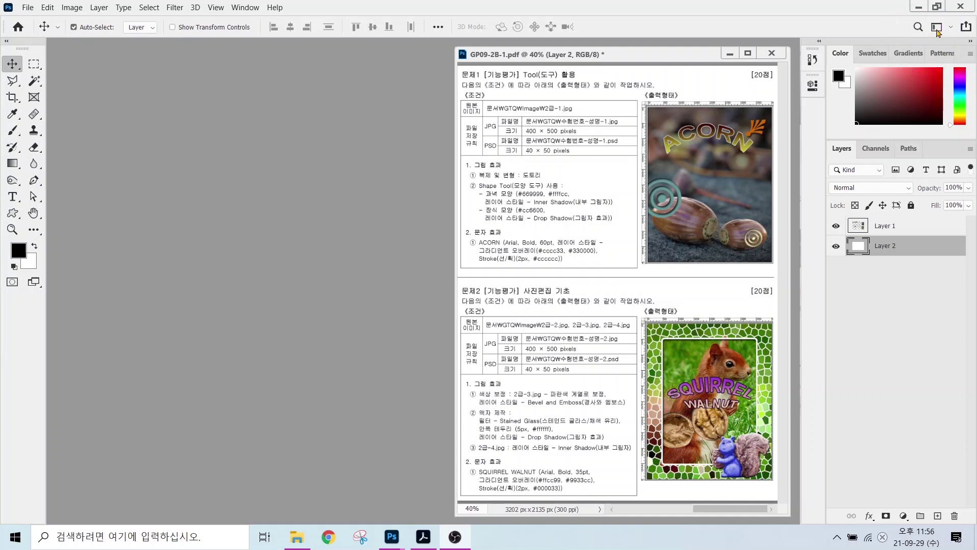
- Reset the workspace to the default Essentials layout
{"action": "left_click", "coordinate": [950, 27]}
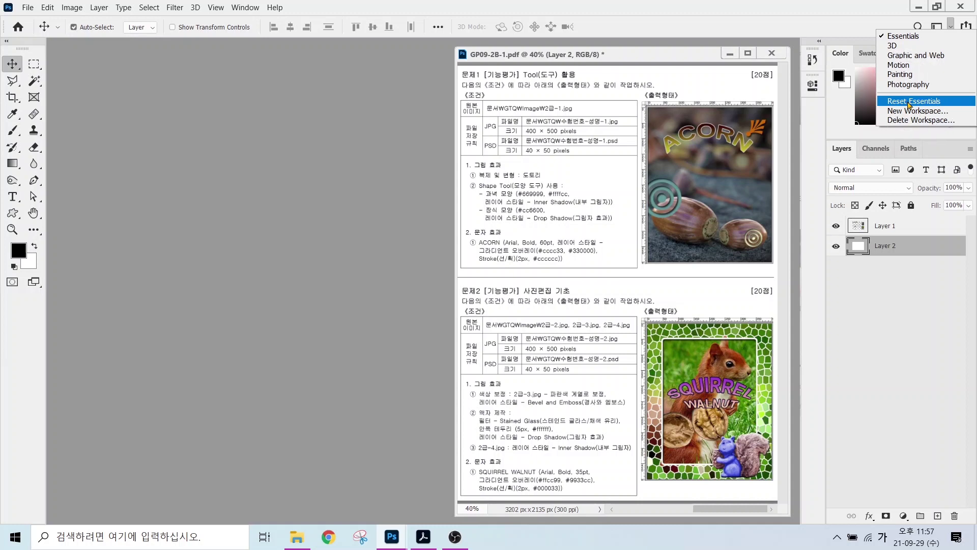
{"action": "left_click", "coordinate": [909, 105]}
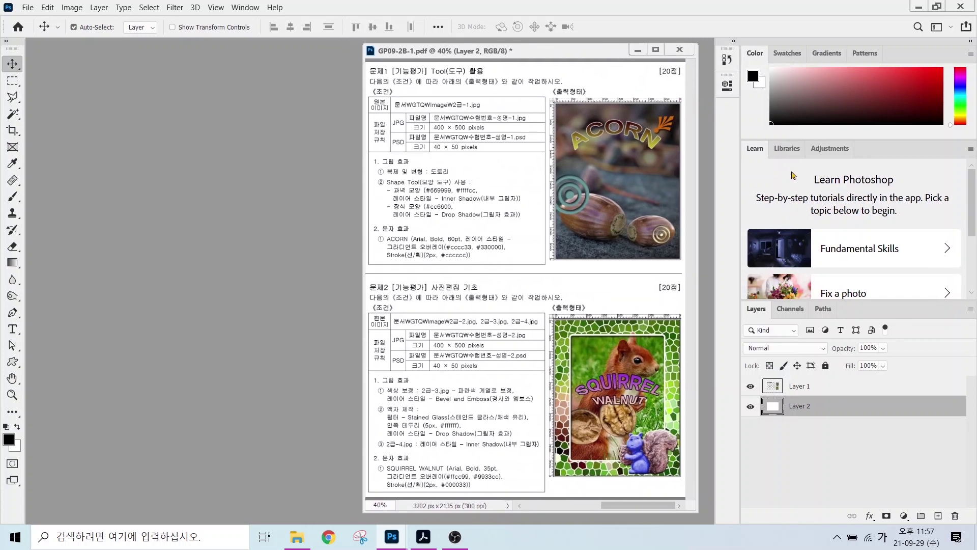
{"action": "key", "text": "alt"}
{"action": "mouse_move", "coordinate": [740, 138]}
{"action": "left_mouse_down"}
{"action": "mouse_move", "coordinate": [907, 277]}
{"action": "mouse_move", "coordinate": [972, 302]}
{"action": "left_mouse_up"}
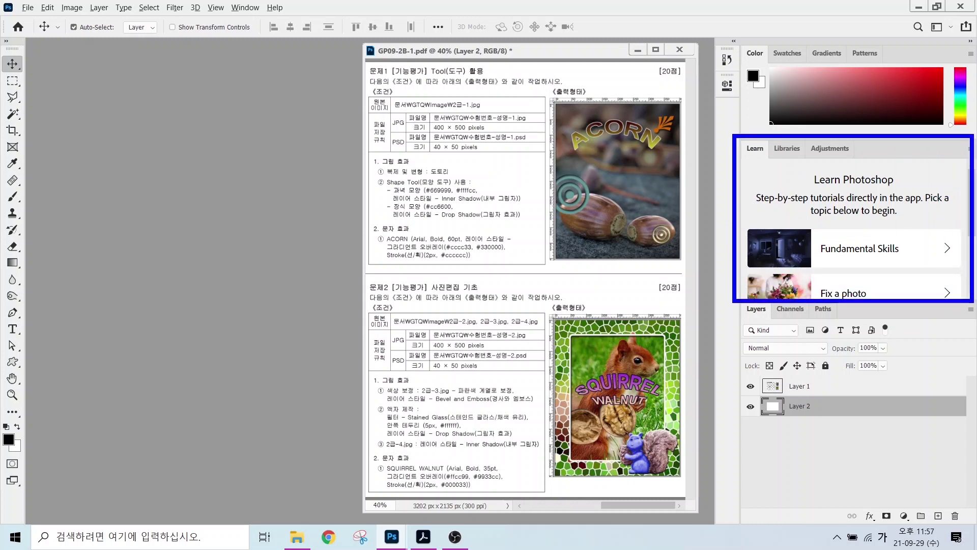
{"action": "mouse_move", "coordinate": [975, 159]}
{"action": "left_mouse_down"}
{"action": "mouse_move", "coordinate": [950, 162]}
{"action": "mouse_move", "coordinate": [961, 137]}
{"action": "mouse_move", "coordinate": [974, 158]}
{"action": "left_mouse_up"}
- Close the Learn panel group from its flyout menu
{"action": "key", "text": "Escape"}
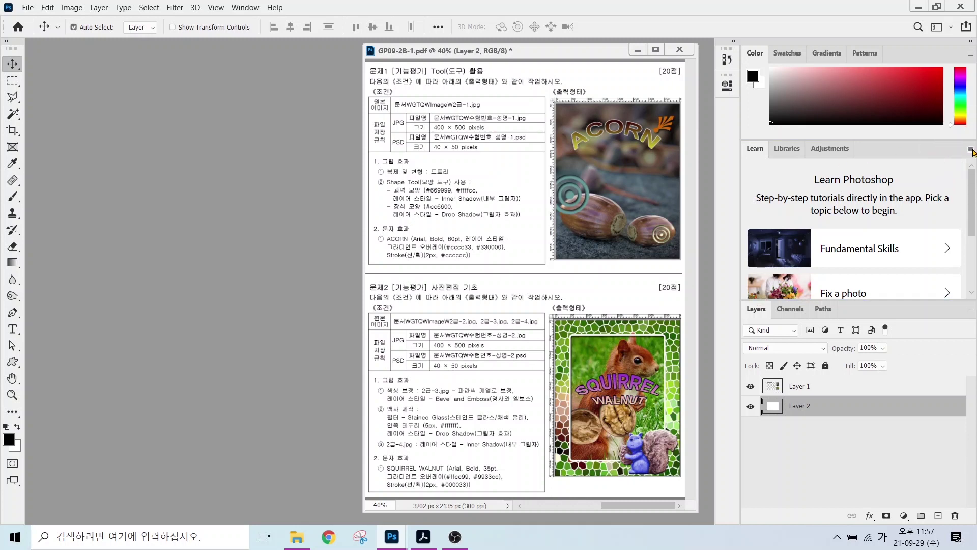
{"action": "left_click", "coordinate": [971, 149]}
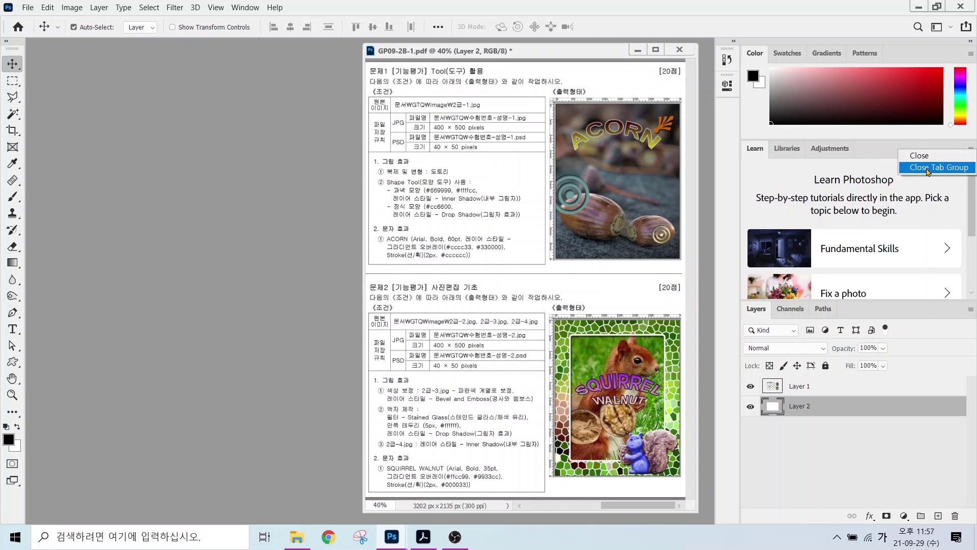
{"action": "left_click", "coordinate": [927, 168]}
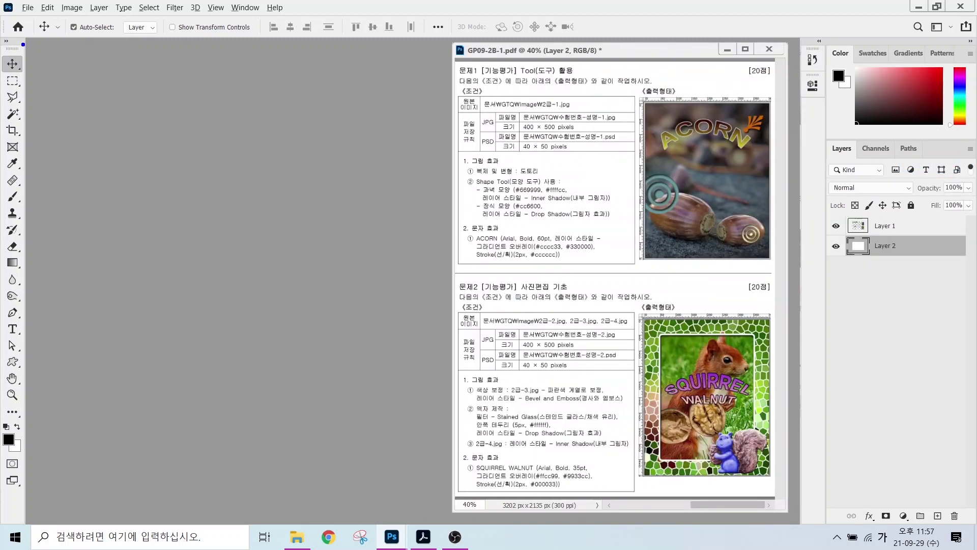
- Display the toolbar in two columns, then bring up the Edit menu's Preferences list
{"action": "mouse_move", "coordinate": [24, 47]}
{"action": "left_mouse_down"}
{"action": "mouse_move", "coordinate": [3, 55]}
{"action": "mouse_move", "coordinate": [1, 34]}
{"action": "mouse_move", "coordinate": [21, 29]}
{"action": "mouse_move", "coordinate": [18, 43]}
{"action": "left_mouse_up"}
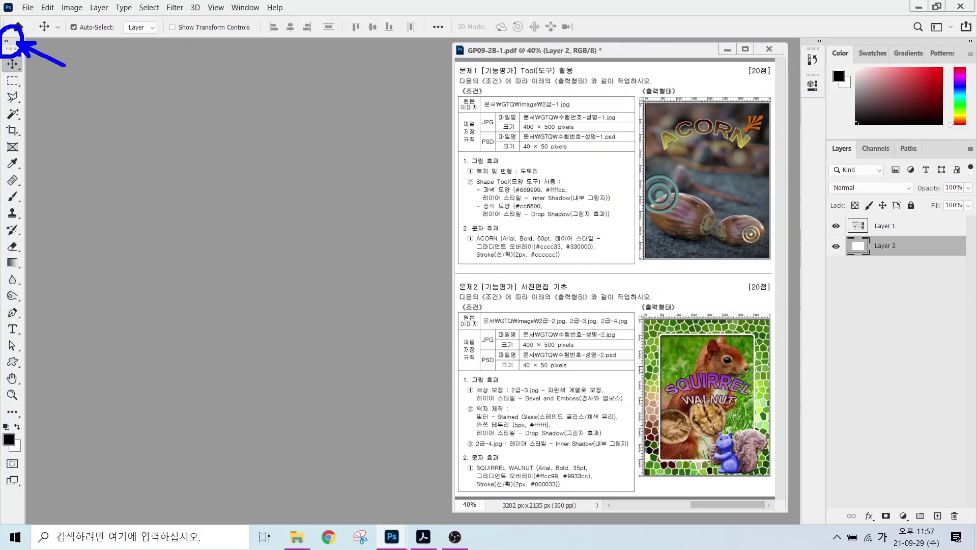
{"action": "key", "text": "Escape"}
{"action": "left_click", "coordinate": [6, 40]}
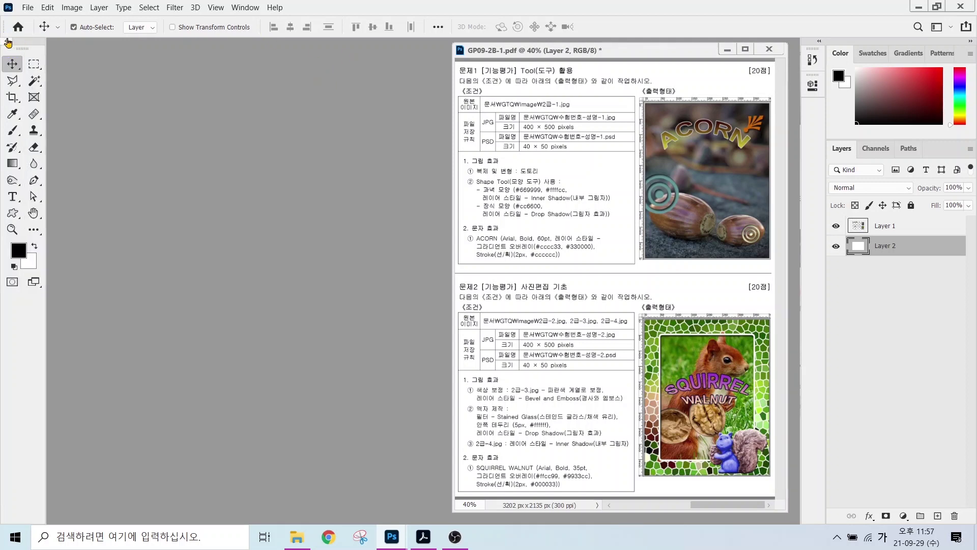
{"action": "left_click", "coordinate": [7, 41]}
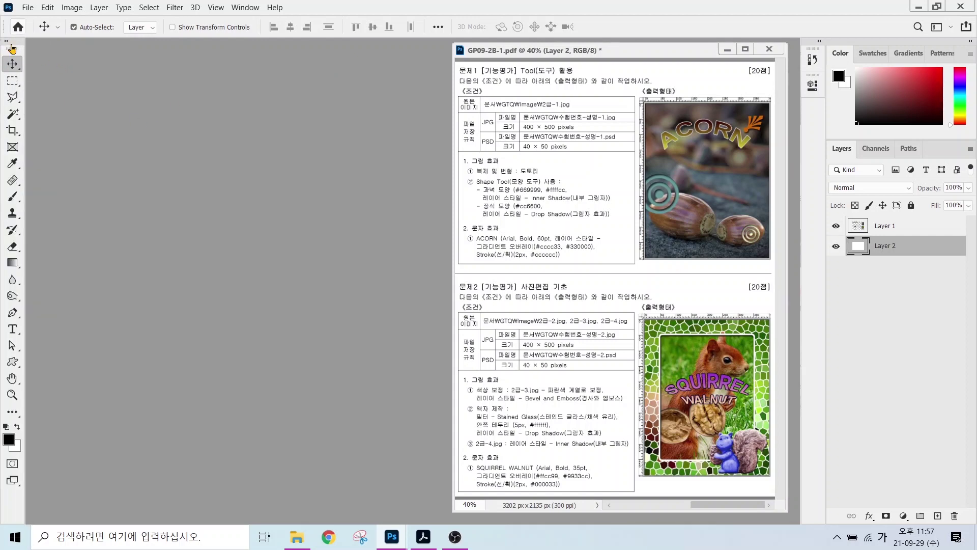
{"action": "left_click", "coordinate": [6, 41]}
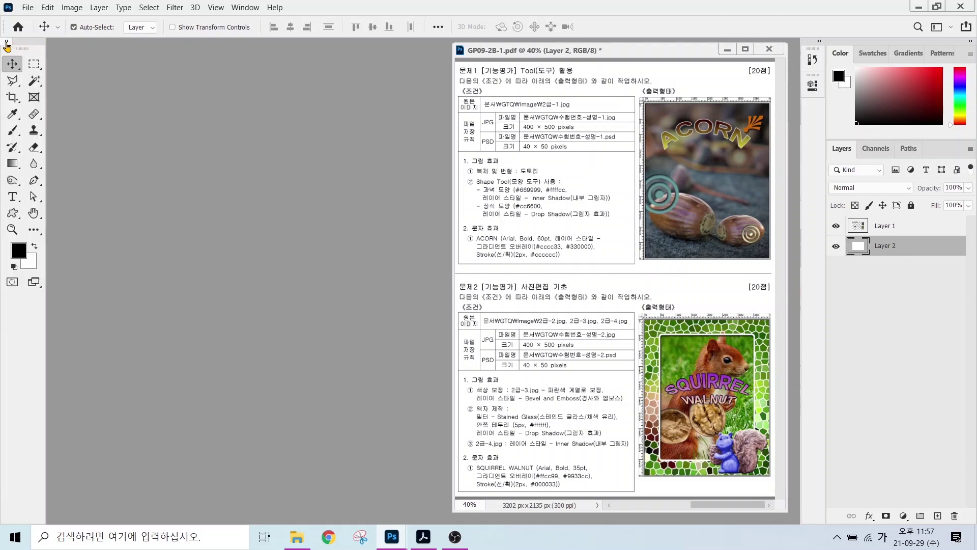
{"action": "left_click", "coordinate": [47, 8]}
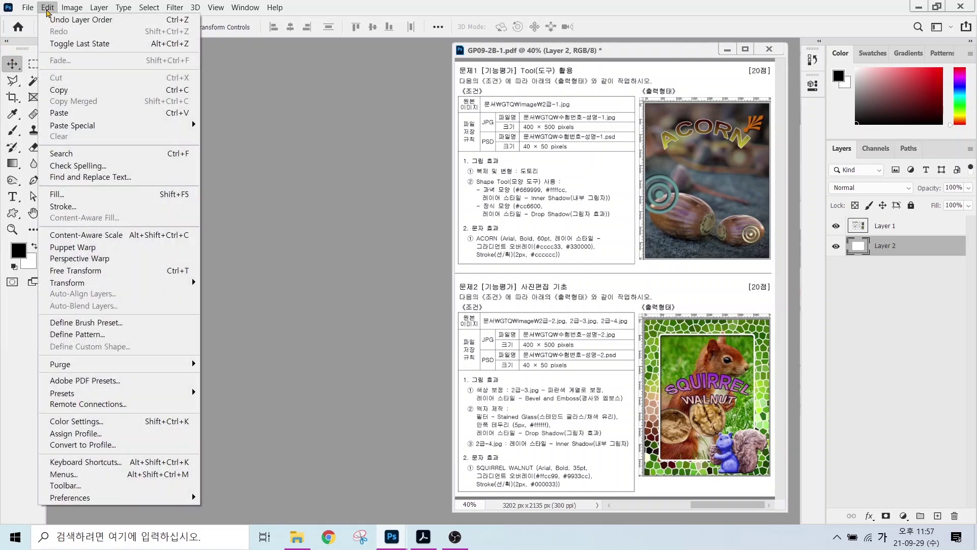
{"action": "mouse_move", "coordinate": [88, 502]}
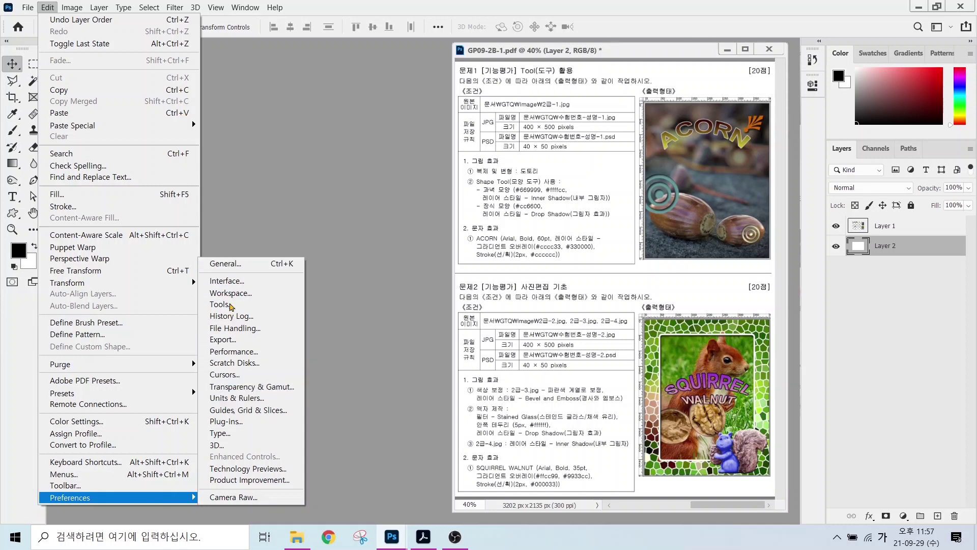
- Open General preferences and review the Interface category settings
{"action": "left_click", "coordinate": [234, 264]}
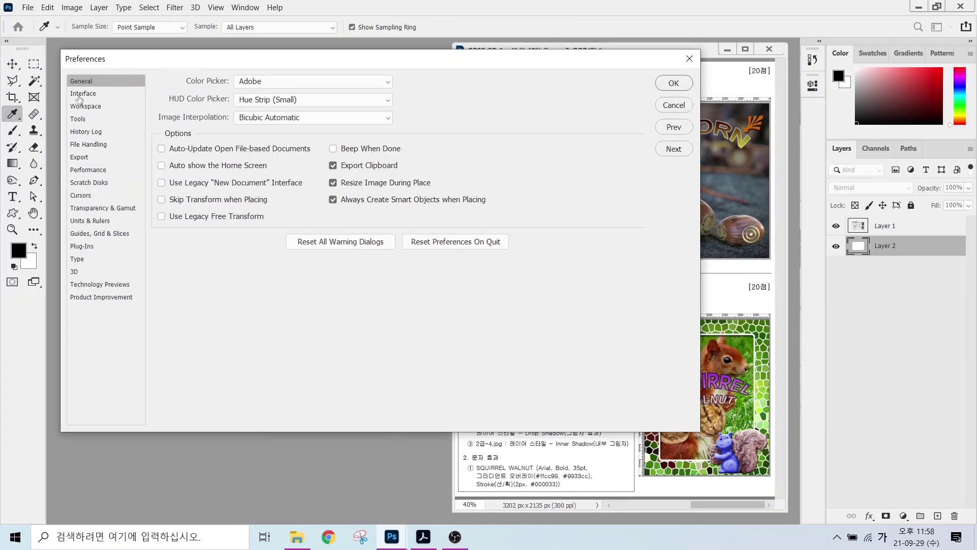
{"action": "left_click", "coordinate": [79, 95]}
{"action": "left_click", "coordinate": [83, 107]}
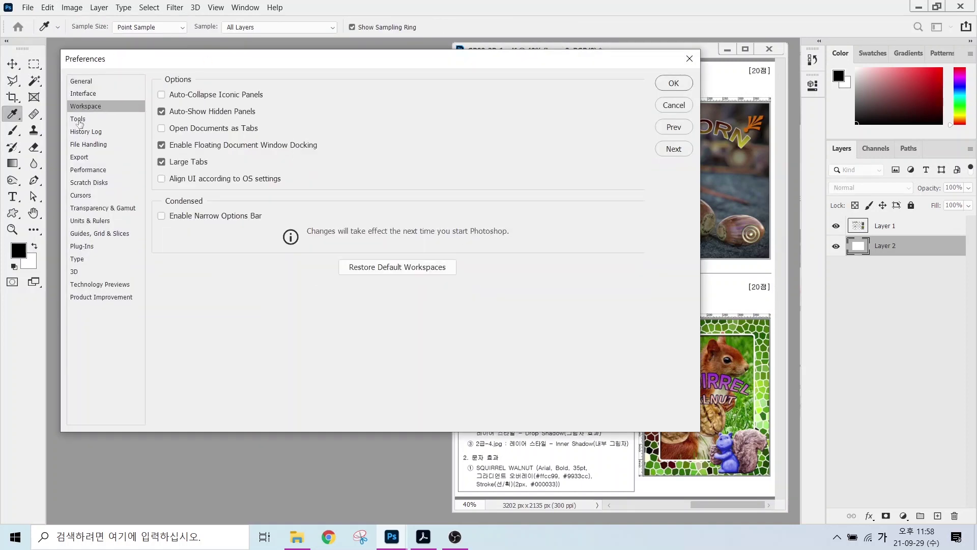
{"action": "left_click", "coordinate": [79, 120]}
{"action": "left_click", "coordinate": [84, 95]}
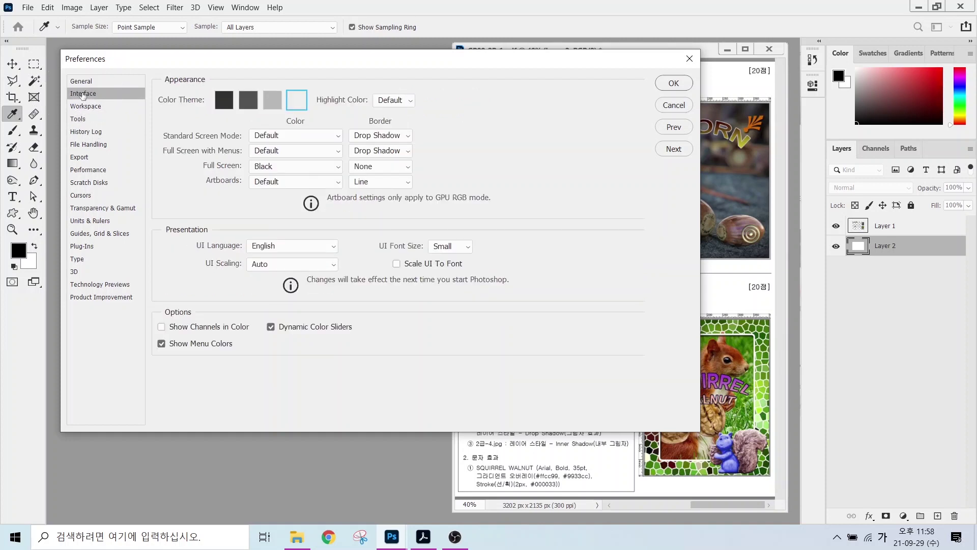
{"action": "key", "text": "alt"}
{"action": "left_click_drag", "start_coordinate": [183, 84], "coordinate": [325, 117]}
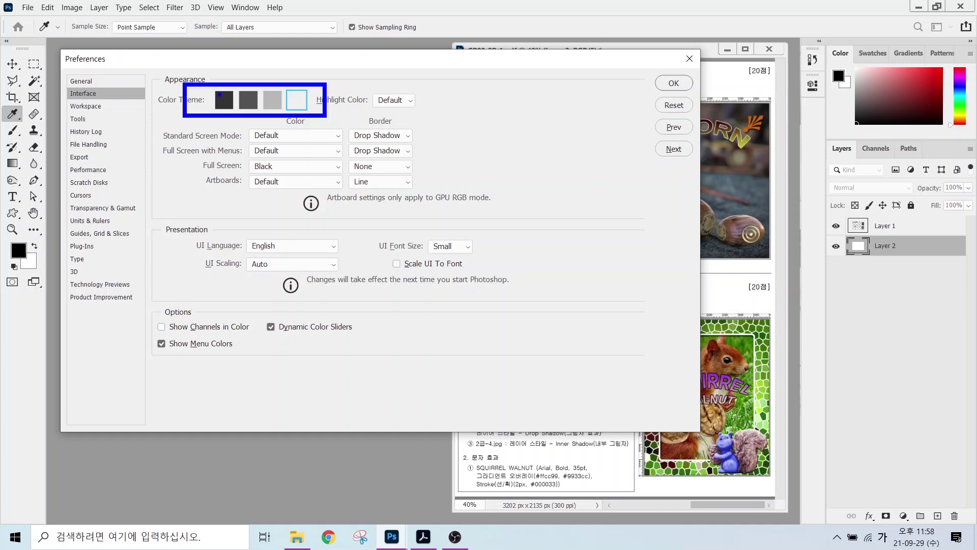
{"action": "left_click_drag", "start_coordinate": [219, 94], "coordinate": [191, 60]}
{"action": "left_click_drag", "start_coordinate": [302, 95], "coordinate": [329, 67]}
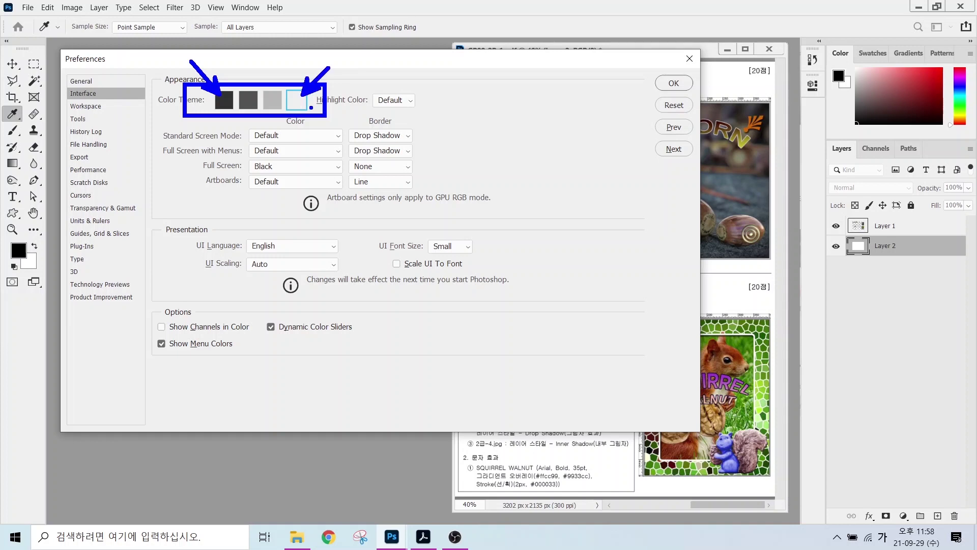
- Switch to the Workspace category, with Open Documents as Tabs turned off
{"action": "left_click", "coordinate": [85, 107]}
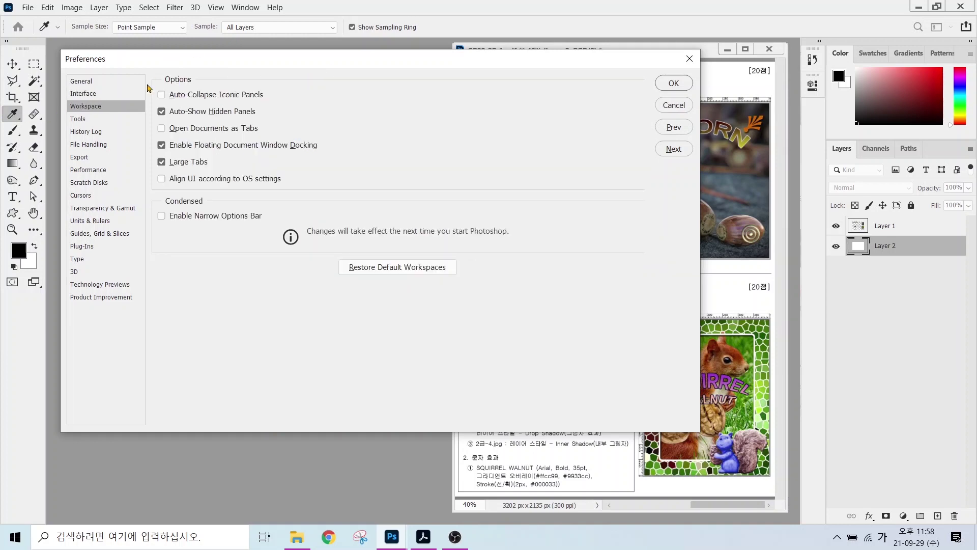
{"action": "key", "text": "alt"}
{"action": "left_click_drag", "start_coordinate": [147, 121], "coordinate": [273, 138]}
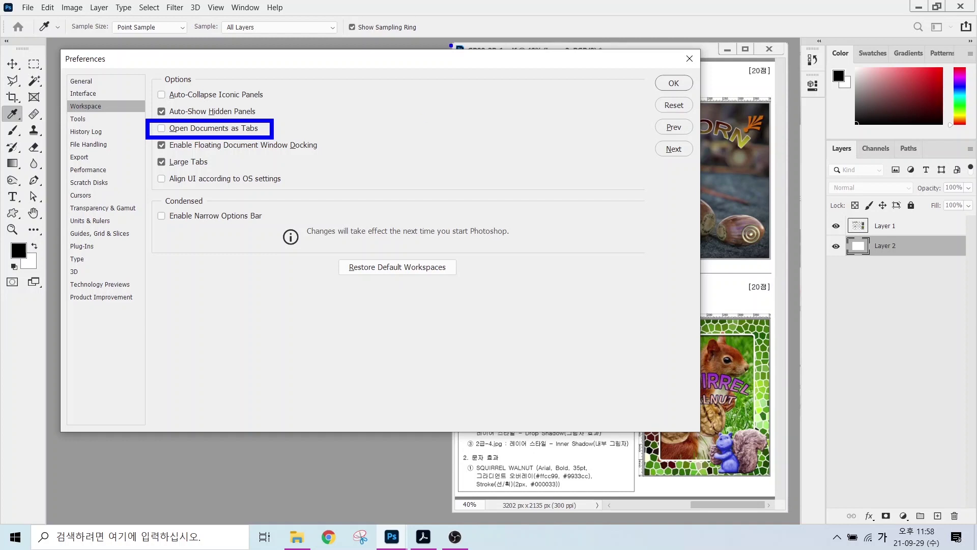
{"action": "mouse_move", "coordinate": [449, 44]}
{"action": "left_mouse_down"}
{"action": "mouse_move", "coordinate": [625, 218]}
{"action": "mouse_move", "coordinate": [761, 485]}
{"action": "mouse_move", "coordinate": [782, 500]}
{"action": "left_mouse_up"}
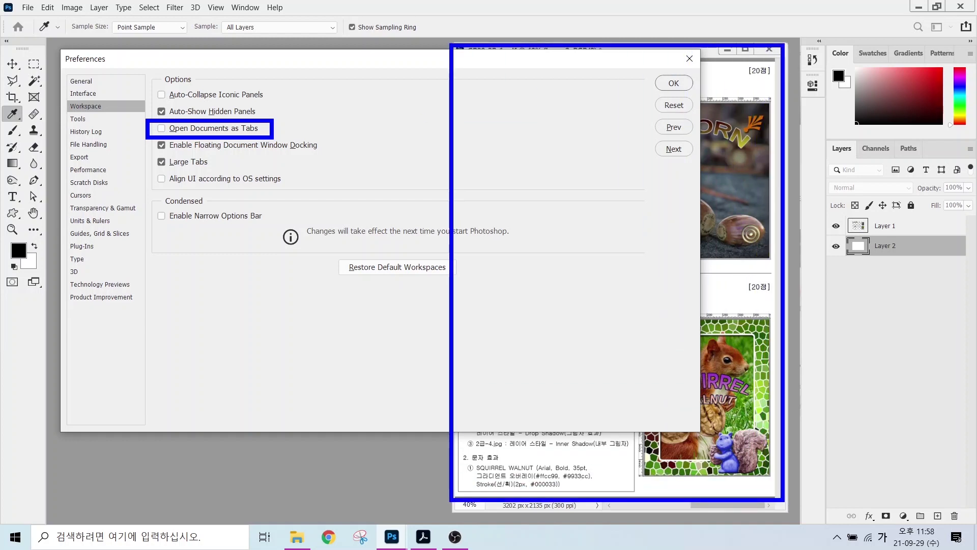
{"action": "mouse_move", "coordinate": [63, 49]}
{"action": "left_mouse_down"}
{"action": "mouse_move", "coordinate": [351, 339]}
{"action": "mouse_move", "coordinate": [431, 504]}
{"action": "left_mouse_up"}
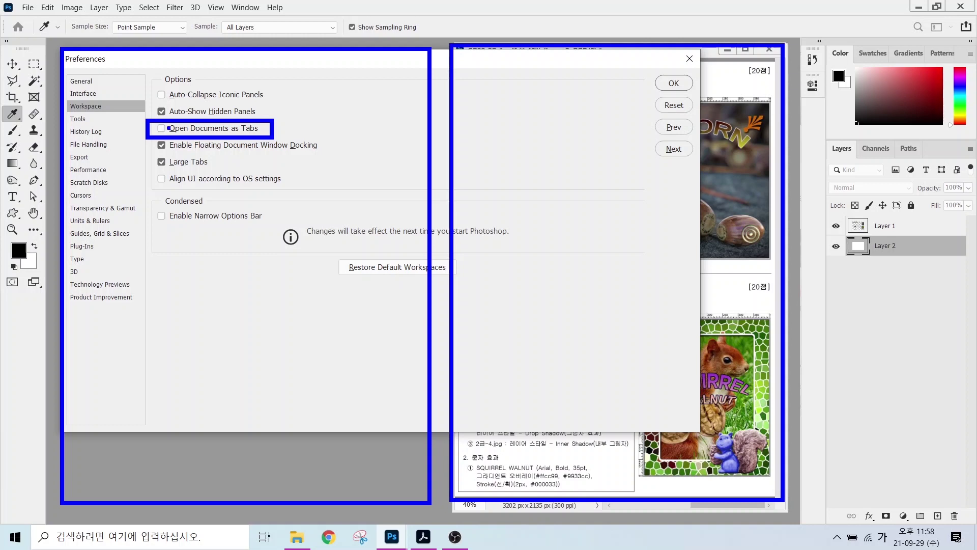
{"action": "key", "text": "Escape"}
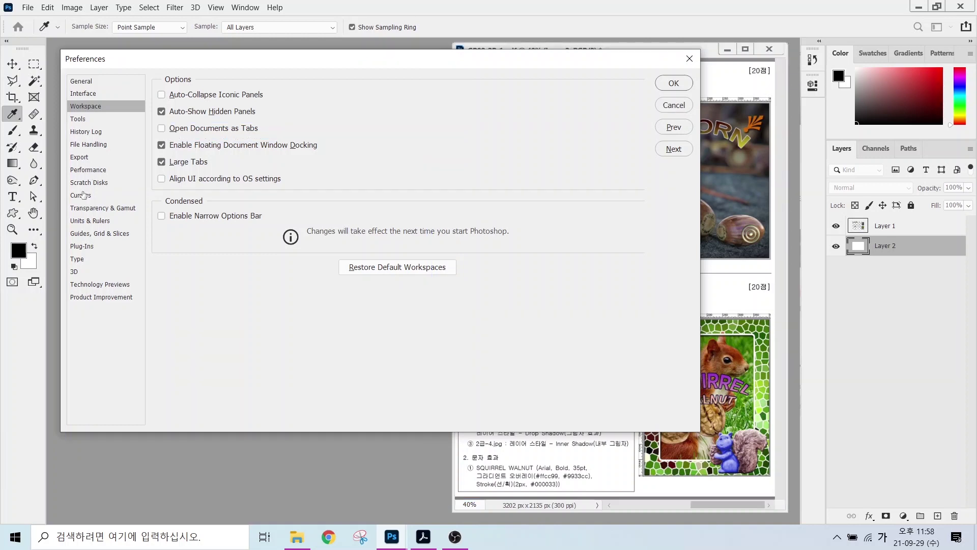
- Keep painting cursors at Normal Brush Tip after trying Precise and Standard, then go to Units & Rulers
{"action": "left_click", "coordinate": [80, 195]}
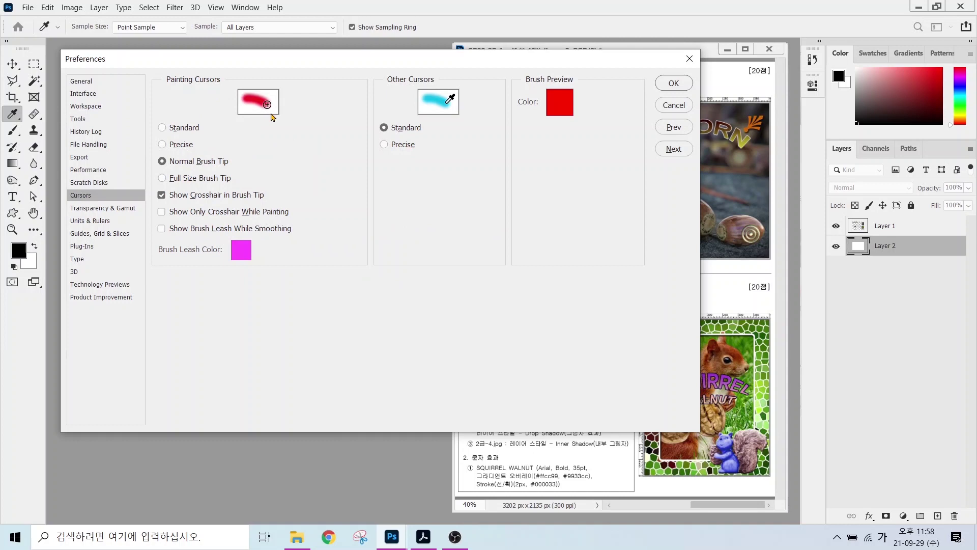
{"action": "key", "text": "alt"}
{"action": "mouse_move", "coordinate": [279, 121]}
{"action": "left_mouse_down"}
{"action": "mouse_move", "coordinate": [259, 87]}
{"action": "mouse_move", "coordinate": [278, 123]}
{"action": "left_mouse_up"}
{"action": "left_click_drag", "start_coordinate": [142, 150], "coordinate": [243, 171]}
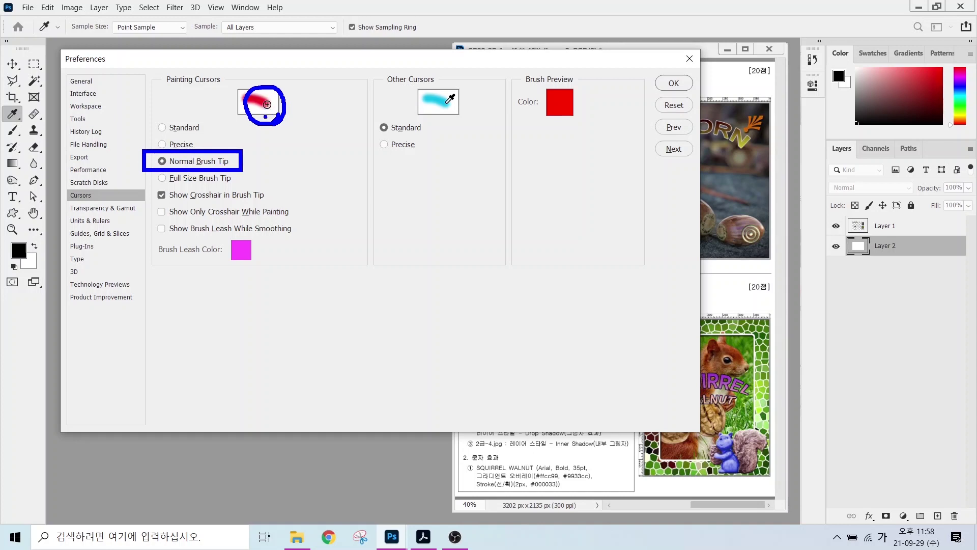
{"action": "key", "text": "Escape"}
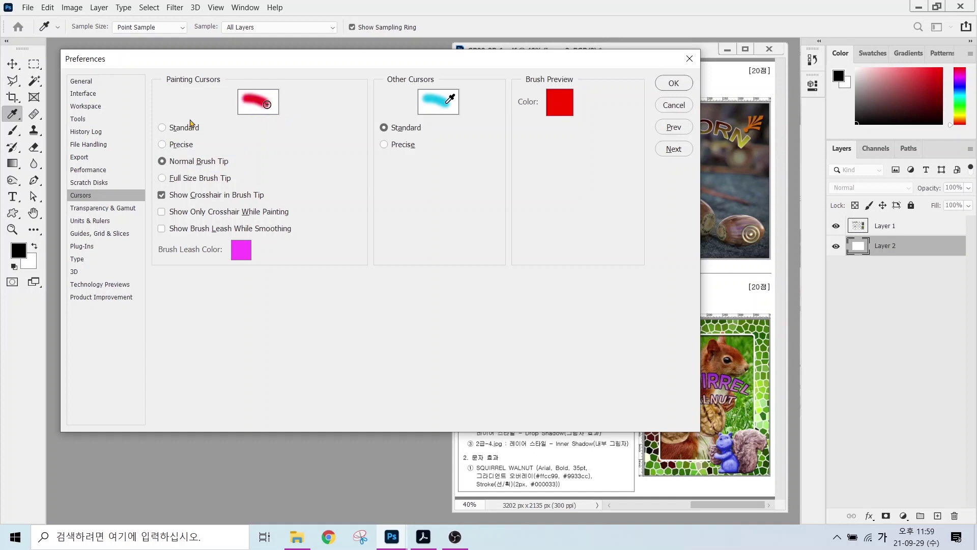
{"action": "left_click", "coordinate": [164, 145]}
{"action": "left_click", "coordinate": [169, 127]}
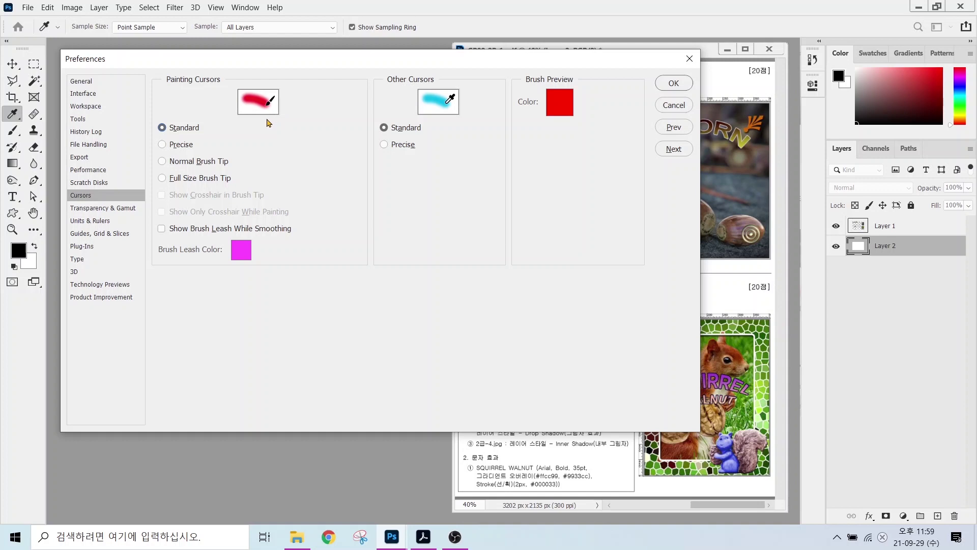
{"action": "left_click", "coordinate": [164, 165]}
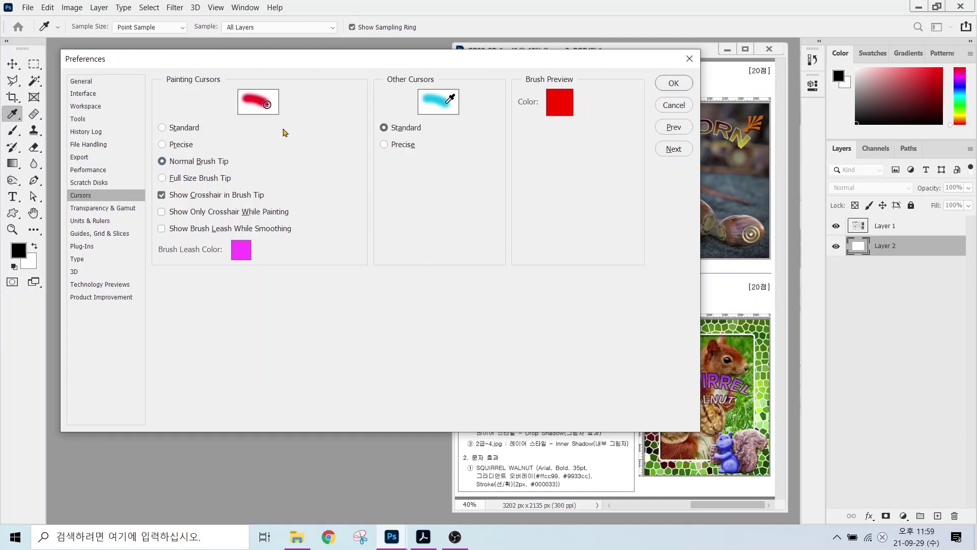
{"action": "left_click", "coordinate": [81, 223]}
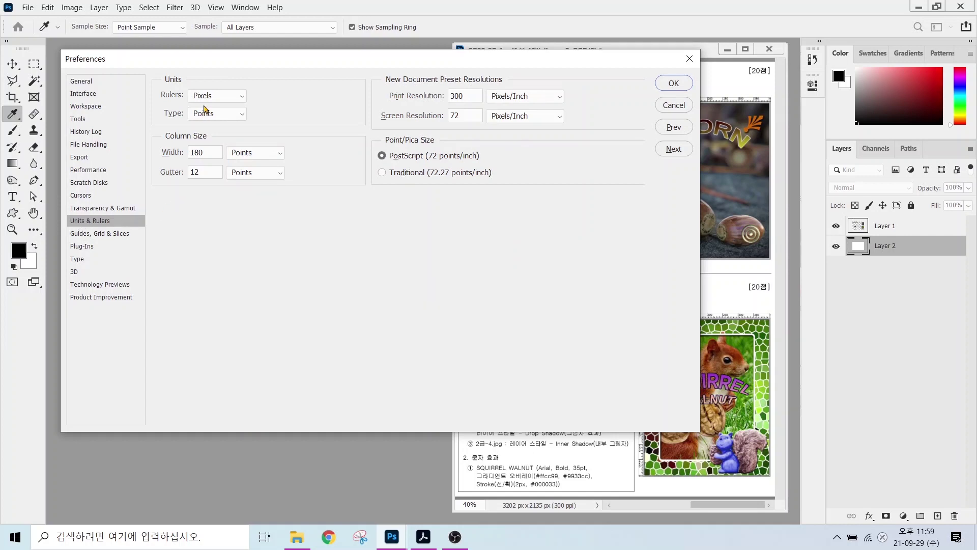
- Review Units & Rulers (Pixels, Points) and the Guides, Grid & Slices settings
{"action": "key", "text": "alt"}
{"action": "left_click_drag", "start_coordinate": [180, 82], "coordinate": [237, 103]}
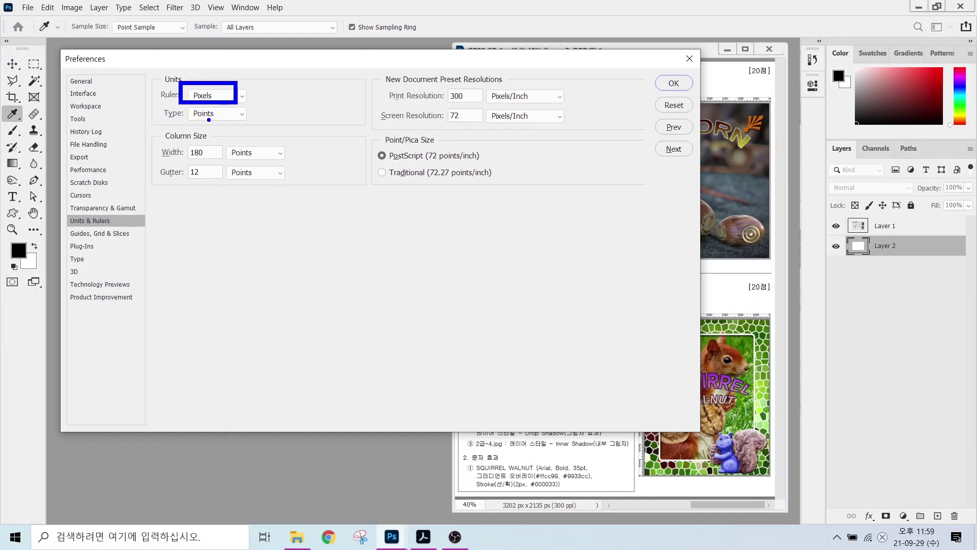
{"action": "mouse_move", "coordinate": [175, 124]}
{"action": "left_mouse_down"}
{"action": "mouse_move", "coordinate": [243, 123]}
{"action": "mouse_move", "coordinate": [239, 159]}
{"action": "left_mouse_up"}
{"action": "key", "text": "Escape"}
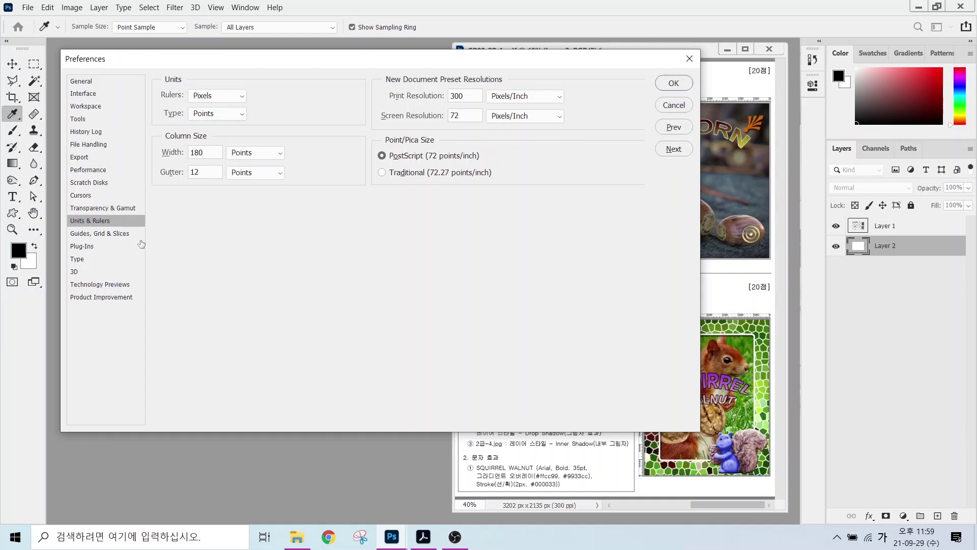
{"action": "left_click", "coordinate": [88, 234]}
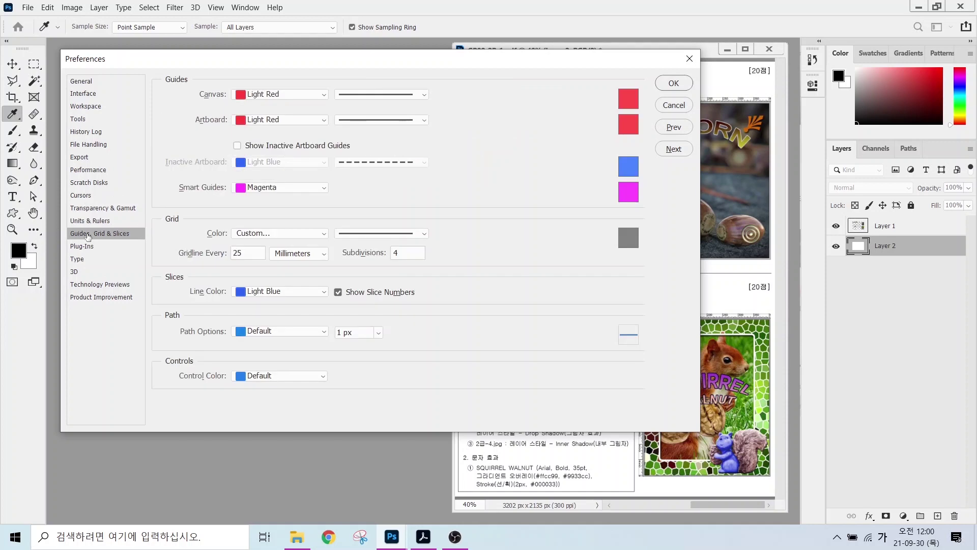
{"action": "key", "text": "alt"}
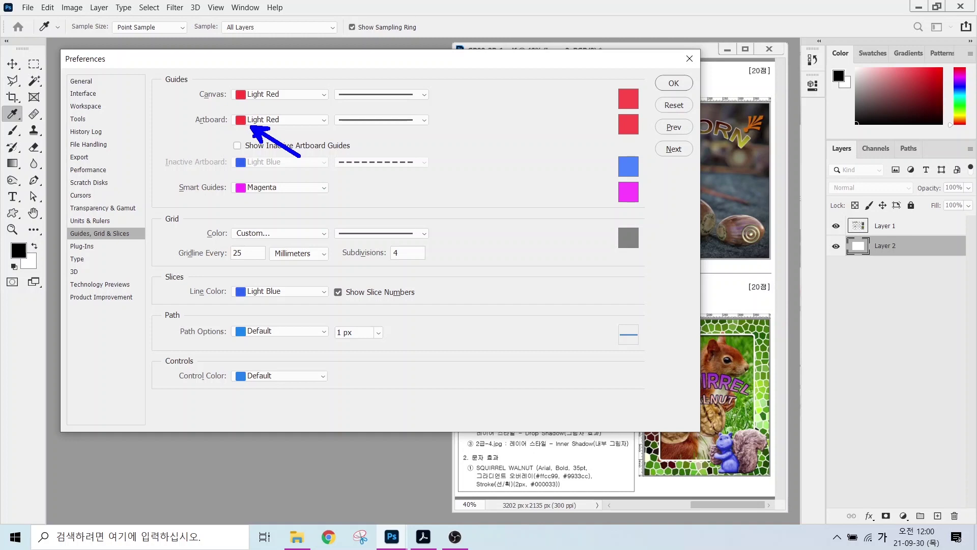
- Show the Type category and review its Type Options
{"action": "left_click", "coordinate": [81, 259]}
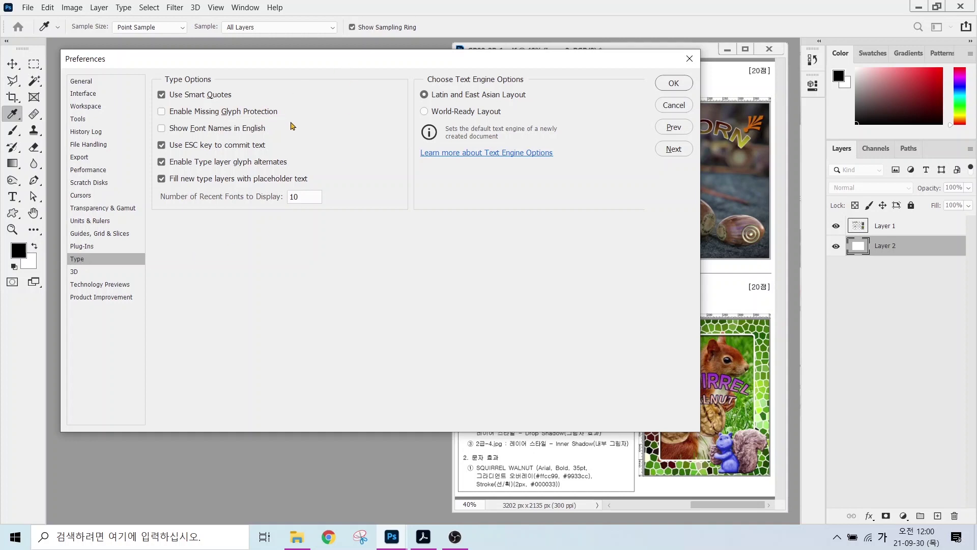
{"action": "key", "text": "alt"}
{"action": "left_click_drag", "start_coordinate": [149, 121], "coordinate": [288, 138]}
- Confirm the Preferences with OK, back on the exam sheet, and bring up the File menu
{"action": "left_click", "coordinate": [663, 83]}
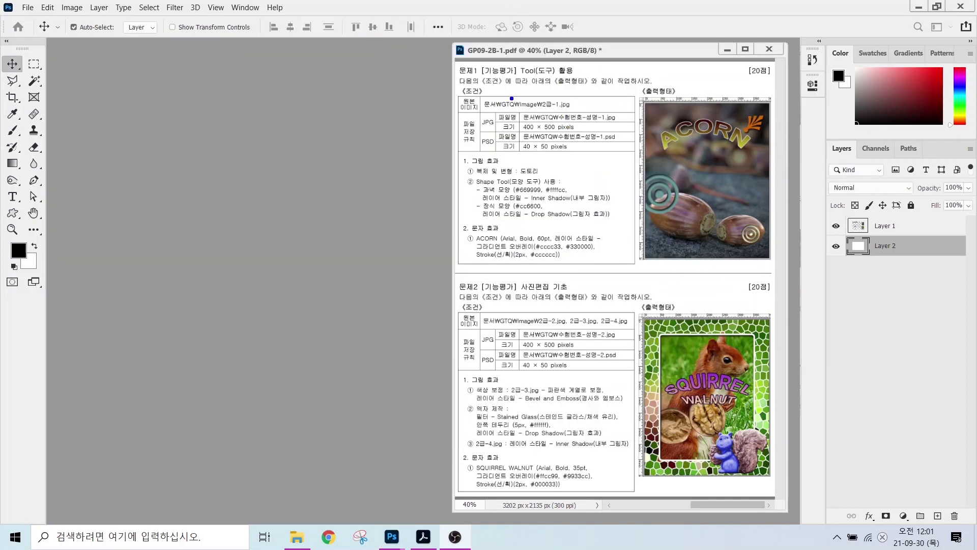
{"action": "left_click_drag", "start_coordinate": [516, 104], "coordinate": [624, 147]}
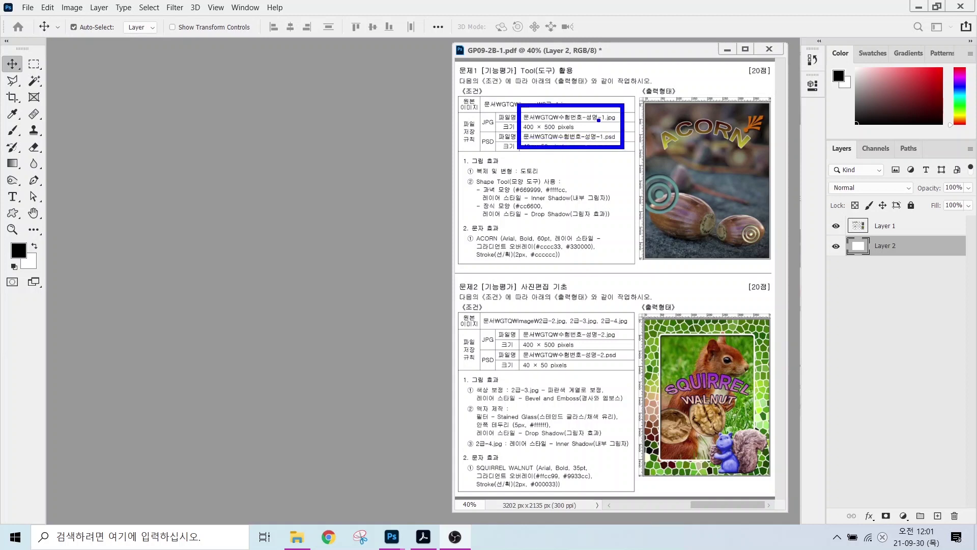
{"action": "left_click_drag", "start_coordinate": [634, 84], "coordinate": [592, 107]}
{"action": "left_click_drag", "start_coordinate": [525, 131], "coordinate": [595, 132]}
{"action": "key", "text": "Escape"}
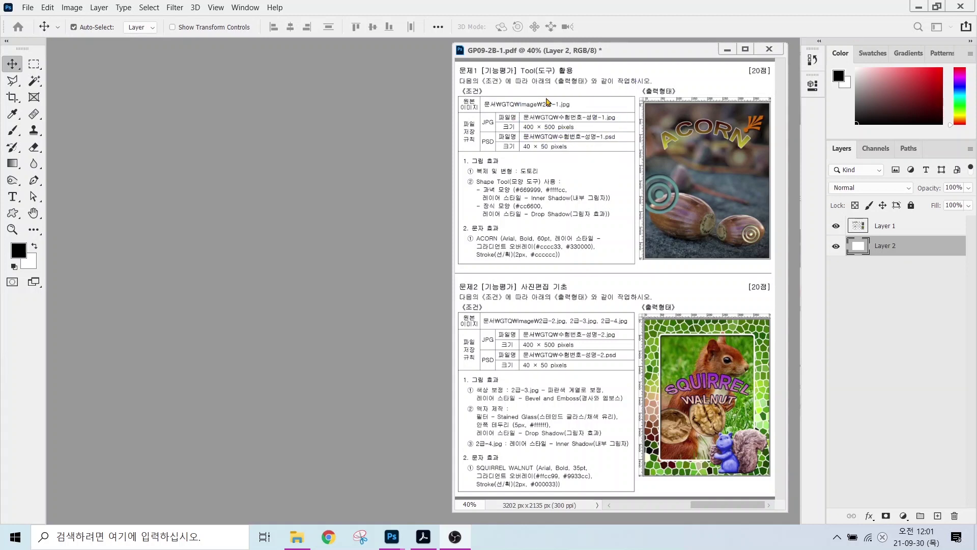
{"action": "left_click", "coordinate": [27, 9]}
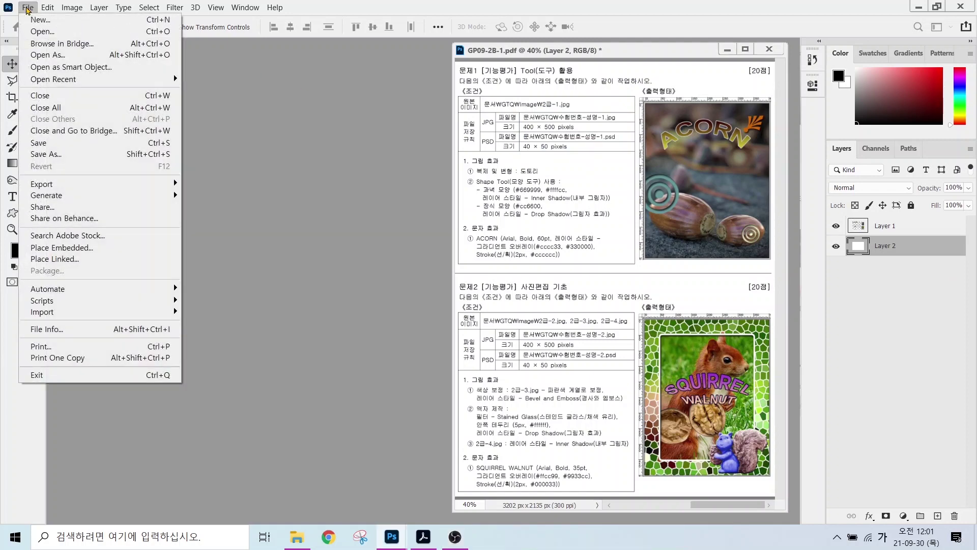
- Start a new document named with the candidate's exam number and name, 400 × 500 pixels
{"action": "left_click", "coordinate": [35, 20]}
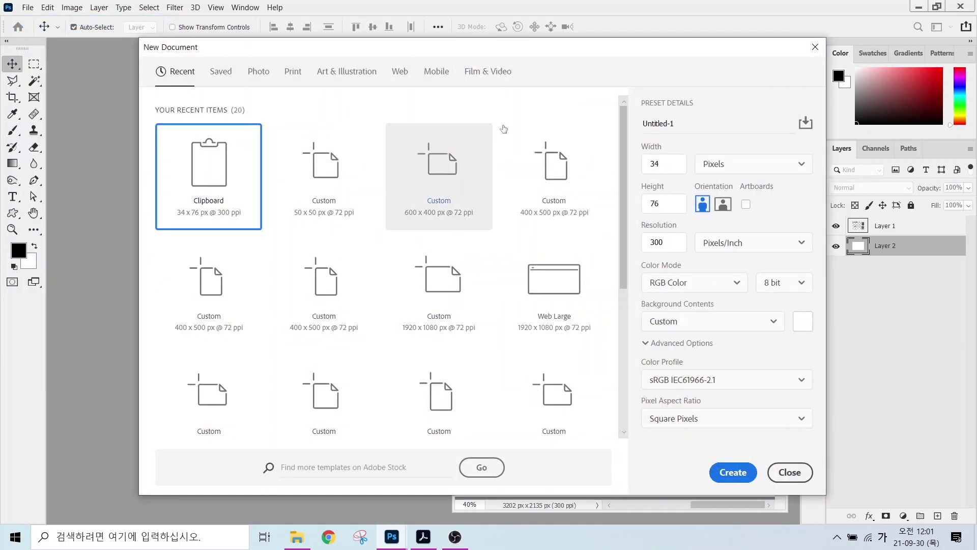
{"action": "left_click", "coordinate": [685, 123]}
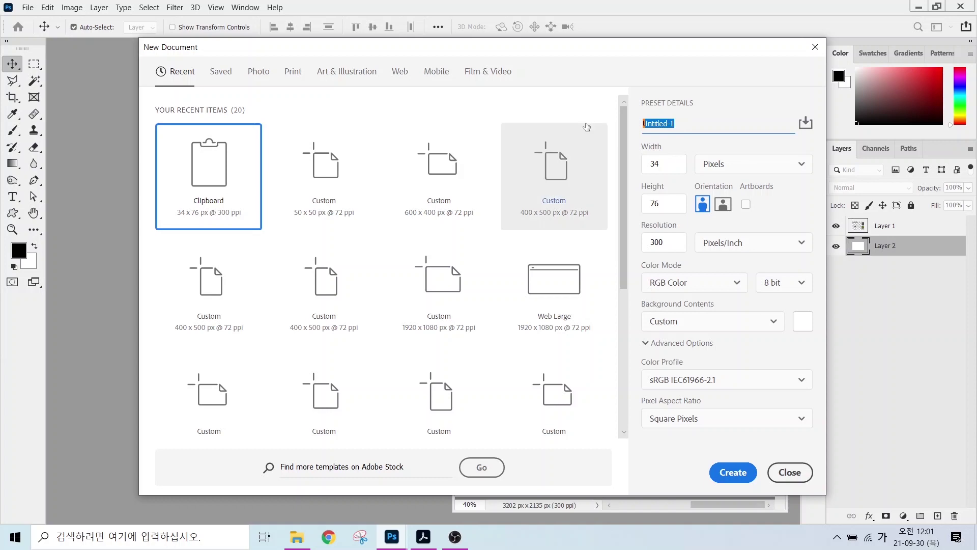
{"action": "type", "text": "12345678"}
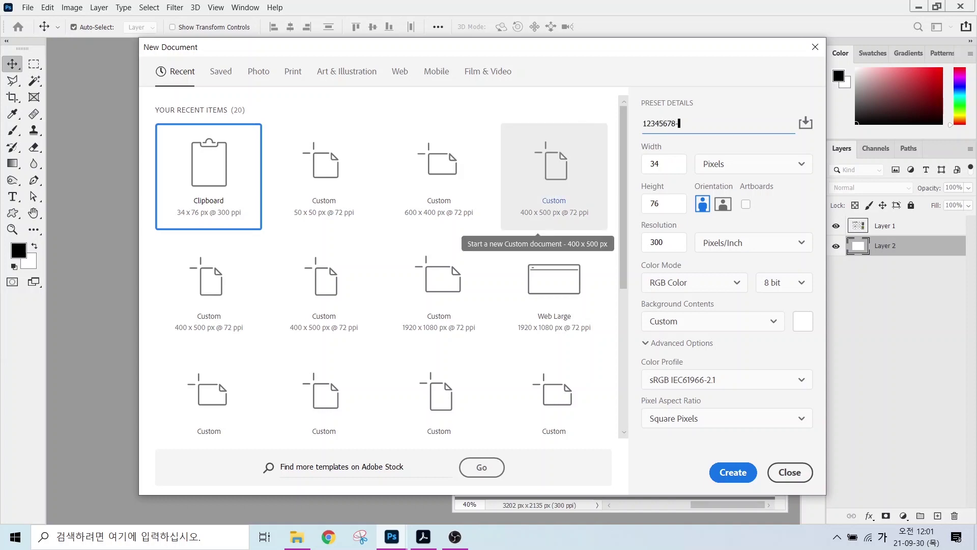
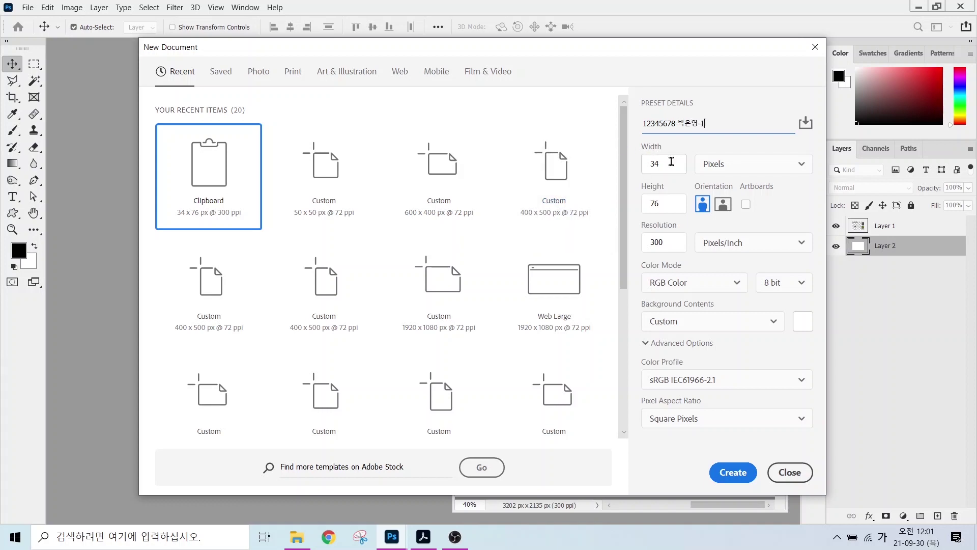
{"action": "left_click", "coordinate": [668, 162]}
{"action": "type", "text": "400"}
{"action": "key", "text": "Tab"}
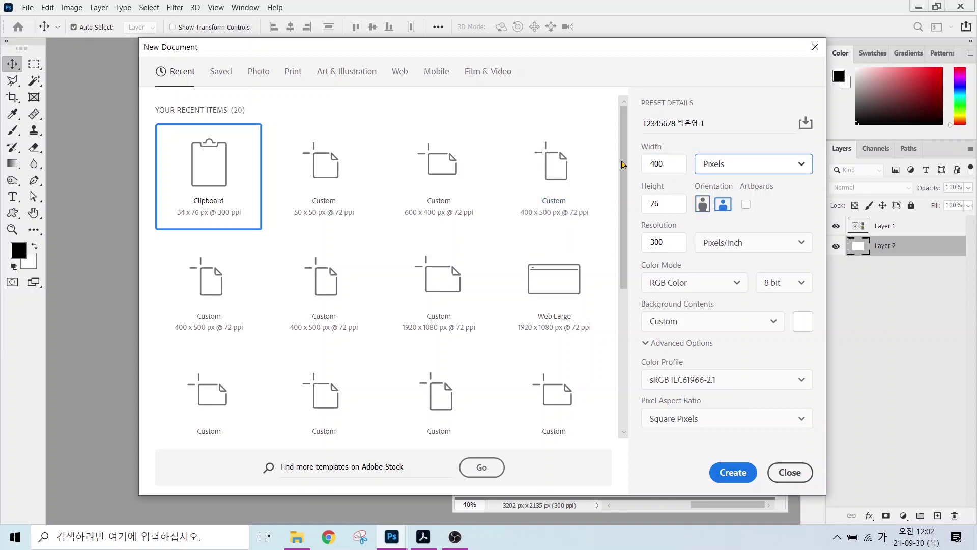
{"action": "key", "text": "Tab"}
{"action": "type", "text": "500"}
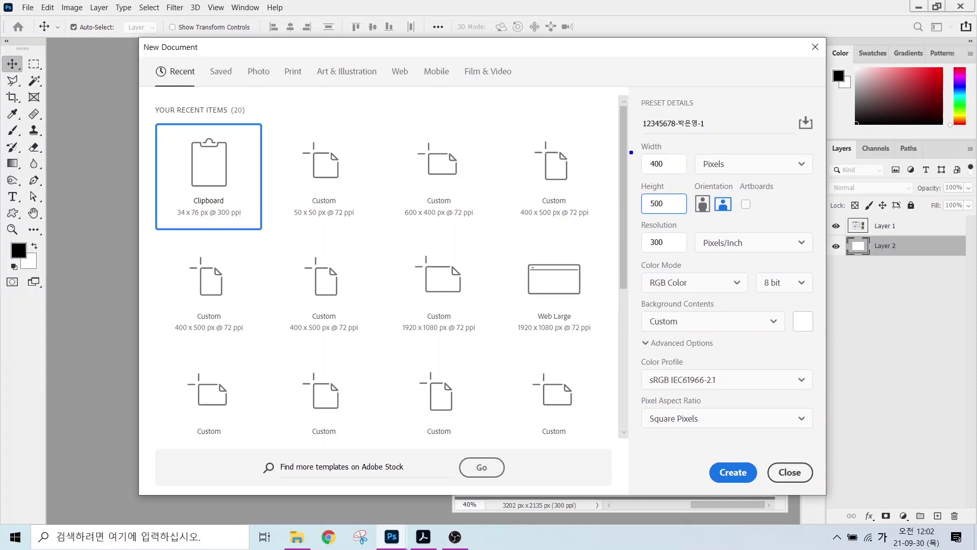
- Set resolution to 72 ppi and background to White, then create the document
{"action": "left_click_drag", "start_coordinate": [692, 151], "coordinate": [746, 172]}
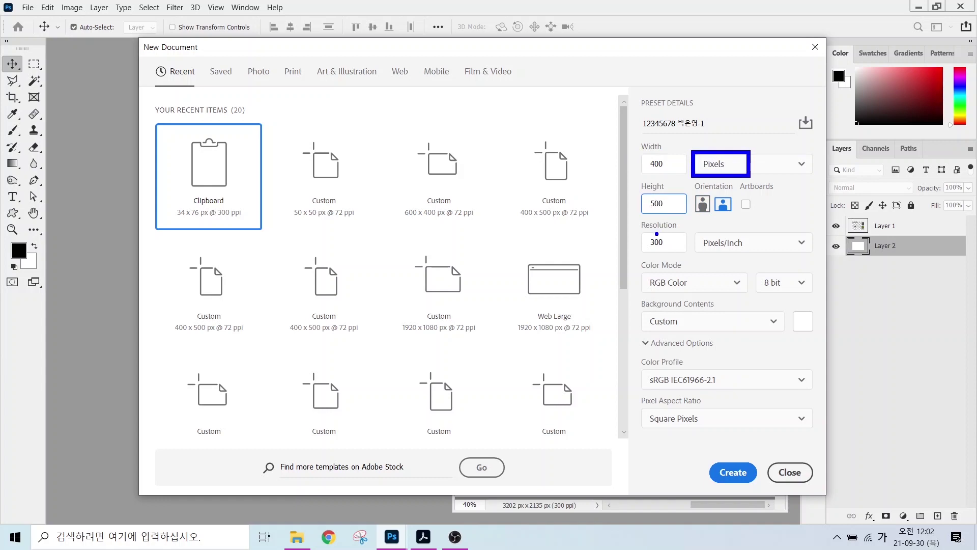
{"action": "mouse_move", "coordinate": [640, 230]}
{"action": "left_mouse_down"}
{"action": "mouse_move", "coordinate": [690, 257]}
{"action": "mouse_move", "coordinate": [653, 254]}
{"action": "mouse_move", "coordinate": [667, 242]}
{"action": "mouse_move", "coordinate": [632, 256]}
{"action": "left_mouse_up"}
{"action": "key", "text": "Escape"}
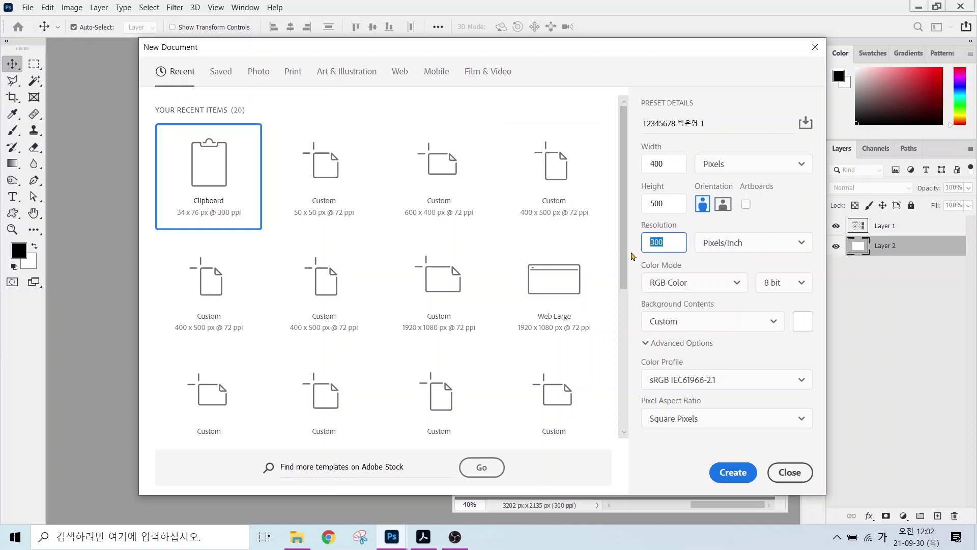
{"action": "type", "text": "72"}
{"action": "left_click", "coordinate": [672, 328]}
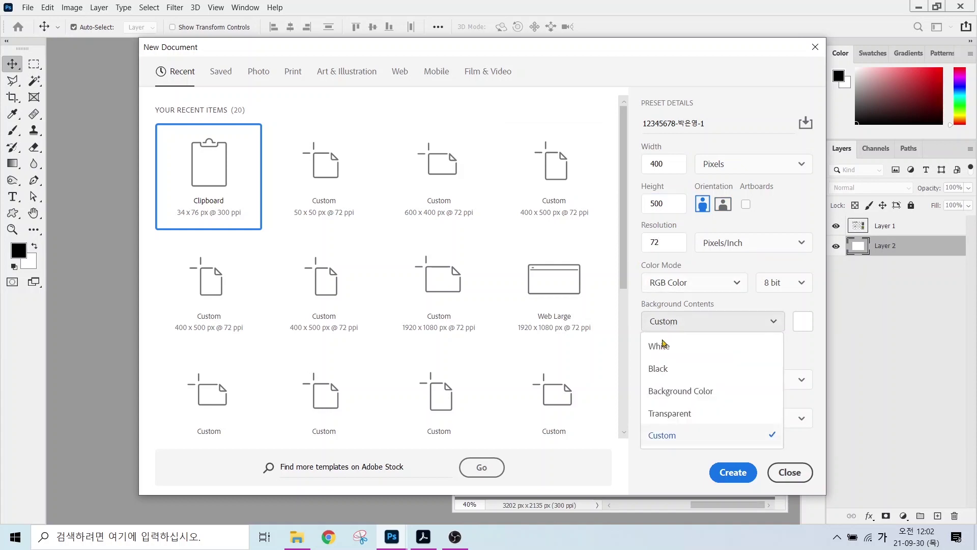
{"action": "left_click", "coordinate": [661, 346]}
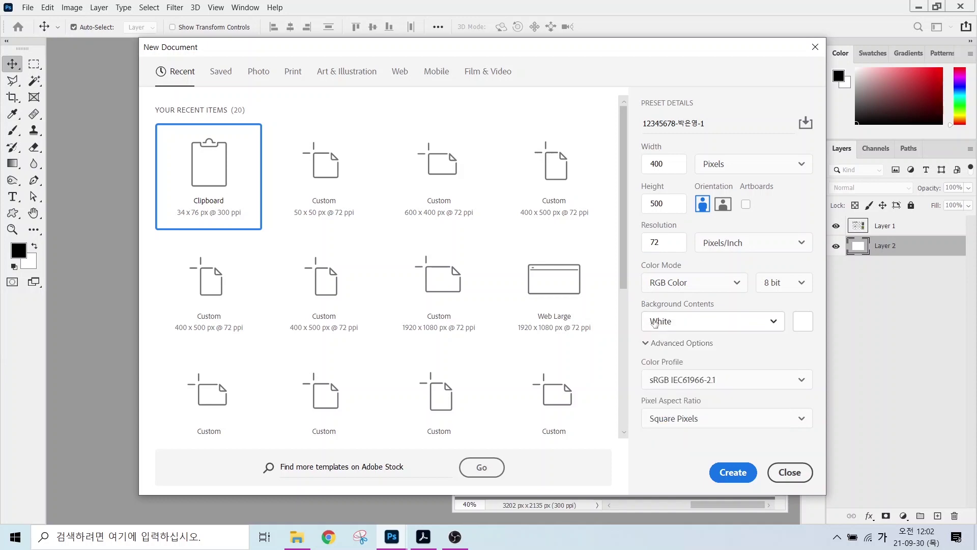
{"action": "mouse_move", "coordinate": [623, 133]}
{"action": "left_mouse_down"}
{"action": "mouse_move", "coordinate": [728, 248]}
{"action": "mouse_move", "coordinate": [812, 310]}
{"action": "left_mouse_up"}
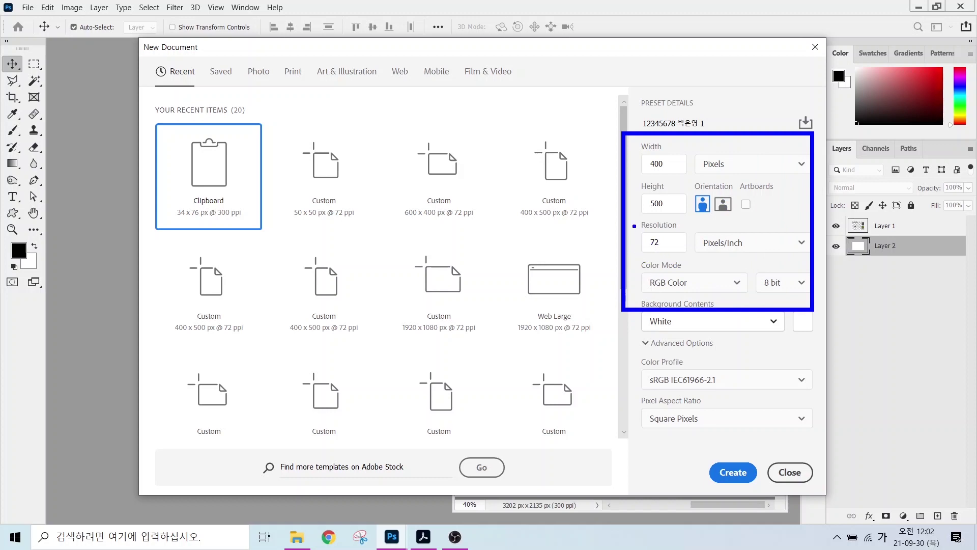
{"action": "left_click_drag", "start_coordinate": [722, 157], "coordinate": [767, 117]}
{"action": "mouse_move", "coordinate": [634, 225]}
{"action": "left_mouse_down"}
{"action": "mouse_move", "coordinate": [690, 255]}
{"action": "mouse_move", "coordinate": [692, 287]}
{"action": "left_mouse_up"}
{"action": "left_click_drag", "start_coordinate": [642, 309], "coordinate": [691, 331]}
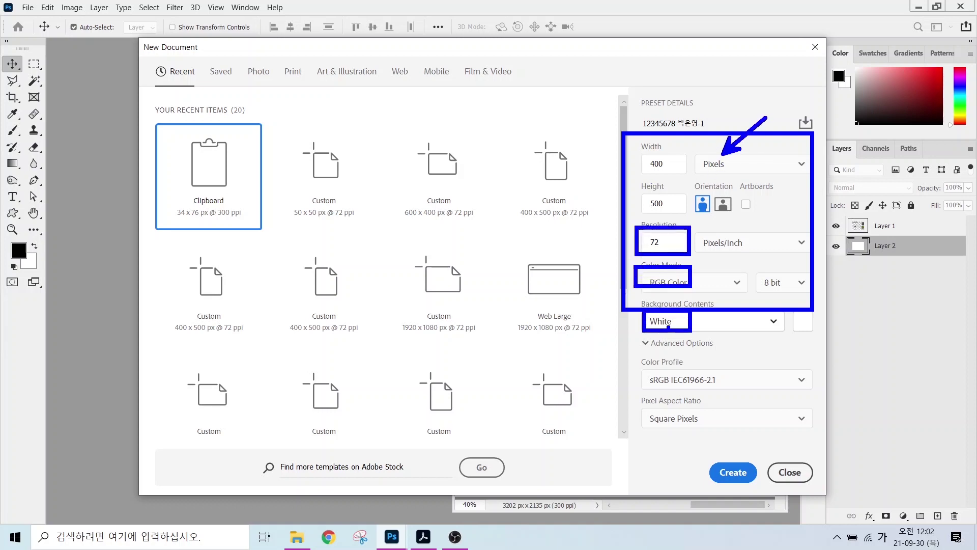
{"action": "mouse_move", "coordinate": [727, 461]}
{"action": "left_mouse_down"}
{"action": "mouse_move", "coordinate": [747, 464]}
{"action": "mouse_move", "coordinate": [757, 443]}
{"action": "left_mouse_up"}
{"action": "left_click", "coordinate": [729, 472]}
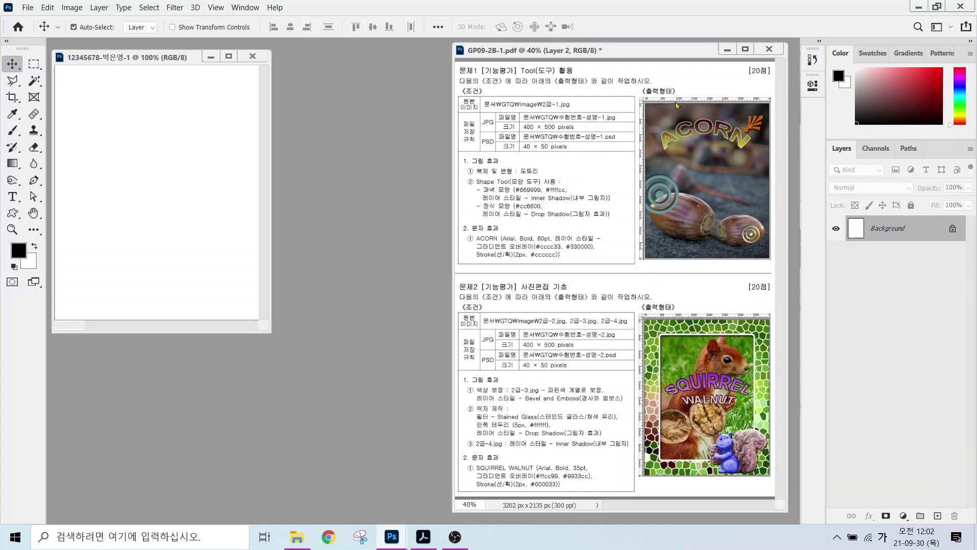
- Show rulers, fit the blank document to the screen, and bring up the Open dialog
{"action": "left_click", "coordinate": [214, 7]}
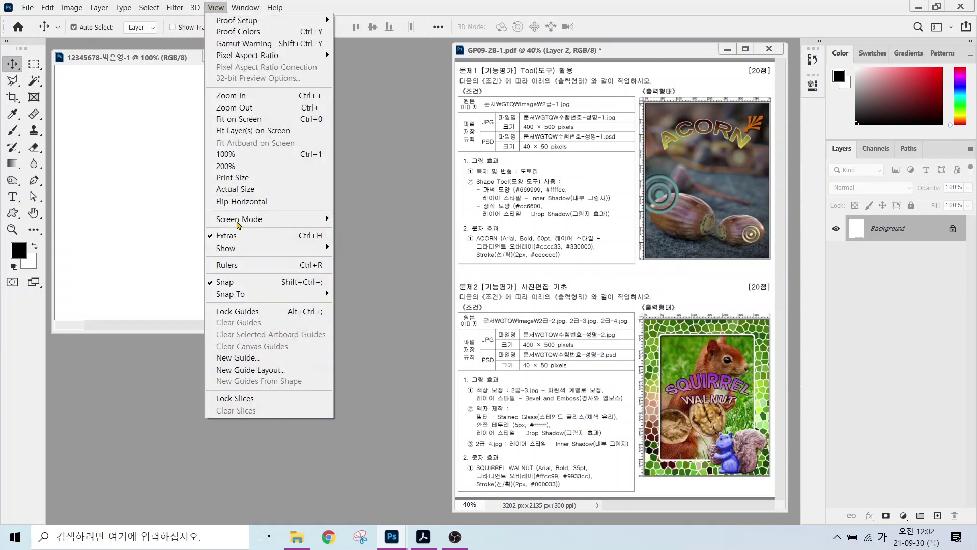
{"action": "left_click", "coordinate": [233, 264]}
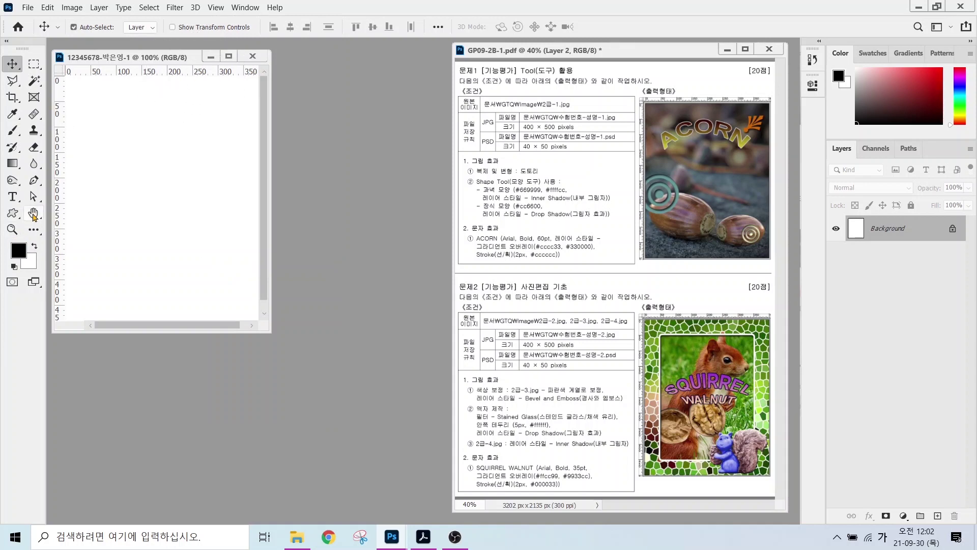
{"action": "double_click", "coordinate": [33, 215]}
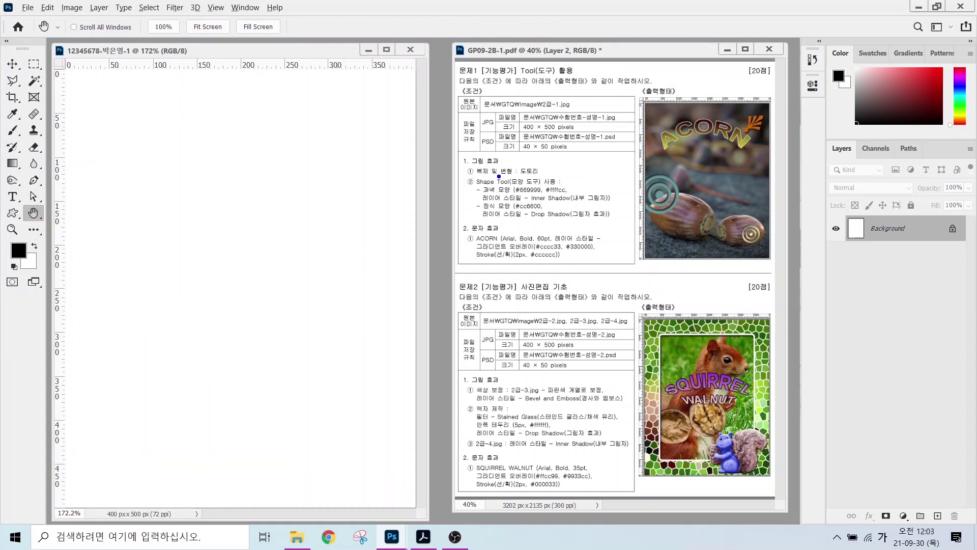
{"action": "left_click_drag", "start_coordinate": [476, 175], "coordinate": [558, 179]}
{"action": "left_click_drag", "start_coordinate": [476, 177], "coordinate": [553, 178]}
{"action": "left_click", "coordinate": [442, 106]}
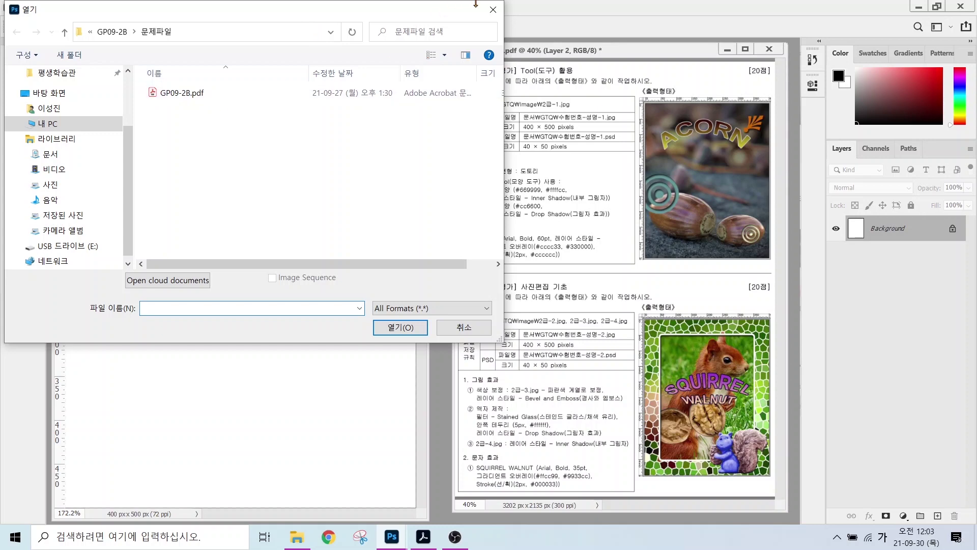
- Open 2급-1.jpg from the 문서 > GTQ > image folder
{"action": "left_click", "coordinate": [493, 9]}
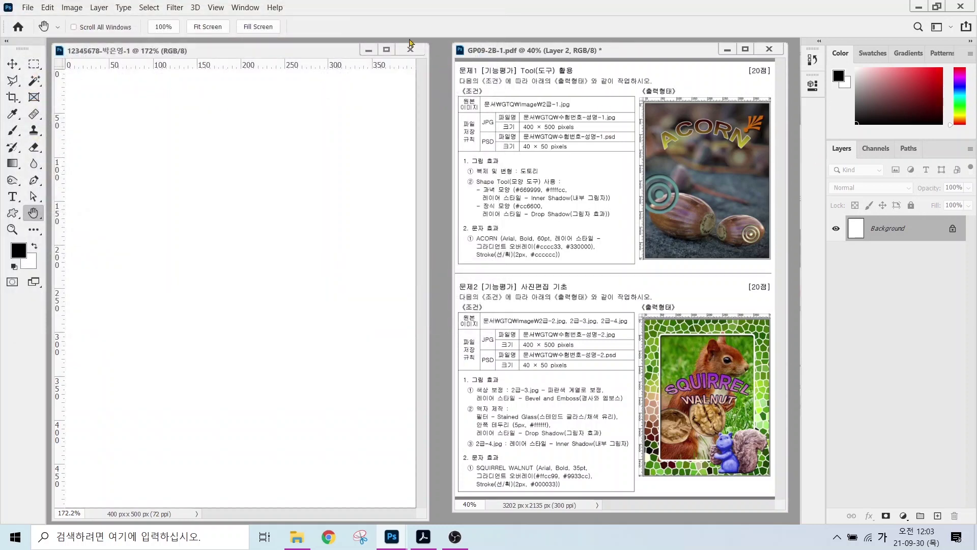
{"action": "left_click", "coordinate": [28, 7]}
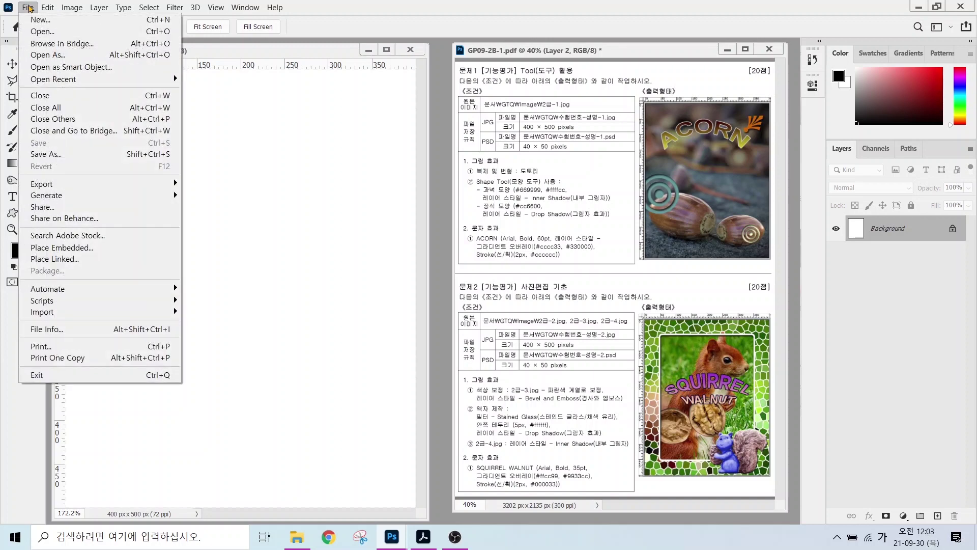
{"action": "left_click", "coordinate": [38, 32]}
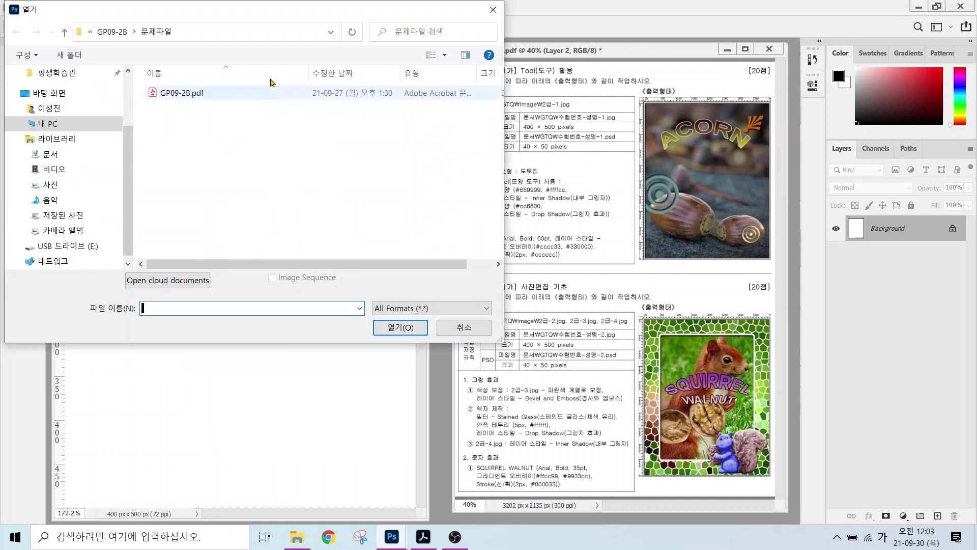
{"action": "left_click", "coordinate": [48, 155]}
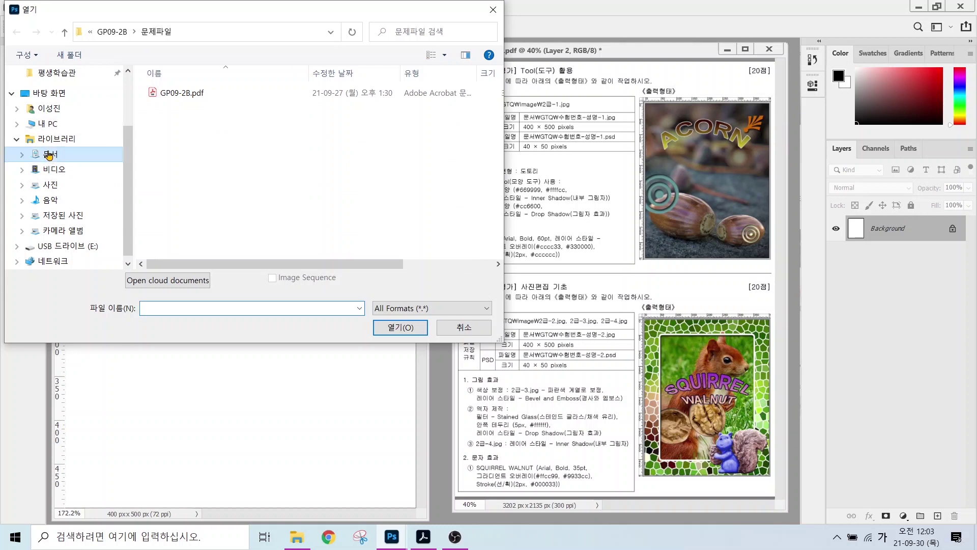
{"action": "double_click", "coordinate": [171, 130]}
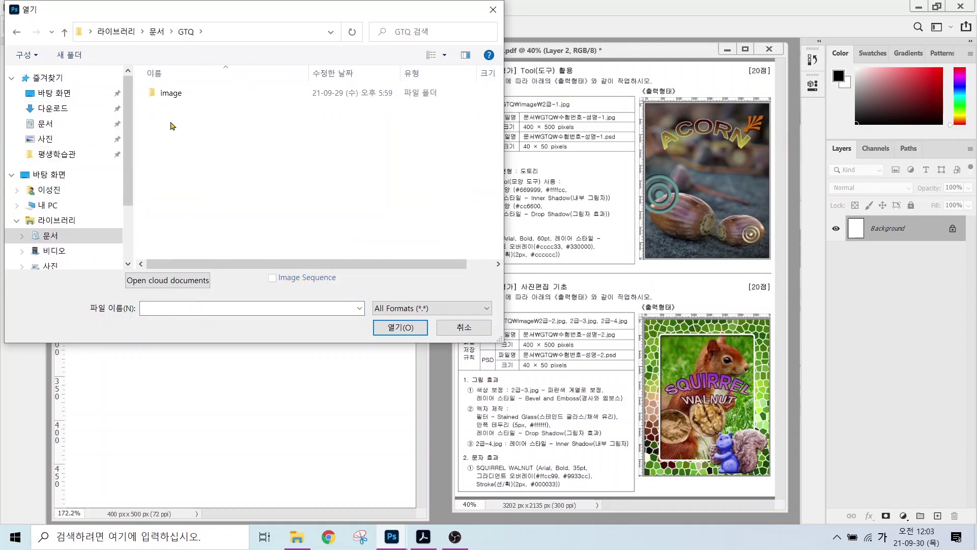
{"action": "double_click", "coordinate": [175, 93]}
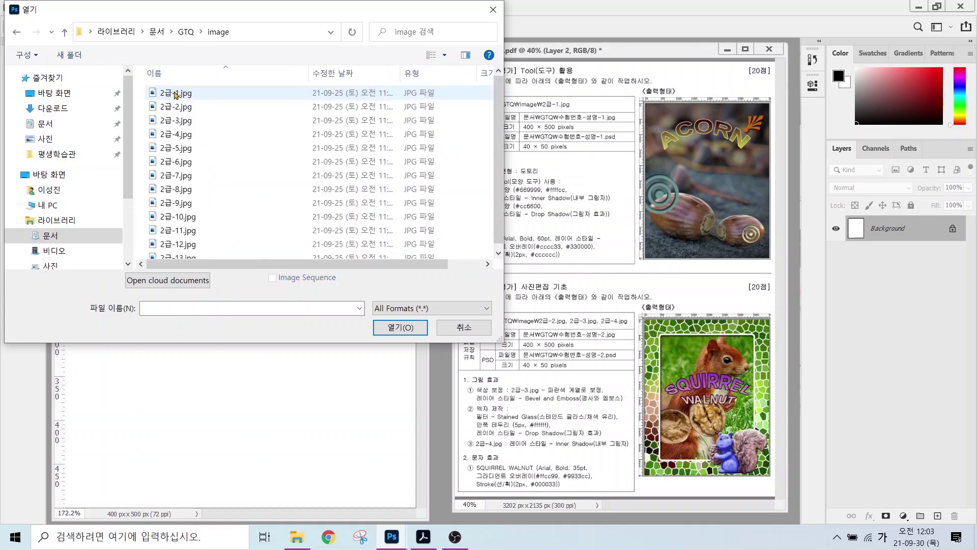
{"action": "left_click", "coordinate": [176, 94]}
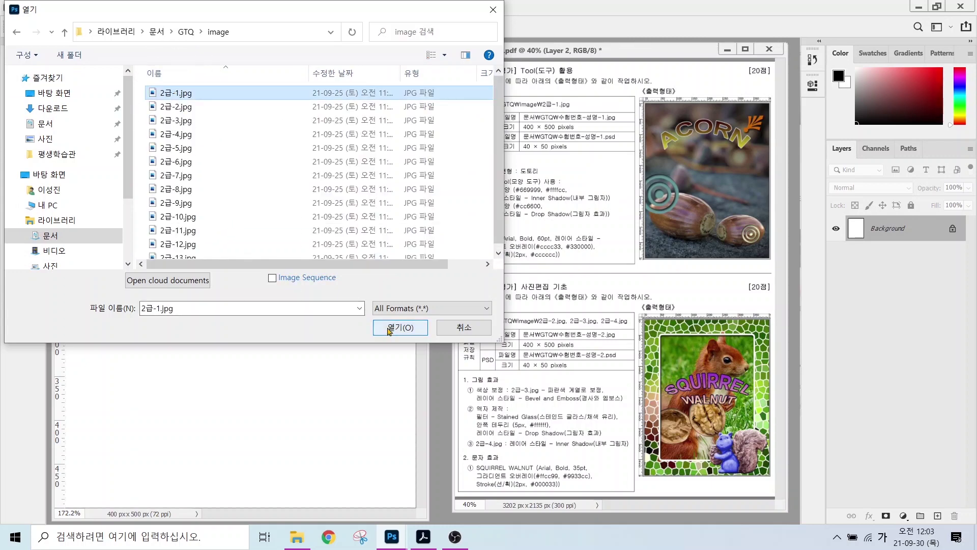
{"action": "left_click", "coordinate": [404, 327]}
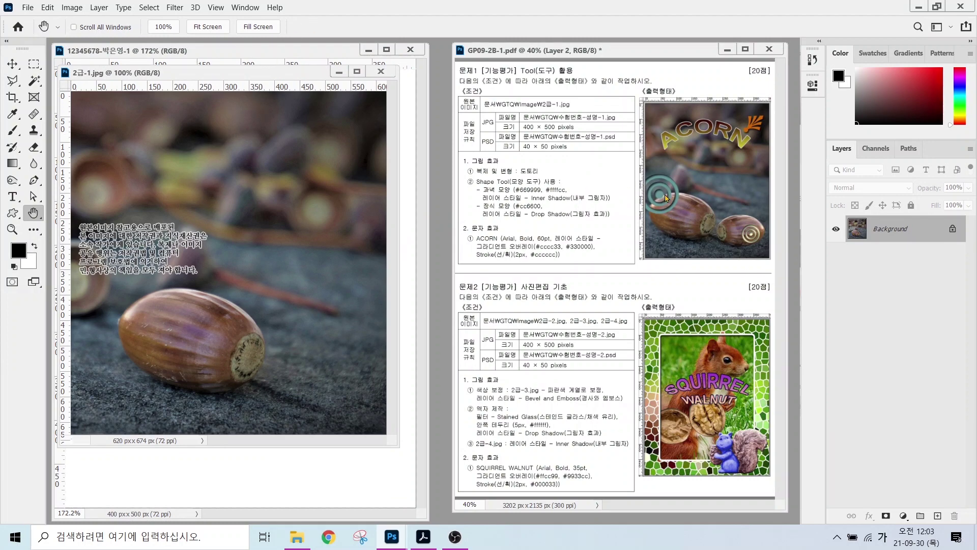
- Set the photo's Image Size to height 500 px with linked proportions, giving 460 × 500 pixels
{"action": "left_click", "coordinate": [75, 10]}
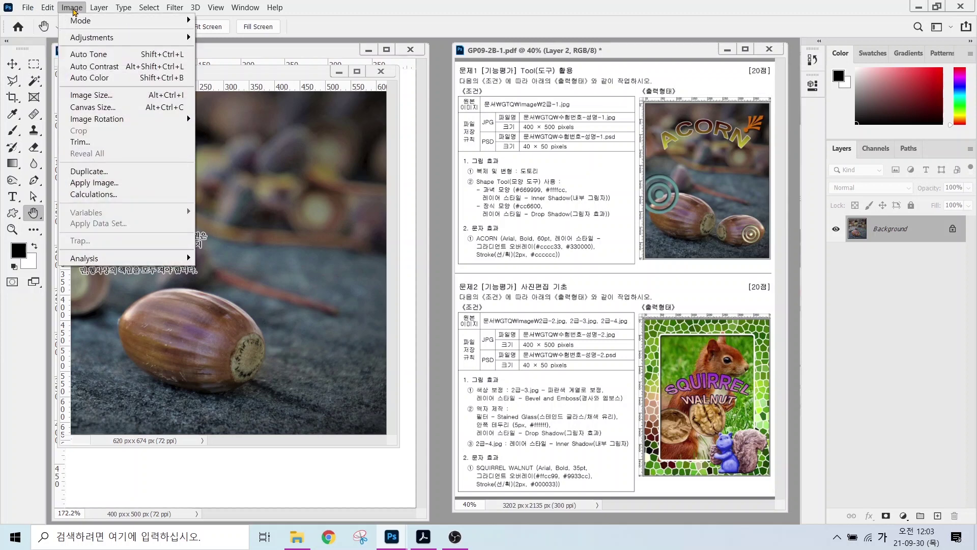
{"action": "left_click", "coordinate": [90, 96]}
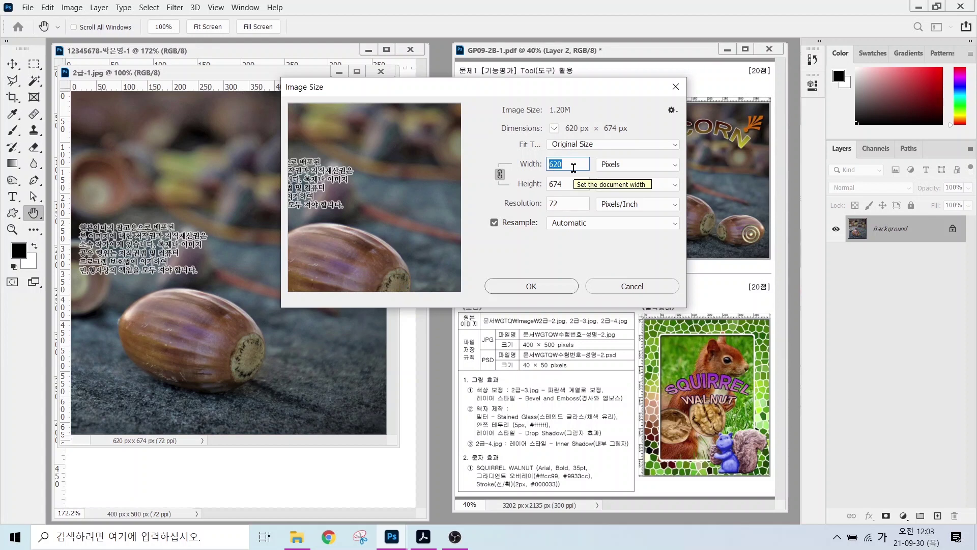
{"action": "type", "text": "400"}
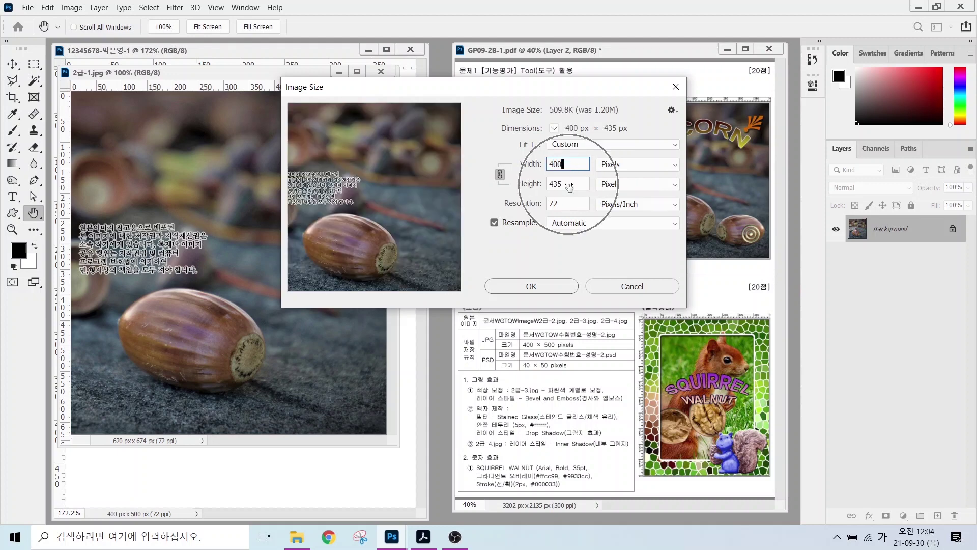
{"action": "double_click", "coordinate": [568, 184]}
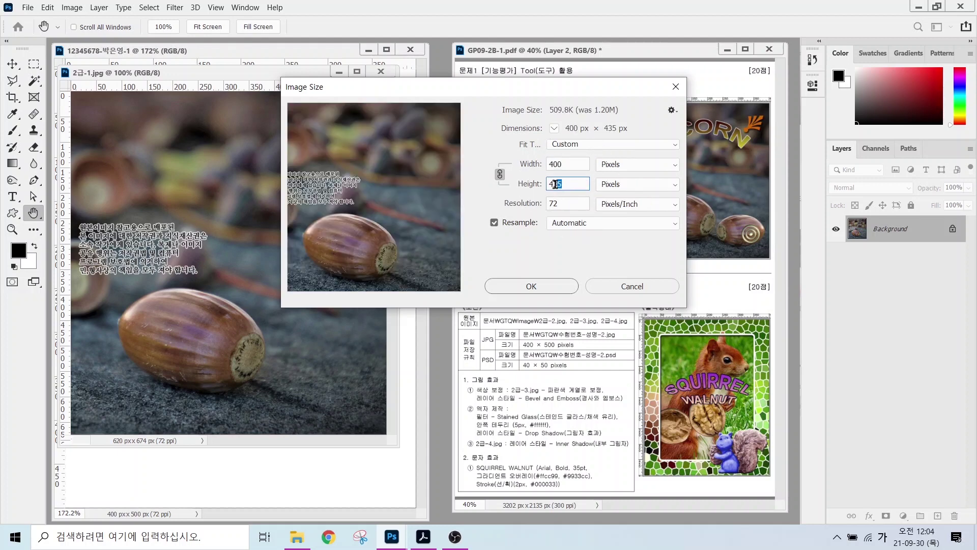
{"action": "type", "text": "500"}
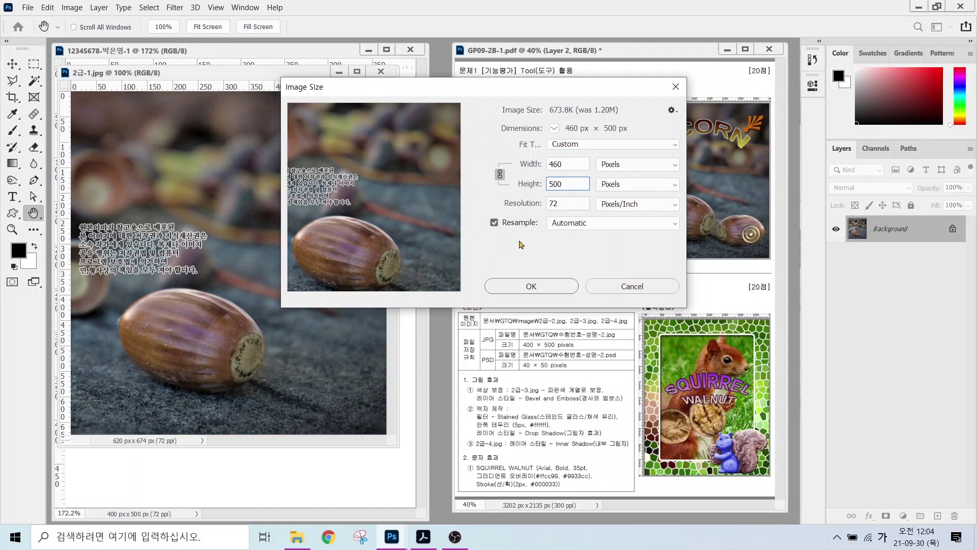
{"action": "left_click", "coordinate": [530, 285]}
{"action": "left_click", "coordinate": [12, 64]}
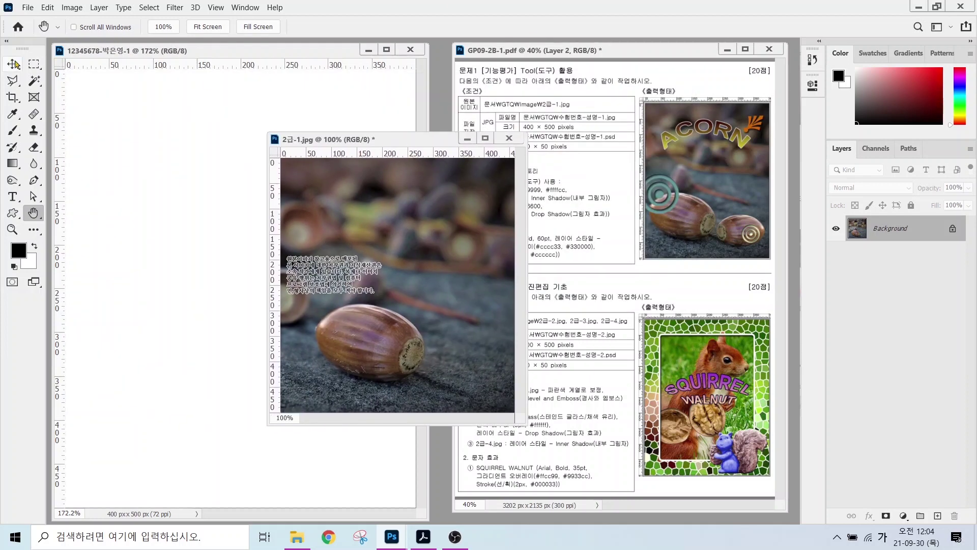
- Drag the acorn photo into the work document and close 2급-1.jpg without saving
{"action": "left_click_drag", "start_coordinate": [324, 211], "coordinate": [188, 284]}
{"action": "left_click", "coordinate": [509, 138]}
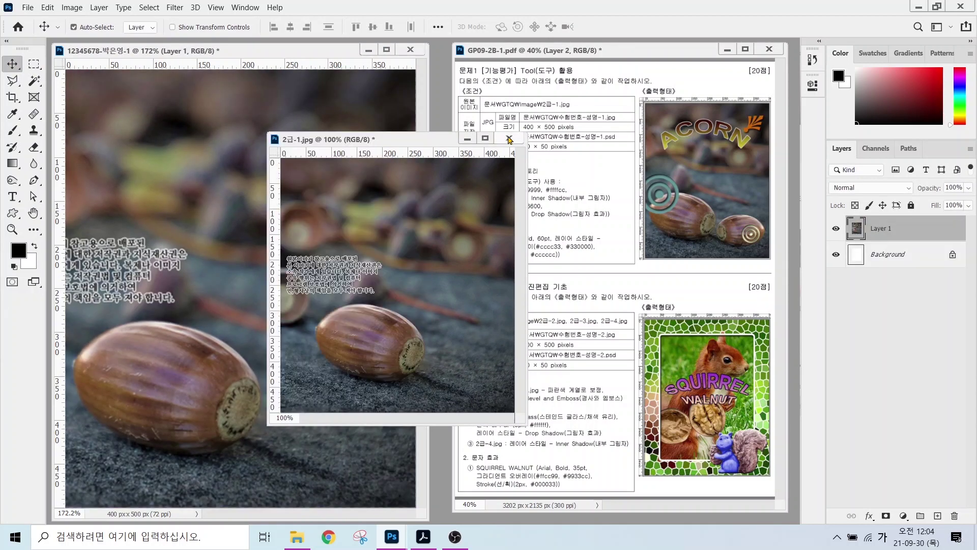
{"action": "left_click", "coordinate": [509, 211]}
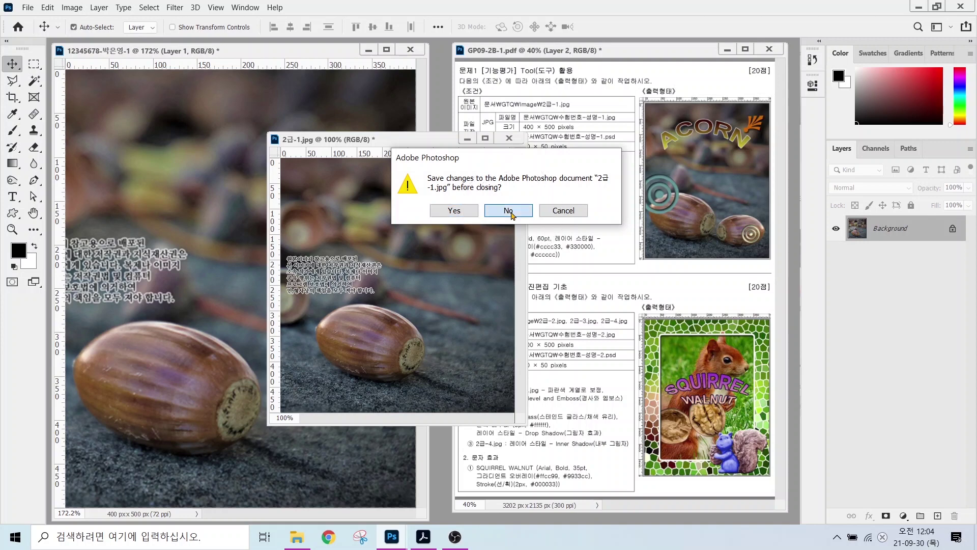
- Rename the new acorn layer, Layer 1, to 2-1
{"action": "left_click_drag", "start_coordinate": [841, 207], "coordinate": [921, 244]}
{"action": "left_click_drag", "start_coordinate": [918, 179], "coordinate": [887, 218]}
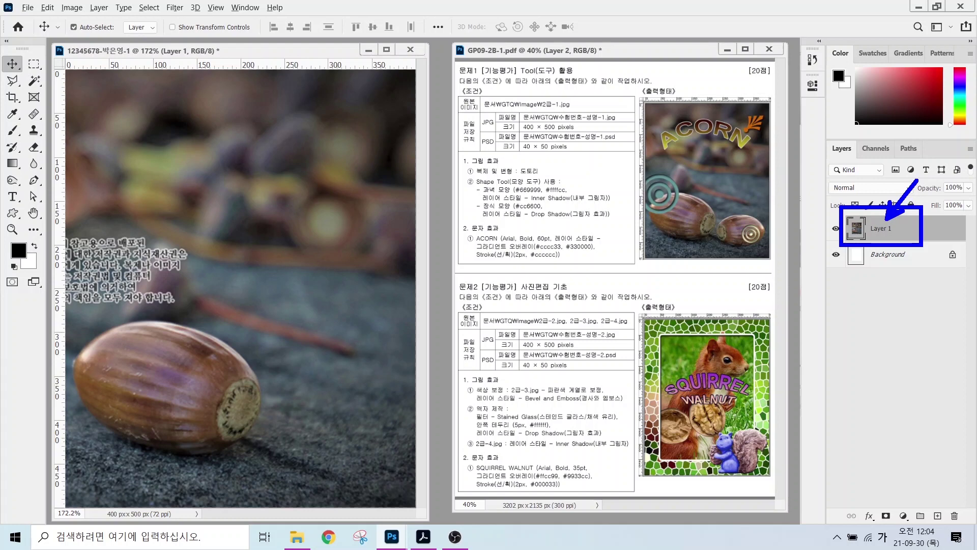
{"action": "key", "text": "Escape"}
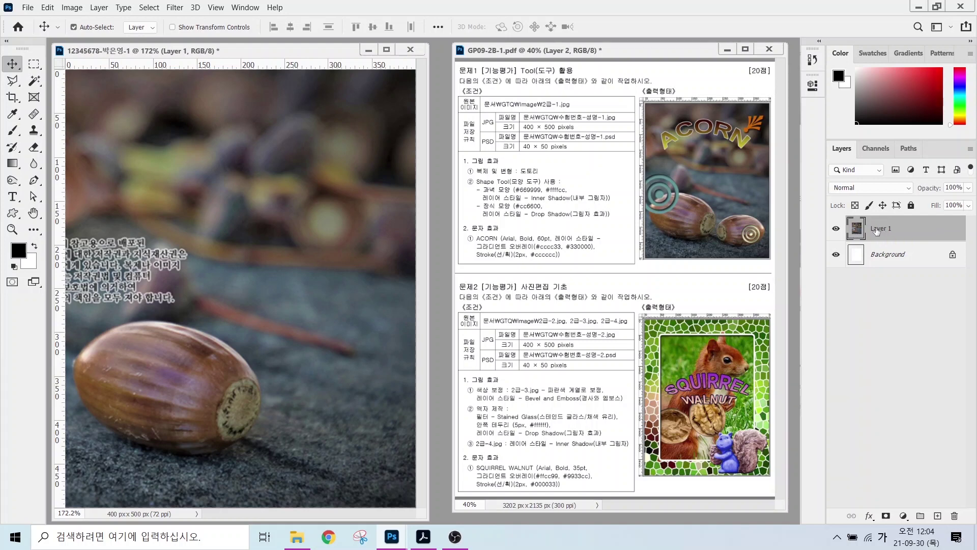
{"action": "double_click", "coordinate": [879, 229]}
{"action": "type", "text": "2-1"}
{"action": "key", "text": "Return"}
- Select the front acorn with the Object Selection Tool in Lasso mode
{"action": "left_click", "coordinate": [35, 80]}
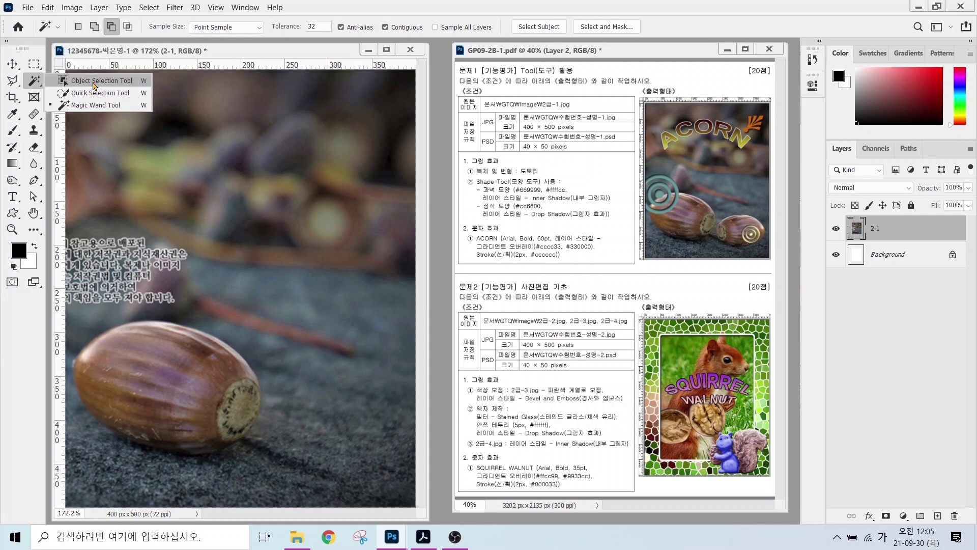
{"action": "left_click", "coordinate": [94, 81]}
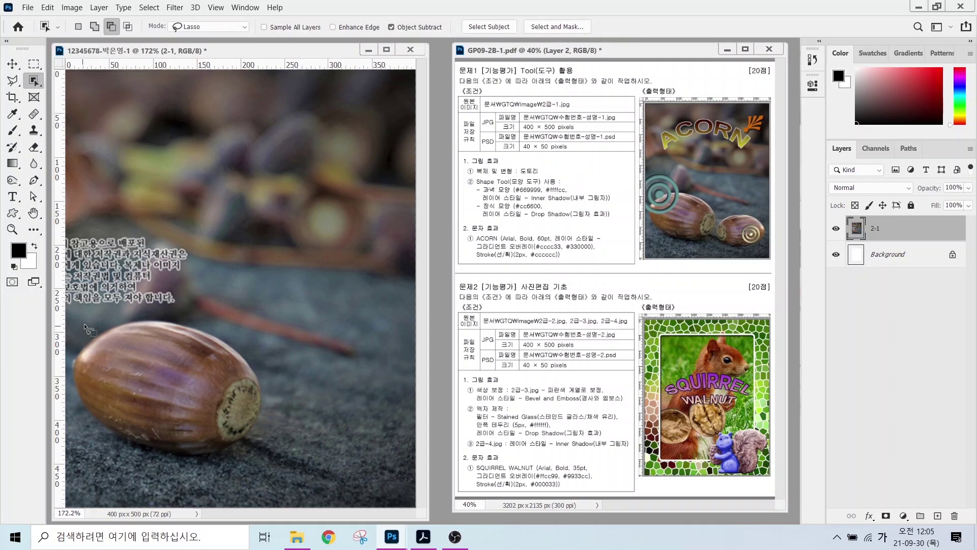
{"action": "mouse_move", "coordinate": [87, 315]}
{"action": "left_mouse_down"}
{"action": "mouse_move", "coordinate": [63, 367]}
{"action": "mouse_move", "coordinate": [71, 422]}
{"action": "left_mouse_up"}
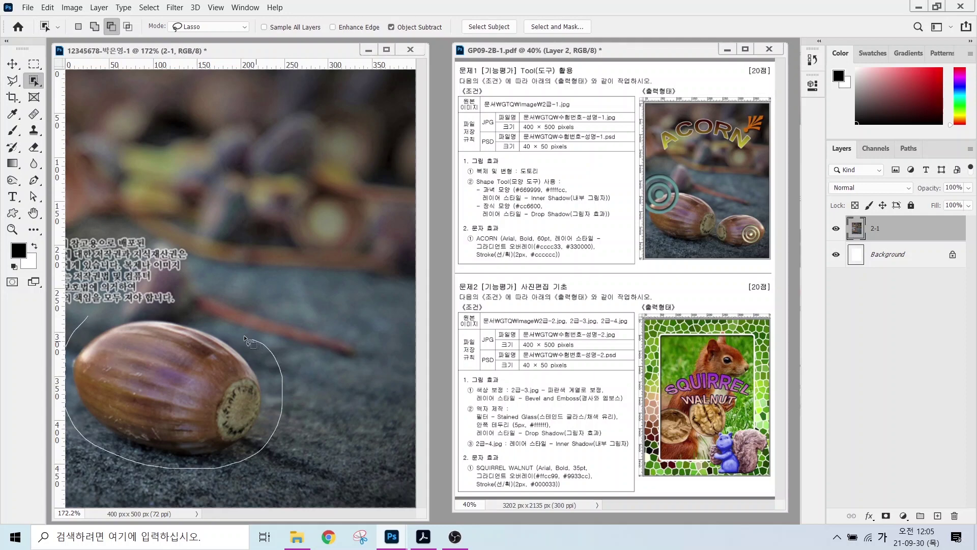
{"action": "left_click_drag", "start_coordinate": [177, 315], "coordinate": [112, 310]}
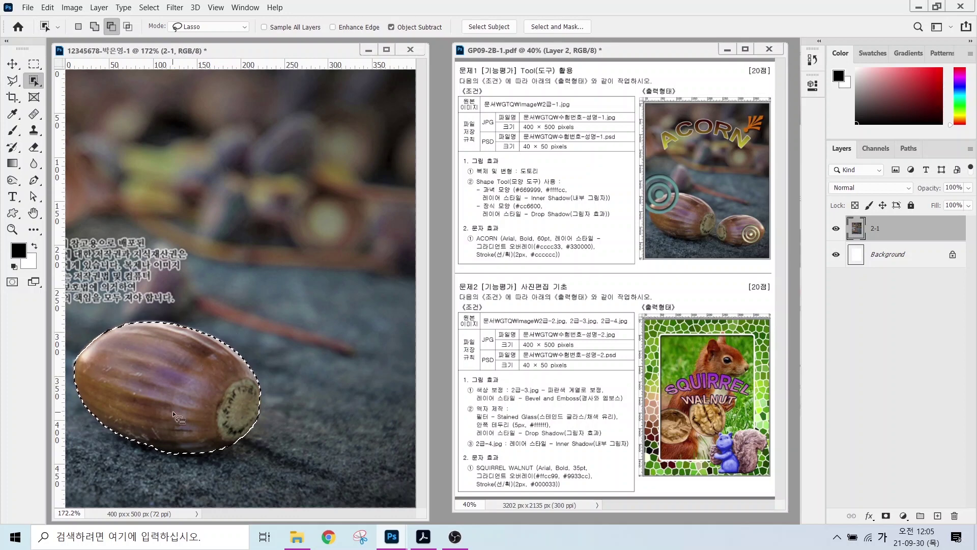
- Copy the selected acorn onto a new layer with Ctrl+J
{"action": "right_click", "coordinate": [33, 80]}
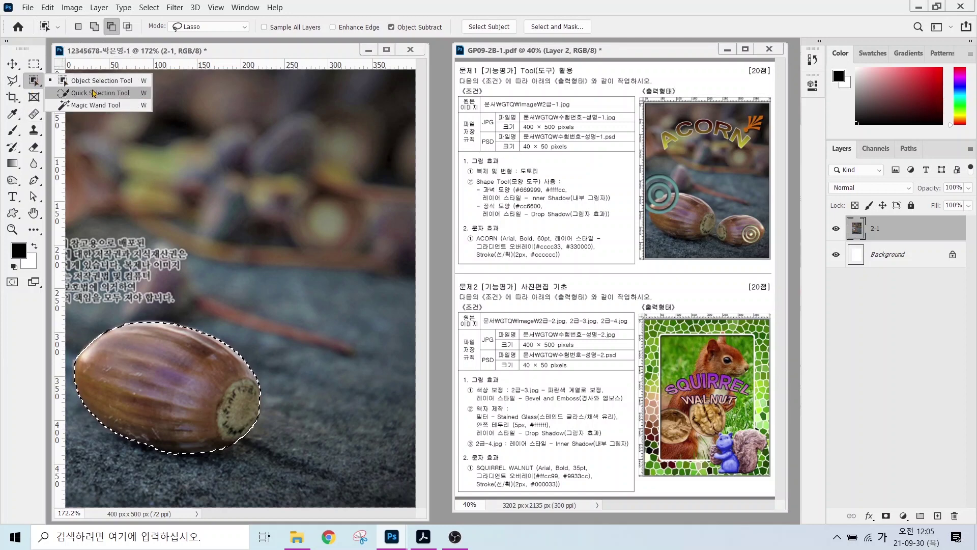
{"action": "left_click", "coordinate": [216, 59]}
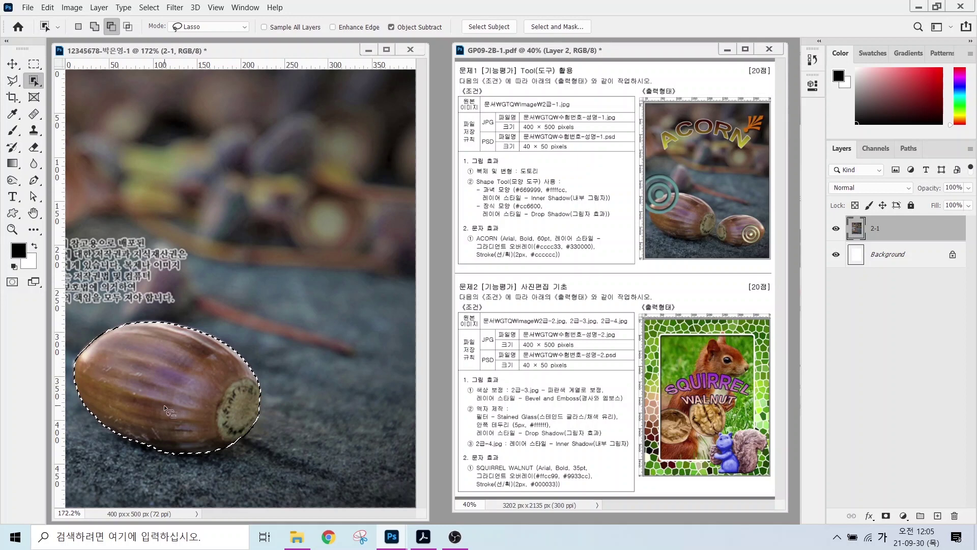
{"action": "key", "text": "ctrl+j"}
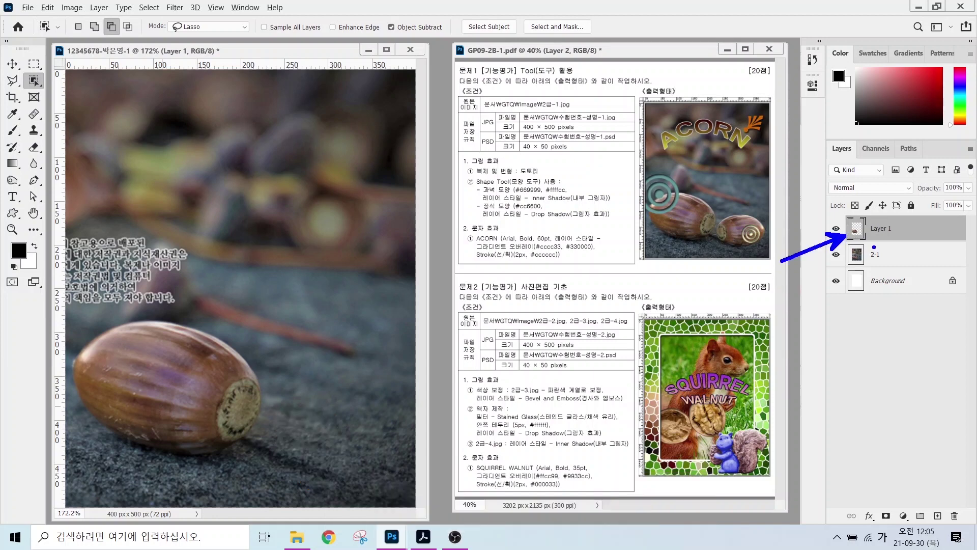
- Move the acorn copy right and scale it to about 73% with Free Transform
{"action": "left_click", "coordinate": [13, 64]}
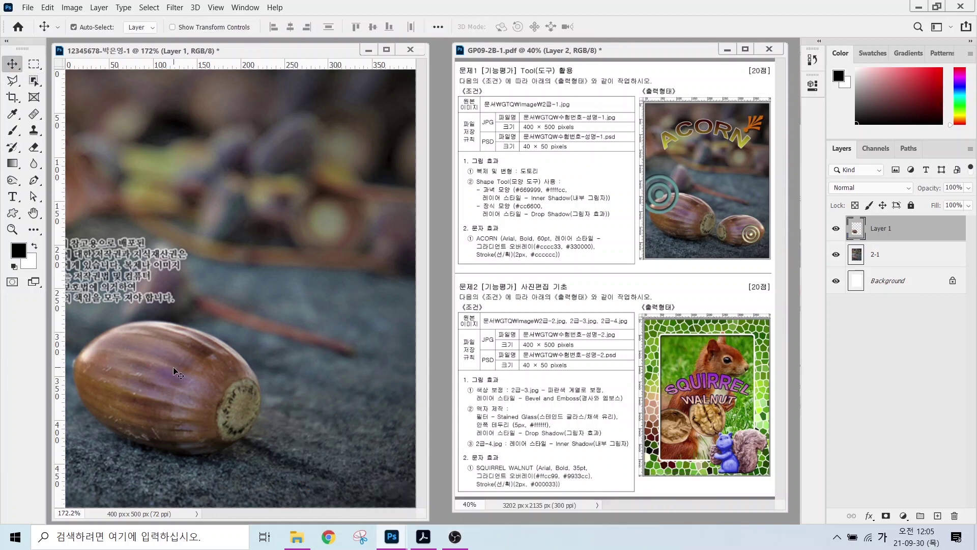
{"action": "left_click_drag", "start_coordinate": [174, 367], "coordinate": [301, 352]}
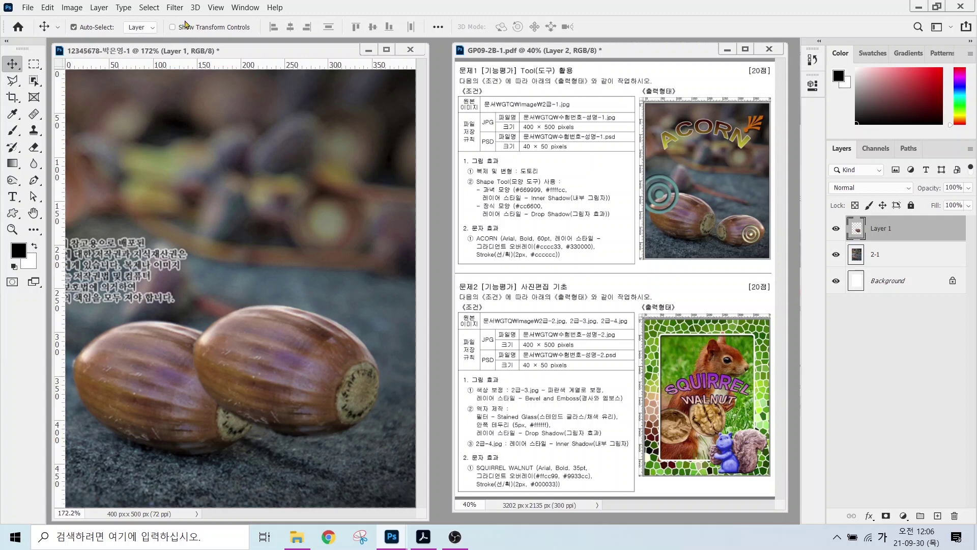
{"action": "left_click", "coordinate": [47, 8]}
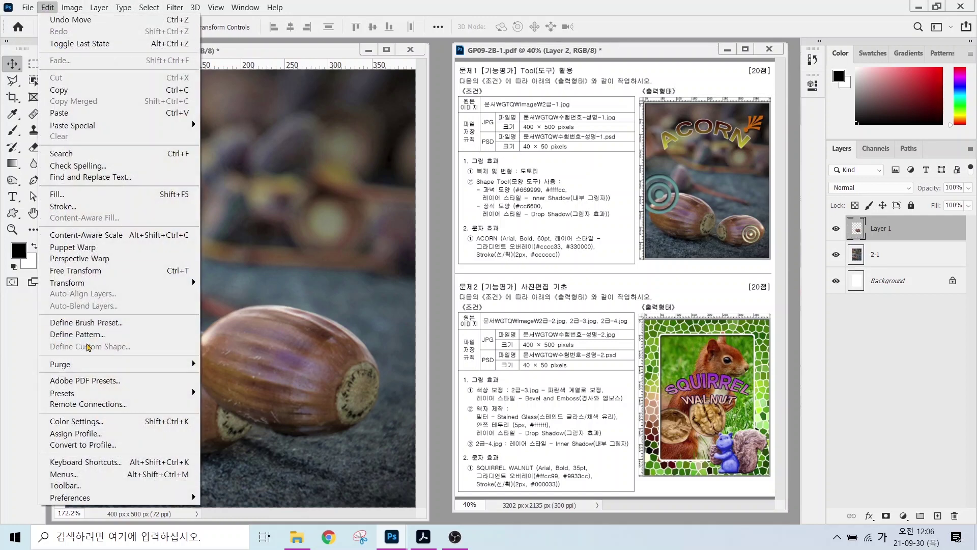
{"action": "mouse_move", "coordinate": [68, 280]}
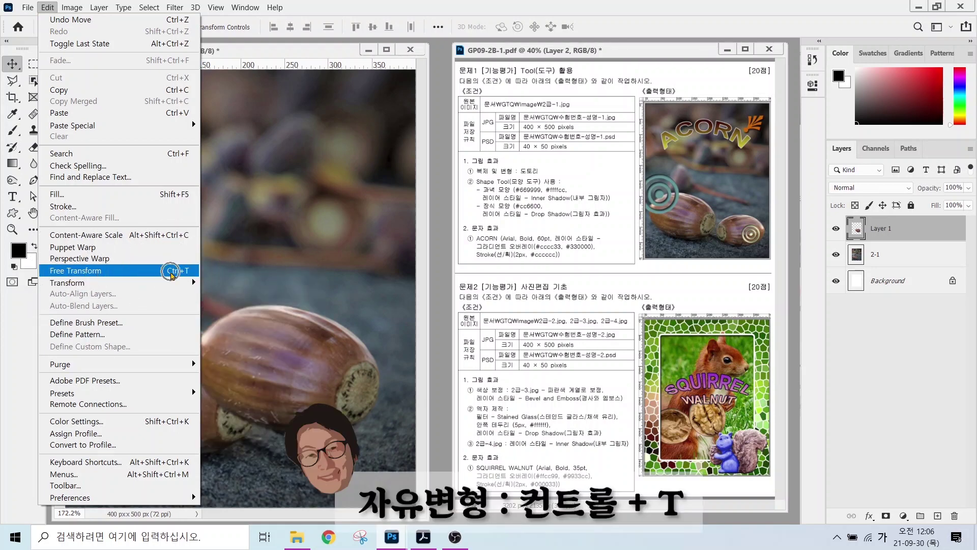
{"action": "left_click", "coordinate": [170, 273]}
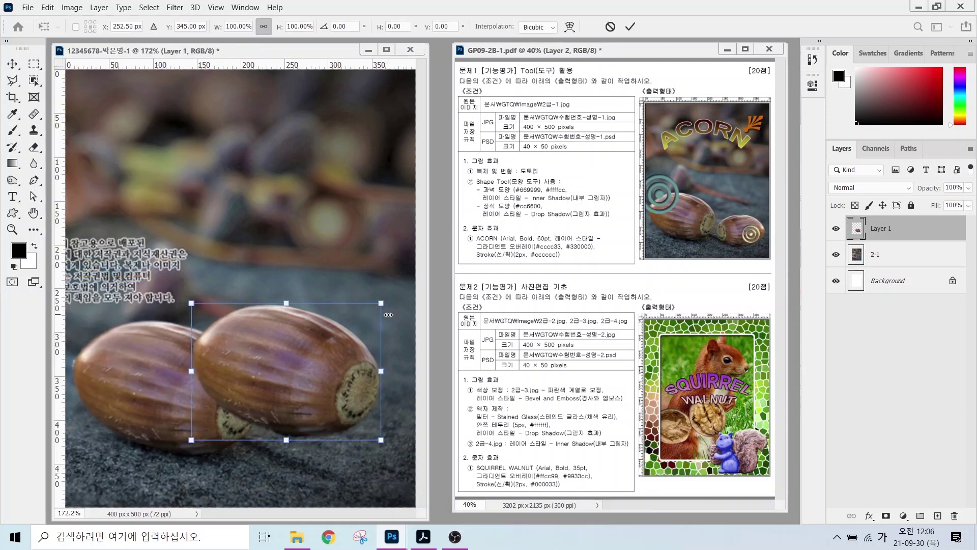
{"action": "left_click_drag", "start_coordinate": [376, 308], "coordinate": [329, 340]}
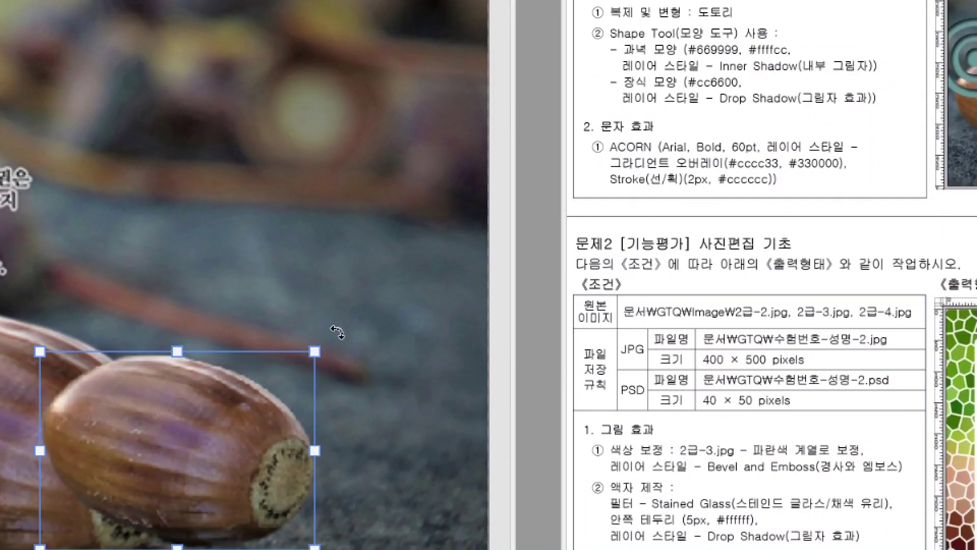
{"action": "left_click_drag", "start_coordinate": [337, 332], "coordinate": [314, 322]}
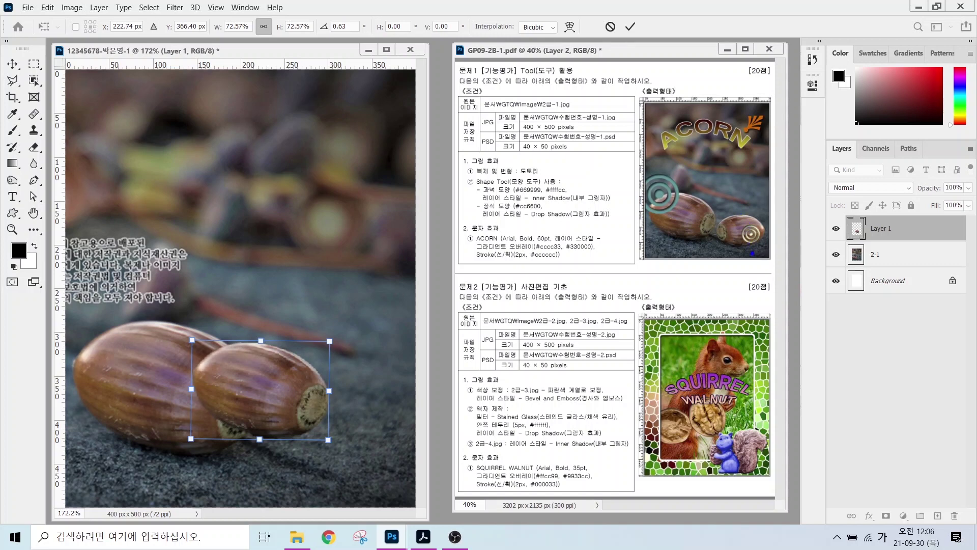
{"action": "mouse_move", "coordinate": [752, 253]}
{"action": "left_mouse_down"}
{"action": "mouse_move", "coordinate": [719, 230]}
{"action": "mouse_move", "coordinate": [733, 215]}
{"action": "mouse_move", "coordinate": [762, 229]}
{"action": "mouse_move", "coordinate": [751, 255]}
{"action": "left_mouse_up"}
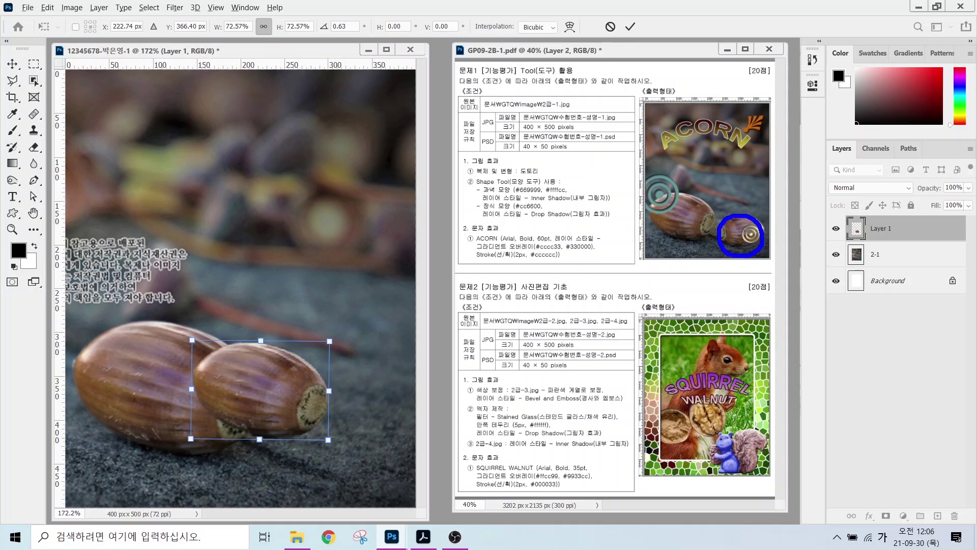
{"action": "key", "text": "Escape"}
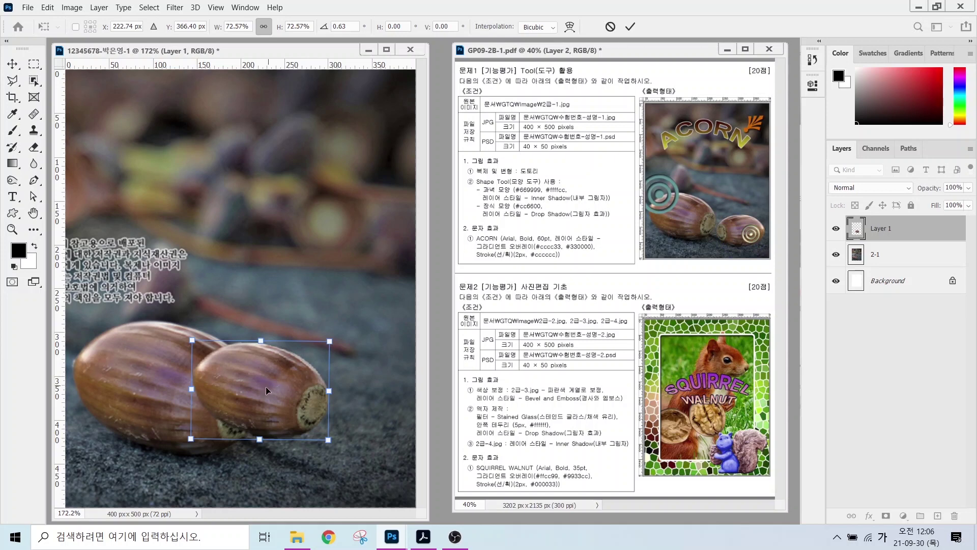
- Flip the copy horizontally, place it beside the original acorn, and apply the transform
{"action": "right_click", "coordinate": [268, 385]}
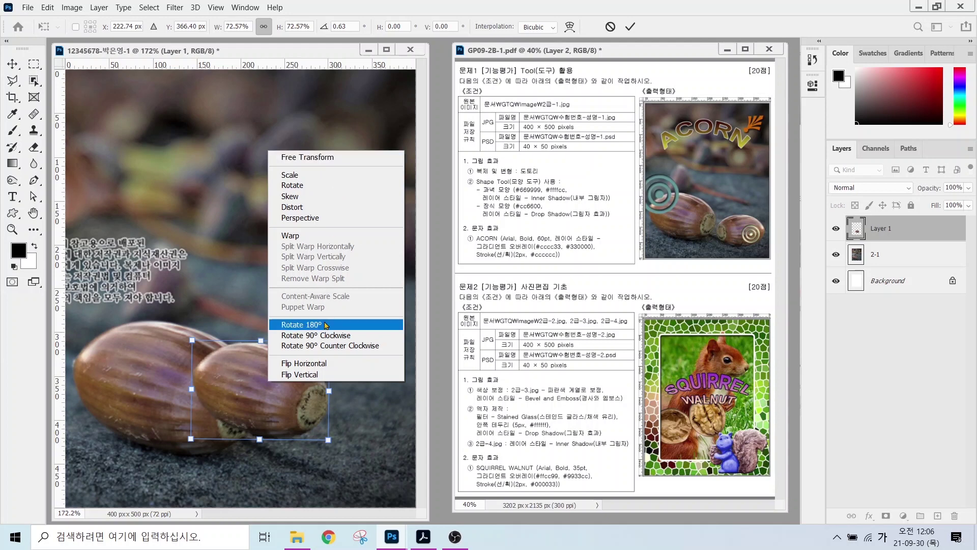
{"action": "left_click", "coordinate": [304, 363]}
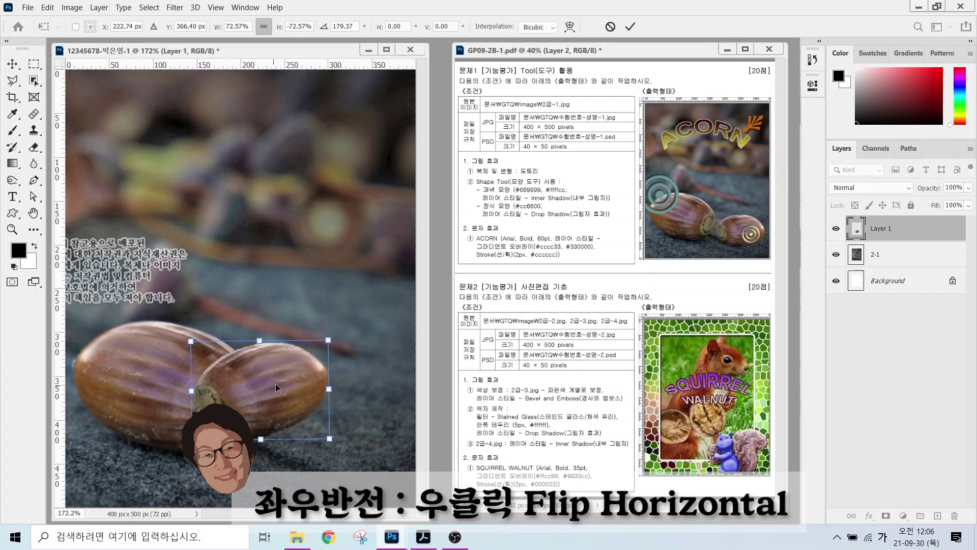
{"action": "left_click_drag", "start_coordinate": [276, 388], "coordinate": [340, 414]}
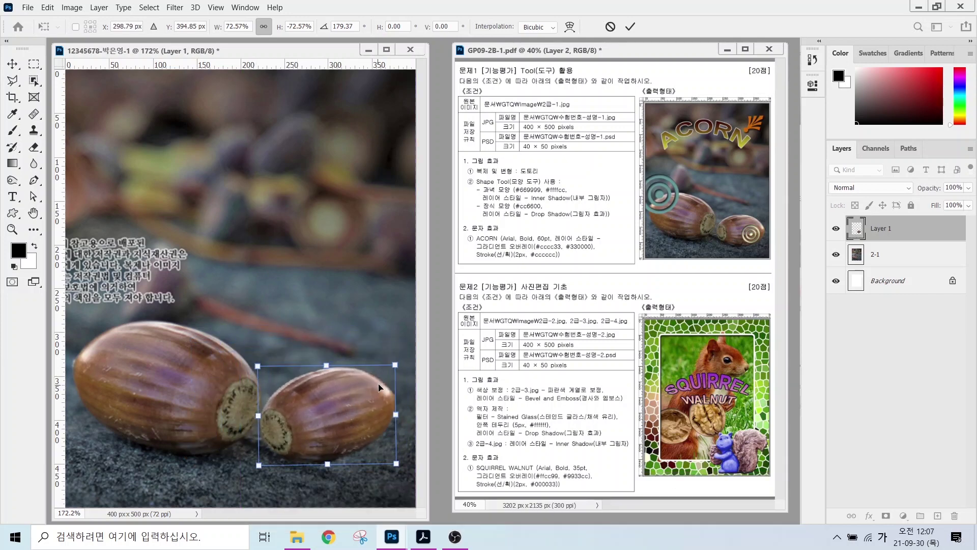
{"action": "key", "text": "Right"}
{"action": "key", "text": "Right"}
{"action": "key", "text": "Right"}
{"action": "key", "text": "Right"}
{"action": "key", "text": "Right"}
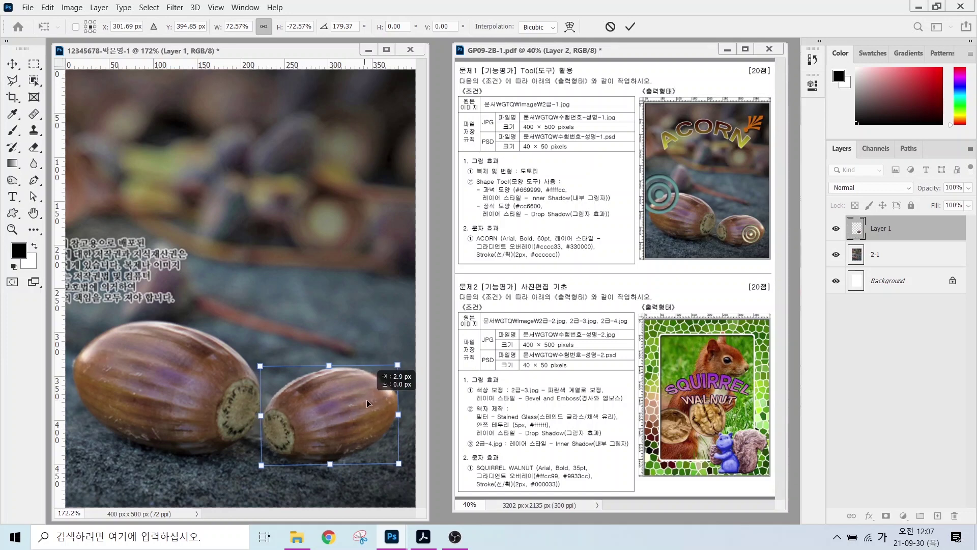
{"action": "key", "text": "Return"}
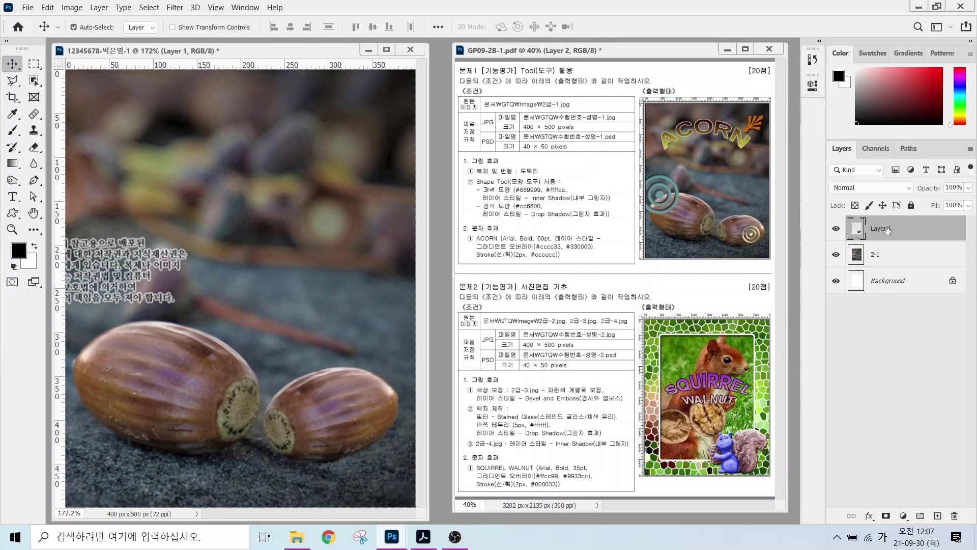
- Rename the Layer 1 acorn copy to 도토리복제
{"action": "left_click", "coordinate": [887, 229]}
{"action": "double_click", "coordinate": [884, 228]}
{"action": "type", "text": "ㄷ"}
{"action": "type", "text": "도토리복제"}
{"action": "key", "text": "Return"}
- Bring up the shape tools flyout in the toolbar
{"action": "left_click_drag", "start_coordinate": [460, 172], "coordinate": [602, 219]}
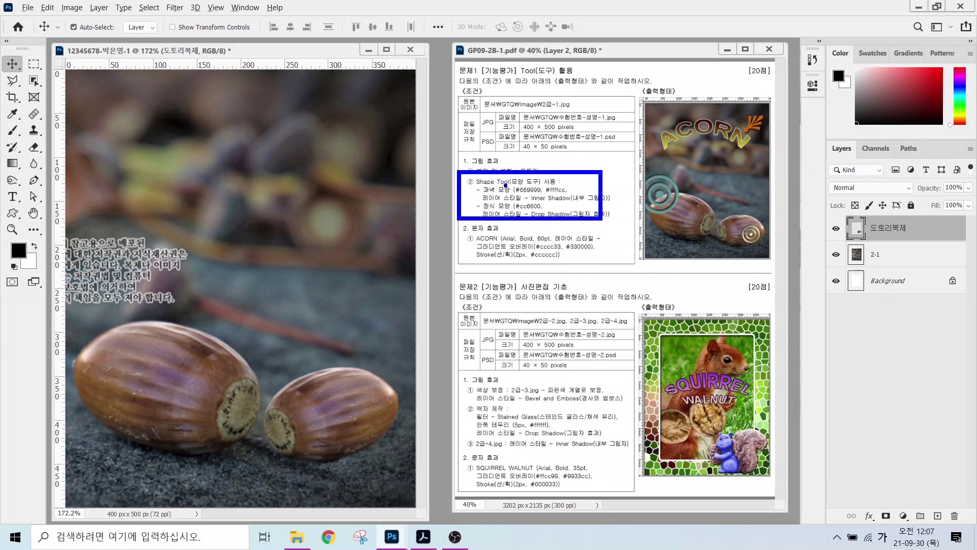
{"action": "left_click_drag", "start_coordinate": [492, 178], "coordinate": [525, 141]}
{"action": "left_click_drag", "start_coordinate": [493, 212], "coordinate": [534, 241]}
{"action": "key", "text": "Escape"}
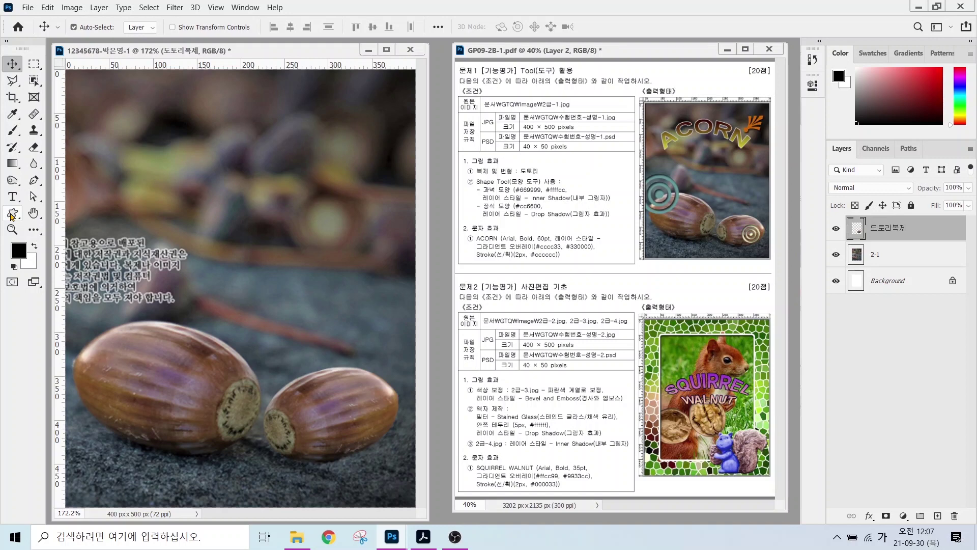
{"action": "left_click", "coordinate": [12, 216]}
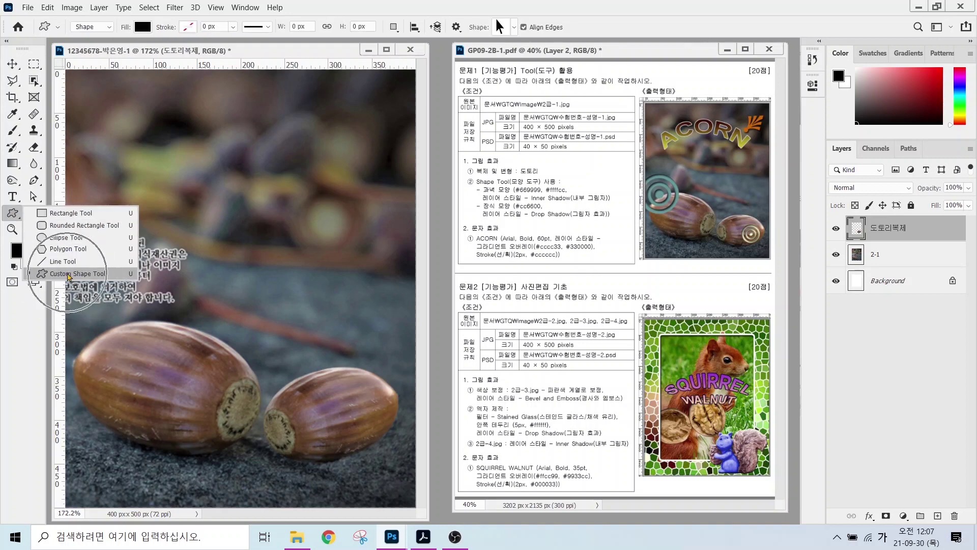
- Choose the Custom Shape Tool in Shape mode and open its Shape picker dropdown
{"action": "left_click", "coordinate": [69, 275]}
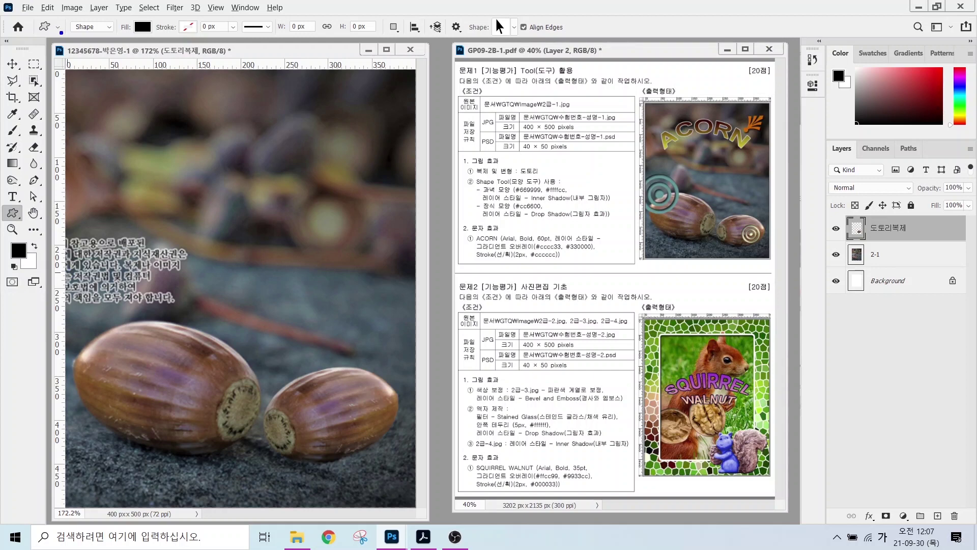
{"action": "mouse_move", "coordinate": [104, 32]}
{"action": "left_mouse_down"}
{"action": "mouse_move", "coordinate": [76, 21]}
{"action": "mouse_move", "coordinate": [104, 20]}
{"action": "mouse_move", "coordinate": [96, 34]}
{"action": "mouse_move", "coordinate": [134, 76]}
{"action": "left_mouse_up"}
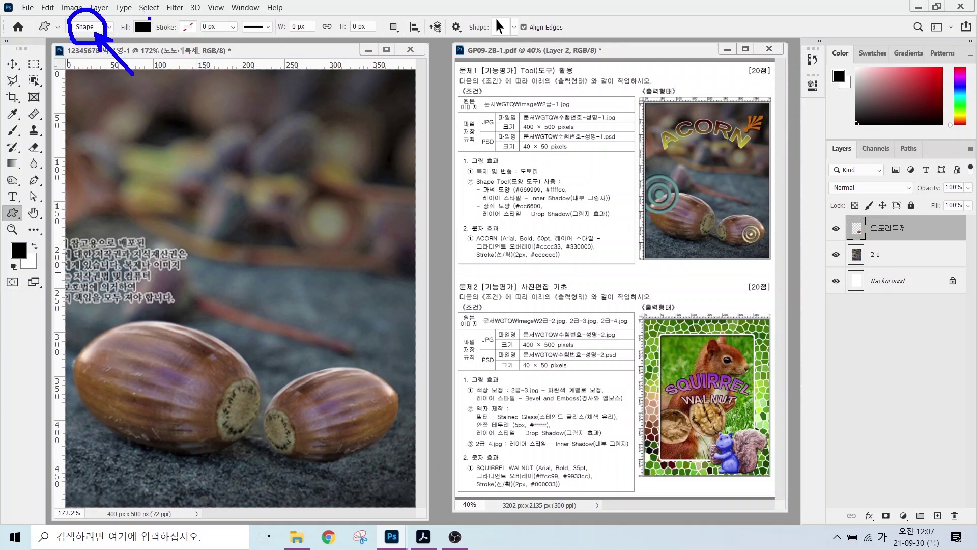
{"action": "mouse_move", "coordinate": [160, 32]}
{"action": "left_mouse_down"}
{"action": "mouse_move", "coordinate": [151, 45]}
{"action": "mouse_move", "coordinate": [131, 23]}
{"action": "mouse_move", "coordinate": [162, 31]}
{"action": "mouse_move", "coordinate": [180, 71]}
{"action": "mouse_move", "coordinate": [166, 51]}
{"action": "left_mouse_up"}
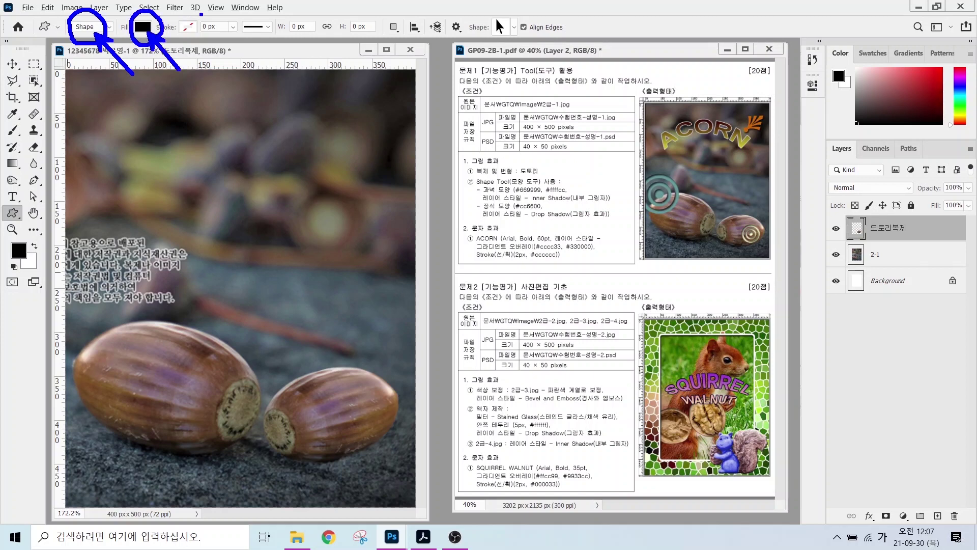
{"action": "left_click_drag", "start_coordinate": [202, 14], "coordinate": [177, 34]}
{"action": "mouse_move", "coordinate": [473, 12]}
{"action": "left_mouse_down"}
{"action": "mouse_move", "coordinate": [514, 10]}
{"action": "mouse_move", "coordinate": [488, 51]}
{"action": "mouse_move", "coordinate": [471, 21]}
{"action": "left_mouse_up"}
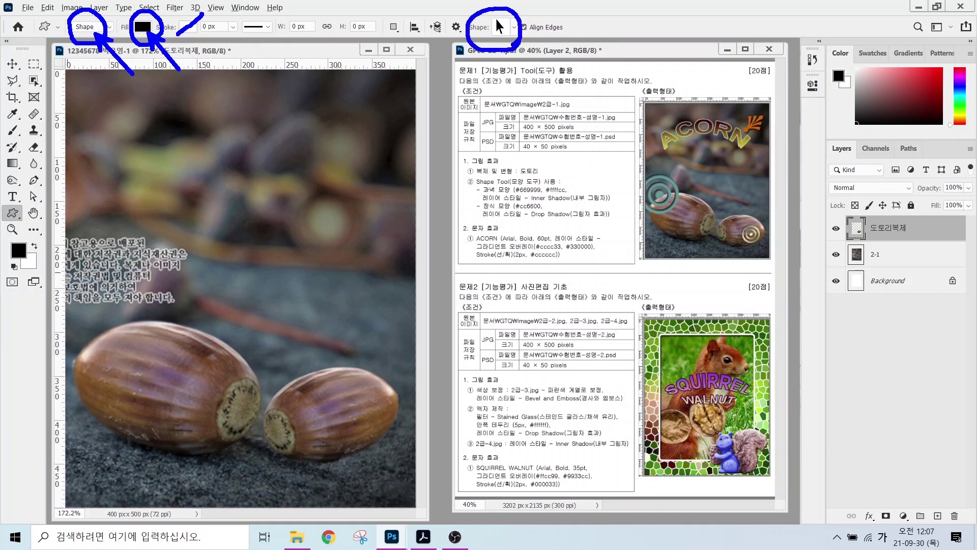
{"action": "left_click_drag", "start_coordinate": [545, 77], "coordinate": [509, 35]}
{"action": "left_click_drag", "start_coordinate": [526, 44], "coordinate": [511, 51]}
{"action": "key", "text": "Escape"}
{"action": "left_click", "coordinate": [514, 30]}
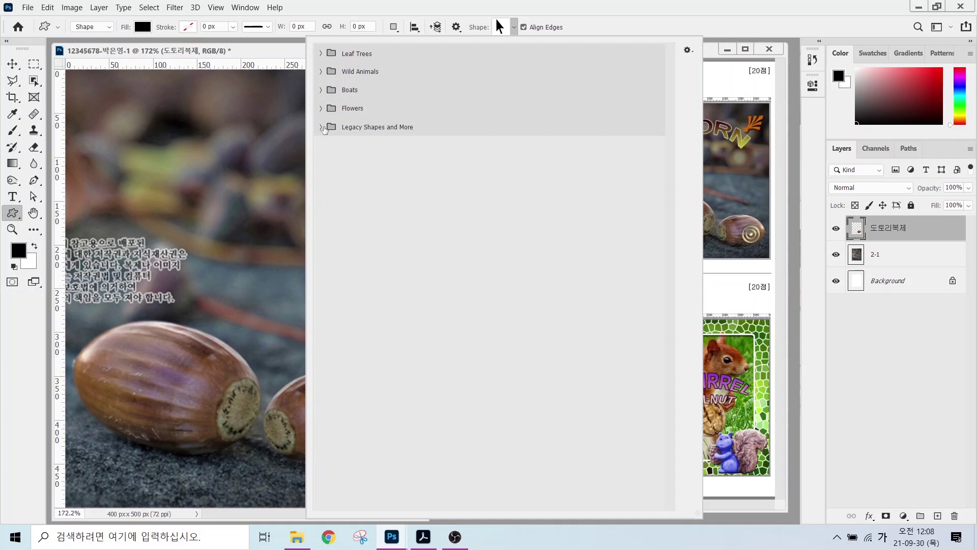
- Expand Legacy Shapes and More, then All Legacy Default Shapes, and close the picker
{"action": "left_click", "coordinate": [321, 127]}
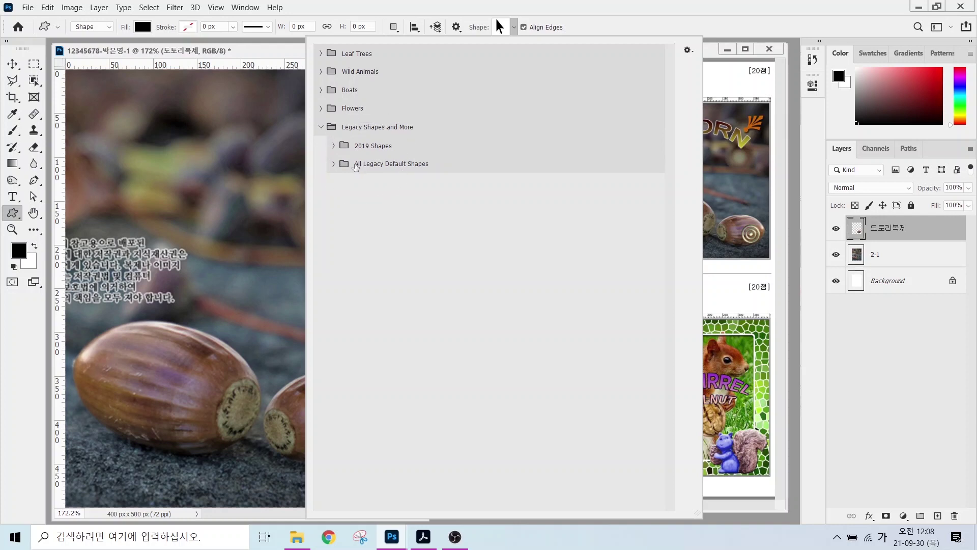
{"action": "left_click", "coordinate": [334, 163]}
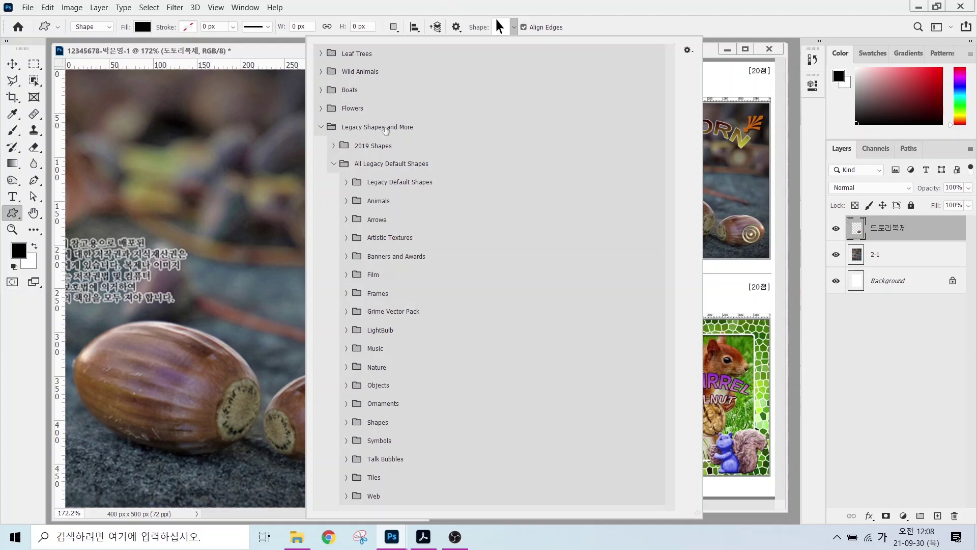
{"action": "left_click", "coordinate": [354, 131]}
{"action": "left_click", "coordinate": [599, 26]}
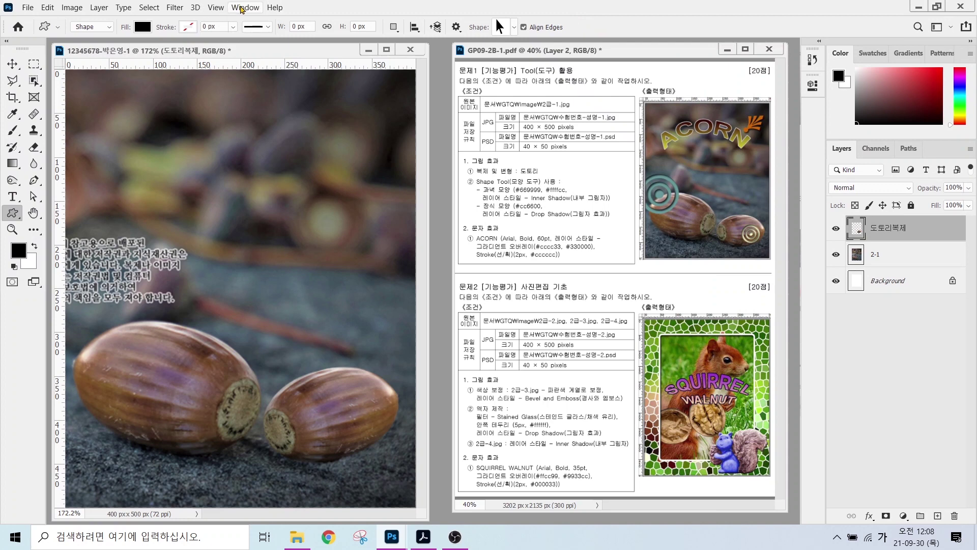
- Show the Shapes panel via Window > Shapes and collapse it into the dock
{"action": "left_click", "coordinate": [242, 10]}
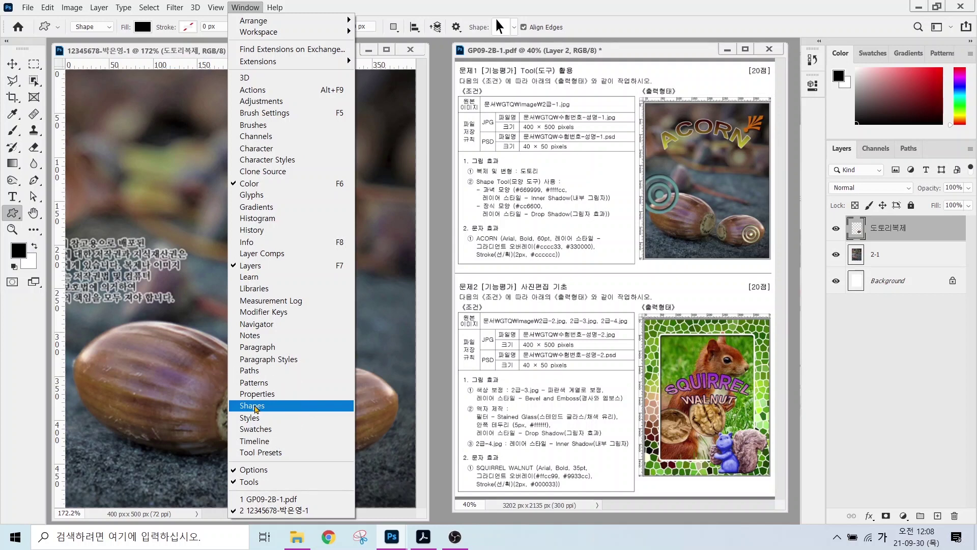
{"action": "left_click", "coordinate": [251, 406]}
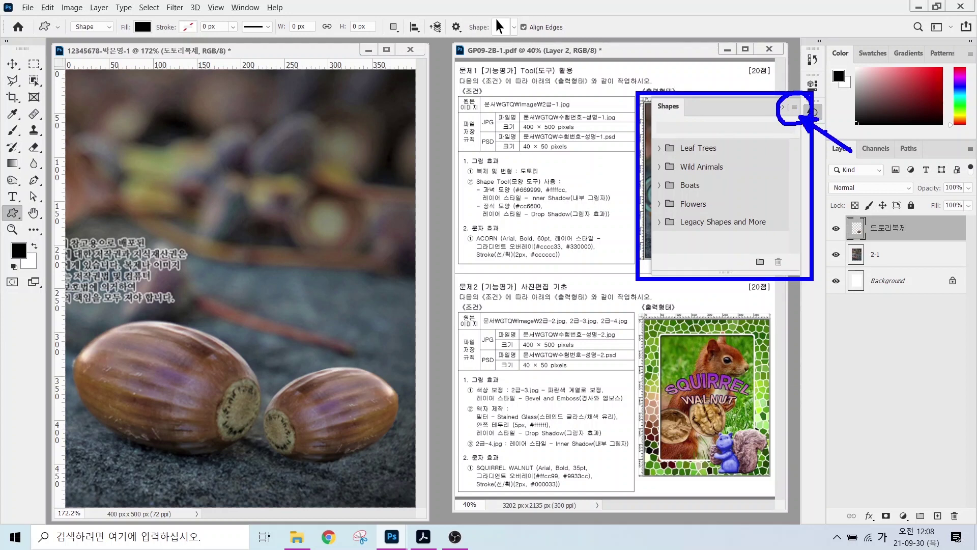
{"action": "left_click", "coordinate": [793, 107]}
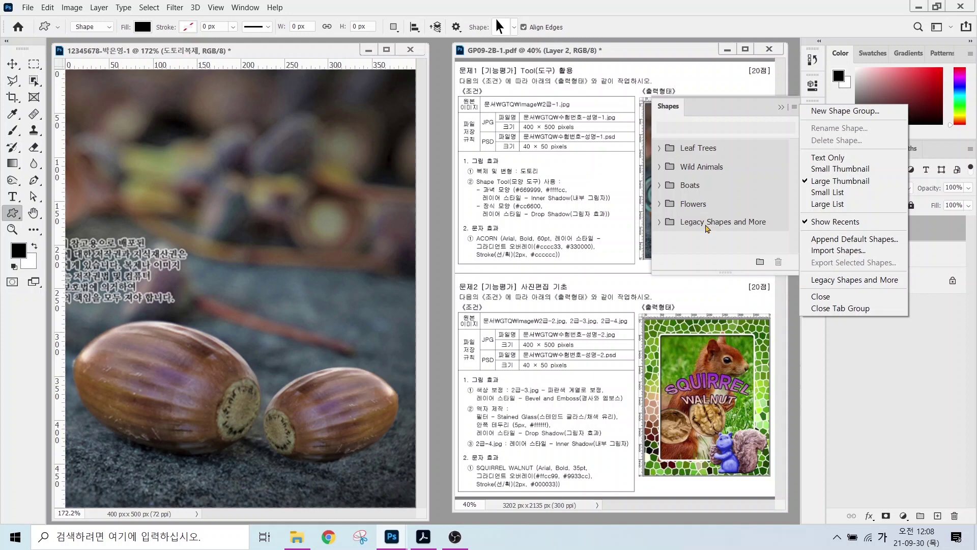
{"action": "left_click", "coordinate": [706, 227]}
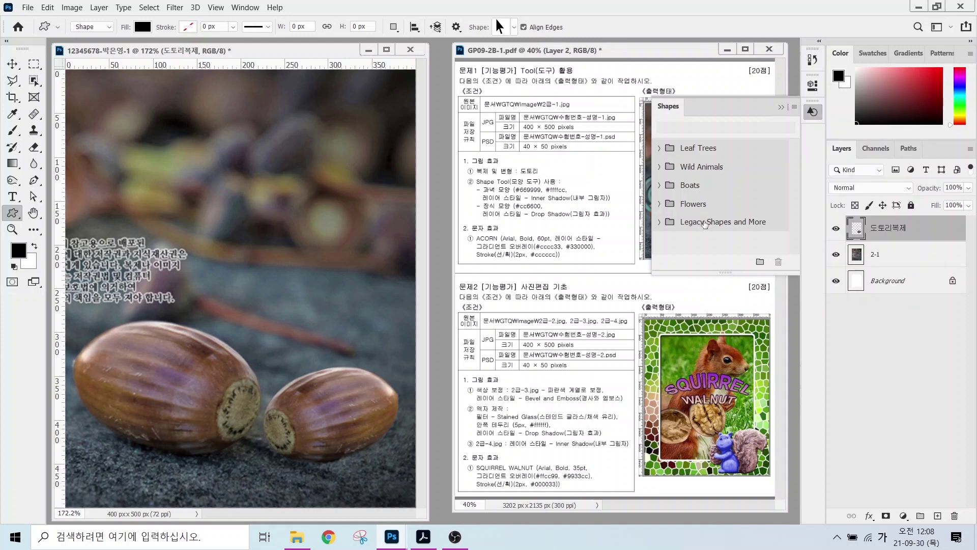
{"action": "left_click", "coordinate": [781, 107]}
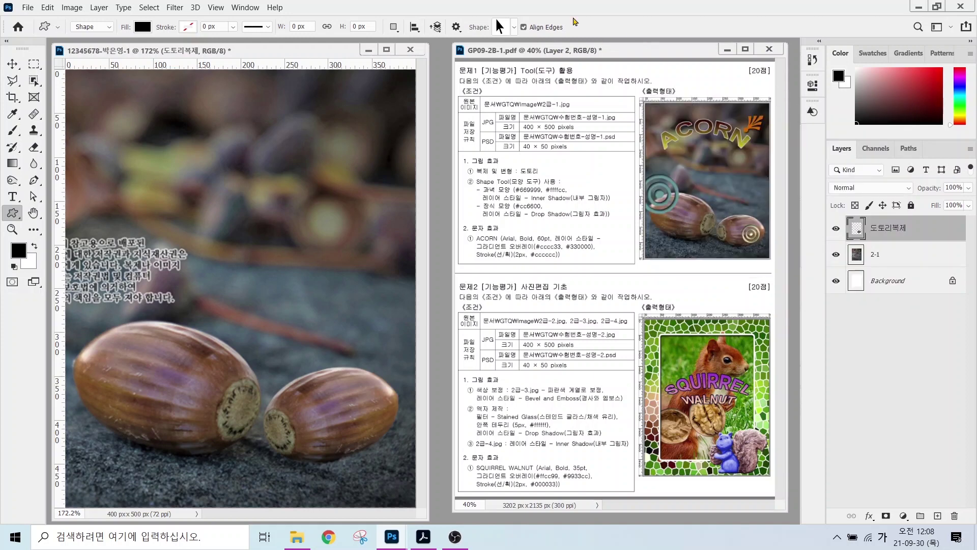
- Browse the legacy Animals, Arrows, Artistic Textures and Banners and Awards shape sets
{"action": "left_click", "coordinate": [514, 27]}
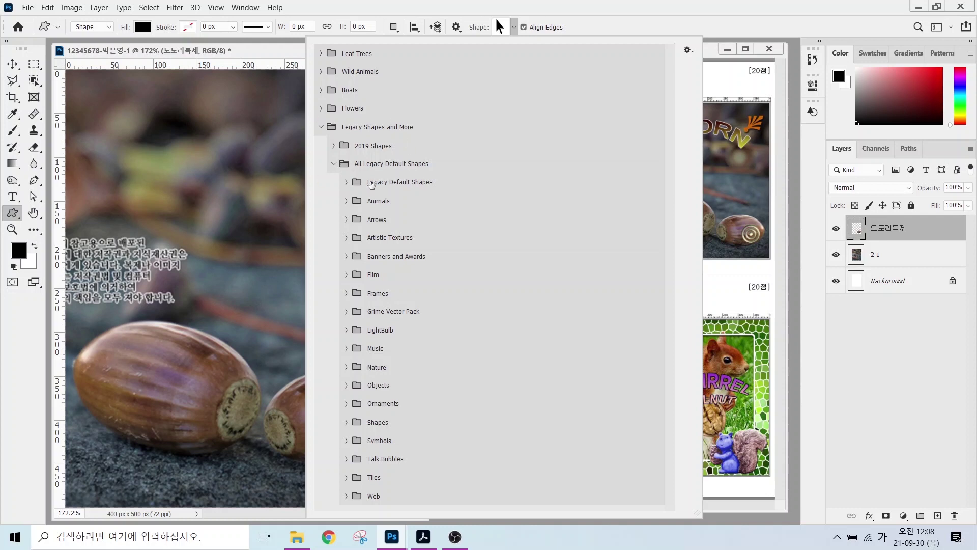
{"action": "left_click", "coordinate": [348, 183]}
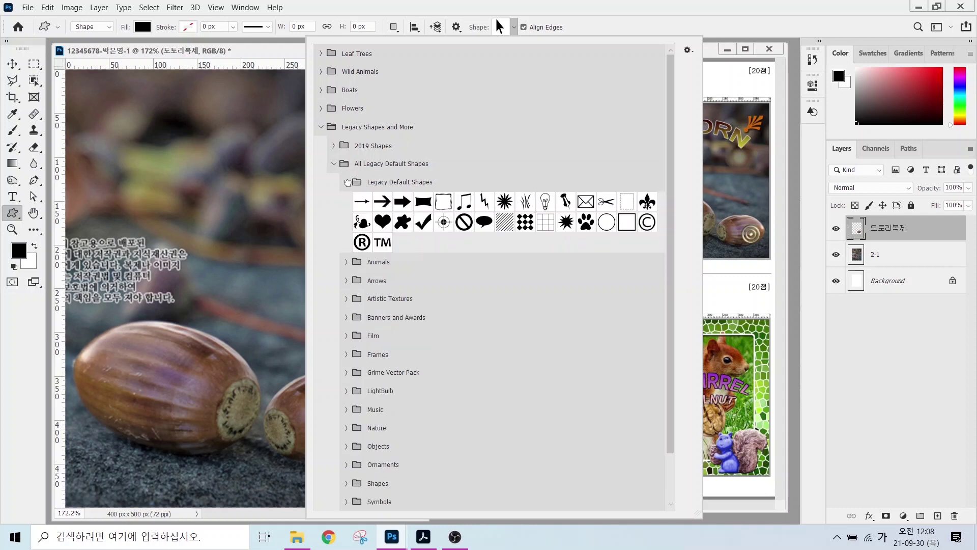
{"action": "left_click", "coordinate": [348, 183]}
{"action": "left_click", "coordinate": [347, 201]}
{"action": "left_click", "coordinate": [347, 201]}
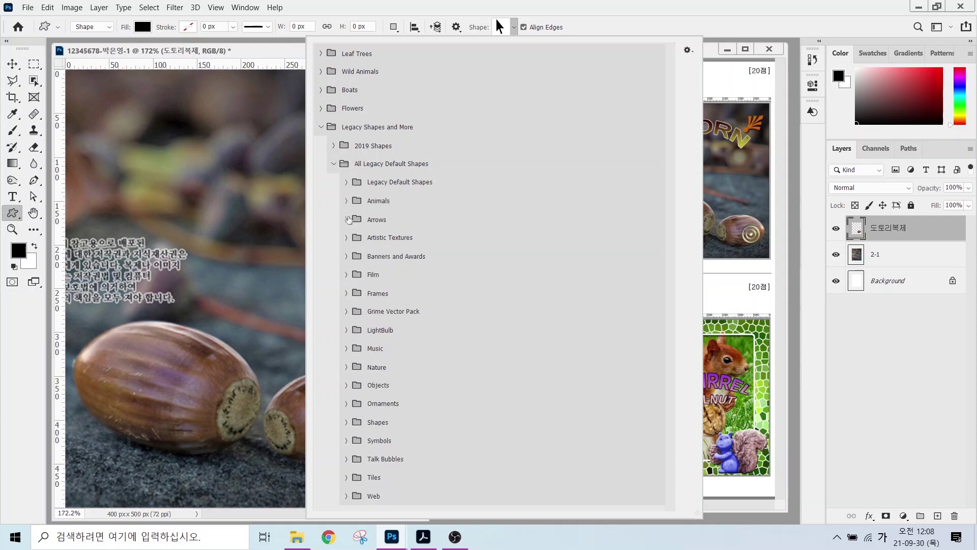
{"action": "left_click", "coordinate": [347, 220]}
{"action": "left_click", "coordinate": [346, 220]}
{"action": "left_click", "coordinate": [347, 237]}
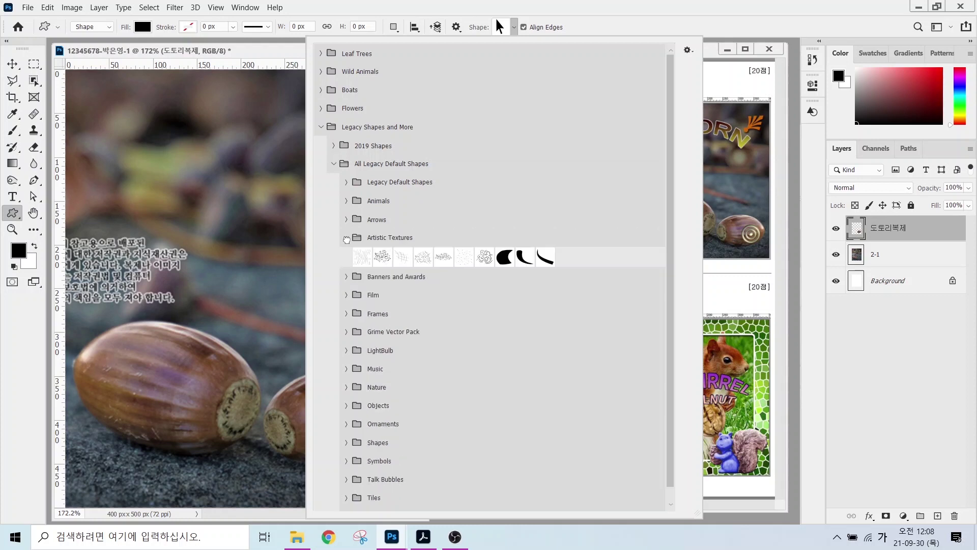
{"action": "left_click", "coordinate": [346, 238]}
{"action": "left_click", "coordinate": [346, 257]}
{"action": "left_click", "coordinate": [346, 256]}
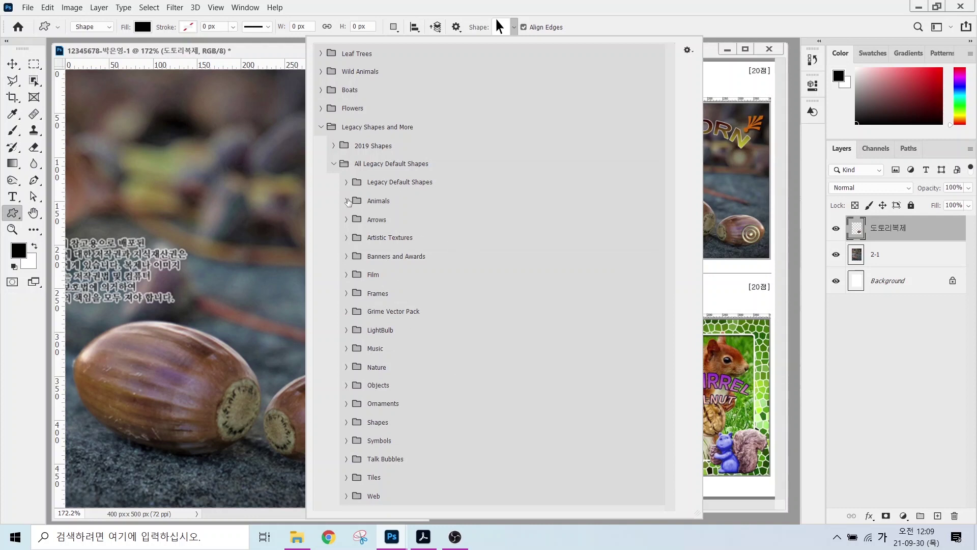
- Expand the Symbols set and choose the concentric-circle Bull's Eye target shape
{"action": "left_click", "coordinate": [347, 200]}
{"action": "left_click", "coordinate": [348, 201]}
{"action": "left_click", "coordinate": [346, 220]}
{"action": "left_click", "coordinate": [346, 220]}
{"action": "left_click", "coordinate": [346, 220]}
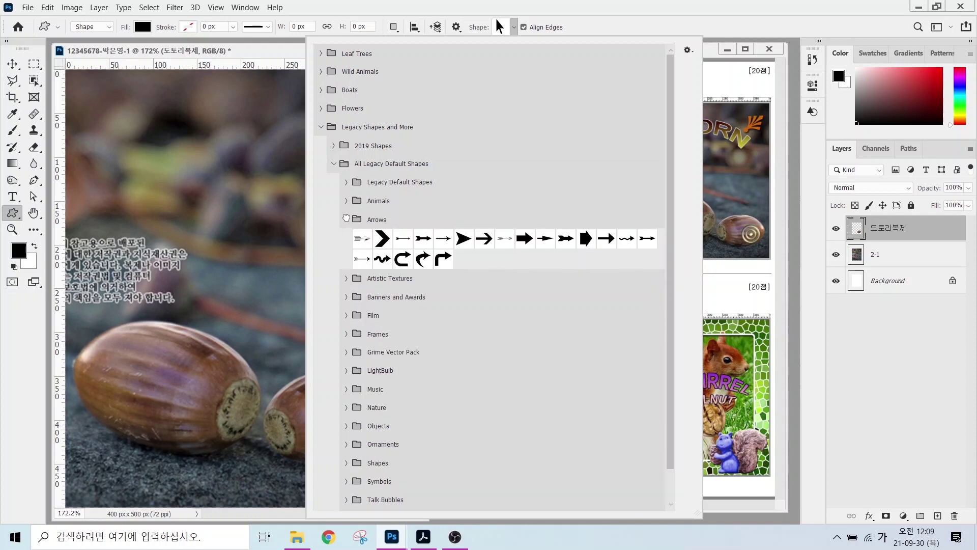
{"action": "left_click", "coordinate": [346, 220]}
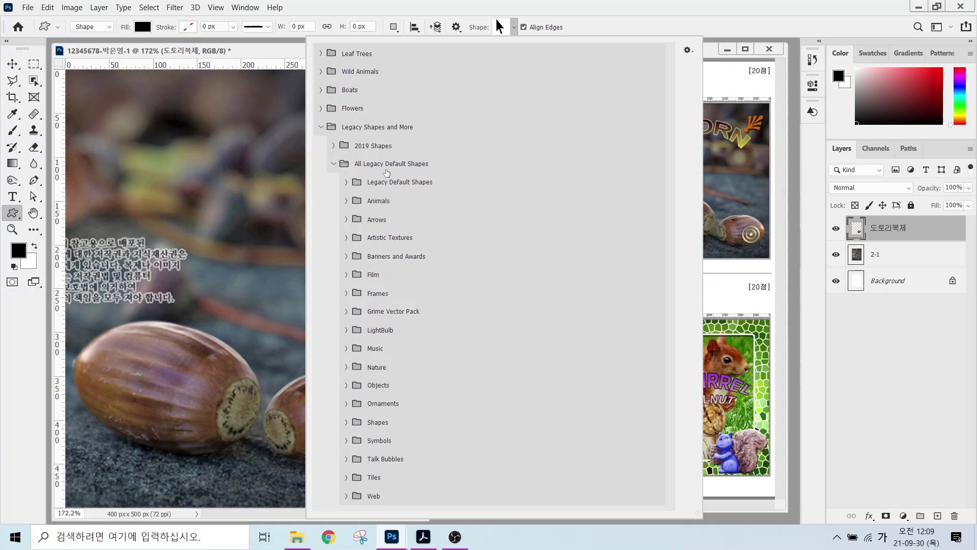
{"action": "left_click", "coordinate": [346, 182]}
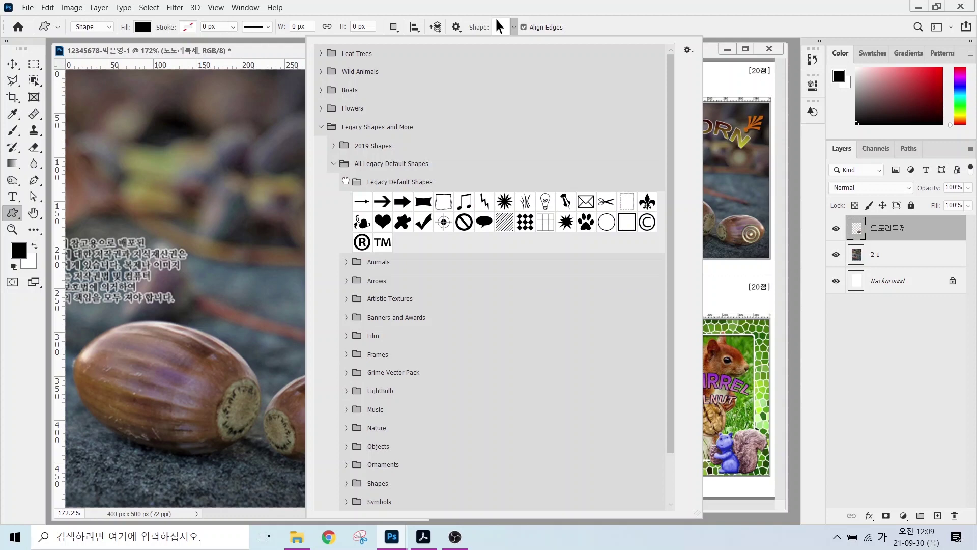
{"action": "left_click", "coordinate": [346, 182]}
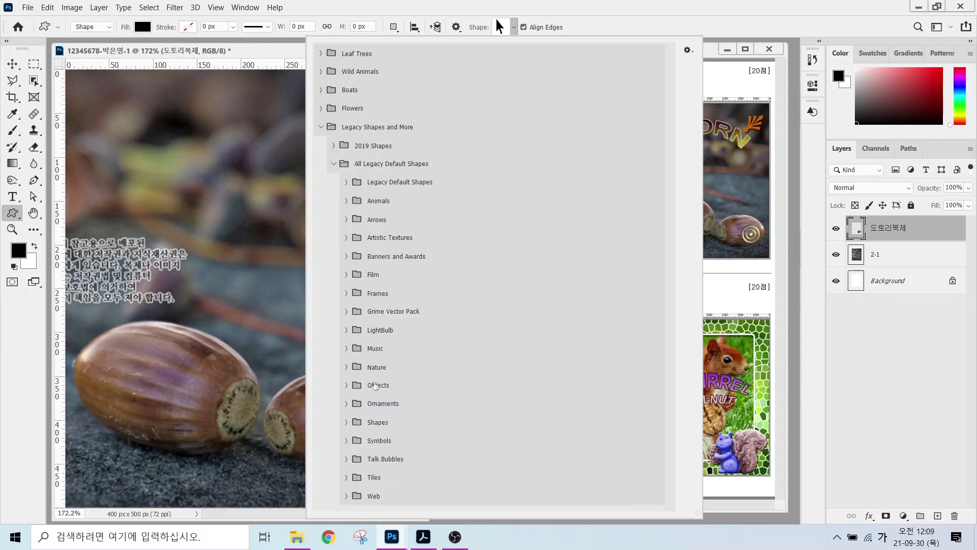
{"action": "left_click", "coordinate": [346, 440]}
{"action": "double_click", "coordinate": [512, 496]}
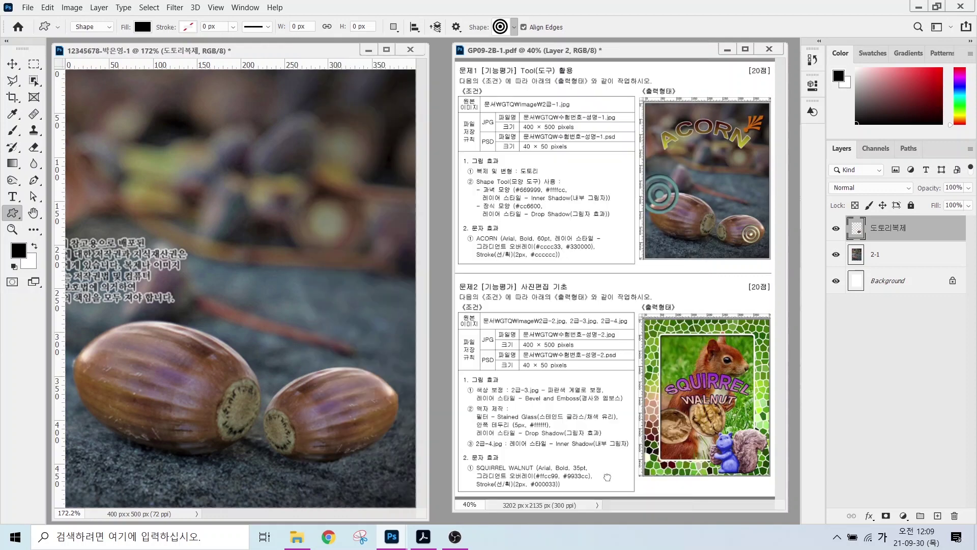
- Draw a black Bull's Eye over the larger acorn and move it toward its left end
{"action": "left_click_drag", "start_coordinate": [83, 234], "coordinate": [213, 391]}
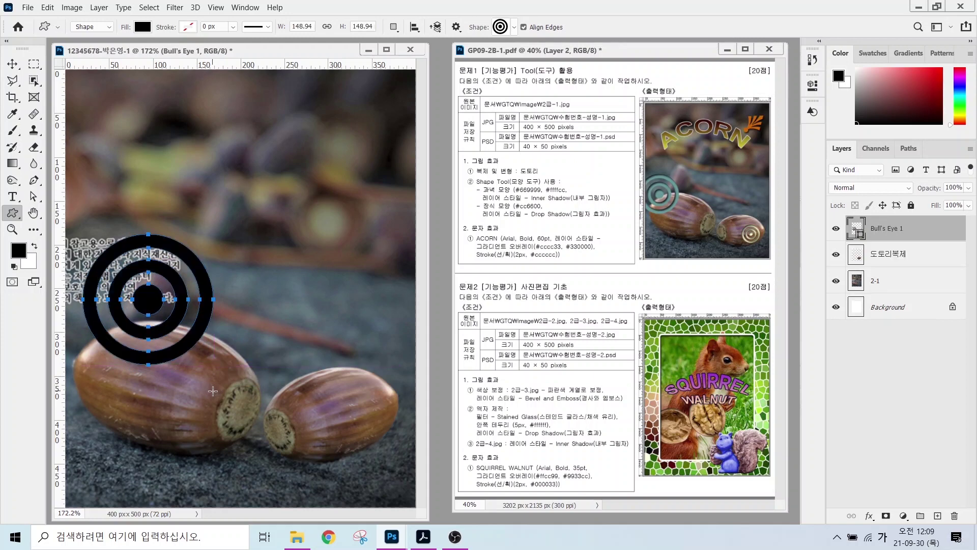
{"action": "left_click", "coordinate": [12, 64]}
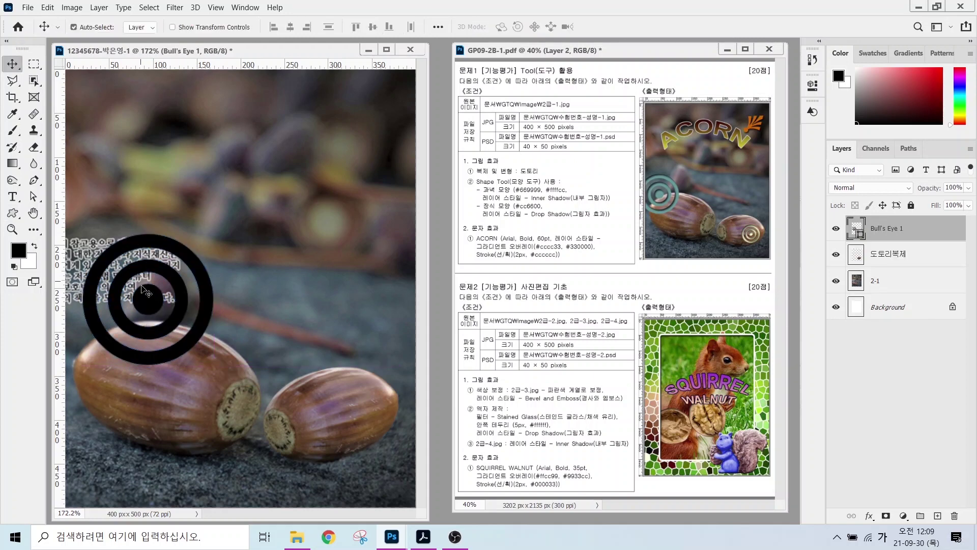
{"action": "left_click_drag", "start_coordinate": [147, 297], "coordinate": [116, 285]}
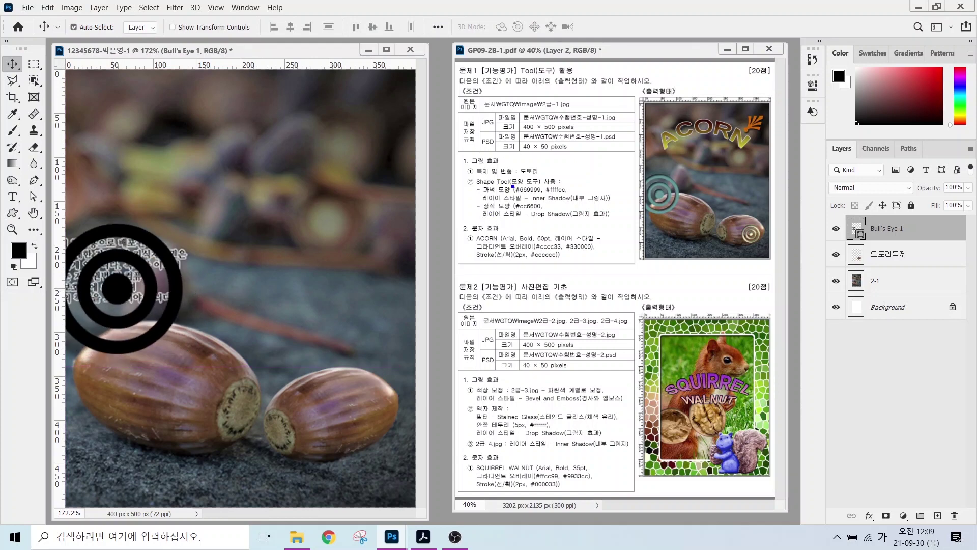
{"action": "left_click_drag", "start_coordinate": [522, 184], "coordinate": [517, 151]}
{"action": "left_click_drag", "start_coordinate": [562, 182], "coordinate": [581, 148]}
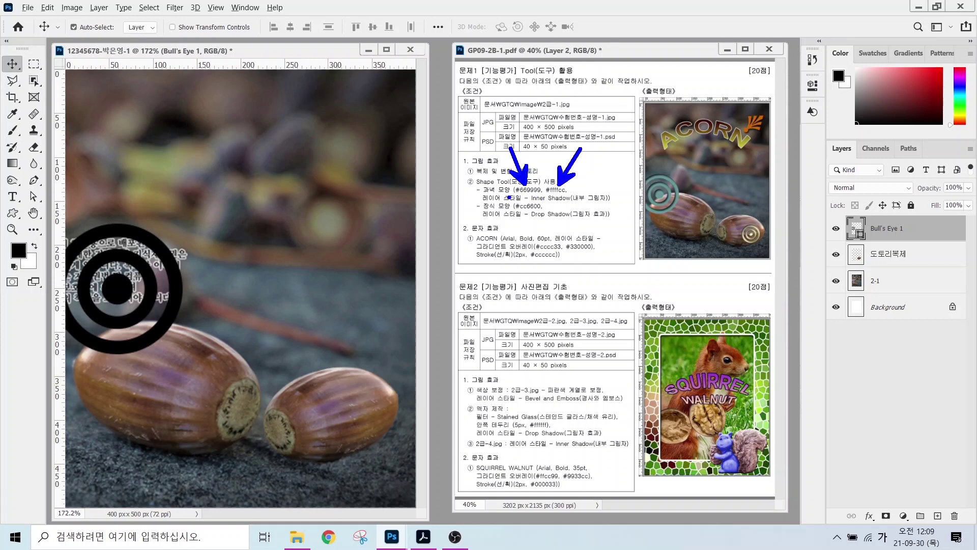
{"action": "left_click_drag", "start_coordinate": [509, 197], "coordinate": [577, 197]}
{"action": "left_click_drag", "start_coordinate": [627, 139], "coordinate": [656, 173]}
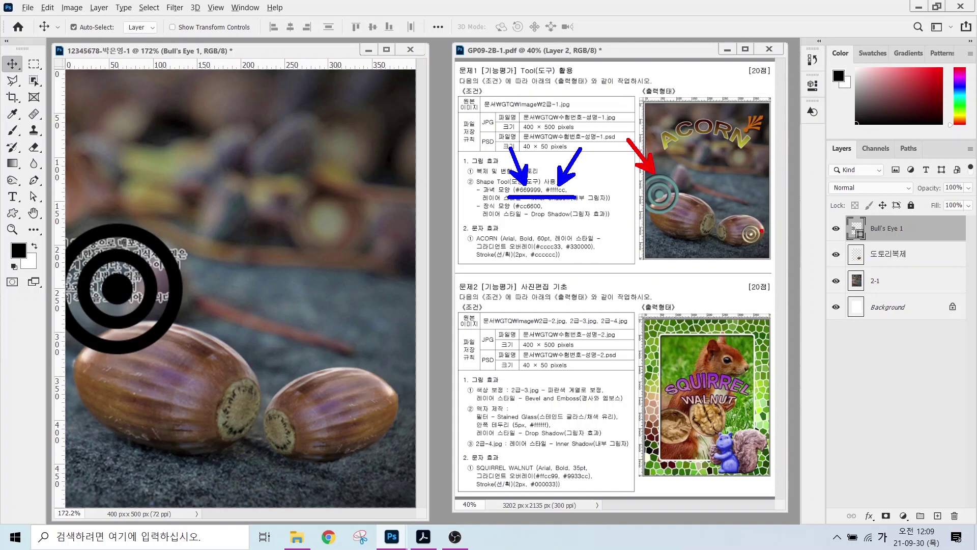
{"action": "left_click_drag", "start_coordinate": [800, 251], "coordinate": [762, 236]}
{"action": "key", "text": "Escape"}
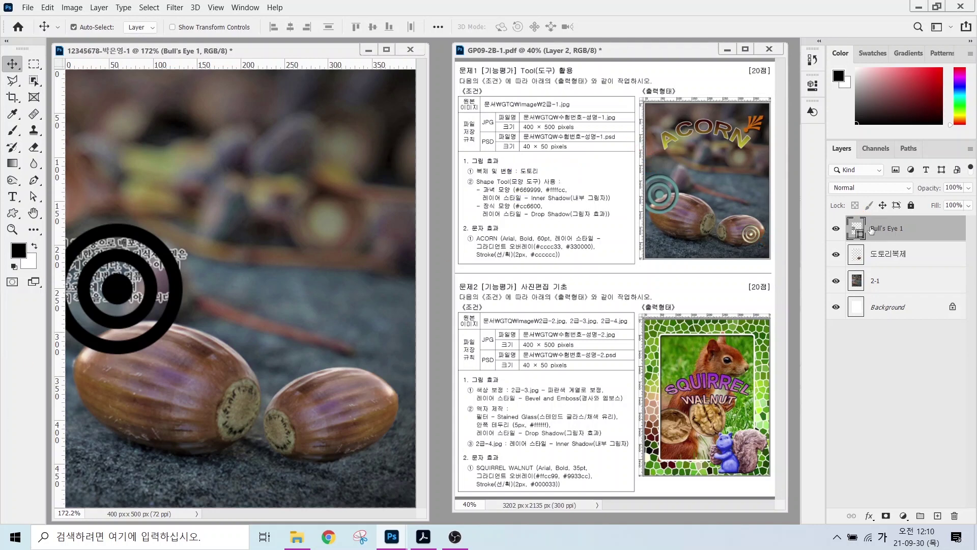
{"action": "left_click_drag", "start_coordinate": [830, 203], "coordinate": [947, 249]}
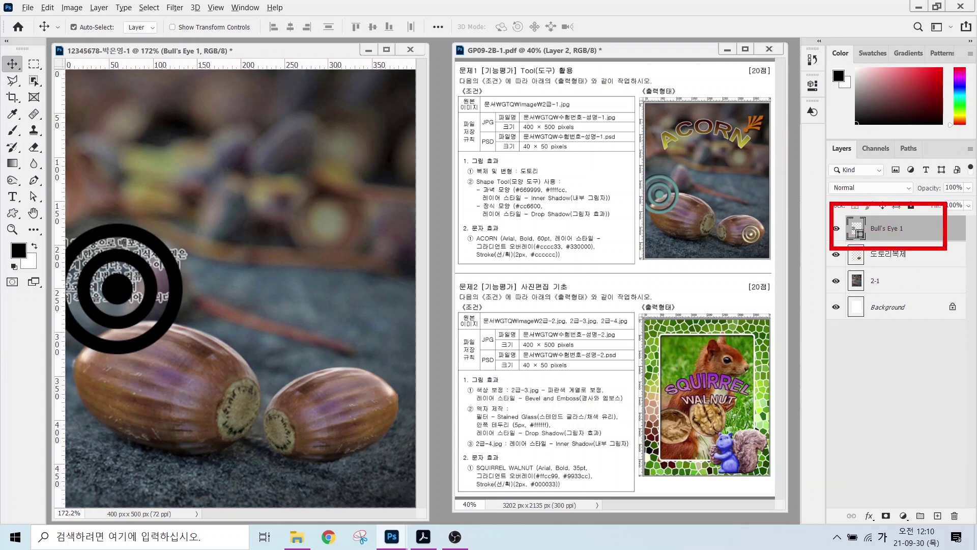
{"action": "mouse_move", "coordinate": [838, 238]}
{"action": "left_mouse_down"}
{"action": "mouse_move", "coordinate": [866, 235]}
{"action": "mouse_move", "coordinate": [869, 206]}
{"action": "left_mouse_up"}
- Set the Bull's Eye layer's fill colour to hex 669999 in the Color Picker
{"action": "double_click", "coordinate": [856, 230]}
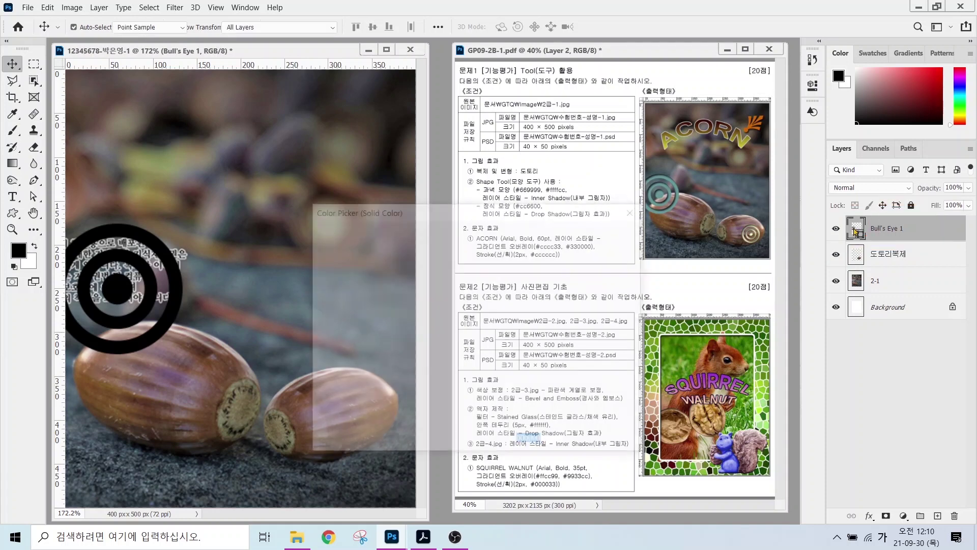
{"action": "left_click_drag", "start_coordinate": [501, 217], "coordinate": [629, 239]}
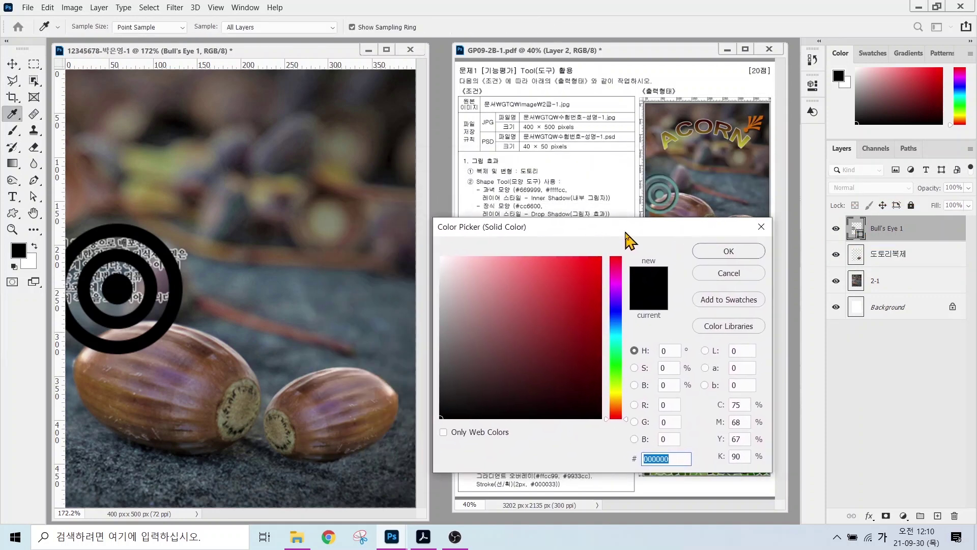
{"action": "type", "text": "669999"}
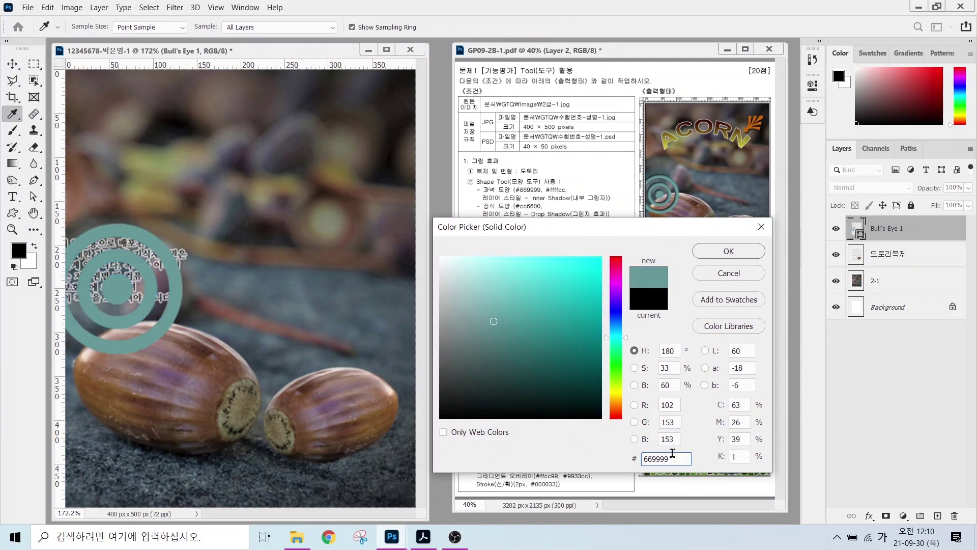
{"action": "key", "text": "Return"}
{"action": "mouse_move", "coordinate": [484, 199]}
{"action": "left_mouse_down"}
{"action": "mouse_move", "coordinate": [624, 209]}
{"action": "mouse_move", "coordinate": [617, 203]}
{"action": "mouse_move", "coordinate": [616, 161]}
{"action": "left_mouse_up"}
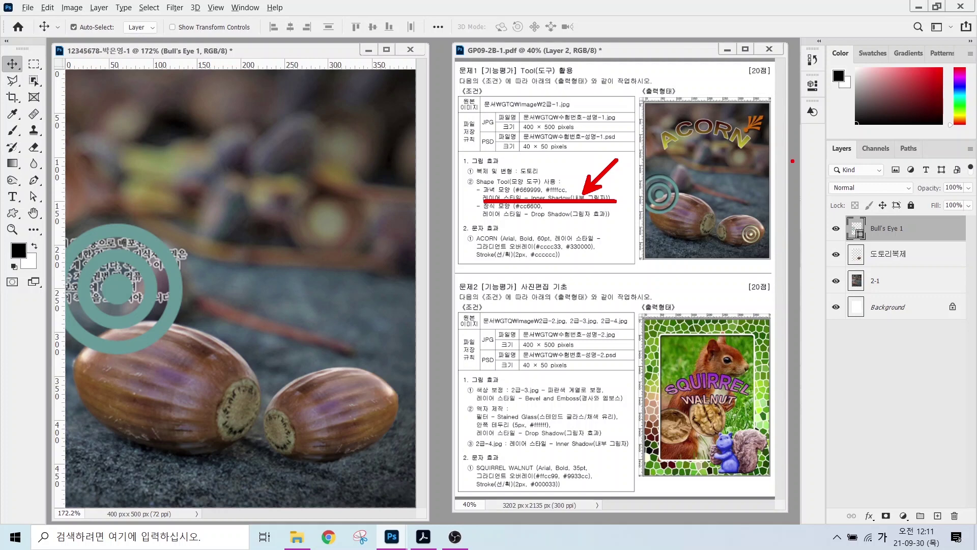
{"action": "mouse_move", "coordinate": [812, 128]}
{"action": "left_mouse_down"}
{"action": "mouse_move", "coordinate": [943, 531]}
{"action": "mouse_move", "coordinate": [975, 536]}
{"action": "left_mouse_up"}
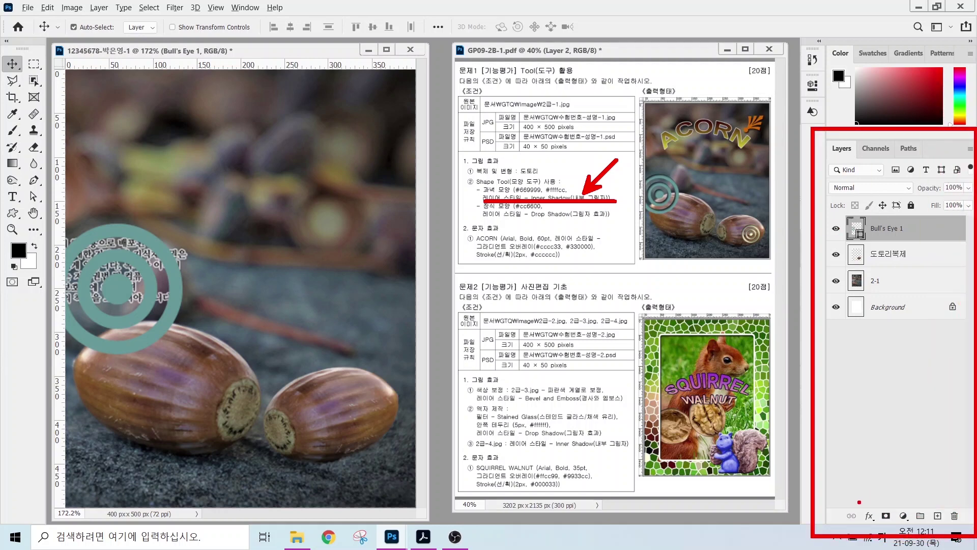
{"action": "mouse_move", "coordinate": [858, 501]}
{"action": "left_mouse_down"}
{"action": "mouse_move", "coordinate": [881, 529]}
{"action": "mouse_move", "coordinate": [838, 451]}
{"action": "left_mouse_up"}
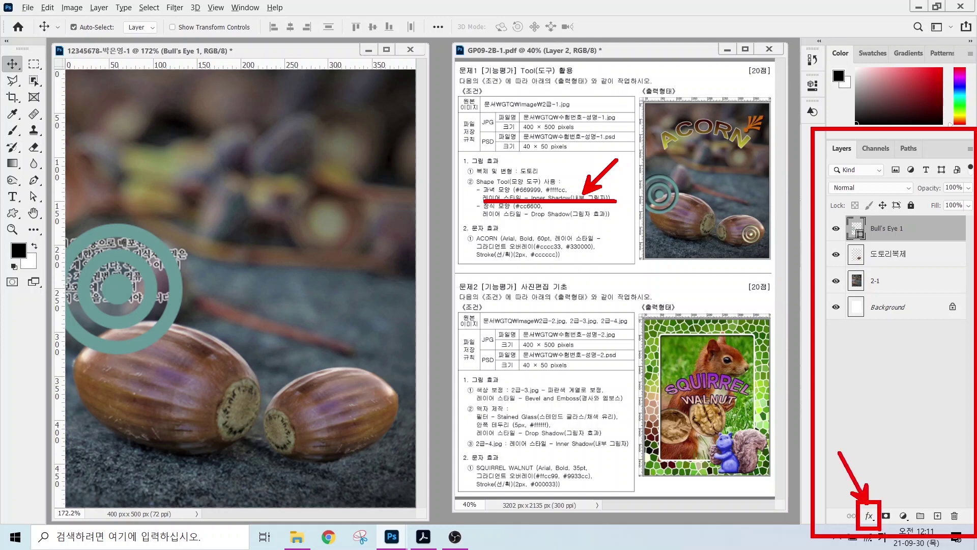
{"action": "key", "text": "Escape"}
- Add a 5 px Inner Shadow to Bull's Eye 1 and duplicate it as Bull's Eye 1 copy
{"action": "left_click", "coordinate": [869, 516]}
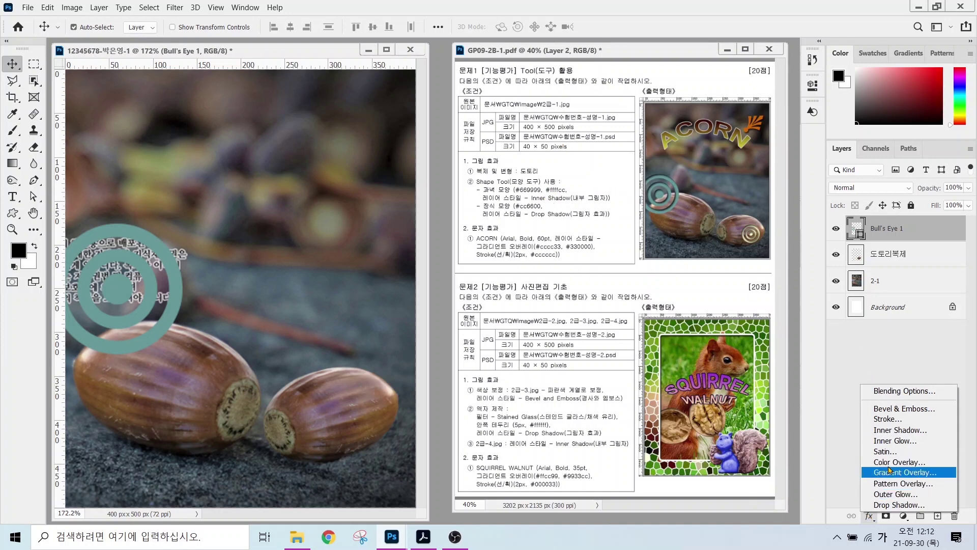
{"action": "left_click", "coordinate": [896, 430]}
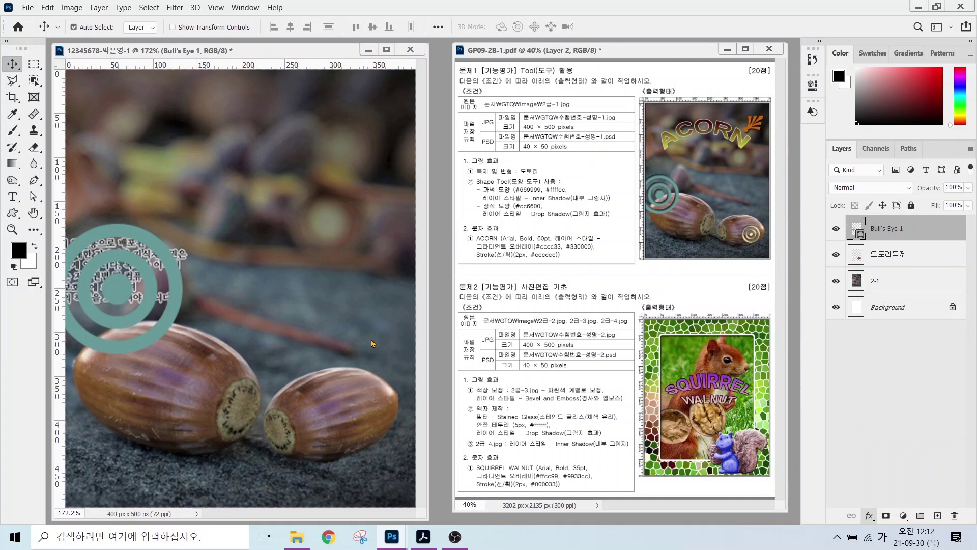
{"action": "left_click_drag", "start_coordinate": [455, 189], "coordinate": [511, 244]}
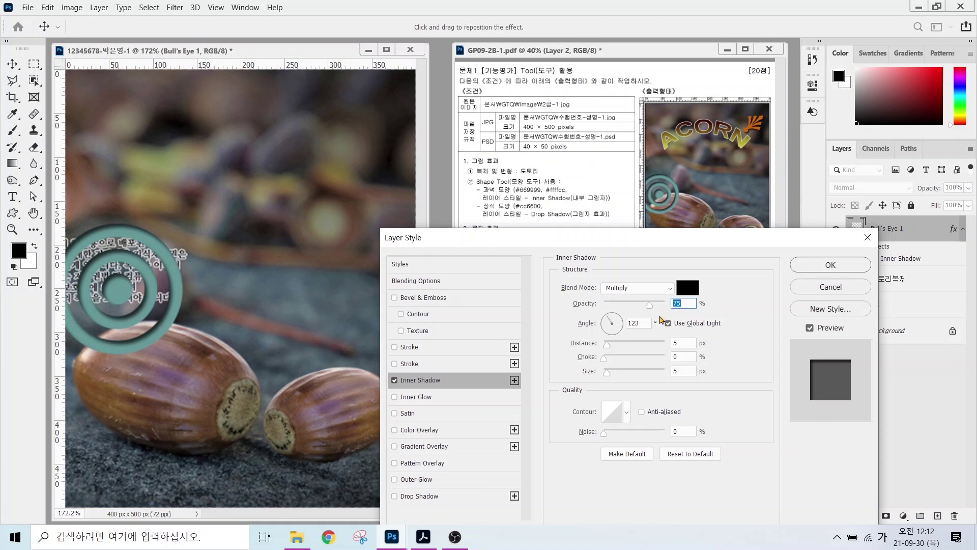
{"action": "key", "text": "alt"}
{"action": "left_click", "coordinate": [824, 266]}
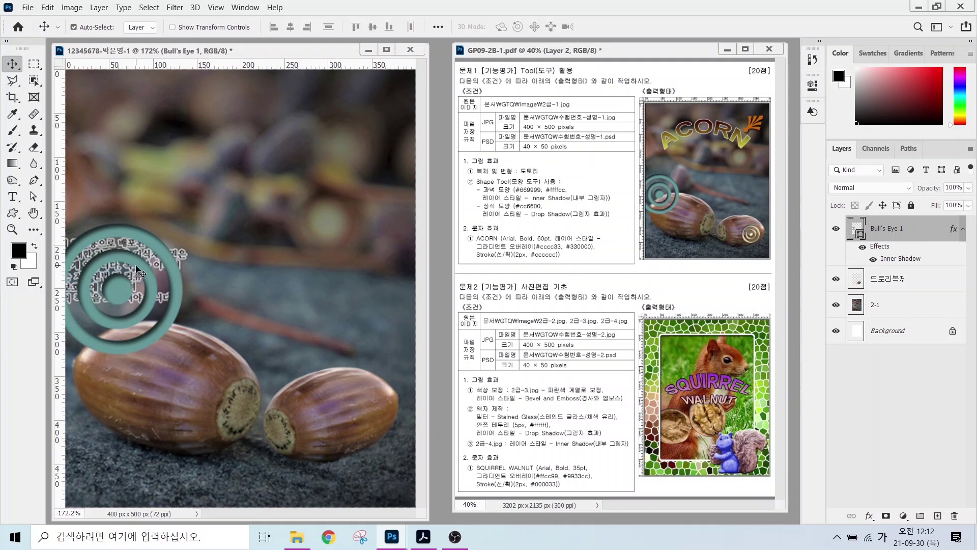
{"action": "key", "text": "ctrl"}
{"action": "key", "text": "ctrl+j"}
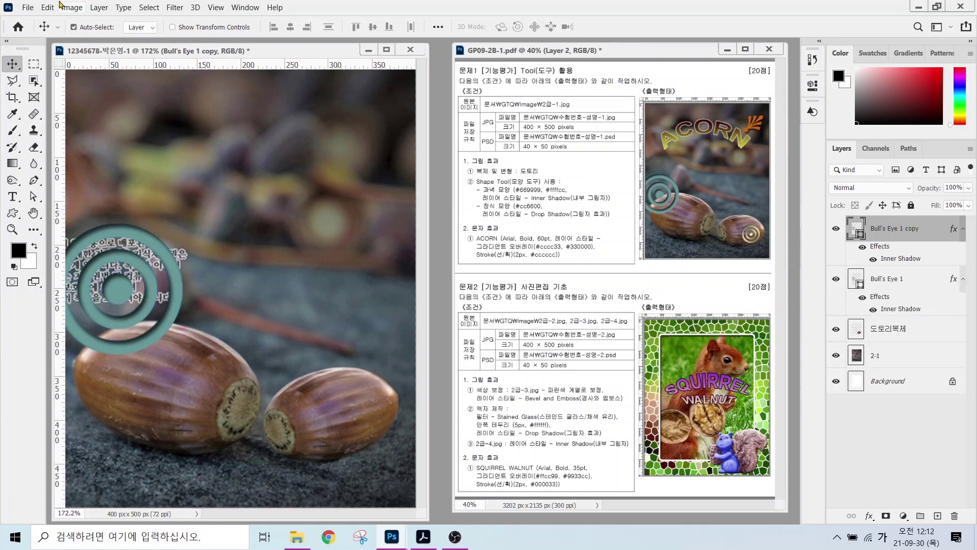
- Move the bull's-eye copy onto the right acorn and shrink it to about 44%
{"action": "left_click_drag", "start_coordinate": [122, 292], "coordinate": [334, 401]}
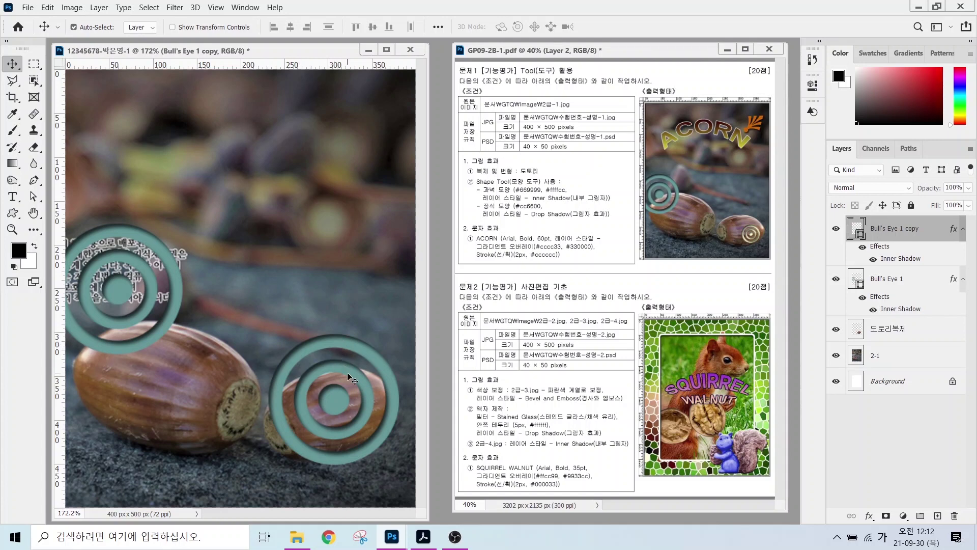
{"action": "key", "text": "ctrl"}
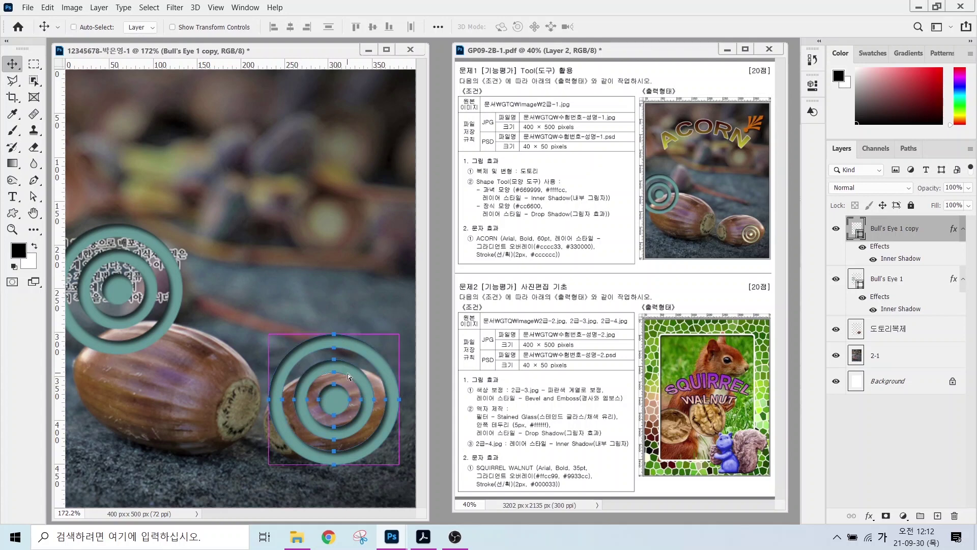
{"action": "key", "text": "ctrl+t"}
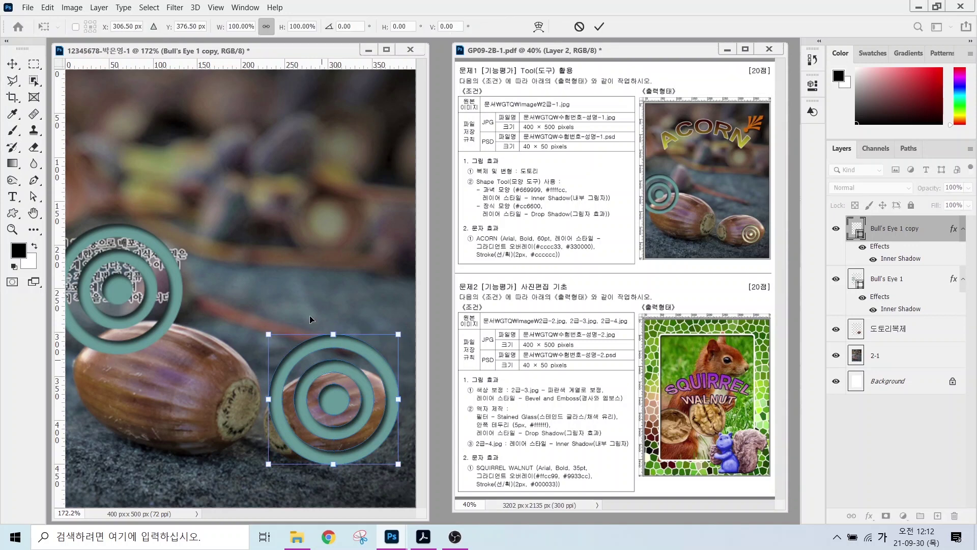
{"action": "left_click_drag", "start_coordinate": [270, 336], "coordinate": [342, 408]}
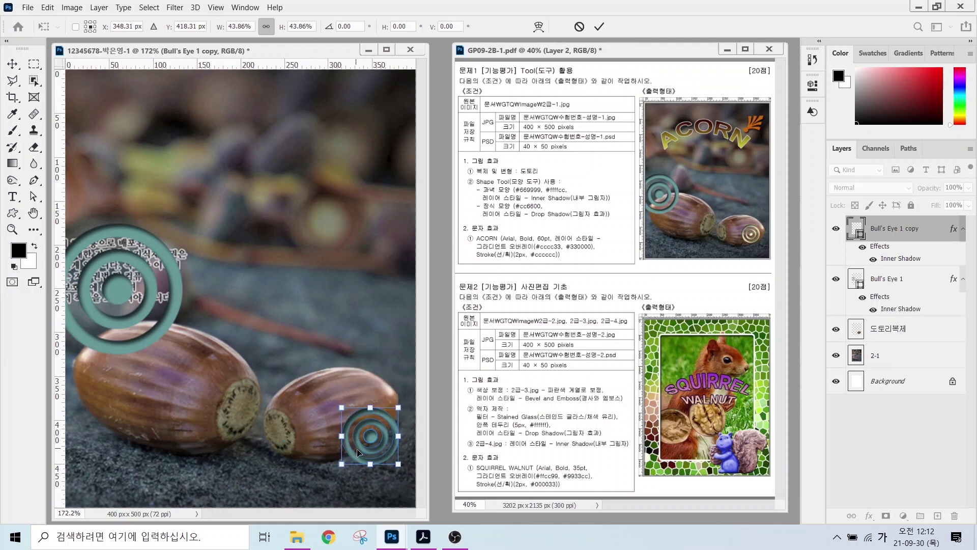
{"action": "left_click_drag", "start_coordinate": [358, 452], "coordinate": [348, 436]}
{"action": "key", "text": "Return"}
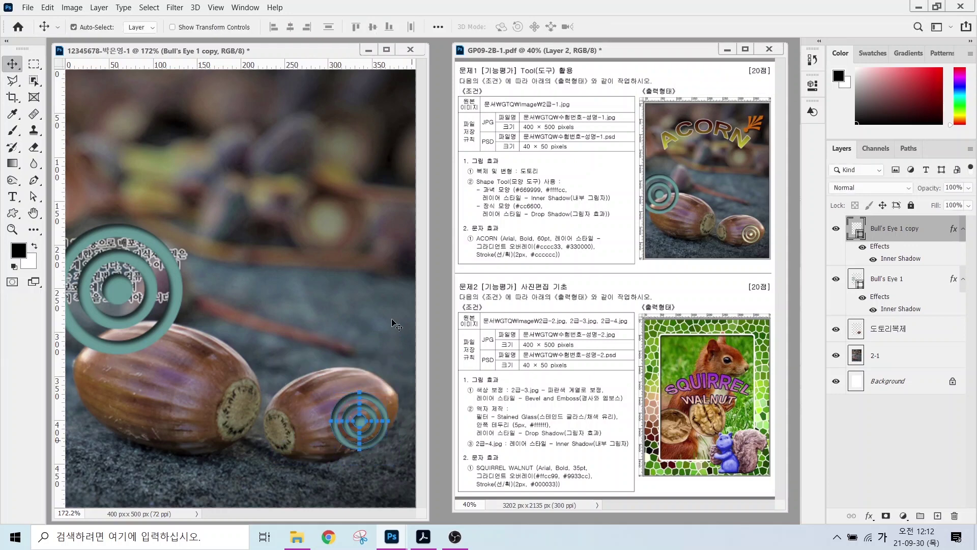
- Change the bull's-eye copy's fill colour to #ffffcc
{"action": "left_click", "coordinate": [856, 232], "text": "ctrl"}
{"action": "double_click", "coordinate": [856, 232]}
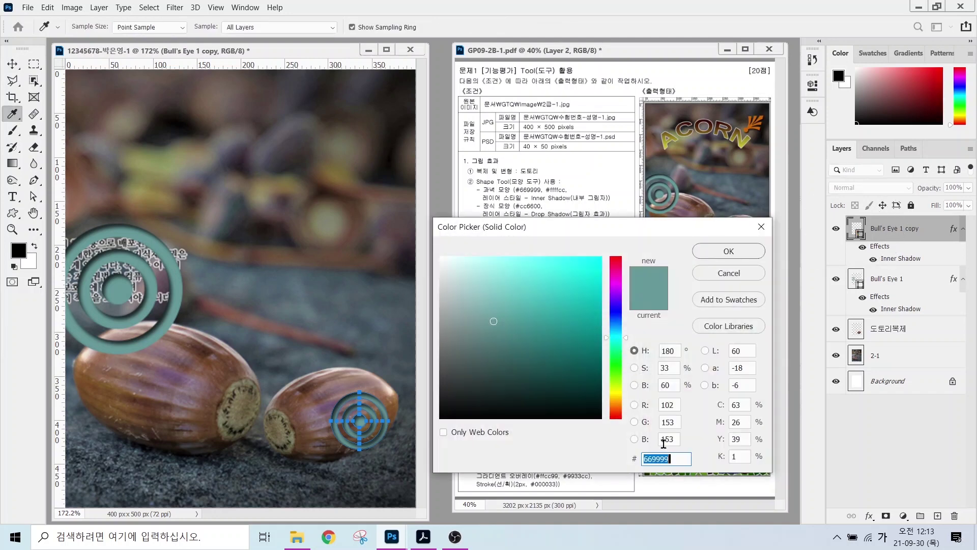
{"action": "key", "text": "BackSpace"}
{"action": "type", "text": "0"}
{"action": "type", "text": "ffffcc"}
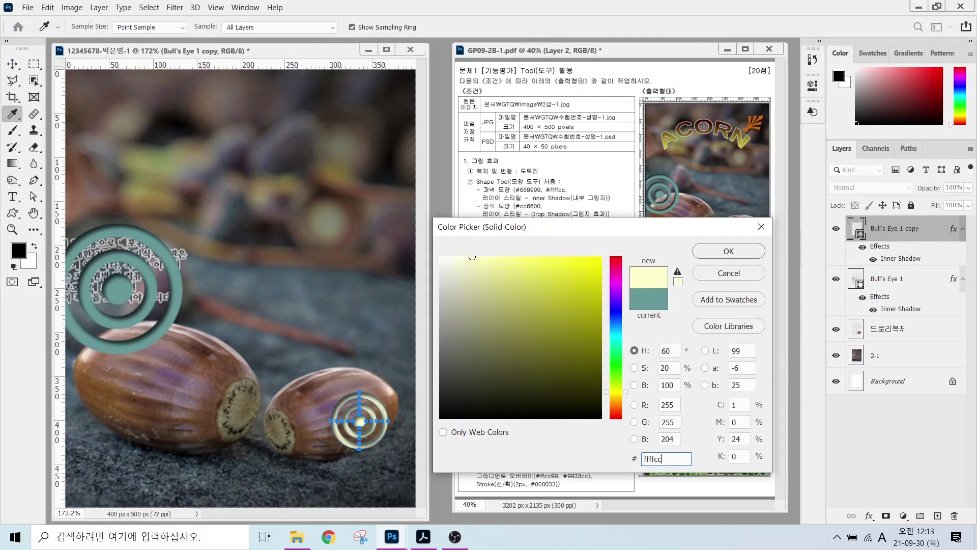
{"action": "key", "text": "Return"}
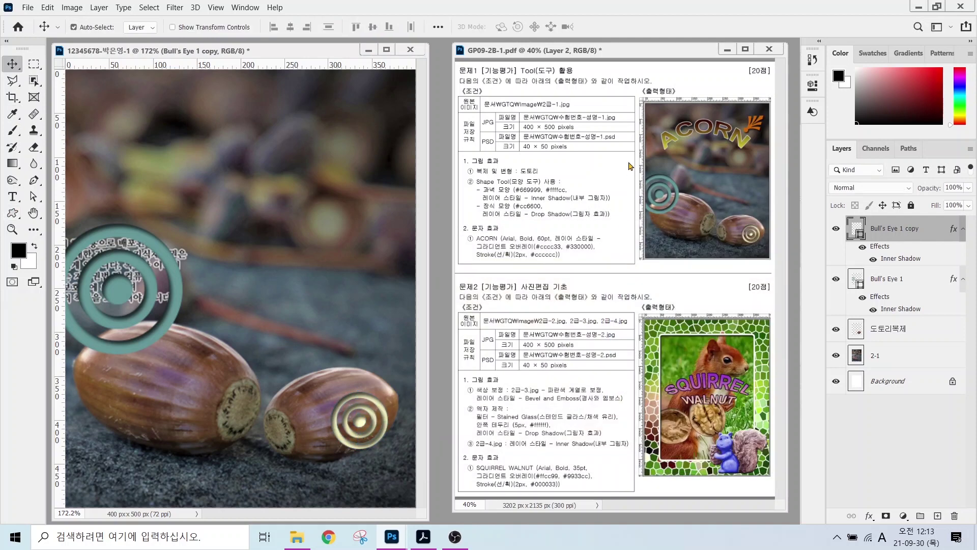
- Draw the fan ornament from the Ornaments set and fill it with #cc6600
{"action": "left_click", "coordinate": [13, 213]}
{"action": "left_click", "coordinate": [514, 27]}
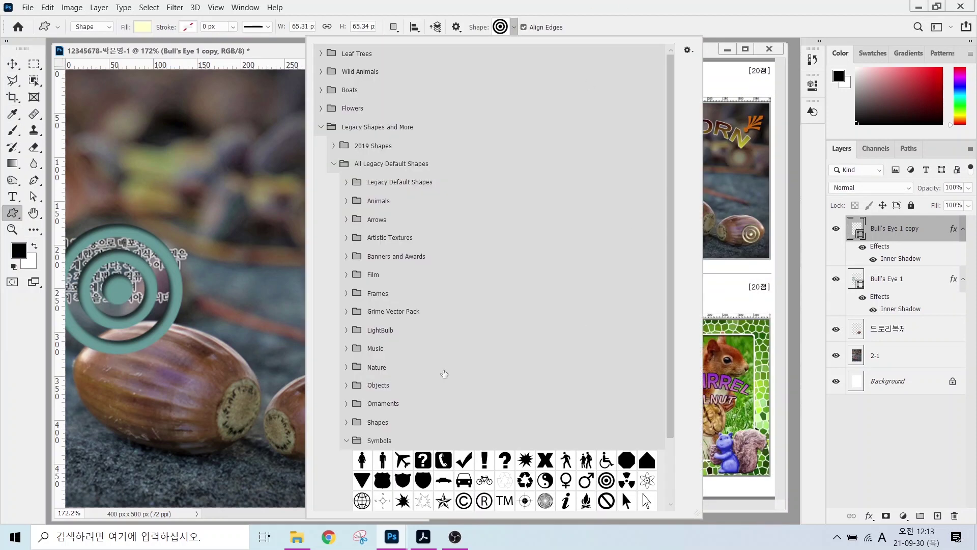
{"action": "left_click", "coordinate": [346, 403]}
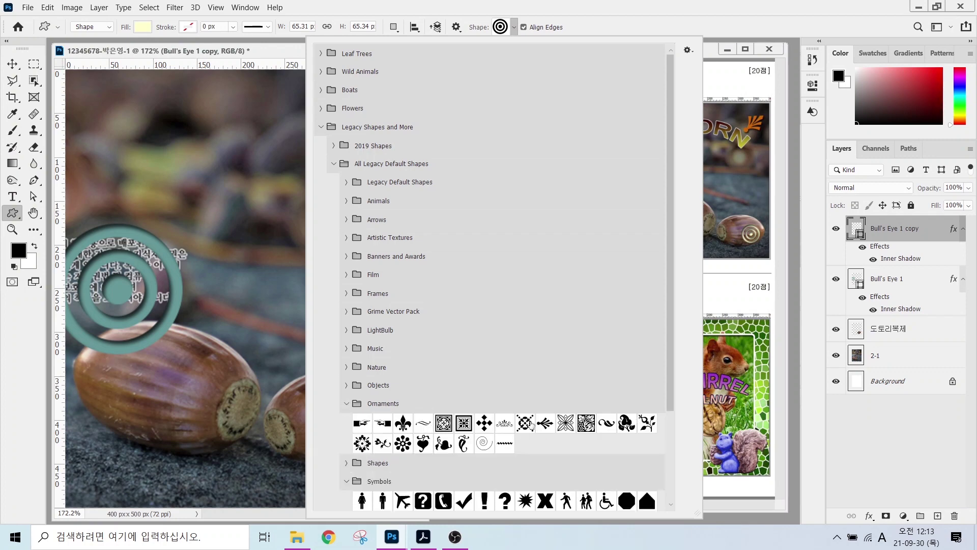
{"action": "double_click", "coordinate": [545, 423]}
{"action": "left_click_drag", "start_coordinate": [330, 152], "coordinate": [399, 202]}
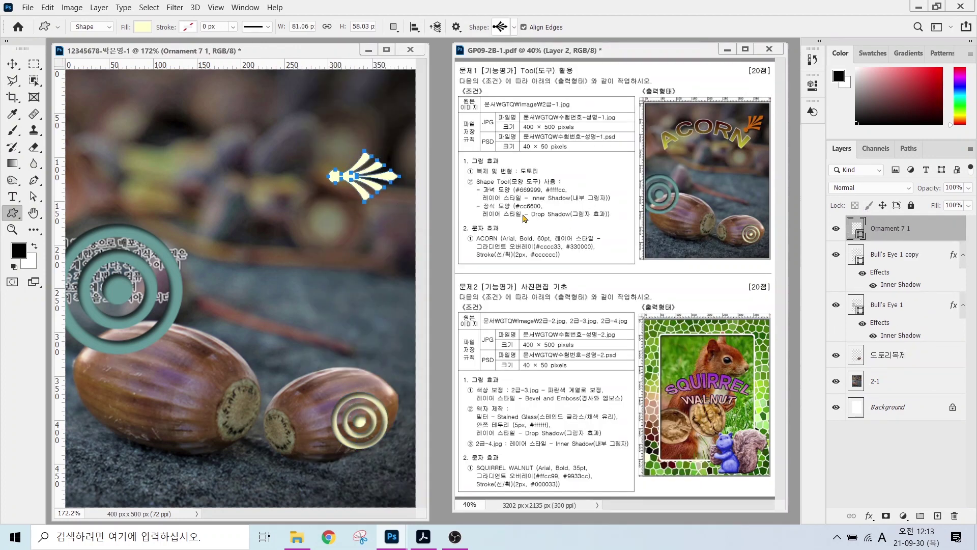
{"action": "double_click", "coordinate": [856, 228]}
{"action": "type", "text": "6600"}
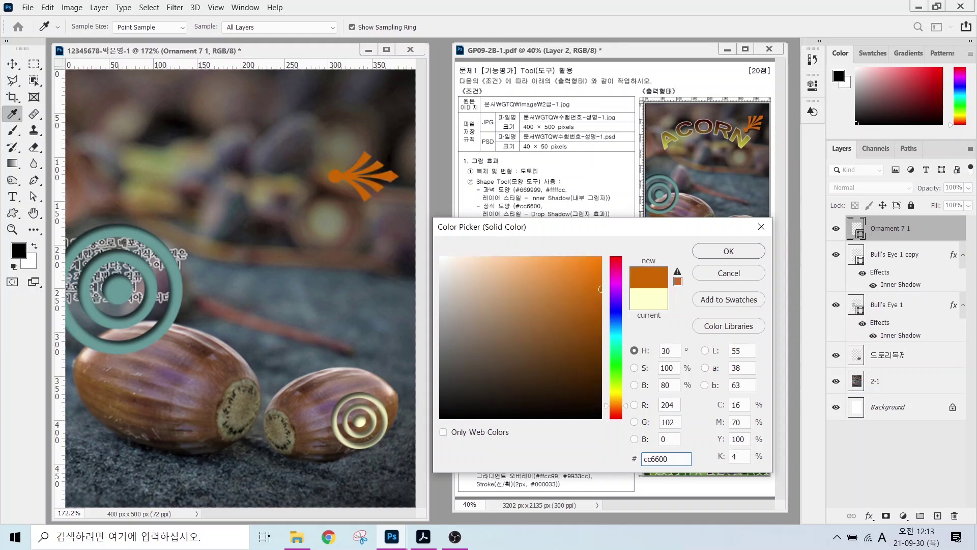
{"action": "key", "text": "Return"}
- Rotate the ornament about -57 degrees and move it to the upper right
{"action": "key", "text": "ctrl+t"}
{"action": "left_click_drag", "start_coordinate": [397, 137], "coordinate": [349, 127]}
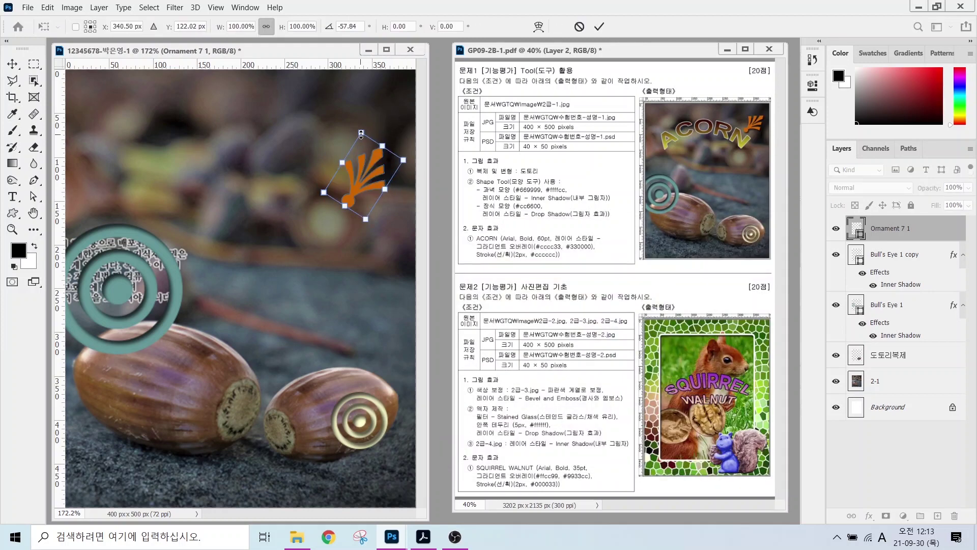
{"action": "left_click_drag", "start_coordinate": [359, 184], "coordinate": [367, 141]}
{"action": "key", "text": "Return"}
{"action": "key", "text": "alt"}
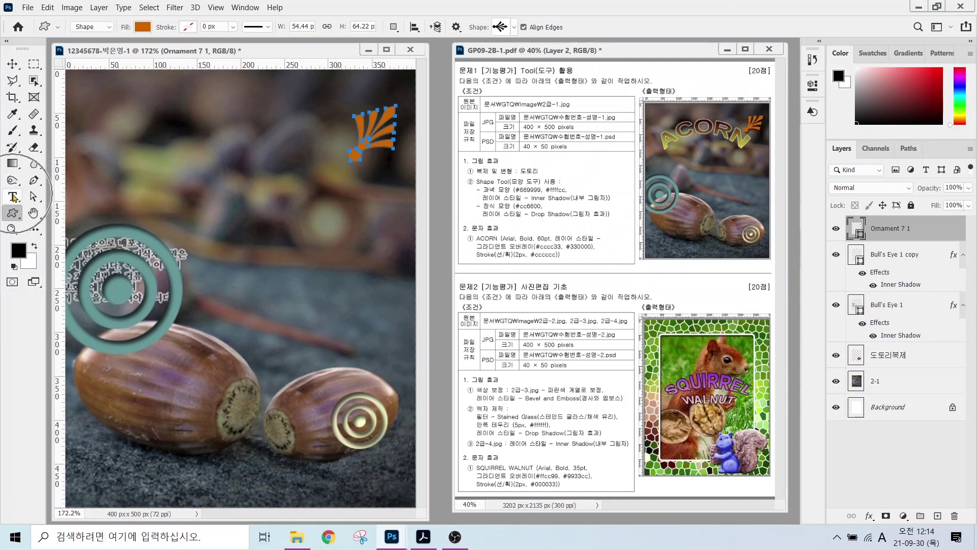
- Type ACORN on a new text layer near the top of the photo
{"action": "left_click", "coordinate": [14, 197]}
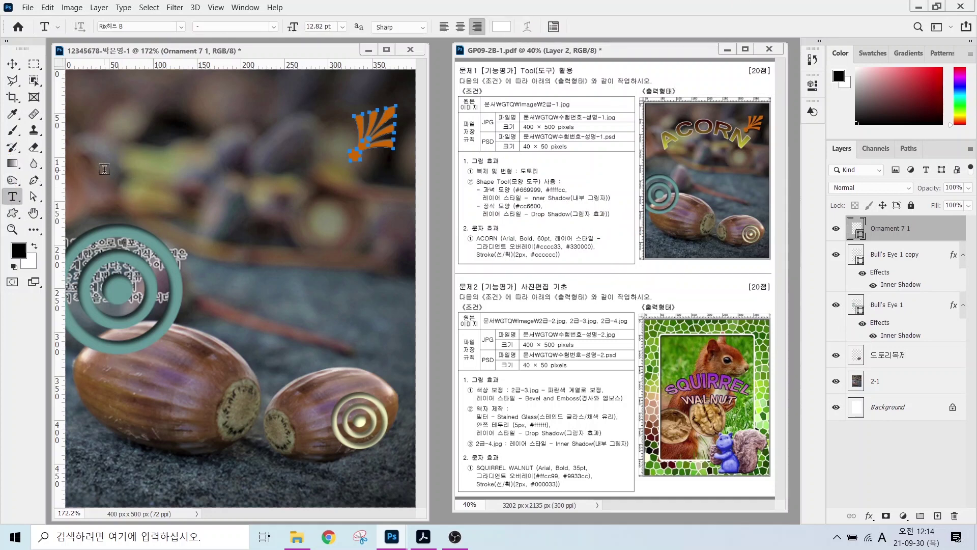
{"action": "key", "text": "ctrl"}
{"action": "left_click", "coordinate": [124, 160]}
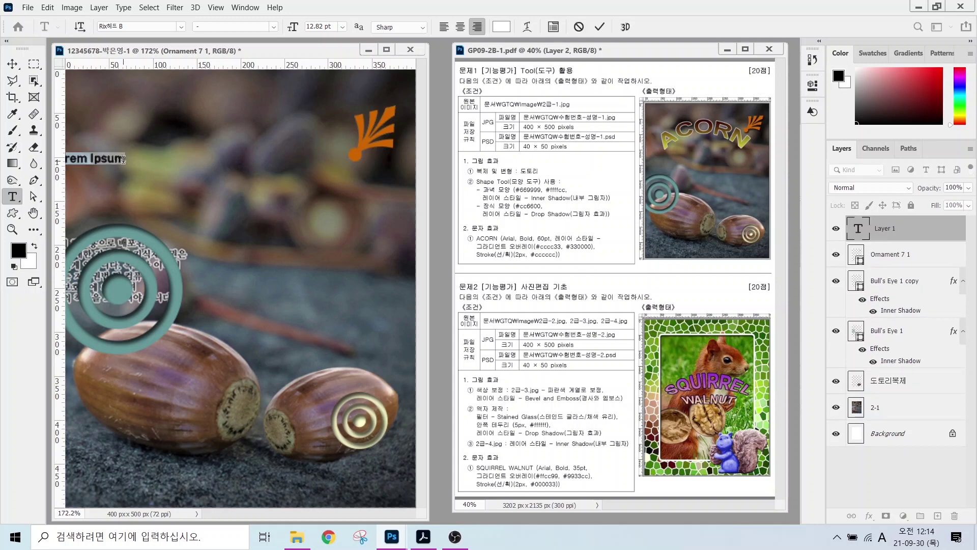
{"action": "key", "text": "Caps_Lock"}
{"action": "type", "text": "ACORN"}
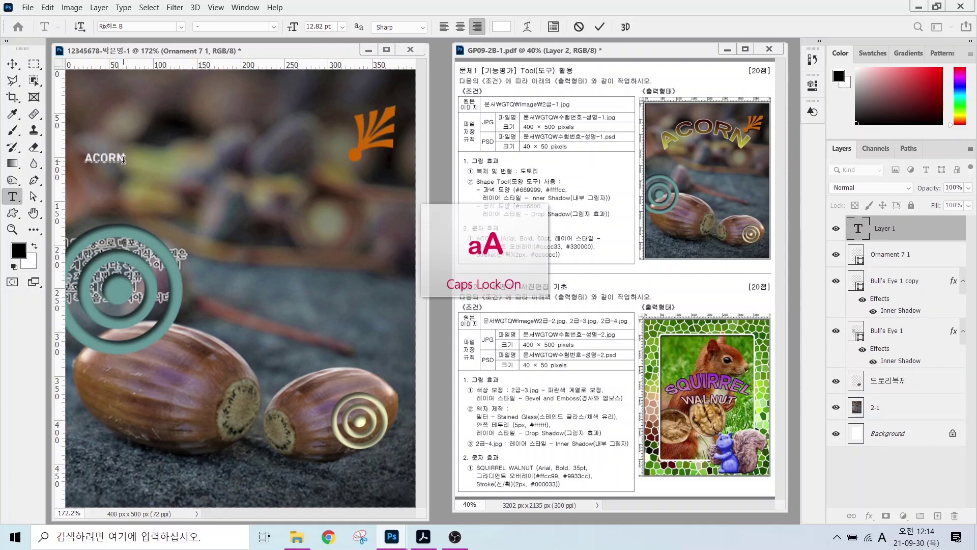
{"action": "key", "text": "ctrl+Return"}
- Set the ACORN text to Arial Bold, 60 pt, left-aligned
{"action": "left_click", "coordinate": [181, 26]}
{"action": "type", "text": "궁서"}
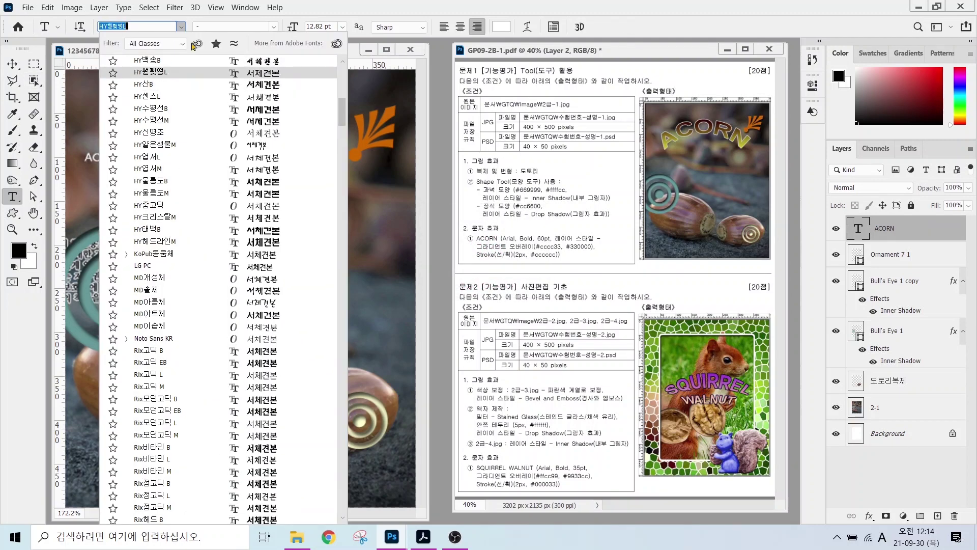
{"action": "left_click", "coordinate": [141, 80]}
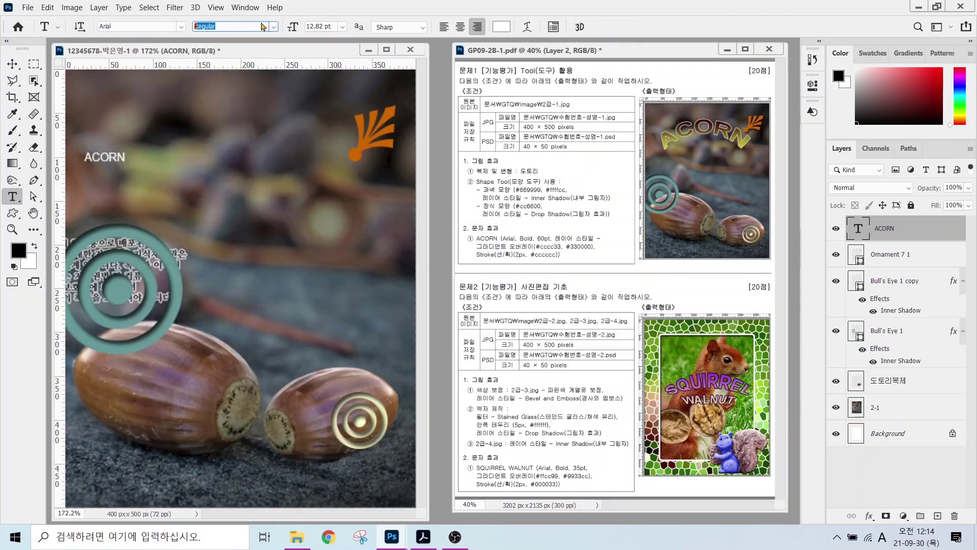
{"action": "left_click", "coordinate": [273, 27]}
{"action": "left_click", "coordinate": [224, 99]}
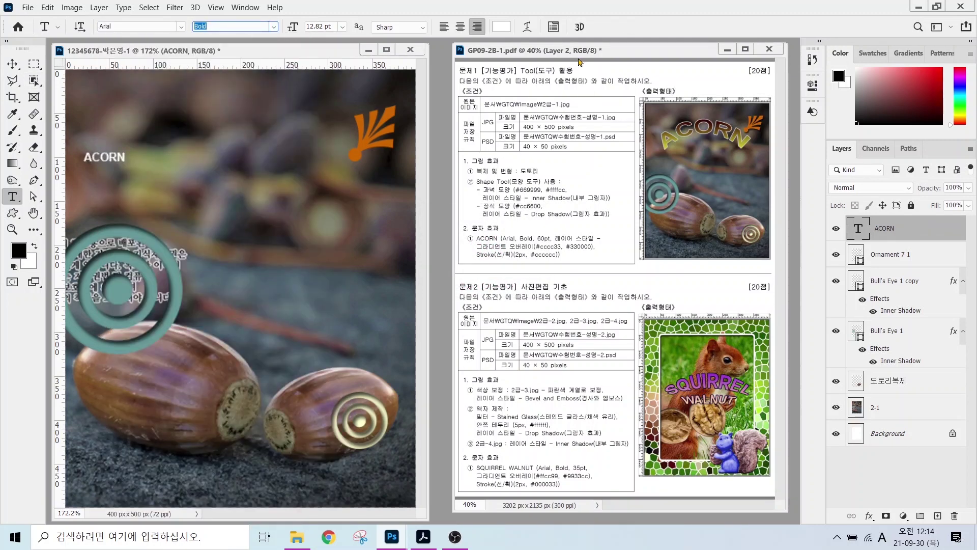
{"action": "left_click", "coordinate": [325, 26]}
{"action": "type", "text": "60"}
{"action": "key", "text": "Return"}
{"action": "left_click", "coordinate": [502, 29]}
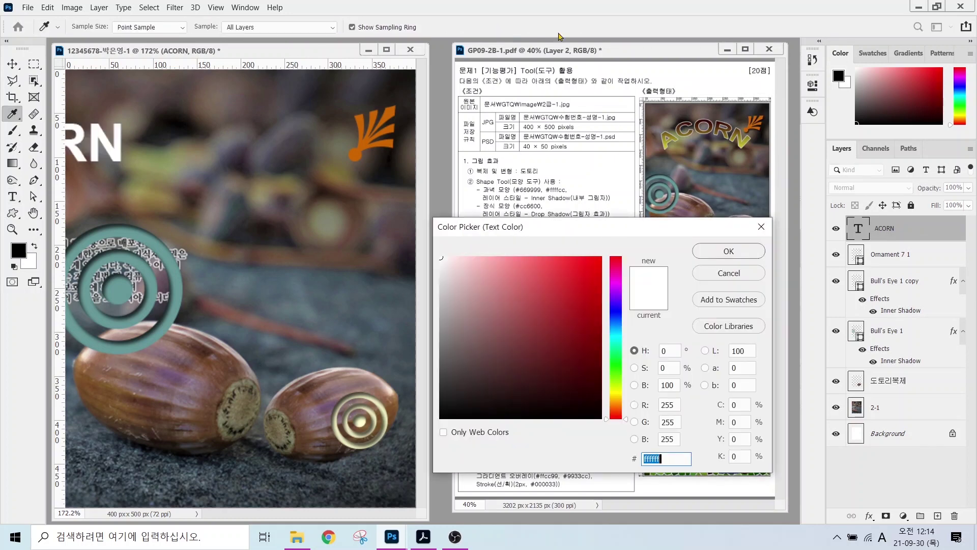
{"action": "left_click", "coordinate": [760, 222]}
{"action": "left_click", "coordinate": [443, 27]}
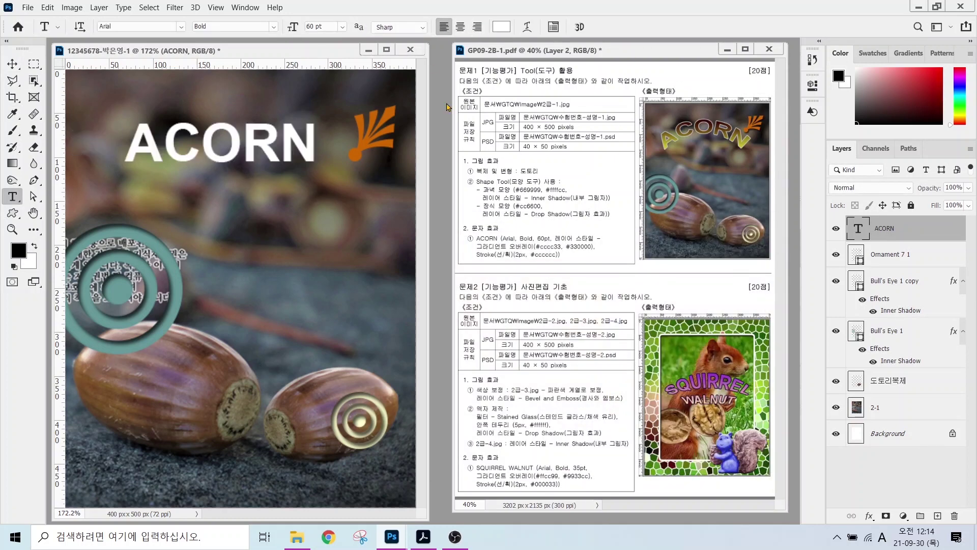
- Add a Gradient Overlay to ACORN and bring up its gradient editor
{"action": "left_click", "coordinate": [869, 516]}
{"action": "left_click", "coordinate": [890, 476]}
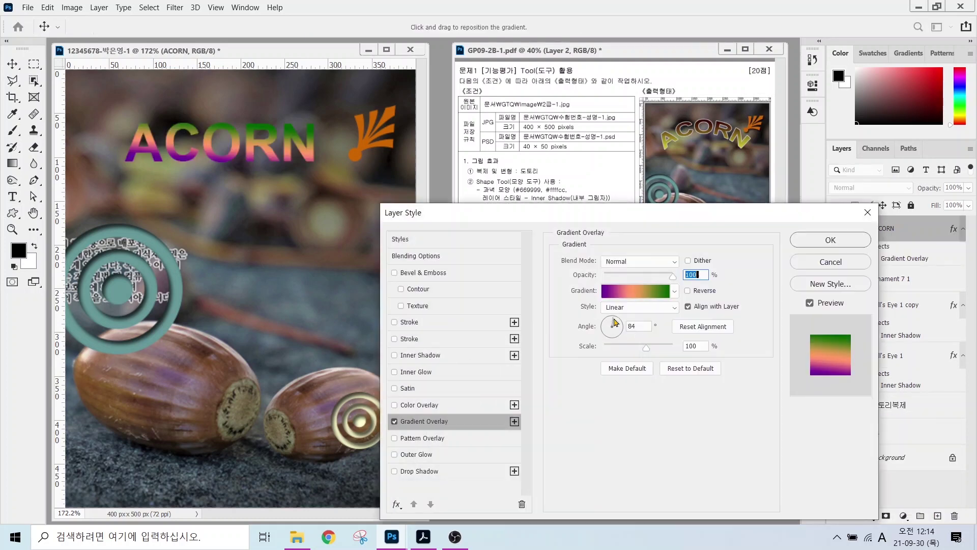
{"action": "left_click", "coordinate": [630, 293]}
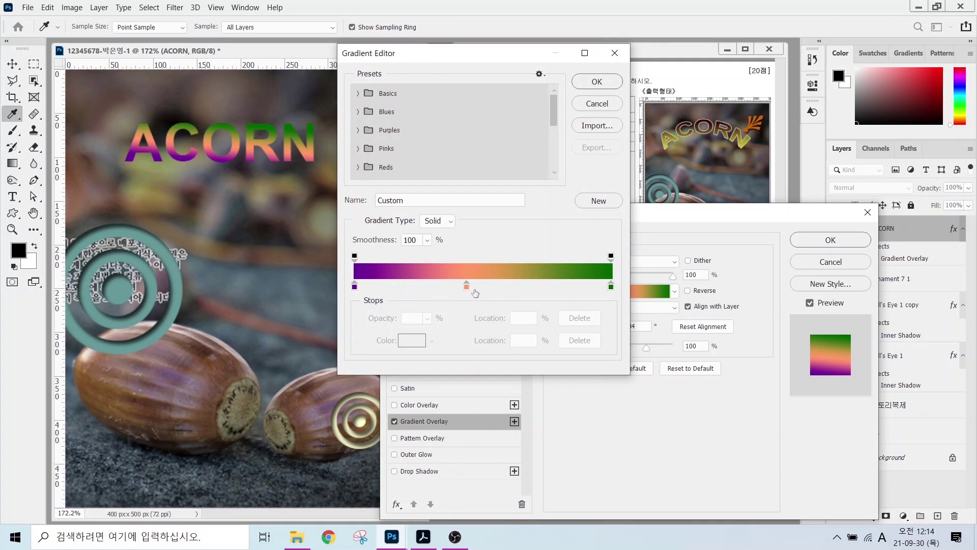
{"action": "key", "text": "alt"}
{"action": "mouse_move", "coordinate": [450, 293]}
{"action": "left_mouse_down"}
{"action": "mouse_move", "coordinate": [454, 270]}
{"action": "mouse_move", "coordinate": [481, 291]}
{"action": "mouse_move", "coordinate": [437, 327]}
{"action": "mouse_move", "coordinate": [432, 364]}
{"action": "mouse_move", "coordinate": [420, 372]}
{"action": "mouse_move", "coordinate": [421, 362]}
{"action": "mouse_move", "coordinate": [441, 372]}
{"action": "left_mouse_up"}
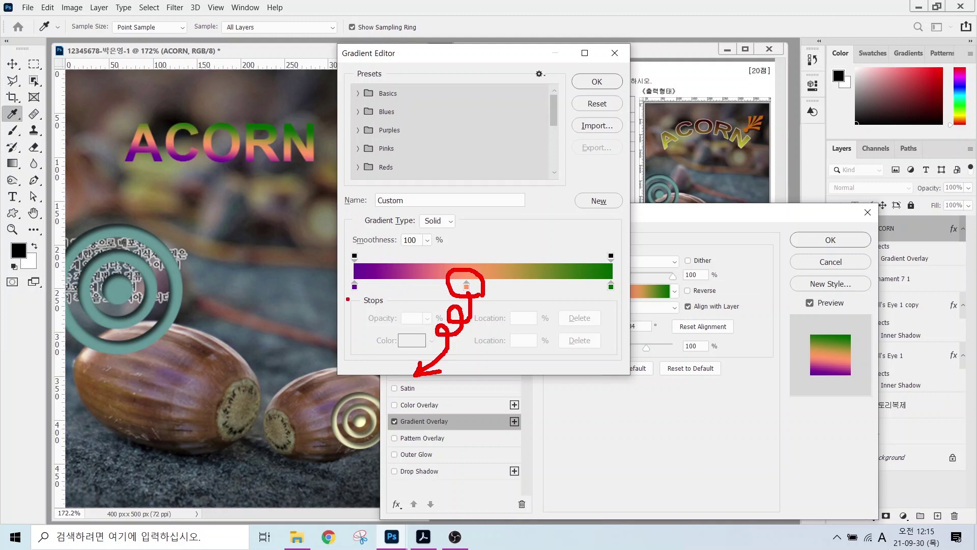
{"action": "key", "text": "Escape"}
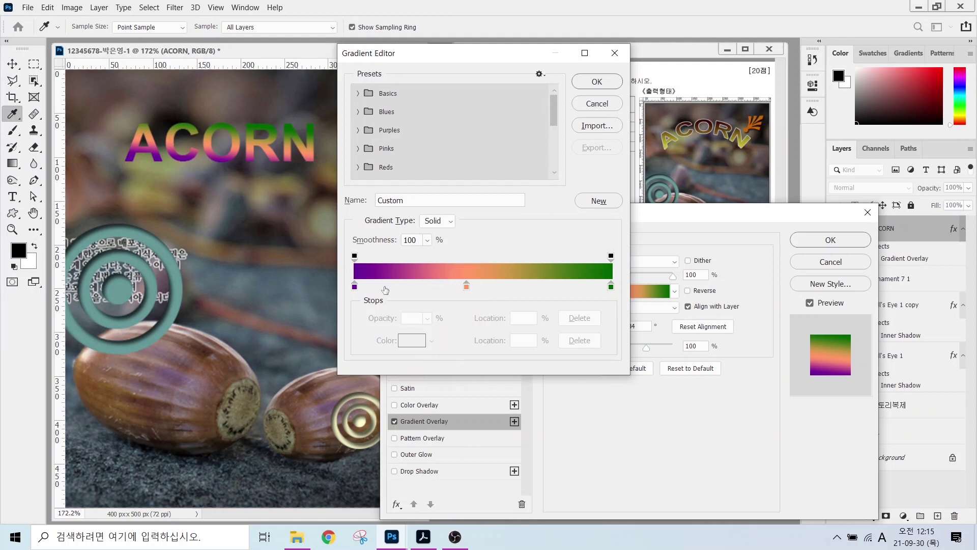
{"action": "mouse_move", "coordinate": [382, 300]}
{"action": "left_mouse_down"}
{"action": "mouse_move", "coordinate": [343, 298]}
{"action": "mouse_move", "coordinate": [341, 279]}
{"action": "mouse_move", "coordinate": [367, 276]}
{"action": "mouse_move", "coordinate": [375, 308]}
{"action": "left_mouse_up"}
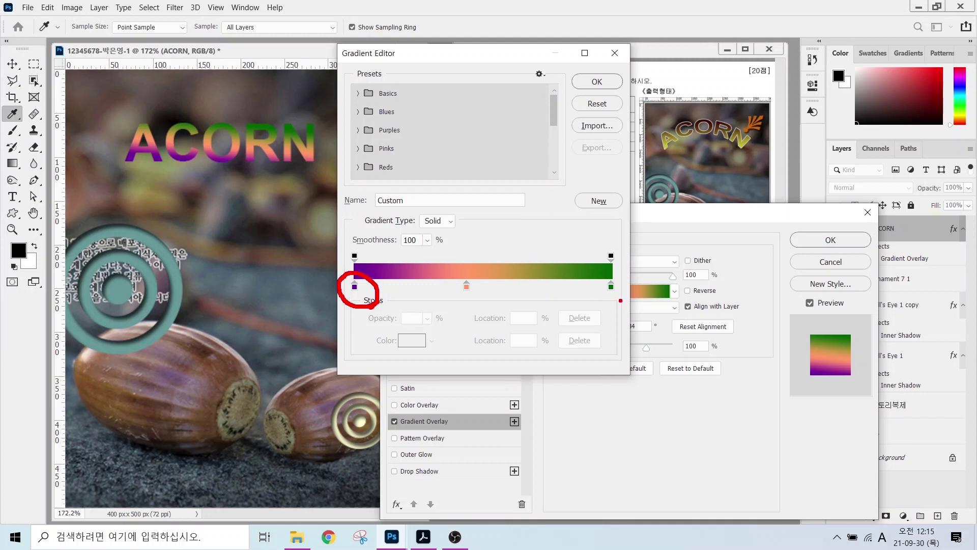
{"action": "mouse_move", "coordinate": [620, 301]}
{"action": "left_mouse_down"}
{"action": "mouse_move", "coordinate": [589, 292]}
{"action": "mouse_move", "coordinate": [617, 270]}
{"action": "mouse_move", "coordinate": [627, 281]}
{"action": "mouse_move", "coordinate": [620, 303]}
{"action": "left_mouse_up"}
{"action": "mouse_move", "coordinate": [360, 266]}
{"action": "left_mouse_down"}
{"action": "mouse_move", "coordinate": [337, 248]}
{"action": "mouse_move", "coordinate": [361, 236]}
{"action": "mouse_move", "coordinate": [366, 261]}
{"action": "left_mouse_up"}
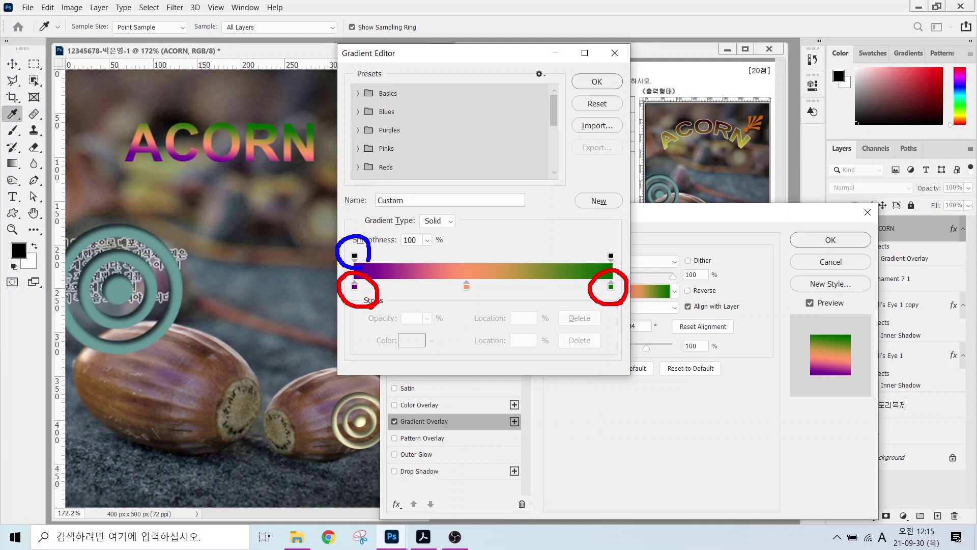
{"action": "mouse_move", "coordinate": [612, 266]}
{"action": "left_mouse_down"}
{"action": "mouse_move", "coordinate": [594, 249]}
{"action": "mouse_move", "coordinate": [619, 249]}
{"action": "left_mouse_up"}
{"action": "key", "text": "Escape"}
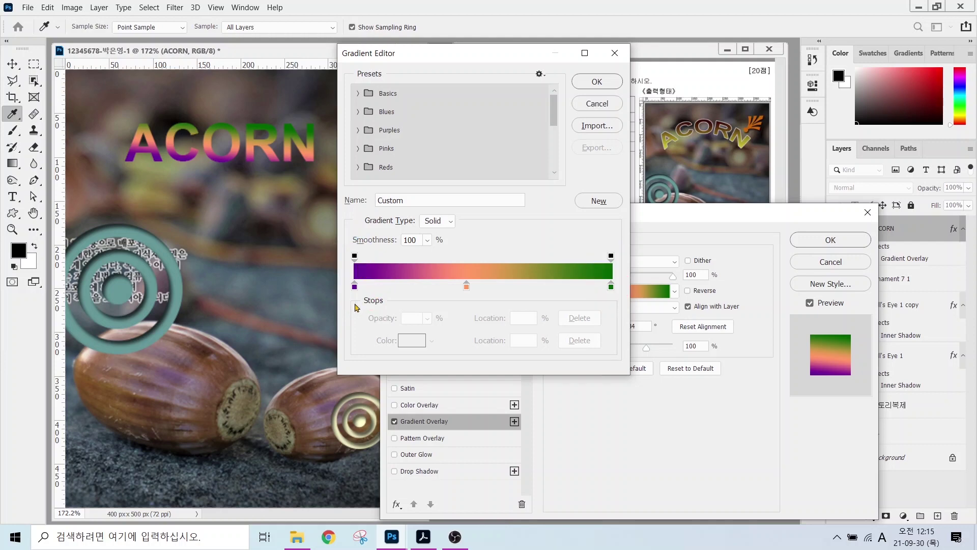
- Make the overlay a two-stop gradient from #c8d62e to #330000
{"action": "left_click_drag", "start_coordinate": [468, 291], "coordinate": [467, 320]}
{"action": "double_click", "coordinate": [355, 286]}
{"action": "type", "text": "c8d62e"}
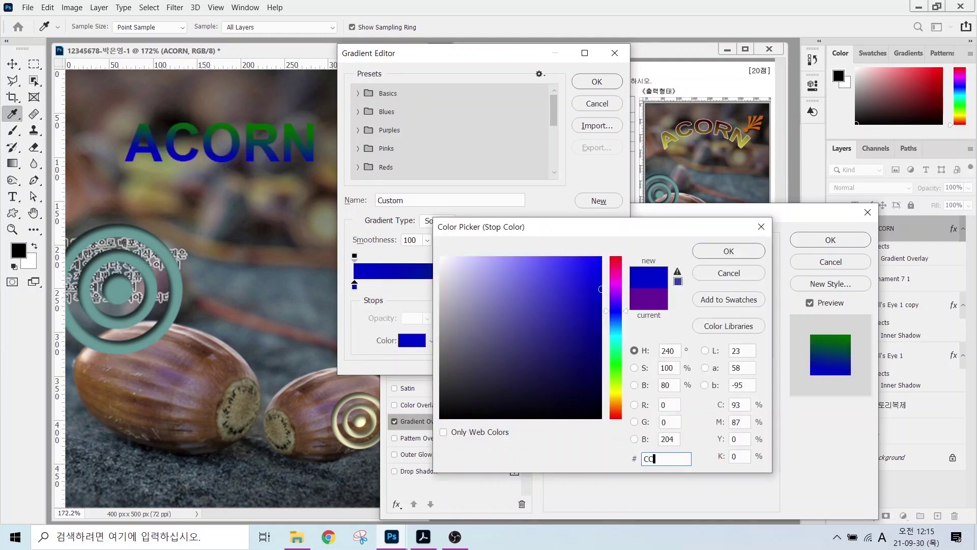
{"action": "key", "text": "Return"}
{"action": "double_click", "coordinate": [611, 287]}
{"action": "type", "text": "330000"}
{"action": "key", "text": "Return"}
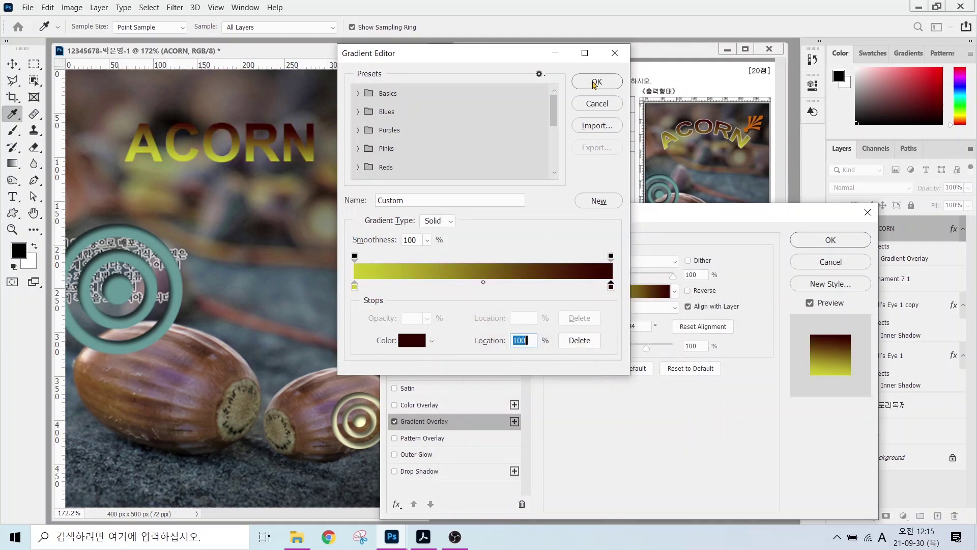
{"action": "left_click", "coordinate": [597, 82]}
- Add a 2 px solid #cccccc Stroke to ACORN and apply the styles
{"action": "left_click", "coordinate": [409, 323]}
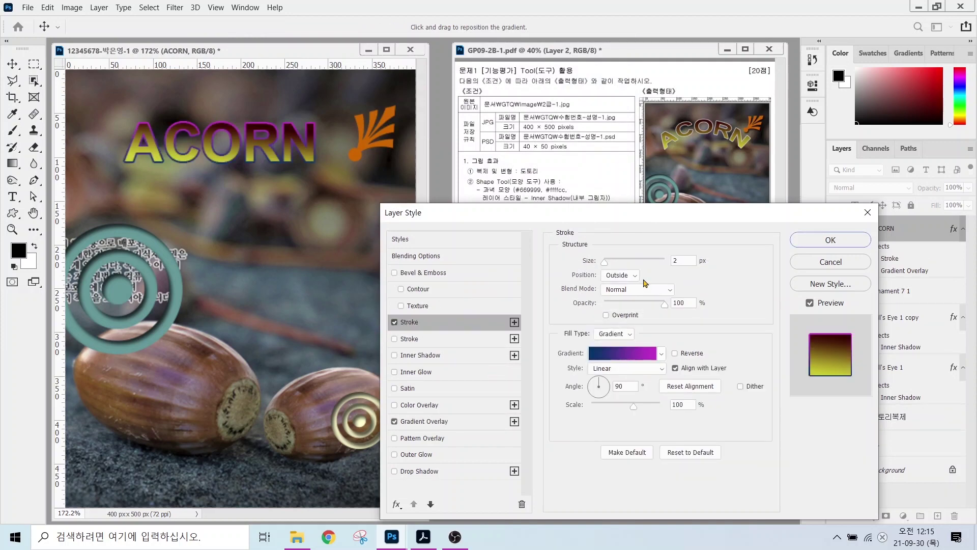
{"action": "left_click", "coordinate": [613, 333]}
{"action": "left_click", "coordinate": [605, 351]}
{"action": "left_click", "coordinate": [595, 350]}
{"action": "type", "text": "ccc"}
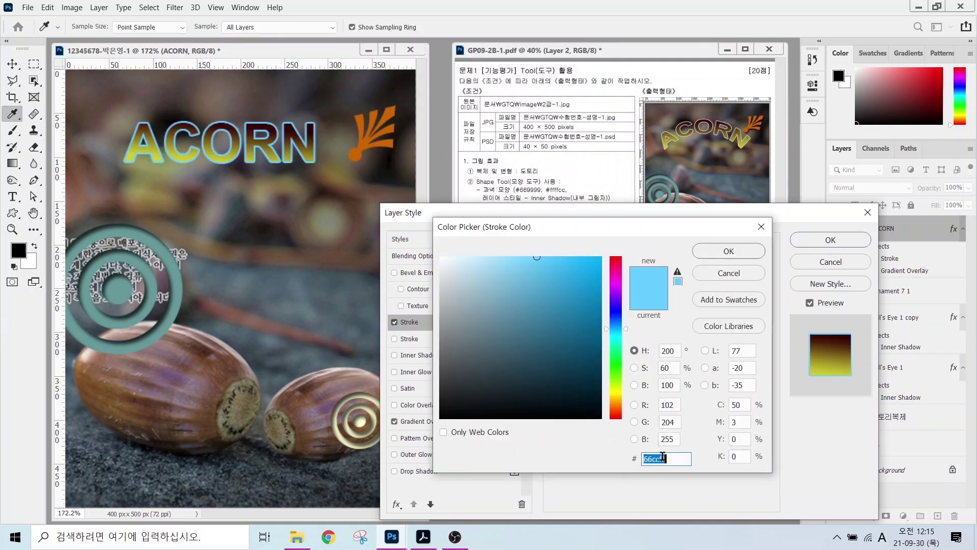
{"action": "key", "text": "Return"}
{"action": "left_click", "coordinate": [830, 239]}
{"action": "key", "text": "t"}
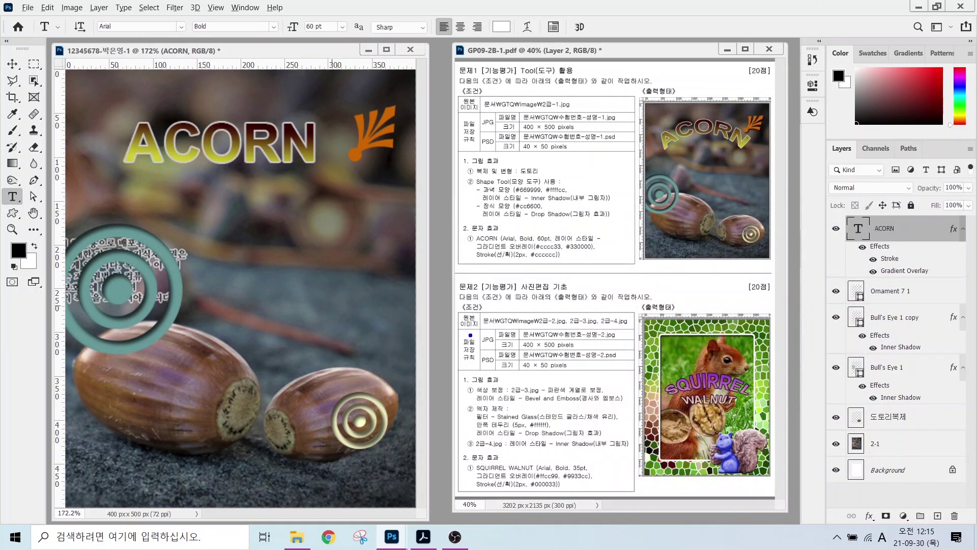
{"action": "mouse_move", "coordinate": [462, 223]}
{"action": "left_mouse_down"}
{"action": "mouse_move", "coordinate": [633, 271]}
{"action": "mouse_move", "coordinate": [619, 269]}
{"action": "left_mouse_up"}
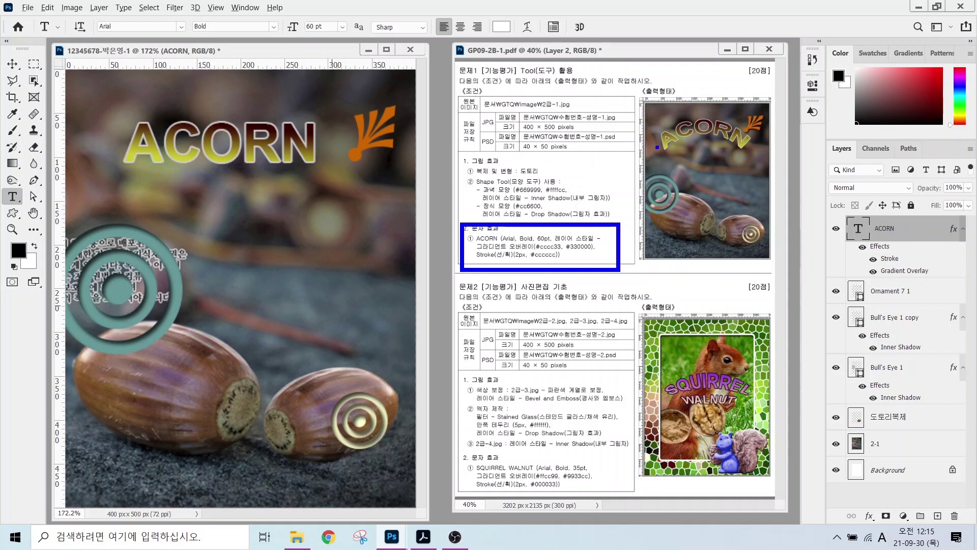
{"action": "mouse_move", "coordinate": [657, 147]}
{"action": "left_mouse_down"}
{"action": "mouse_move", "coordinate": [675, 116]}
{"action": "mouse_move", "coordinate": [708, 110]}
{"action": "mouse_move", "coordinate": [752, 136]}
{"action": "left_mouse_up"}
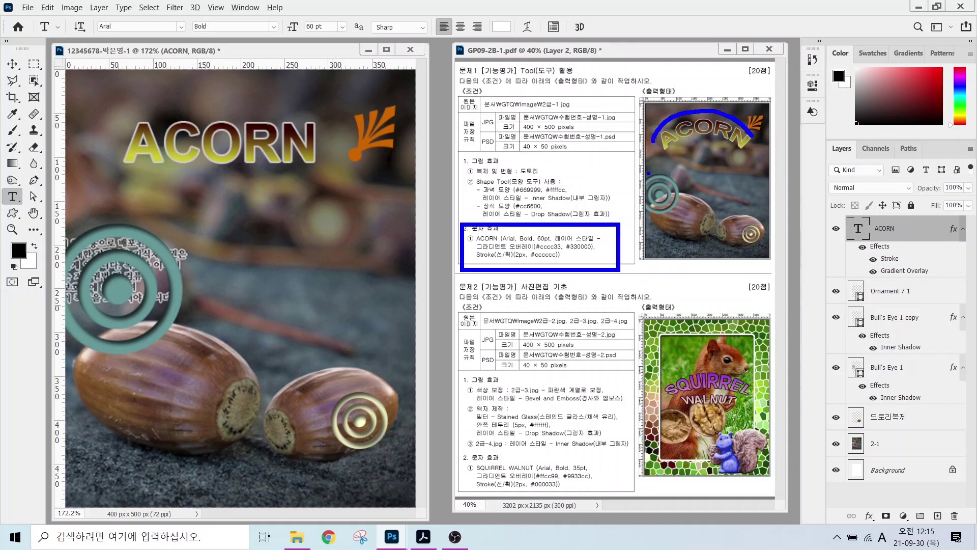
{"action": "mouse_move", "coordinate": [647, 141]}
{"action": "left_mouse_down"}
{"action": "mouse_move", "coordinate": [668, 156]}
{"action": "mouse_move", "coordinate": [705, 143]}
{"action": "mouse_move", "coordinate": [732, 153]}
{"action": "mouse_move", "coordinate": [752, 137]}
{"action": "left_mouse_up"}
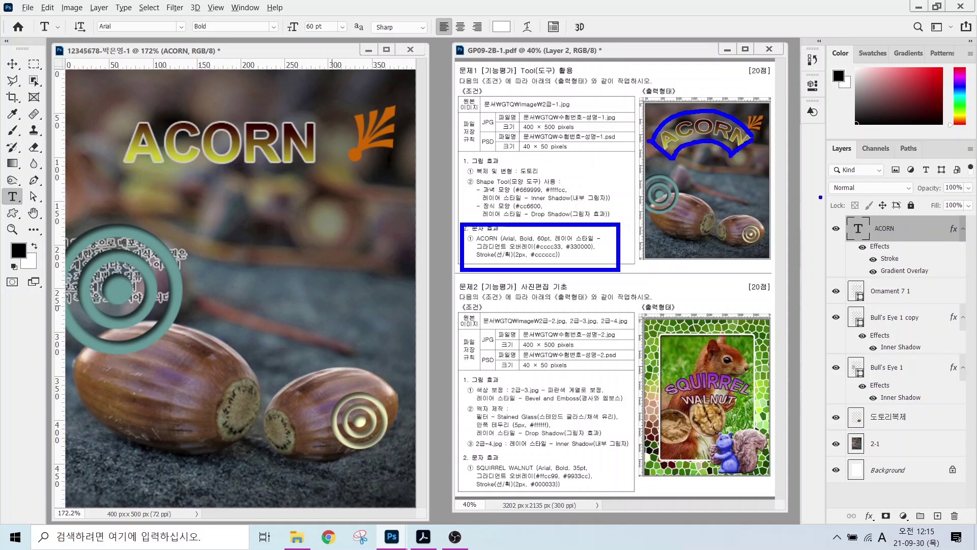
{"action": "mouse_move", "coordinate": [832, 209]}
{"action": "left_mouse_down"}
{"action": "mouse_move", "coordinate": [942, 280]}
{"action": "mouse_move", "coordinate": [965, 279]}
{"action": "left_mouse_up"}
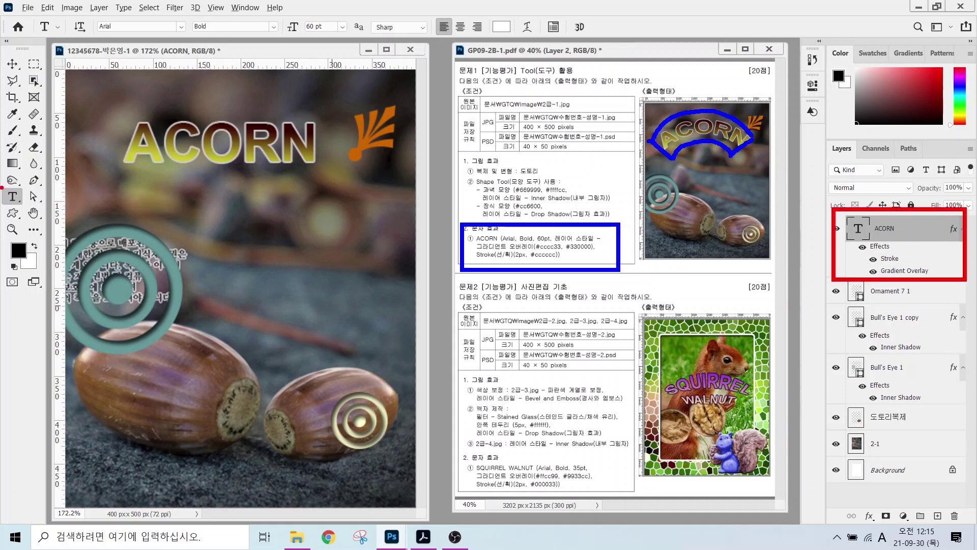
{"action": "left_click_drag", "start_coordinate": [2, 181], "coordinate": [71, 243]}
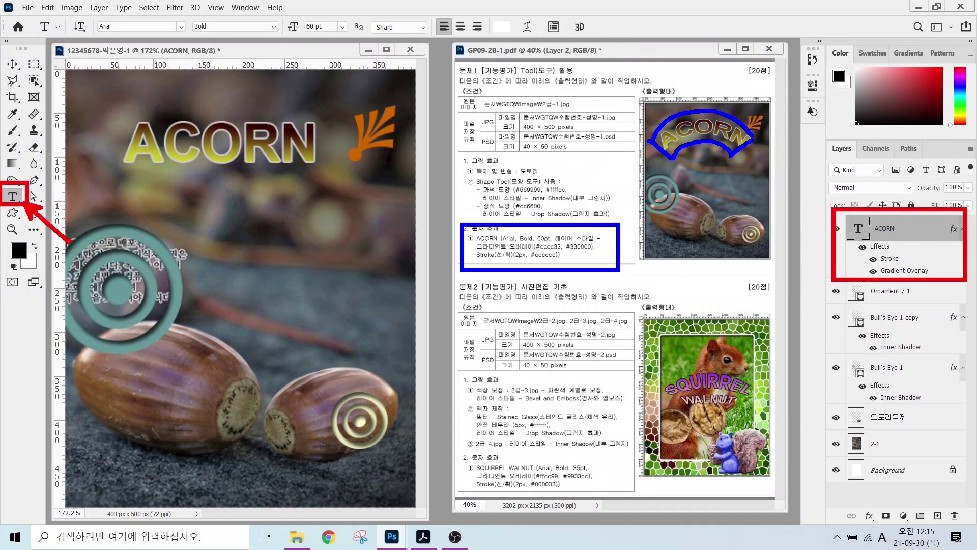
{"action": "mouse_move", "coordinate": [46, 9]}
{"action": "left_mouse_down"}
{"action": "mouse_move", "coordinate": [334, 45]}
{"action": "mouse_move", "coordinate": [614, 50]}
{"action": "left_mouse_up"}
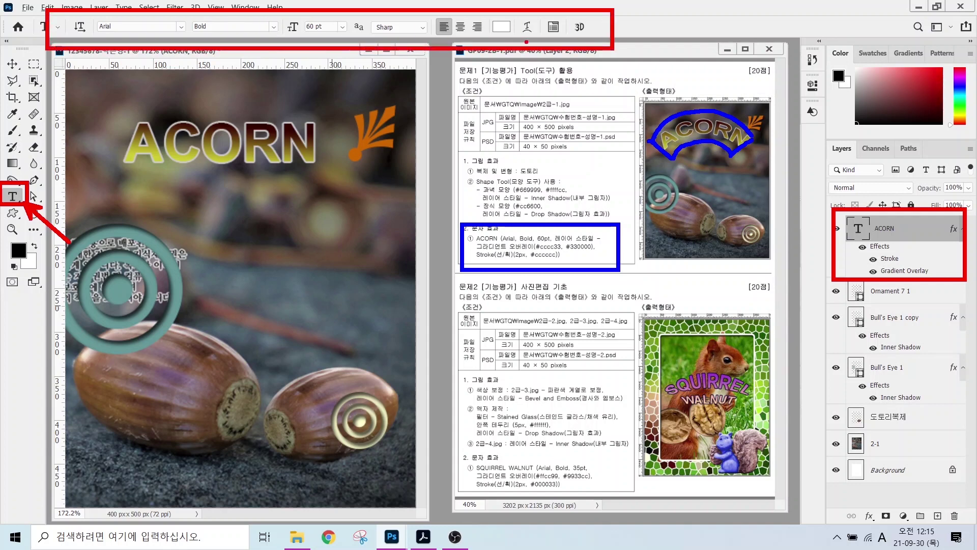
{"action": "mouse_move", "coordinate": [511, 40]}
{"action": "left_mouse_down"}
{"action": "mouse_move", "coordinate": [532, 41]}
{"action": "mouse_move", "coordinate": [545, 26]}
{"action": "mouse_move", "coordinate": [538, 43]}
{"action": "mouse_move", "coordinate": [589, 95]}
{"action": "left_mouse_up"}
{"action": "key", "text": "Escape"}
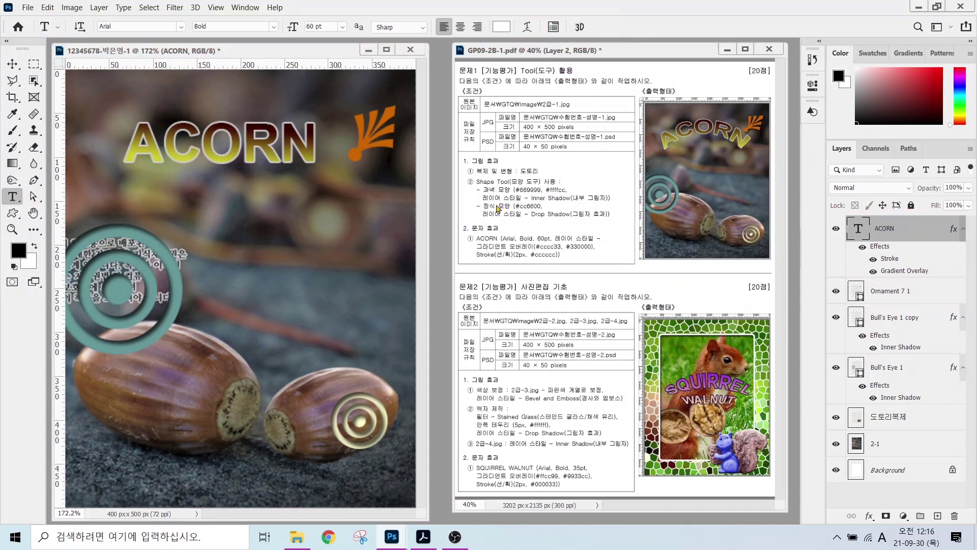
- Warp the ACORN text into an Arc with a +35 bend
{"action": "left_click", "coordinate": [527, 27]}
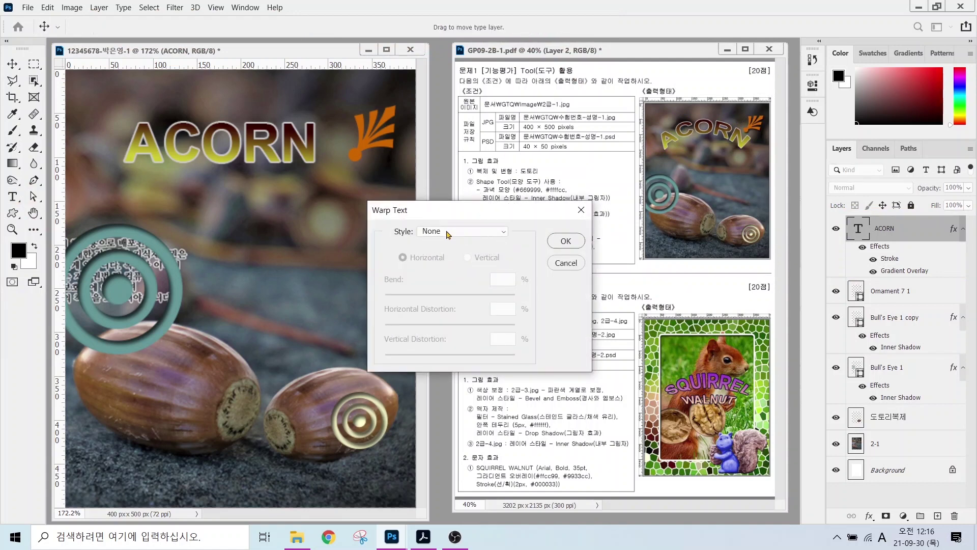
{"action": "left_click", "coordinate": [448, 232]}
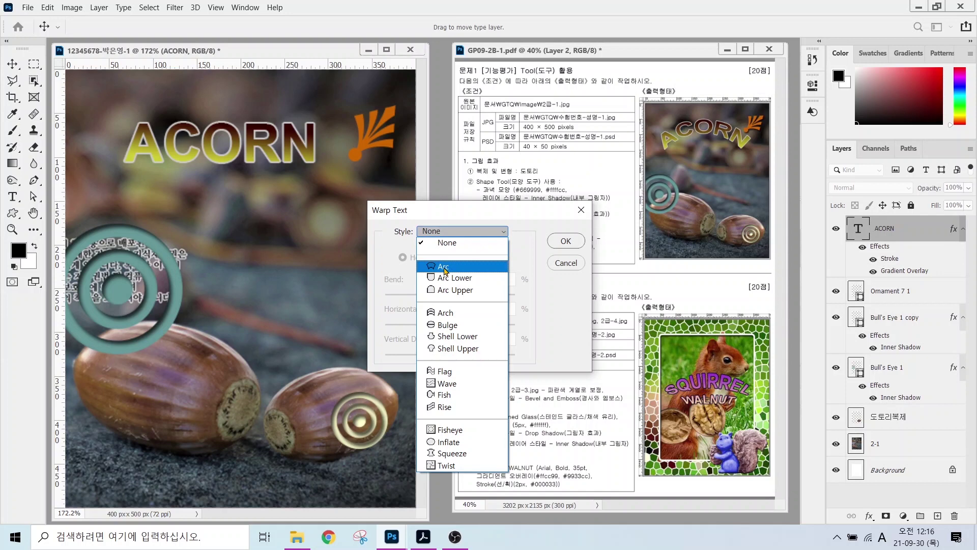
{"action": "key", "text": "Up"}
{"action": "left_click", "coordinate": [444, 268]}
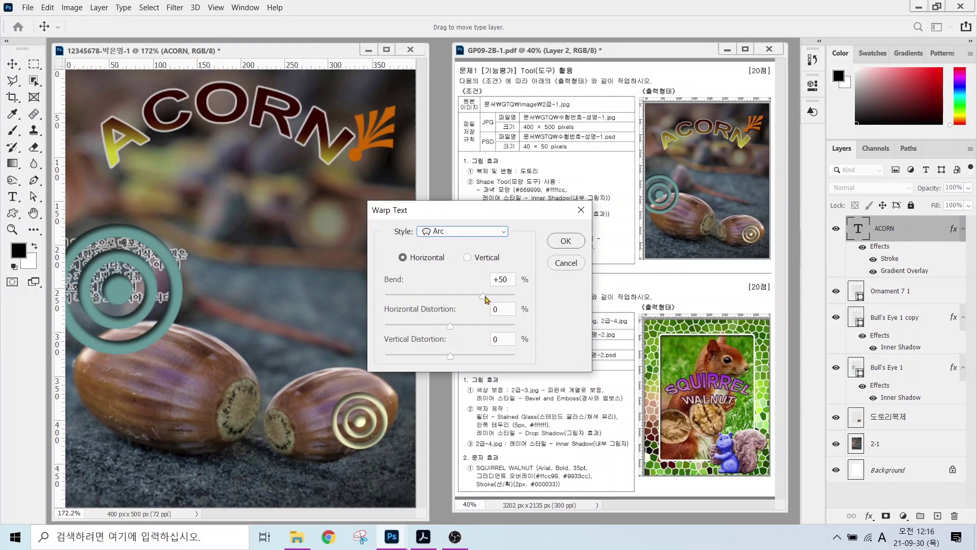
{"action": "mouse_move", "coordinate": [483, 300]}
{"action": "left_mouse_down"}
{"action": "mouse_move", "coordinate": [465, 300]}
{"action": "mouse_move", "coordinate": [474, 302]}
{"action": "left_mouse_up"}
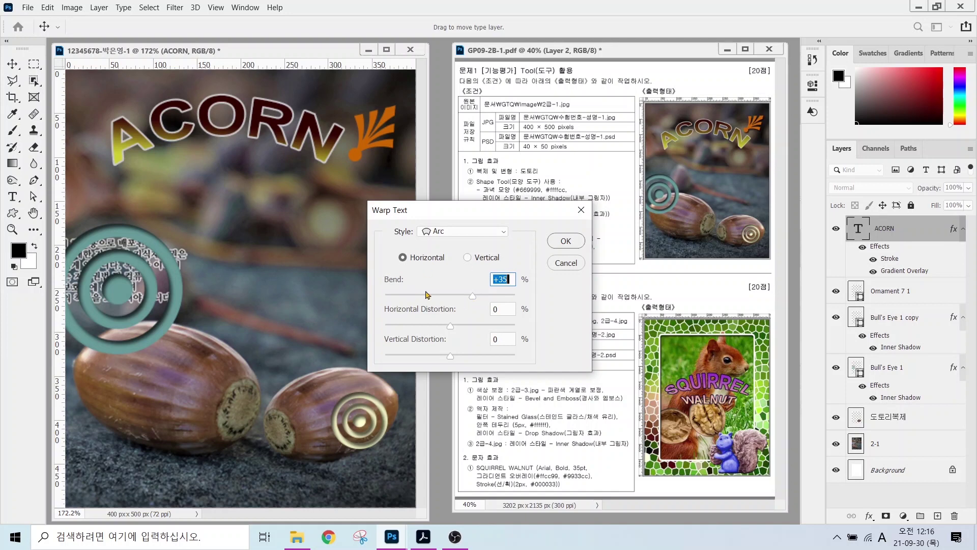
{"action": "left_click", "coordinate": [565, 241]}
- Move ACORN slightly down-right and the orange ornament up-left
{"action": "key", "text": "v"}
{"action": "left_click_drag", "start_coordinate": [175, 131], "coordinate": [182, 160]}
{"action": "left_click", "coordinate": [342, 117]}
{"action": "left_click_drag", "start_coordinate": [342, 117], "coordinate": [324, 103]}
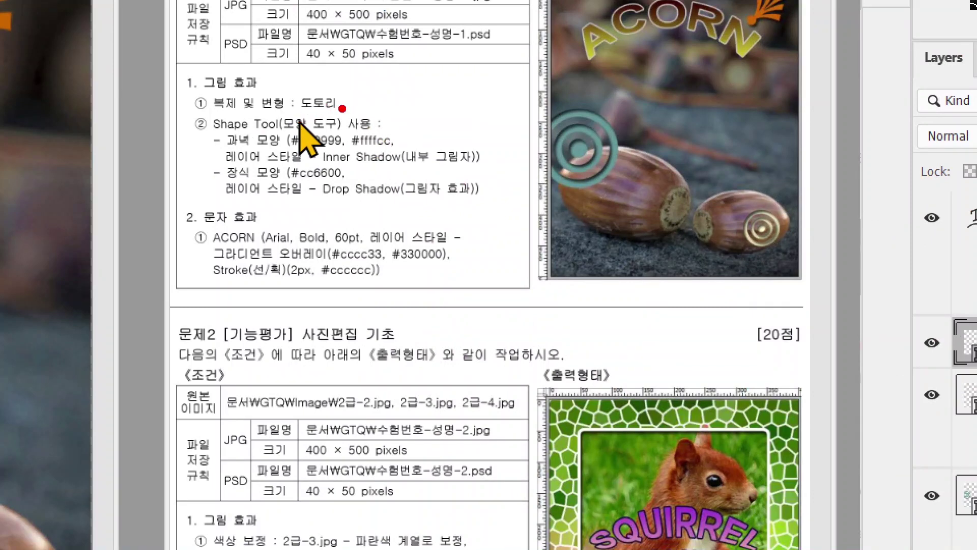
{"action": "left_click_drag", "start_coordinate": [287, 224], "coordinate": [391, 278]}
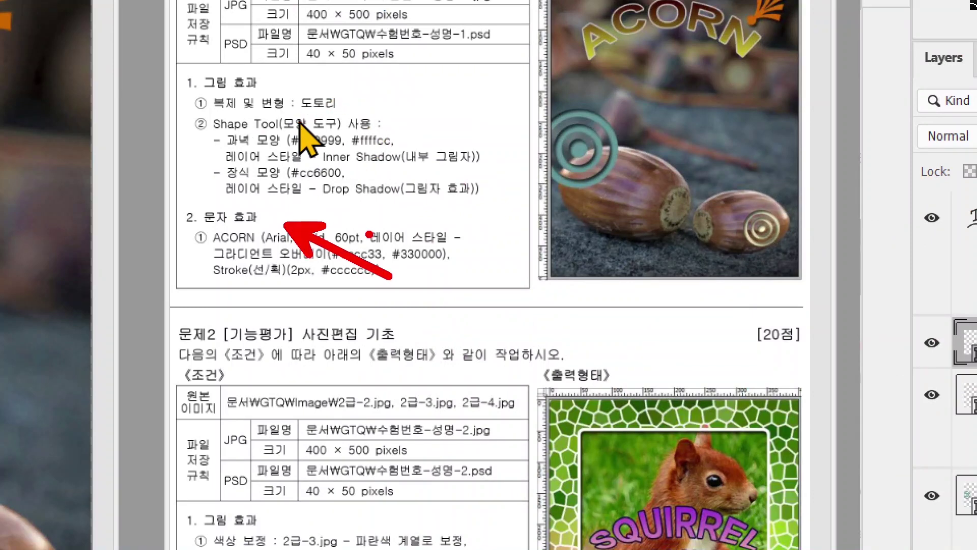
{"action": "left_click_drag", "start_coordinate": [370, 123], "coordinate": [462, 92]}
{"action": "left_click_drag", "start_coordinate": [337, 92], "coordinate": [395, 55]}
{"action": "left_click_drag", "start_coordinate": [253, 163], "coordinate": [389, 164]}
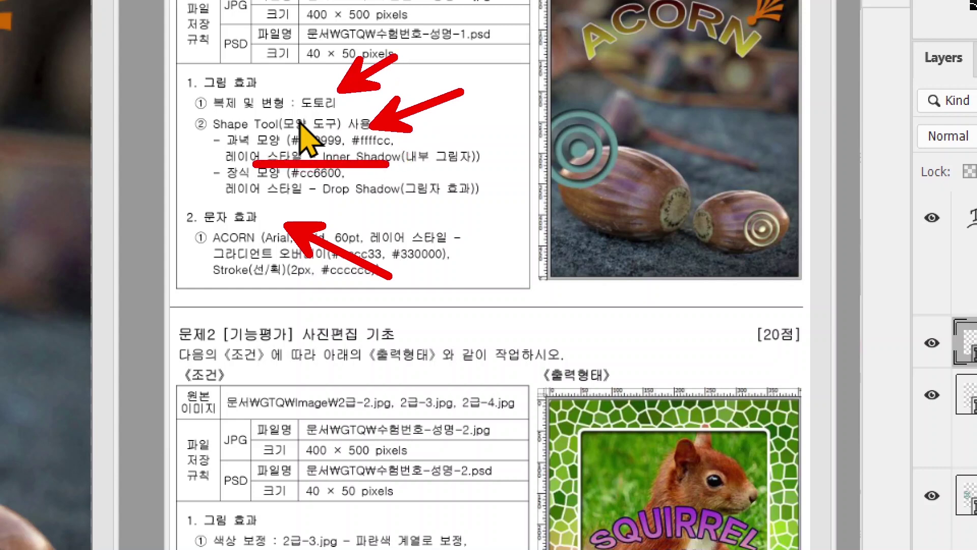
{"action": "key", "text": "Escape"}
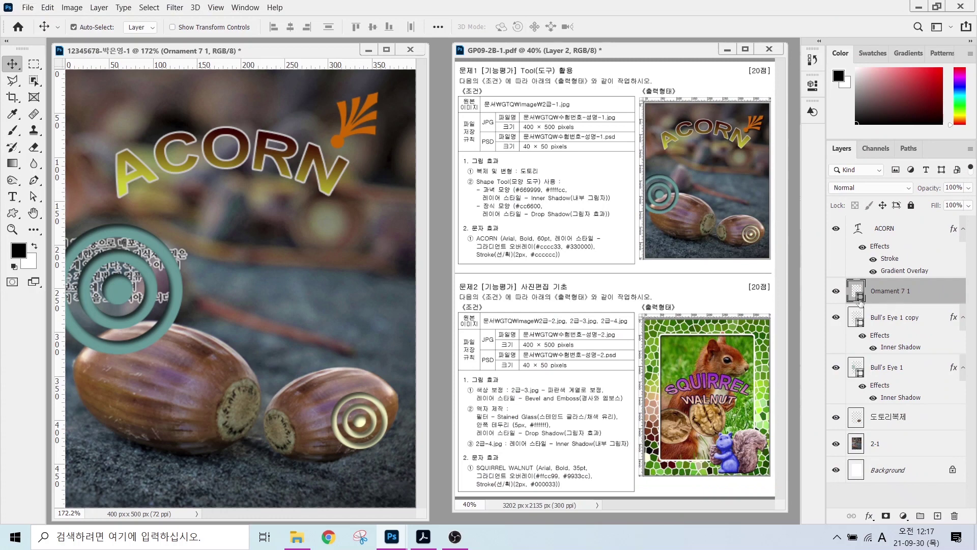
- Nudge the orange ornament a few pixels higher
{"action": "key", "text": "ctrl"}
{"action": "mouse_move", "coordinate": [362, 131]}
{"action": "left_mouse_down"}
{"action": "mouse_move", "coordinate": [367, 155]}
{"action": "mouse_move", "coordinate": [362, 129]}
{"action": "left_mouse_up"}
{"action": "key", "text": "ctrl"}
- Give the ornament a Drop Shadow and hide the document rulers
{"action": "left_click", "coordinate": [869, 516]}
{"action": "left_click", "coordinate": [876, 511]}
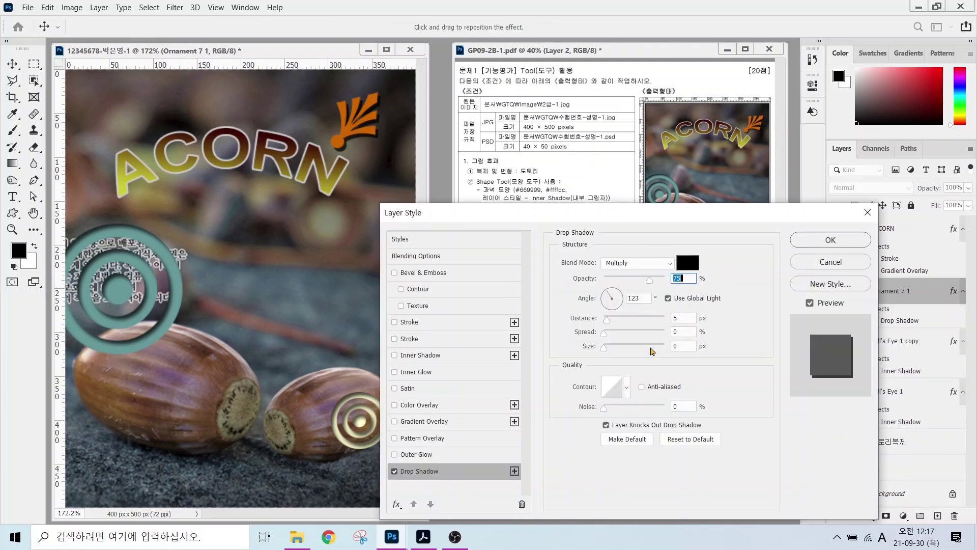
{"action": "left_click", "coordinate": [604, 347]}
{"action": "key", "text": "Return"}
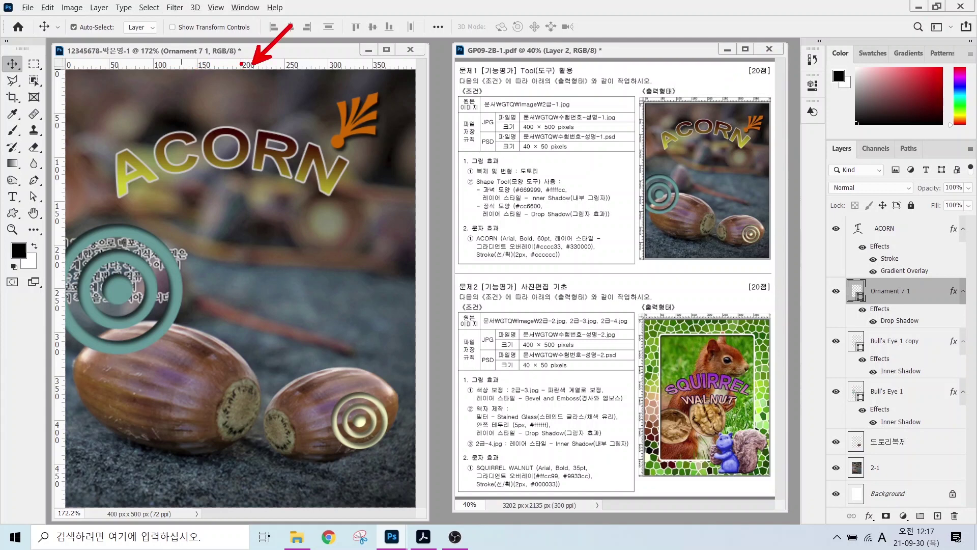
{"action": "left_click", "coordinate": [215, 7]}
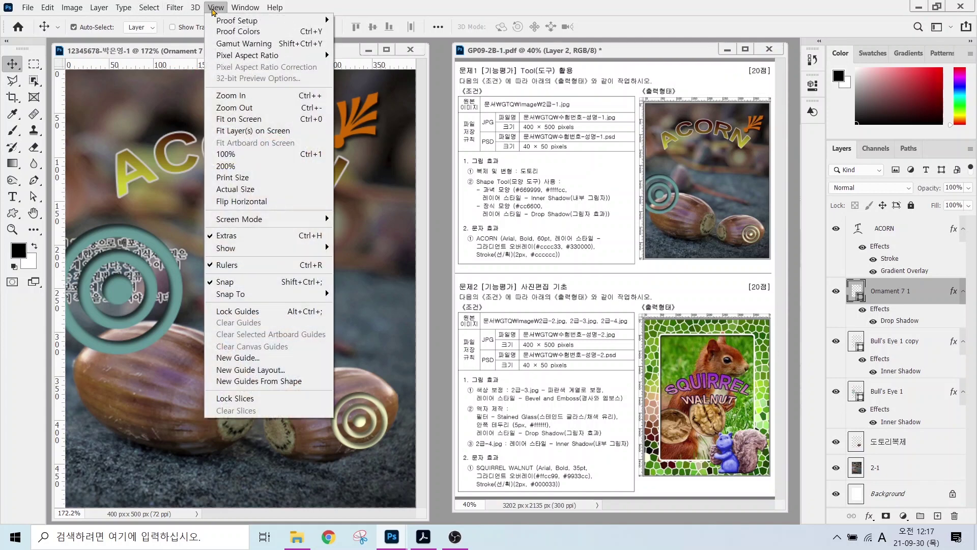
{"action": "left_click", "coordinate": [240, 267]}
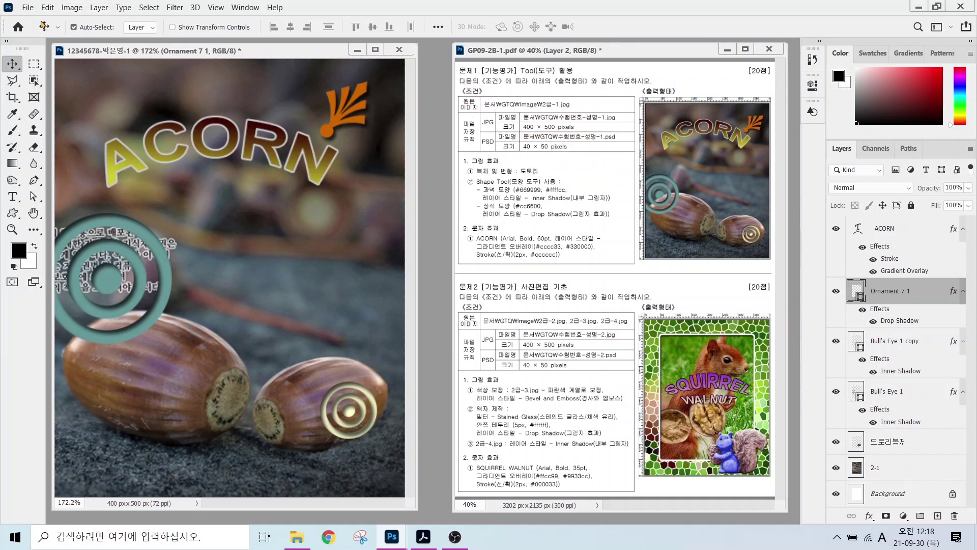
- Save the ACORN image as a JPEG in the Documents > GTQ folder
{"action": "left_click", "coordinate": [32, 8]}
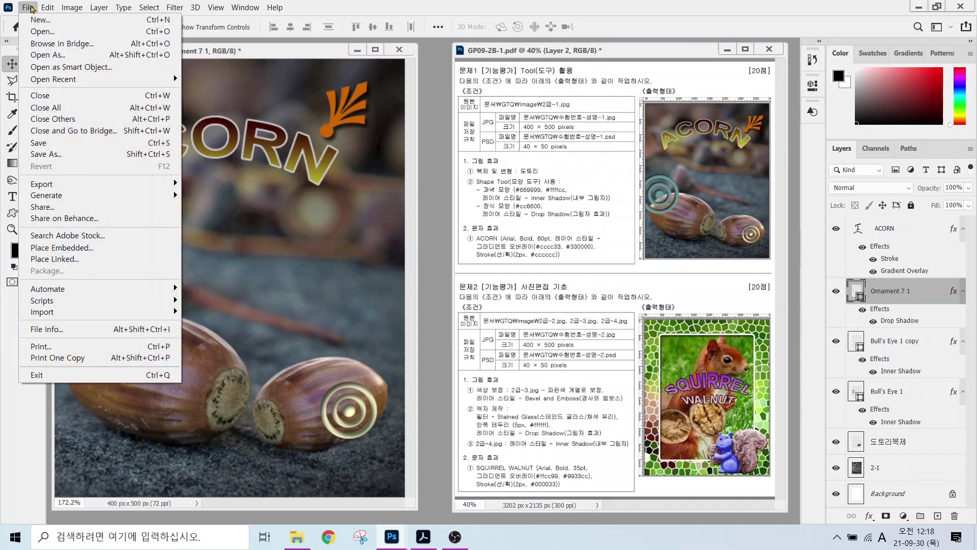
{"action": "left_click", "coordinate": [37, 144]}
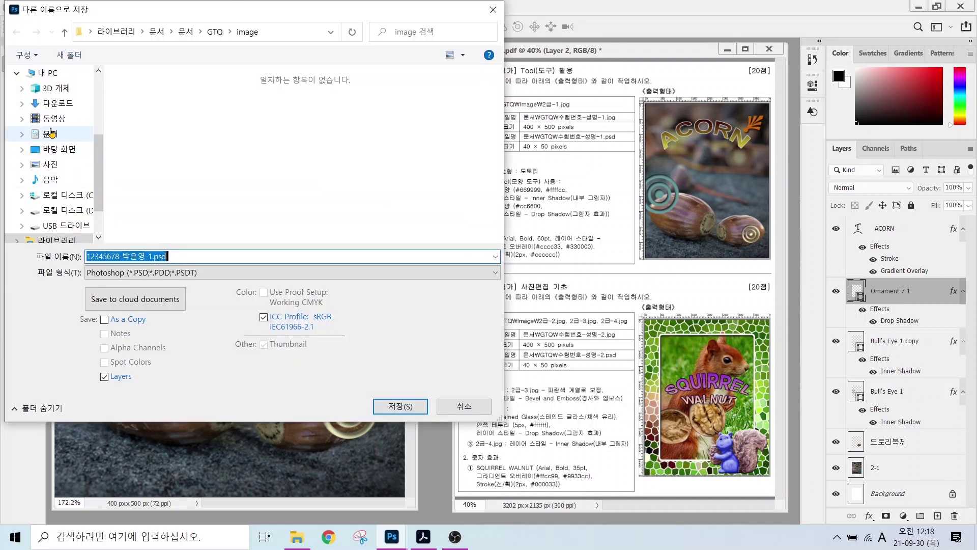
{"action": "left_click", "coordinate": [50, 134]}
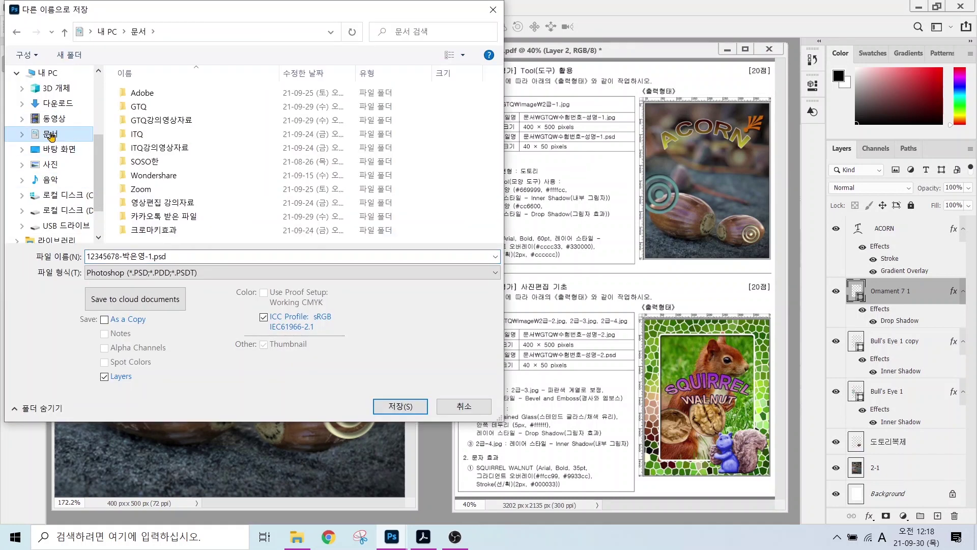
{"action": "double_click", "coordinate": [145, 107]}
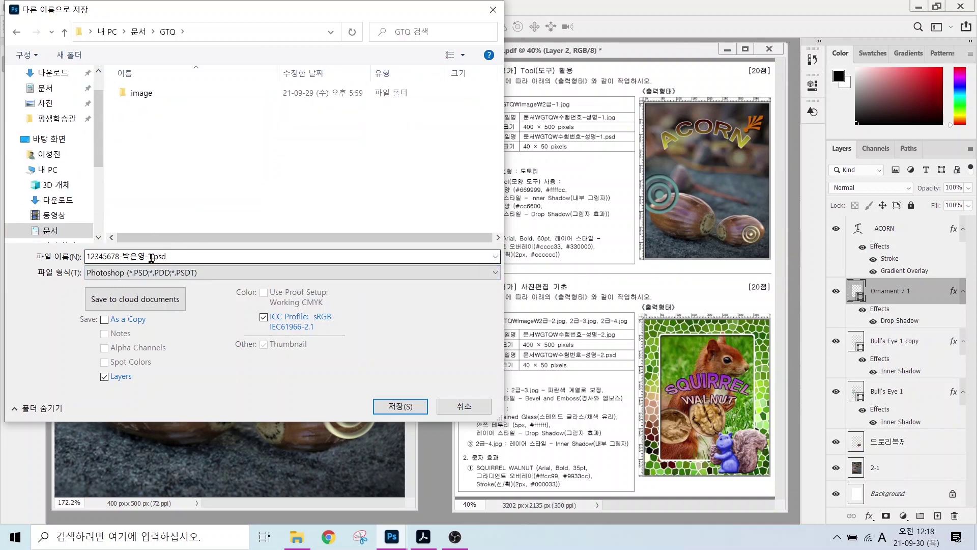
{"action": "left_click", "coordinate": [142, 274]}
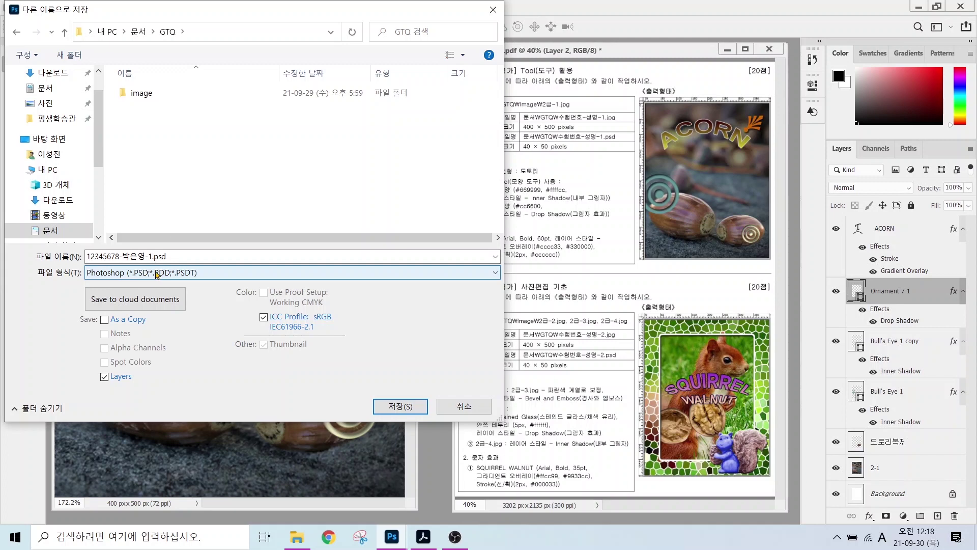
{"action": "left_click", "coordinate": [157, 274]}
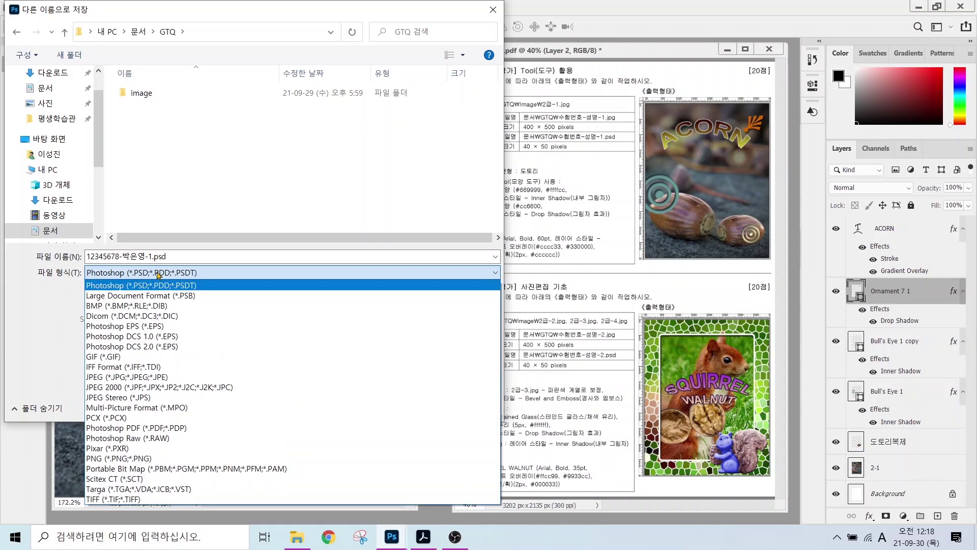
{"action": "left_click", "coordinate": [111, 377]}
{"action": "left_click", "coordinate": [400, 406]}
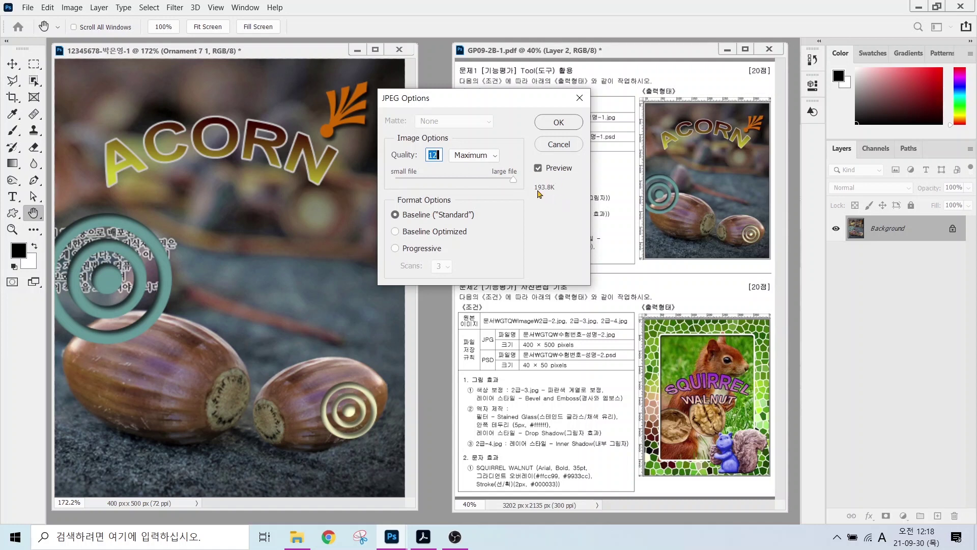
- Try the High quality preset in JPEG Options, then reopen the preset list
{"action": "key", "text": "ctrl"}
{"action": "key", "text": "ctrl"}
{"action": "left_click", "coordinate": [465, 155]}
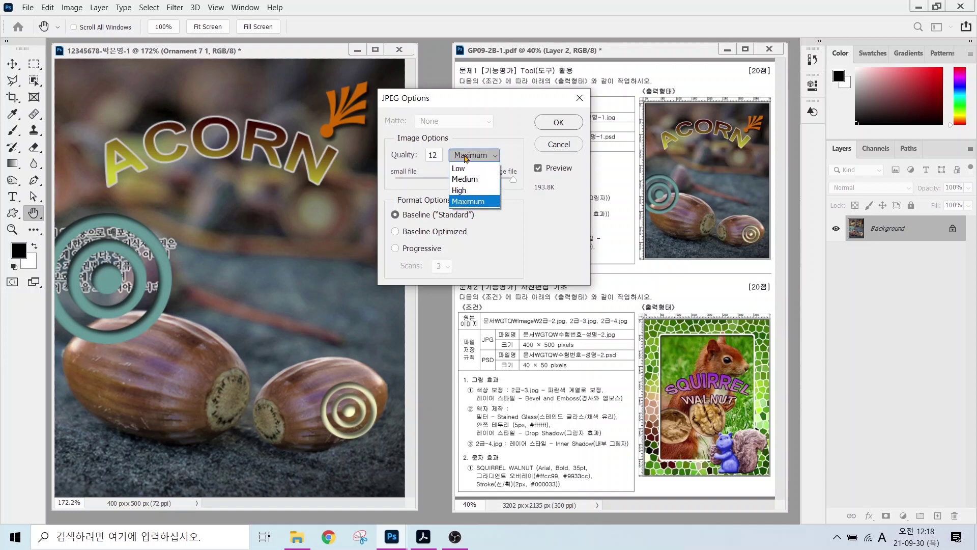
{"action": "left_click", "coordinate": [457, 185]}
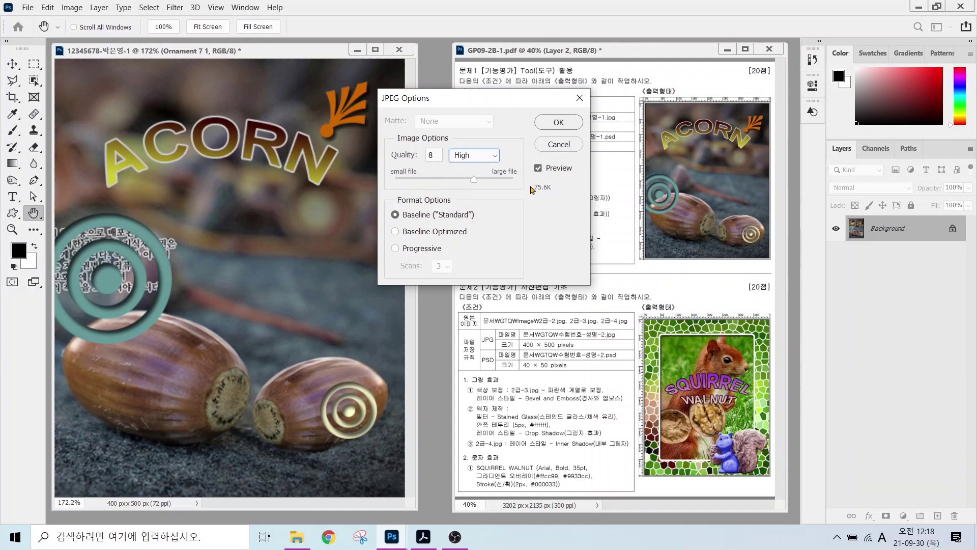
{"action": "key", "text": "ctrl"}
{"action": "left_click", "coordinate": [477, 159]}
- Finish the JPEG at Maximum quality, then resize the image to 40 × 50 px proportionally
{"action": "left_click", "coordinate": [470, 205]}
{"action": "left_click", "coordinate": [558, 122]}
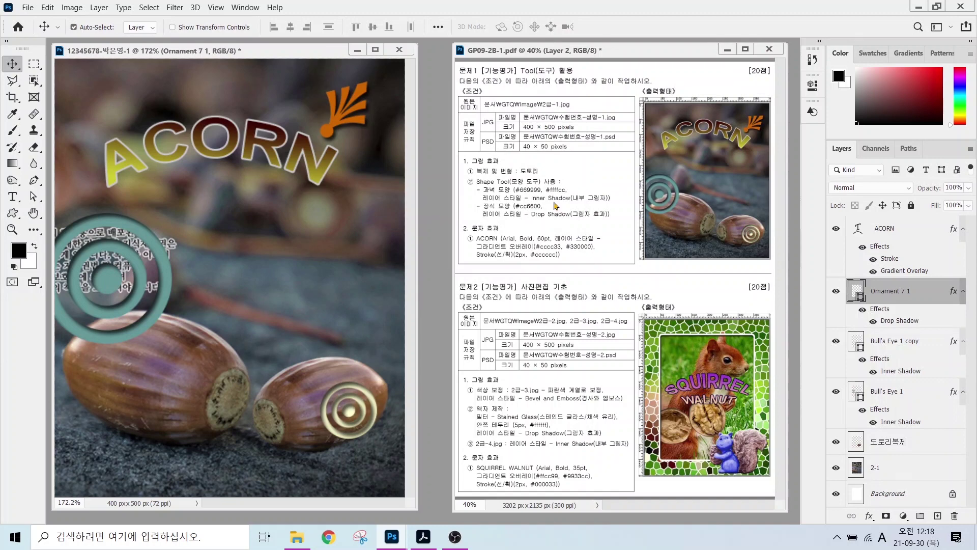
{"action": "left_click", "coordinate": [69, 8]}
{"action": "left_click", "coordinate": [91, 95]}
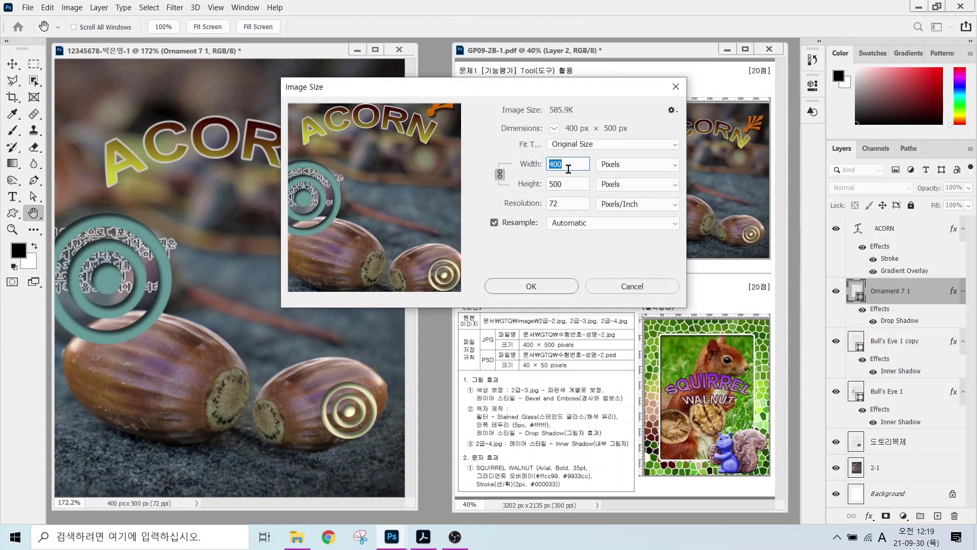
{"action": "type", "text": "40"}
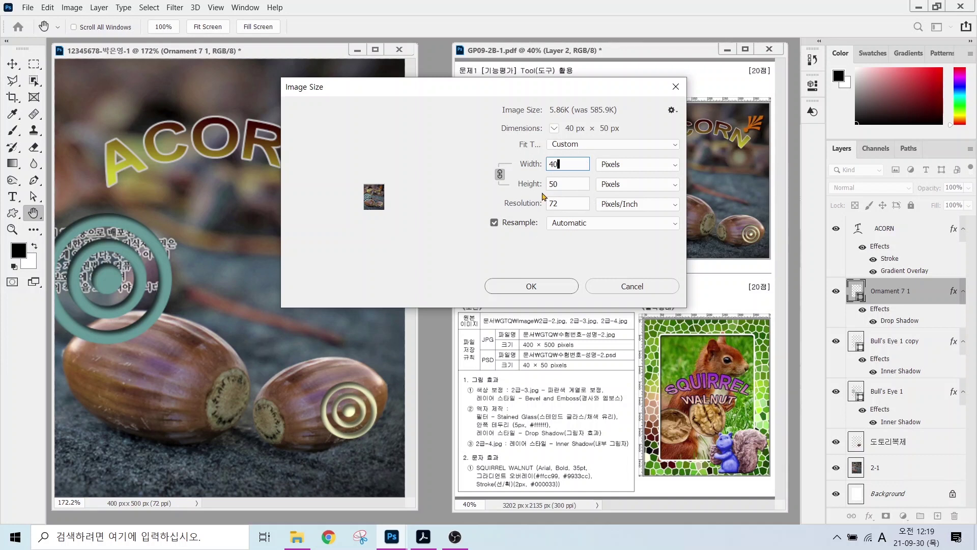
{"action": "mouse_move", "coordinate": [507, 186]}
{"action": "left_mouse_down"}
{"action": "mouse_move", "coordinate": [481, 170]}
{"action": "mouse_move", "coordinate": [499, 154]}
{"action": "mouse_move", "coordinate": [513, 193]}
{"action": "left_mouse_up"}
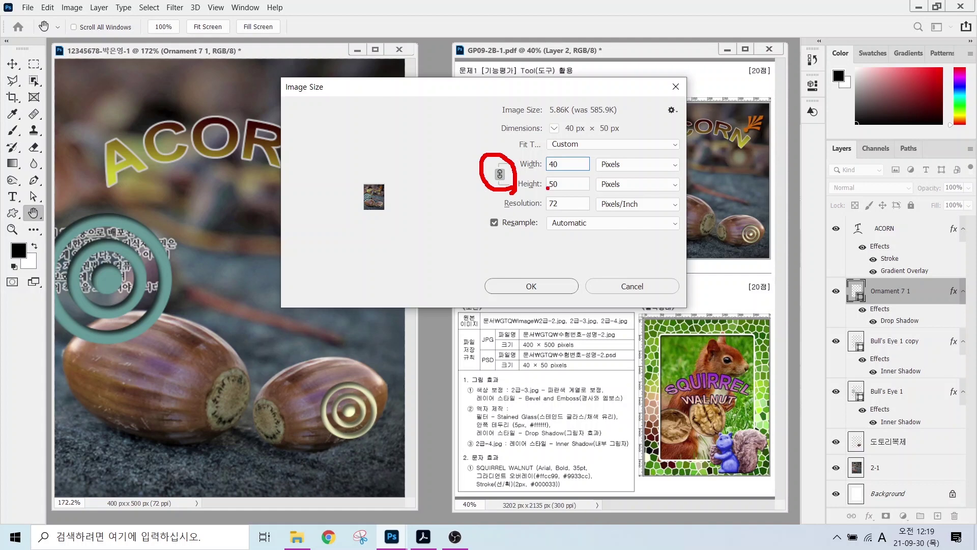
{"action": "left_click", "coordinate": [531, 286]}
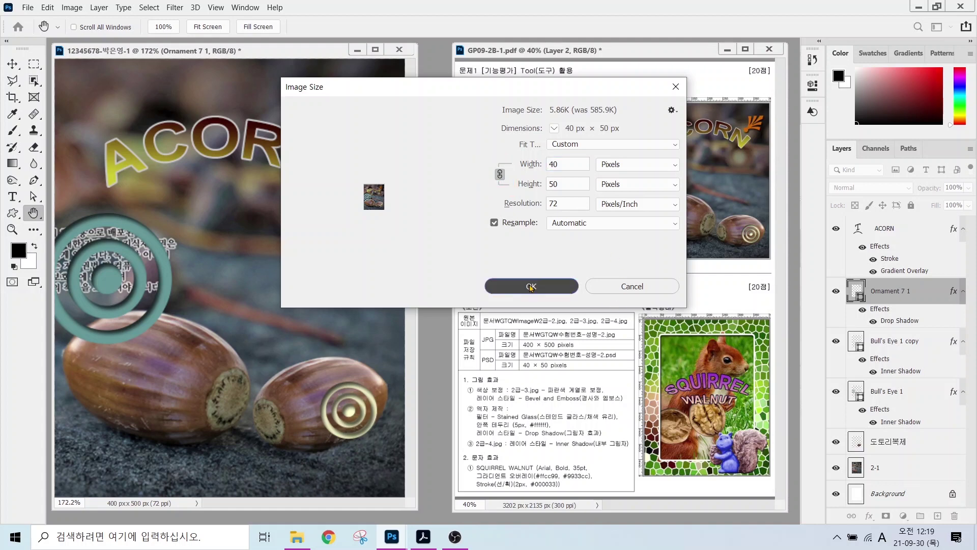
- Save the 40 × 50 image as a Photoshop PSD in the GTQ folder
{"action": "left_click", "coordinate": [29, 8]}
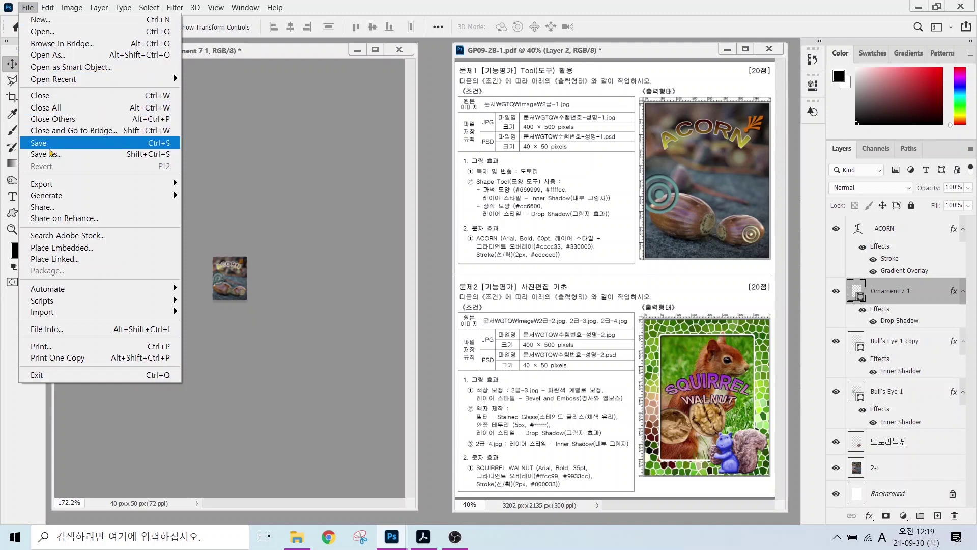
{"action": "left_click", "coordinate": [50, 156]}
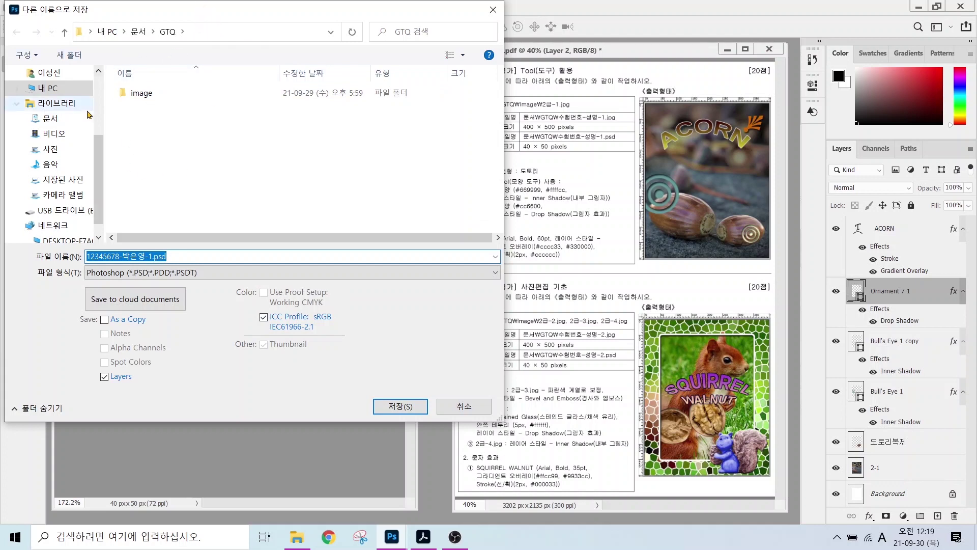
{"action": "left_click", "coordinate": [168, 276]}
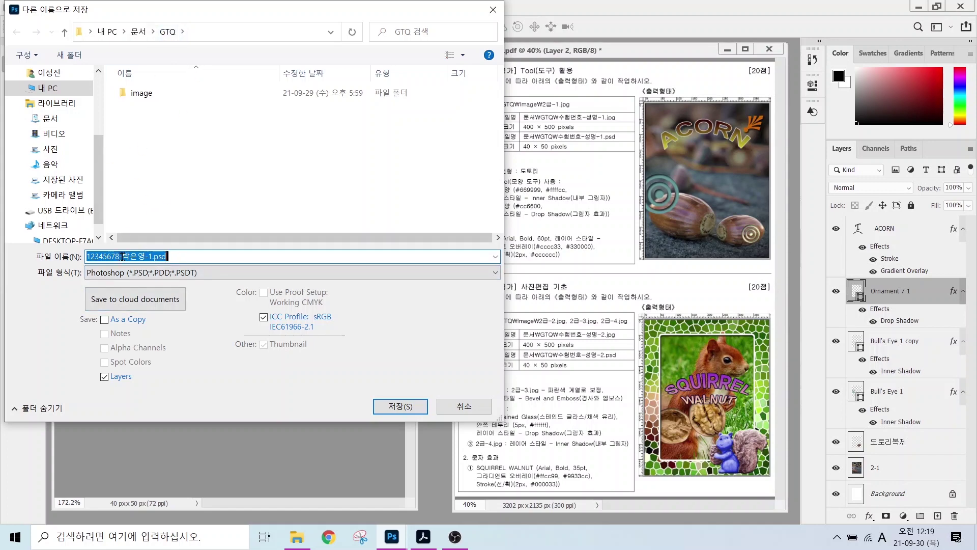
{"action": "left_click", "coordinate": [402, 406]}
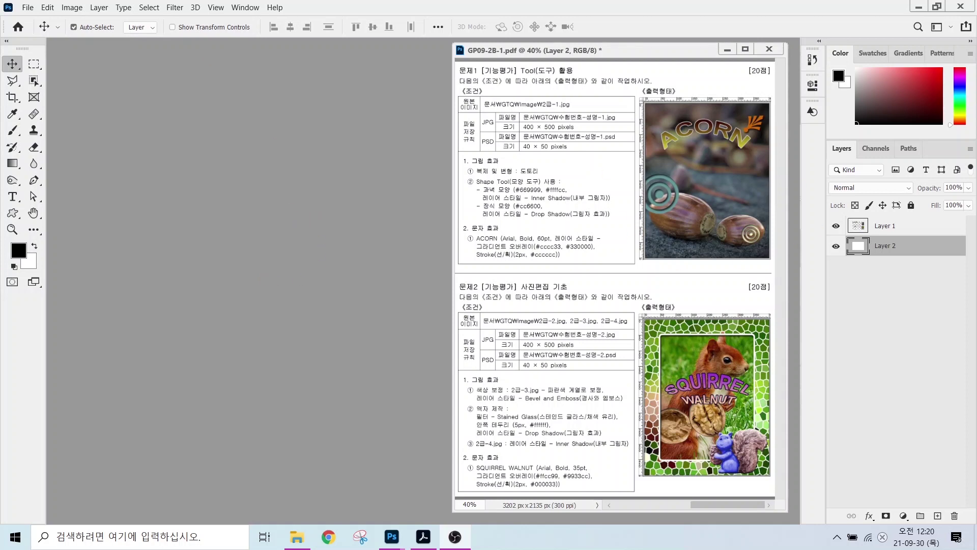
- Start a new document and name it with the examinee number and name
{"action": "left_click_drag", "start_coordinate": [507, 316], "coordinate": [616, 352]}
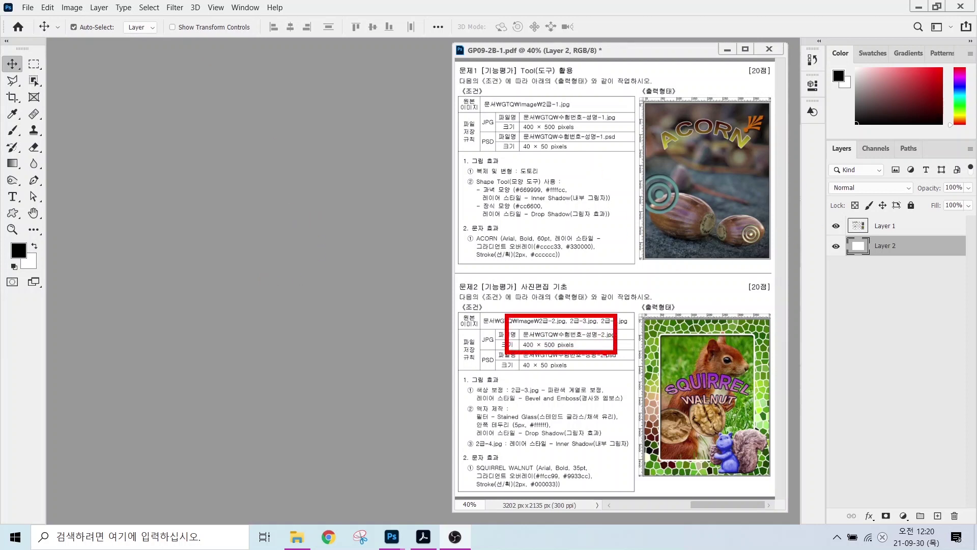
{"action": "key", "text": "Escape"}
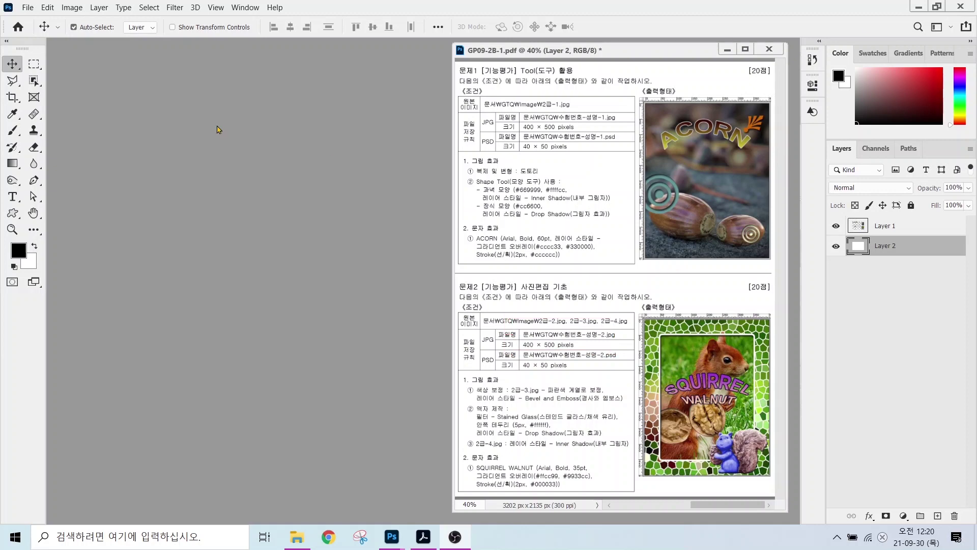
{"action": "left_click", "coordinate": [27, 11]}
{"action": "left_click", "coordinate": [40, 19]}
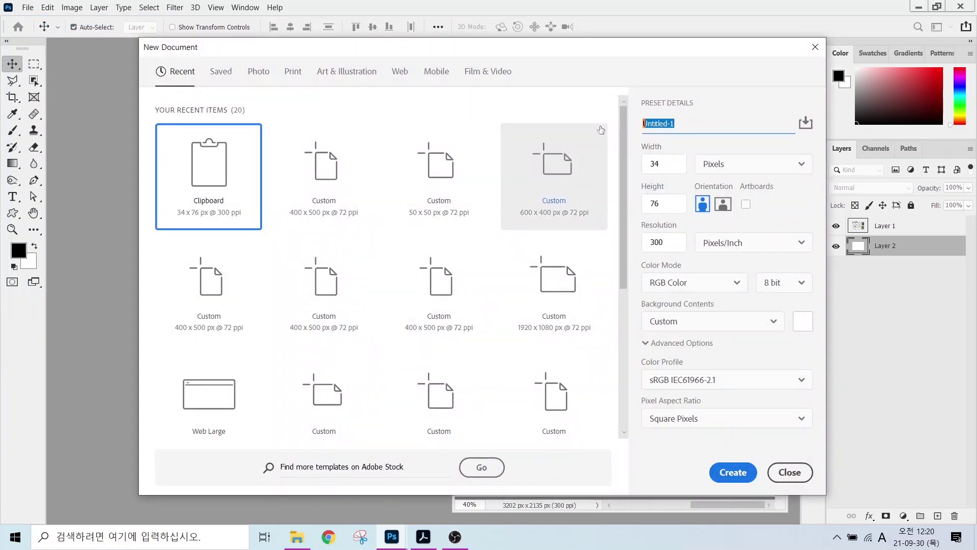
{"action": "type", "text": "12345"}
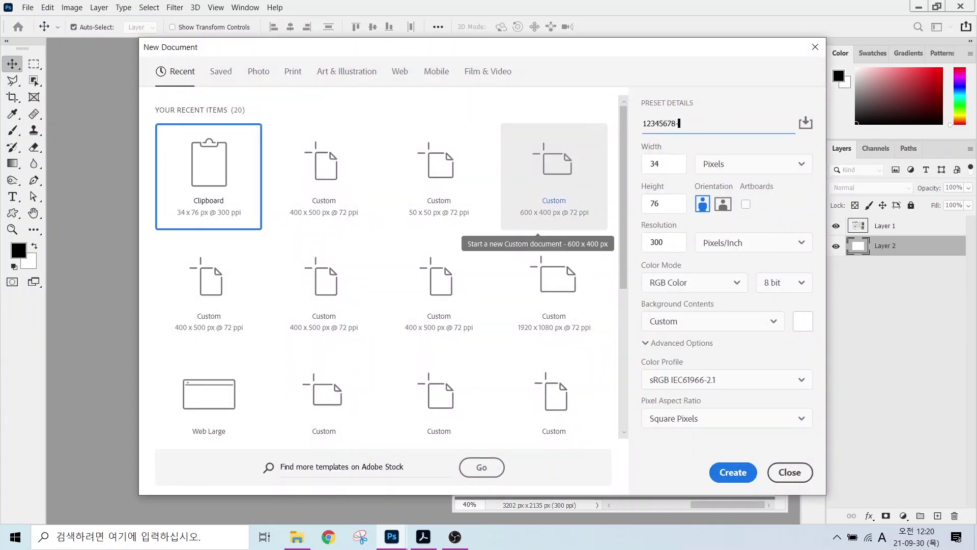
{"action": "type", "text": "678-"}
{"action": "key", "text": "Hangul"}
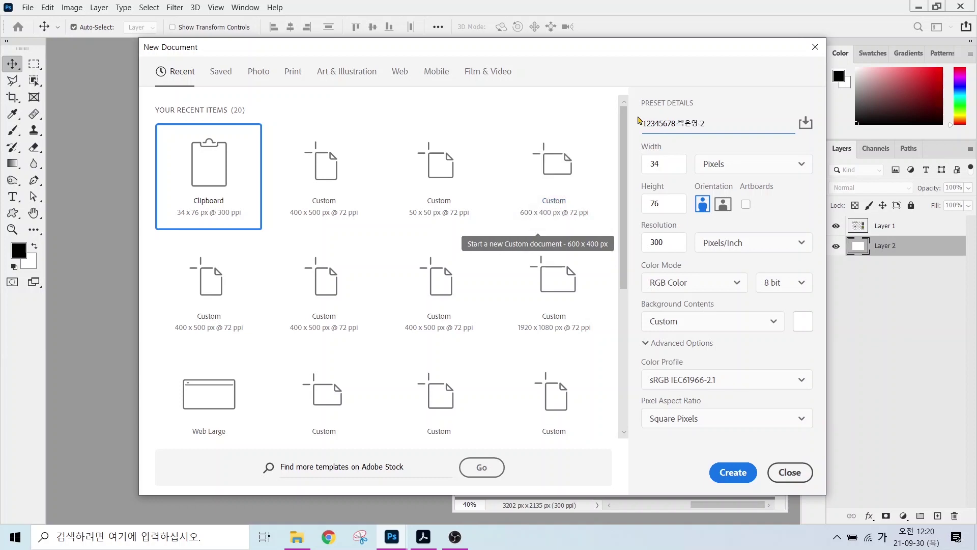
{"action": "left_click", "coordinate": [657, 168]}
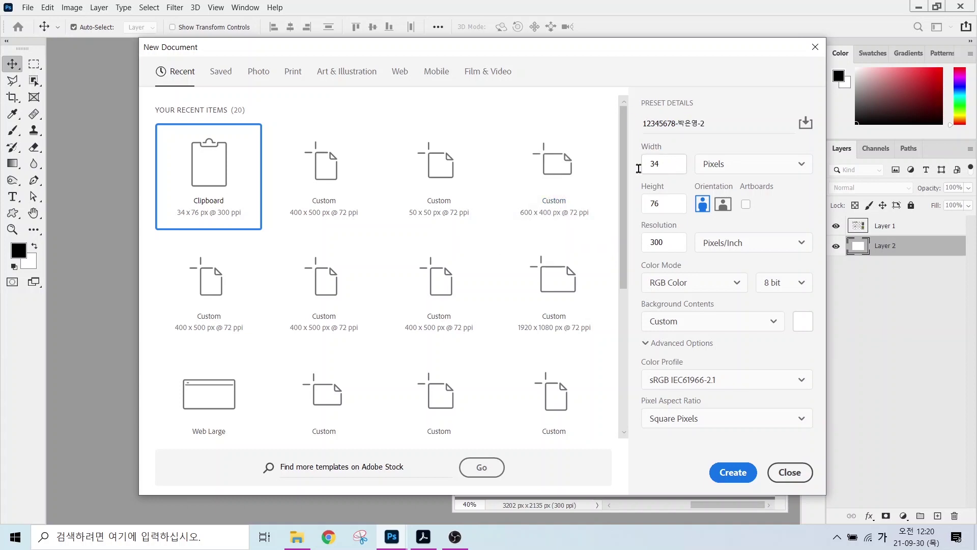
- Set the document to 400 × 500 px, 72 ppi, white background, and create it
{"action": "left_click_drag", "start_coordinate": [669, 163], "coordinate": [639, 166]}
{"action": "type", "text": "400"}
{"action": "key", "text": "Tab"}
{"action": "type", "text": "5"}
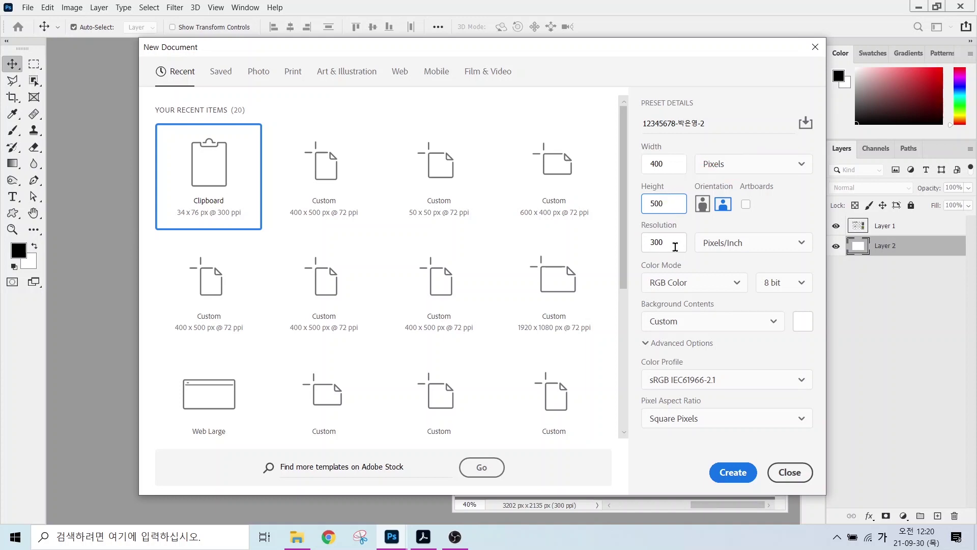
{"action": "left_click_drag", "start_coordinate": [674, 246], "coordinate": [642, 242]}
{"action": "type", "text": "72"}
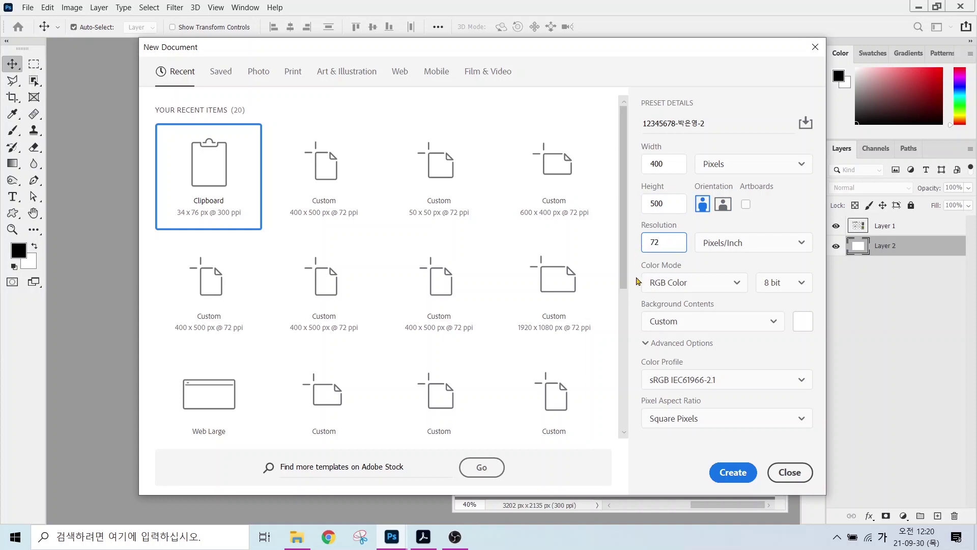
{"action": "left_click", "coordinate": [661, 321]}
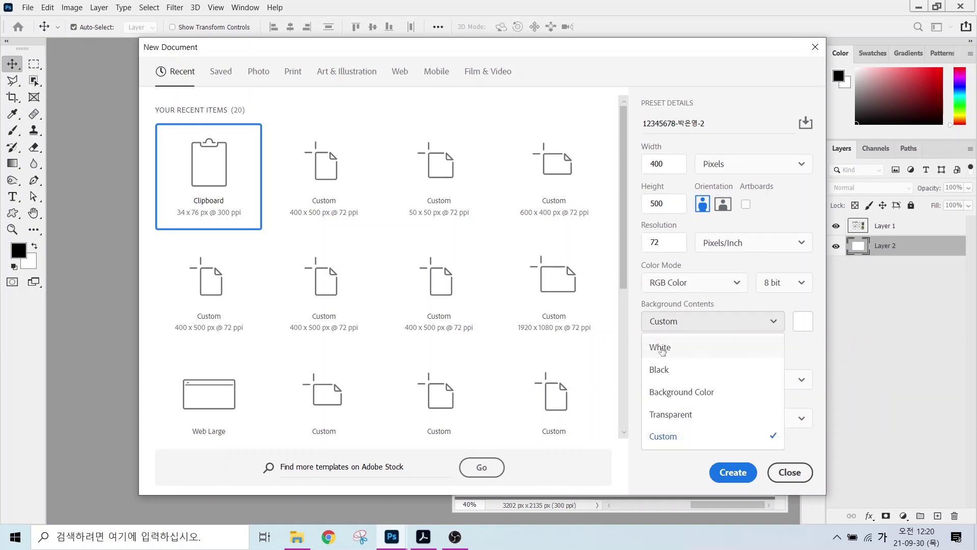
{"action": "left_click", "coordinate": [660, 348]}
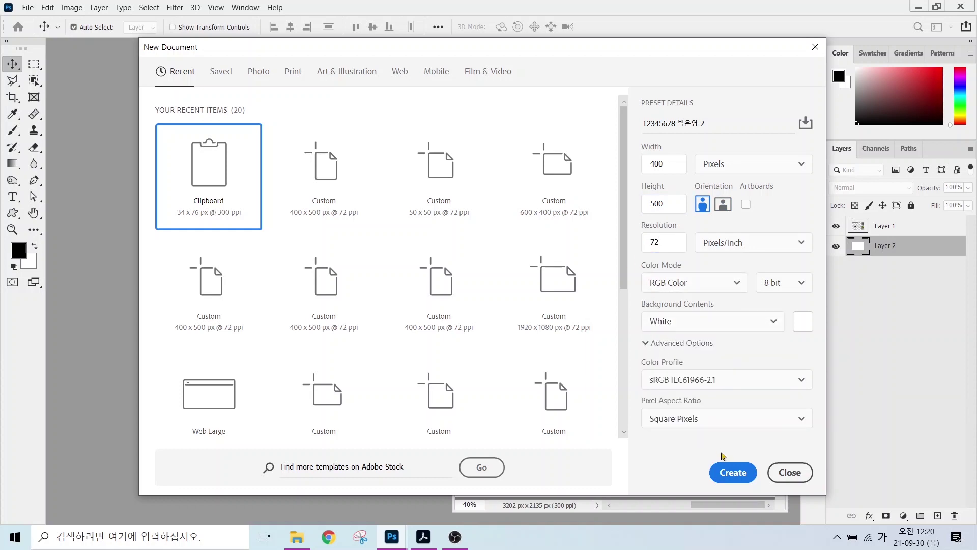
{"action": "left_click", "coordinate": [733, 471]}
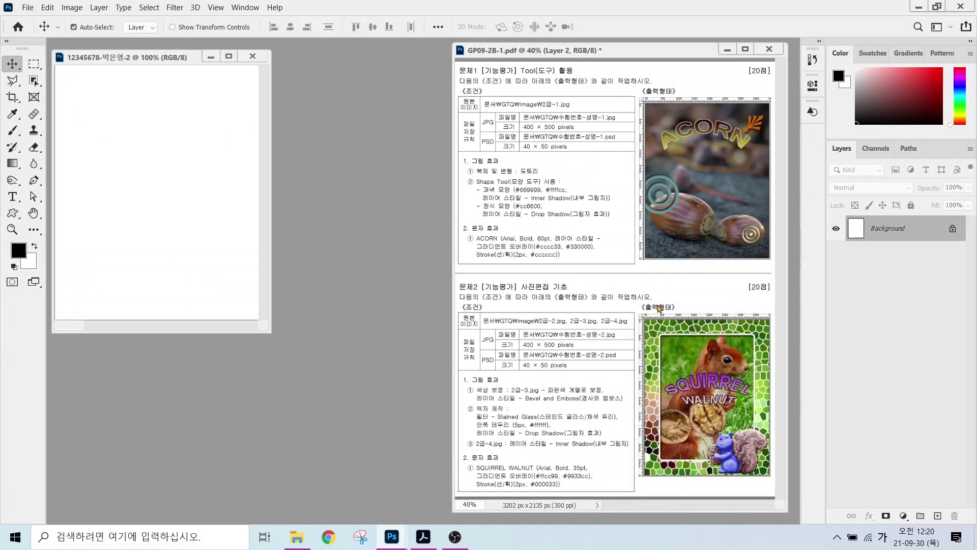
- Turn on the rulers and fit the blank canvas to the screen
{"action": "left_click", "coordinate": [215, 8]}
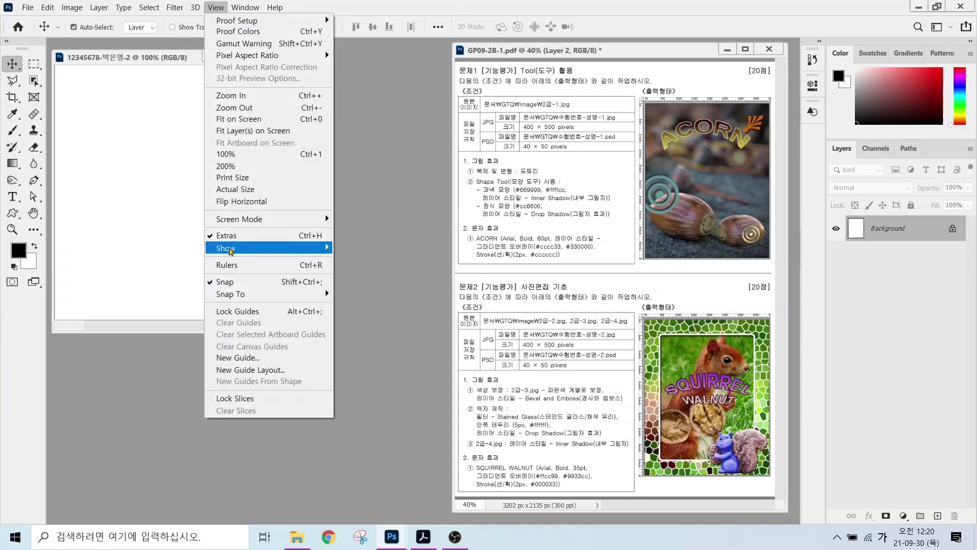
{"action": "left_click", "coordinate": [228, 265]}
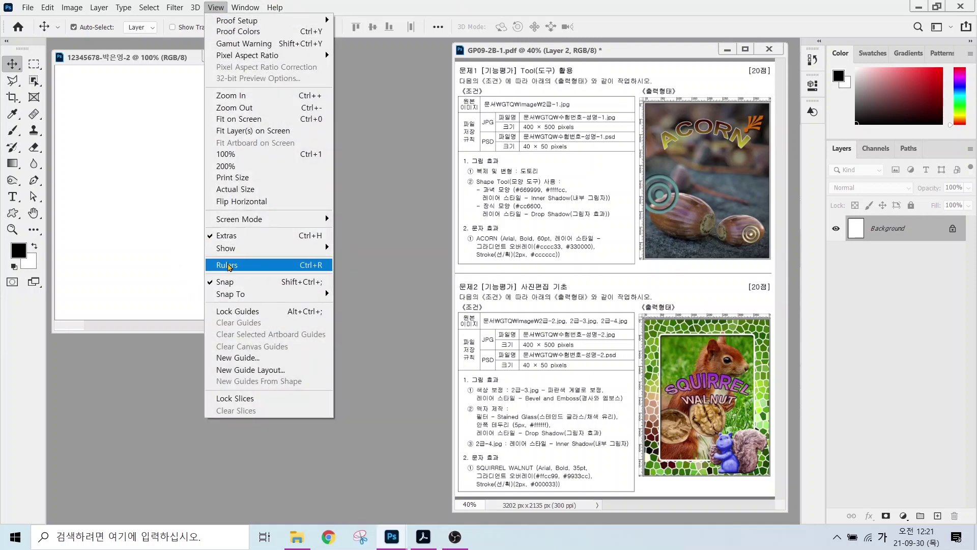
{"action": "double_click", "coordinate": [33, 213]}
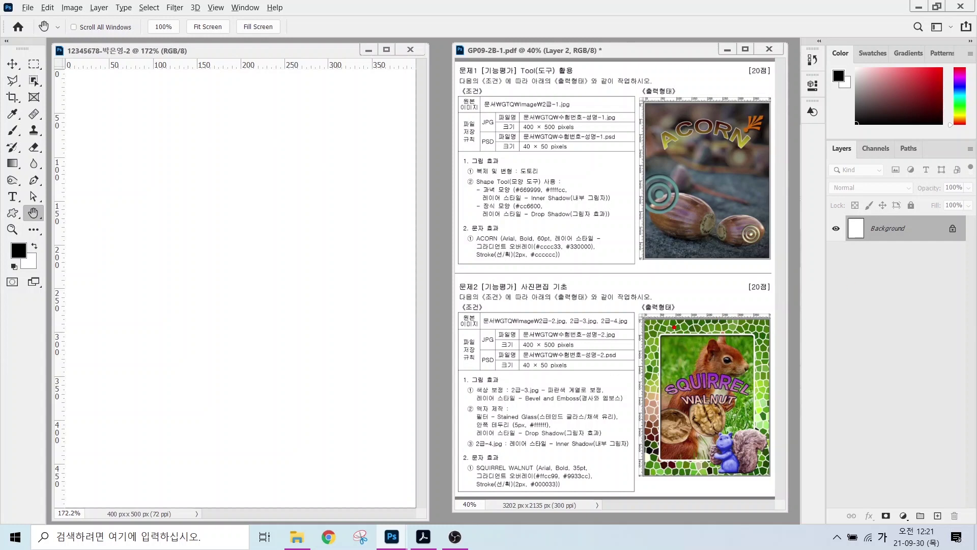
- Mark the JPG file name line and the frame borders on the sample sheet
{"action": "left_click_drag", "start_coordinate": [633, 335], "coordinate": [805, 336]}
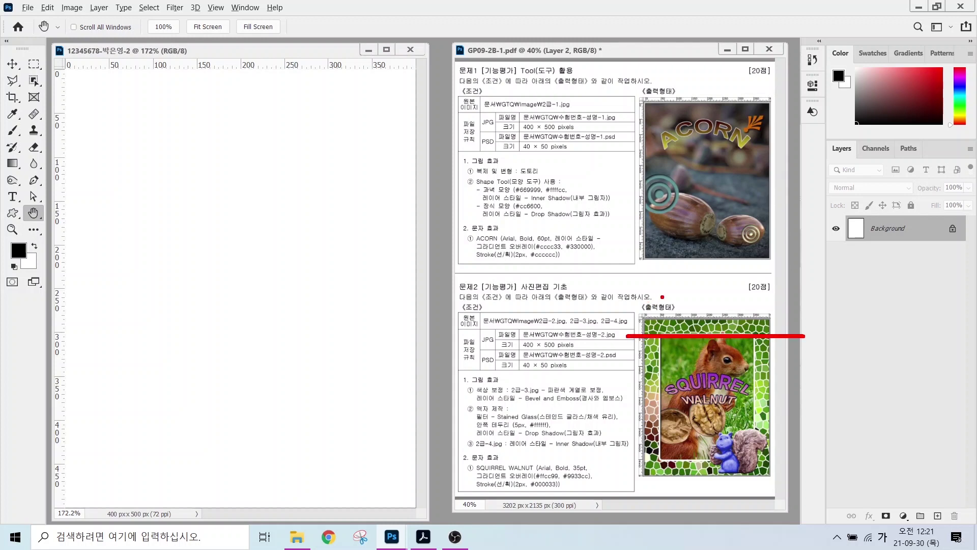
{"action": "left_click_drag", "start_coordinate": [662, 297], "coordinate": [662, 497]}
{"action": "left_click_drag", "start_coordinate": [623, 458], "coordinate": [800, 459]}
{"action": "left_click_drag", "start_coordinate": [753, 298], "coordinate": [755, 498]}
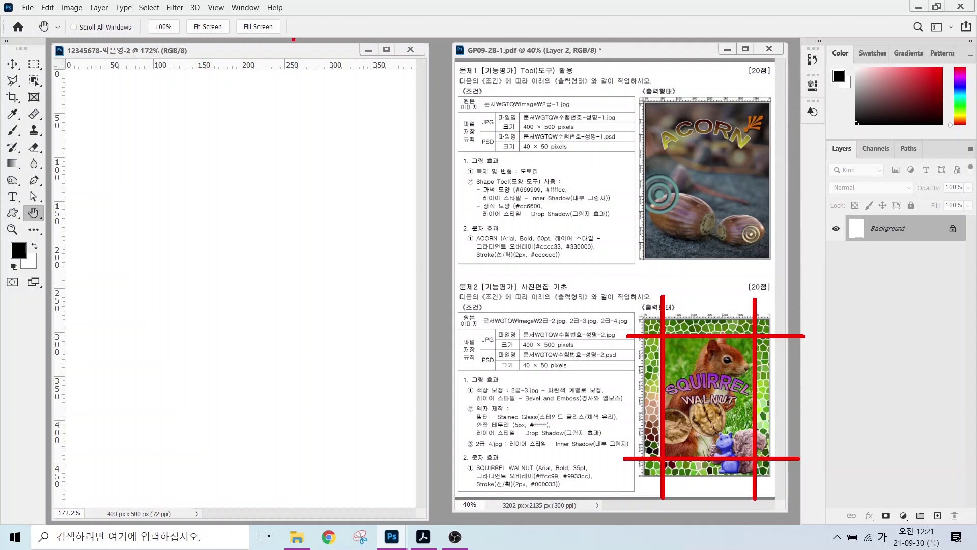
{"action": "key", "text": "Escape"}
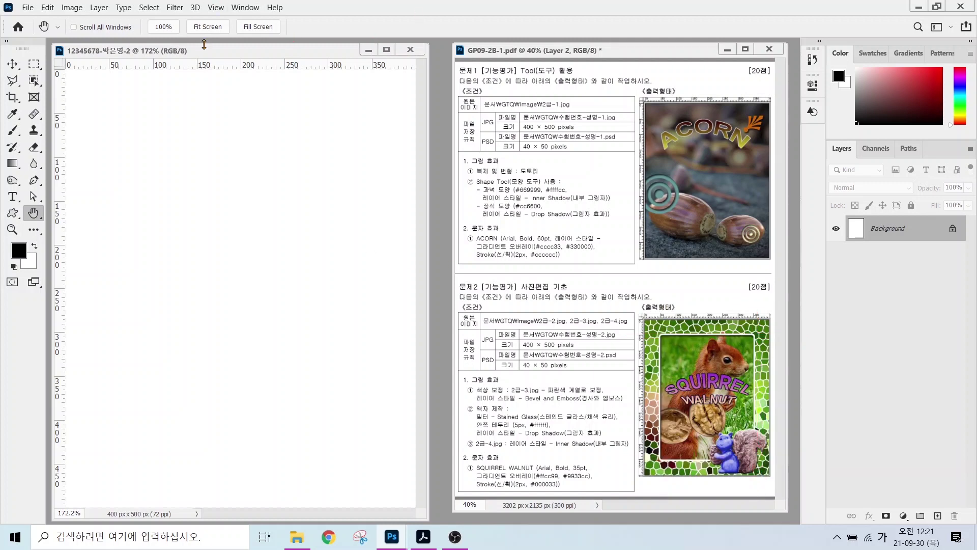
{"action": "left_click", "coordinate": [206, 67]}
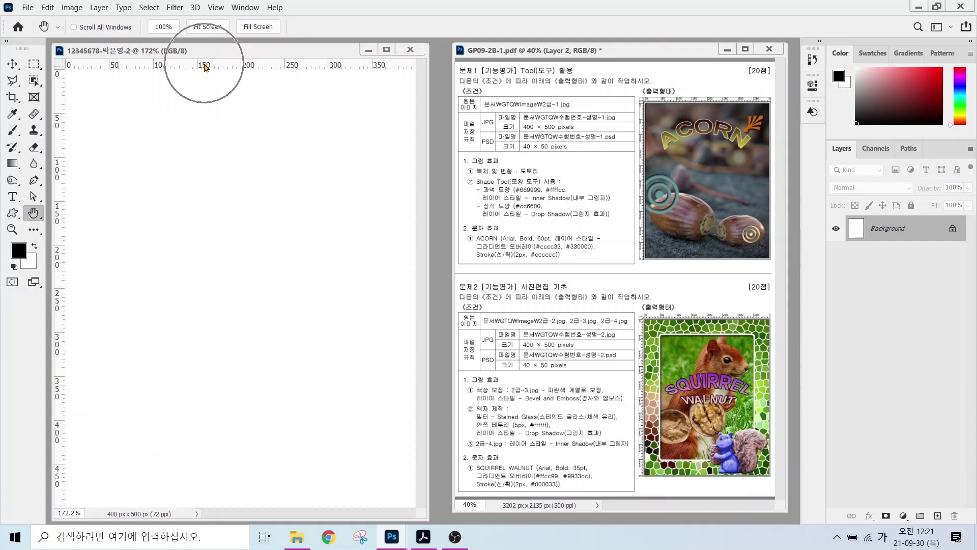
- Drag guides from the rulers near the canvas top, bottom and left edges
{"action": "left_click", "coordinate": [246, 69]}
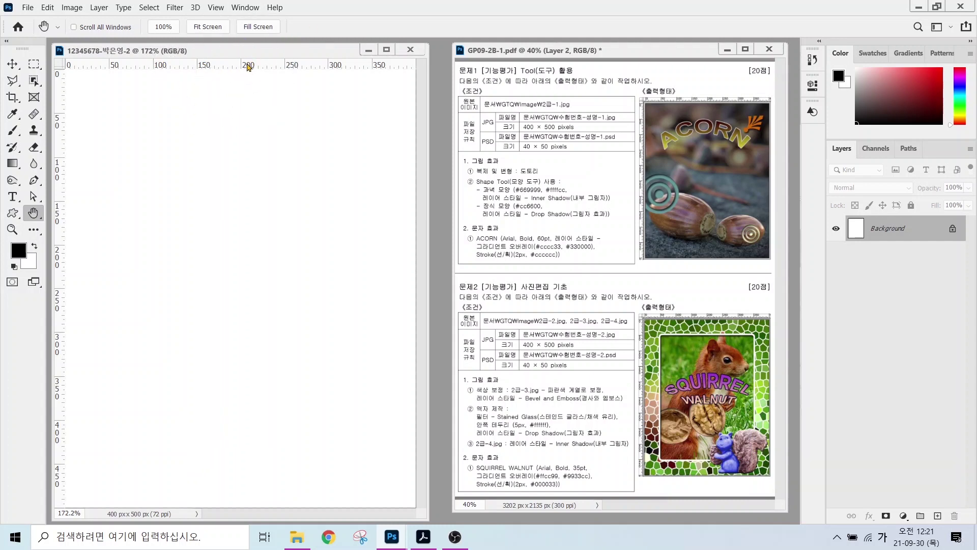
{"action": "left_click_drag", "start_coordinate": [250, 68], "coordinate": [221, 115]}
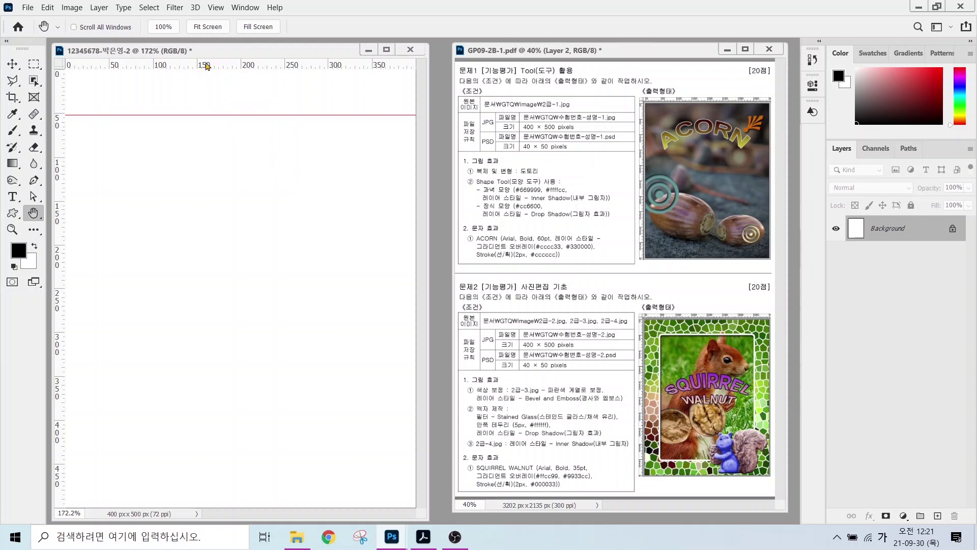
{"action": "left_click_drag", "start_coordinate": [206, 65], "coordinate": [184, 462]}
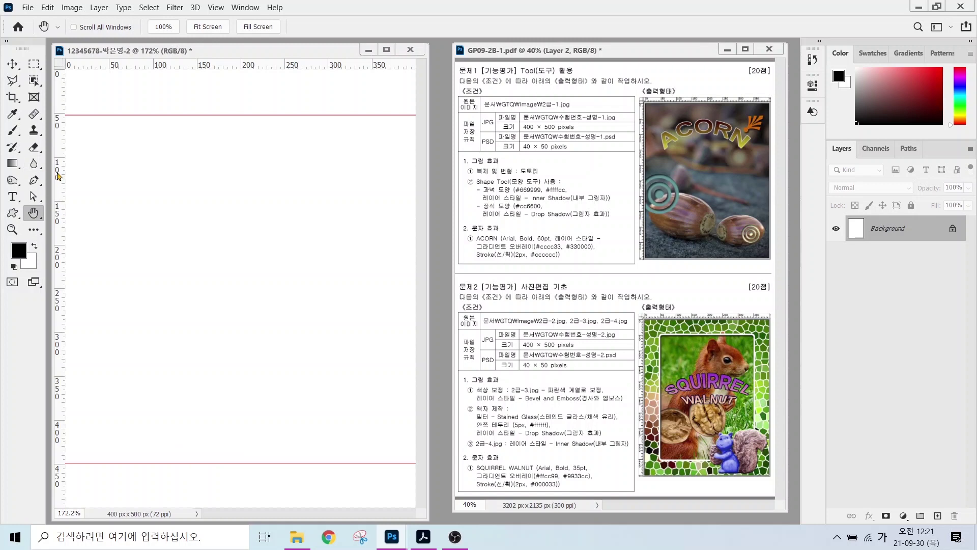
{"action": "left_click_drag", "start_coordinate": [59, 176], "coordinate": [371, 205]}
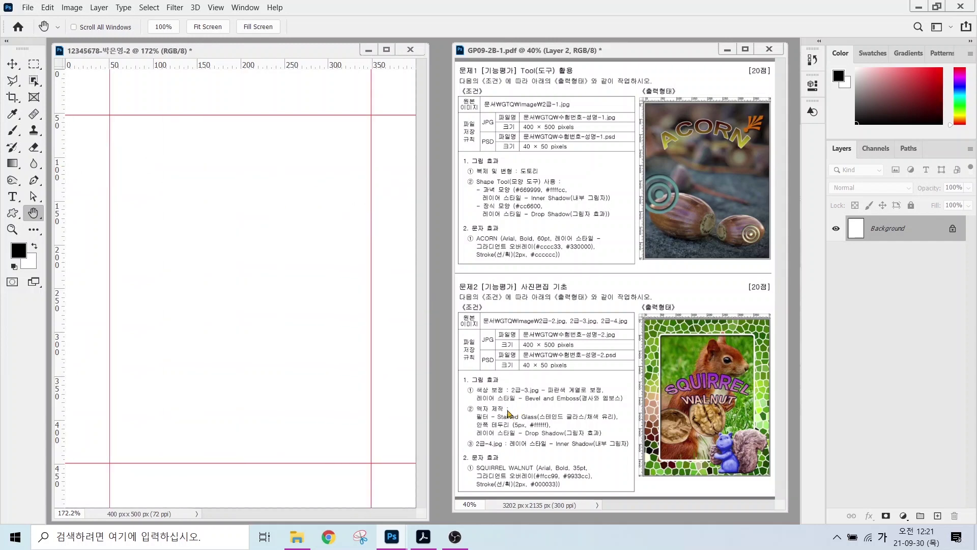
- Highlight the frame requirements, the squirrel and the walnut on the sample sheet
{"action": "mouse_move", "coordinate": [465, 395]}
{"action": "left_mouse_down"}
{"action": "mouse_move", "coordinate": [543, 428]}
{"action": "mouse_move", "coordinate": [625, 441]}
{"action": "left_mouse_up"}
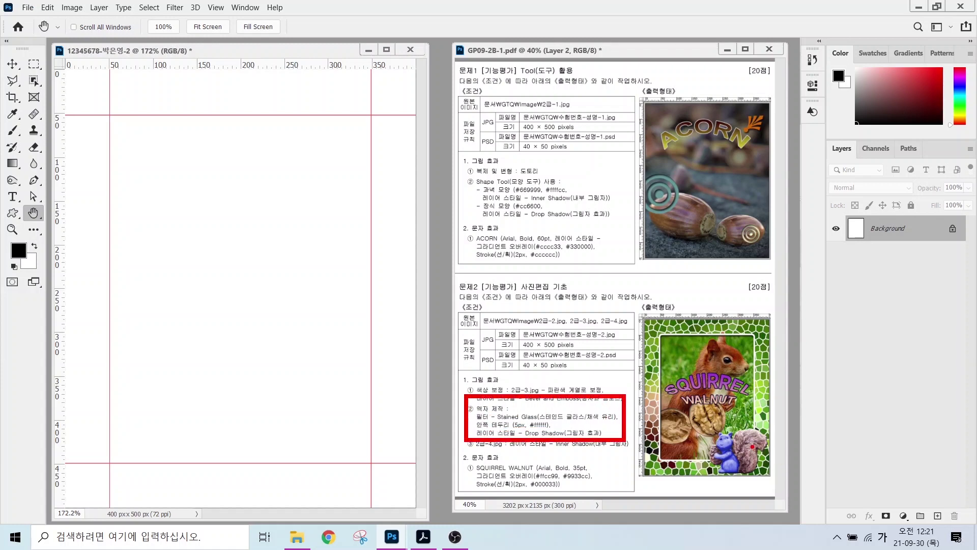
{"action": "left_click_drag", "start_coordinate": [758, 439], "coordinate": [829, 464]}
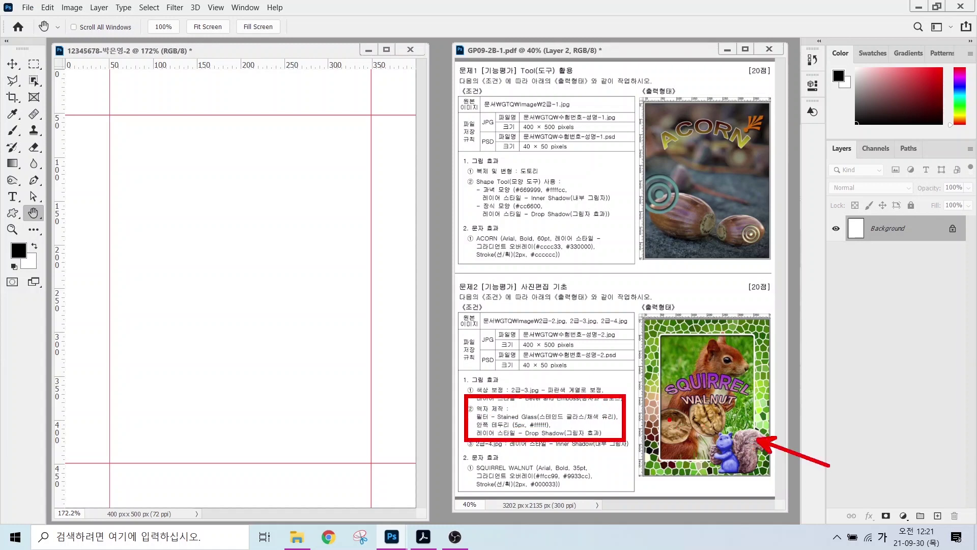
{"action": "left_click_drag", "start_coordinate": [669, 420], "coordinate": [618, 455]}
{"action": "key", "text": "Escape"}
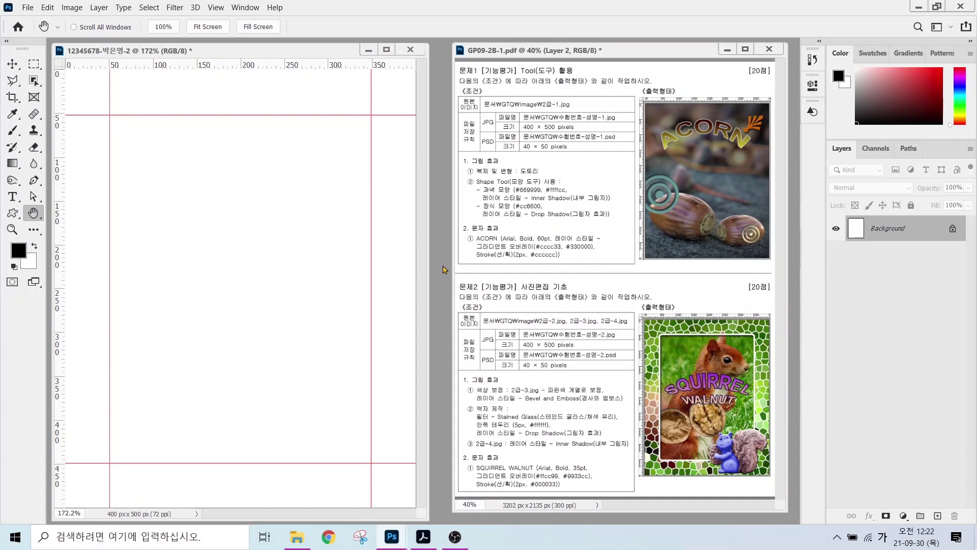
{"action": "key", "text": "ctrl"}
- Open the squirrel photo 2급-2.jpg from the image folder
{"action": "key", "text": "ctrl+o"}
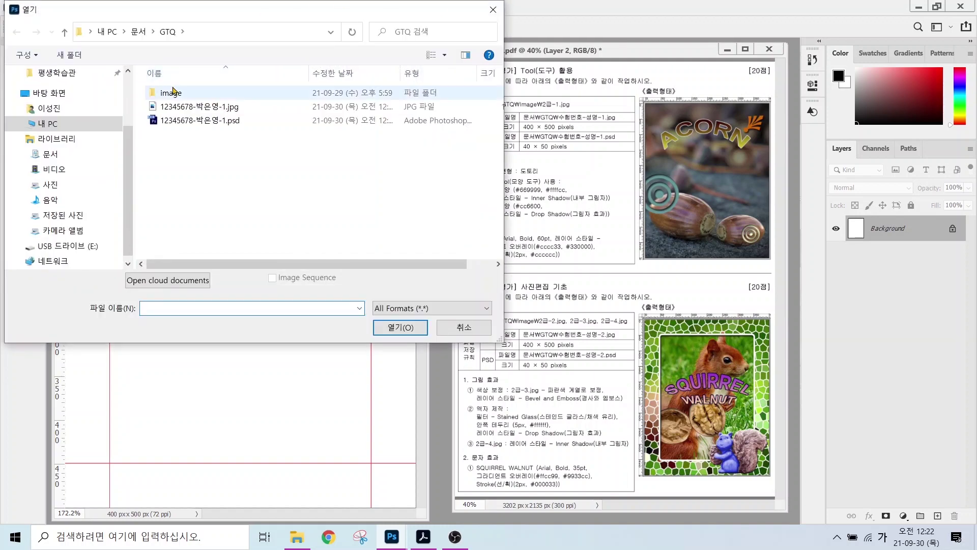
{"action": "left_click", "coordinate": [173, 94]}
{"action": "double_click", "coordinate": [173, 93]}
{"action": "left_click", "coordinate": [246, 102]}
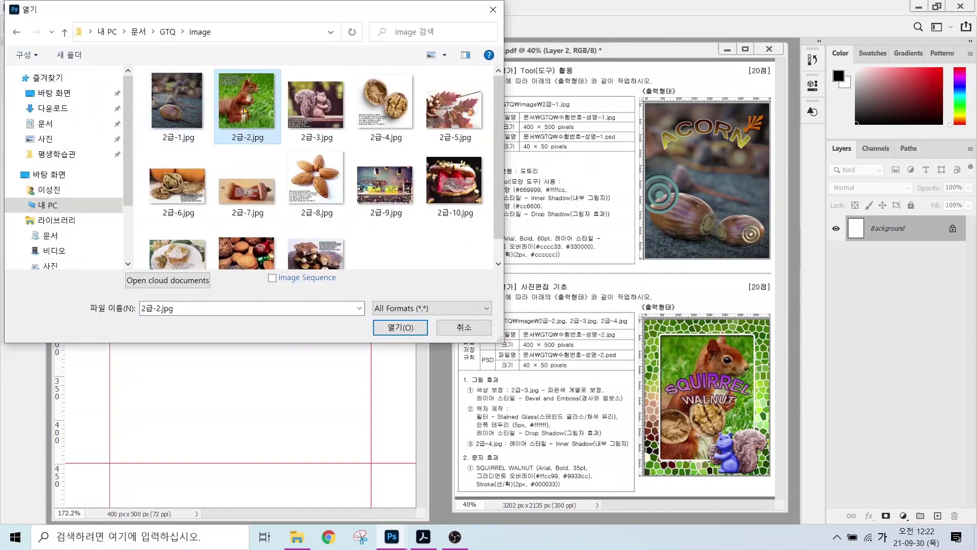
{"action": "left_click", "coordinate": [395, 328]}
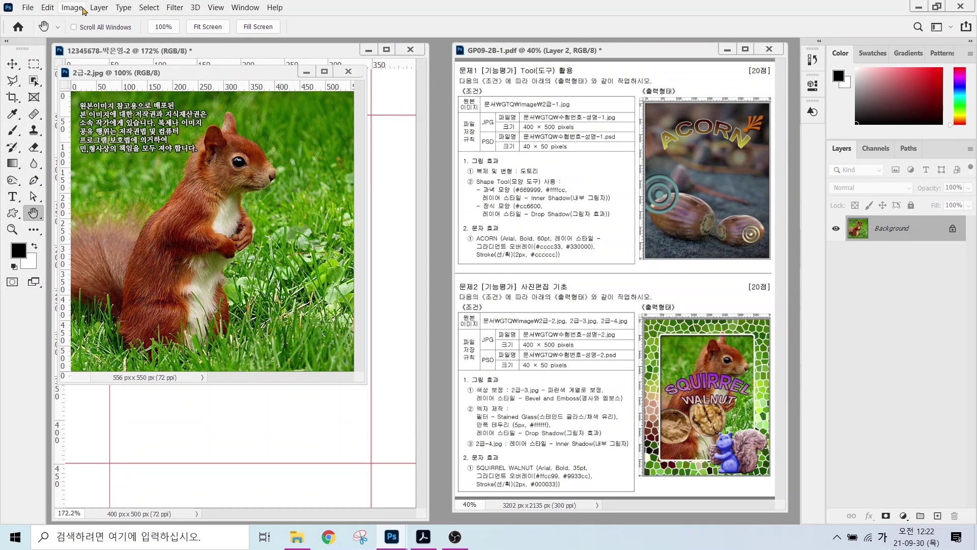
- Resize the photo to 500 px tall (505 × 500) and move its window right
{"action": "left_click", "coordinate": [72, 8]}
{"action": "left_click", "coordinate": [87, 97]}
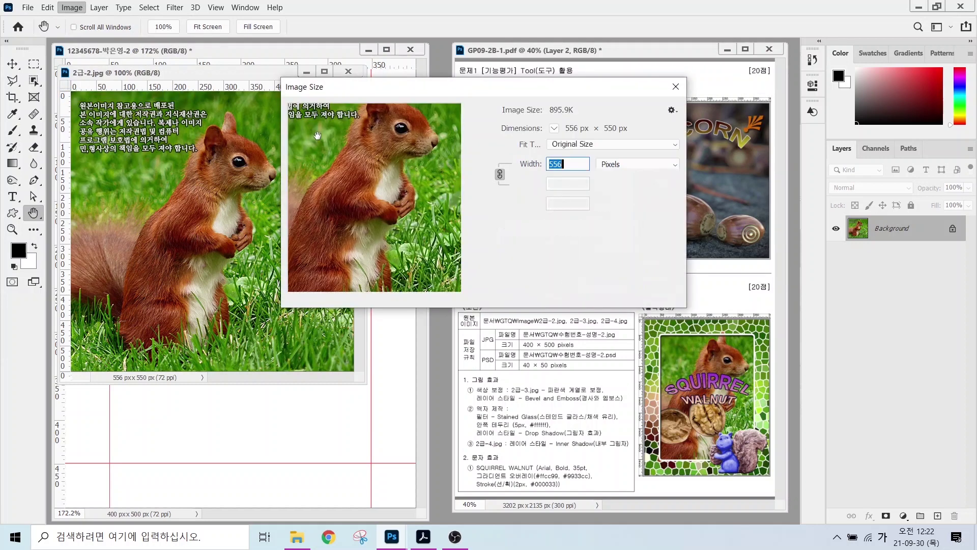
{"action": "left_click", "coordinate": [572, 184]}
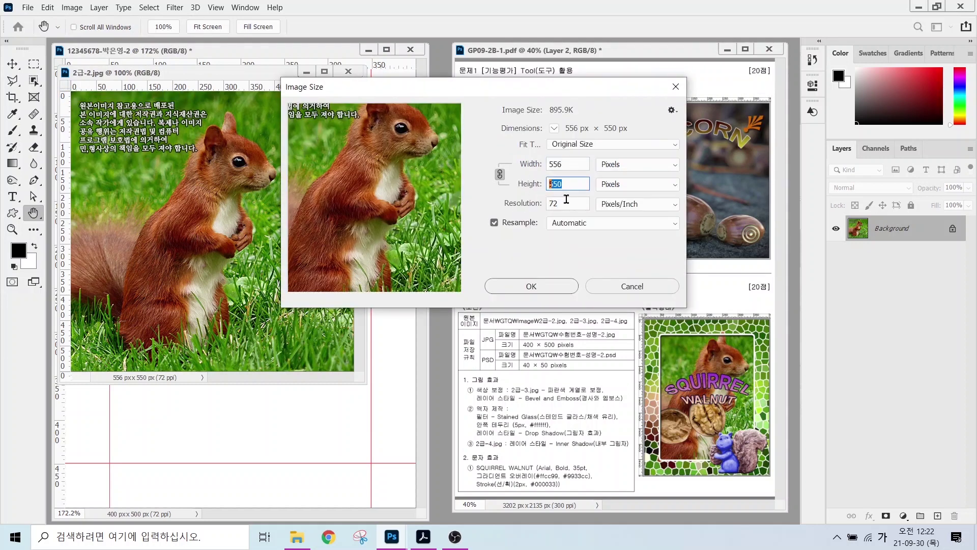
{"action": "type", "text": "500"}
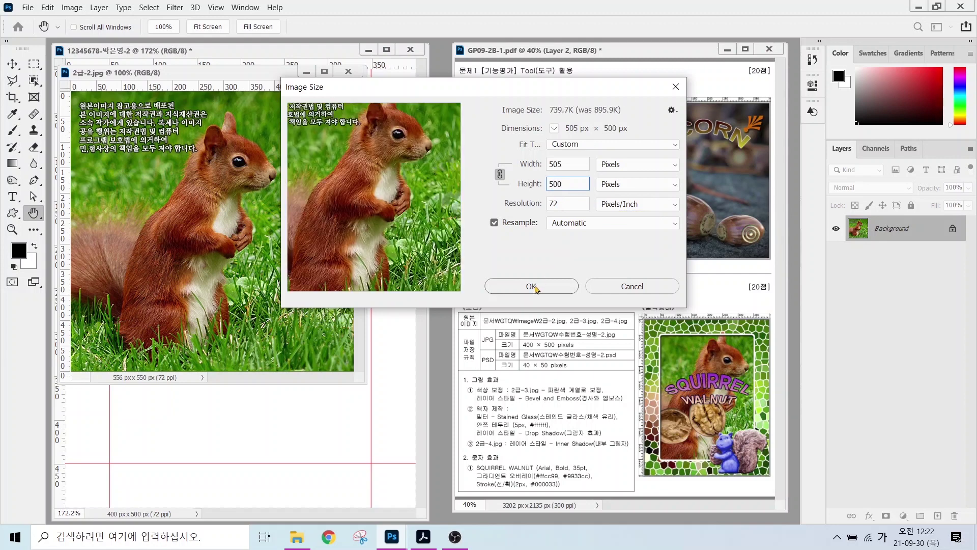
{"action": "left_click", "coordinate": [531, 286]}
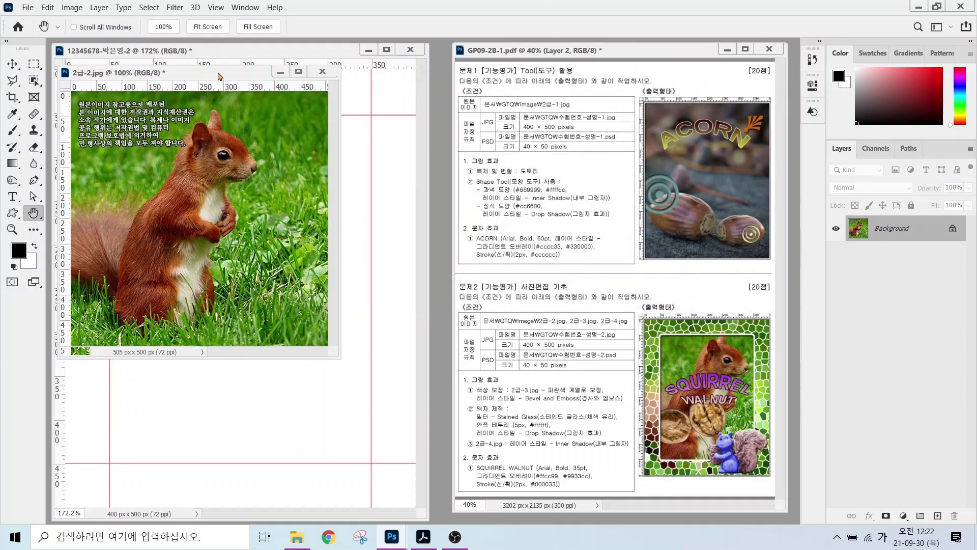
{"action": "left_click_drag", "start_coordinate": [221, 76], "coordinate": [430, 115]}
- Drag the squirrel photo into the canvas and close 2급-2.jpg without saving
{"action": "left_click", "coordinate": [20, 67]}
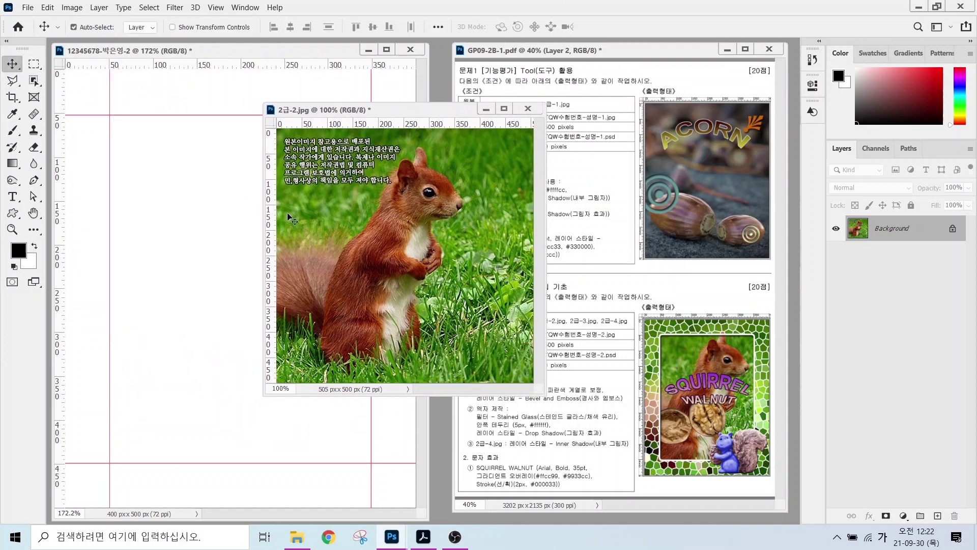
{"action": "left_click_drag", "start_coordinate": [354, 230], "coordinate": [238, 258]}
{"action": "left_click", "coordinate": [528, 109]}
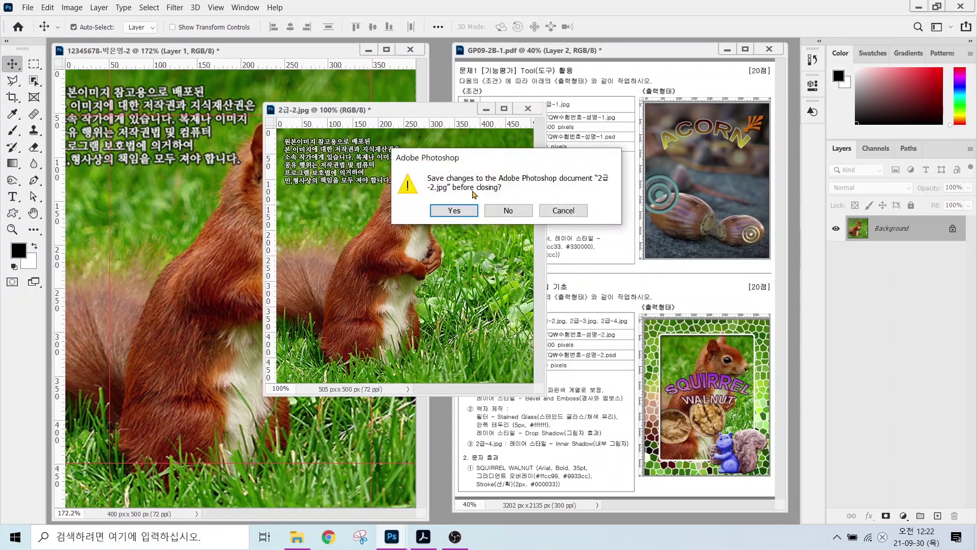
{"action": "left_click", "coordinate": [506, 210]}
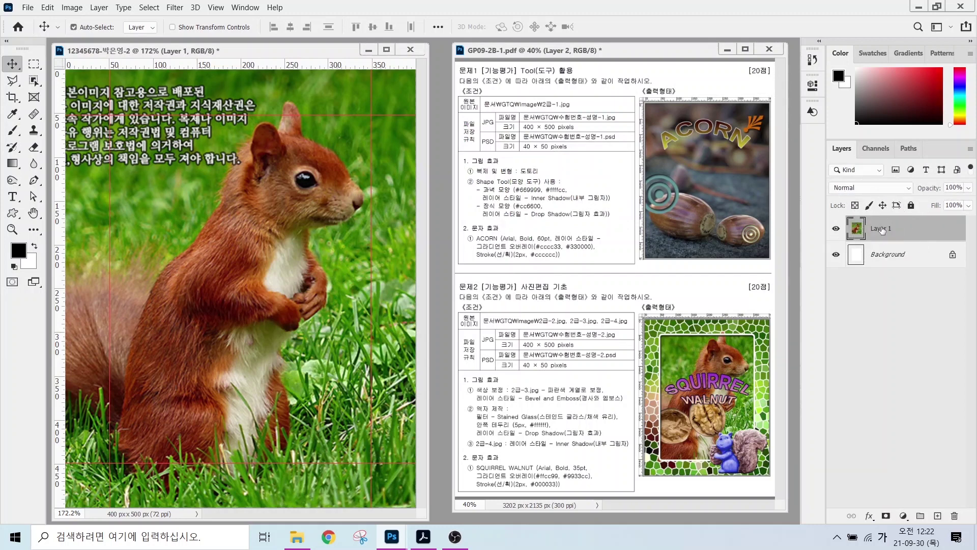
- Rename the new Layer 1 to 2-2
{"action": "double_click", "coordinate": [881, 229]}
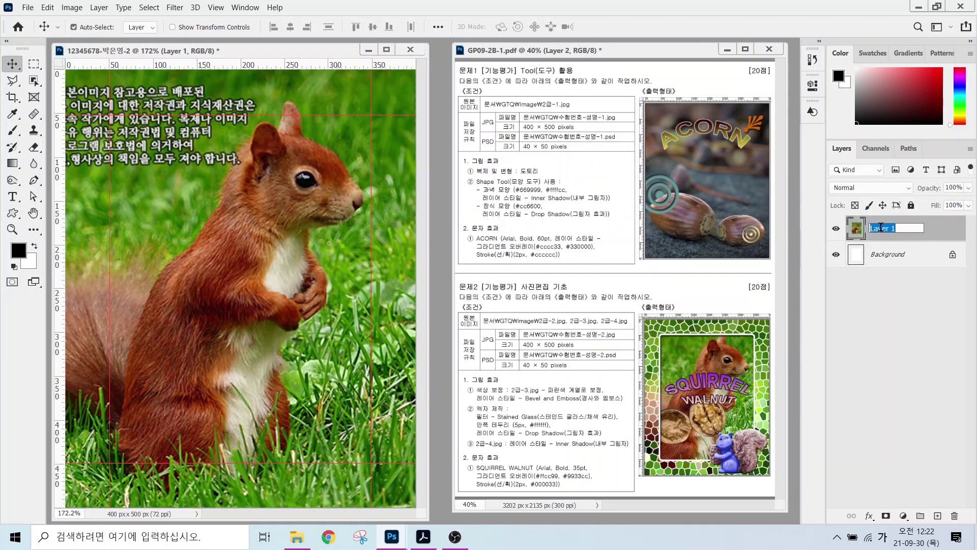
{"action": "type", "text": "2-2"}
{"action": "key", "text": "Return"}
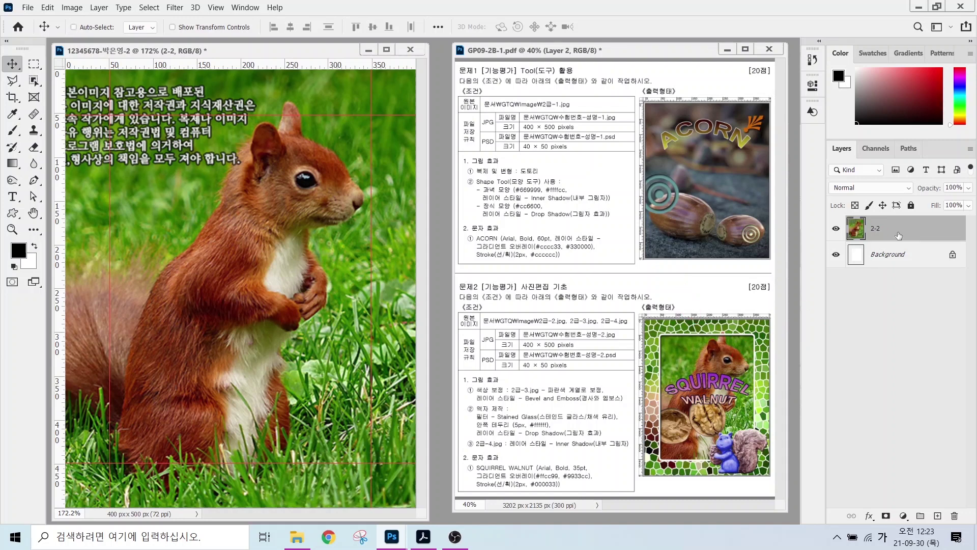
- Duplicate the 2-2 layer and rename the copy 액자
{"action": "key", "text": "ctrl+j"}
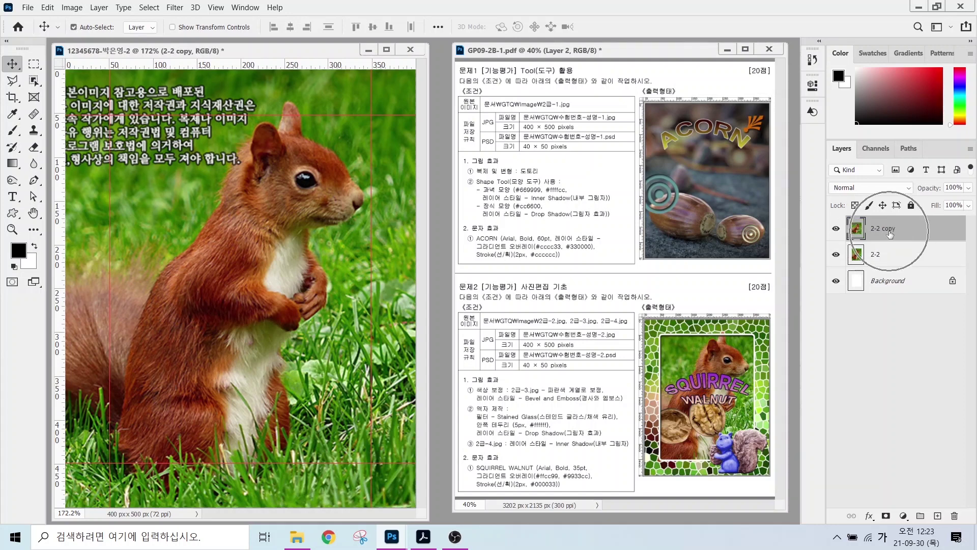
{"action": "key", "text": "ctrl"}
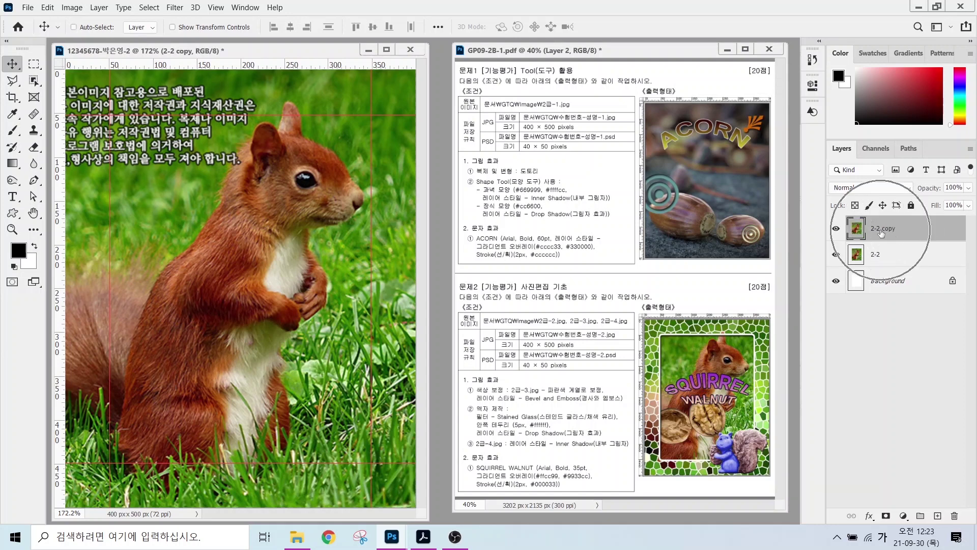
{"action": "key", "text": "ctrl"}
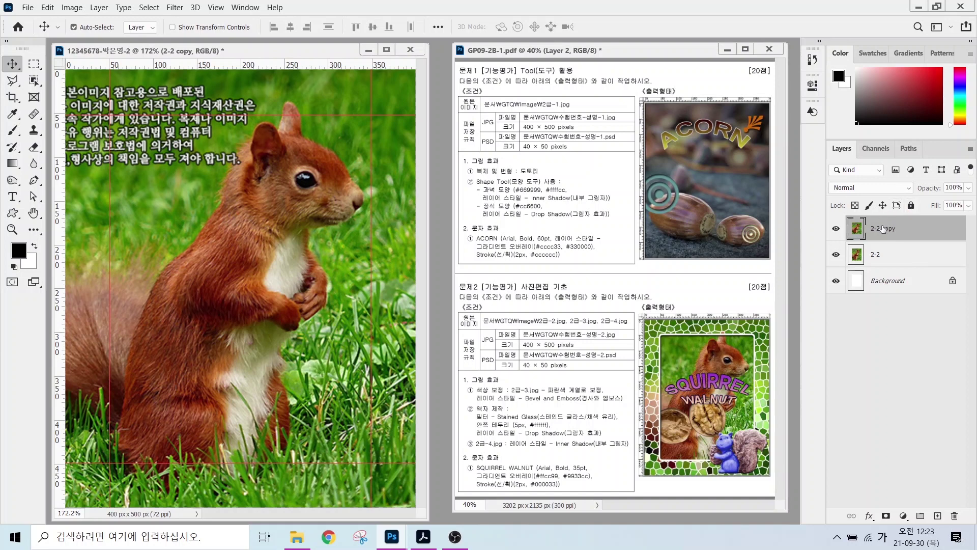
{"action": "double_click", "coordinate": [882, 229]}
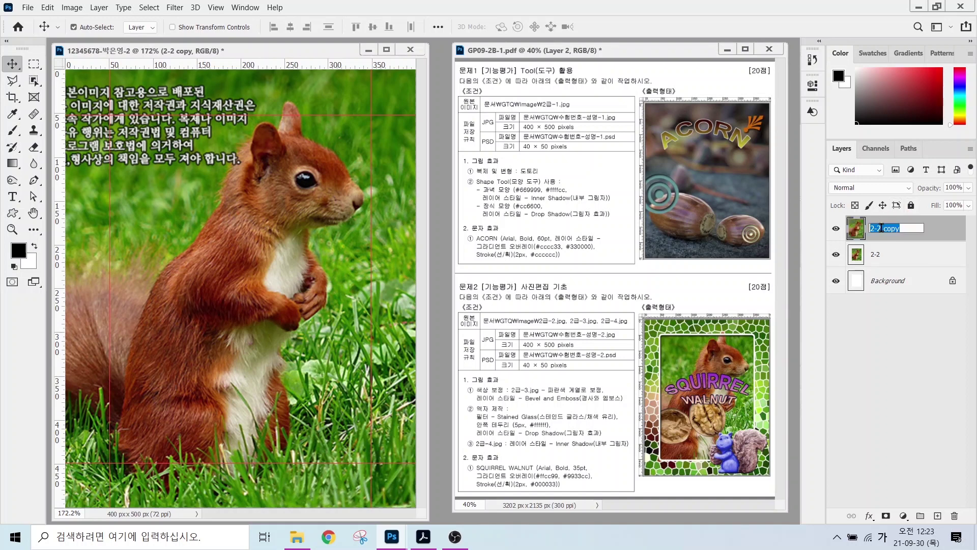
{"action": "type", "text": "ㄴ"}
{"action": "type", "text": "자"}
{"action": "key", "text": "Return"}
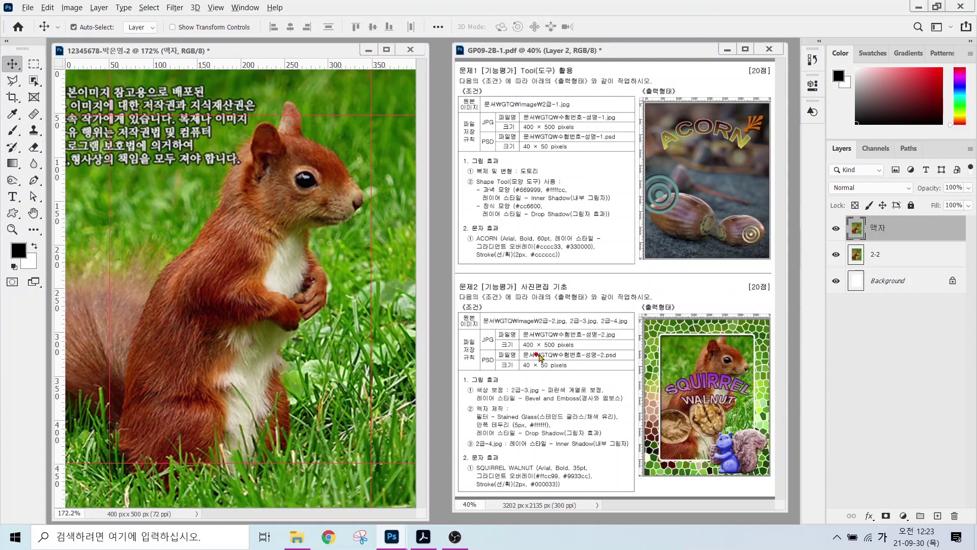
- Preview Stained Glass in the Filter Gallery, then close it without applying
{"action": "left_click_drag", "start_coordinate": [520, 415], "coordinate": [560, 373]}
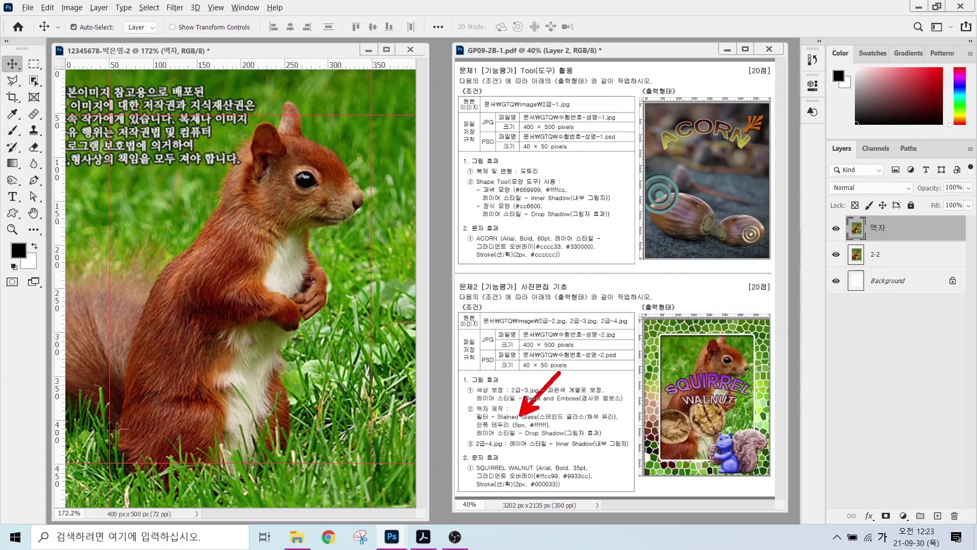
{"action": "left_click_drag", "start_coordinate": [542, 424], "coordinate": [600, 423]}
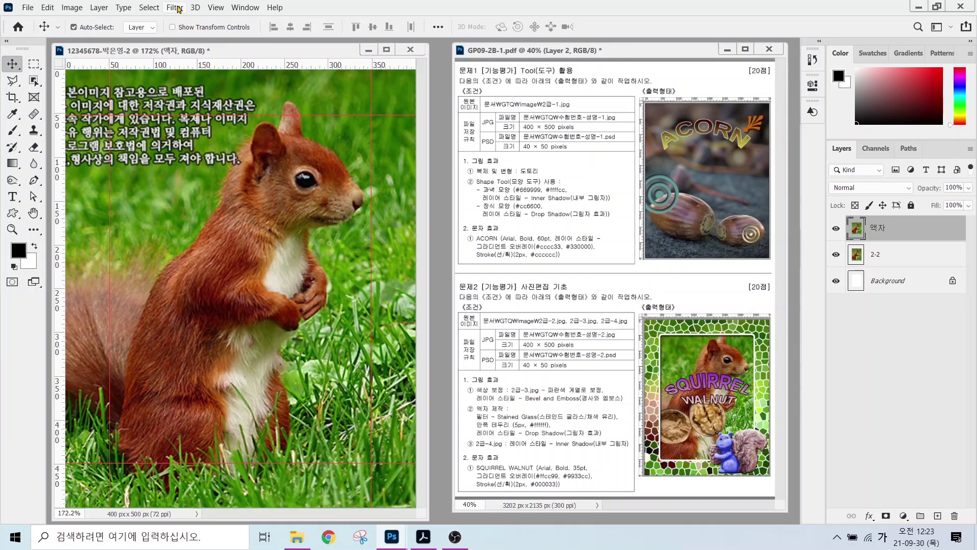
{"action": "left_click", "coordinate": [175, 8]}
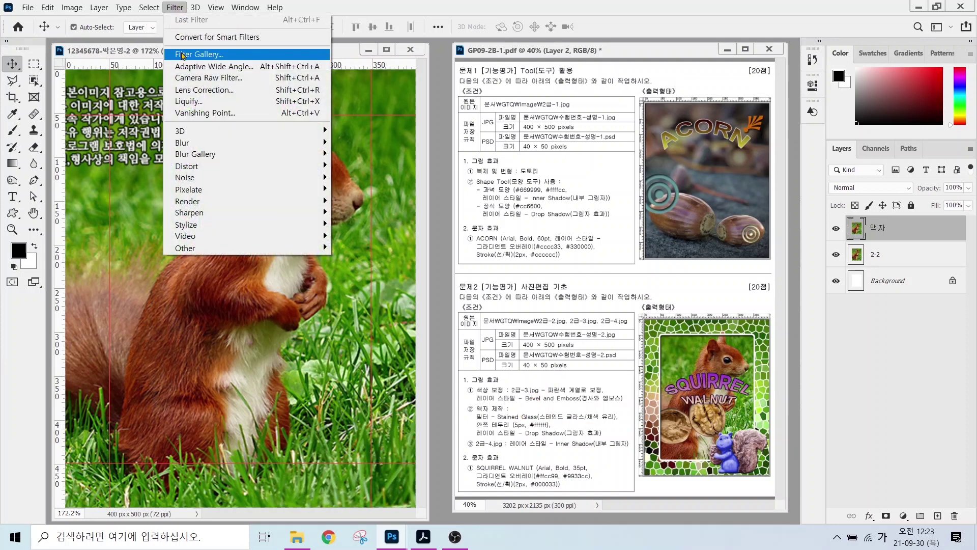
{"action": "left_click", "coordinate": [181, 54]}
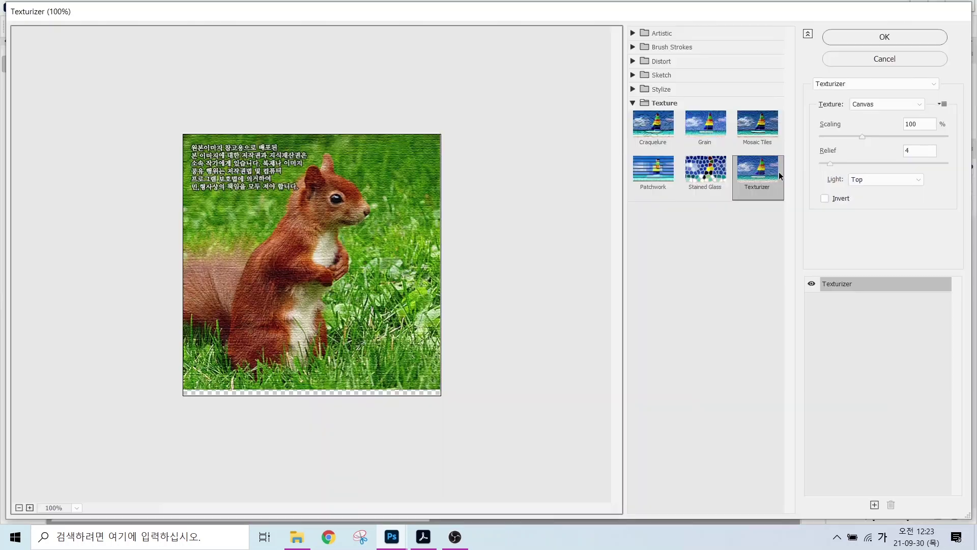
{"action": "left_click", "coordinate": [702, 175]}
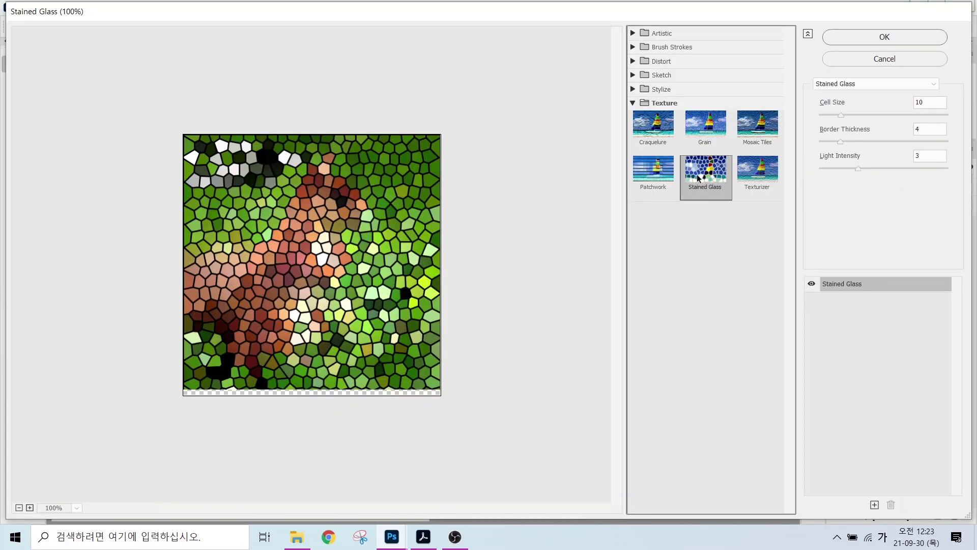
{"action": "key", "text": "alt"}
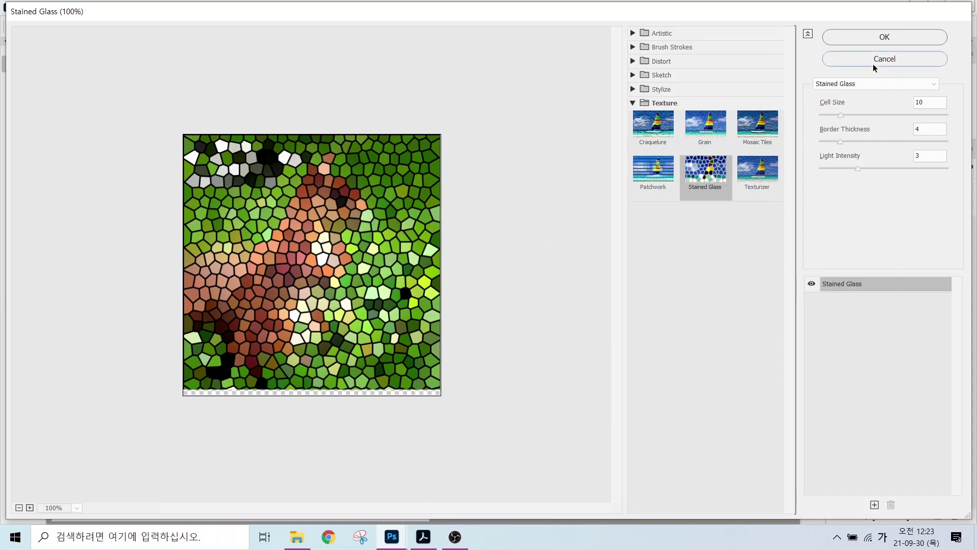
{"action": "left_click", "coordinate": [872, 63]}
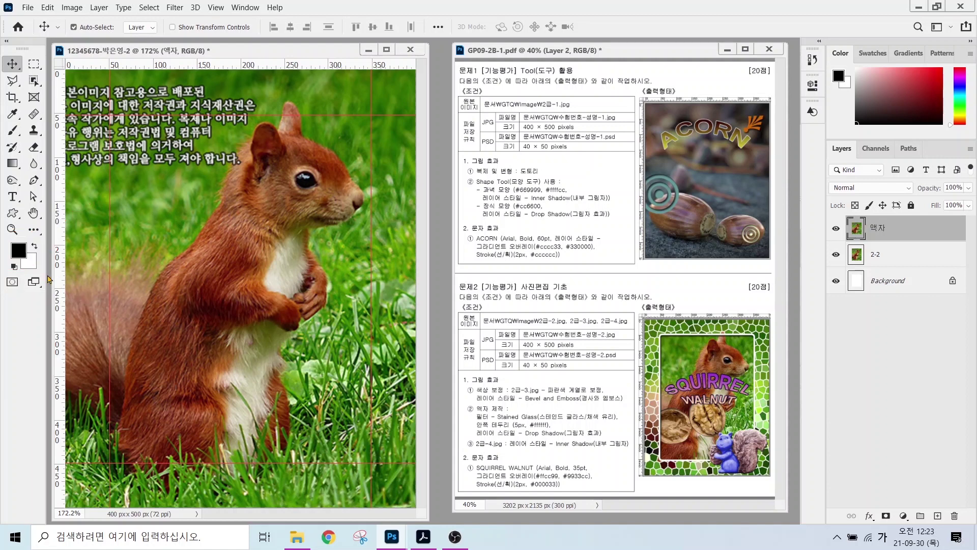
- Set the foreground colour to white (#ffffff)
{"action": "left_click", "coordinate": [20, 251]}
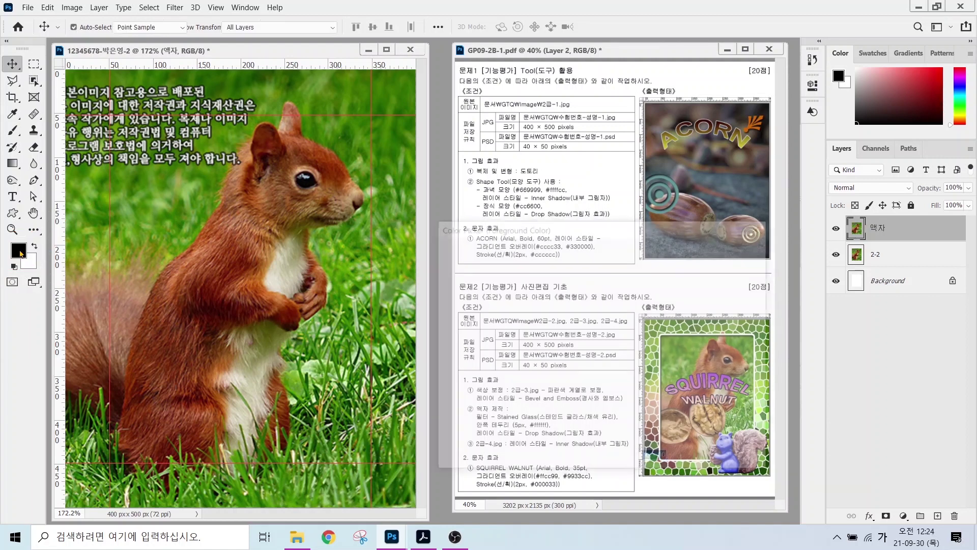
{"action": "left_click", "coordinate": [436, 261]}
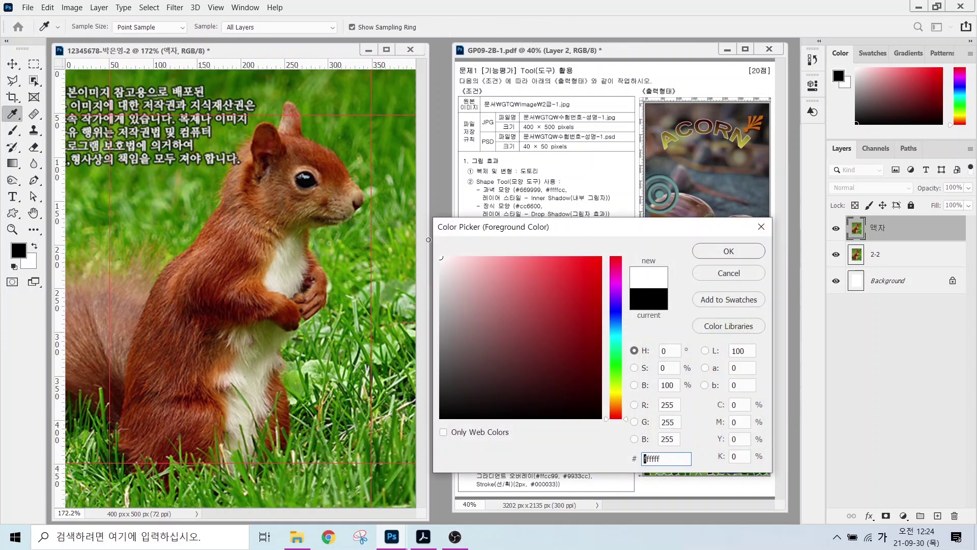
{"action": "left_click", "coordinate": [728, 251]}
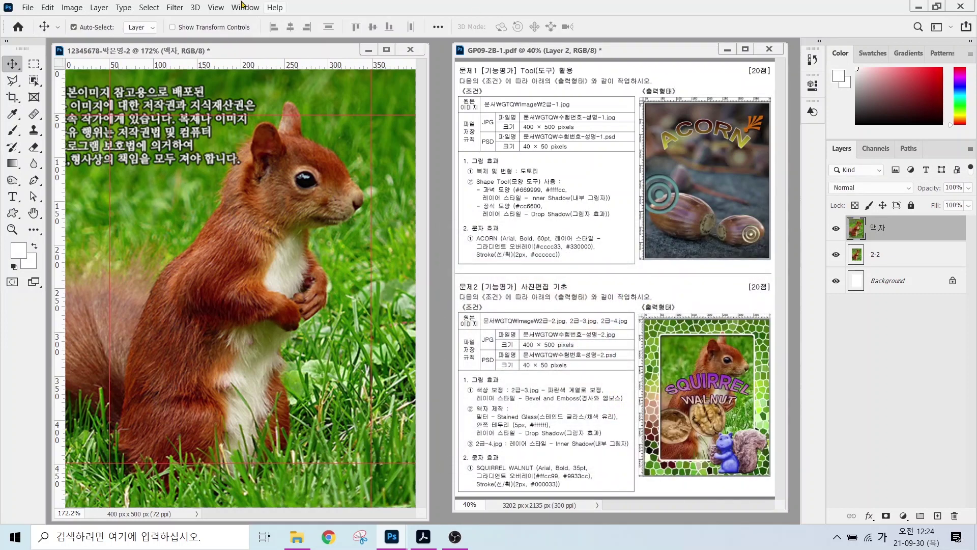
- Apply Stained Glass (cell size 10, border 4, light 3) to the 액자 layer
{"action": "left_click", "coordinate": [178, 8]}
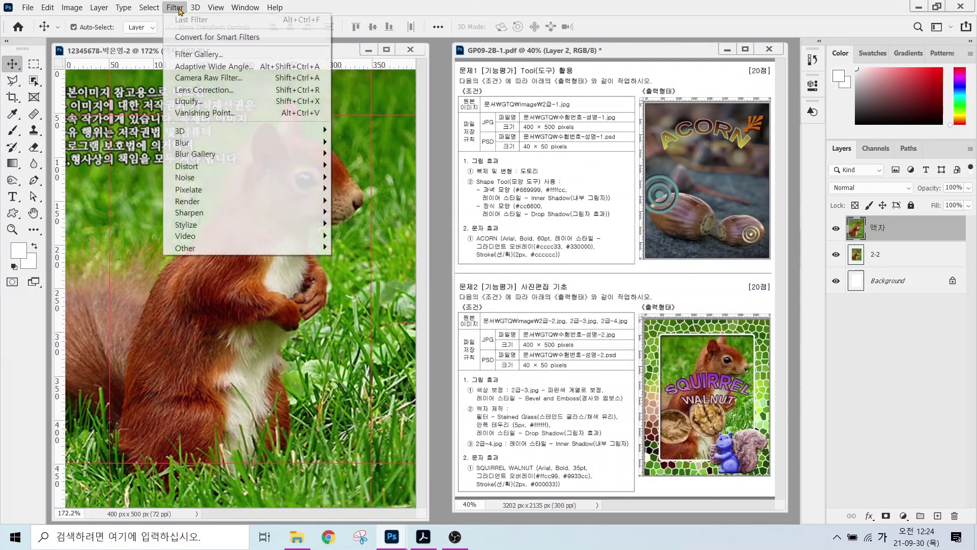
{"action": "left_click", "coordinate": [193, 54]}
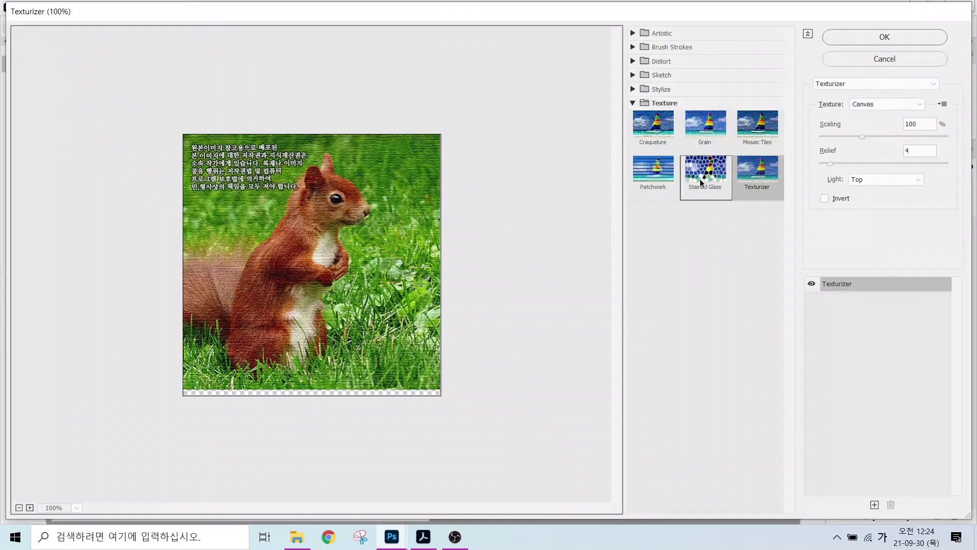
{"action": "left_click", "coordinate": [700, 178]}
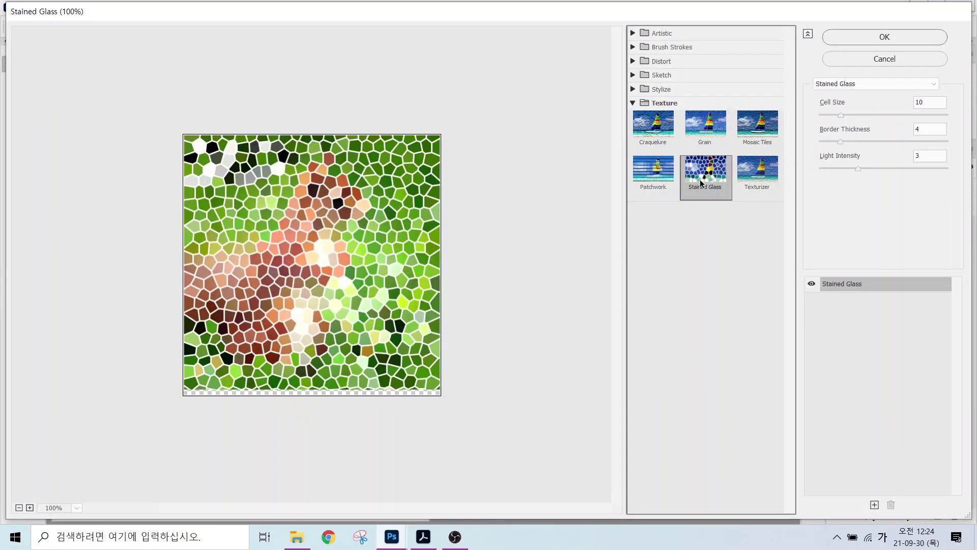
{"action": "key", "text": "alt"}
{"action": "left_click", "coordinate": [881, 37]}
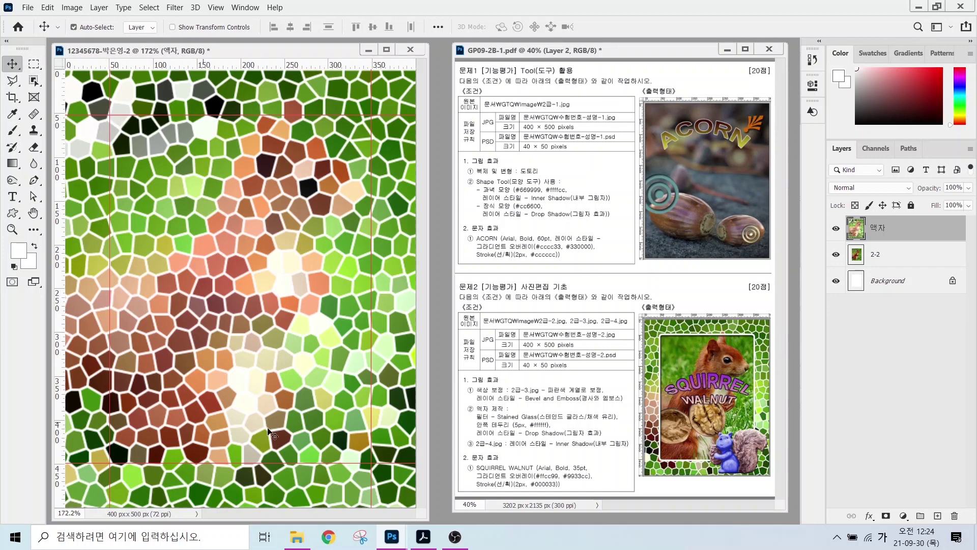
- Select the inner rectangle, smooth it by radius 5, and delete the stained glass inside
{"action": "left_click", "coordinate": [35, 67]}
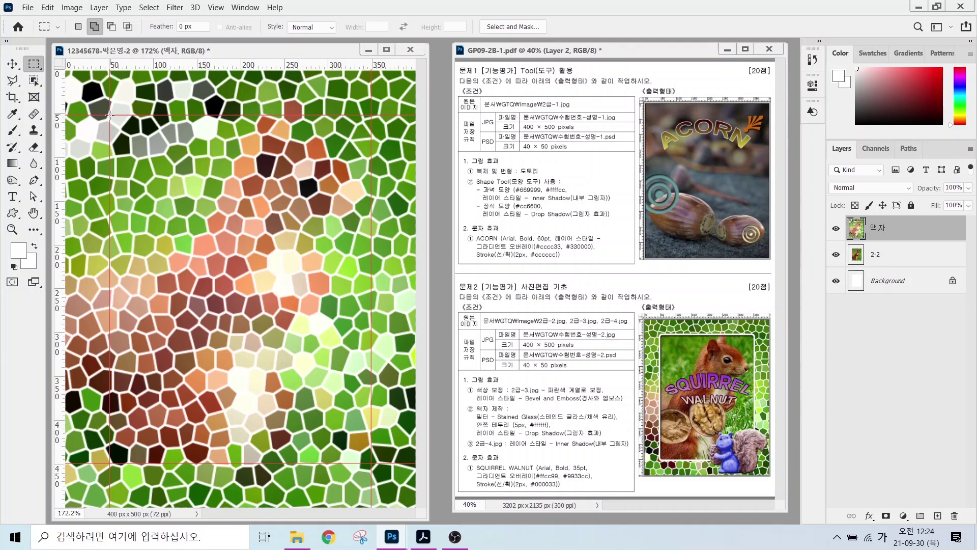
{"action": "left_click_drag", "start_coordinate": [110, 115], "coordinate": [371, 463]}
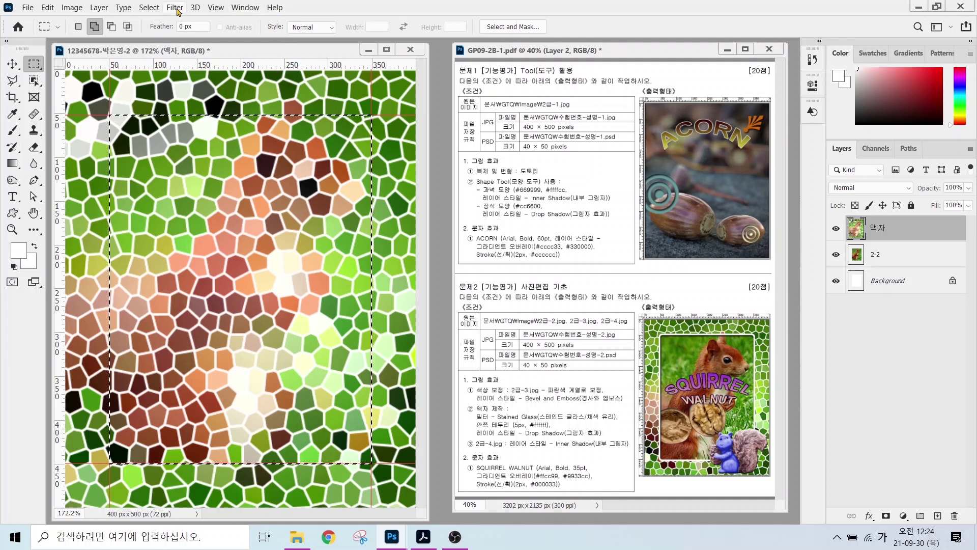
{"action": "left_click", "coordinate": [146, 8]}
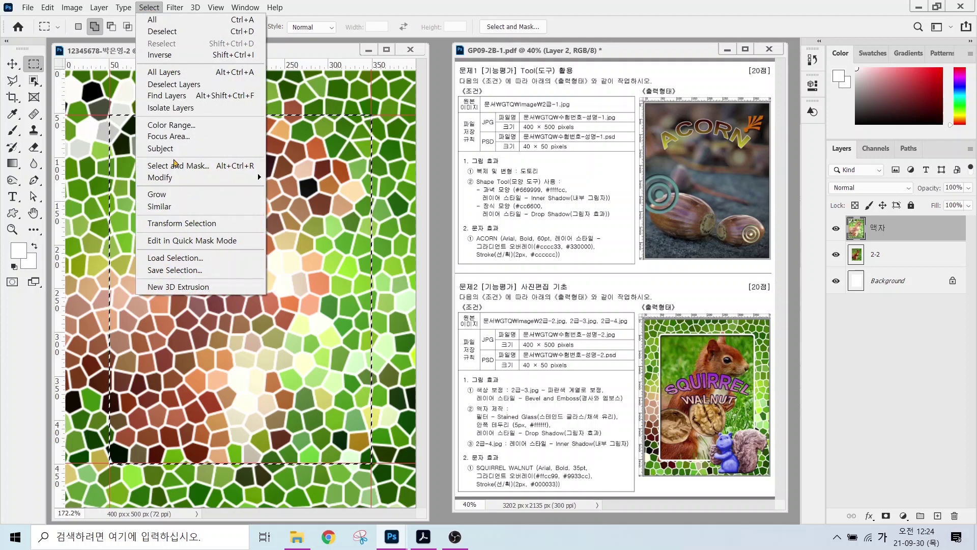
{"action": "mouse_move", "coordinate": [199, 181]}
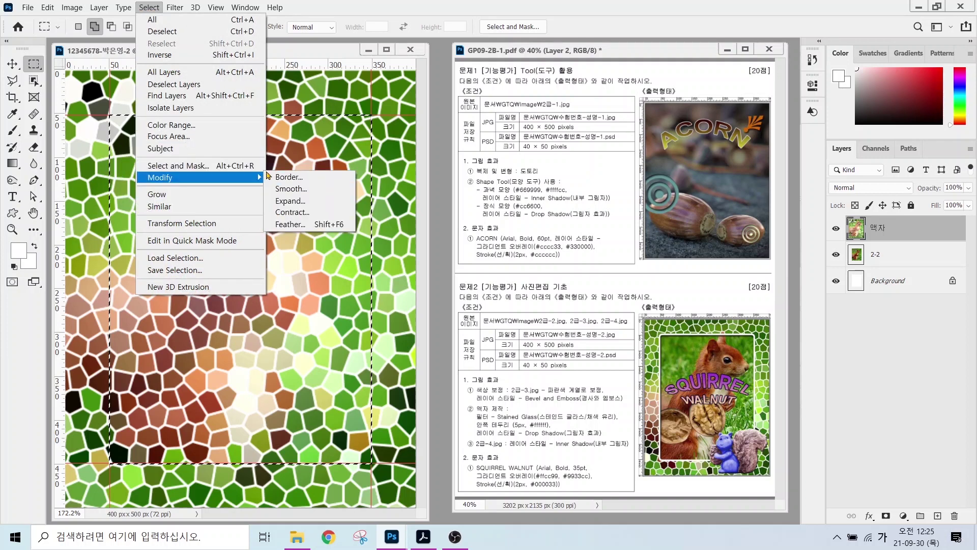
{"action": "left_click", "coordinate": [293, 191]}
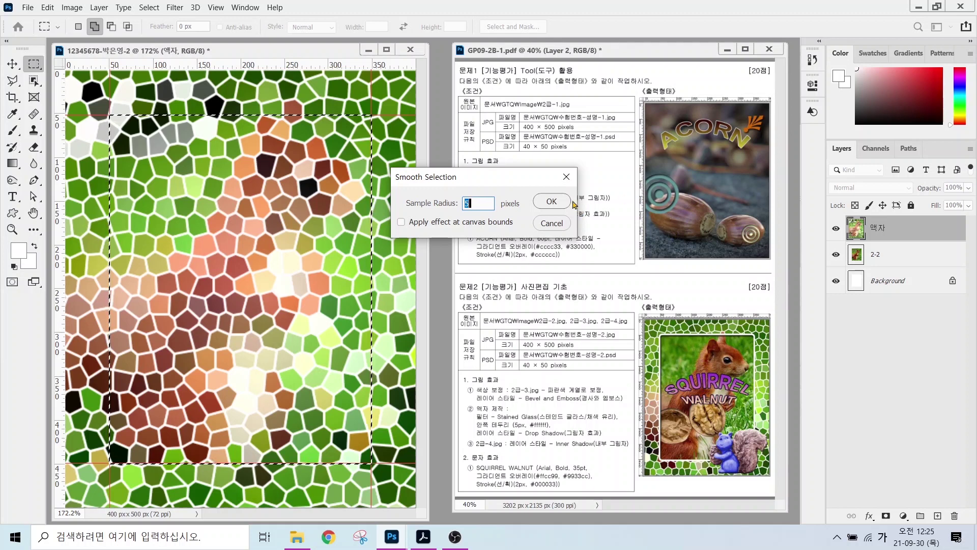
{"action": "left_click", "coordinate": [552, 201]}
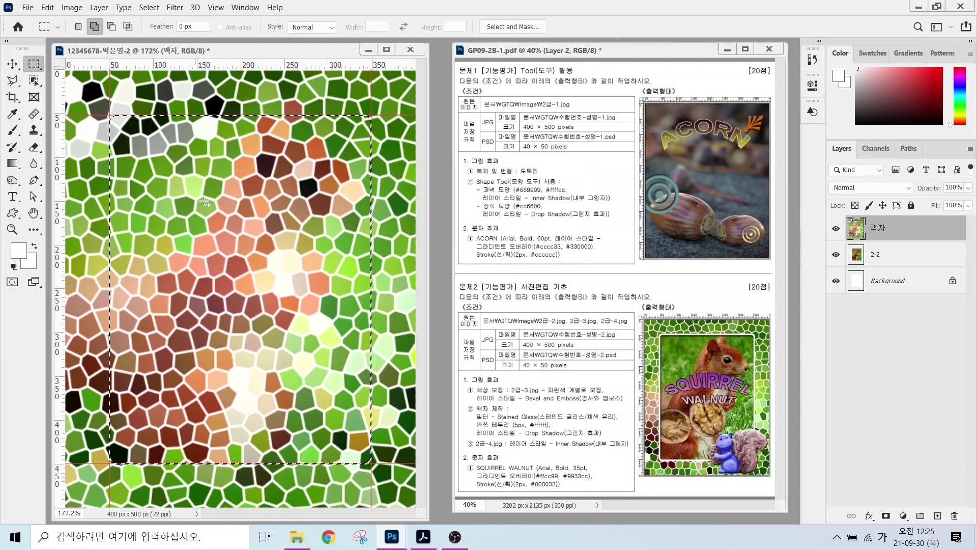
{"action": "key", "text": "Delete"}
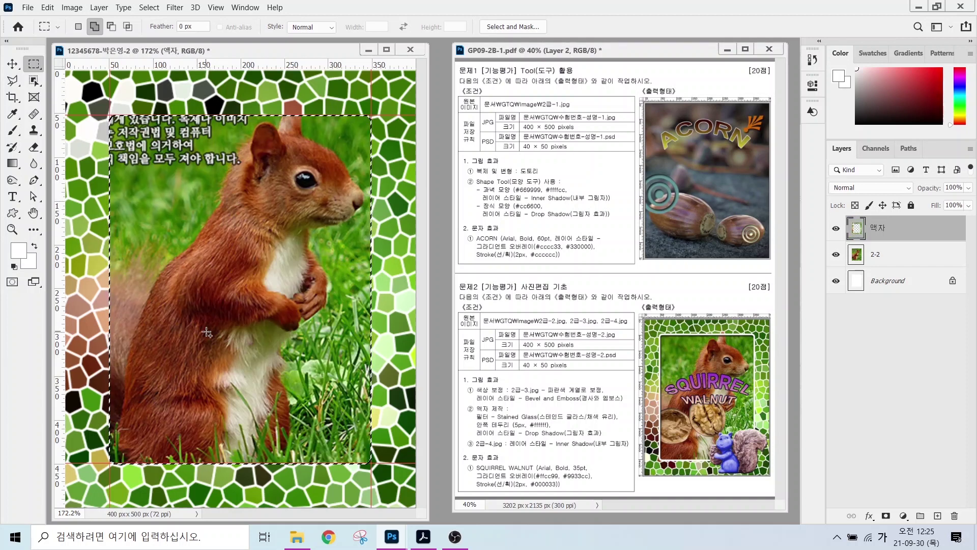
- Stroke the window-opening selection with a 5 px white (#ffffff) line centred on its edge
{"action": "key", "text": "alt"}
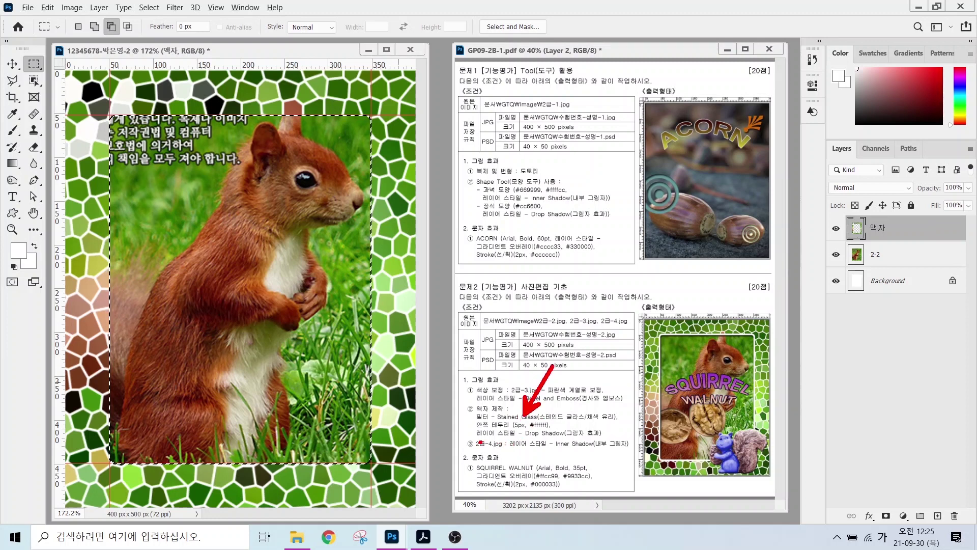
{"action": "left_click_drag", "start_coordinate": [474, 438], "coordinate": [620, 437]}
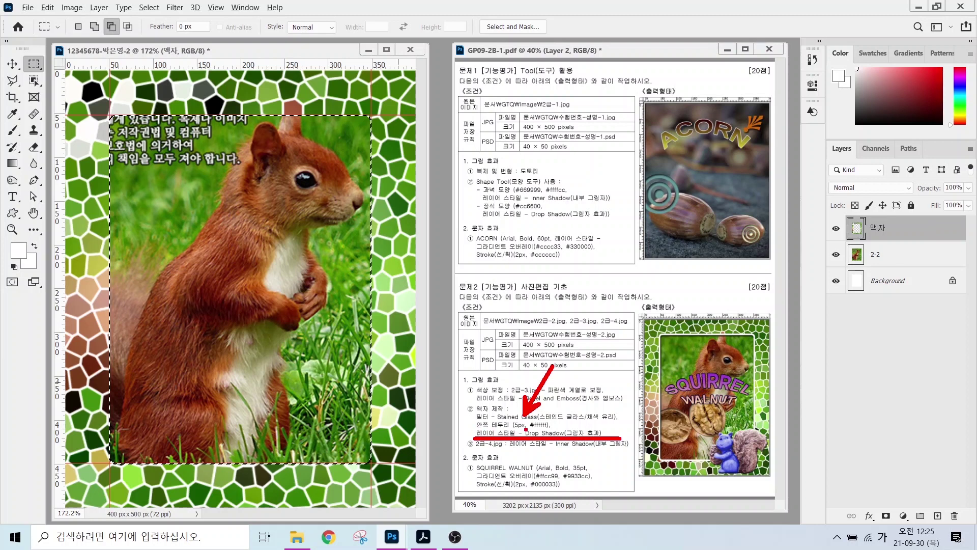
{"action": "left_click", "coordinate": [47, 9]}
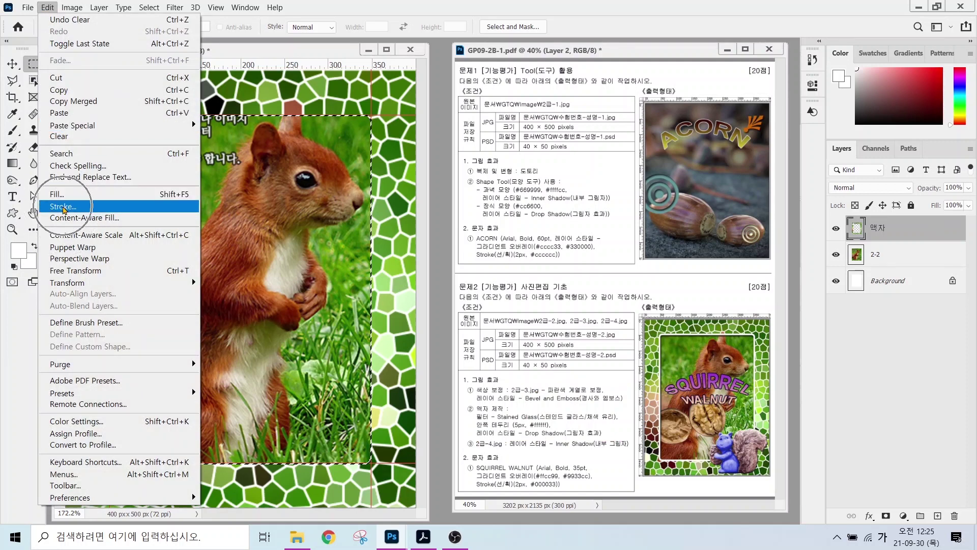
{"action": "left_click", "coordinate": [63, 207]}
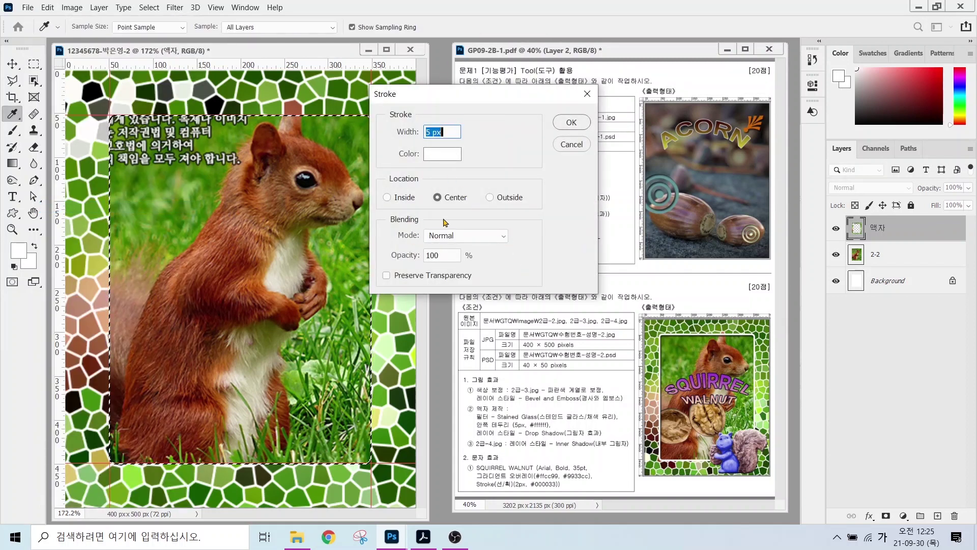
{"action": "left_click", "coordinate": [441, 157]}
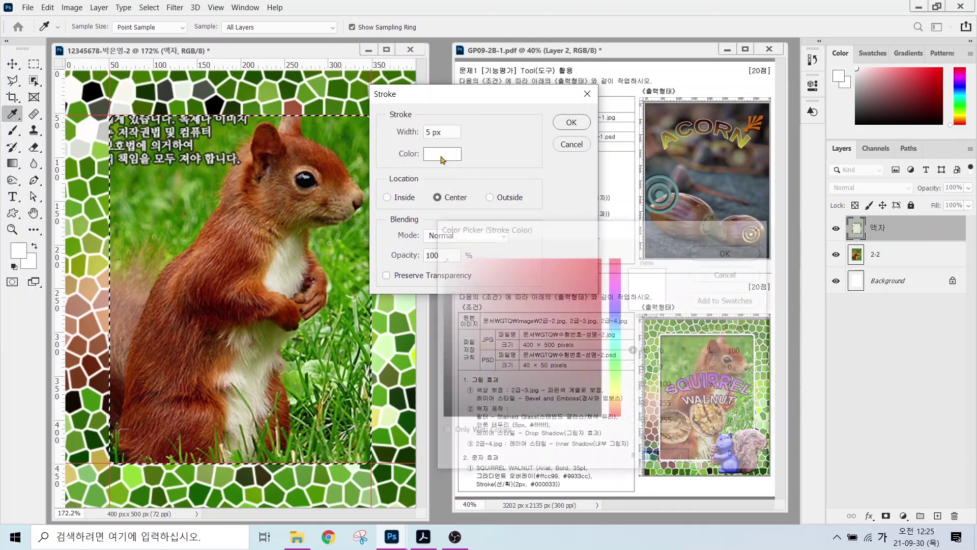
{"action": "left_click", "coordinate": [722, 251]}
{"action": "key", "text": "alt"}
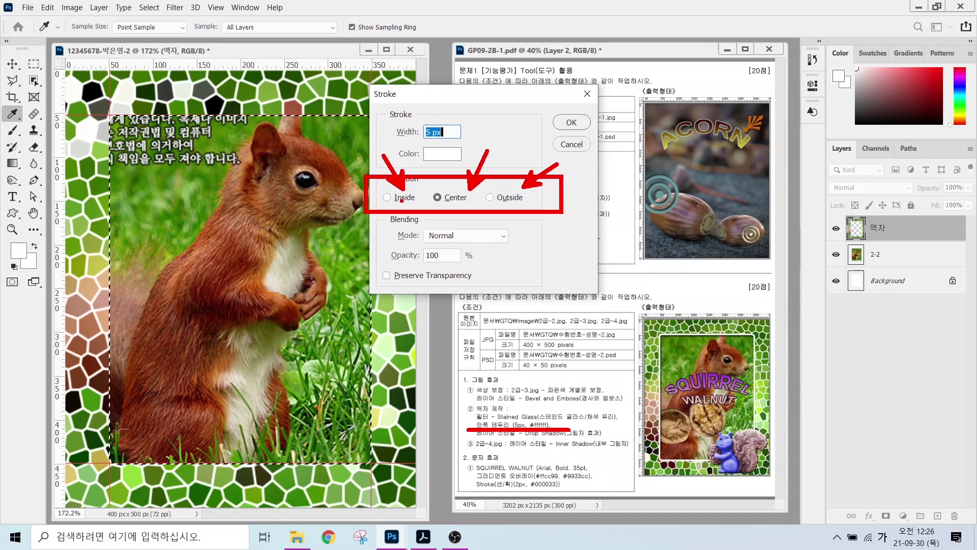
{"action": "mouse_move", "coordinate": [378, 201]}
{"action": "left_mouse_down"}
{"action": "mouse_move", "coordinate": [408, 195]}
{"action": "mouse_move", "coordinate": [429, 206]}
{"action": "left_mouse_up"}
{"action": "key", "text": "Escape"}
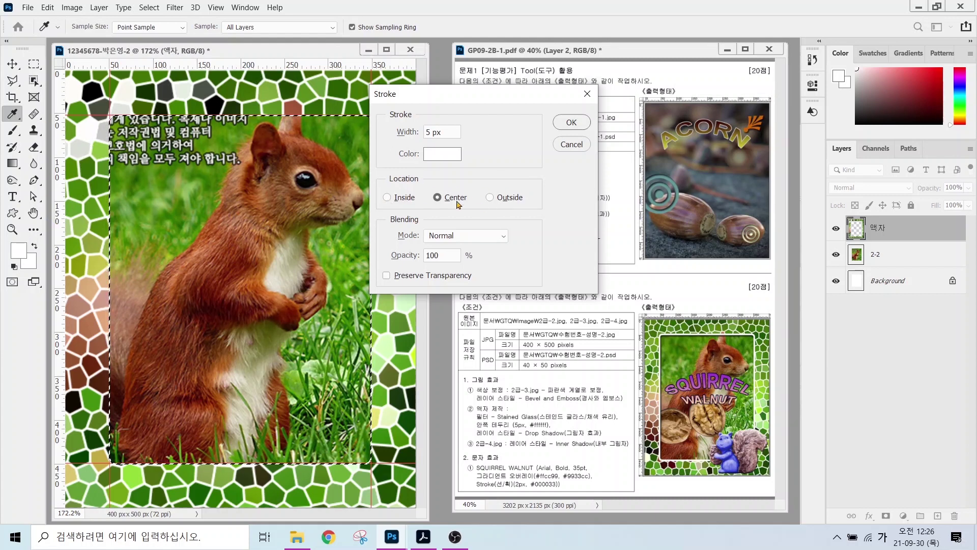
{"action": "left_click", "coordinate": [569, 124]}
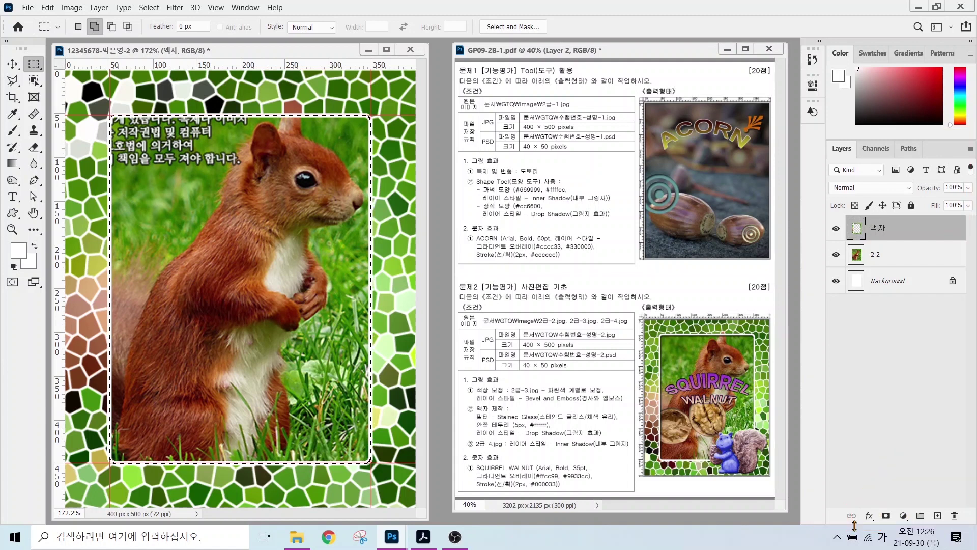
{"action": "left_click", "coordinate": [870, 516]}
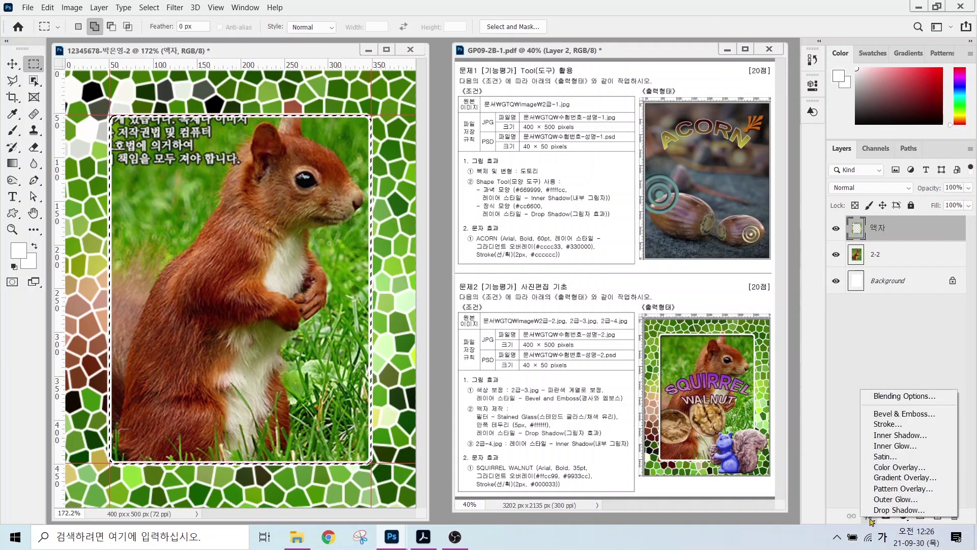
{"action": "left_click", "coordinate": [883, 510]}
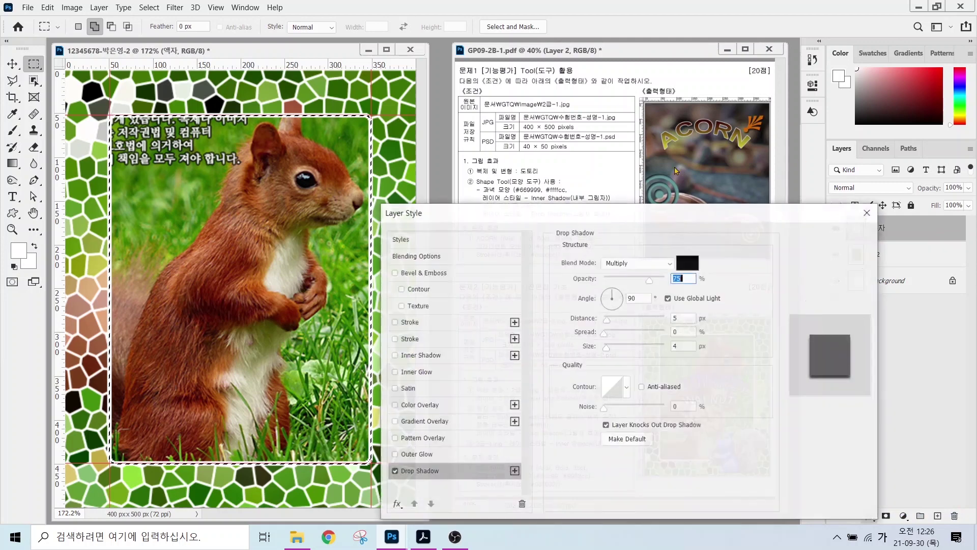
{"action": "key", "text": "Return"}
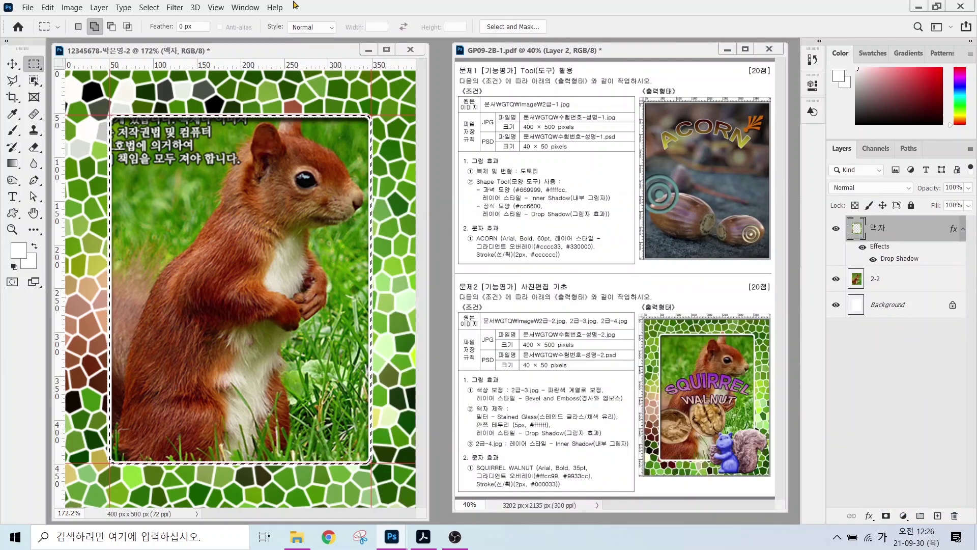
{"action": "left_click", "coordinate": [148, 7]}
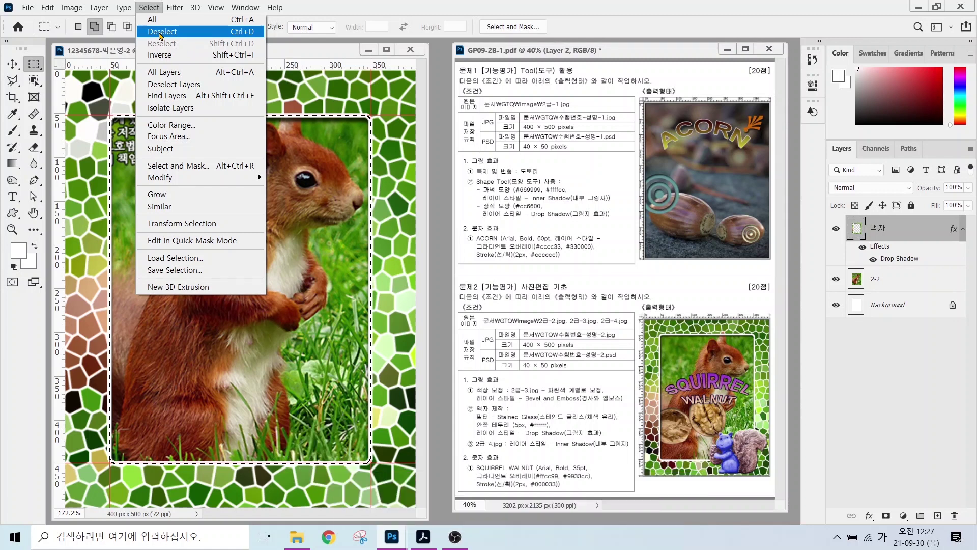
{"action": "left_click", "coordinate": [160, 34]}
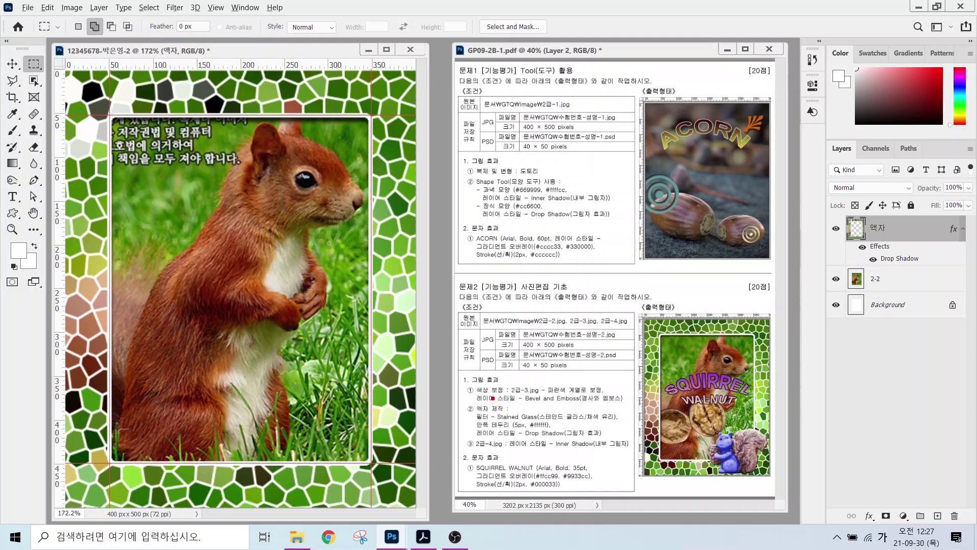
{"action": "left_click_drag", "start_coordinate": [475, 400], "coordinate": [556, 399]}
{"action": "mouse_move", "coordinate": [728, 475]}
{"action": "left_mouse_down"}
{"action": "mouse_move", "coordinate": [734, 432]}
{"action": "mouse_move", "coordinate": [753, 469]}
{"action": "left_mouse_up"}
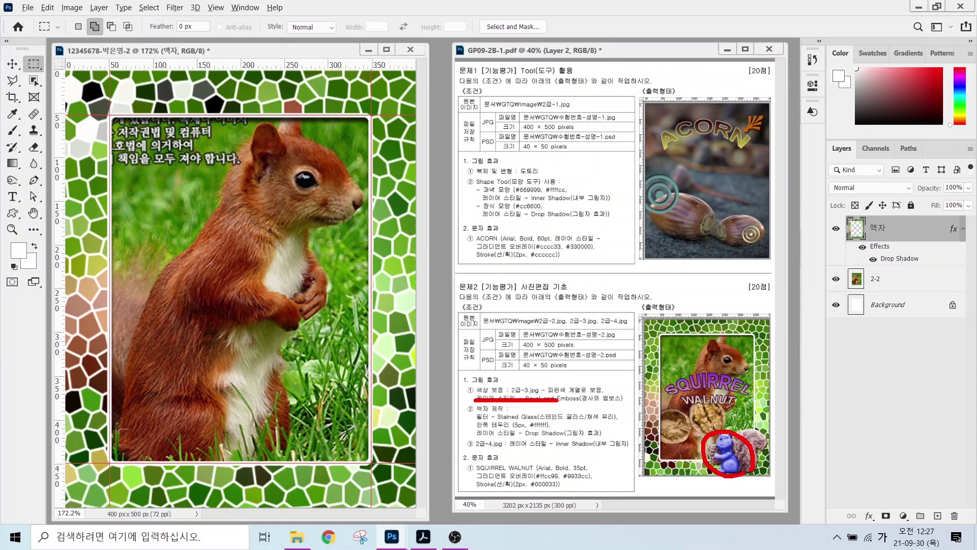
{"action": "key", "text": "Escape"}
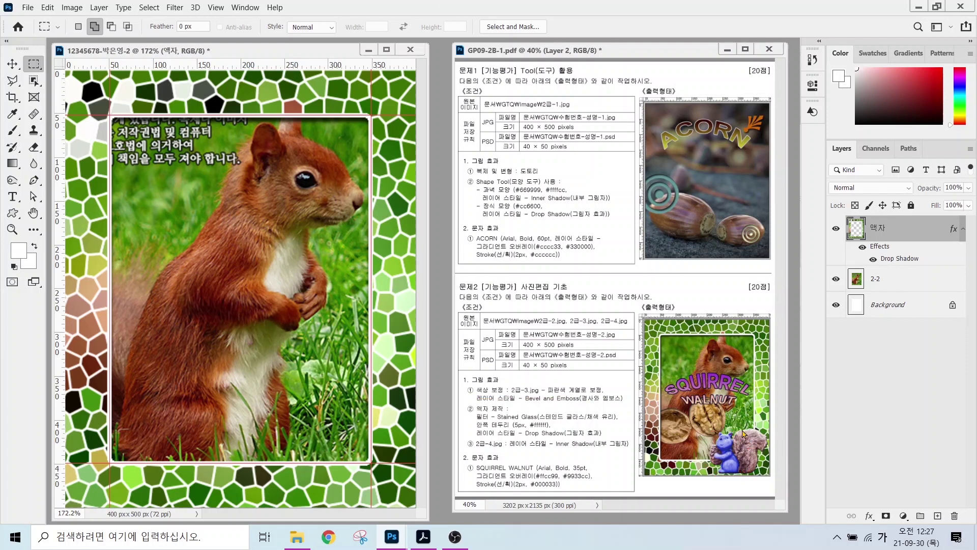
{"action": "left_click", "coordinate": [444, 181]}
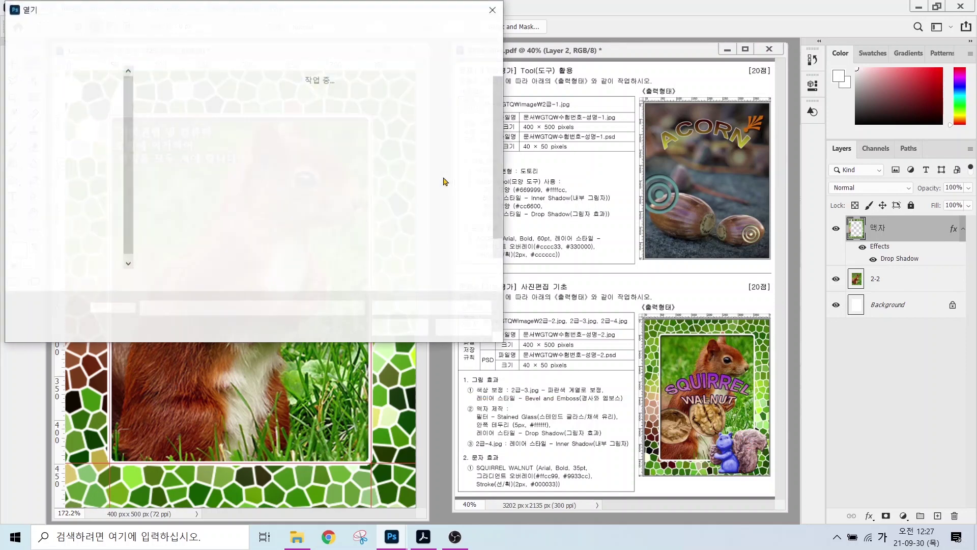
- Open 2급-3.jpg, outline the squirrel statue with Object Selection, and drag it into the frame document
{"action": "left_click", "coordinate": [319, 107]}
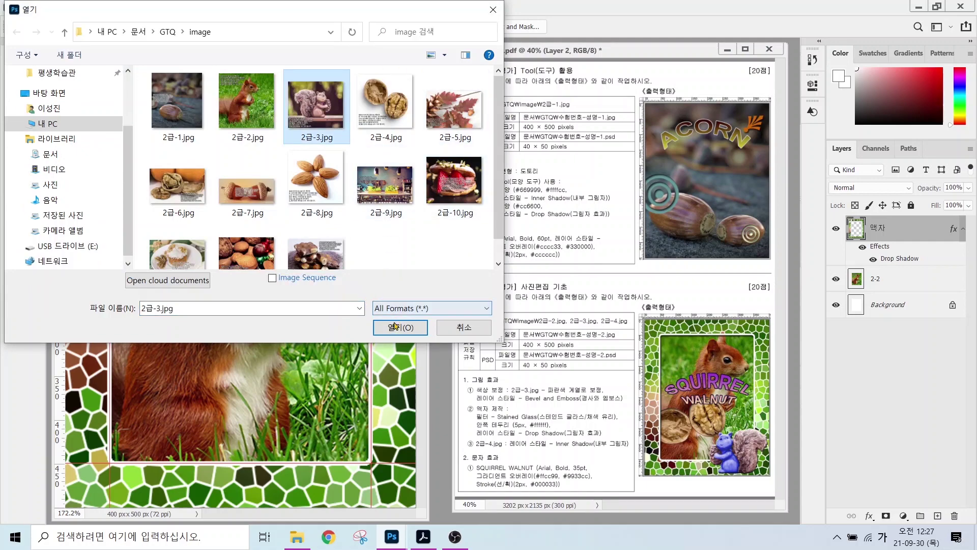
{"action": "left_click", "coordinate": [400, 326]}
{"action": "left_click", "coordinate": [33, 81]}
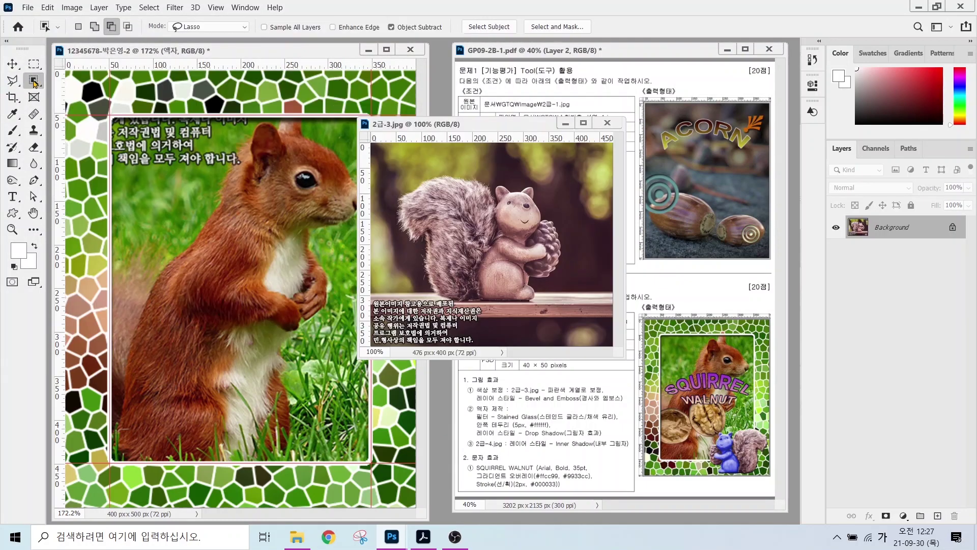
{"action": "left_click", "coordinate": [88, 94]}
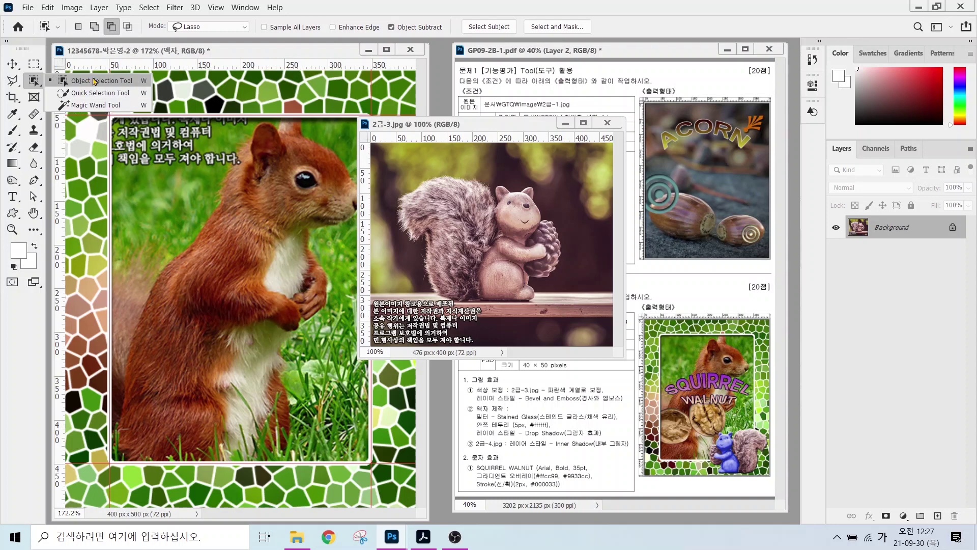
{"action": "left_click", "coordinate": [95, 82]}
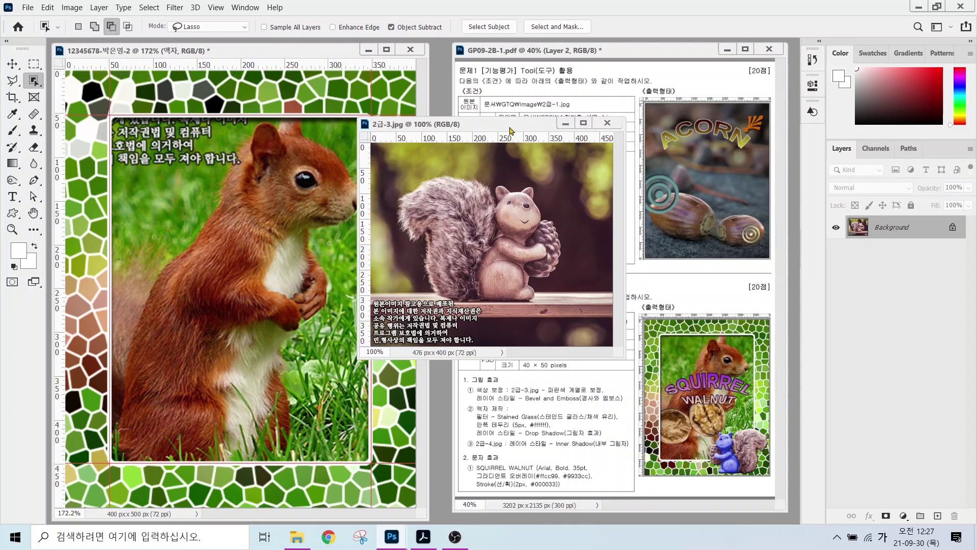
{"action": "mouse_move", "coordinate": [510, 173]}
{"action": "left_mouse_down"}
{"action": "mouse_move", "coordinate": [461, 169]}
{"action": "mouse_move", "coordinate": [398, 194]}
{"action": "mouse_move", "coordinate": [393, 238]}
{"action": "mouse_move", "coordinate": [409, 245]}
{"action": "mouse_move", "coordinate": [433, 293]}
{"action": "mouse_move", "coordinate": [524, 308]}
{"action": "mouse_move", "coordinate": [573, 264]}
{"action": "mouse_move", "coordinate": [573, 232]}
{"action": "mouse_move", "coordinate": [536, 179]}
{"action": "mouse_move", "coordinate": [507, 176]}
{"action": "left_mouse_up"}
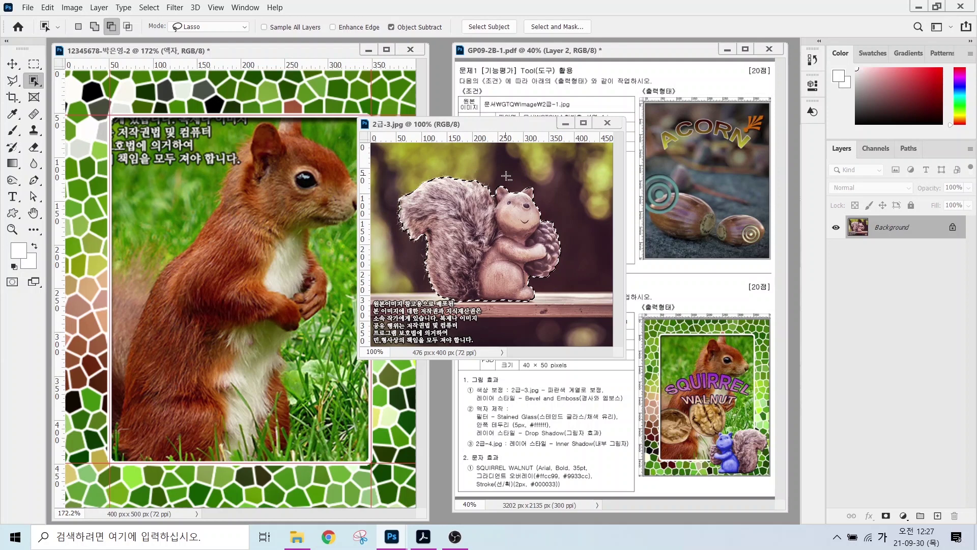
{"action": "key", "text": "v"}
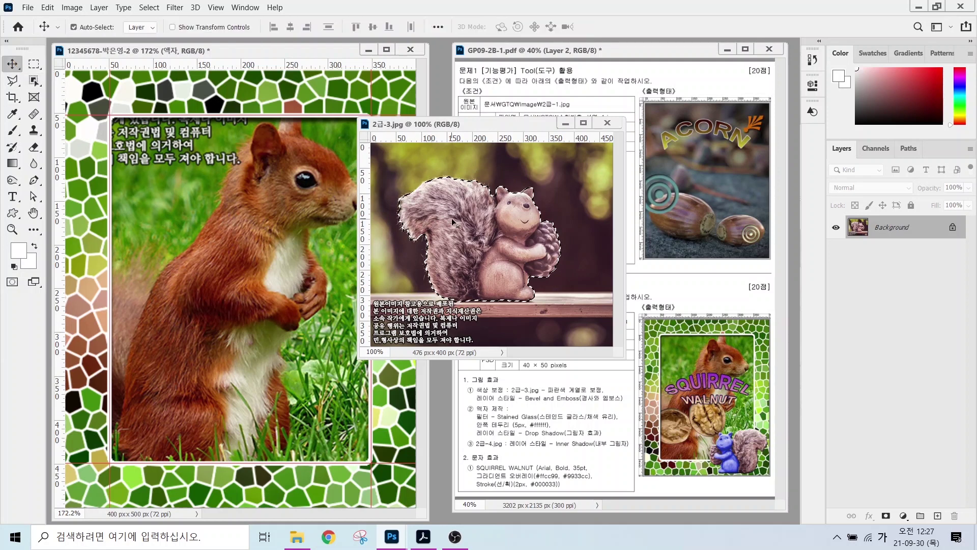
{"action": "left_click_drag", "start_coordinate": [451, 218], "coordinate": [194, 360]}
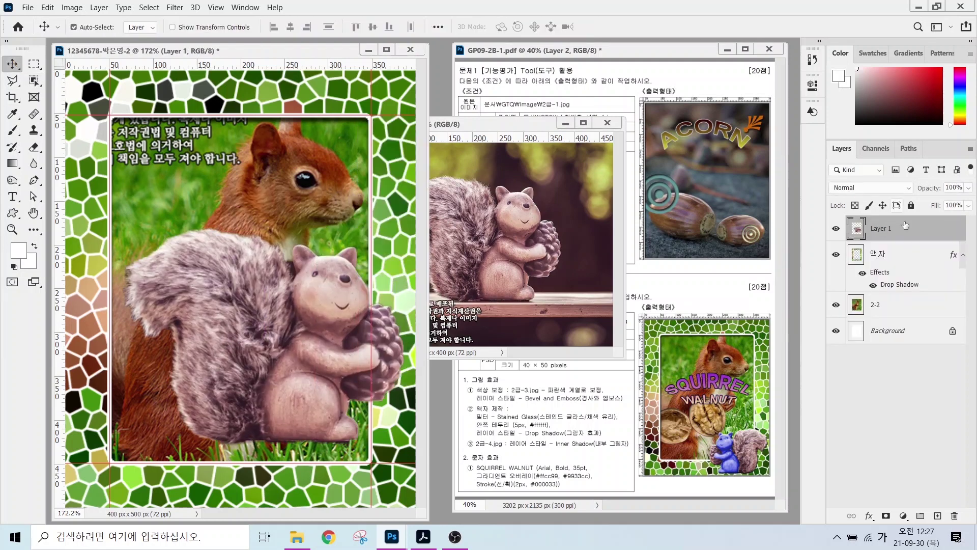
- Name the new statue layer 2-3 and close the 2급-3.jpg source image
{"action": "double_click", "coordinate": [882, 228]}
{"action": "type", "text": "2-3"}
{"action": "key", "text": "Return"}
{"action": "left_click", "coordinate": [607, 123]}
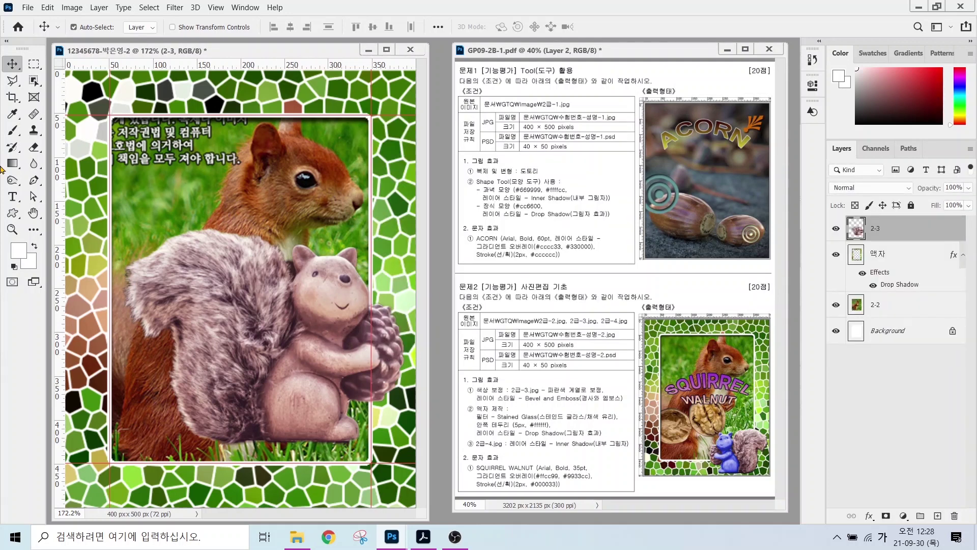
- Scale the statue down, flip it horizontally, and tuck it into the frame's lower-right corner
{"action": "key", "text": "ctrl"}
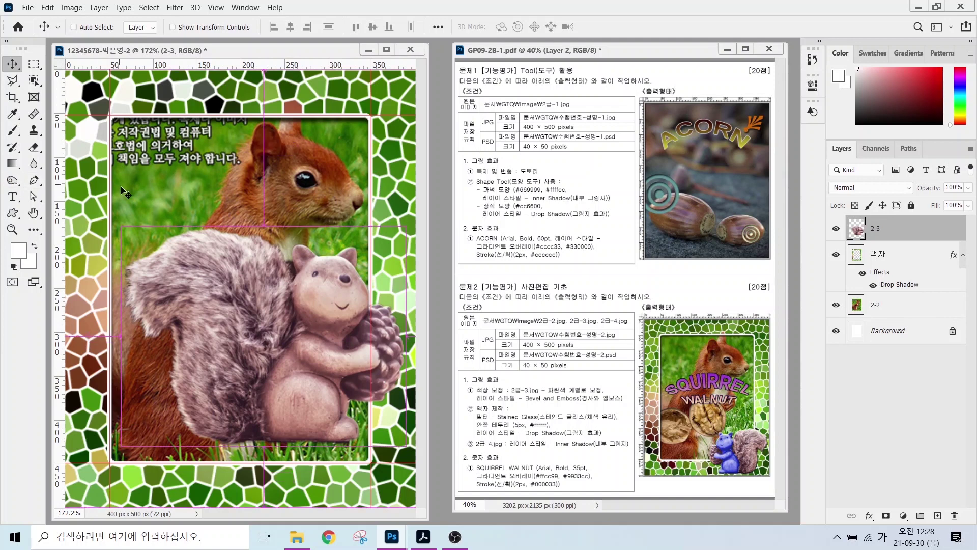
{"action": "key", "text": "ctrl+t"}
{"action": "left_click_drag", "start_coordinate": [410, 224], "coordinate": [311, 299]}
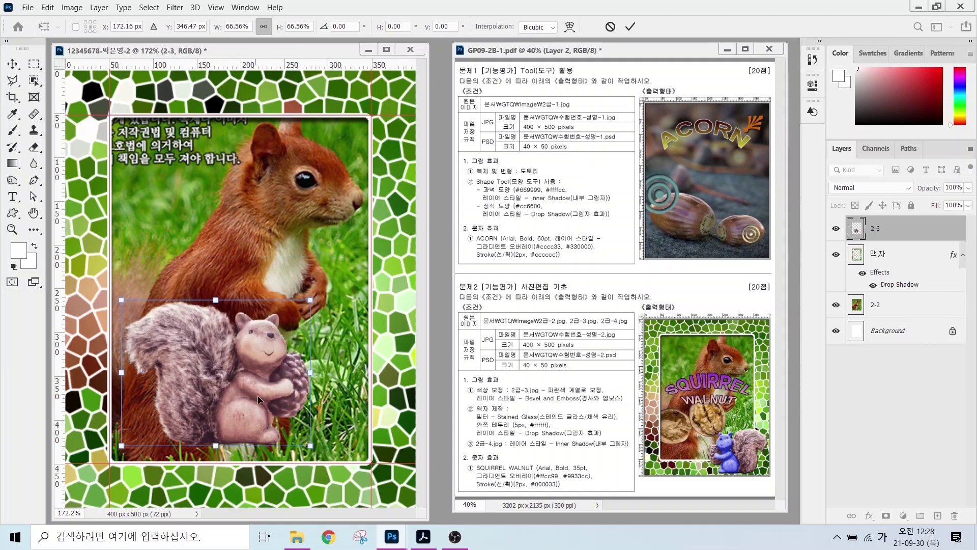
{"action": "right_click", "coordinate": [225, 377]}
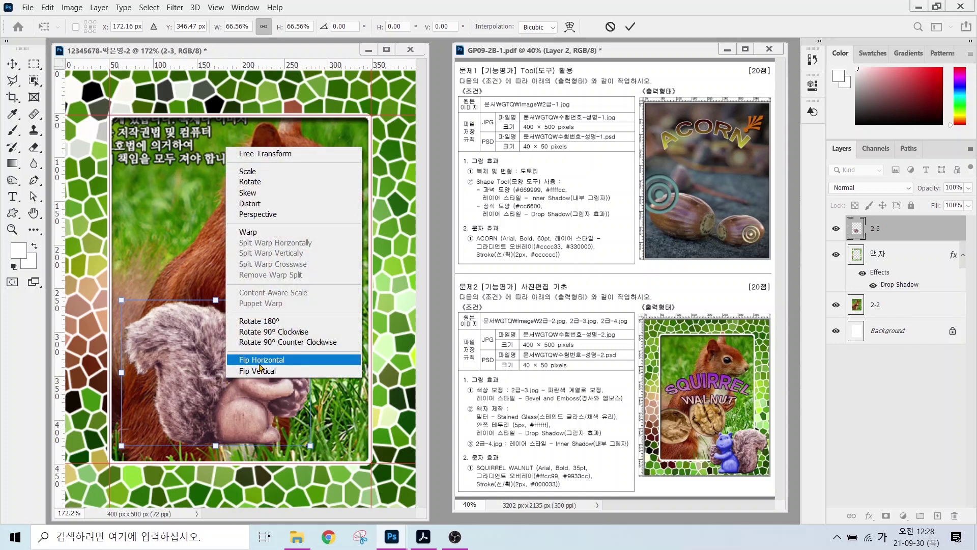
{"action": "left_click", "coordinate": [261, 360]}
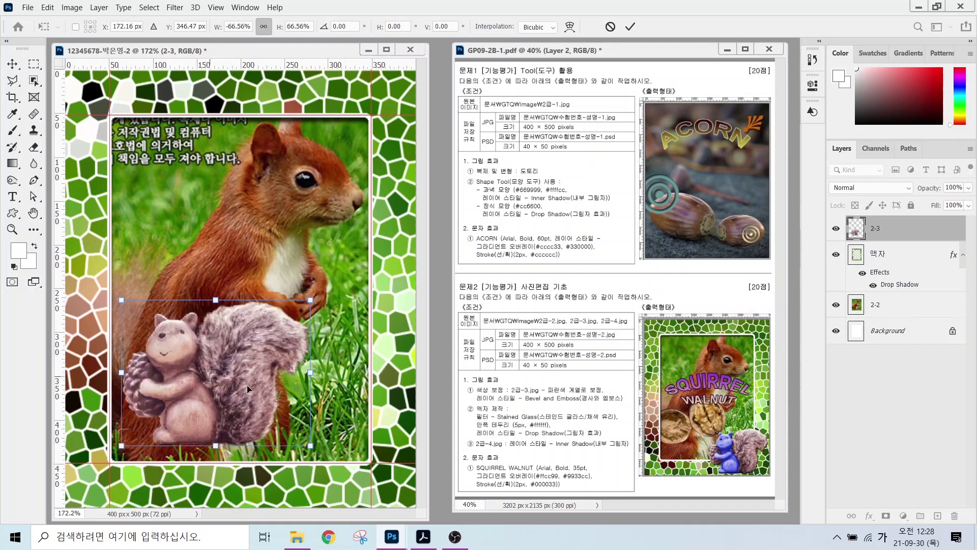
{"action": "left_click_drag", "start_coordinate": [248, 390], "coordinate": [340, 445]}
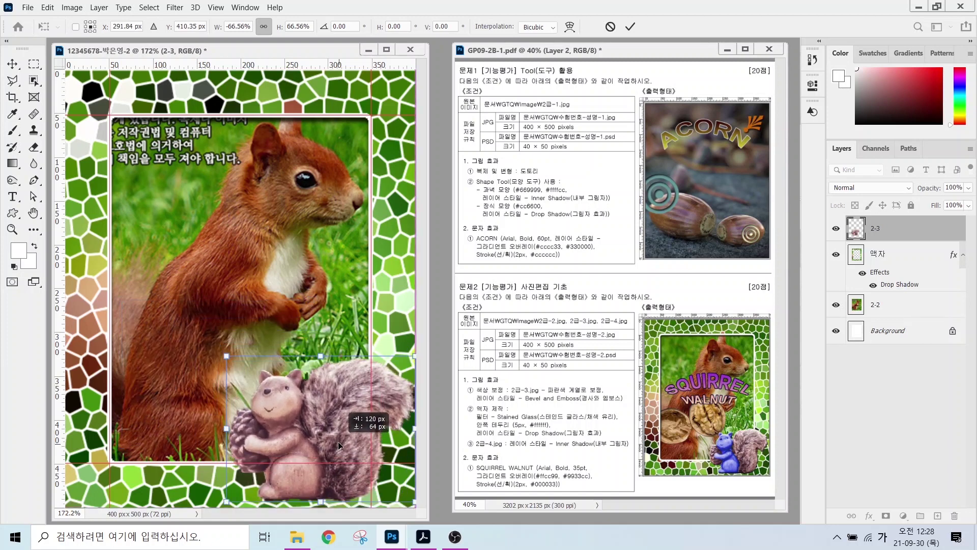
{"action": "left_click_drag", "start_coordinate": [227, 356], "coordinate": [246, 372]}
{"action": "key", "text": "Return"}
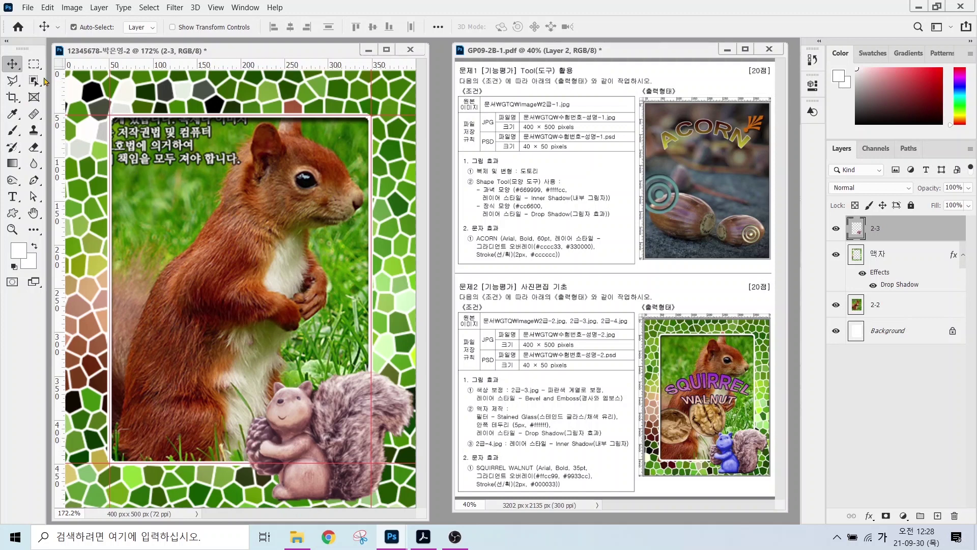
{"action": "left_click", "coordinate": [34, 80]}
{"action": "left_click", "coordinate": [76, 93]}
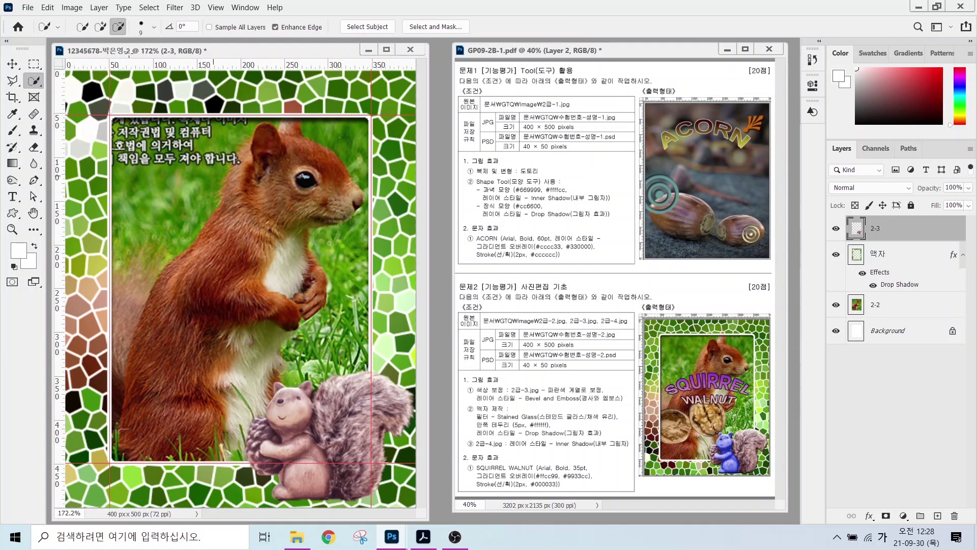
- Quick-select the small figurine, subtracting the left part of its pinecone
{"action": "left_click", "coordinate": [100, 27]}
{"action": "left_click_drag", "start_coordinate": [288, 407], "coordinate": [285, 448]}
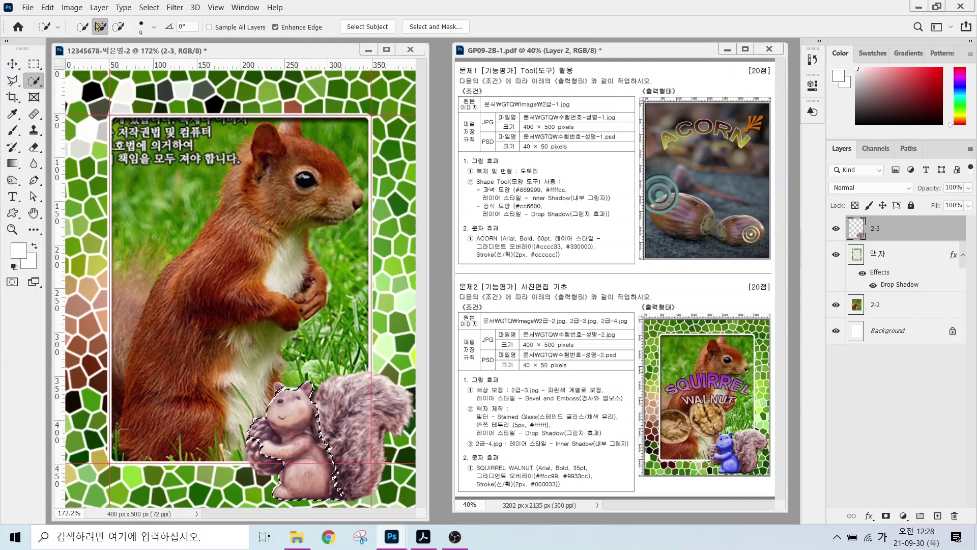
{"action": "left_click", "coordinate": [117, 28]}
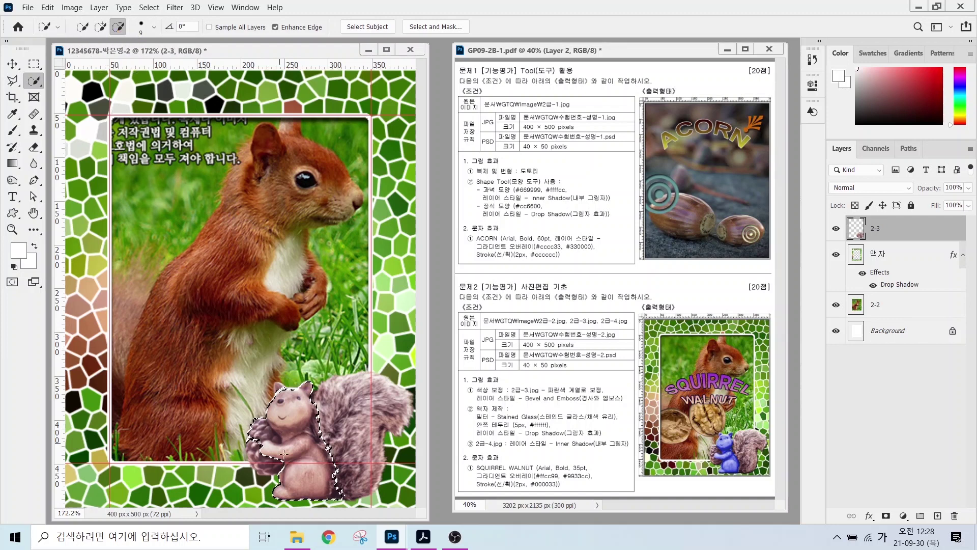
{"action": "mouse_move", "coordinate": [256, 416]}
{"action": "left_mouse_down"}
{"action": "mouse_move", "coordinate": [265, 432]}
{"action": "mouse_move", "coordinate": [336, 468]}
{"action": "mouse_move", "coordinate": [331, 443]}
{"action": "mouse_move", "coordinate": [343, 473]}
{"action": "mouse_move", "coordinate": [352, 464]}
{"action": "left_mouse_up"}
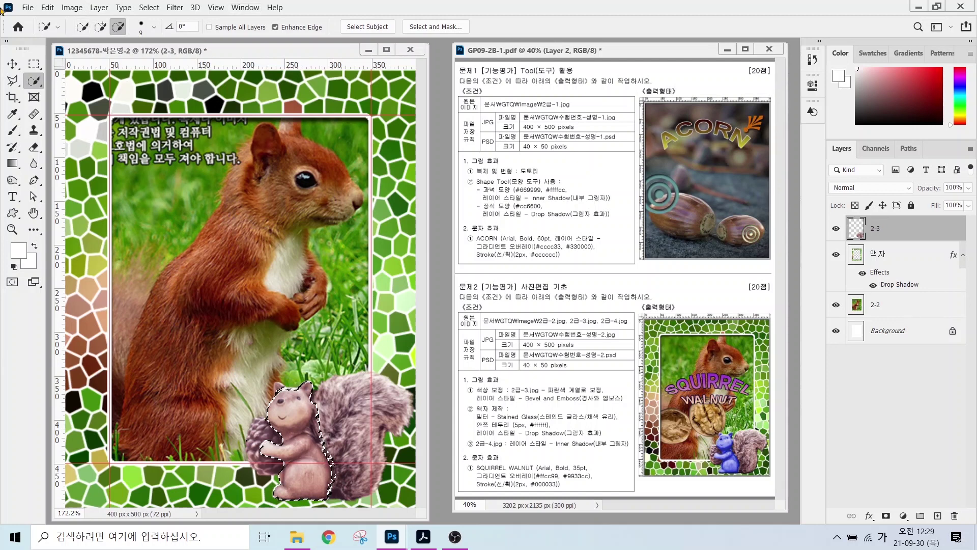
- Try a purple, slightly darker Hue/Saturation shift on the figurine, then cancel it
{"action": "left_click", "coordinate": [72, 8]}
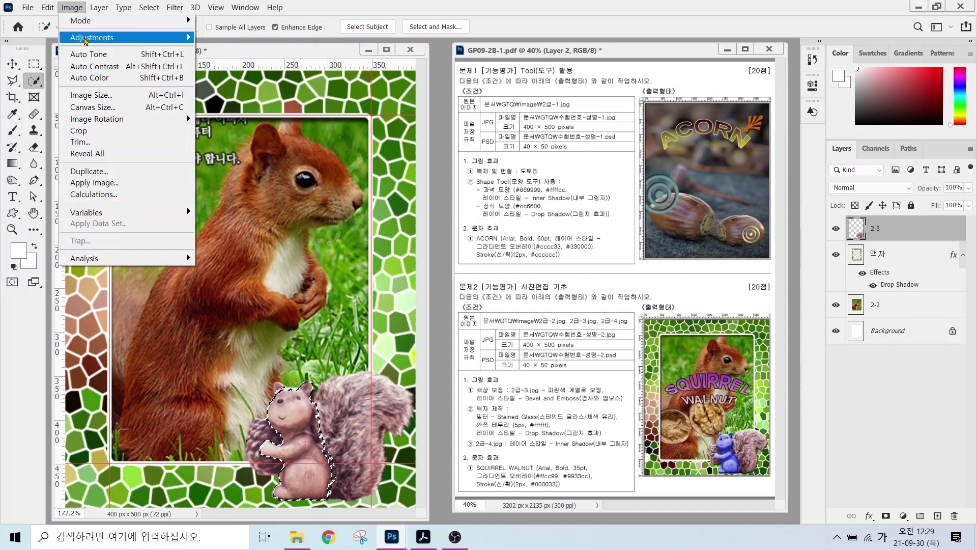
{"action": "mouse_move", "coordinate": [86, 40]}
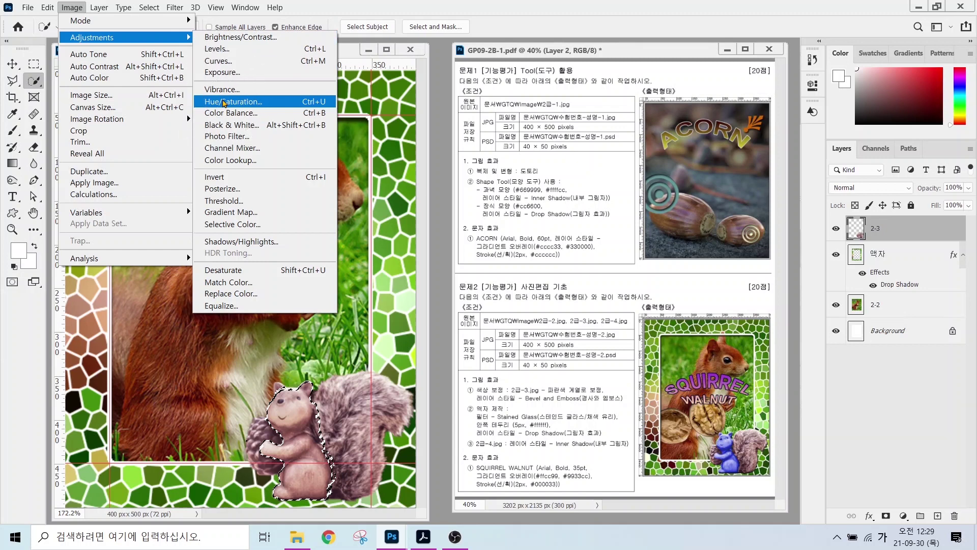
{"action": "left_click", "coordinate": [224, 103]}
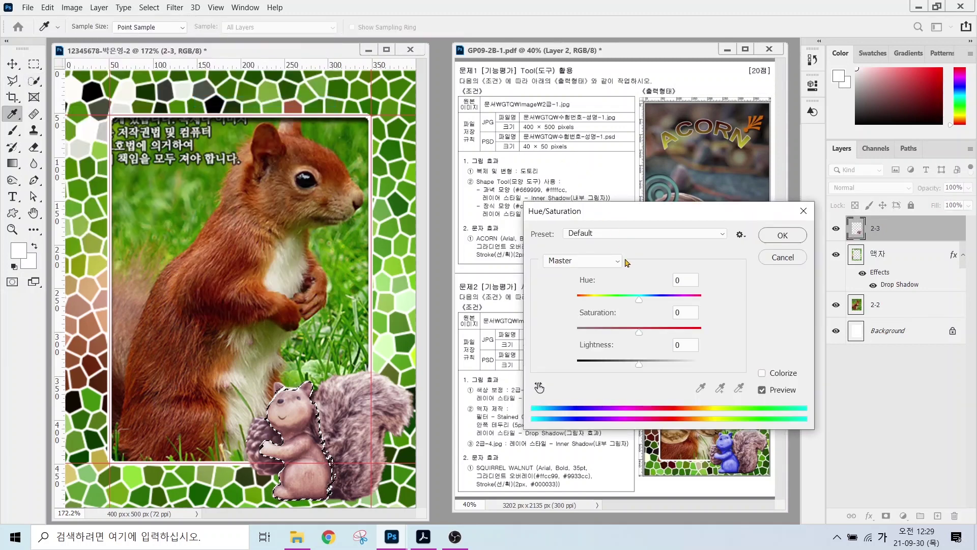
{"action": "left_click_drag", "start_coordinate": [640, 304], "coordinate": [659, 335]}
{"action": "mouse_move", "coordinate": [637, 368]}
{"action": "left_mouse_down"}
{"action": "mouse_move", "coordinate": [654, 362]}
{"action": "mouse_move", "coordinate": [633, 363]}
{"action": "left_mouse_up"}
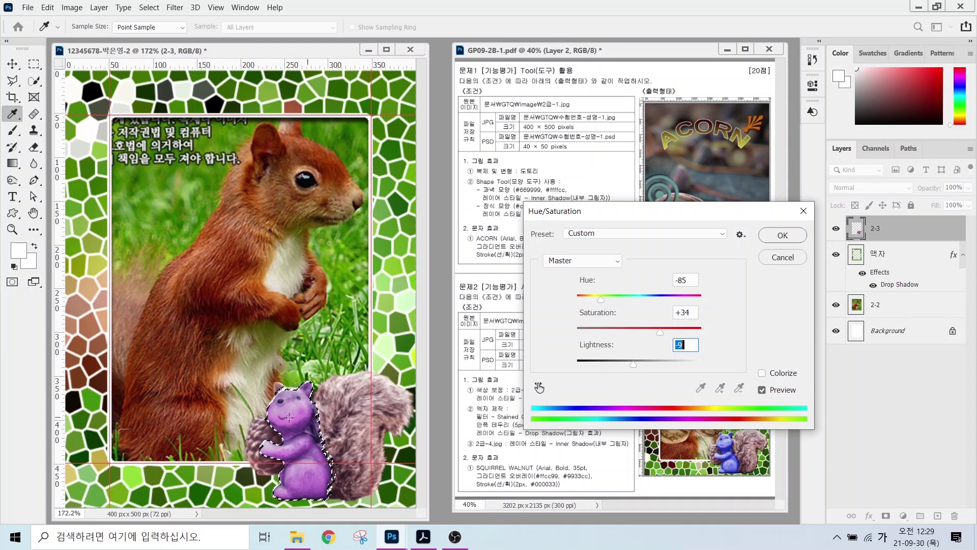
{"action": "left_click", "coordinate": [777, 258]}
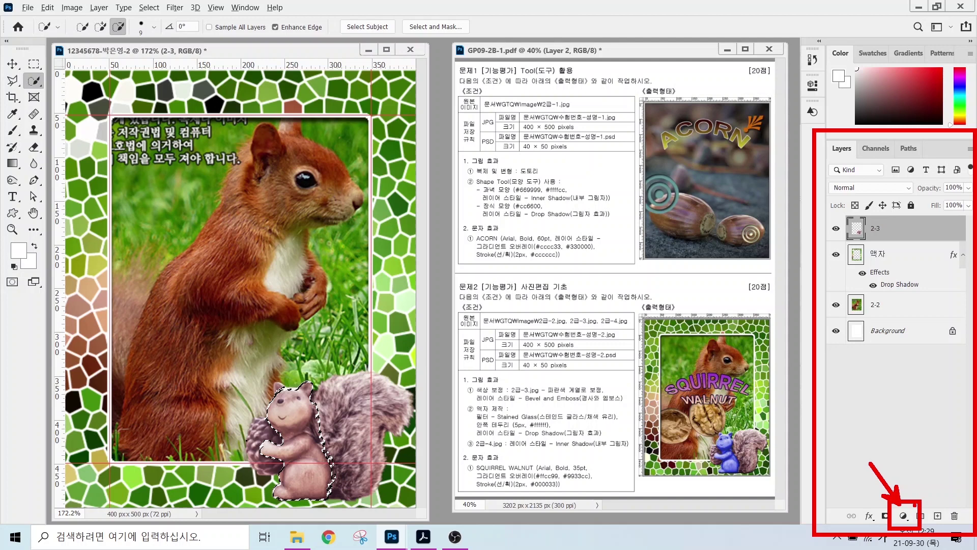
{"action": "left_click", "coordinate": [903, 518]}
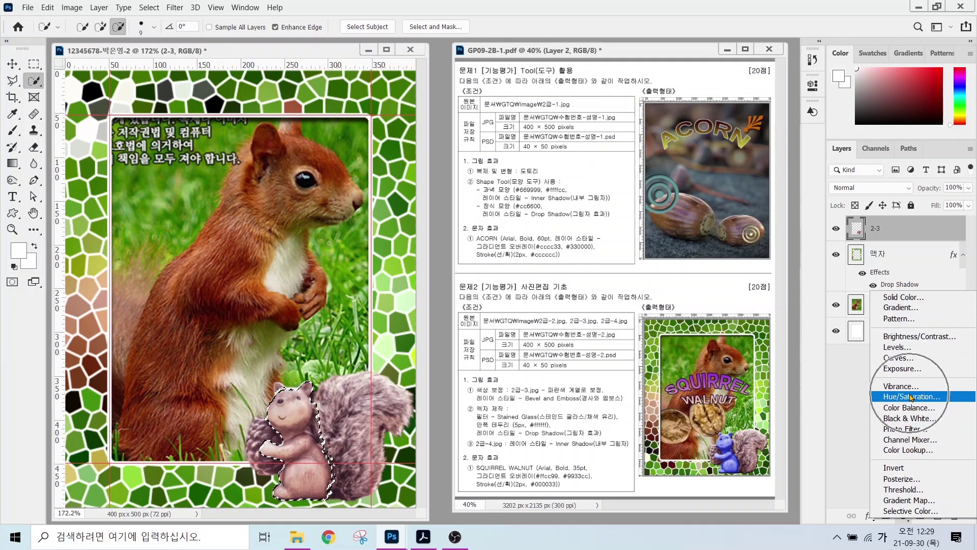
{"action": "left_click", "coordinate": [911, 397]}
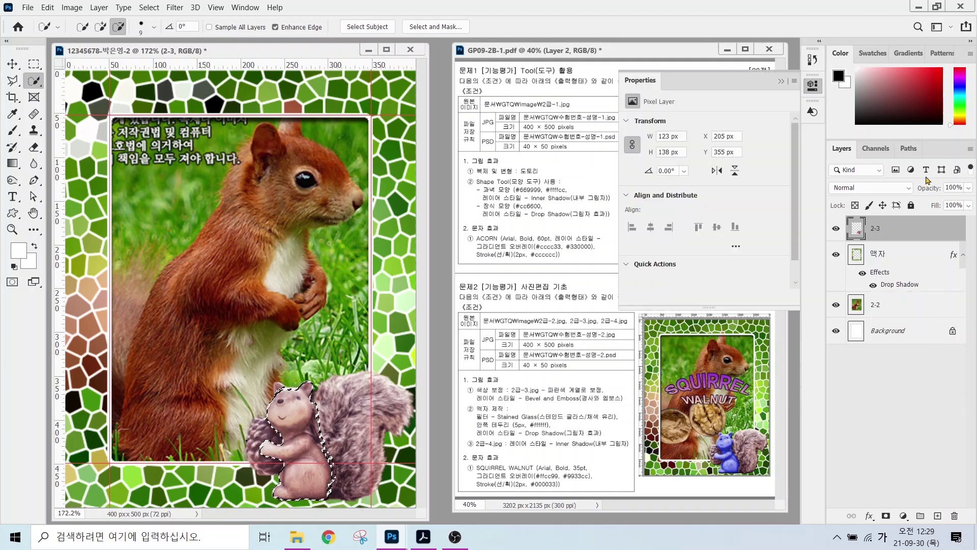
{"action": "mouse_move", "coordinate": [705, 172]}
{"action": "left_mouse_down"}
{"action": "mouse_move", "coordinate": [748, 173]}
{"action": "mouse_move", "coordinate": [667, 175]}
{"action": "mouse_move", "coordinate": [748, 175]}
{"action": "mouse_move", "coordinate": [679, 178]}
{"action": "mouse_move", "coordinate": [729, 185]}
{"action": "mouse_move", "coordinate": [693, 184]}
{"action": "left_mouse_up"}
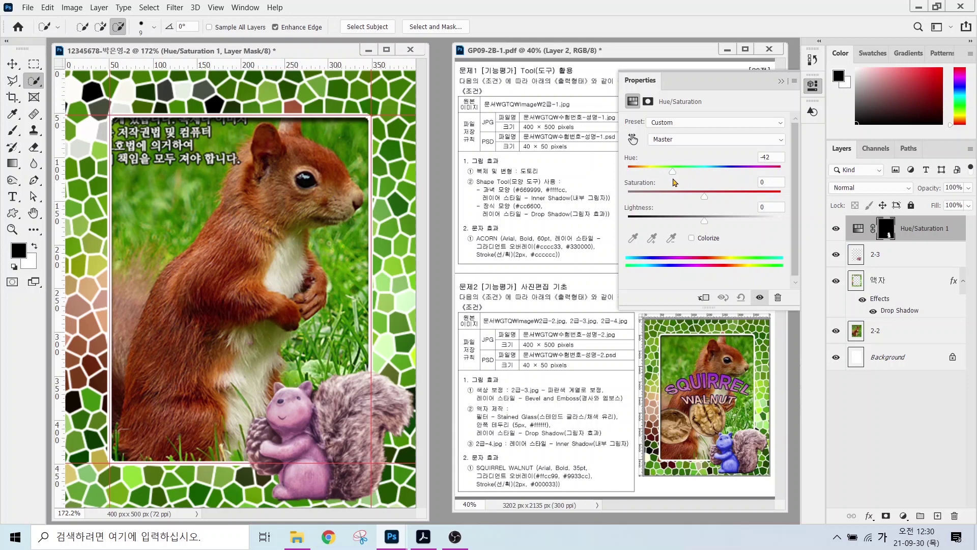
{"action": "left_click_drag", "start_coordinate": [673, 179], "coordinate": [651, 196]}
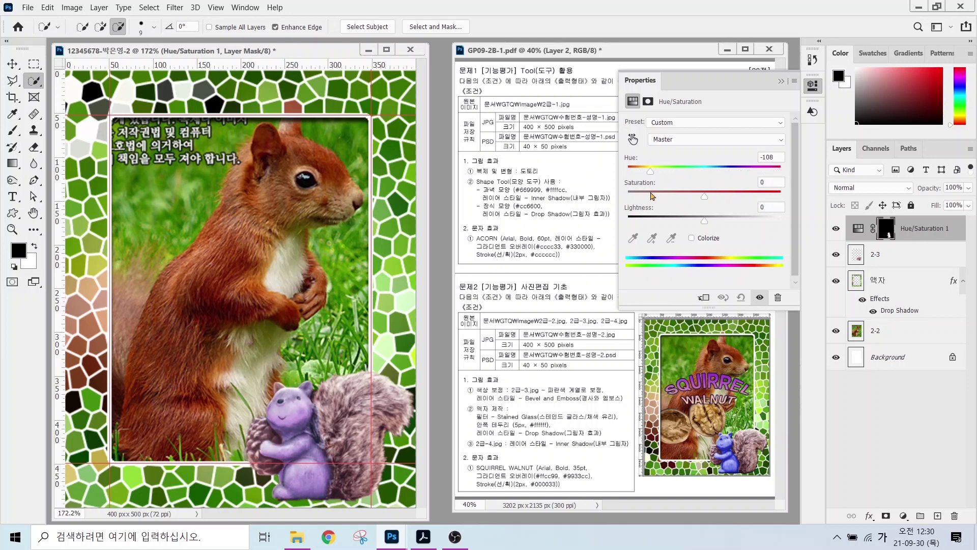
{"action": "left_click", "coordinate": [718, 96]}
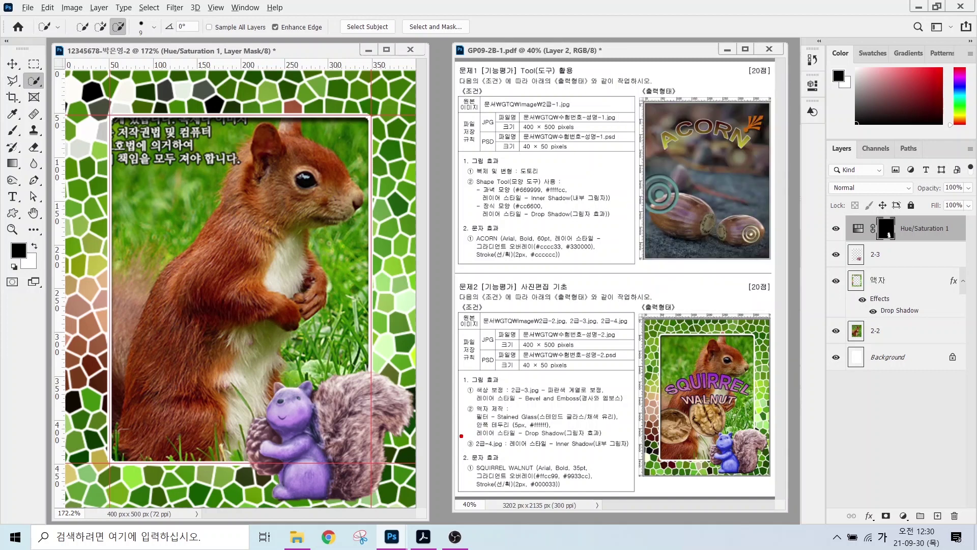
{"action": "left_click_drag", "start_coordinate": [461, 436], "coordinate": [631, 451]}
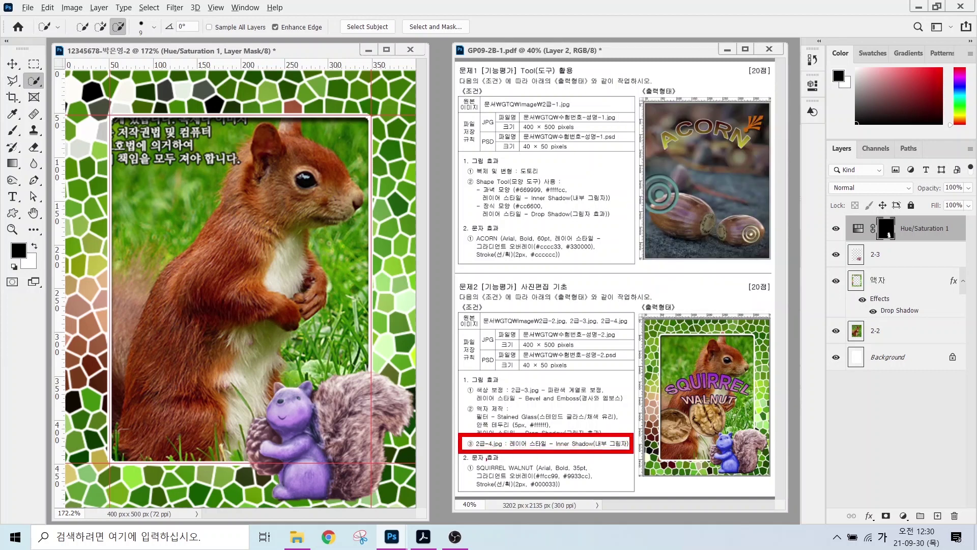
{"action": "key", "text": "Escape"}
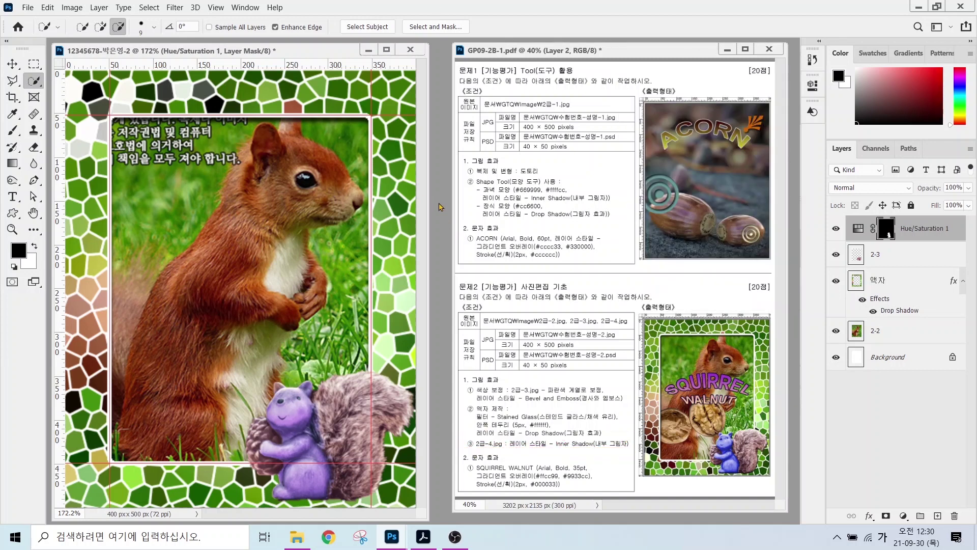
- Open the 2급-4.jpg walnut photo and switch to Quick Selection
{"action": "key", "text": "ctrl+o"}
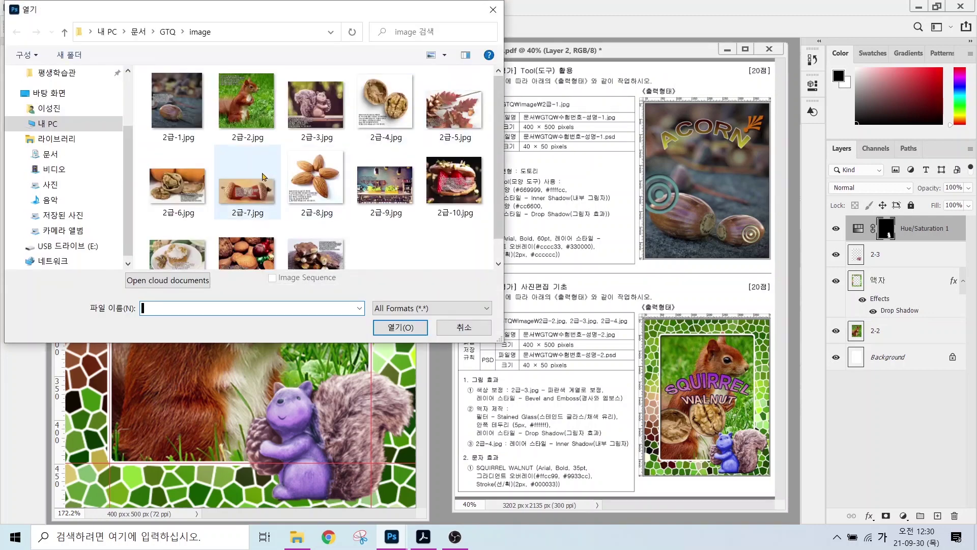
{"action": "left_click", "coordinate": [385, 102]}
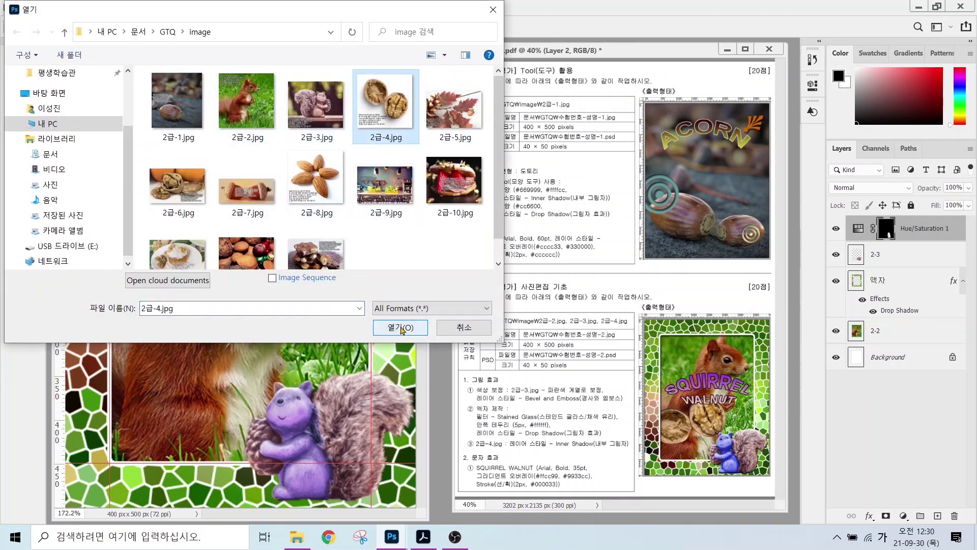
{"action": "left_click", "coordinate": [400, 326]}
{"action": "right_click", "coordinate": [34, 81]}
{"action": "left_click", "coordinate": [86, 95]}
- Brush a selection over both walnut halves, shells and kernel, enlarging the brush as needed
{"action": "mouse_move", "coordinate": [163, 190]}
{"action": "left_mouse_down"}
{"action": "mouse_move", "coordinate": [176, 169]}
{"action": "mouse_move", "coordinate": [128, 142]}
{"action": "left_mouse_up"}
{"action": "mouse_move", "coordinate": [235, 256]}
{"action": "left_mouse_down"}
{"action": "mouse_move", "coordinate": [246, 204]}
{"action": "mouse_move", "coordinate": [224, 224]}
{"action": "mouse_move", "coordinate": [212, 201]}
{"action": "mouse_move", "coordinate": [231, 215]}
{"action": "mouse_move", "coordinate": [217, 191]}
{"action": "mouse_move", "coordinate": [237, 190]}
{"action": "mouse_move", "coordinate": [232, 235]}
{"action": "mouse_move", "coordinate": [237, 171]}
{"action": "mouse_move", "coordinate": [231, 235]}
{"action": "left_mouse_up"}
{"action": "mouse_move", "coordinate": [39, 14]}
{"action": "left_mouse_down"}
{"action": "mouse_move", "coordinate": [154, 45]}
{"action": "mouse_move", "coordinate": [149, 36]}
{"action": "left_mouse_up"}
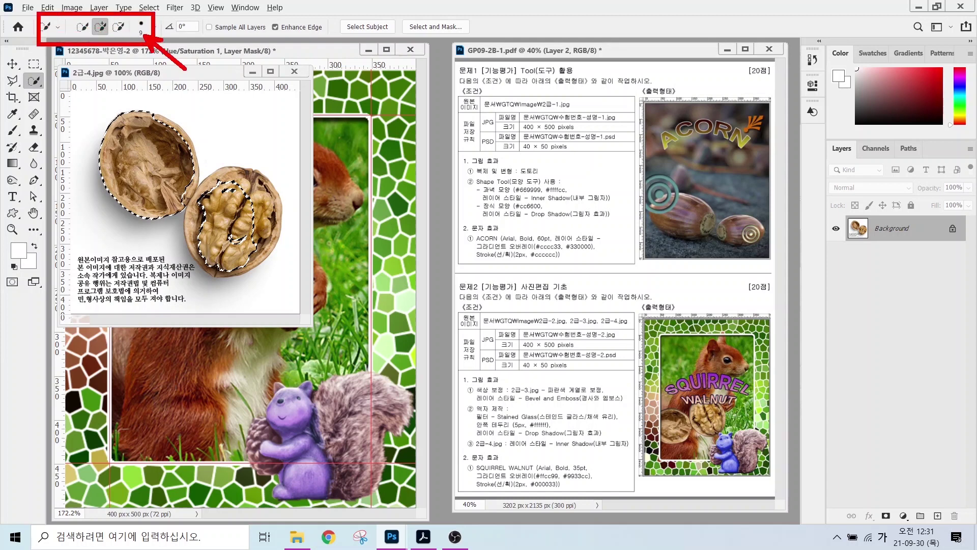
{"action": "key", "text": "e"}
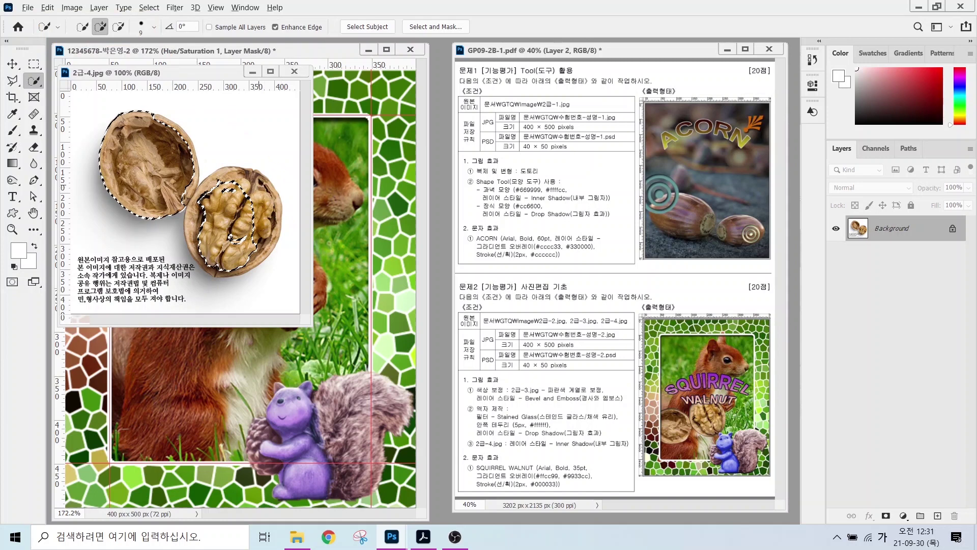
{"action": "mouse_move", "coordinate": [206, 106]}
{"action": "left_mouse_down"}
{"action": "mouse_move", "coordinate": [190, 147]}
{"action": "mouse_move", "coordinate": [233, 151]}
{"action": "left_mouse_up"}
{"action": "mouse_move", "coordinate": [257, 100]}
{"action": "left_mouse_down"}
{"action": "mouse_move", "coordinate": [275, 100]}
{"action": "mouse_move", "coordinate": [276, 136]}
{"action": "left_mouse_up"}
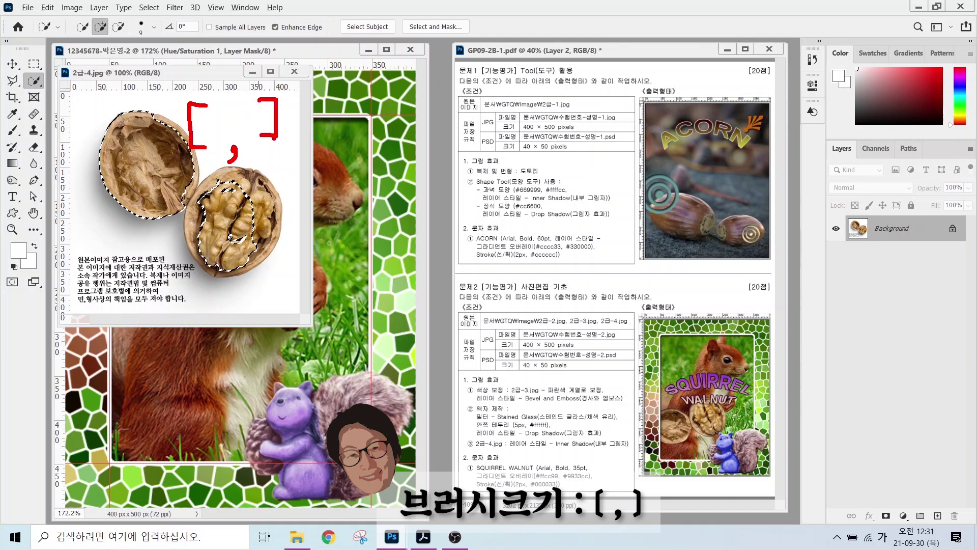
{"action": "key", "text": "bracketright"}
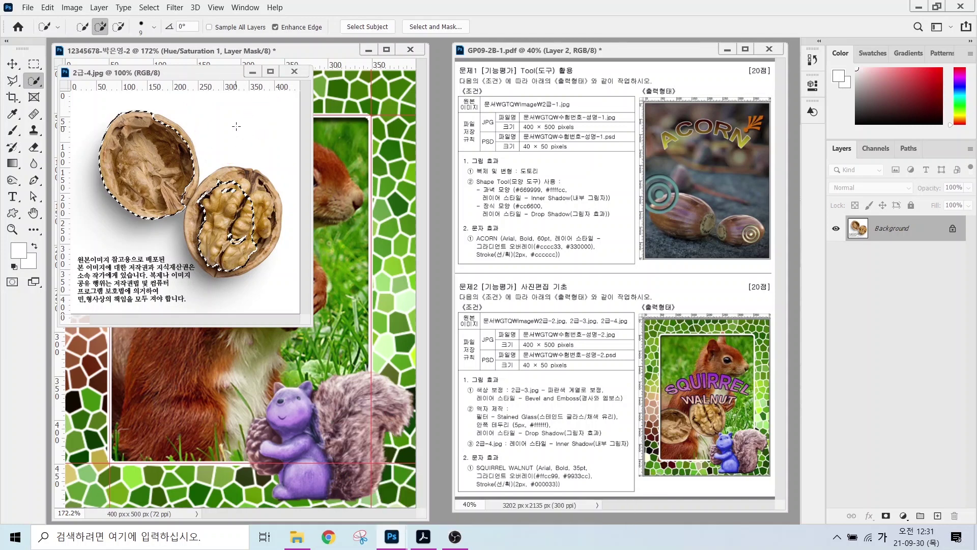
{"action": "key", "text": "bracketright"}
{"action": "key", "text": "bracketright"}
{"action": "key", "text": "bracketright"}
{"action": "key", "text": "bracketright"}
{"action": "key", "text": "bracketright"}
{"action": "key", "text": "Caps_Lock"}
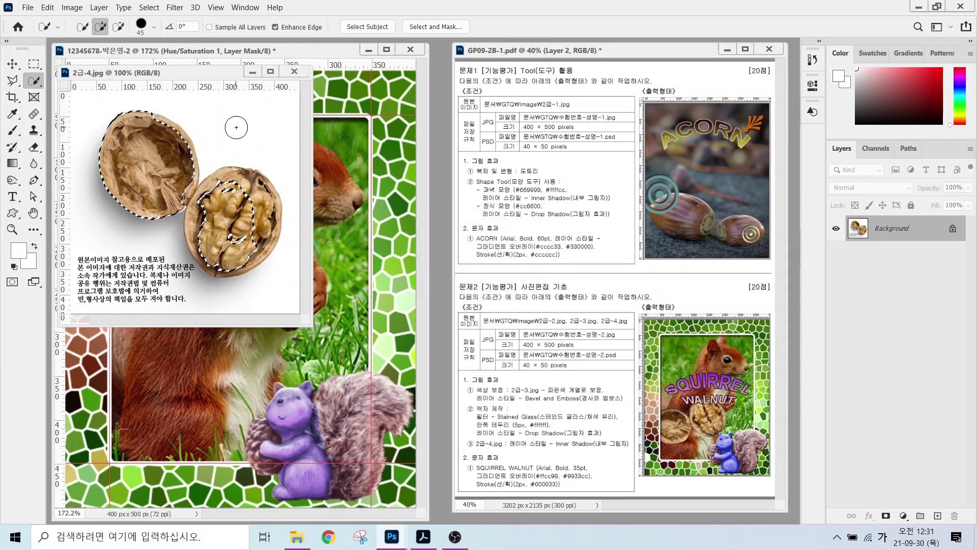
{"action": "key", "text": "bracketright"}
{"action": "key", "text": "bracketright"}
{"action": "key", "text": "bracketright"}
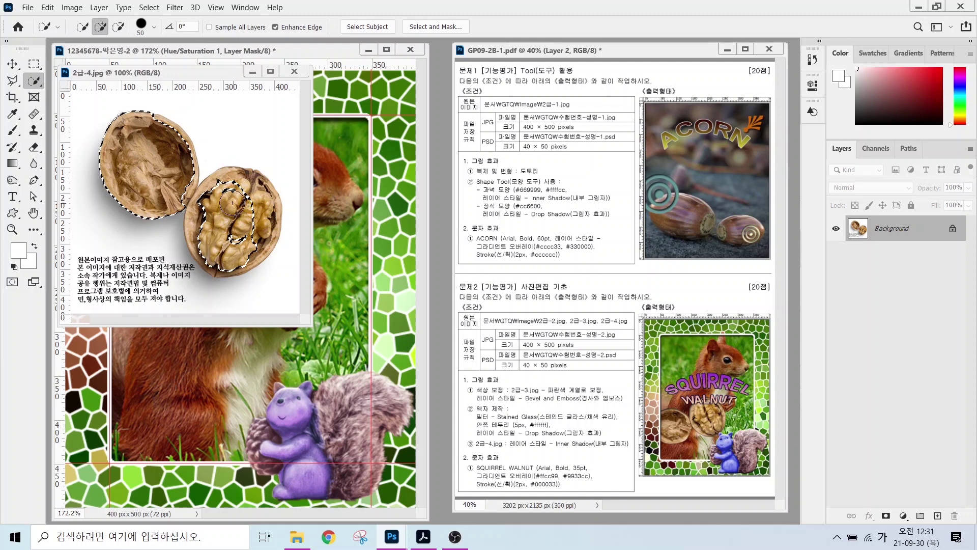
{"action": "left_click", "coordinate": [245, 195]}
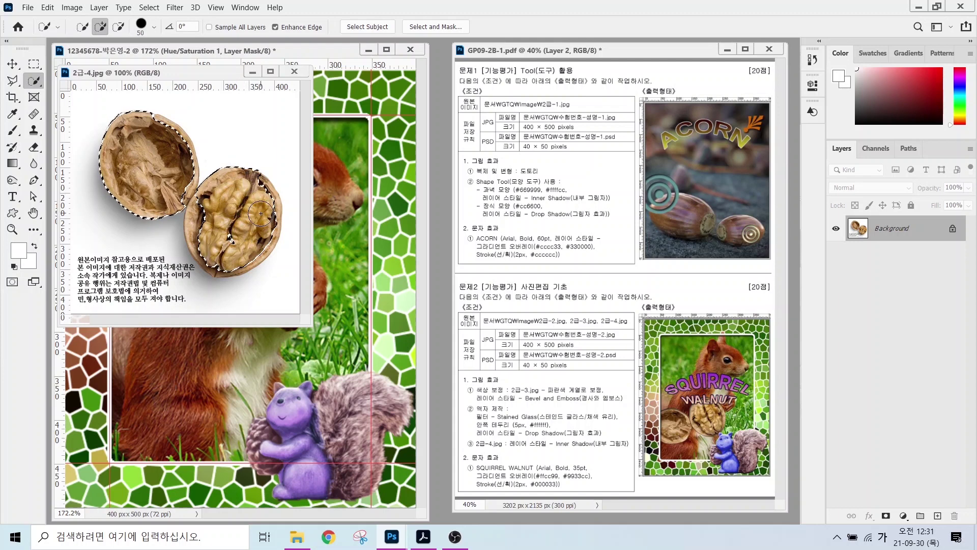
{"action": "mouse_move", "coordinate": [262, 203]}
{"action": "left_mouse_down"}
{"action": "mouse_move", "coordinate": [235, 230]}
{"action": "mouse_move", "coordinate": [129, 196]}
{"action": "mouse_move", "coordinate": [172, 190]}
{"action": "left_mouse_up"}
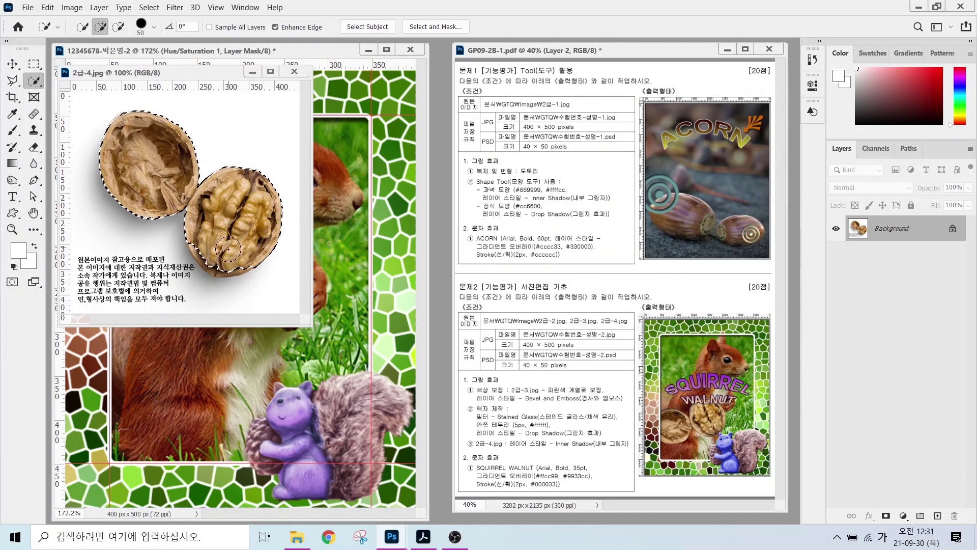
- Drag the selected walnuts into the squirrel frame document
{"action": "left_click_drag", "start_coordinate": [200, 73], "coordinate": [382, 140]}
{"action": "key", "text": "v"}
{"action": "left_click_drag", "start_coordinate": [343, 254], "coordinate": [275, 295]}
- Close the walnut photo and name the new walnut layer 2-4
{"action": "left_click", "coordinate": [477, 138]}
{"action": "double_click", "coordinate": [878, 228]}
{"action": "type", "text": "2-4"}
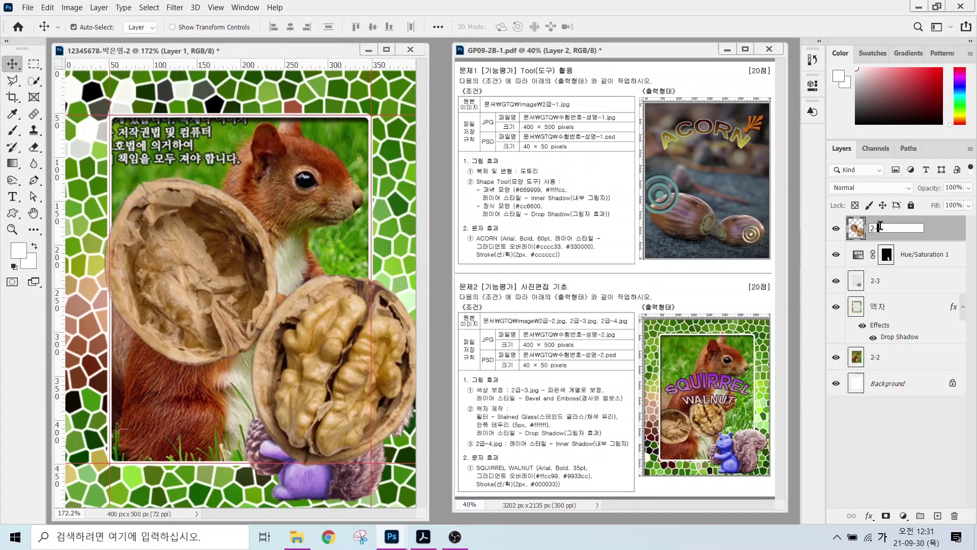
{"action": "key", "text": "Return"}
- Shrink the walnuts to about 57%, rotate them about 45°, and reposition them
{"action": "key", "text": "ctrl+t"}
{"action": "left_click_drag", "start_coordinate": [417, 467], "coordinate": [282, 363]}
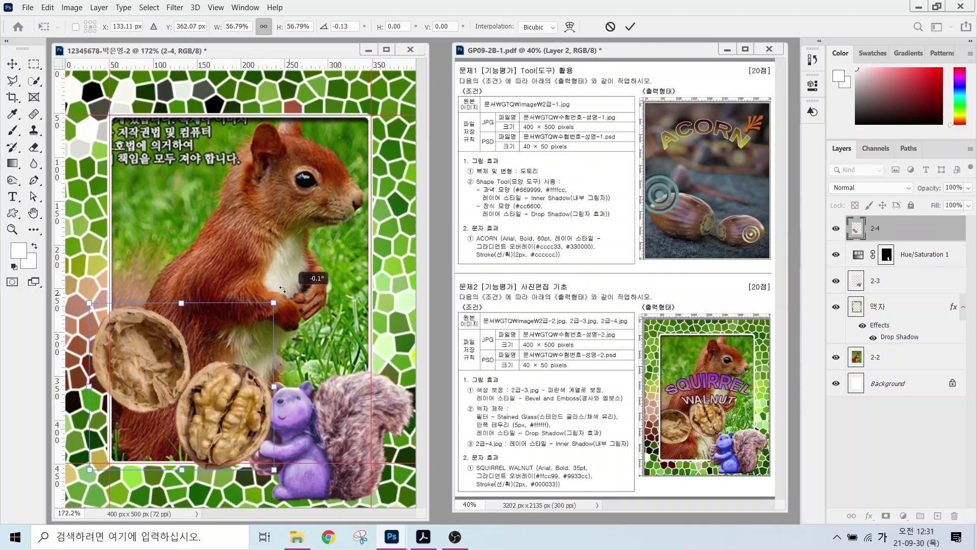
{"action": "left_click_drag", "start_coordinate": [197, 335], "coordinate": [211, 313]}
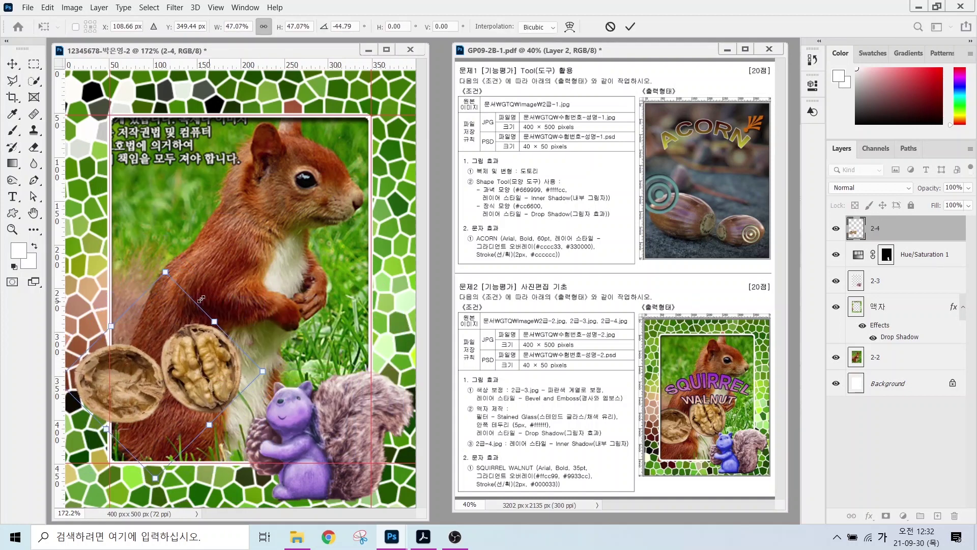
{"action": "left_click_drag", "start_coordinate": [171, 274], "coordinate": [219, 412]}
{"action": "key", "text": "Return"}
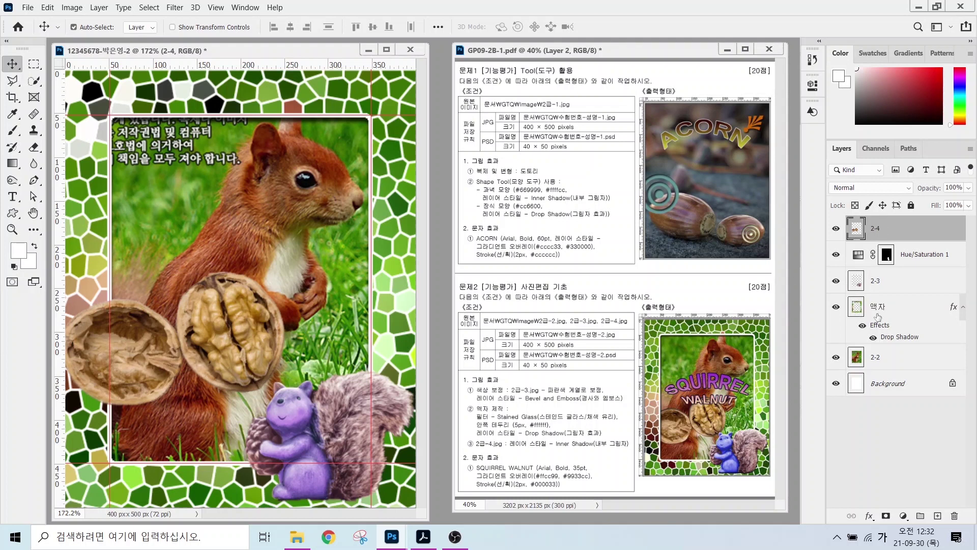
- Move layer 2-4 below the 액자 frame layer and give it an Inner Shadow
{"action": "left_click", "coordinate": [885, 230]}
{"action": "mouse_move", "coordinate": [889, 228]}
{"action": "left_mouse_down"}
{"action": "mouse_move", "coordinate": [917, 276]}
{"action": "mouse_move", "coordinate": [885, 339]}
{"action": "left_mouse_up"}
{"action": "left_click_drag", "start_coordinate": [891, 233], "coordinate": [909, 329]}
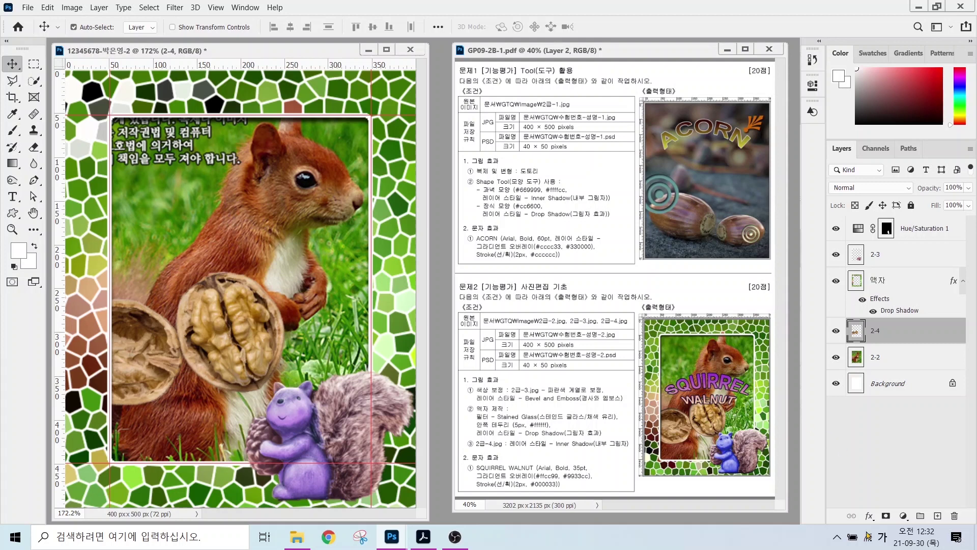
{"action": "left_click", "coordinate": [869, 515]}
{"action": "left_click", "coordinate": [888, 434]}
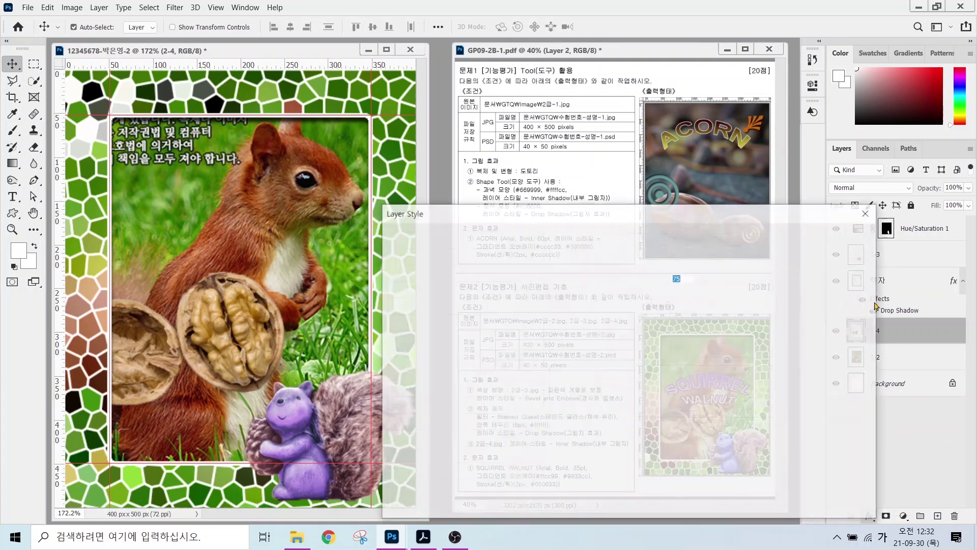
- Add Bevel & Emboss with default settings to layer 2-3
{"action": "left_click", "coordinate": [882, 257]}
{"action": "left_click", "coordinate": [869, 516]}
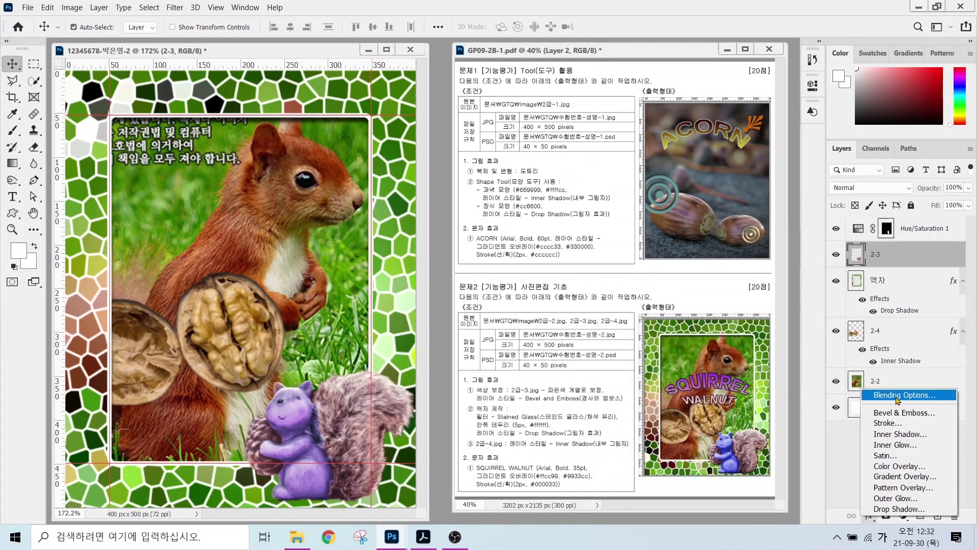
{"action": "left_click", "coordinate": [888, 414]}
{"action": "left_click", "coordinate": [816, 245]}
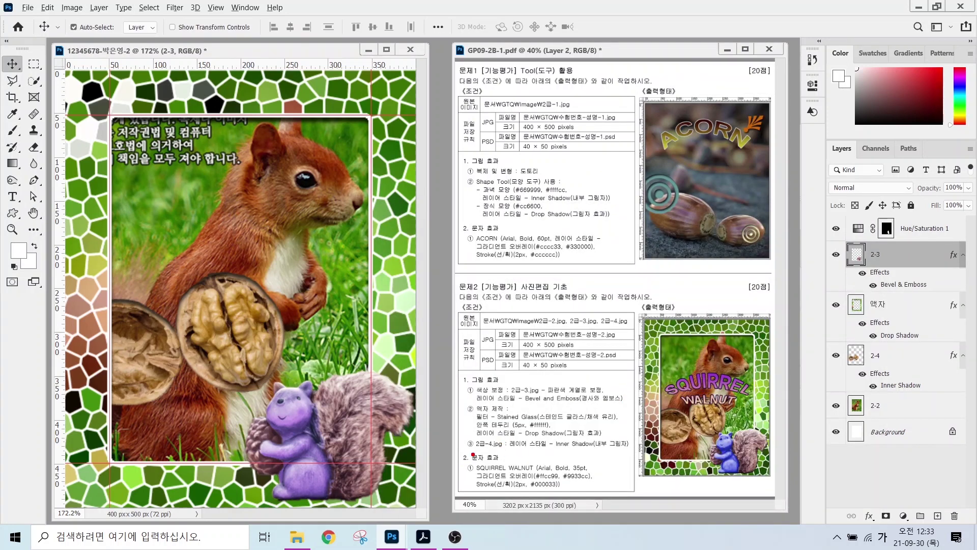
{"action": "left_click_drag", "start_coordinate": [463, 454], "coordinate": [596, 502]}
- Add a two-line text layer reading SQUIRREL / WALNUT over the squirrel
{"action": "left_click", "coordinate": [12, 196]}
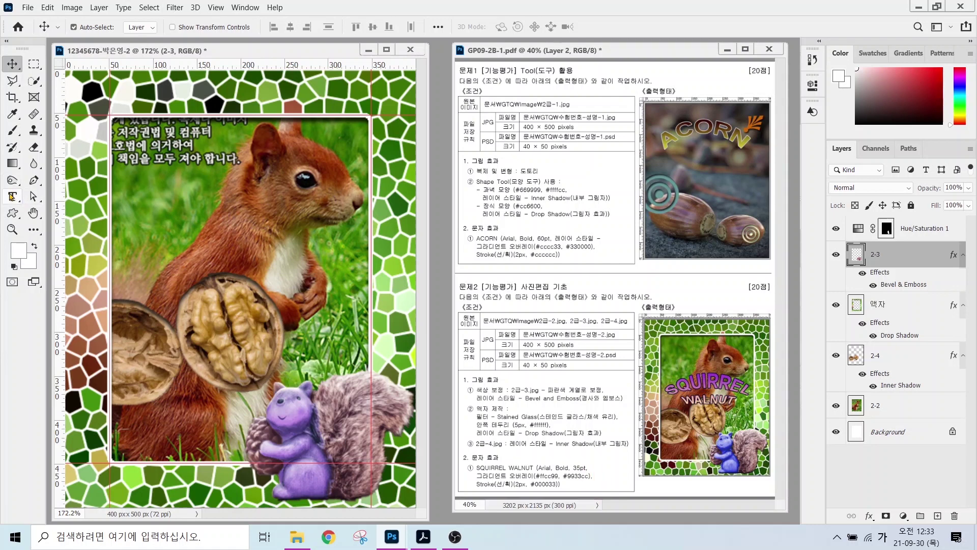
{"action": "left_click", "coordinate": [159, 210]}
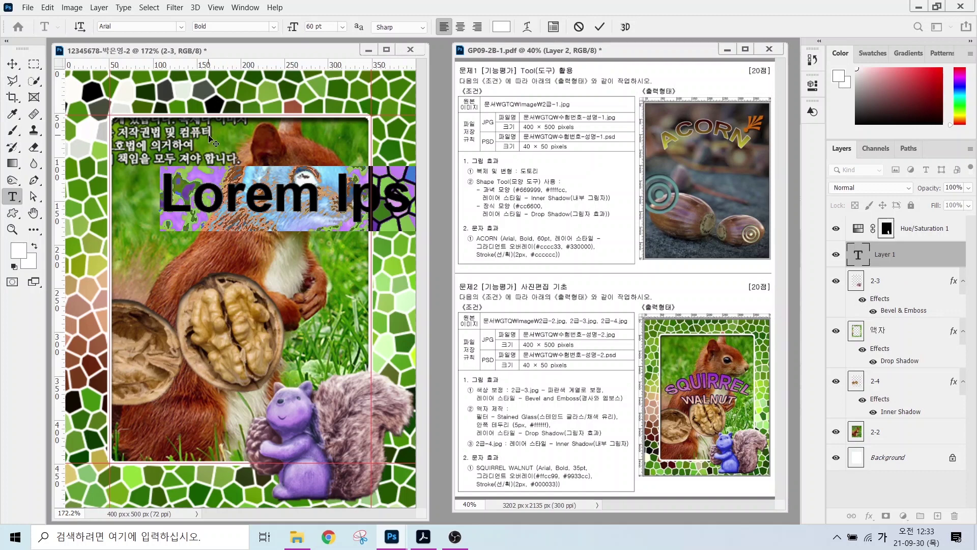
{"action": "key", "text": "Caps_Lock"}
{"action": "type", "text": "ACORN"}
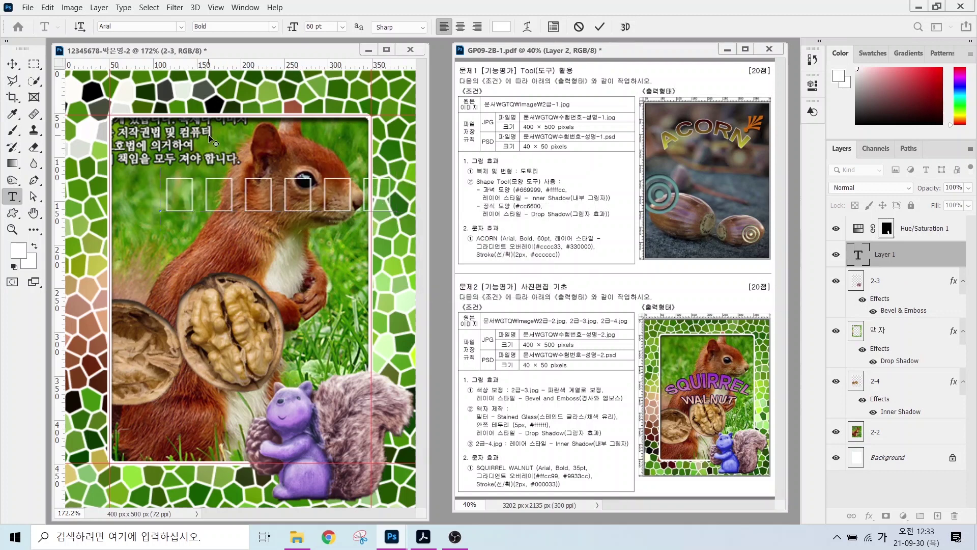
{"action": "key", "text": "Hangul"}
{"action": "key", "text": "ctrl+a"}
{"action": "type", "text": "SQUIRREL"}
{"action": "key", "text": "Return"}
{"action": "type", "text": "WA"}
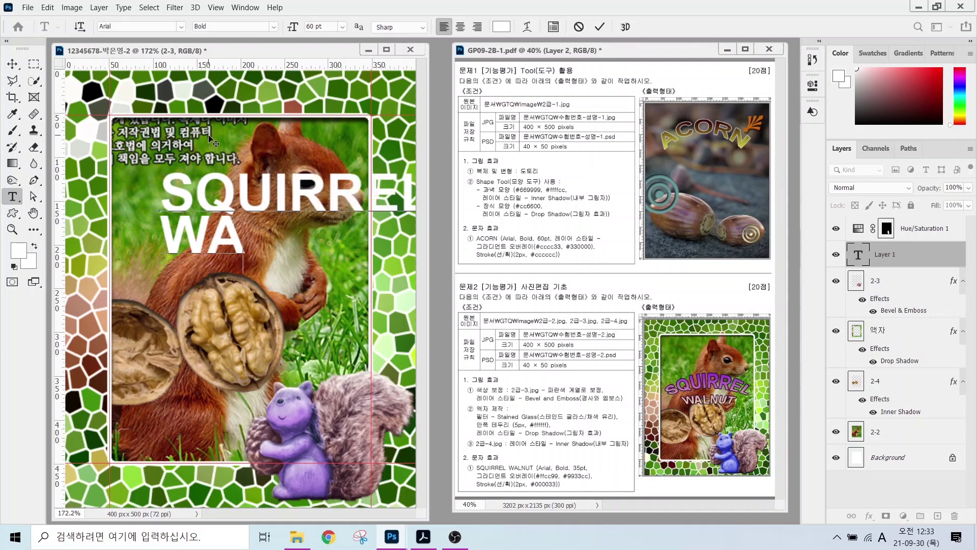
{"action": "type", "text": "LNUT"}
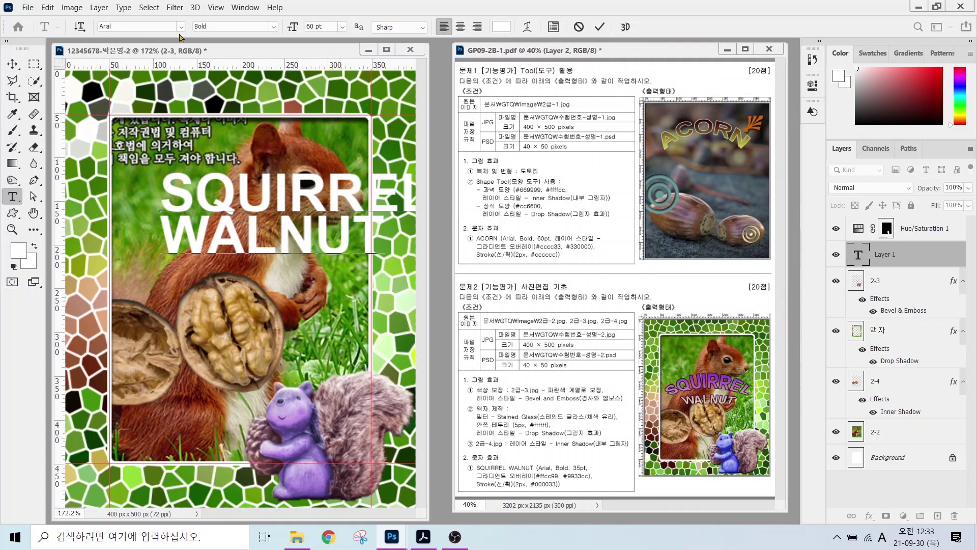
{"action": "key", "text": "ctrl+Return"}
- Set the title's font size to 35 pt
{"action": "left_click", "coordinate": [181, 26]}
{"action": "left_click", "coordinate": [181, 27]}
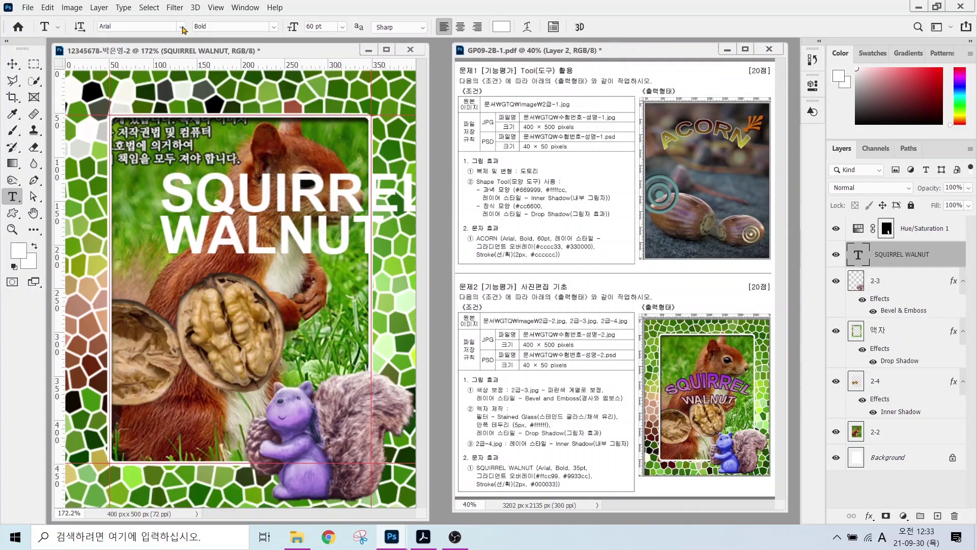
{"action": "key", "text": "Tab"}
{"action": "key", "text": "Tab"}
{"action": "type", "text": "35"}
{"action": "key", "text": "Return"}
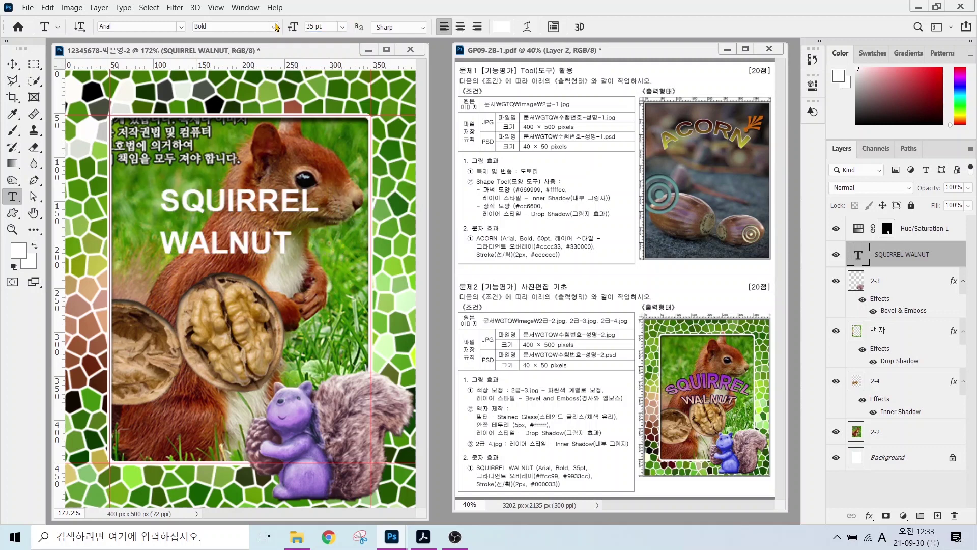
- Give the text a Gradient Overlay running from peach #ffcc99 to purple #9933cc
{"action": "left_click", "coordinate": [869, 515]}
{"action": "left_click", "coordinate": [887, 476]}
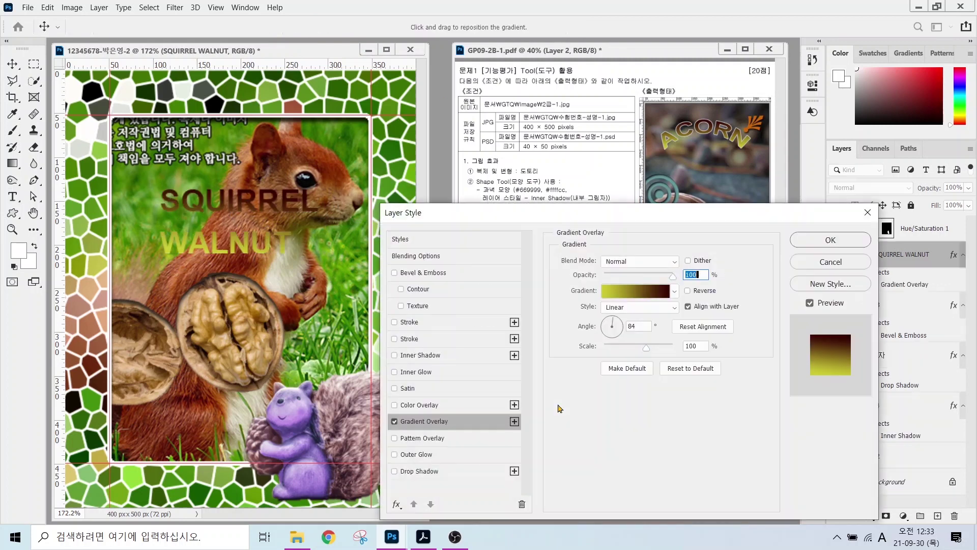
{"action": "left_click", "coordinate": [626, 265]}
{"action": "double_click", "coordinate": [354, 284]}
{"action": "type", "text": "ffcc99"}
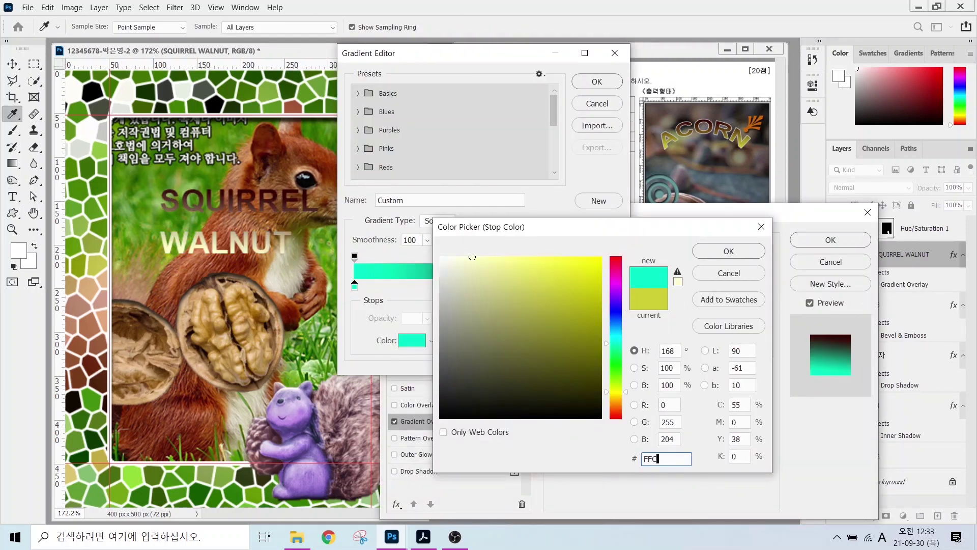
{"action": "key", "text": "Return"}
{"action": "double_click", "coordinate": [612, 286]}
{"action": "type", "text": "9933cc"}
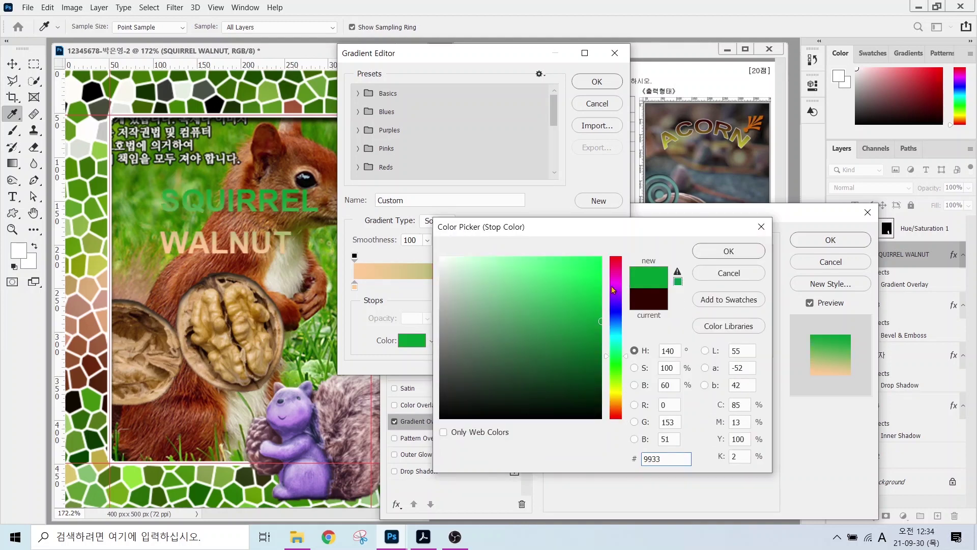
{"action": "key", "text": "Return"}
{"action": "left_click", "coordinate": [596, 81]}
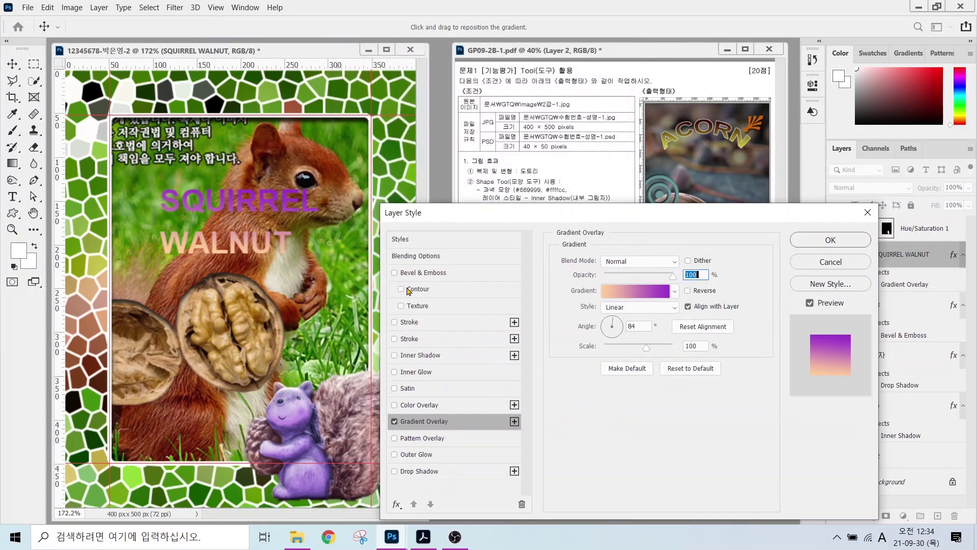
- Add a dark navy #000033 stroke to the text and apply the layer styles
{"action": "left_click", "coordinate": [409, 321]}
{"action": "left_click", "coordinate": [585, 362]}
{"action": "type", "text": "000033"}
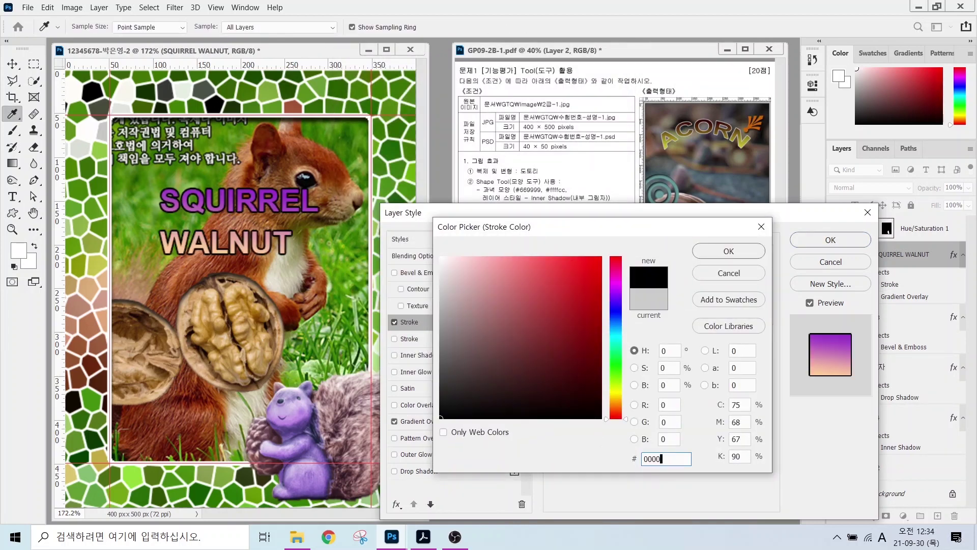
{"action": "key", "text": "Return"}
{"action": "left_click", "coordinate": [831, 240]}
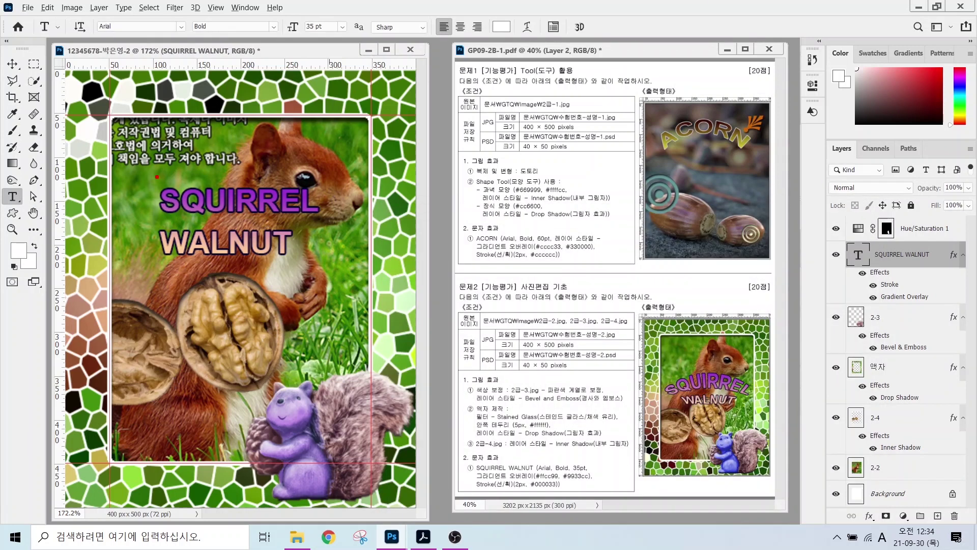
- Centre-align the SQUIRREL WALNUT text
{"action": "left_click_drag", "start_coordinate": [162, 169], "coordinate": [161, 297]}
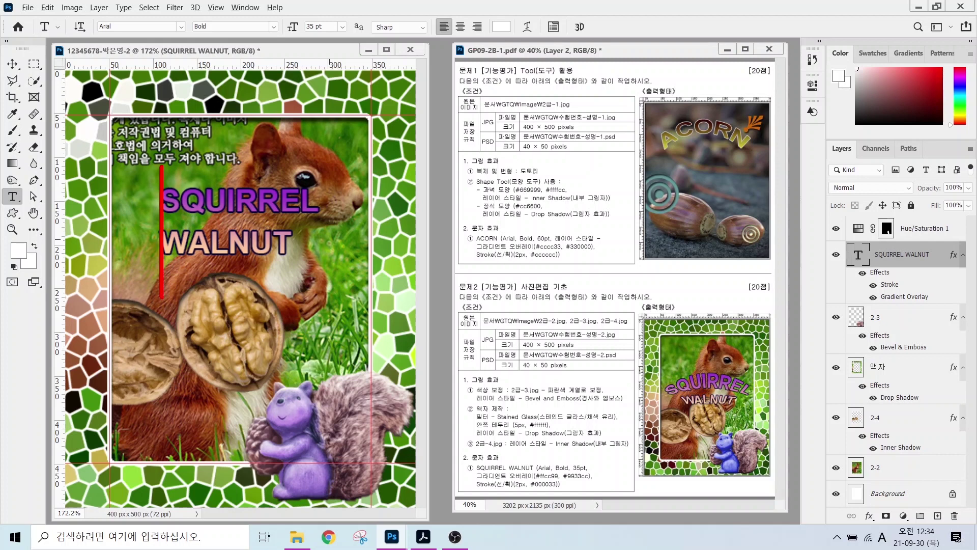
{"action": "left_click_drag", "start_coordinate": [713, 360], "coordinate": [712, 427]}
{"action": "left_click_drag", "start_coordinate": [670, 368], "coordinate": [760, 370]}
{"action": "left_click_drag", "start_coordinate": [746, 358], "coordinate": [748, 382]}
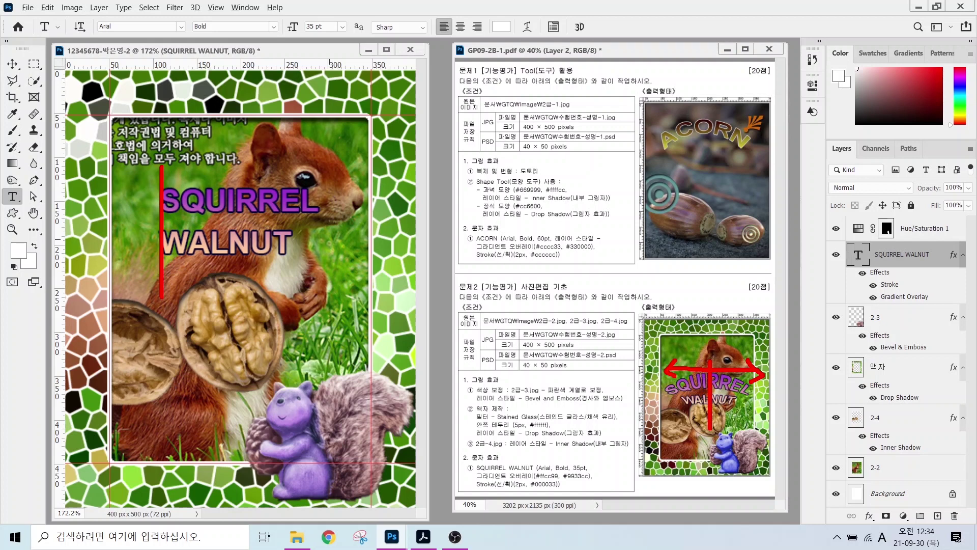
{"action": "mouse_move", "coordinate": [487, 46]}
{"action": "left_mouse_down"}
{"action": "mouse_move", "coordinate": [467, 51]}
{"action": "mouse_move", "coordinate": [423, 28]}
{"action": "mouse_move", "coordinate": [488, 18]}
{"action": "mouse_move", "coordinate": [484, 46]}
{"action": "left_mouse_up"}
{"action": "left_click_drag", "start_coordinate": [481, 33], "coordinate": [466, 49]}
{"action": "left_click_drag", "start_coordinate": [511, 101], "coordinate": [468, 47]}
{"action": "left_click_drag", "start_coordinate": [464, 37], "coordinate": [481, 52]}
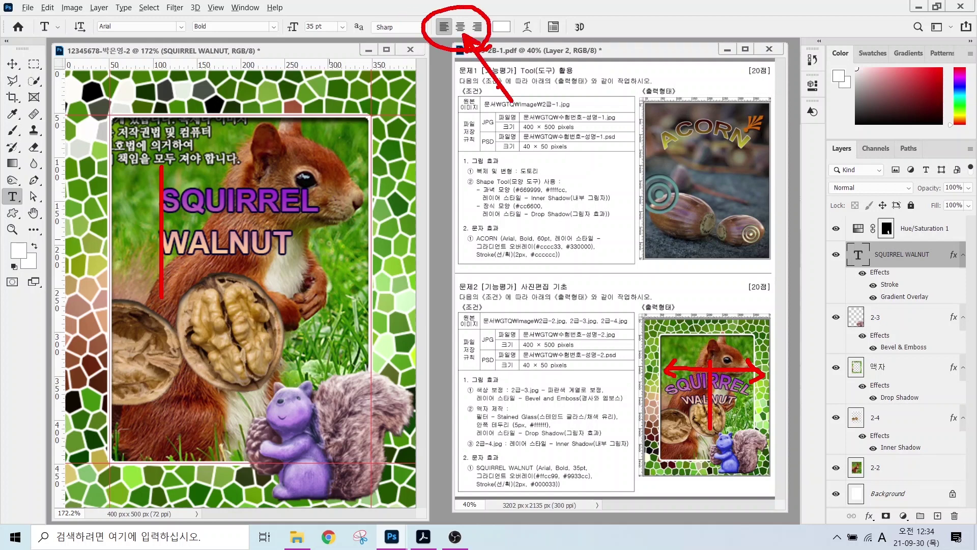
{"action": "key", "text": "Escape"}
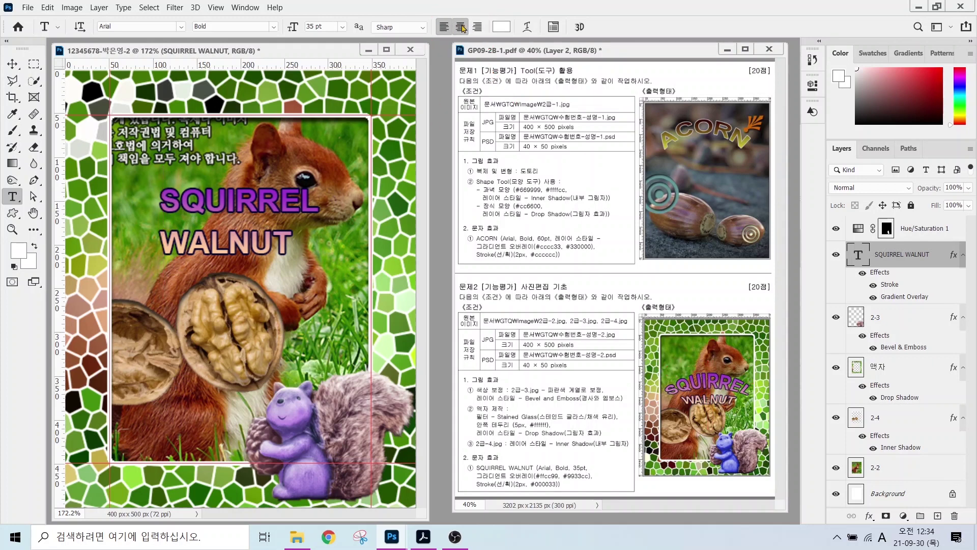
{"action": "left_click", "coordinate": [460, 26]}
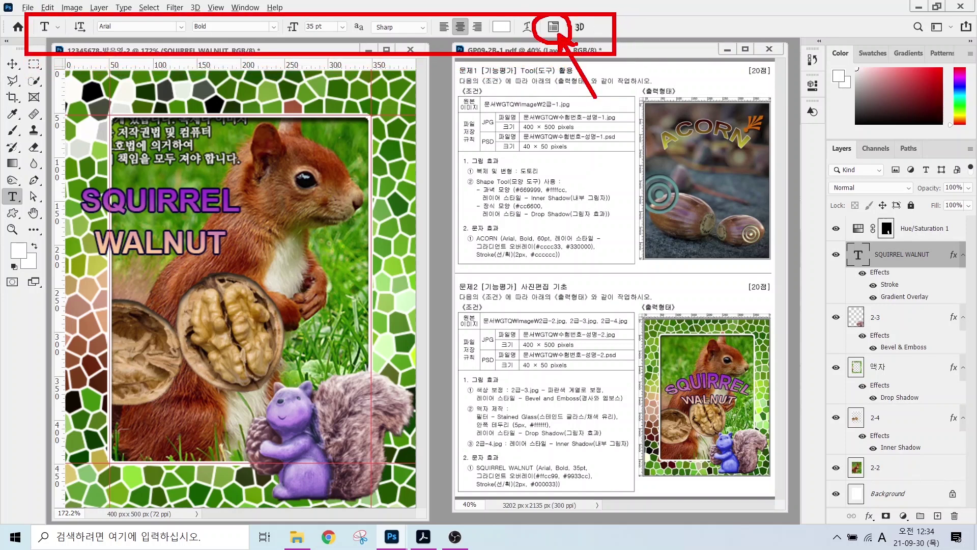
- Set the title's leading to Auto in the Character panel, then close the panel
{"action": "left_click", "coordinate": [553, 26]}
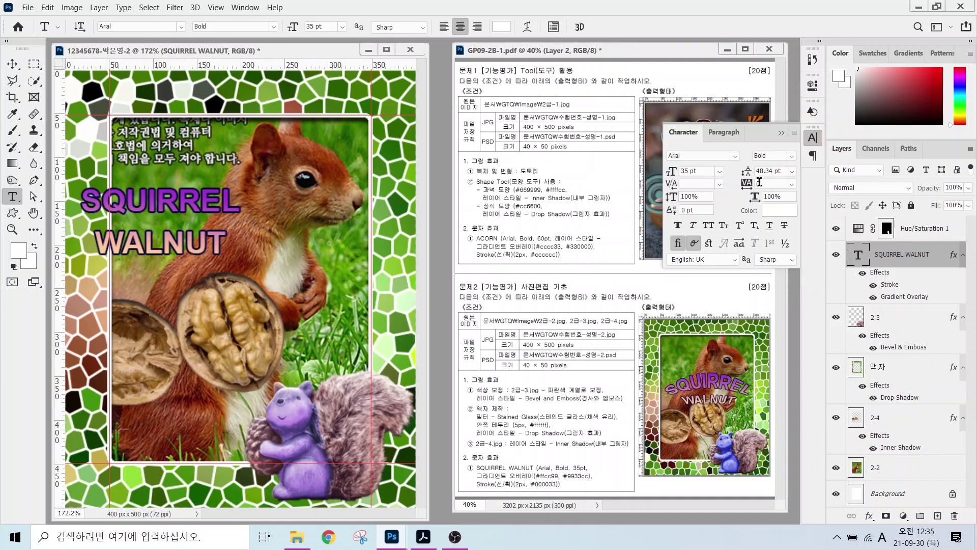
{"action": "left_click", "coordinate": [791, 172]}
{"action": "left_click", "coordinate": [783, 185]}
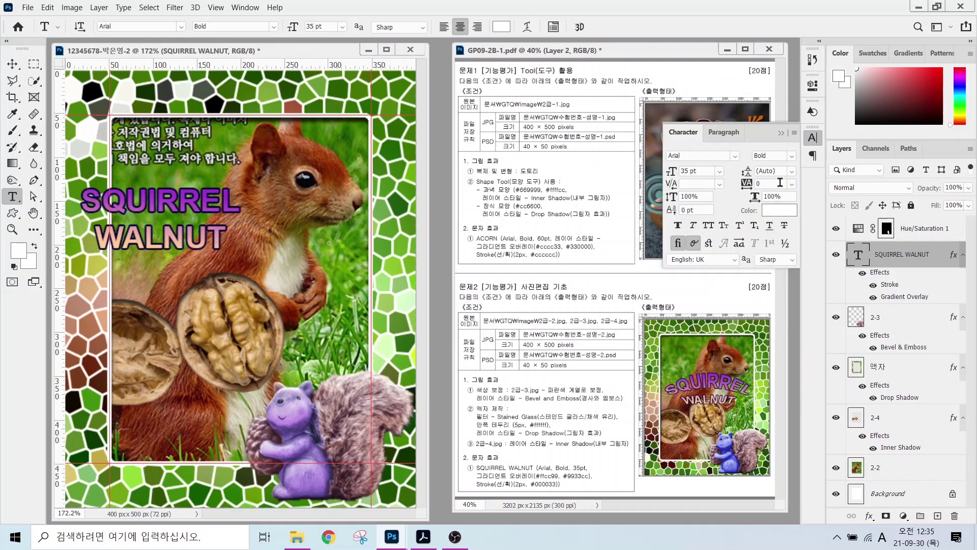
{"action": "left_click", "coordinate": [791, 172]}
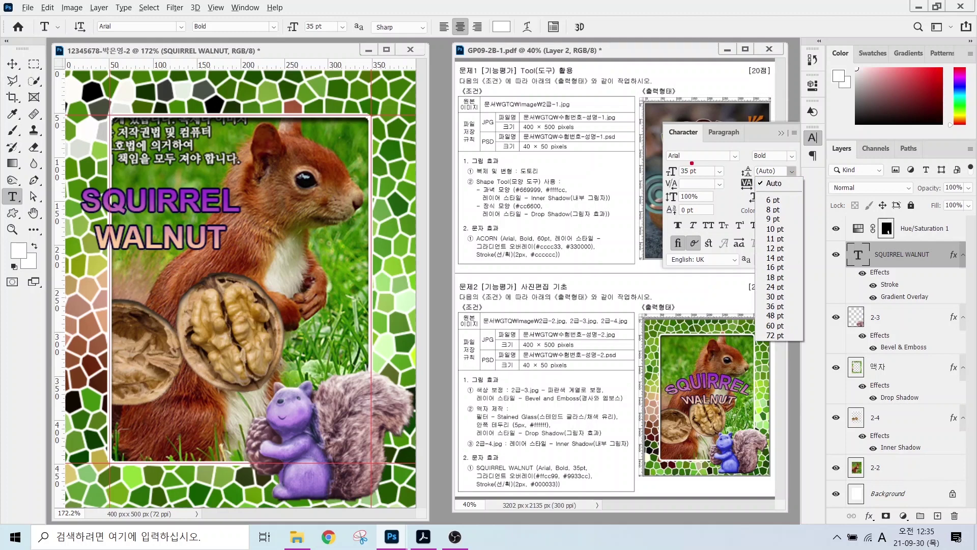
{"action": "left_click_drag", "start_coordinate": [692, 163], "coordinate": [742, 129]}
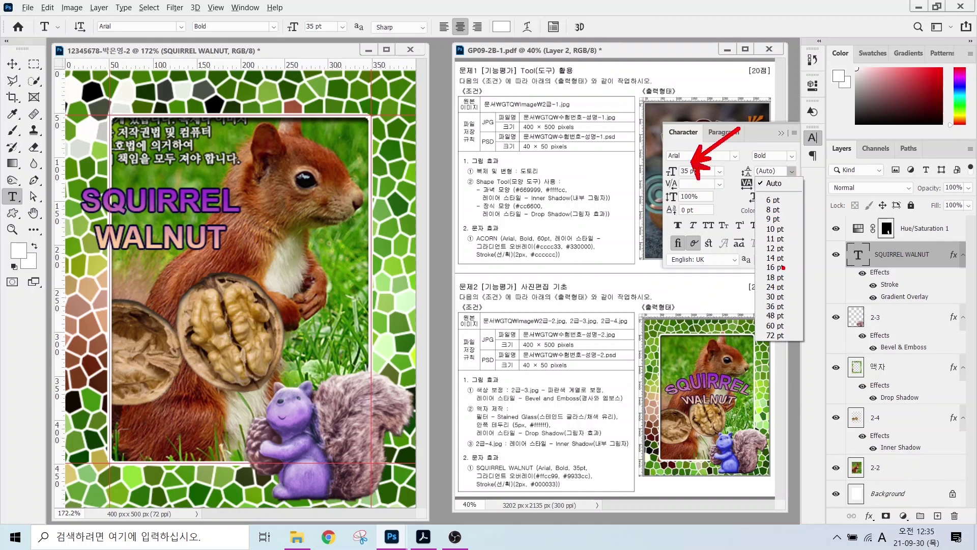
{"action": "left_click_drag", "start_coordinate": [784, 307], "coordinate": [833, 286]}
{"action": "key", "text": "Escape"}
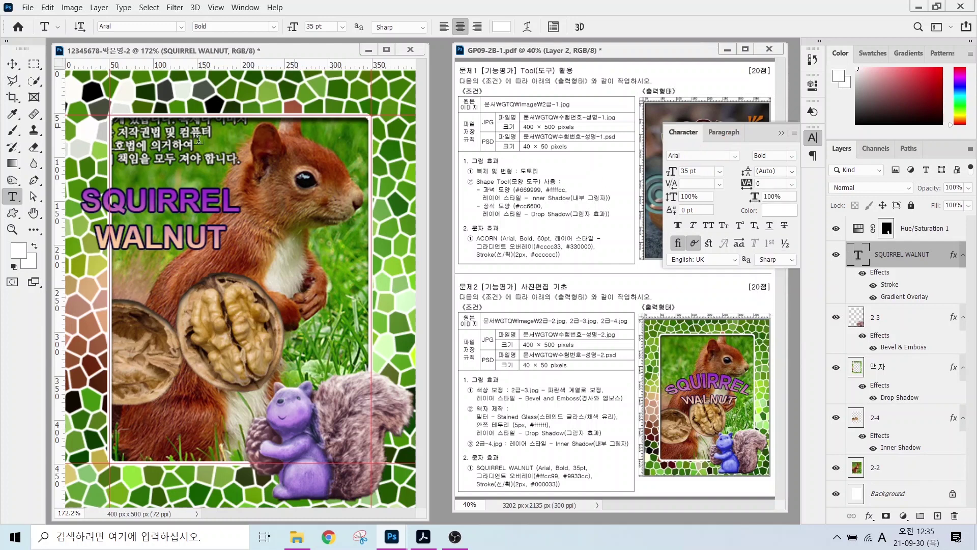
{"action": "left_click", "coordinate": [372, 182]}
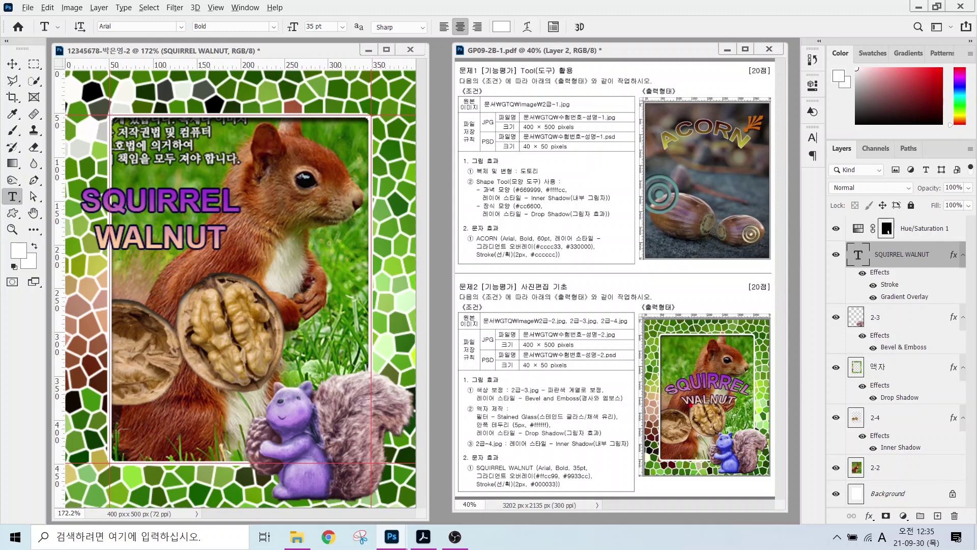
{"action": "mouse_move", "coordinate": [664, 388]}
{"action": "left_mouse_down"}
{"action": "mouse_move", "coordinate": [742, 373]}
{"action": "mouse_move", "coordinate": [767, 393]}
{"action": "left_mouse_up"}
- Open Warp Text for the SQUIRREL WALNUT title and try the Arc Upper style
{"action": "mouse_move", "coordinate": [539, 42]}
{"action": "left_mouse_down"}
{"action": "mouse_move", "coordinate": [537, 11]}
{"action": "mouse_move", "coordinate": [543, 38]}
{"action": "mouse_move", "coordinate": [590, 92]}
{"action": "left_mouse_up"}
{"action": "key", "text": "Escape"}
{"action": "left_click", "coordinate": [527, 26]}
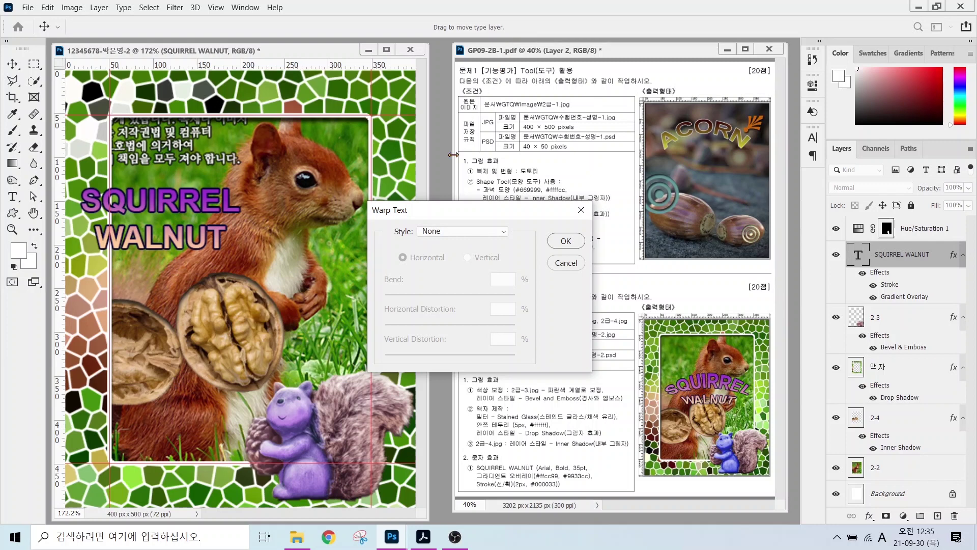
{"action": "left_click", "coordinate": [460, 232]}
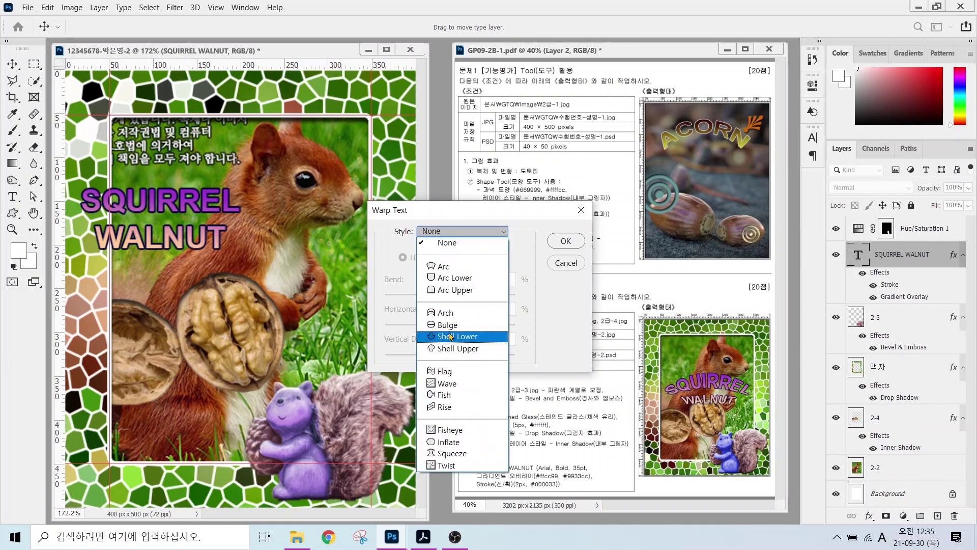
{"action": "left_click", "coordinate": [455, 291]}
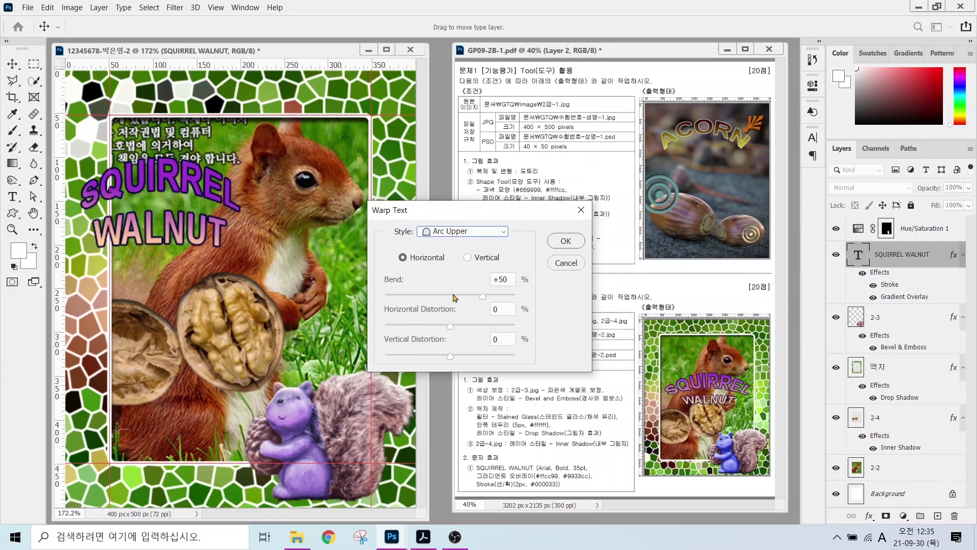
{"action": "key", "text": "alt"}
{"action": "left_click_drag", "start_coordinate": [80, 169], "coordinate": [63, 271]}
{"action": "left_click_drag", "start_coordinate": [238, 166], "coordinate": [240, 265]}
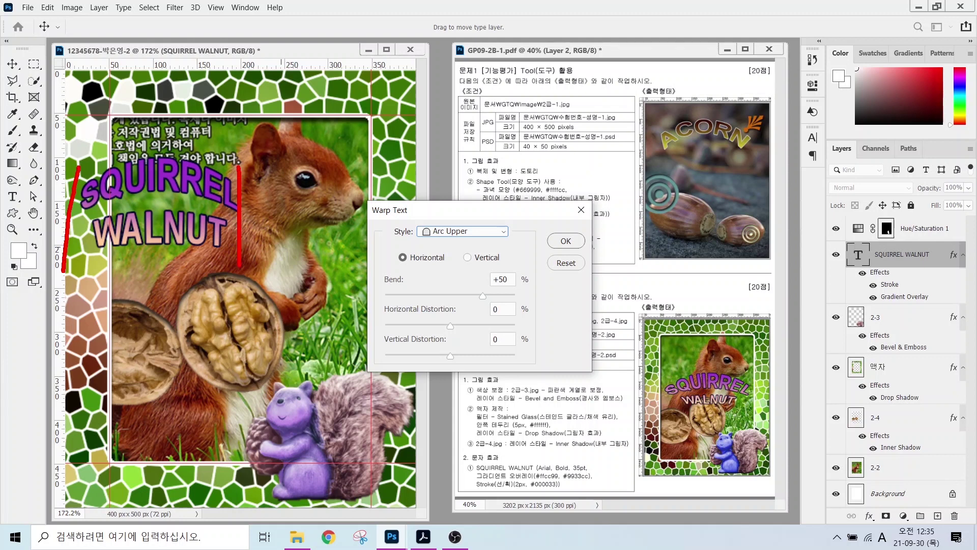
{"action": "mouse_move", "coordinate": [80, 166]}
{"action": "left_mouse_down"}
{"action": "mouse_move", "coordinate": [120, 146]}
{"action": "mouse_move", "coordinate": [238, 166]}
{"action": "mouse_move", "coordinate": [248, 186]}
{"action": "left_mouse_up"}
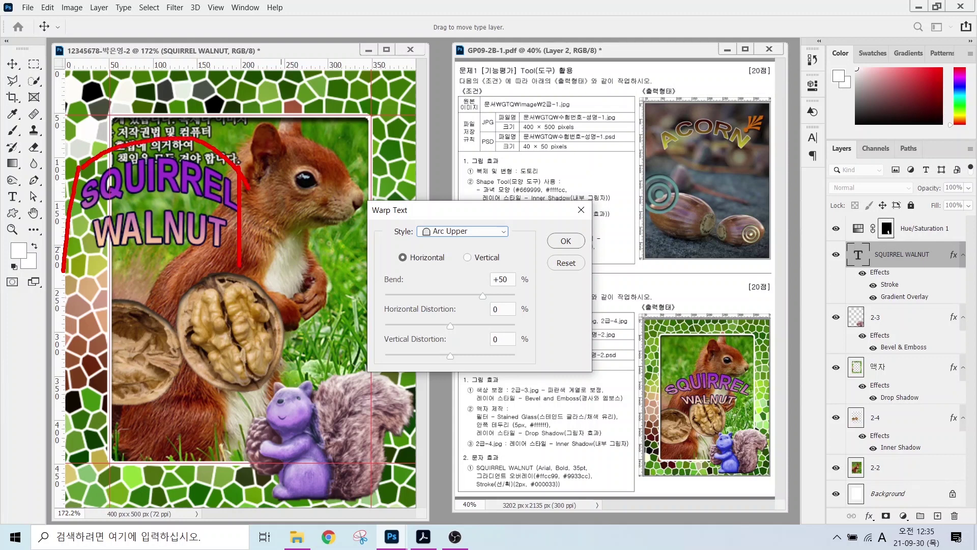
{"action": "key", "text": "Escape"}
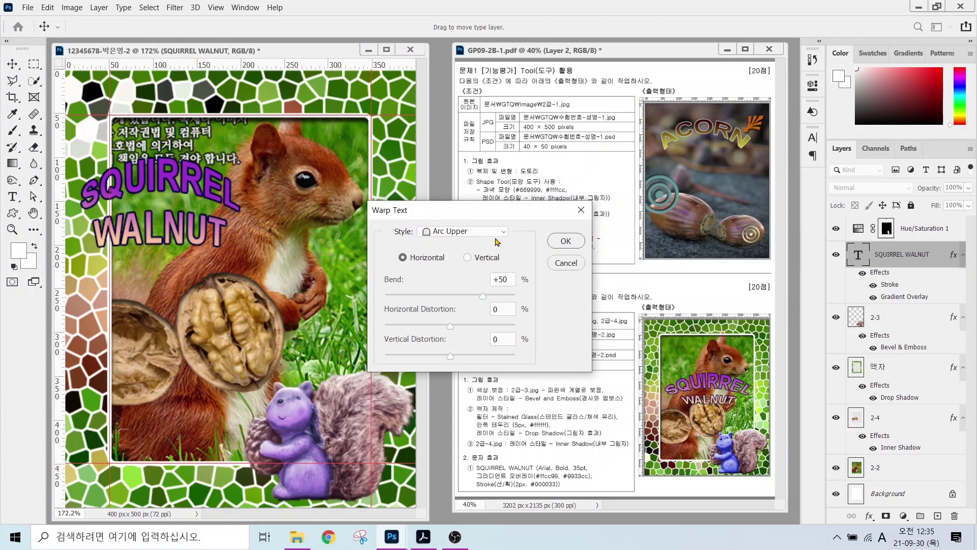
- Switch the warp to Shell Upper with a +50 bend and apply it
{"action": "left_click", "coordinate": [466, 235]}
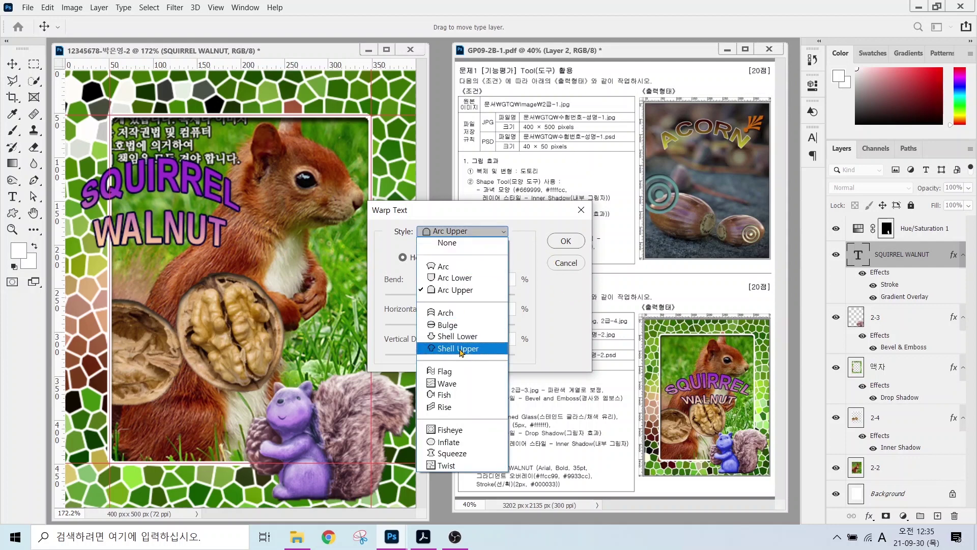
{"action": "key", "text": "Up"}
{"action": "key", "text": "Up"}
{"action": "key", "text": "Up"}
{"action": "key", "text": "Up"}
{"action": "left_click", "coordinate": [461, 350]}
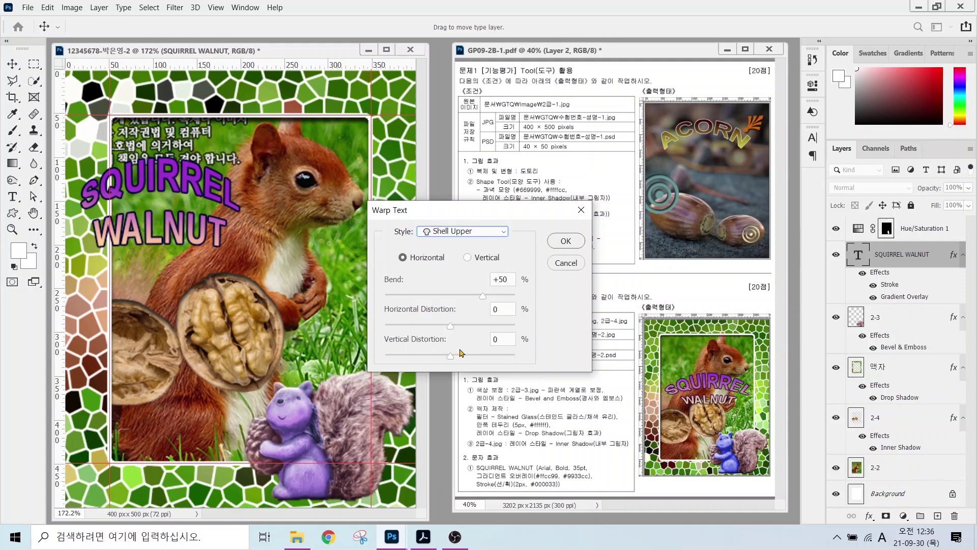
{"action": "key", "text": "alt"}
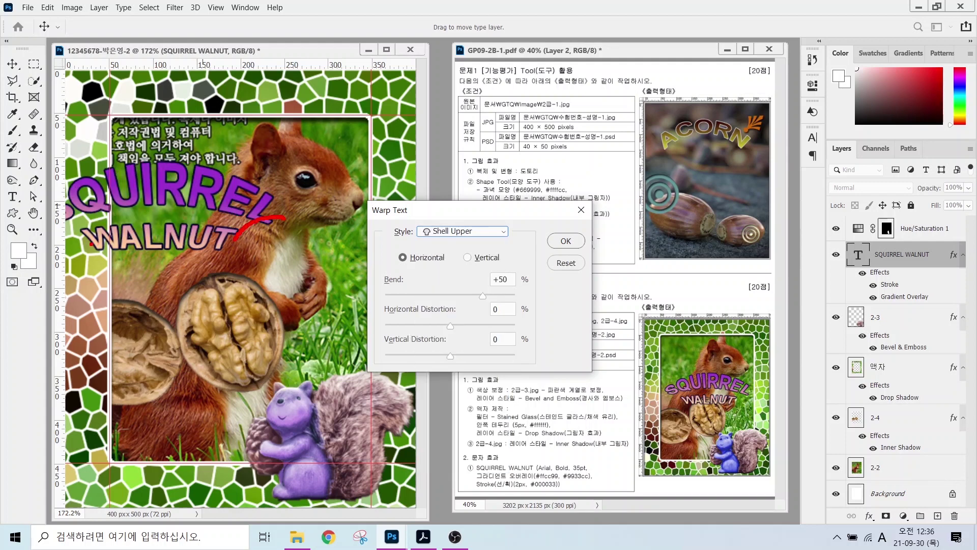
{"action": "mouse_move", "coordinate": [90, 244]}
{"action": "left_mouse_down"}
{"action": "mouse_move", "coordinate": [68, 214]}
{"action": "mouse_move", "coordinate": [48, 219]}
{"action": "left_mouse_up"}
{"action": "mouse_move", "coordinate": [73, 181]}
{"action": "left_mouse_down"}
{"action": "mouse_move", "coordinate": [184, 156]}
{"action": "mouse_move", "coordinate": [239, 173]}
{"action": "mouse_move", "coordinate": [272, 201]}
{"action": "left_mouse_up"}
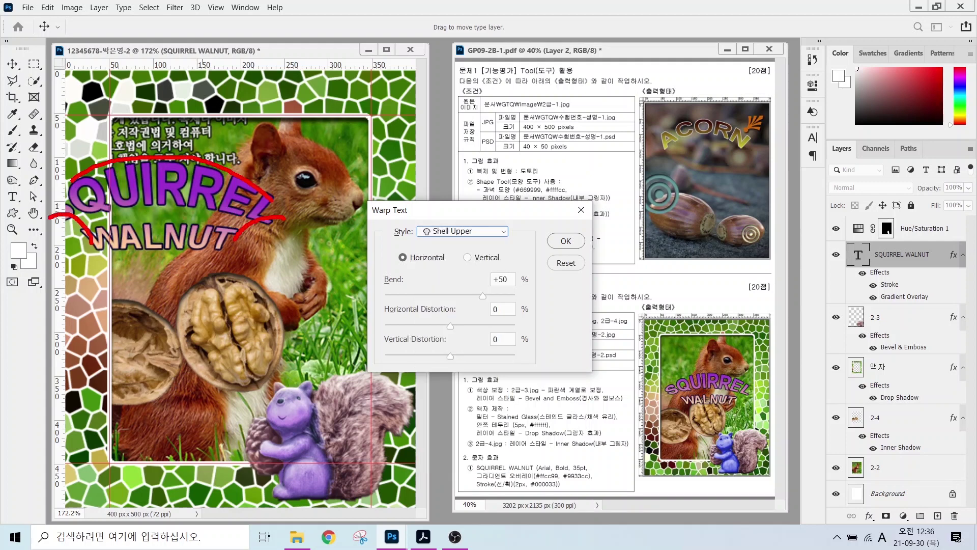
{"action": "key", "text": "Escape"}
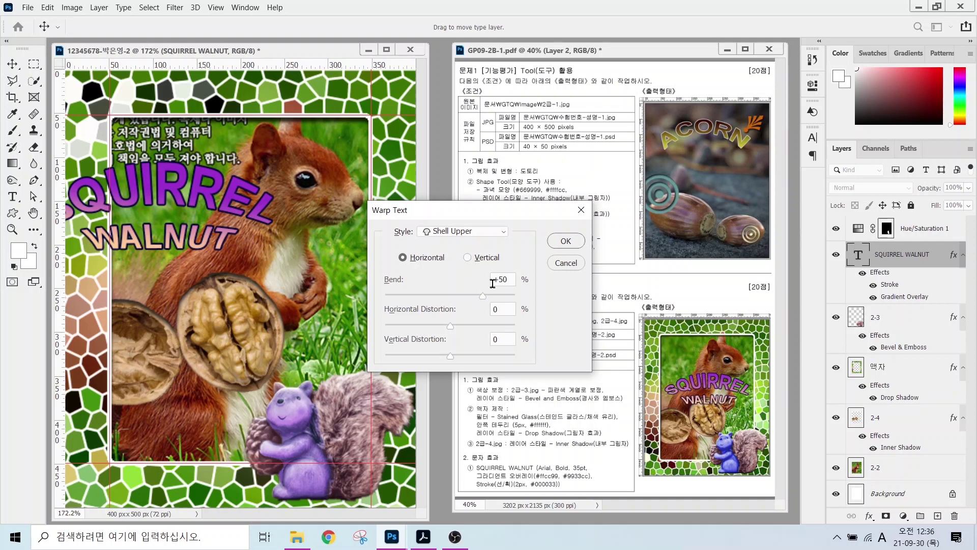
{"action": "left_click", "coordinate": [563, 240]}
- Shift the SQUIRREL WALNUT text 82 px right and move its layer above Hue/Saturation 1
{"action": "key", "text": "v"}
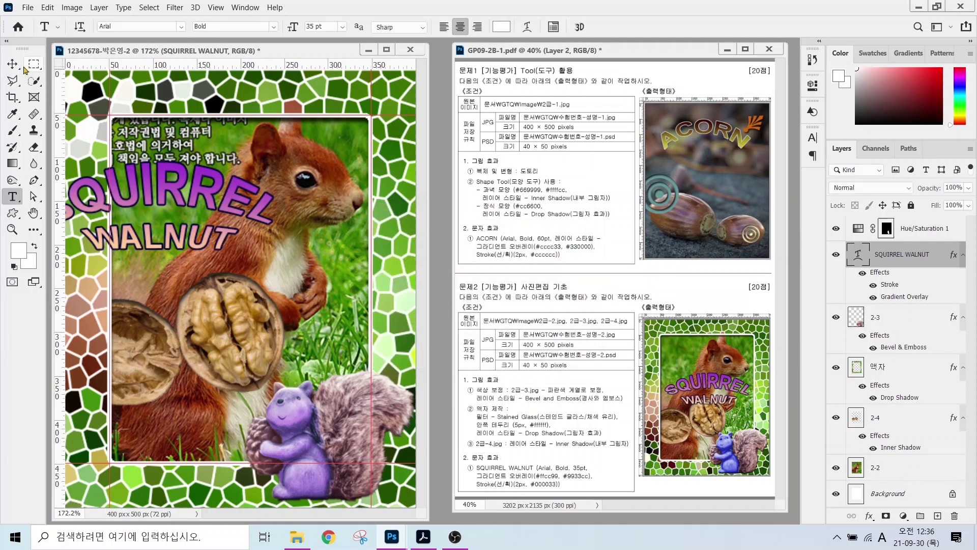
{"action": "left_click_drag", "start_coordinate": [229, 195], "coordinate": [302, 237]}
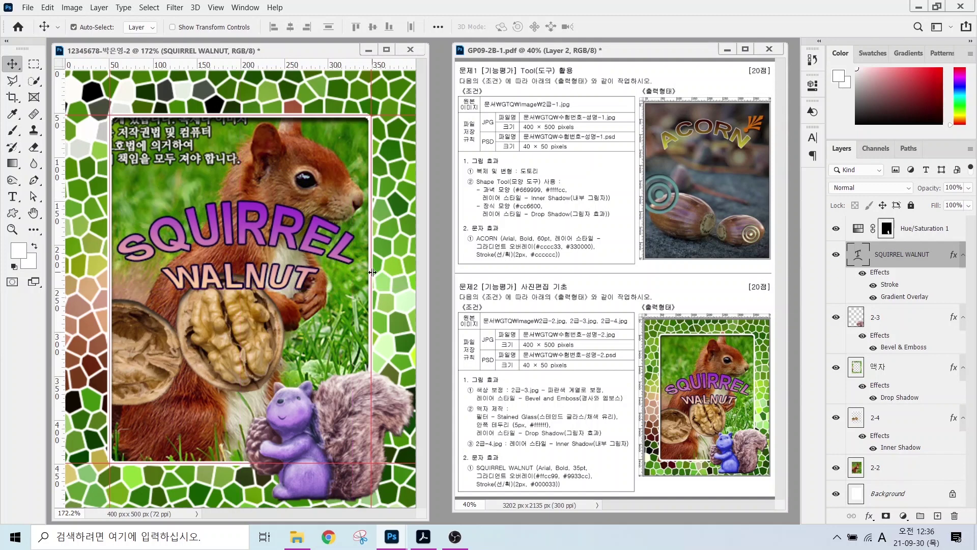
{"action": "left_click_drag", "start_coordinate": [915, 253], "coordinate": [907, 225]}
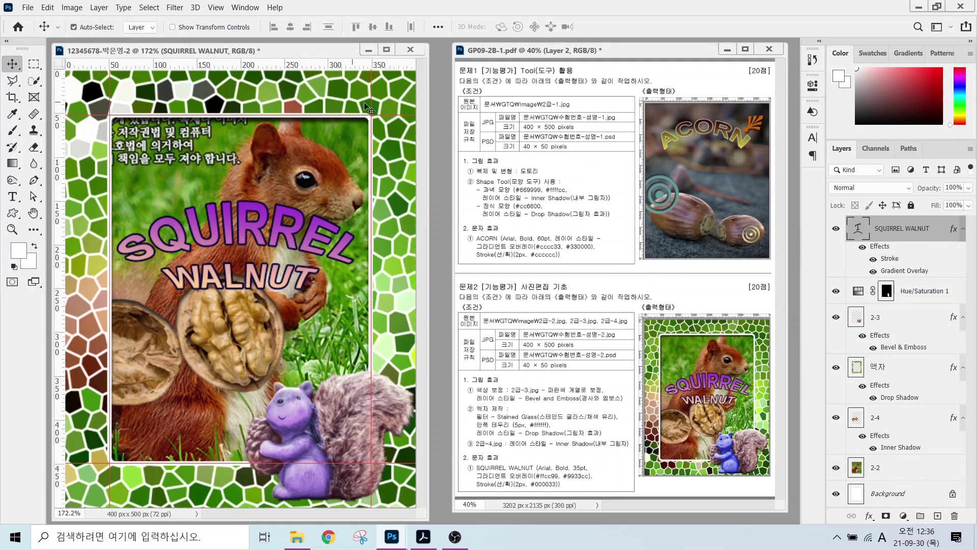
{"action": "key", "text": "ctrl"}
- Clear all guides from the canvas and hide the rulers
{"action": "left_click", "coordinate": [216, 8]}
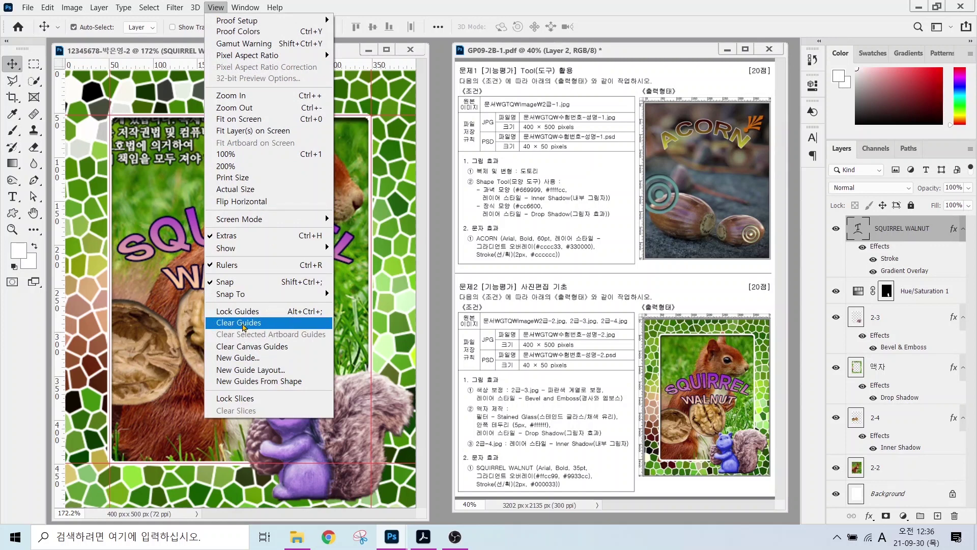
{"action": "left_click", "coordinate": [243, 327]}
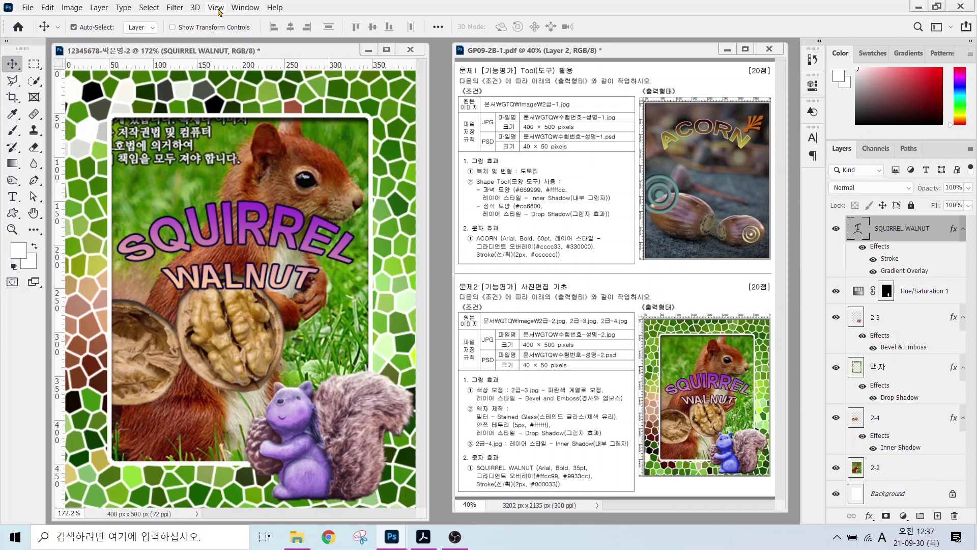
{"action": "left_click", "coordinate": [215, 8]}
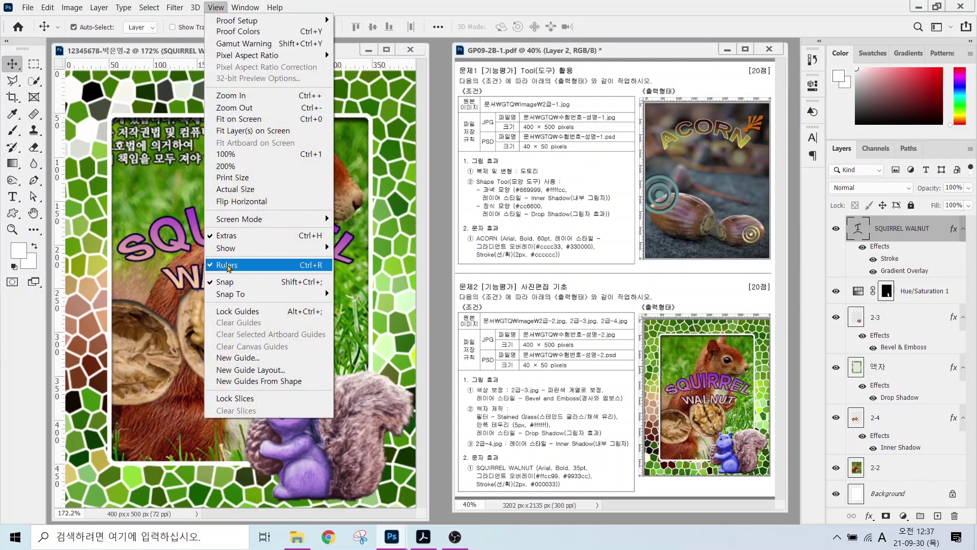
{"action": "left_click", "coordinate": [227, 266]}
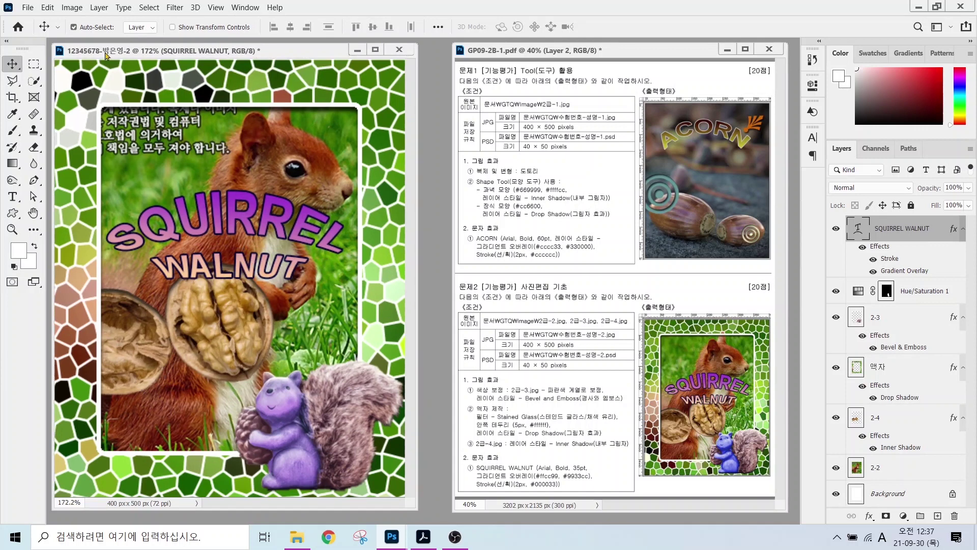
- Save the squirrel design as a JPEG in the GTQ folder
{"action": "left_click", "coordinate": [28, 8]}
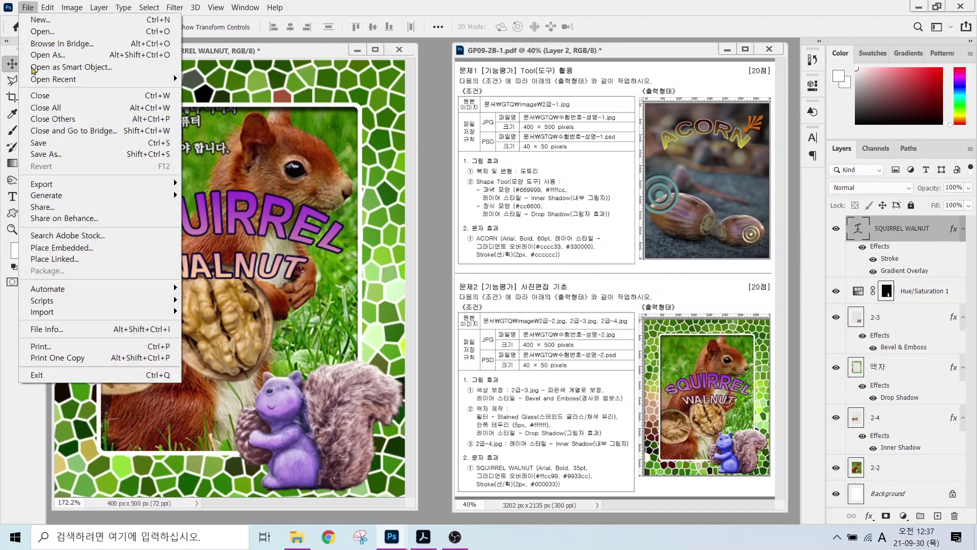
{"action": "left_click", "coordinate": [44, 142]}
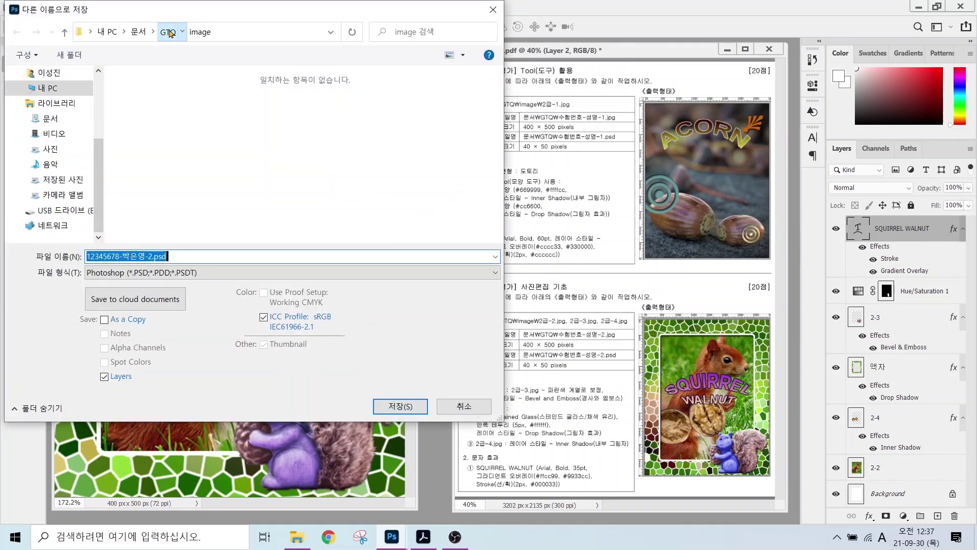
{"action": "left_click", "coordinate": [170, 33]}
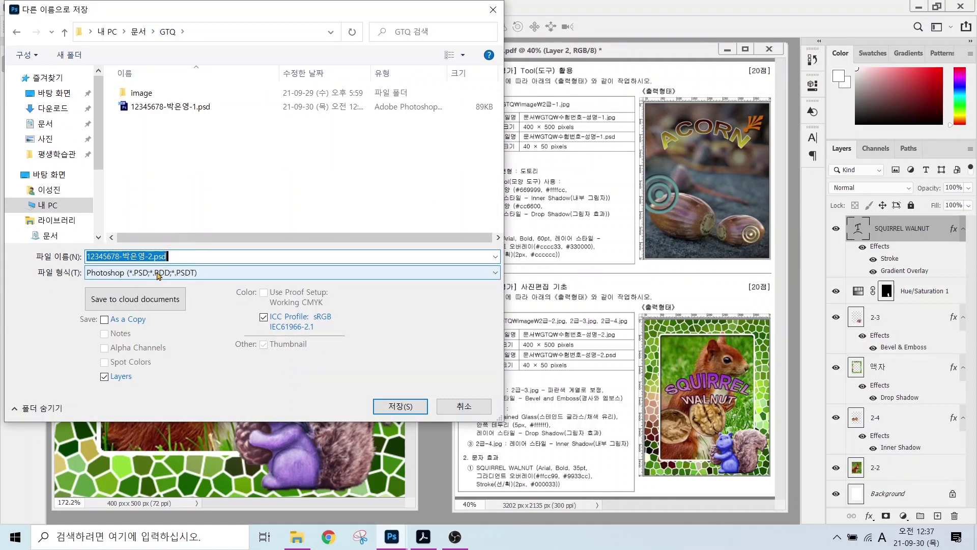
{"action": "left_click", "coordinate": [158, 275]}
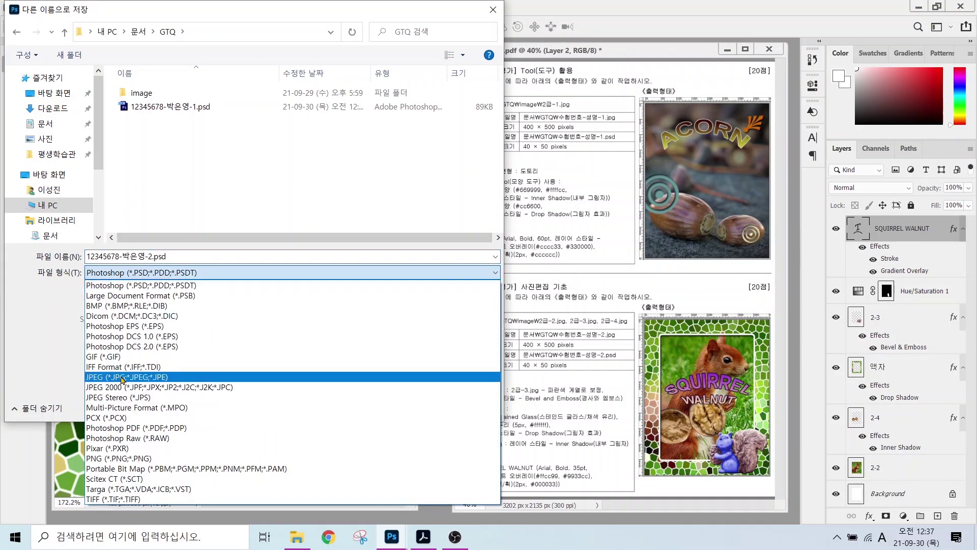
{"action": "left_click", "coordinate": [123, 379]}
{"action": "left_click", "coordinate": [398, 408]}
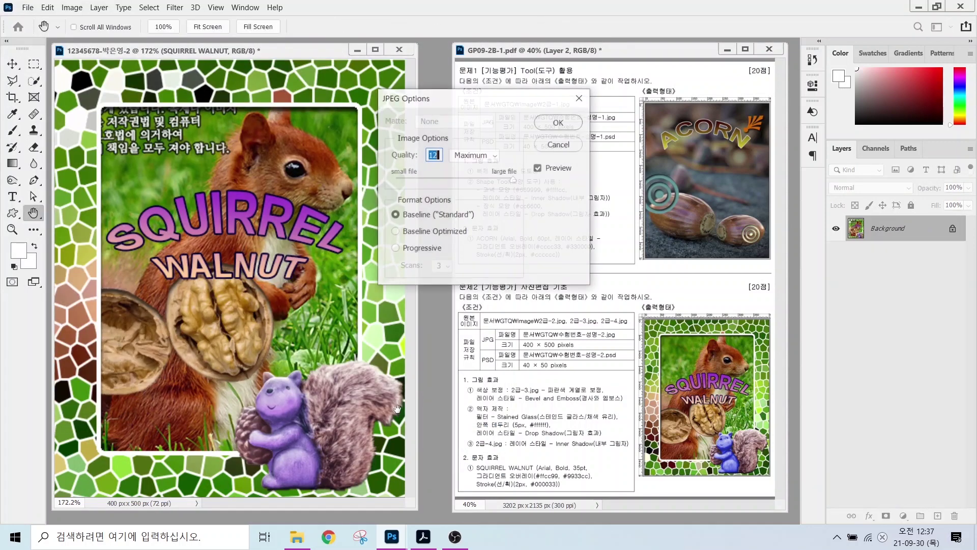
{"action": "key", "text": "Return"}
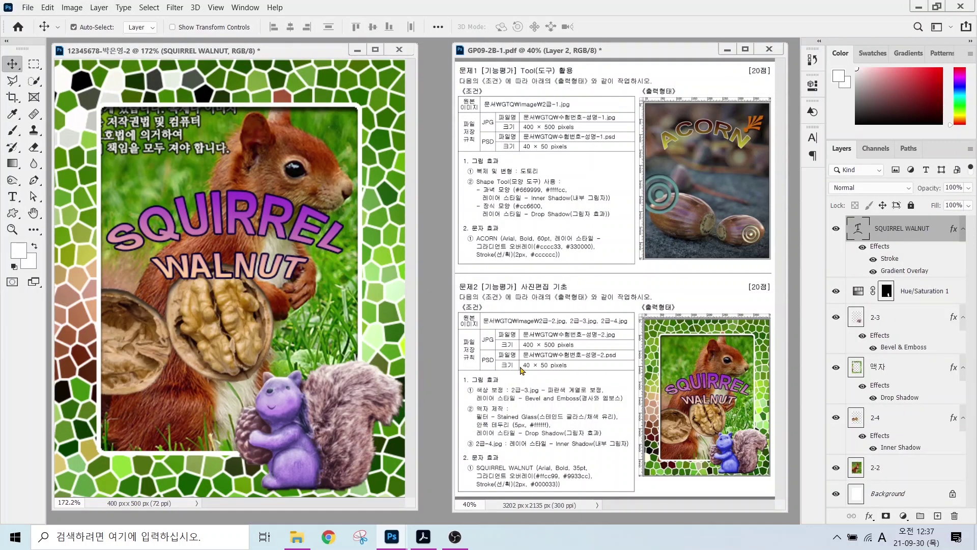
- Resize the image to 40 × 50 pixels
{"action": "left_click", "coordinate": [67, 8]}
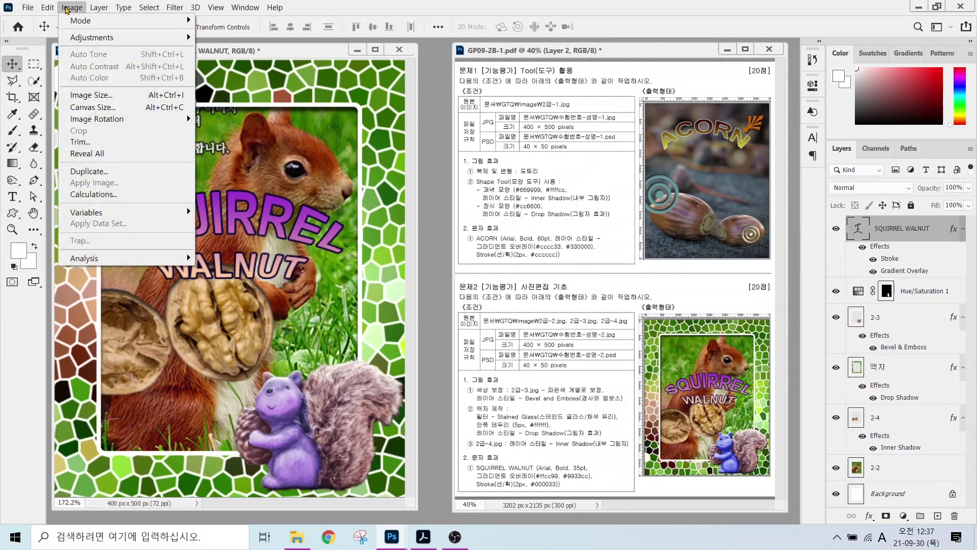
{"action": "left_click", "coordinate": [91, 95]}
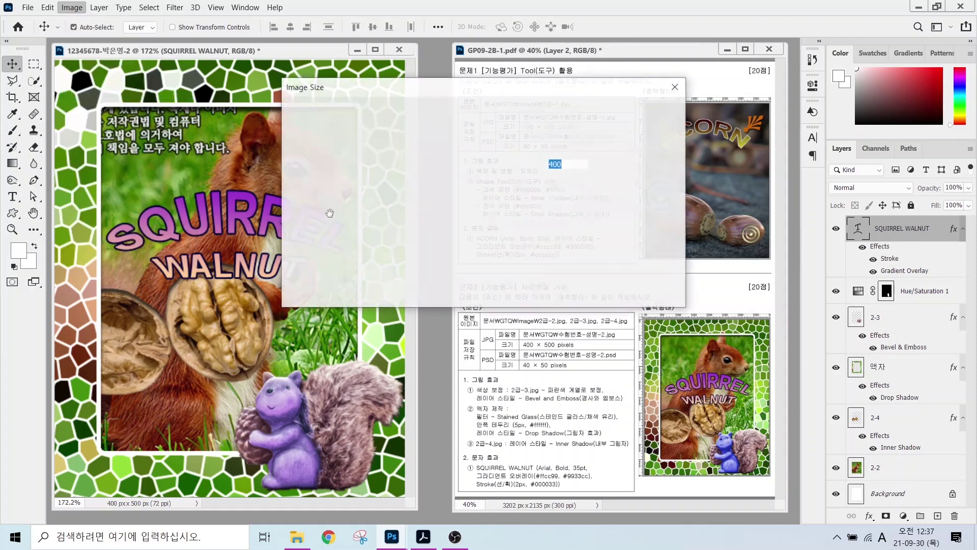
{"action": "type", "text": "40"}
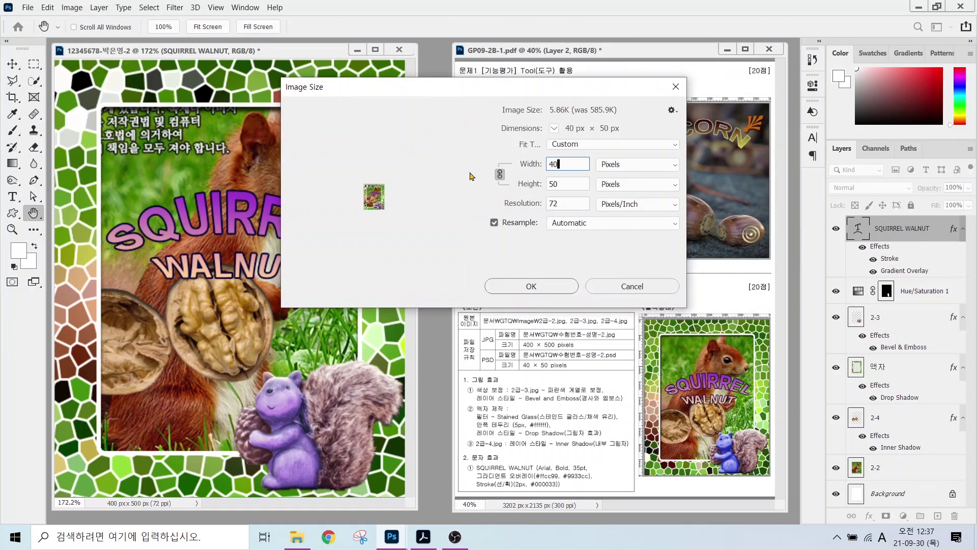
{"action": "left_click", "coordinate": [529, 286]}
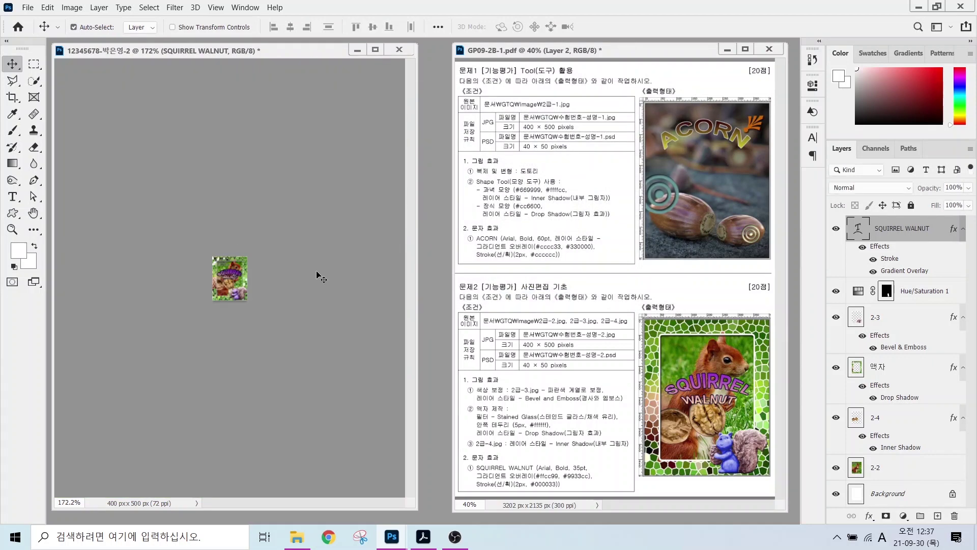
- Save the shrunk version as a PSD in the GTQ folder
{"action": "left_click", "coordinate": [28, 7]}
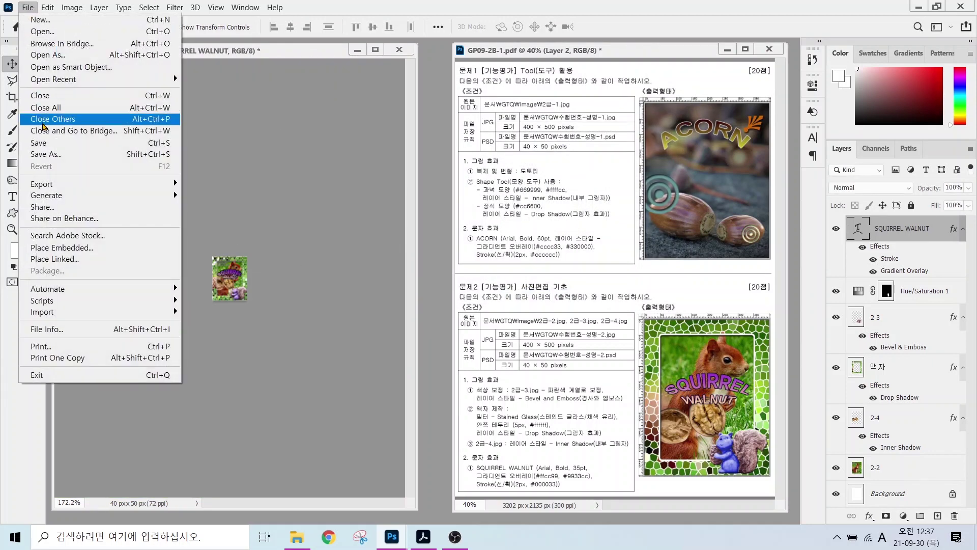
{"action": "left_click", "coordinate": [53, 154]}
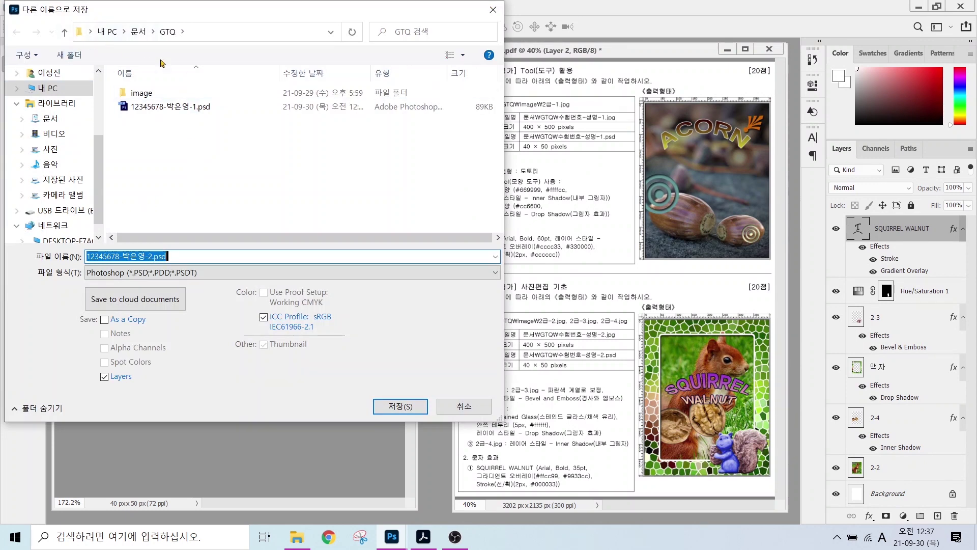
{"action": "left_click", "coordinate": [167, 31]}
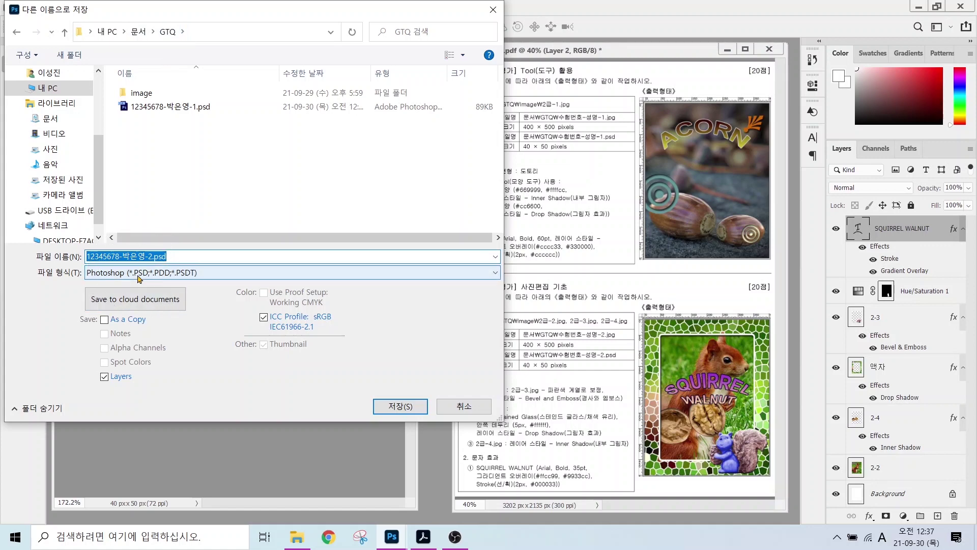
{"action": "left_click", "coordinate": [395, 406]}
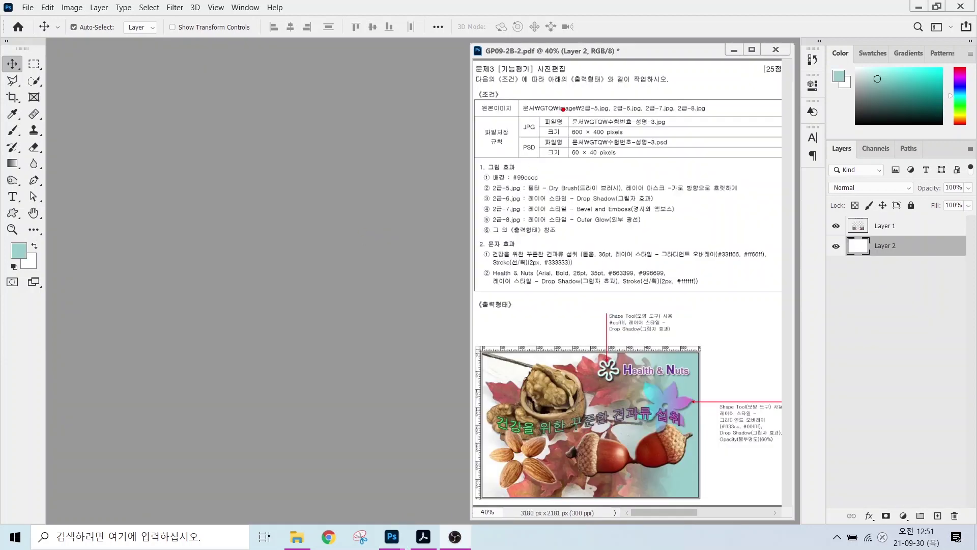
- Start a new document and name it with the candidate's ID number and name
{"action": "left_click_drag", "start_coordinate": [563, 108], "coordinate": [653, 144]}
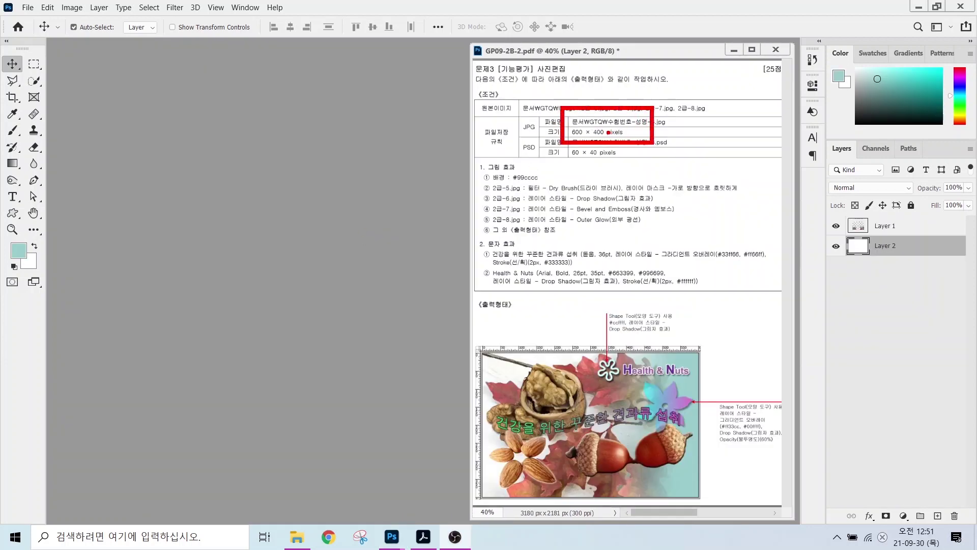
{"action": "key", "text": "Escape"}
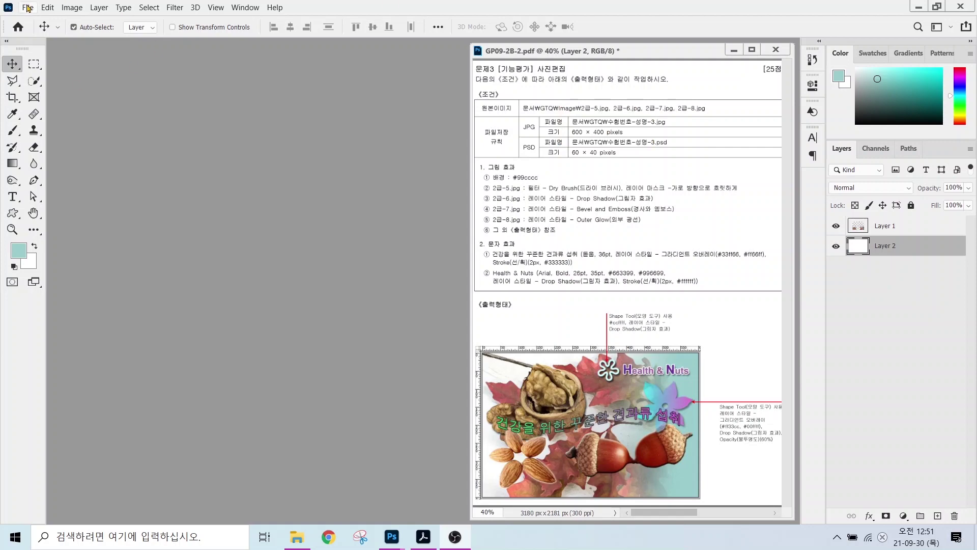
{"action": "left_click", "coordinate": [28, 8]}
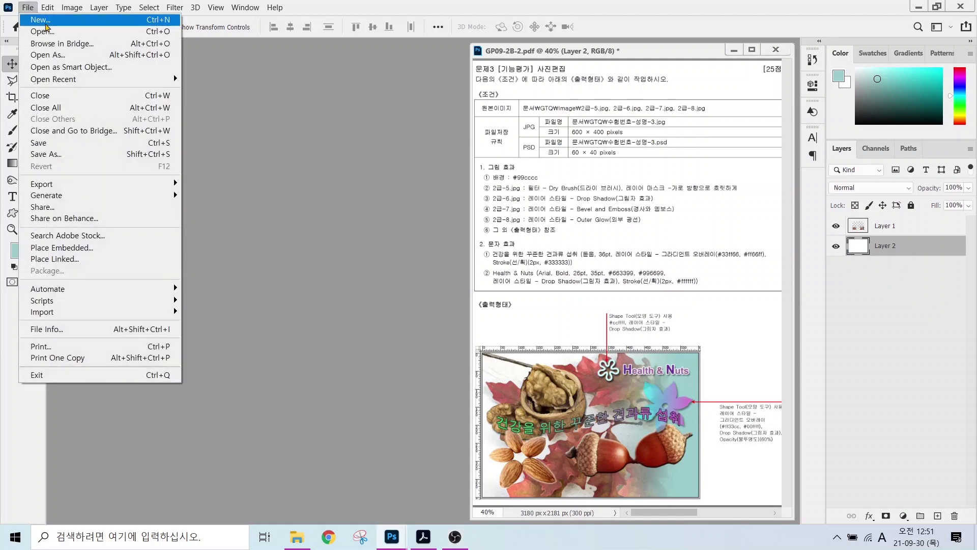
{"action": "left_click", "coordinate": [36, 19]}
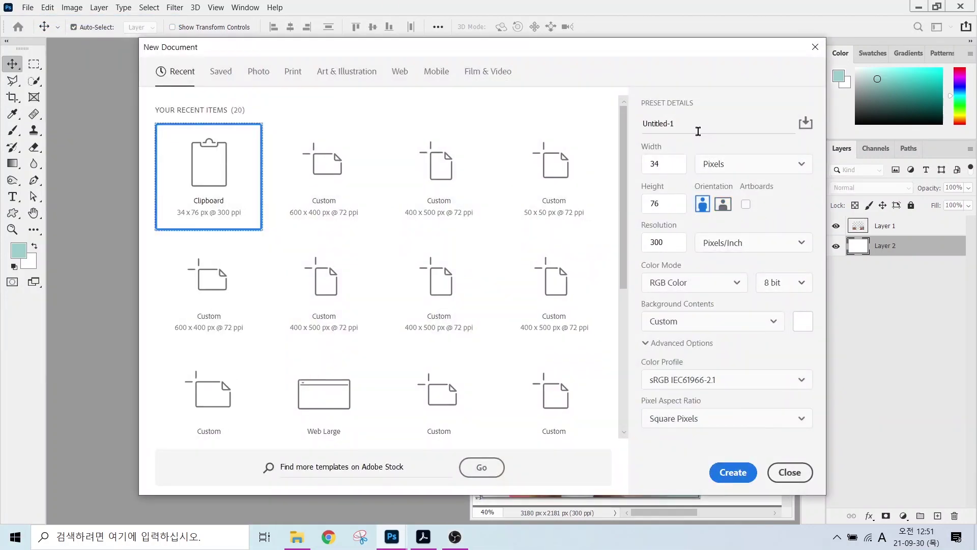
{"action": "left_click_drag", "start_coordinate": [676, 123], "coordinate": [633, 122]}
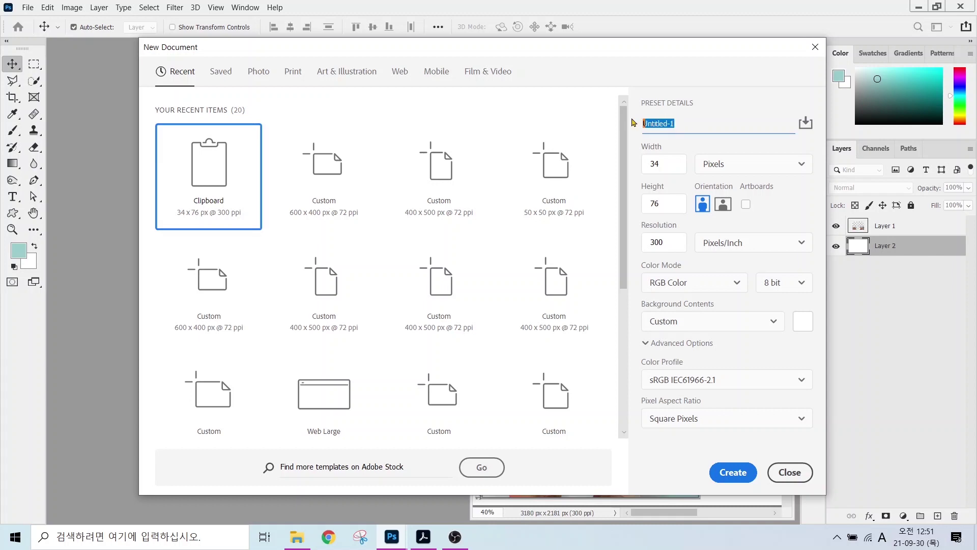
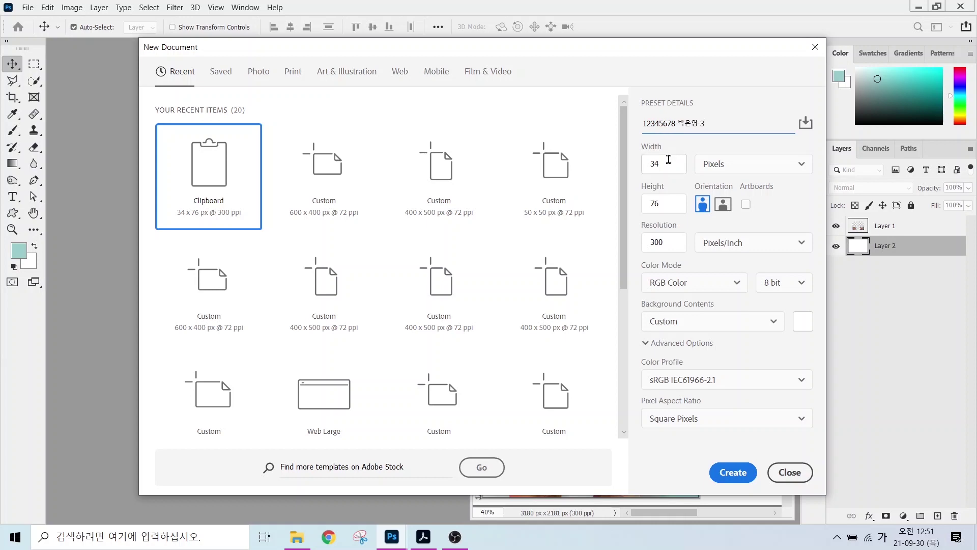
- Create the document at 600 × 400 px, 72 ppi, with a white background
{"action": "left_click_drag", "start_coordinate": [668, 161], "coordinate": [649, 162]}
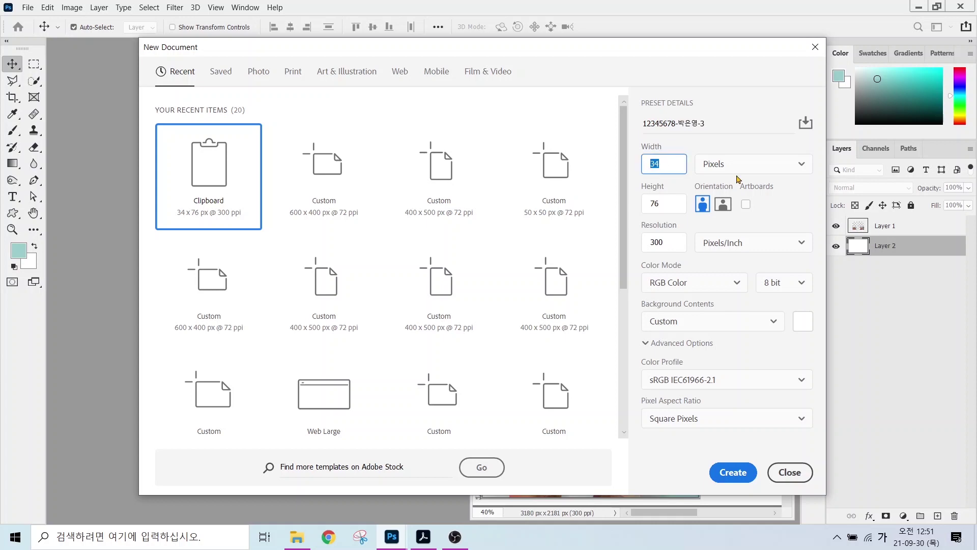
{"action": "type", "text": "600"}
{"action": "key", "text": "Tab"}
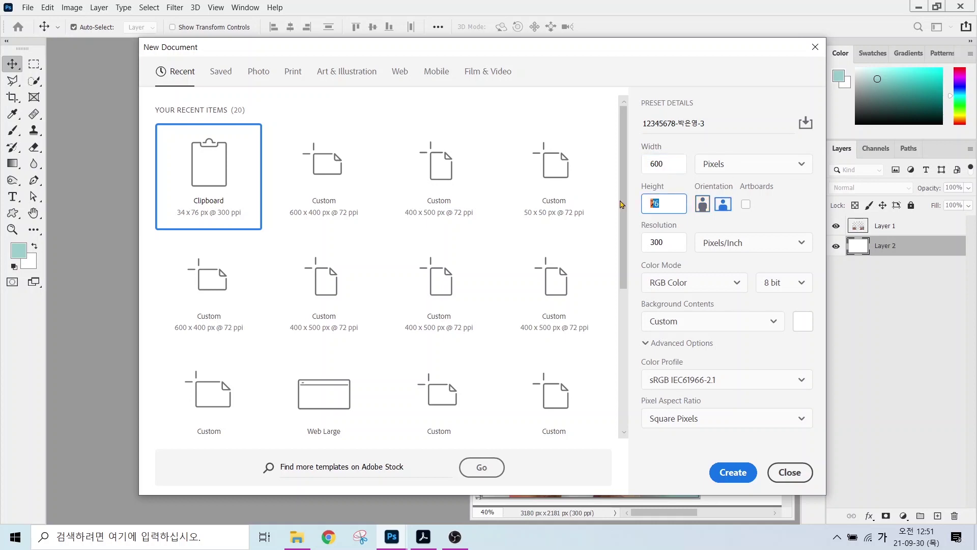
{"action": "type", "text": "400"}
{"action": "key", "text": "Tab"}
{"action": "type", "text": "72"}
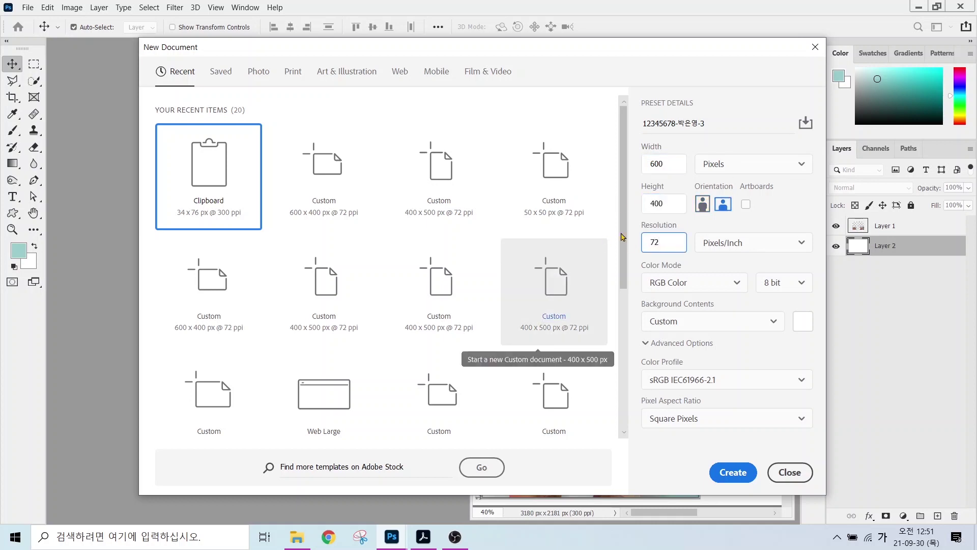
{"action": "left_click", "coordinate": [711, 322]}
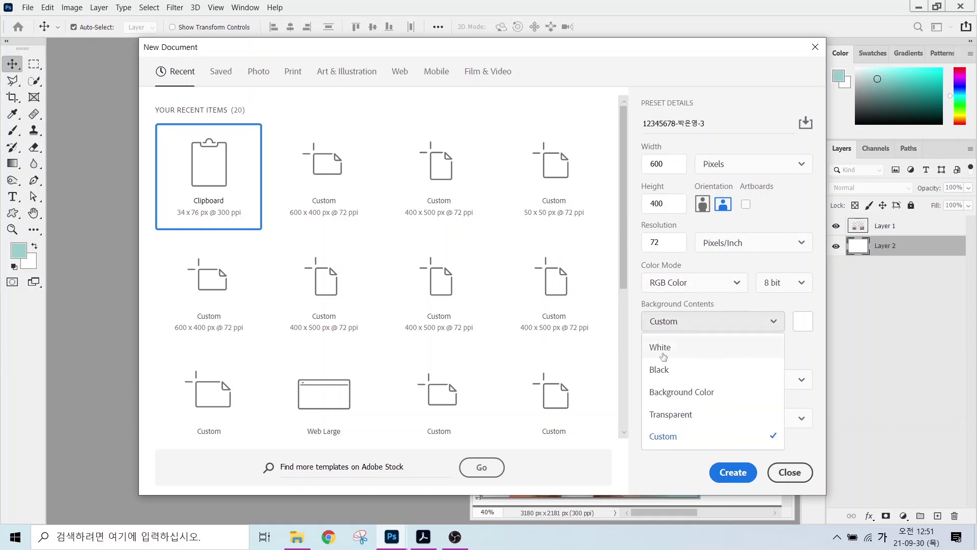
{"action": "left_click", "coordinate": [663, 356]}
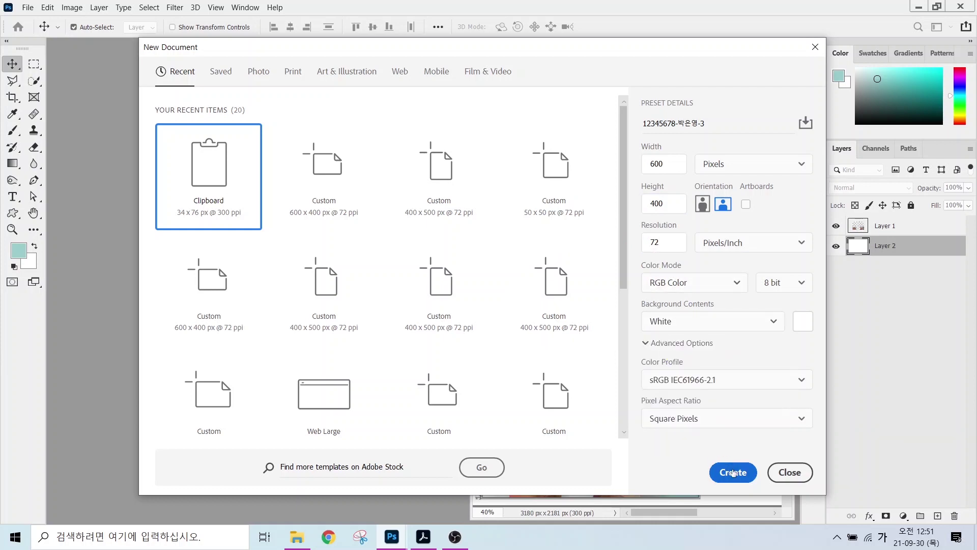
{"action": "left_click", "coordinate": [733, 473]}
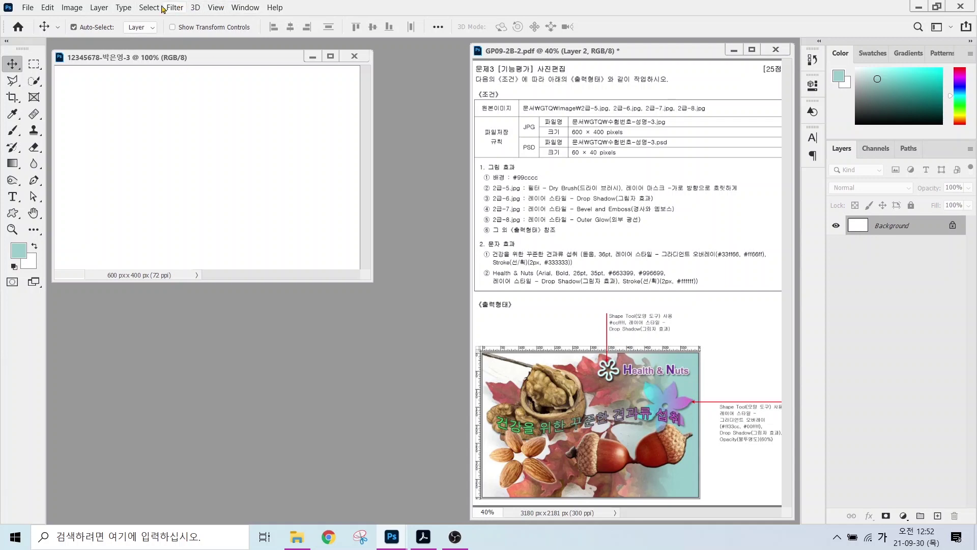
- Show rulers and fit the blank canvas to the window
{"action": "left_click", "coordinate": [216, 8]}
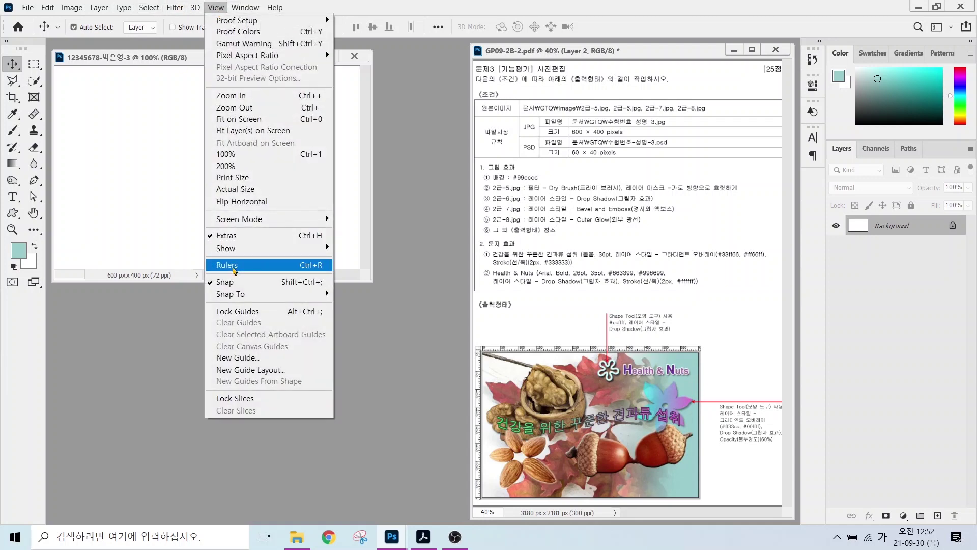
{"action": "left_click", "coordinate": [291, 265]}
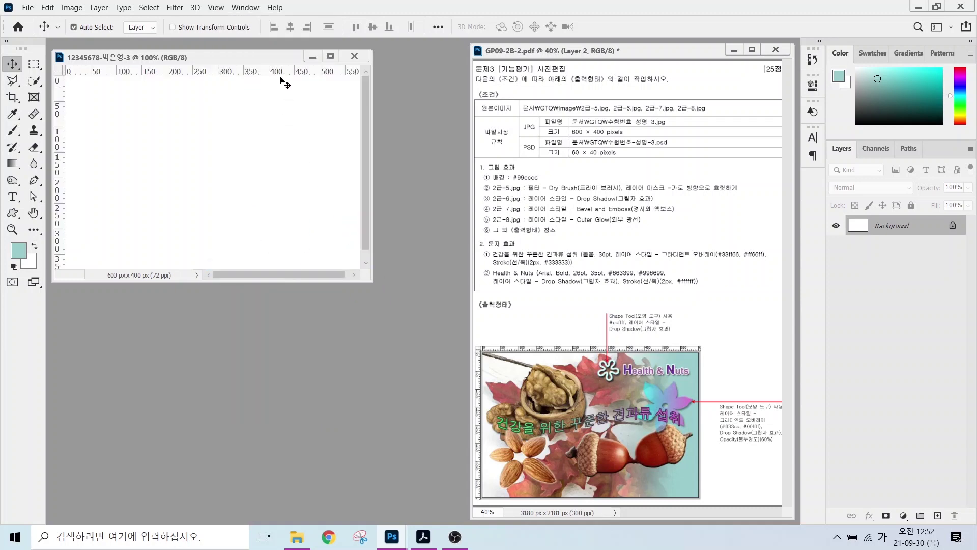
{"action": "key", "text": "ctrl+0"}
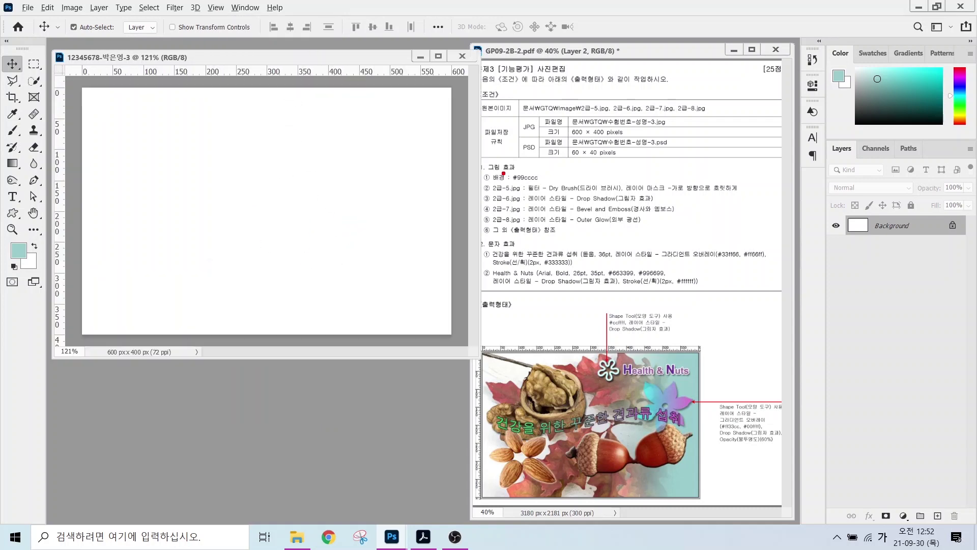
{"action": "mouse_move", "coordinate": [490, 183]}
{"action": "left_mouse_down"}
{"action": "mouse_move", "coordinate": [558, 183]}
{"action": "mouse_move", "coordinate": [576, 136]}
{"action": "left_mouse_up"}
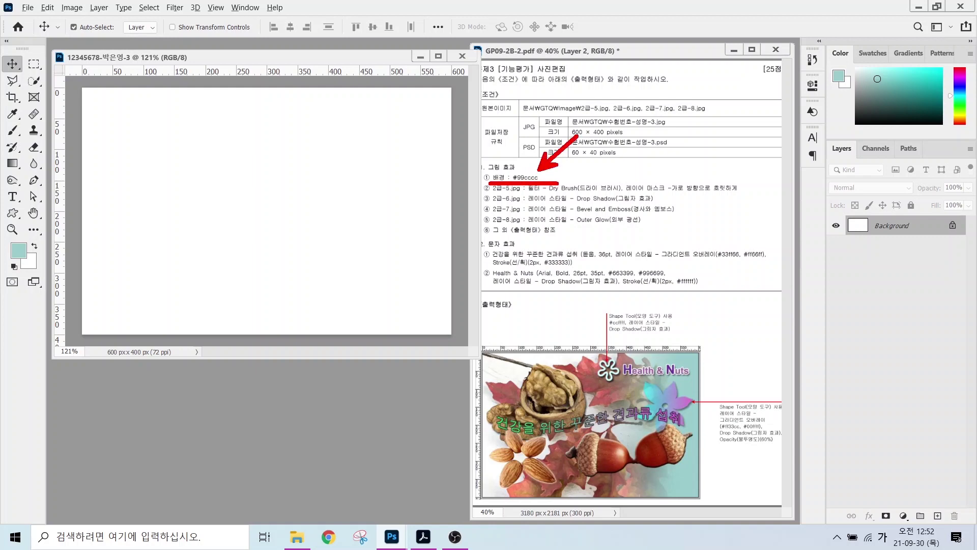
{"action": "key", "text": "Escape"}
{"action": "key", "text": "ctrl"}
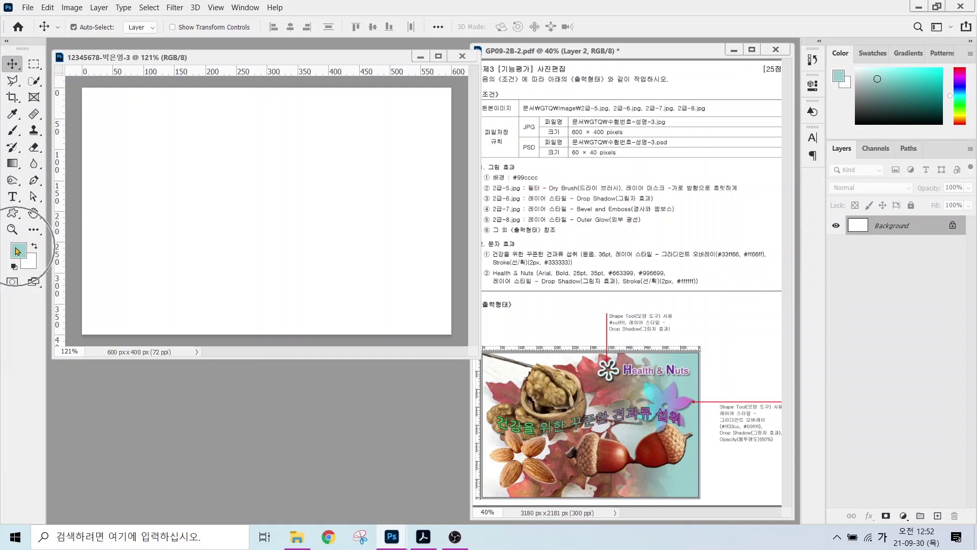
- Set the foreground colour to #99cccc and fill the canvas with it
{"action": "left_click", "coordinate": [18, 251]}
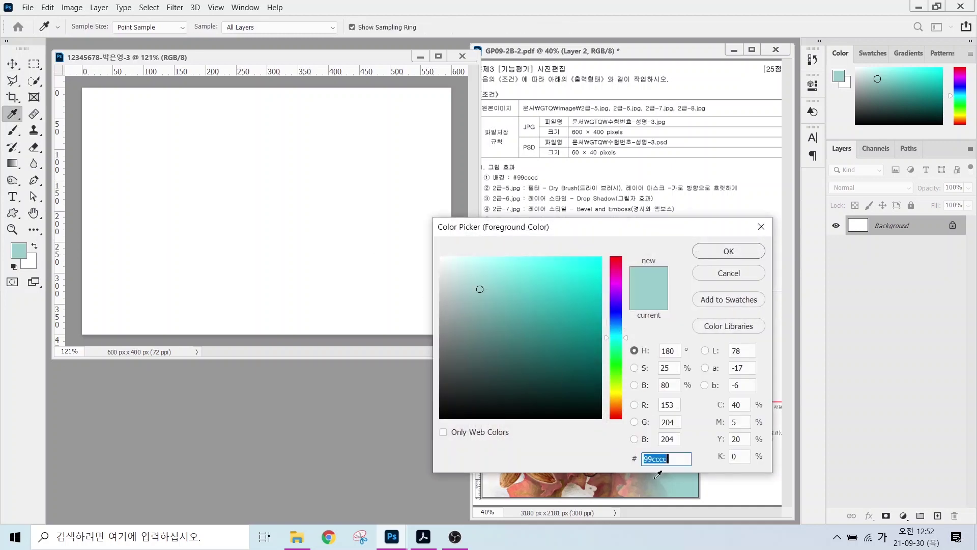
{"action": "type", "text": "99"}
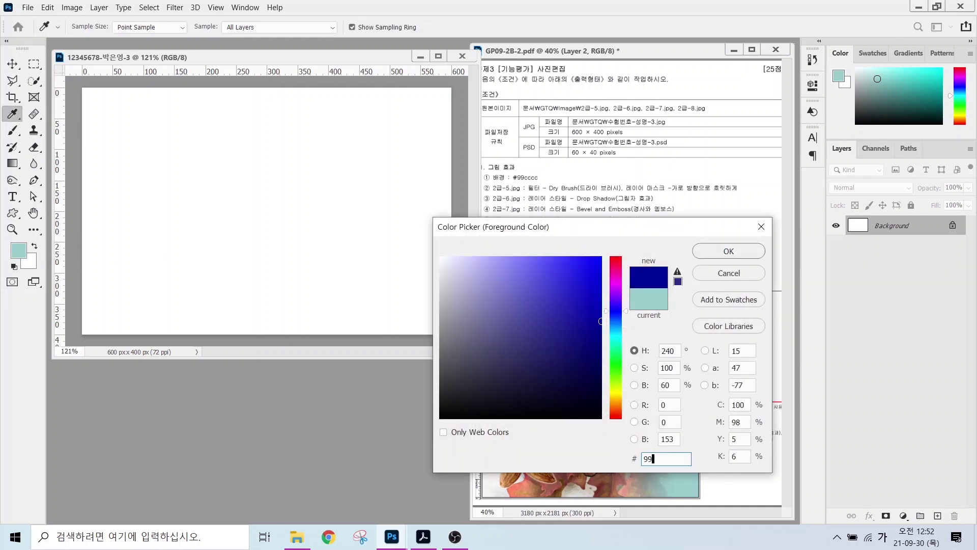
{"action": "type", "text": "cccc"}
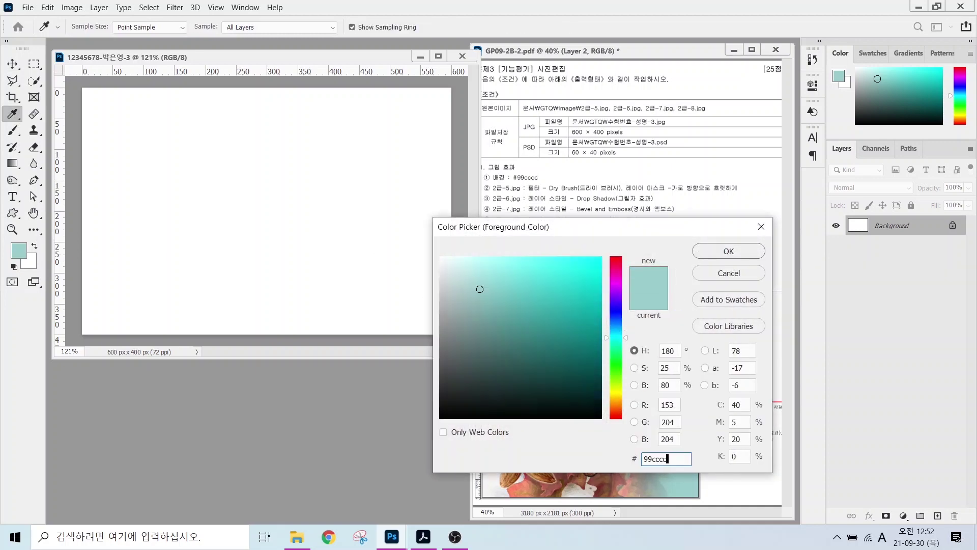
{"action": "key", "text": "Return"}
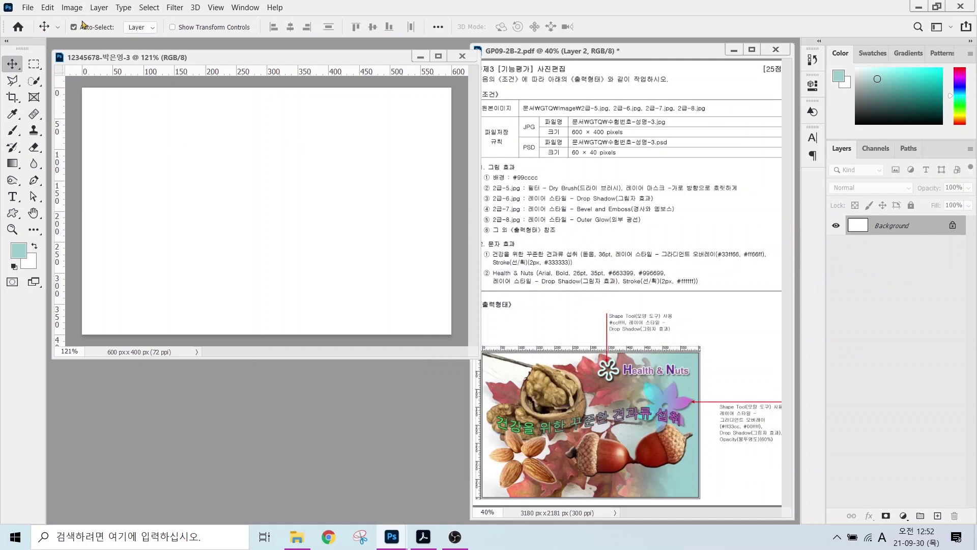
{"action": "left_click", "coordinate": [47, 9]}
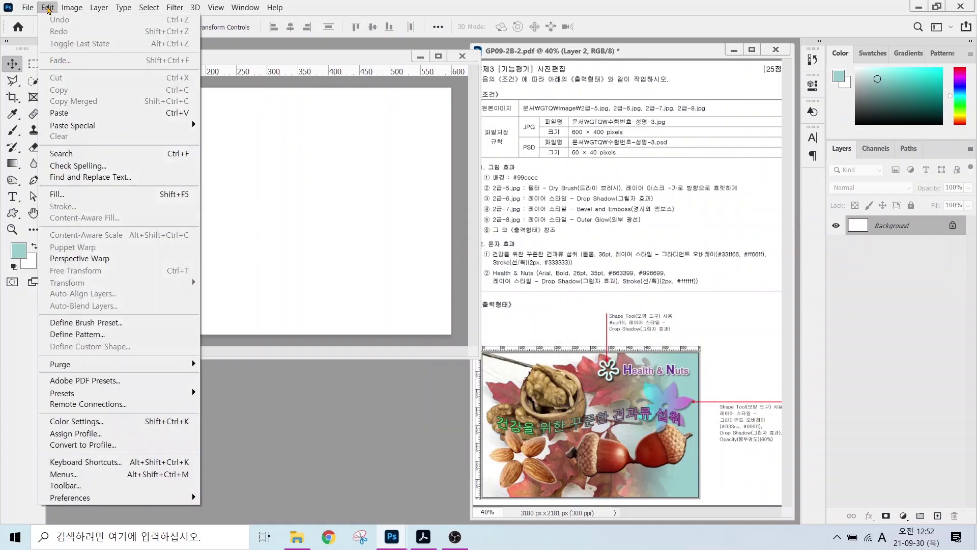
{"action": "left_click", "coordinate": [63, 198]}
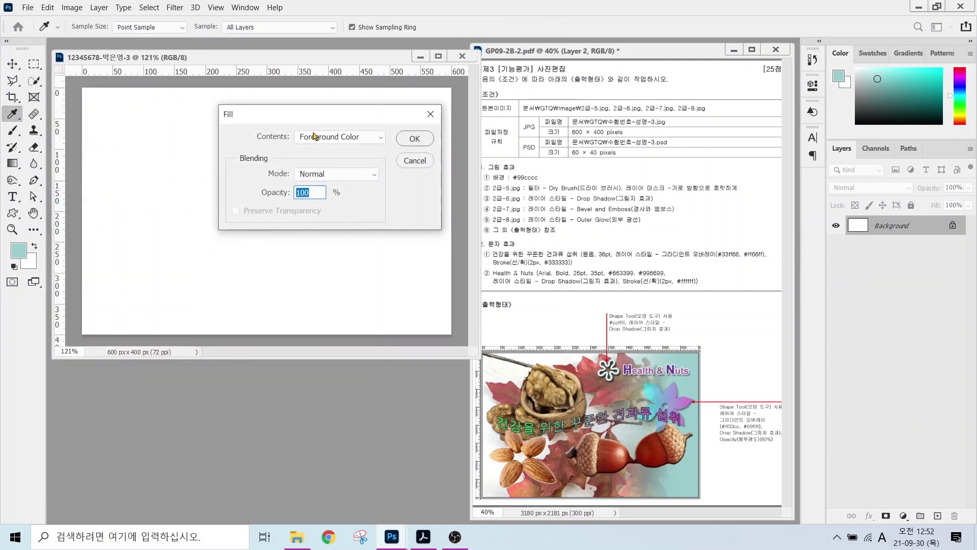
{"action": "left_click", "coordinate": [320, 141]}
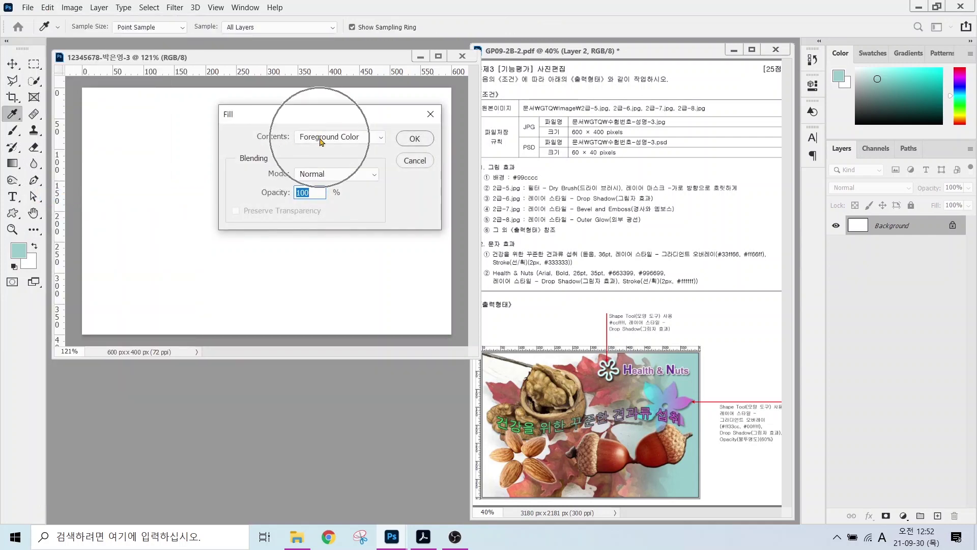
{"action": "left_click", "coordinate": [414, 139]}
- Open the 2급-5.jpg autumn leaves photo
{"action": "key", "text": "v"}
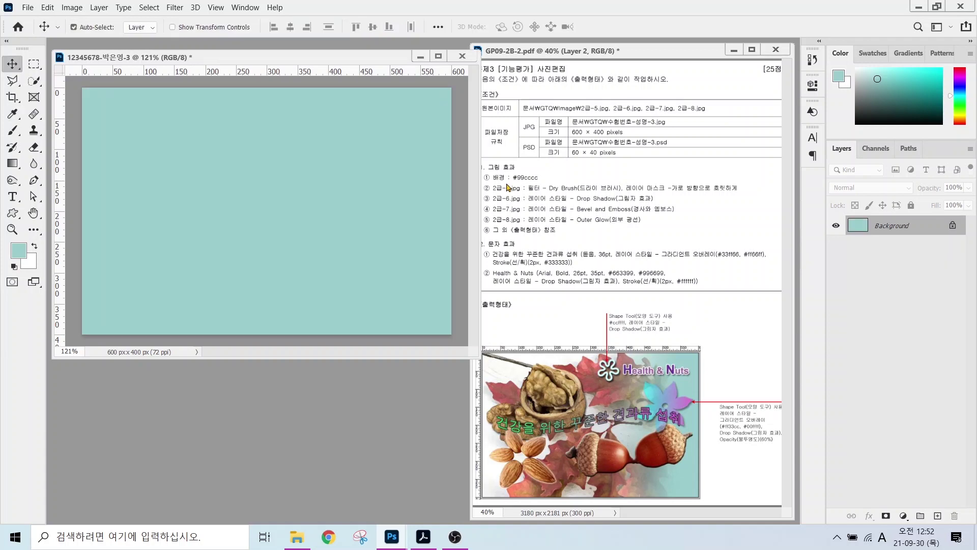
{"action": "left_click_drag", "start_coordinate": [490, 194], "coordinate": [550, 194]}
{"action": "key", "text": "Escape"}
{"action": "double_click", "coordinate": [157, 397]}
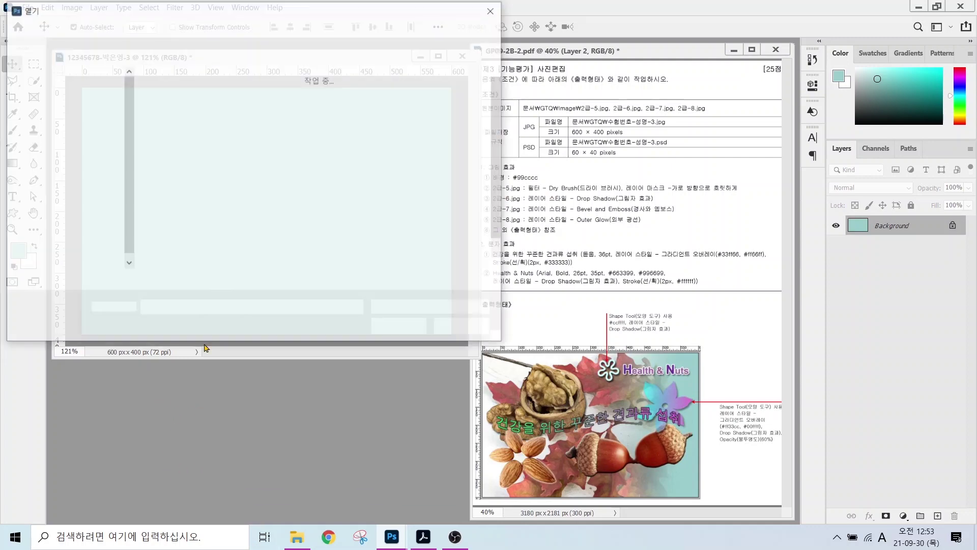
{"action": "left_click", "coordinate": [455, 107]}
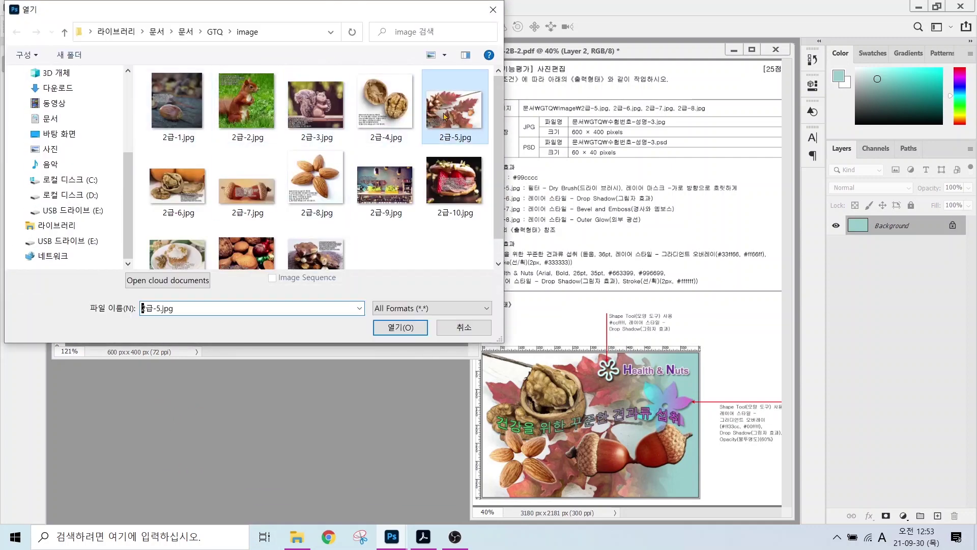
{"action": "left_click", "coordinate": [401, 327]}
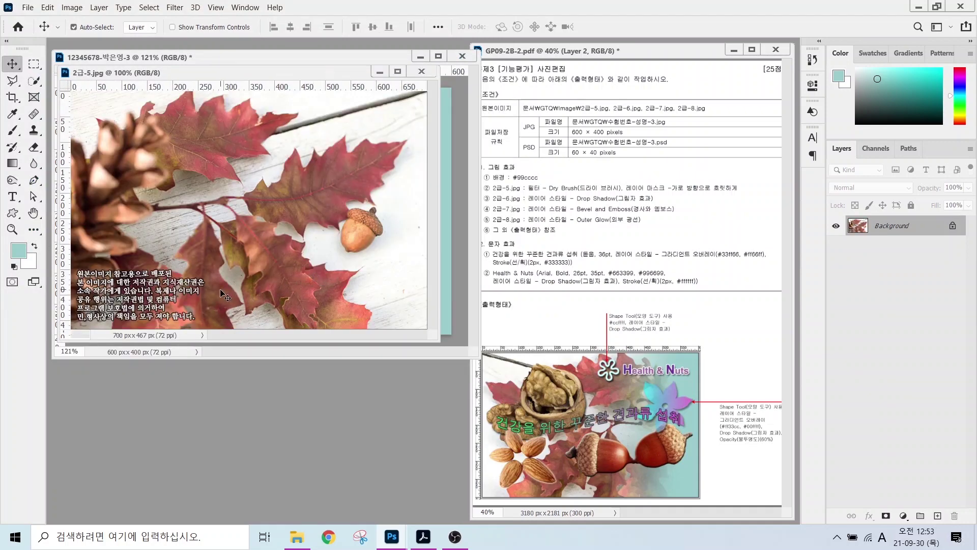
- Check the photo's Image Size, keeping it at 700 × 467 px
{"action": "left_click", "coordinate": [65, 9]}
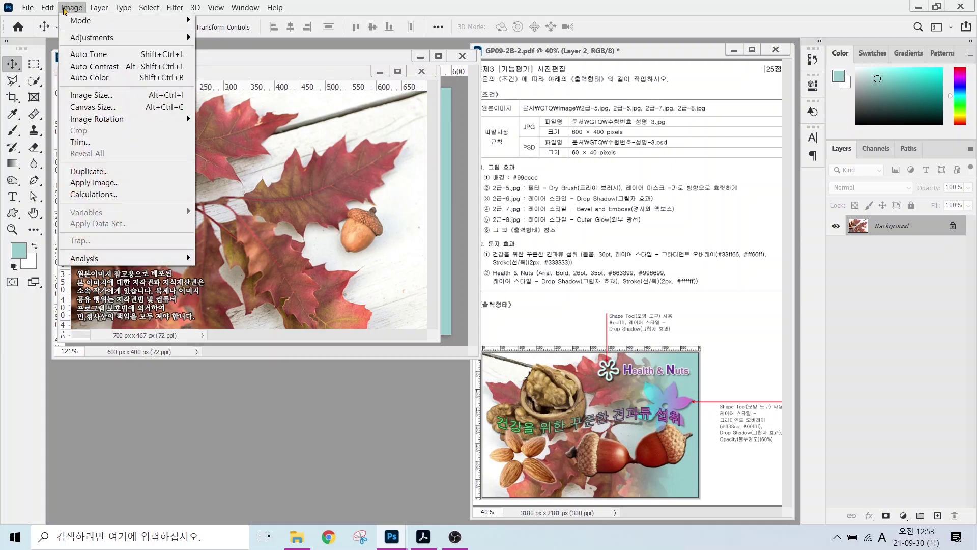
{"action": "left_click", "coordinate": [92, 95]}
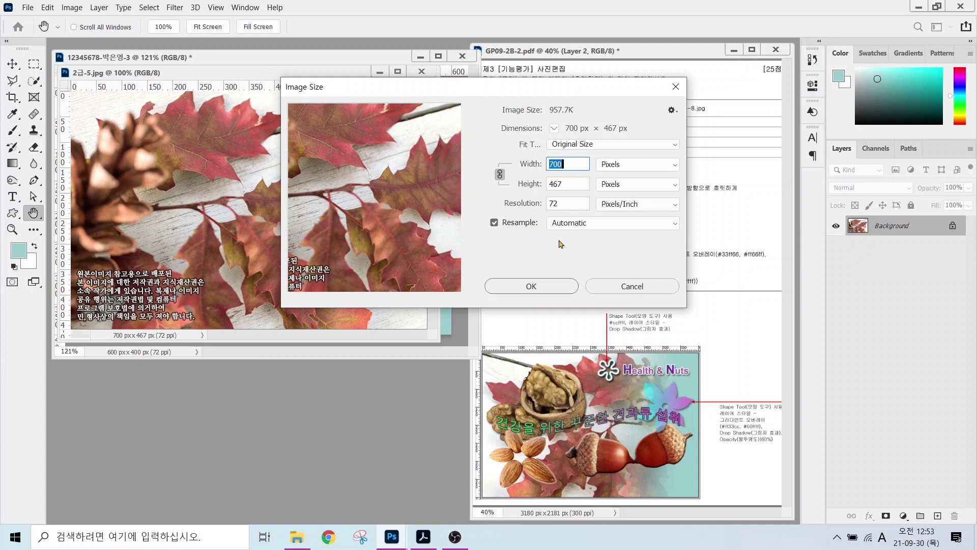
{"action": "key", "text": "alt"}
{"action": "left_click_drag", "start_coordinate": [590, 349], "coordinate": [683, 349]}
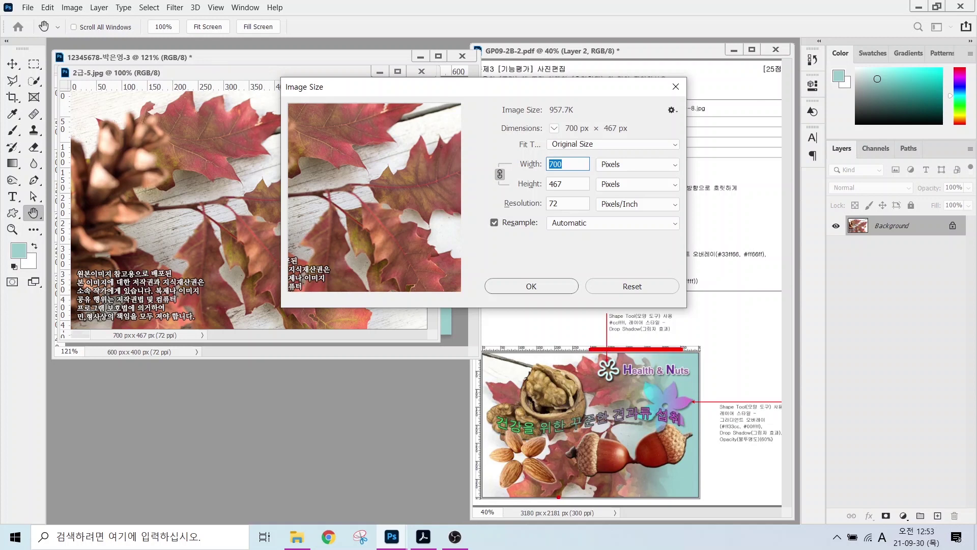
{"action": "left_click_drag", "start_coordinate": [552, 496], "coordinate": [647, 496]}
{"action": "key", "text": "Escape"}
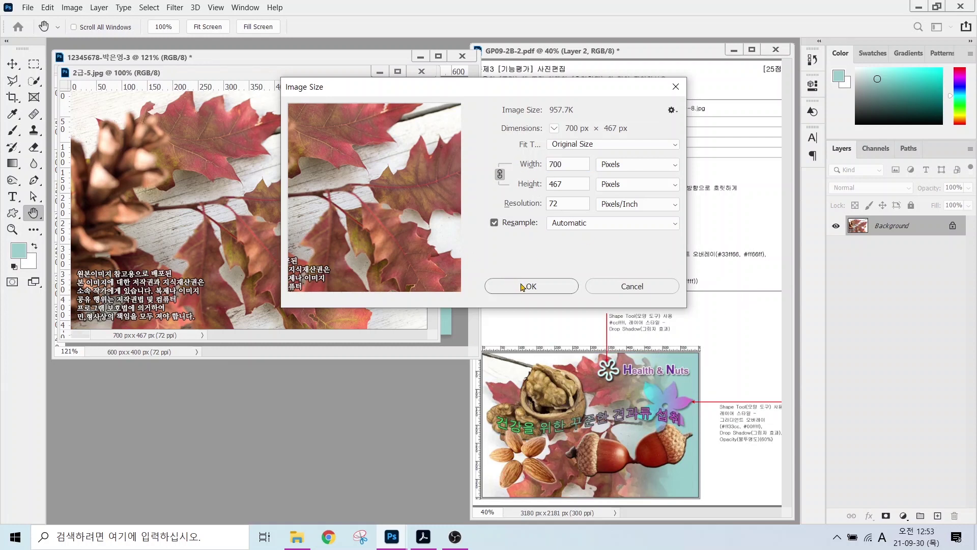
{"action": "left_click", "coordinate": [524, 286]}
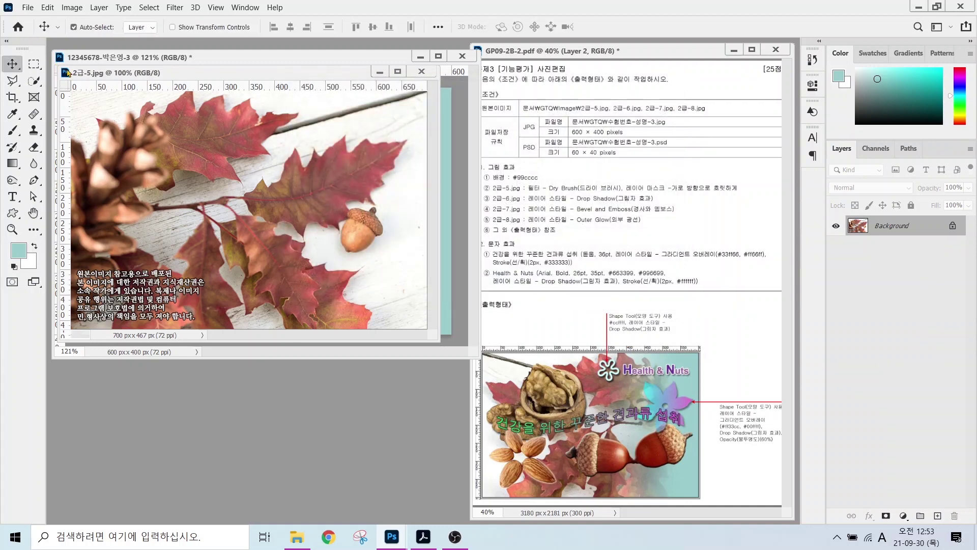
- Drag the leaves photo into the teal canvas and position it as Layer 1
{"action": "left_click_drag", "start_coordinate": [166, 73], "coordinate": [204, 191]}
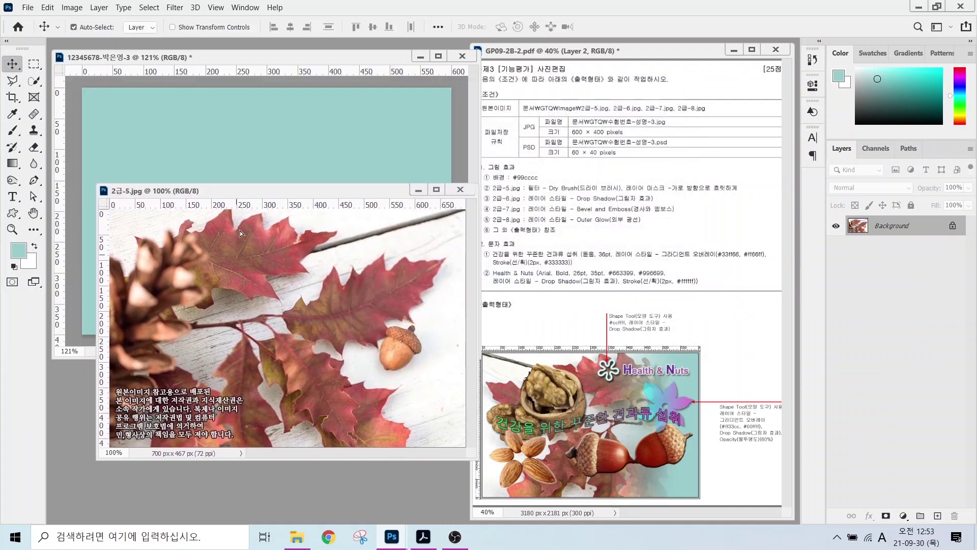
{"action": "left_click_drag", "start_coordinate": [245, 143], "coordinate": [246, 151]}
{"action": "mouse_move", "coordinate": [236, 208]}
{"action": "left_mouse_down"}
{"action": "mouse_move", "coordinate": [240, 190]}
{"action": "mouse_move", "coordinate": [206, 185]}
{"action": "mouse_move", "coordinate": [230, 222]}
{"action": "mouse_move", "coordinate": [221, 210]}
{"action": "left_mouse_up"}
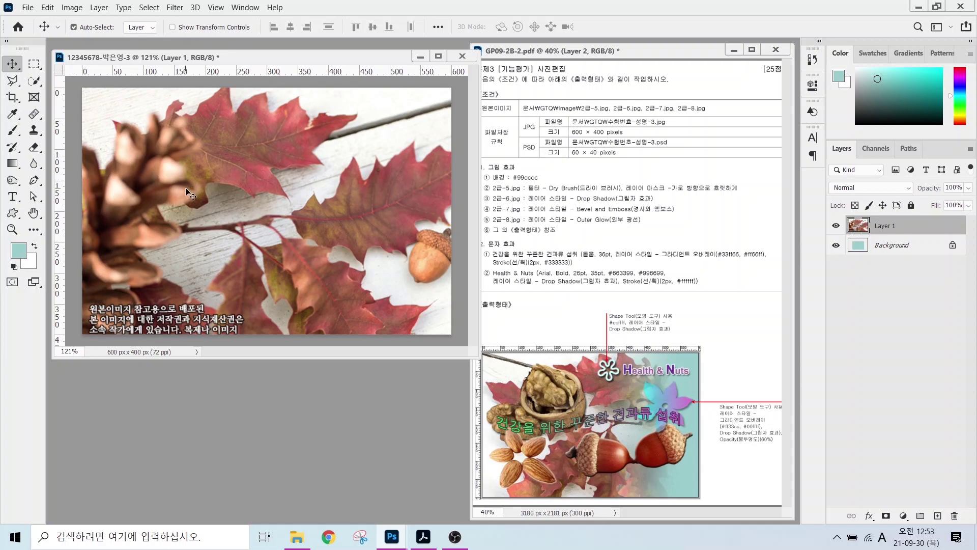
- Flip Layer 1 horizontally with Free Transform, nudge it left, and commit
{"action": "key", "text": "ctrl+t"}
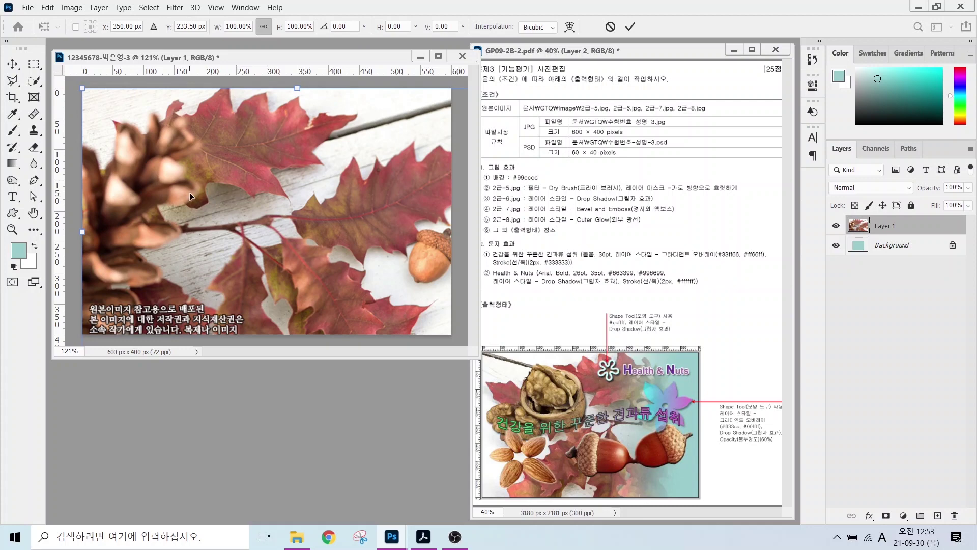
{"action": "right_click", "coordinate": [230, 154]}
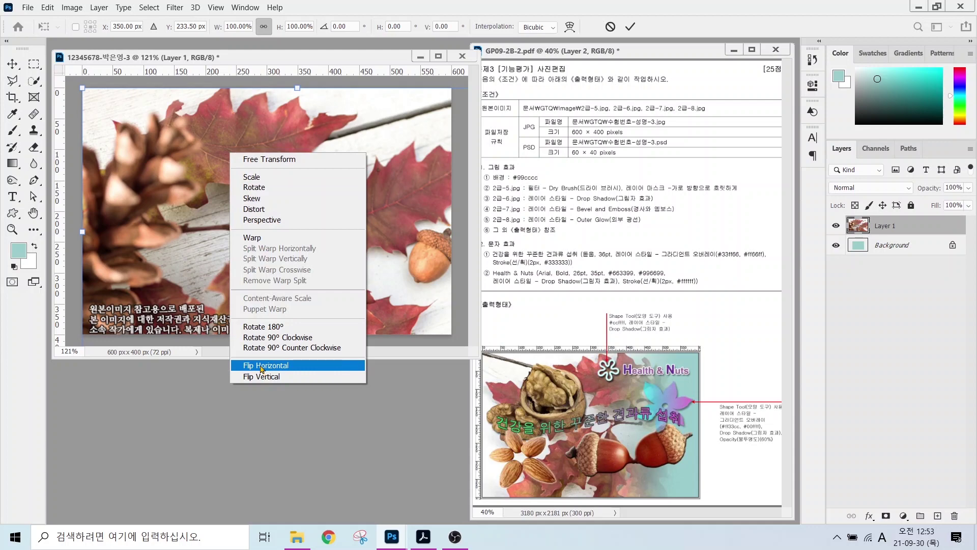
{"action": "left_click", "coordinate": [262, 365]}
{"action": "left_click_drag", "start_coordinate": [242, 239], "coordinate": [222, 233]}
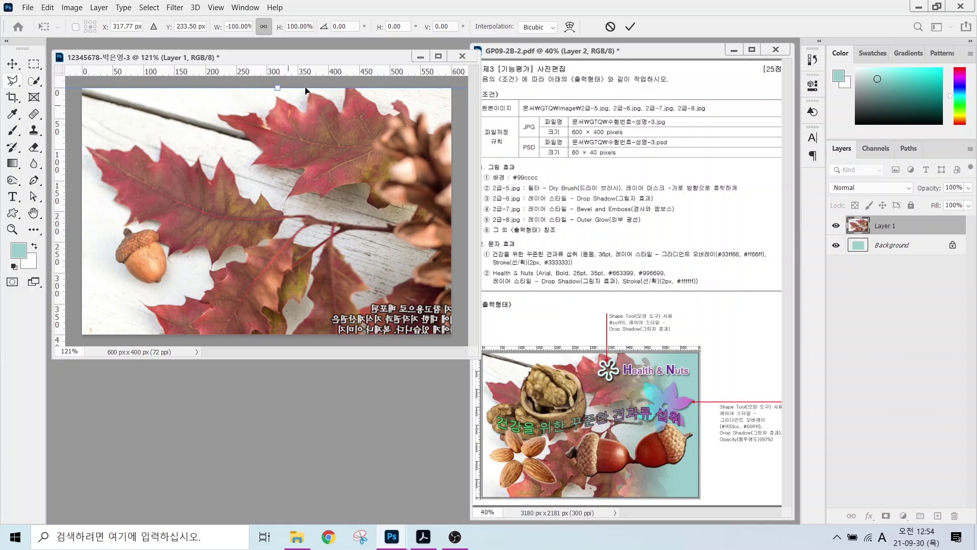
{"action": "left_click", "coordinate": [175, 8]}
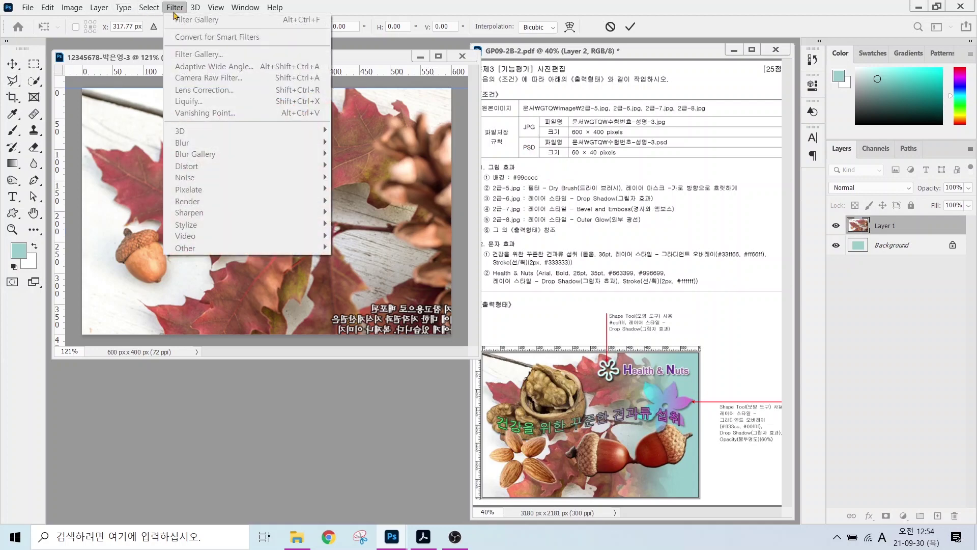
{"action": "key", "text": "Escape"}
{"action": "key", "text": "Return"}
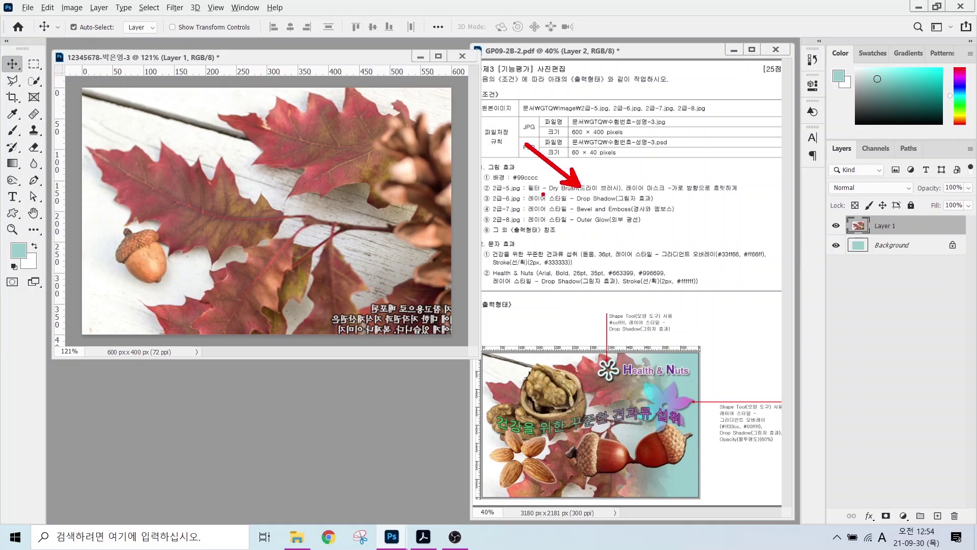
- Apply the Artistic > Dry Brush filter to the leaves layer via Filter Gallery
{"action": "left_click", "coordinate": [175, 8]}
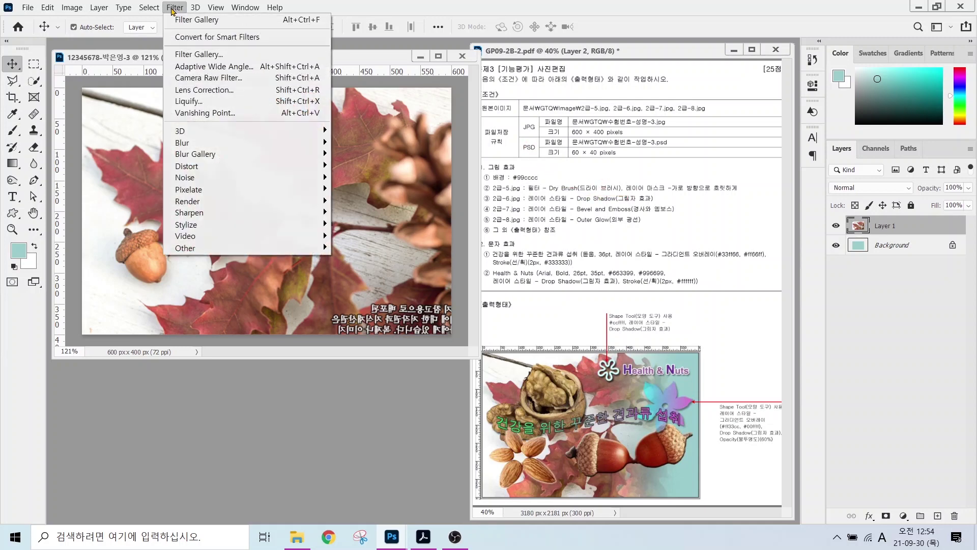
{"action": "left_click", "coordinate": [179, 55]}
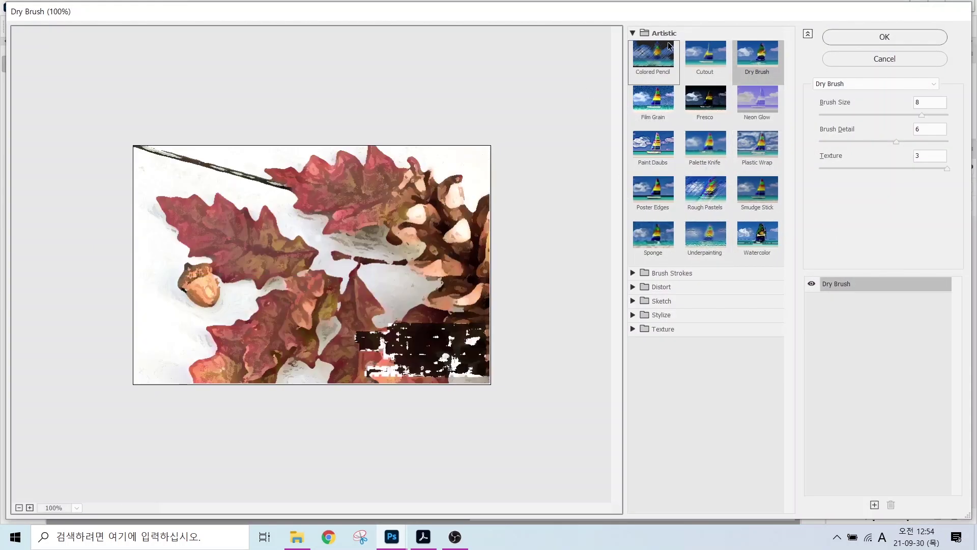
{"action": "left_click", "coordinate": [762, 66]}
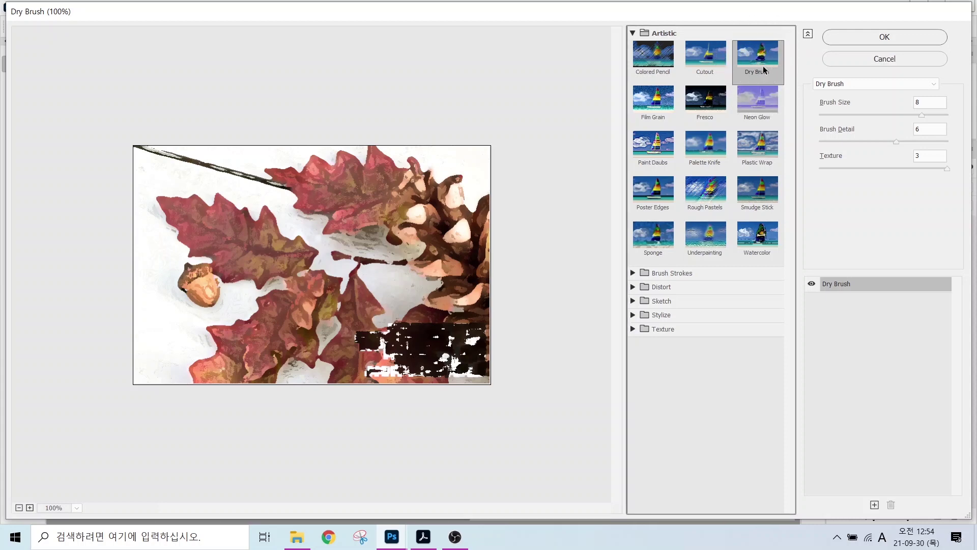
{"action": "left_click", "coordinate": [858, 37]}
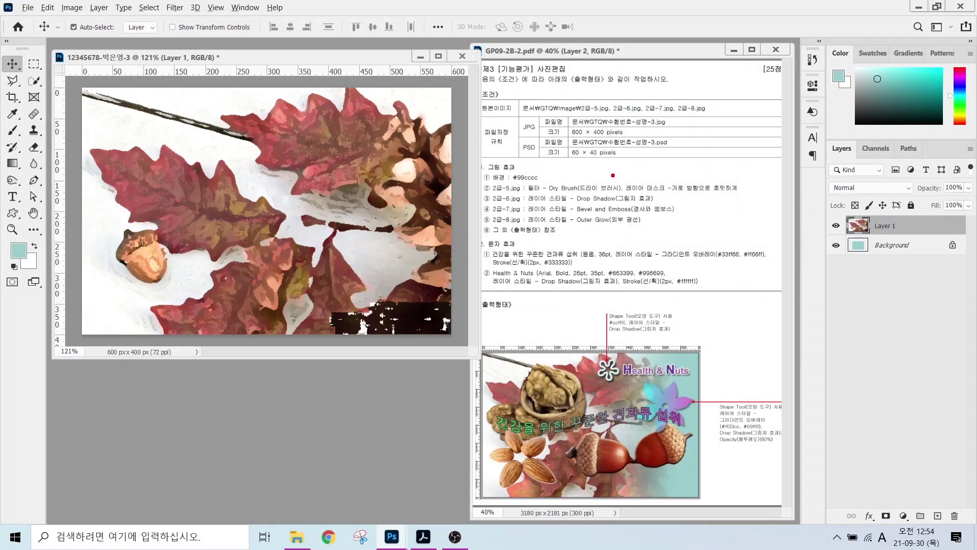
- Add a layer mask to Layer 1
{"action": "left_click_drag", "start_coordinate": [607, 176], "coordinate": [745, 198]}
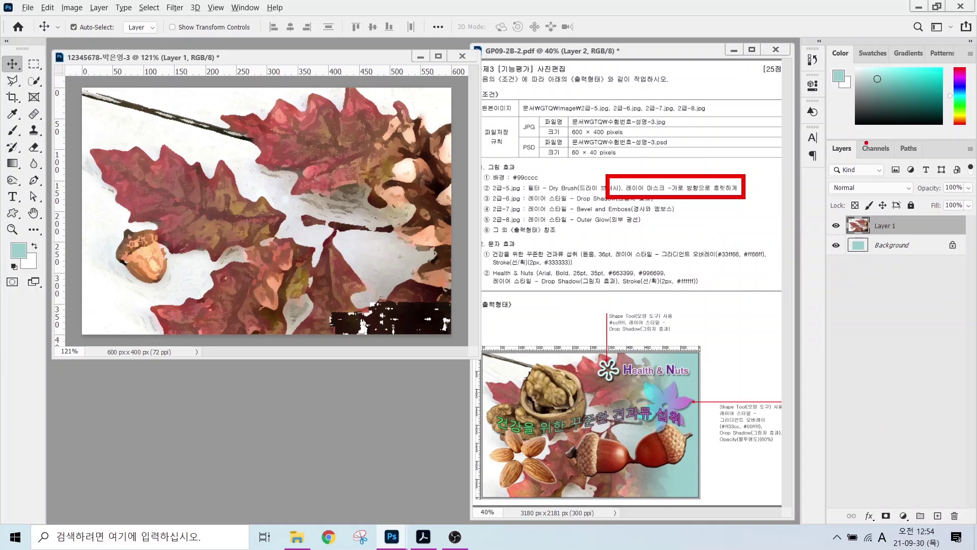
{"action": "mouse_move", "coordinate": [827, 133]}
{"action": "left_mouse_down"}
{"action": "mouse_move", "coordinate": [939, 502]}
{"action": "mouse_move", "coordinate": [971, 544]}
{"action": "left_mouse_up"}
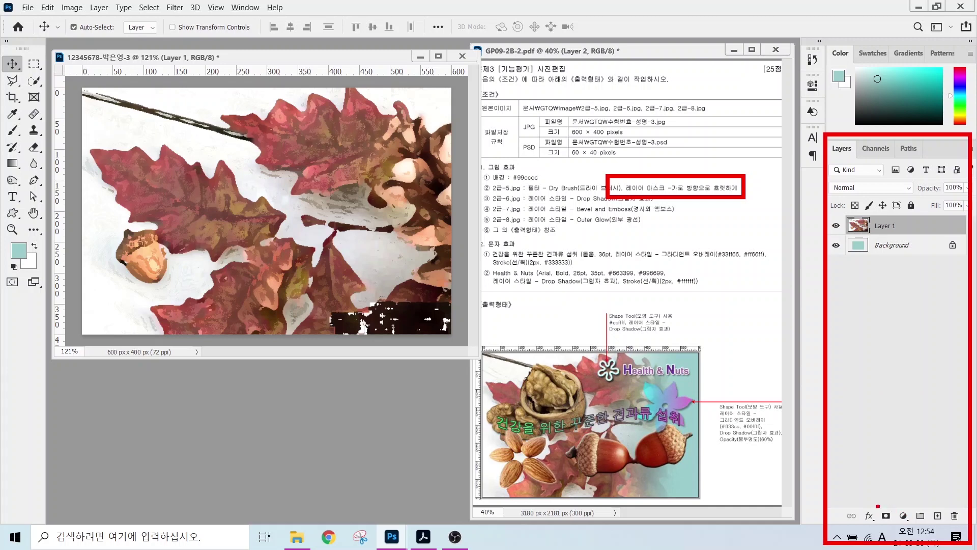
{"action": "mouse_move", "coordinate": [868, 504]}
{"action": "left_mouse_down"}
{"action": "mouse_move", "coordinate": [899, 529]}
{"action": "mouse_move", "coordinate": [925, 467]}
{"action": "left_mouse_up"}
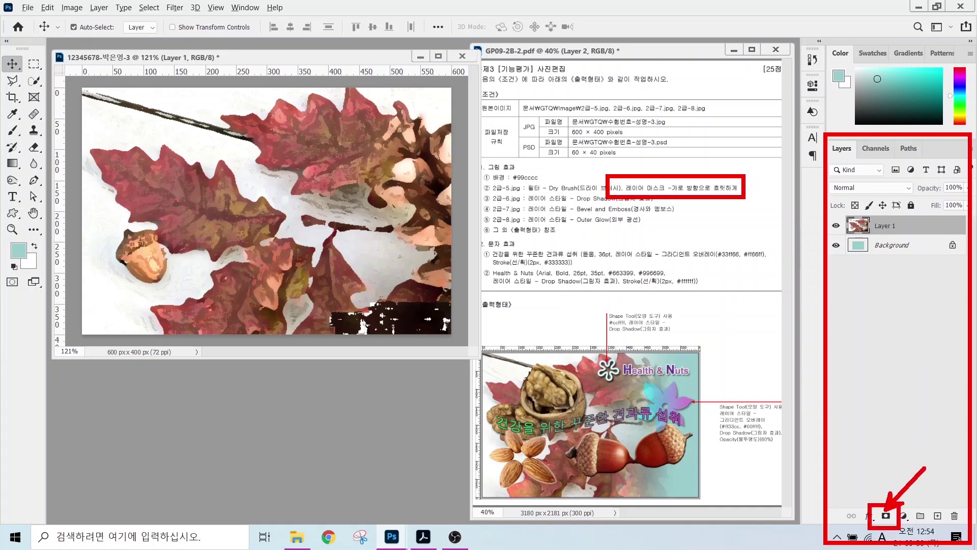
{"action": "key", "text": "Escape"}
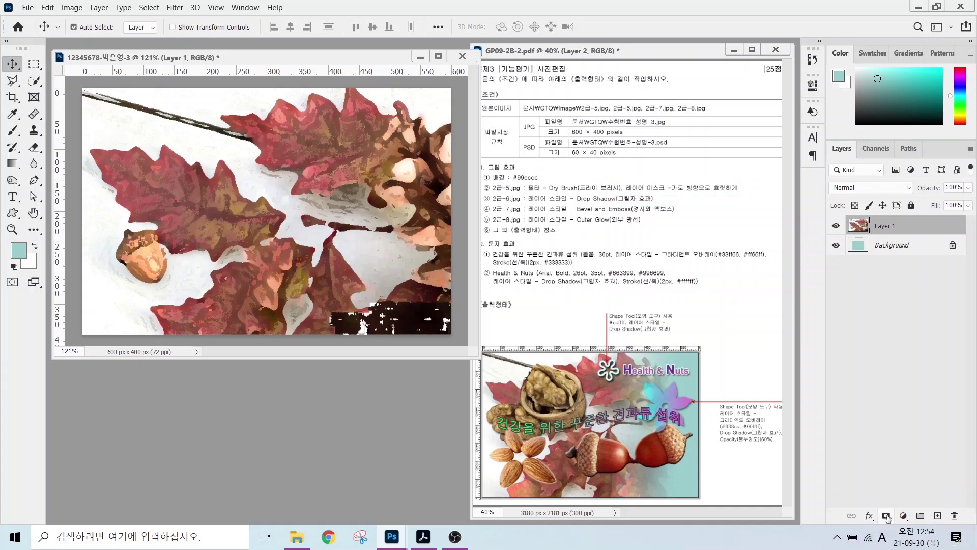
{"action": "left_click", "coordinate": [885, 515]}
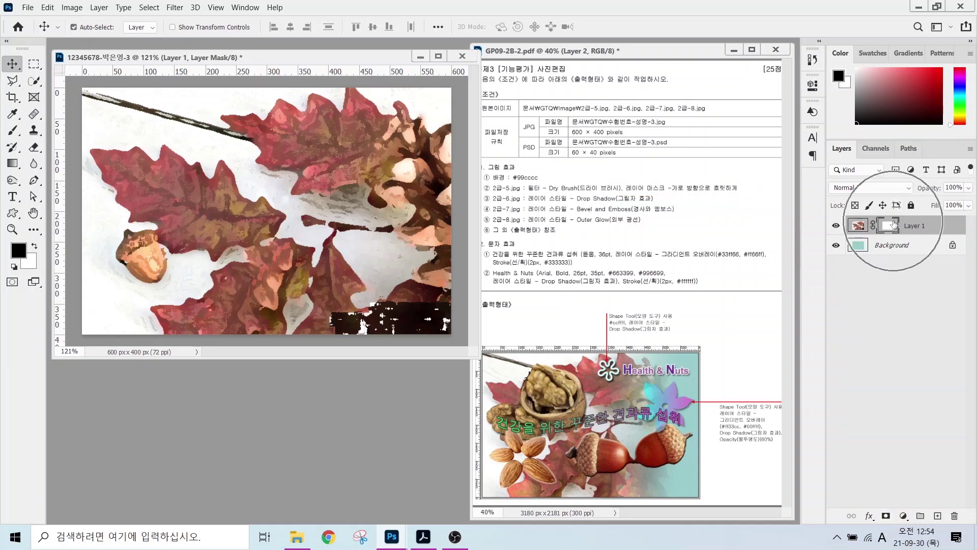
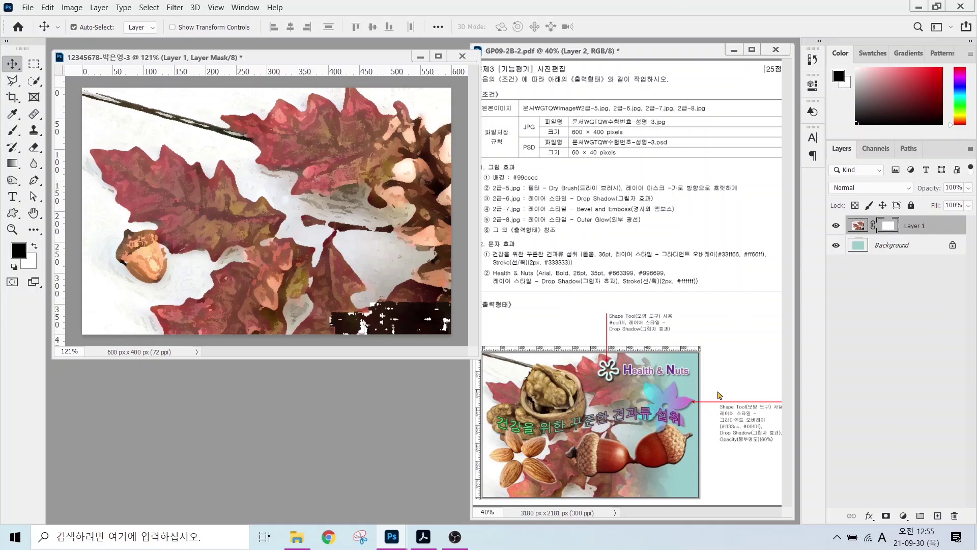
- Select the Gradient Tool and bring up the black-to-white gradient in the Gradient Editor
{"action": "key", "text": "alt"}
{"action": "mouse_move", "coordinate": [654, 363]}
{"action": "left_mouse_down"}
{"action": "mouse_move", "coordinate": [636, 383]}
{"action": "mouse_move", "coordinate": [636, 432]}
{"action": "mouse_move", "coordinate": [642, 481]}
{"action": "mouse_move", "coordinate": [667, 491]}
{"action": "left_mouse_up"}
{"action": "left_click", "coordinate": [13, 164]}
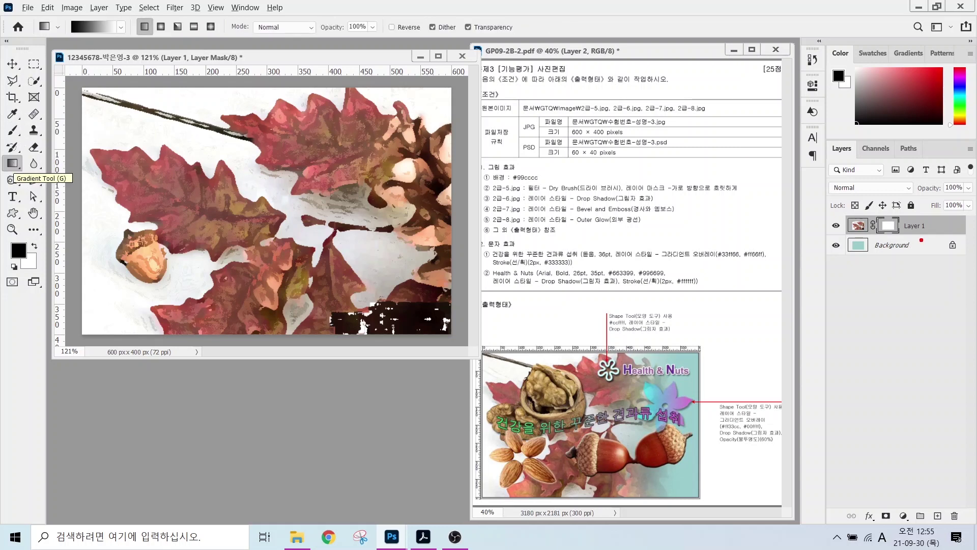
{"action": "mouse_move", "coordinate": [919, 239]}
{"action": "left_mouse_down"}
{"action": "mouse_move", "coordinate": [889, 243]}
{"action": "mouse_move", "coordinate": [867, 222]}
{"action": "mouse_move", "coordinate": [877, 206]}
{"action": "mouse_move", "coordinate": [898, 238]}
{"action": "left_mouse_up"}
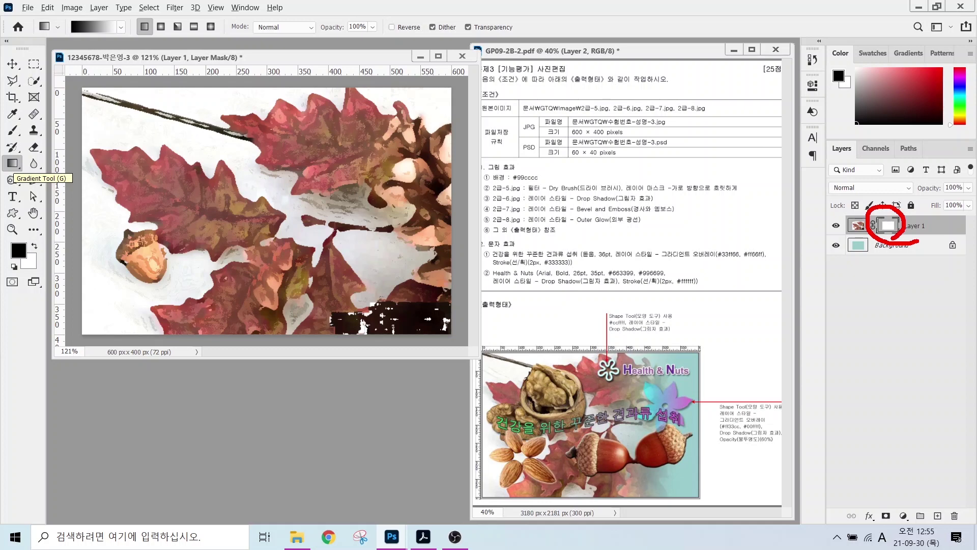
{"action": "mouse_move", "coordinate": [33, 162]}
{"action": "left_mouse_down"}
{"action": "mouse_move", "coordinate": [1, 174]}
{"action": "mouse_move", "coordinate": [2, 155]}
{"action": "mouse_move", "coordinate": [16, 145]}
{"action": "mouse_move", "coordinate": [34, 176]}
{"action": "left_mouse_up"}
{"action": "mouse_move", "coordinate": [117, 50]}
{"action": "left_mouse_down"}
{"action": "mouse_move", "coordinate": [87, 50]}
{"action": "mouse_move", "coordinate": [115, 11]}
{"action": "mouse_move", "coordinate": [108, 49]}
{"action": "mouse_move", "coordinate": [147, 96]}
{"action": "left_mouse_up"}
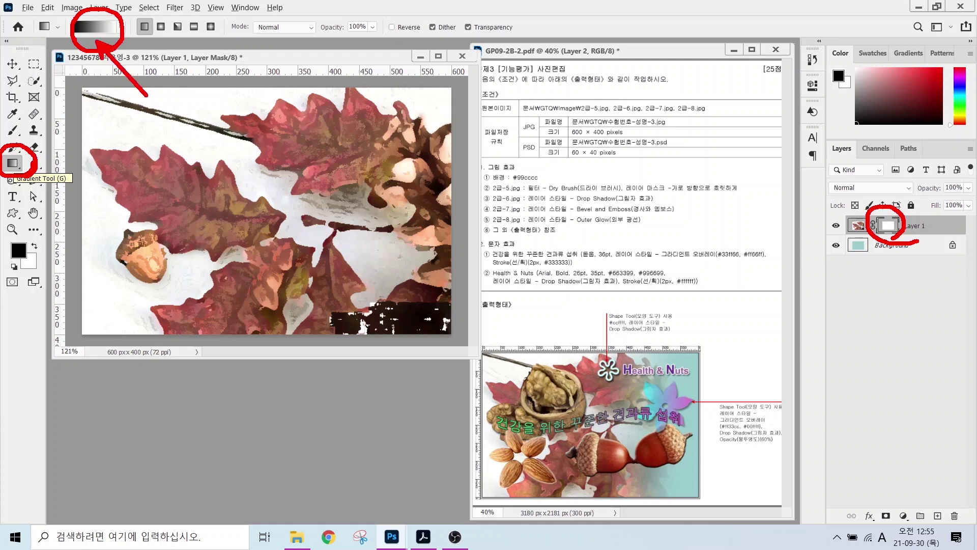
{"action": "key", "text": "Escape"}
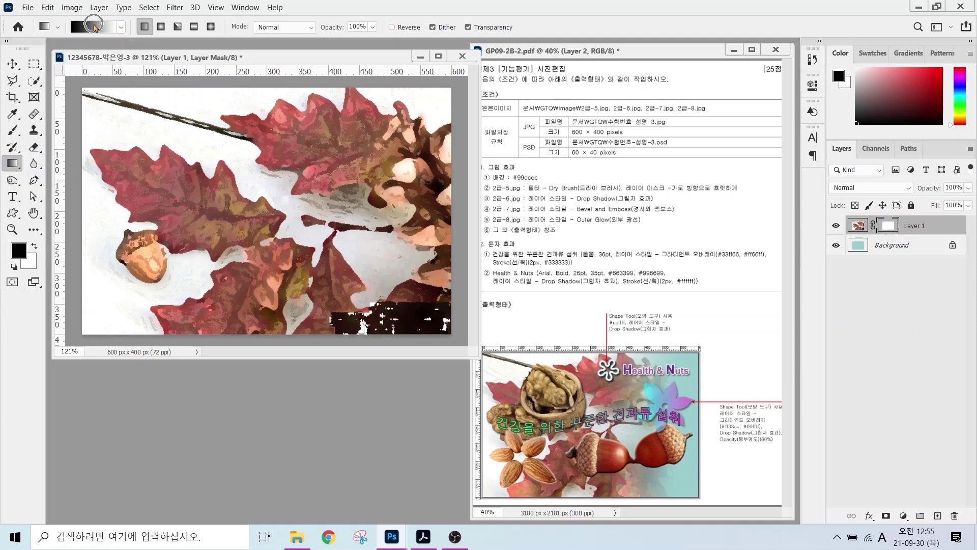
{"action": "left_click", "coordinate": [95, 28]}
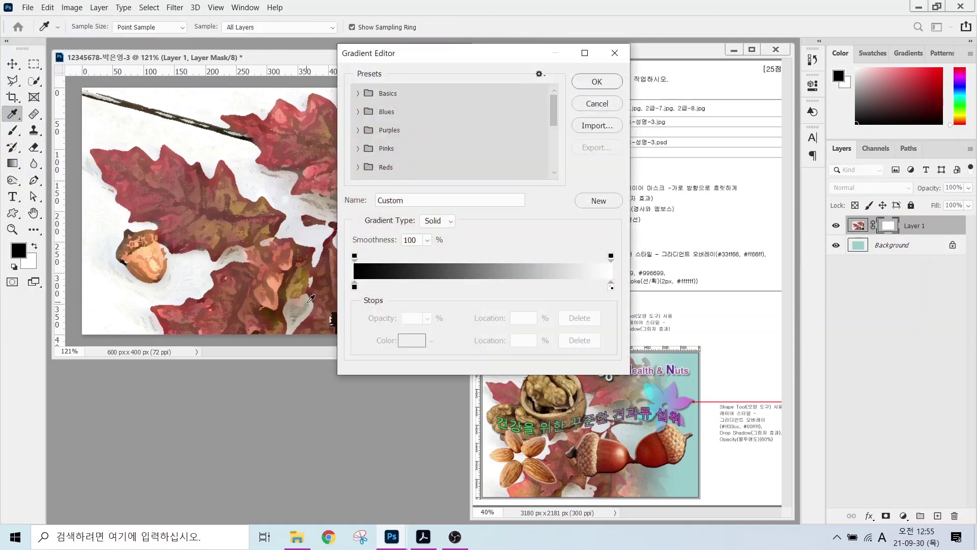
- Accept the black-to-white Custom gradient in the Gradient Editor
{"action": "mouse_move", "coordinate": [342, 294]}
{"action": "left_mouse_down"}
{"action": "mouse_move", "coordinate": [348, 275]}
{"action": "mouse_move", "coordinate": [370, 276]}
{"action": "mouse_move", "coordinate": [370, 297]}
{"action": "left_mouse_up"}
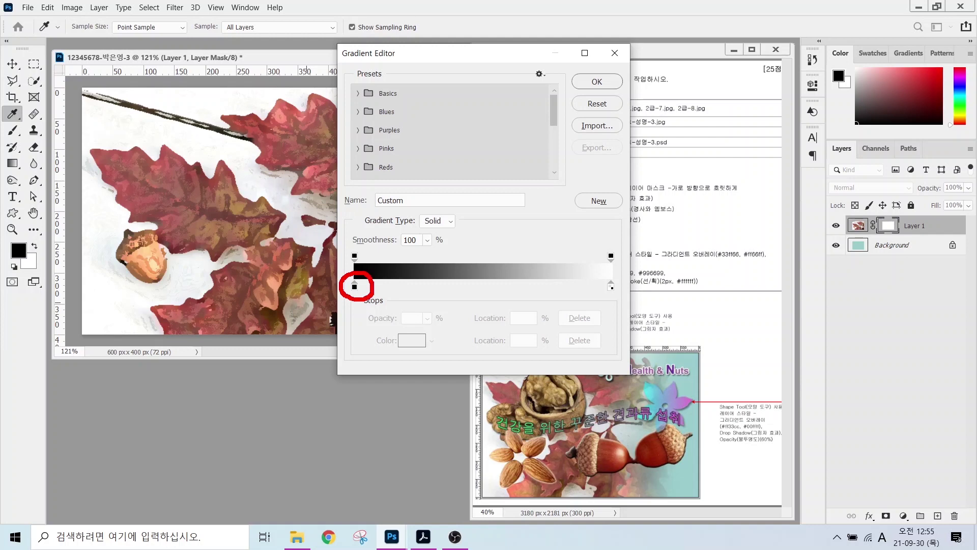
{"action": "mouse_move", "coordinate": [615, 298]}
{"action": "left_mouse_down"}
{"action": "mouse_move", "coordinate": [586, 294]}
{"action": "mouse_move", "coordinate": [604, 271]}
{"action": "mouse_move", "coordinate": [618, 304]}
{"action": "left_mouse_up"}
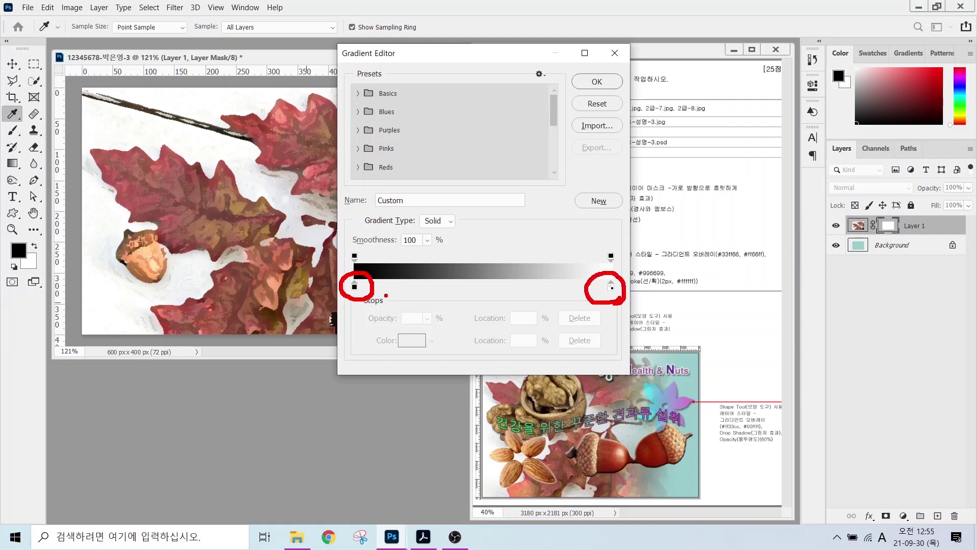
{"action": "left_click_drag", "start_coordinate": [358, 301], "coordinate": [332, 341]}
{"action": "left_click_drag", "start_coordinate": [617, 296], "coordinate": [651, 328]}
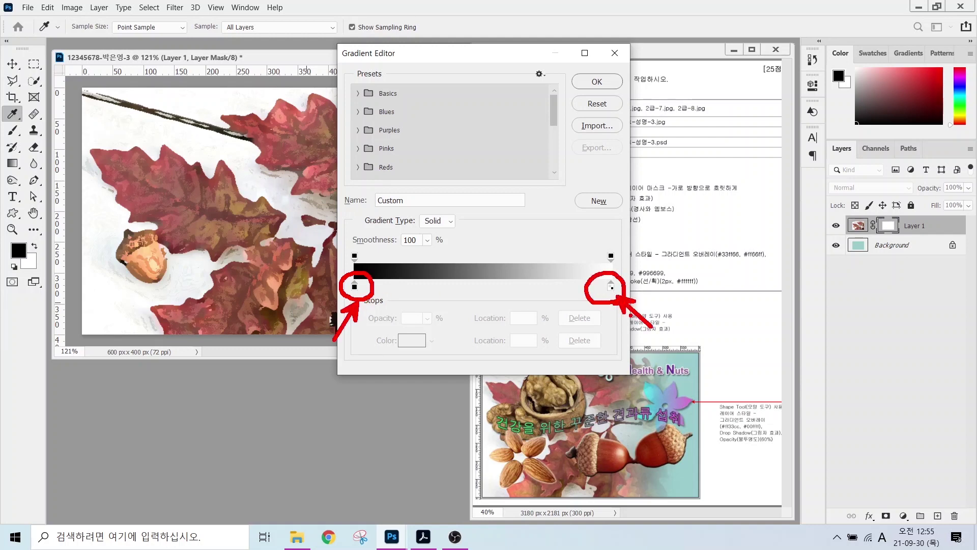
{"action": "key", "text": "Escape"}
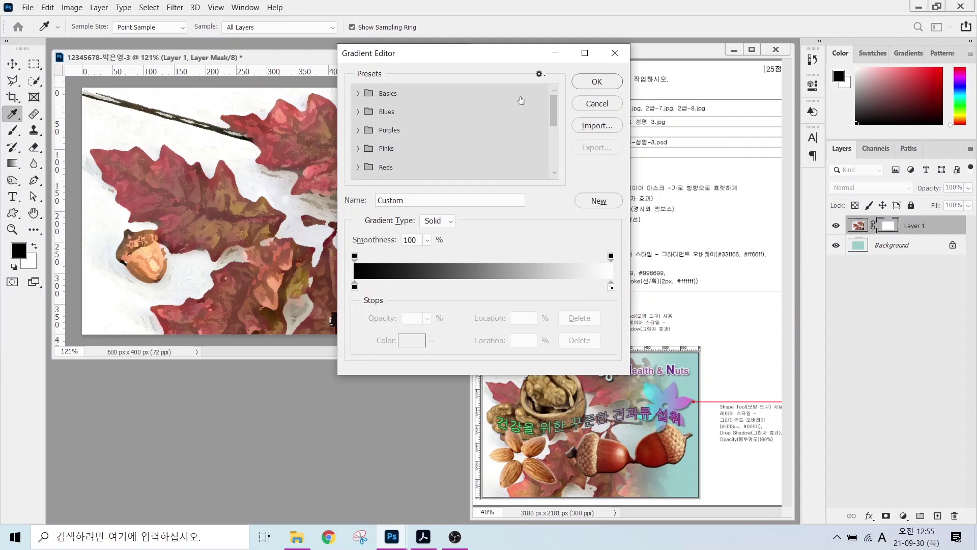
{"action": "key", "text": "Return"}
- Drag a horizontal gradient on Layer 1's mask so the leaves fade out on the right
{"action": "mouse_move", "coordinate": [242, 261]}
{"action": "left_mouse_down"}
{"action": "mouse_move", "coordinate": [144, 253]}
{"action": "mouse_move", "coordinate": [151, 179]}
{"action": "mouse_move", "coordinate": [201, 154]}
{"action": "mouse_move", "coordinate": [238, 176]}
{"action": "mouse_move", "coordinate": [250, 228]}
{"action": "mouse_move", "coordinate": [226, 264]}
{"action": "left_mouse_up"}
{"action": "mouse_move", "coordinate": [181, 192]}
{"action": "left_mouse_down"}
{"action": "mouse_move", "coordinate": [221, 196]}
{"action": "mouse_move", "coordinate": [197, 213]}
{"action": "left_mouse_up"}
{"action": "left_click_drag", "start_coordinate": [162, 234], "coordinate": [228, 232]}
{"action": "mouse_move", "coordinate": [224, 205]}
{"action": "left_mouse_down"}
{"action": "mouse_move", "coordinate": [224, 244]}
{"action": "mouse_move", "coordinate": [197, 239]}
{"action": "mouse_move", "coordinate": [238, 257]}
{"action": "left_mouse_up"}
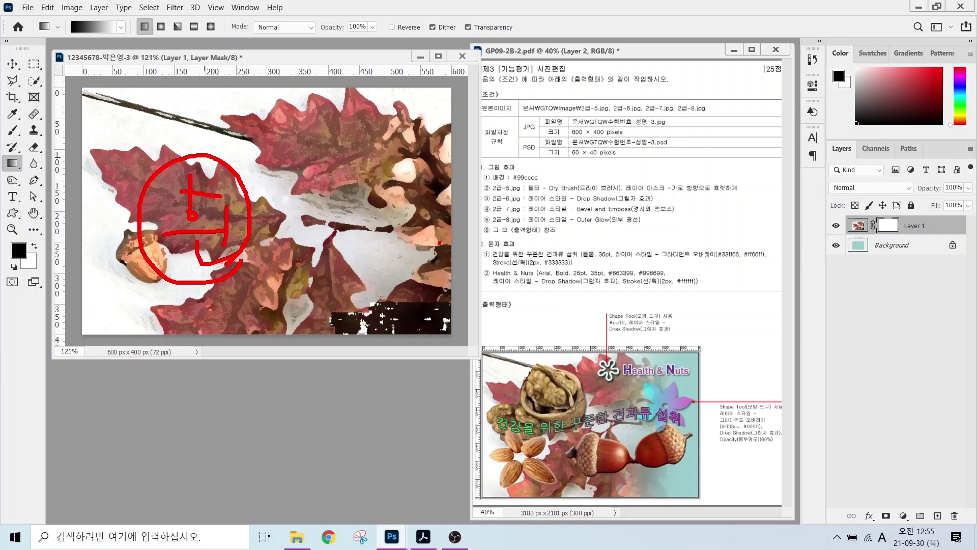
{"action": "mouse_move", "coordinate": [451, 247]}
{"action": "left_mouse_down"}
{"action": "mouse_move", "coordinate": [412, 267]}
{"action": "mouse_move", "coordinate": [371, 218]}
{"action": "mouse_move", "coordinate": [399, 159]}
{"action": "mouse_move", "coordinate": [465, 180]}
{"action": "mouse_move", "coordinate": [447, 255]}
{"action": "left_mouse_up"}
{"action": "mouse_move", "coordinate": [399, 196]}
{"action": "left_mouse_down"}
{"action": "mouse_move", "coordinate": [411, 195]}
{"action": "mouse_move", "coordinate": [421, 231]}
{"action": "left_mouse_up"}
{"action": "left_click_drag", "start_coordinate": [423, 218], "coordinate": [447, 218]}
{"action": "mouse_move", "coordinate": [446, 196]}
{"action": "left_mouse_down"}
{"action": "mouse_move", "coordinate": [445, 227]}
{"action": "mouse_move", "coordinate": [426, 231]}
{"action": "mouse_move", "coordinate": [448, 257]}
{"action": "mouse_move", "coordinate": [431, 248]}
{"action": "mouse_move", "coordinate": [457, 244]}
{"action": "left_mouse_up"}
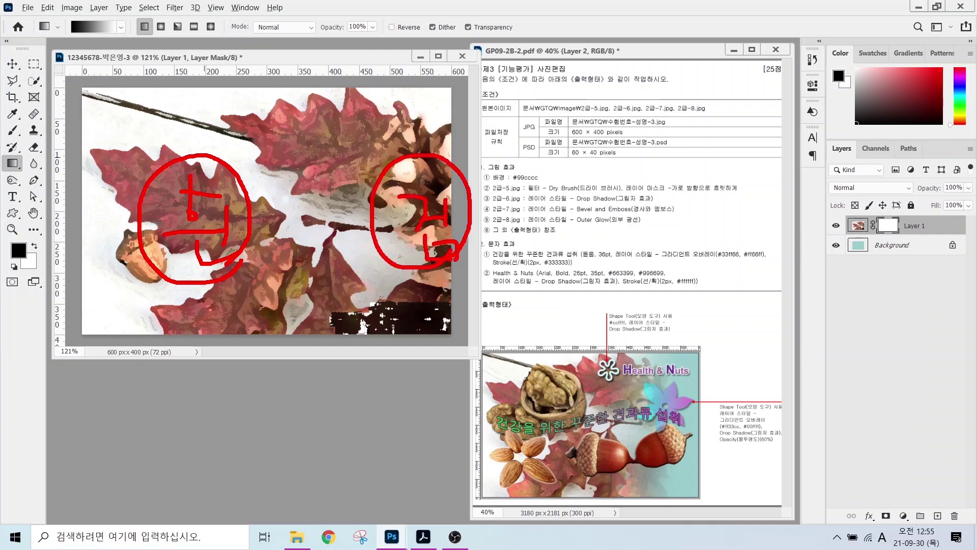
{"action": "mouse_move", "coordinate": [79, 33]}
{"action": "left_mouse_down"}
{"action": "mouse_move", "coordinate": [54, 22]}
{"action": "mouse_move", "coordinate": [64, 6]}
{"action": "mouse_move", "coordinate": [81, 29]}
{"action": "left_mouse_up"}
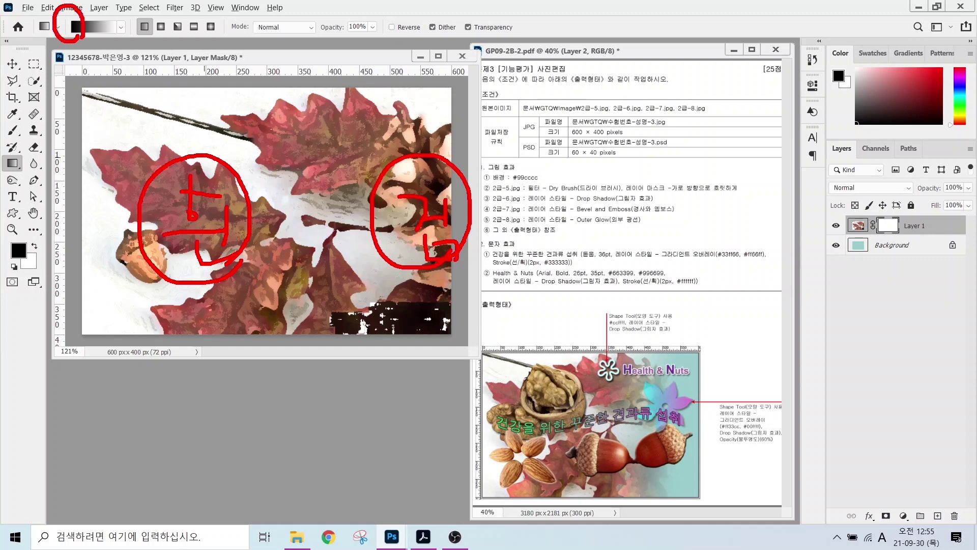
{"action": "mouse_move", "coordinate": [386, 114]}
{"action": "left_mouse_down"}
{"action": "mouse_move", "coordinate": [400, 122]}
{"action": "mouse_move", "coordinate": [391, 112]}
{"action": "left_mouse_up"}
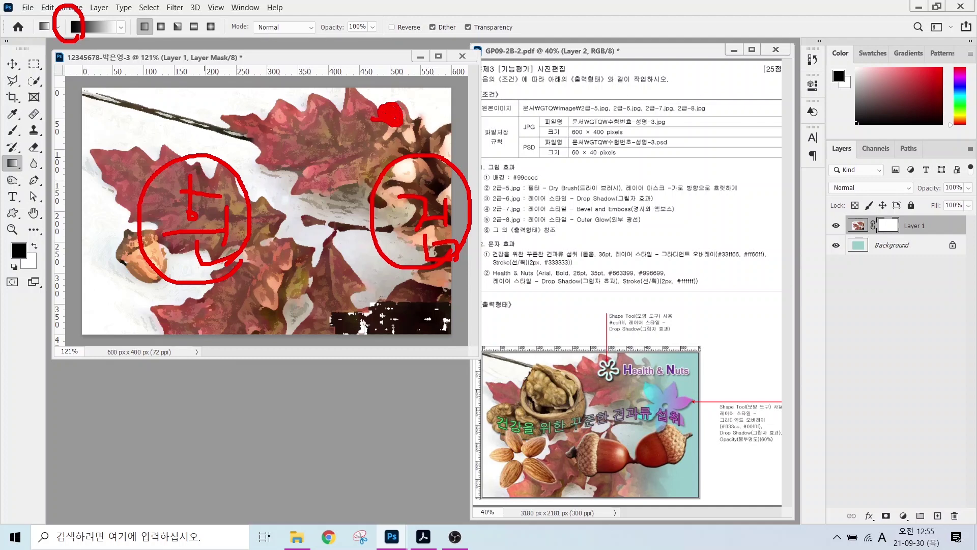
{"action": "mouse_move", "coordinate": [377, 115]}
{"action": "left_mouse_down"}
{"action": "mouse_move", "coordinate": [169, 119]}
{"action": "mouse_move", "coordinate": [180, 105]}
{"action": "mouse_move", "coordinate": [192, 131]}
{"action": "left_mouse_up"}
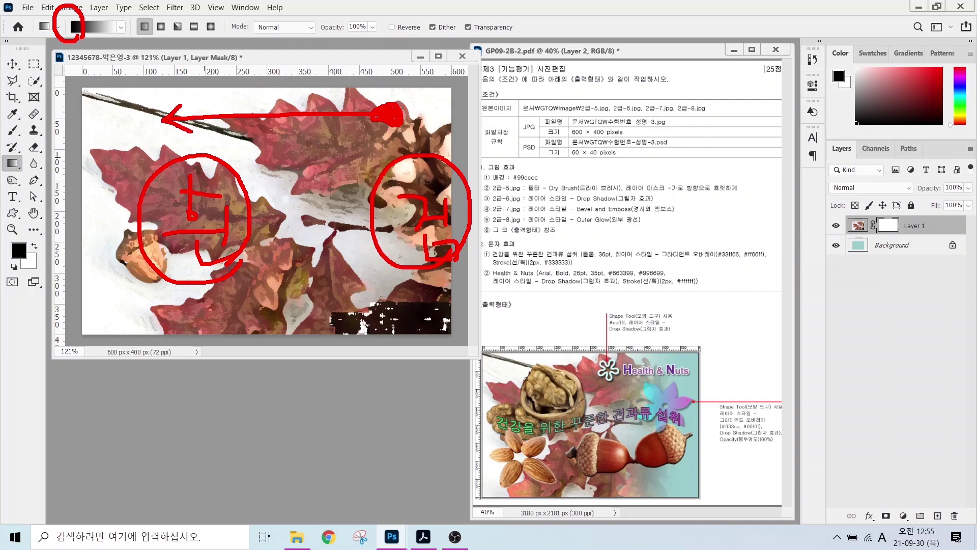
{"action": "mouse_move", "coordinate": [417, 143]}
{"action": "left_mouse_down"}
{"action": "mouse_move", "coordinate": [379, 189]}
{"action": "mouse_move", "coordinate": [407, 217]}
{"action": "mouse_move", "coordinate": [392, 261]}
{"action": "left_mouse_up"}
{"action": "left_click_drag", "start_coordinate": [198, 196], "coordinate": [175, 226]}
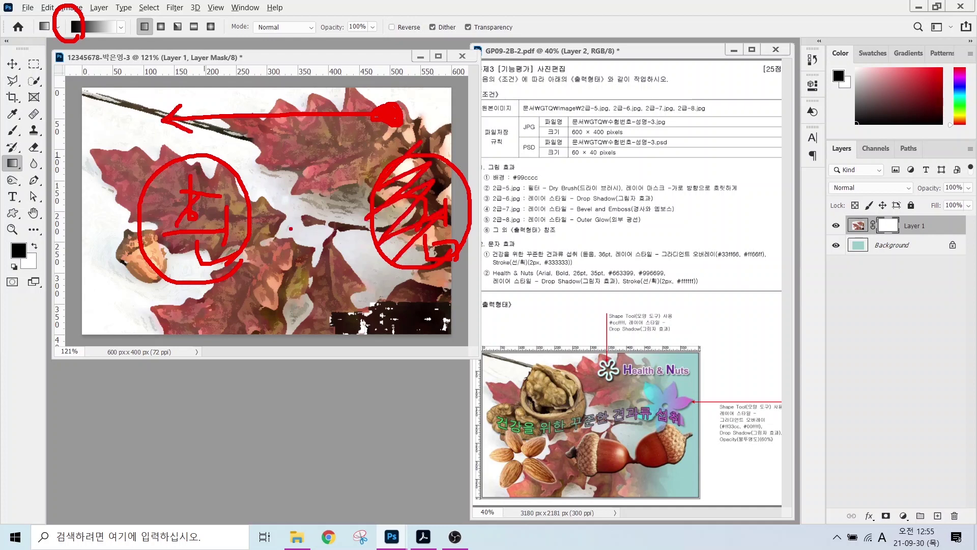
{"action": "key", "text": "Escape"}
{"action": "left_click_drag", "start_coordinate": [386, 158], "coordinate": [270, 158]}
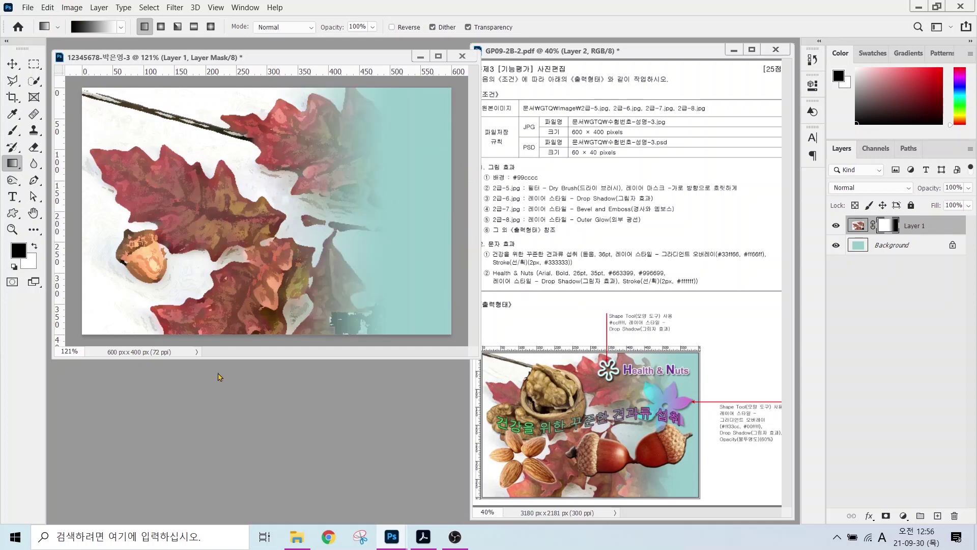
- Open 2급-6.jpg and quick-select the walnut kernel, shell and lower piece
{"action": "double_click", "coordinate": [169, 394]}
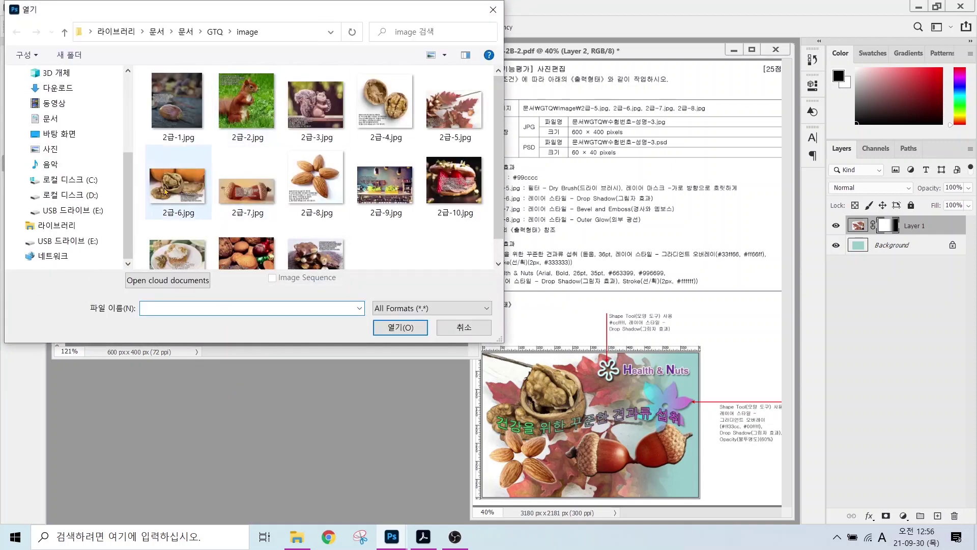
{"action": "left_click", "coordinate": [178, 188]}
{"action": "left_click", "coordinate": [383, 329]}
{"action": "right_click", "coordinate": [33, 80]}
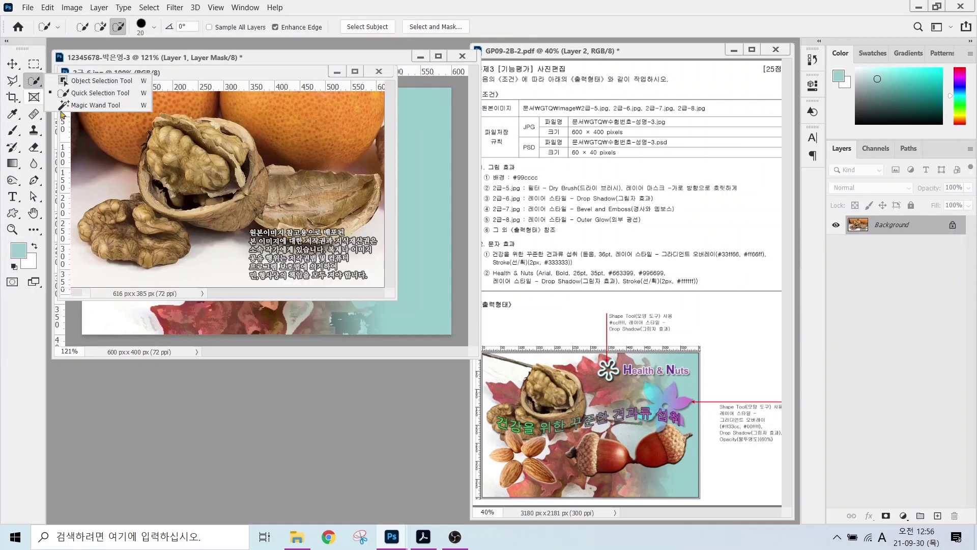
{"action": "left_click", "coordinate": [106, 97]}
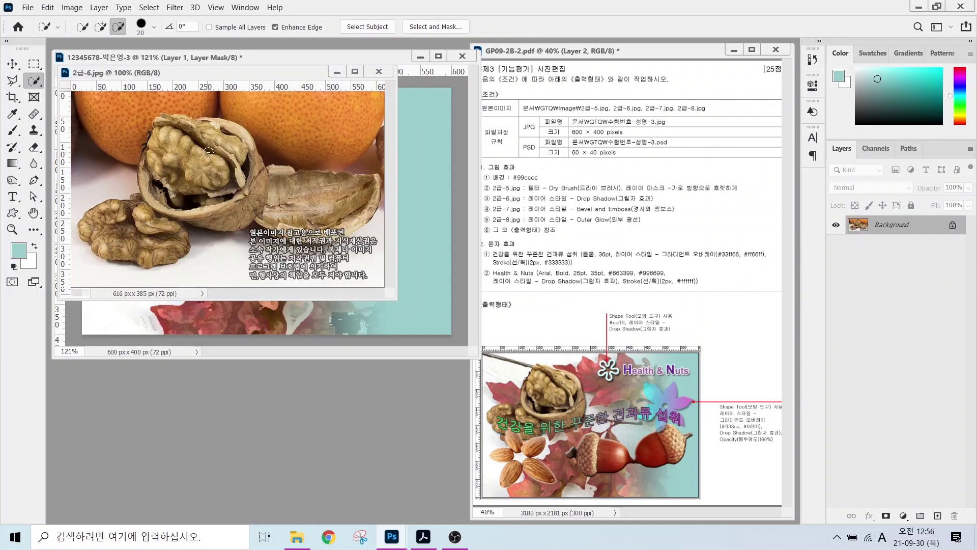
{"action": "mouse_move", "coordinate": [207, 150]}
{"action": "left_mouse_down"}
{"action": "mouse_move", "coordinate": [193, 174]}
{"action": "mouse_move", "coordinate": [223, 156]}
{"action": "mouse_move", "coordinate": [239, 207]}
{"action": "mouse_move", "coordinate": [188, 200]}
{"action": "mouse_move", "coordinate": [231, 216]}
{"action": "mouse_move", "coordinate": [247, 165]}
{"action": "mouse_move", "coordinate": [253, 183]}
{"action": "mouse_move", "coordinate": [231, 150]}
{"action": "left_mouse_up"}
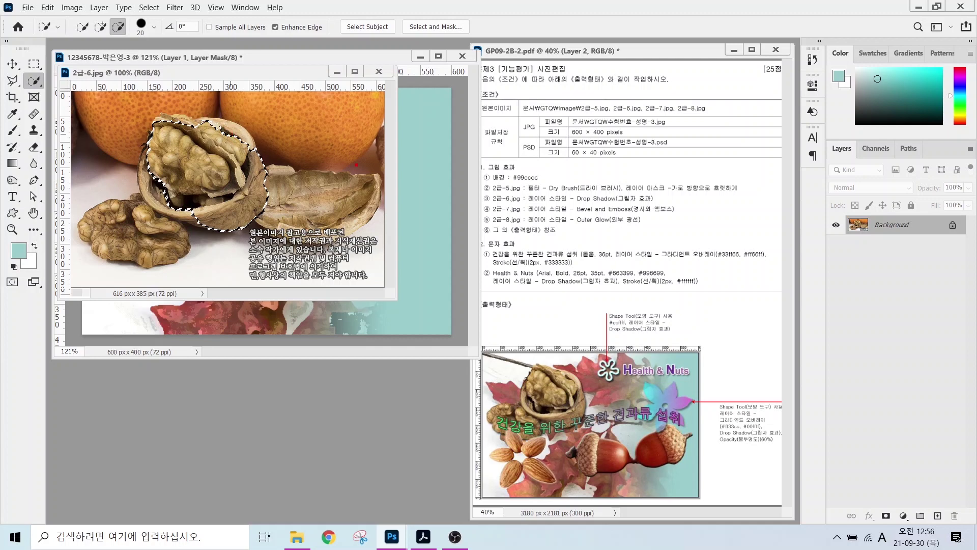
{"action": "mouse_move", "coordinate": [426, 165]}
{"action": "left_mouse_down"}
{"action": "mouse_move", "coordinate": [400, 164]}
{"action": "mouse_move", "coordinate": [401, 226]}
{"action": "mouse_move", "coordinate": [432, 225]}
{"action": "left_mouse_up"}
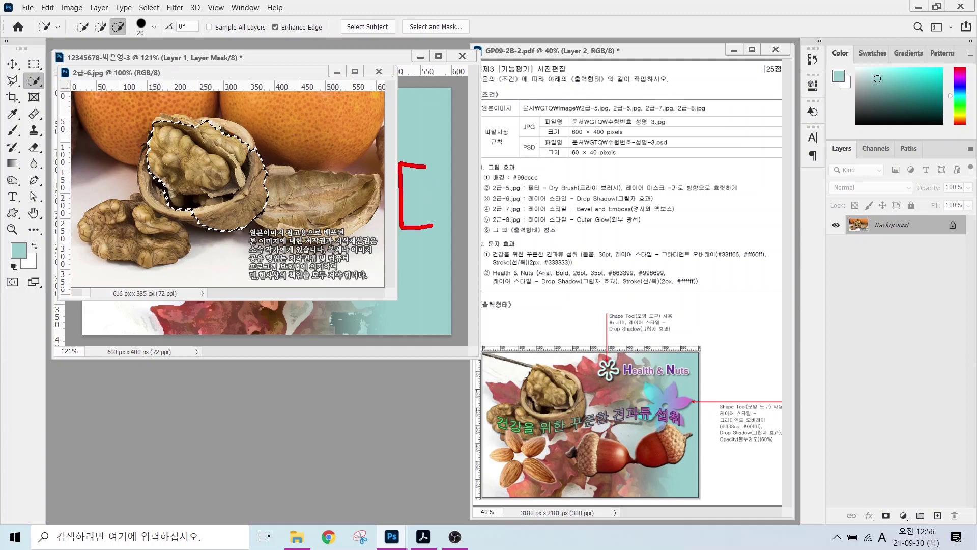
{"action": "left_click_drag", "start_coordinate": [489, 144], "coordinate": [442, 241]}
{"action": "mouse_move", "coordinate": [506, 158]}
{"action": "left_mouse_down"}
{"action": "mouse_move", "coordinate": [538, 213]}
{"action": "mouse_move", "coordinate": [509, 220]}
{"action": "left_mouse_up"}
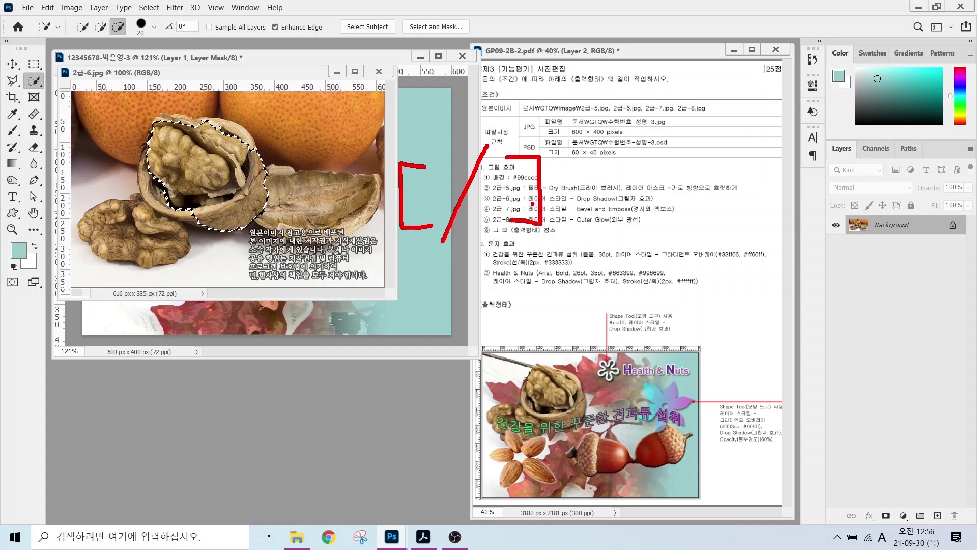
{"action": "key", "text": "Escape"}
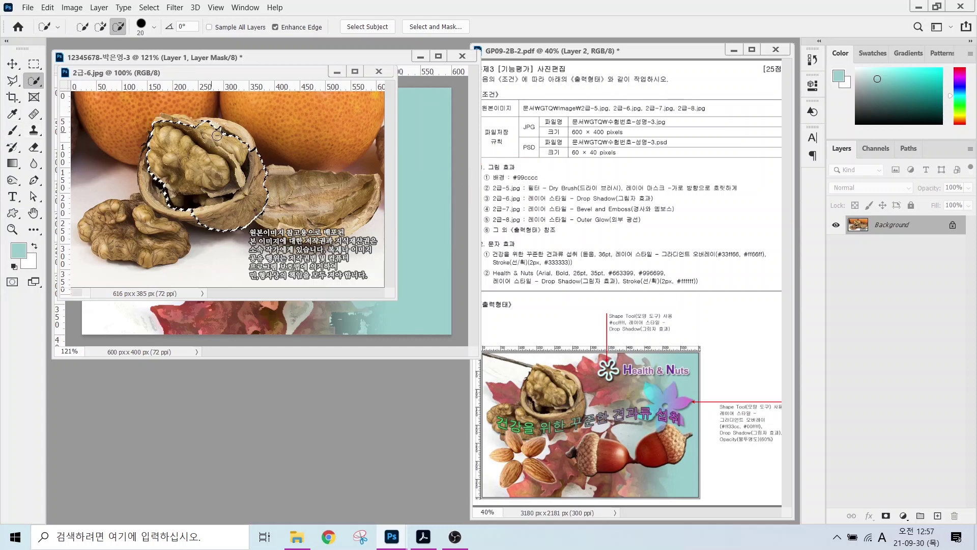
{"action": "key", "text": "bracketright"}
{"action": "key", "text": "bracketright"}
{"action": "key", "text": "bracketright"}
{"action": "mouse_move", "coordinate": [125, 224]}
{"action": "left_mouse_down"}
{"action": "mouse_move", "coordinate": [155, 237]}
{"action": "mouse_move", "coordinate": [99, 242]}
{"action": "left_mouse_up"}
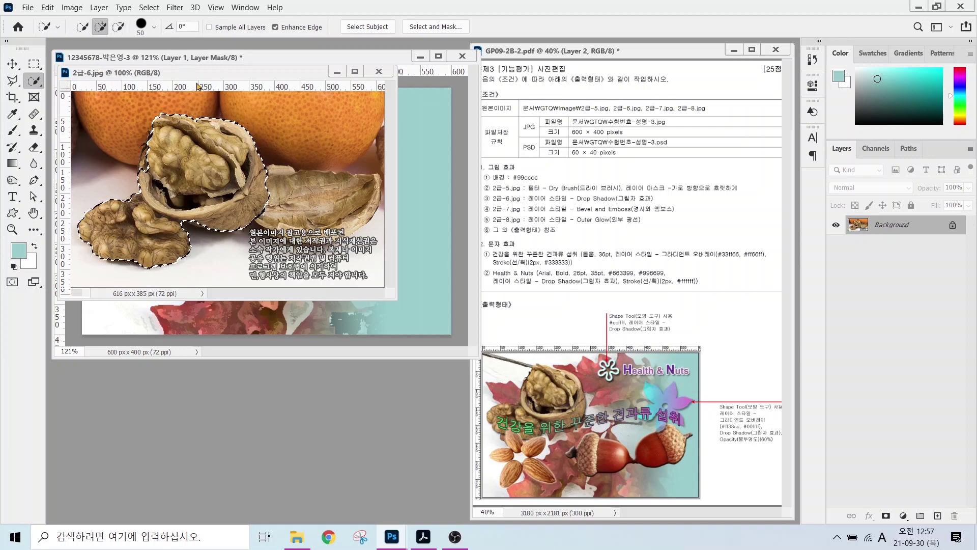
- Move the selected walnut into the cafe page, close the source photo, and name the layer 2-6
{"action": "left_click_drag", "start_coordinate": [198, 72], "coordinate": [281, 204]}
{"action": "key", "text": "v"}
{"action": "left_click_drag", "start_coordinate": [261, 320], "coordinate": [153, 153]}
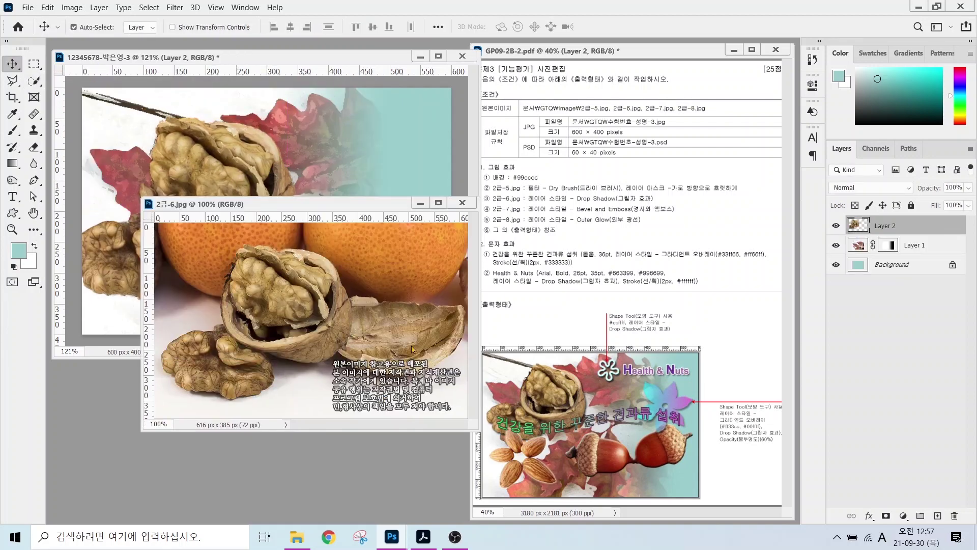
{"action": "key", "text": "ctrl+w"}
{"action": "double_click", "coordinate": [881, 226]}
{"action": "type", "text": "2-6"}
{"action": "key", "text": "Return"}
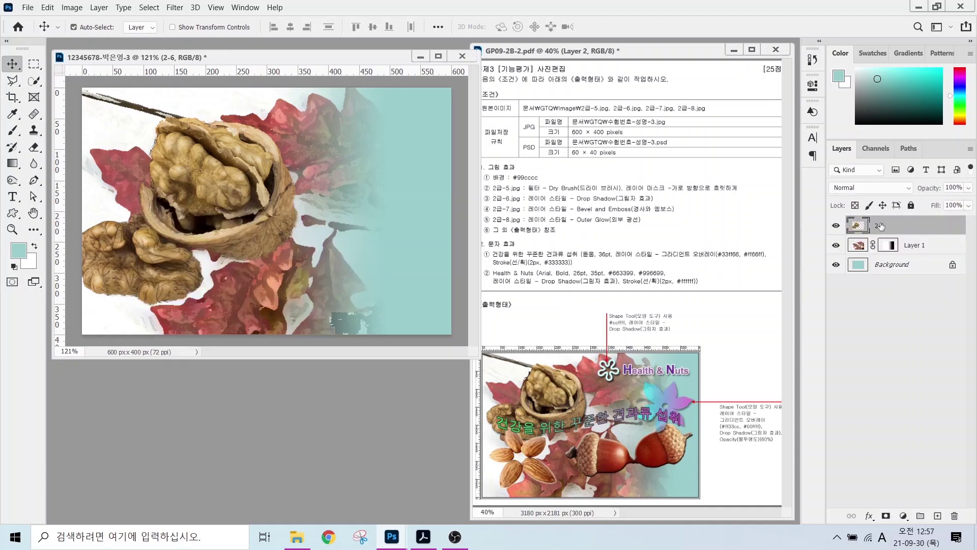
- Give layer 2-6 a Drop Shadow and scale it to about 68% at the top left
{"action": "left_click", "coordinate": [869, 514]}
{"action": "left_click", "coordinate": [898, 509]}
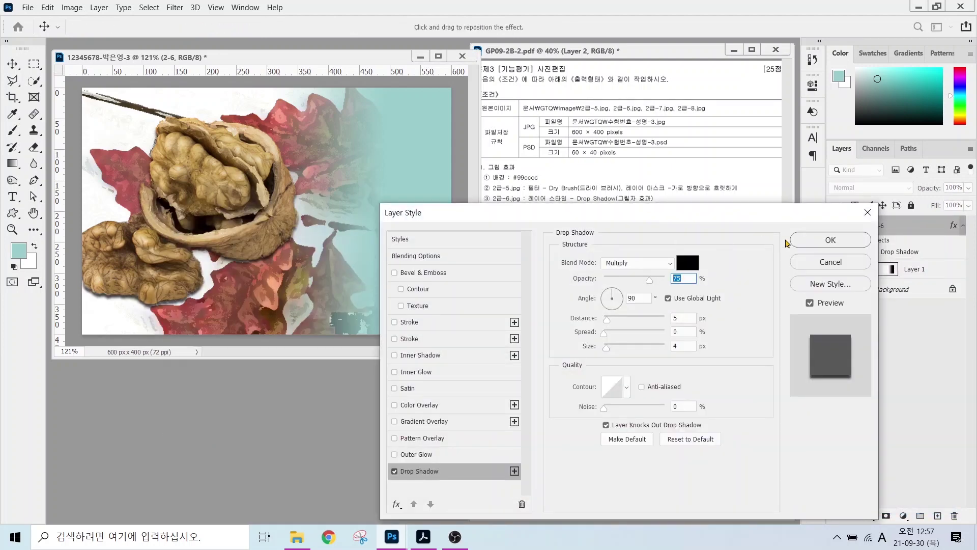
{"action": "left_click", "coordinate": [793, 240]}
{"action": "key", "text": "ctrl+t"}
{"action": "left_click_drag", "start_coordinate": [304, 312], "coordinate": [212, 154]}
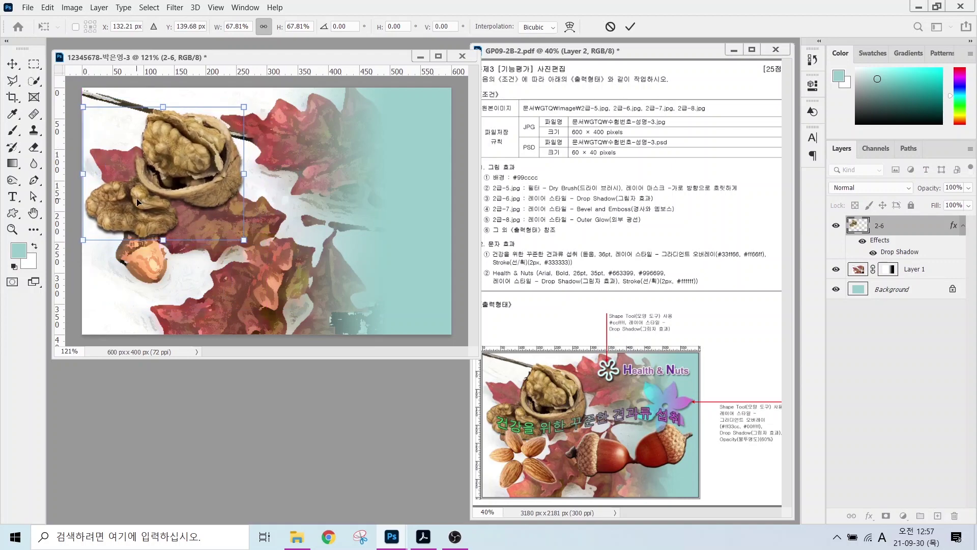
{"action": "key", "text": "Return"}
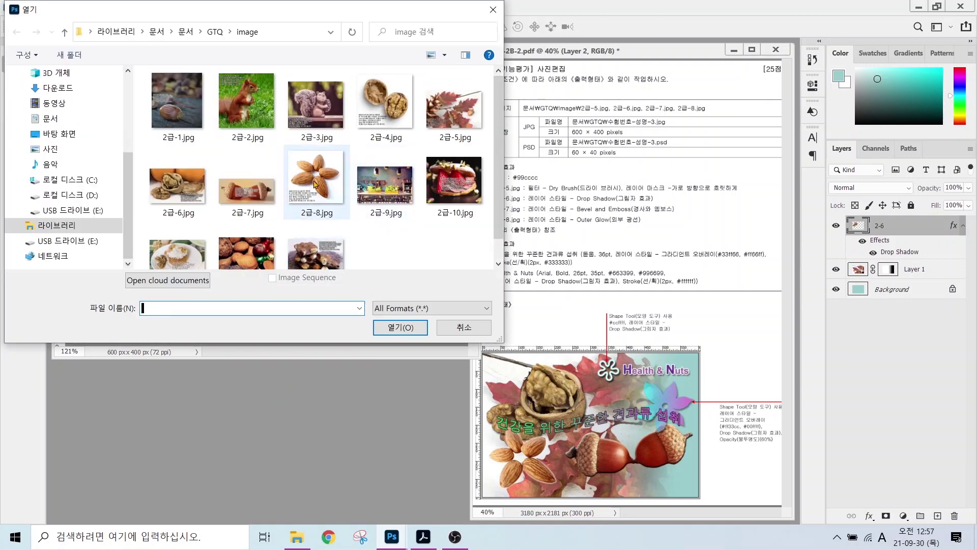
- Open the 2급-7 photo and quick-select both acorns
{"action": "double_click", "coordinate": [246, 188]}
{"action": "left_click", "coordinate": [33, 81]}
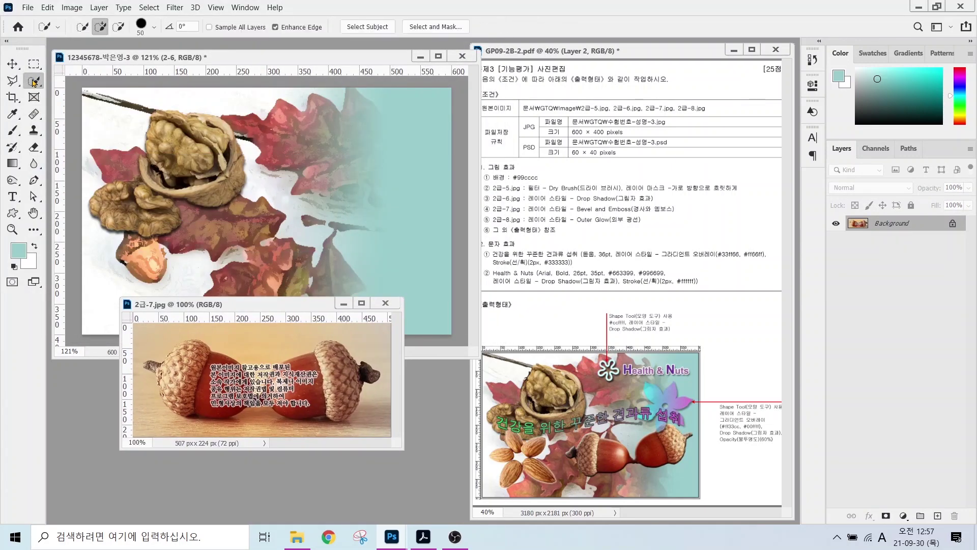
{"action": "mouse_move", "coordinate": [168, 356]}
{"action": "left_mouse_down"}
{"action": "mouse_move", "coordinate": [229, 402]}
{"action": "mouse_move", "coordinate": [357, 386]}
{"action": "mouse_move", "coordinate": [176, 385]}
{"action": "mouse_move", "coordinate": [217, 253]}
{"action": "left_mouse_up"}
{"action": "key", "text": "bracketleft"}
{"action": "key", "text": "bracketleft"}
{"action": "key", "text": "bracketleft"}
{"action": "key", "text": "bracketleft"}
{"action": "key", "text": "bracketleft"}
{"action": "left_click", "coordinate": [10, 65]}
- Flip the acorns horizontally, shrink them and rotate them level at the lower right
{"action": "key", "text": "ctrl+t"}
{"action": "right_click", "coordinate": [352, 253]}
{"action": "left_click", "coordinate": [394, 466]}
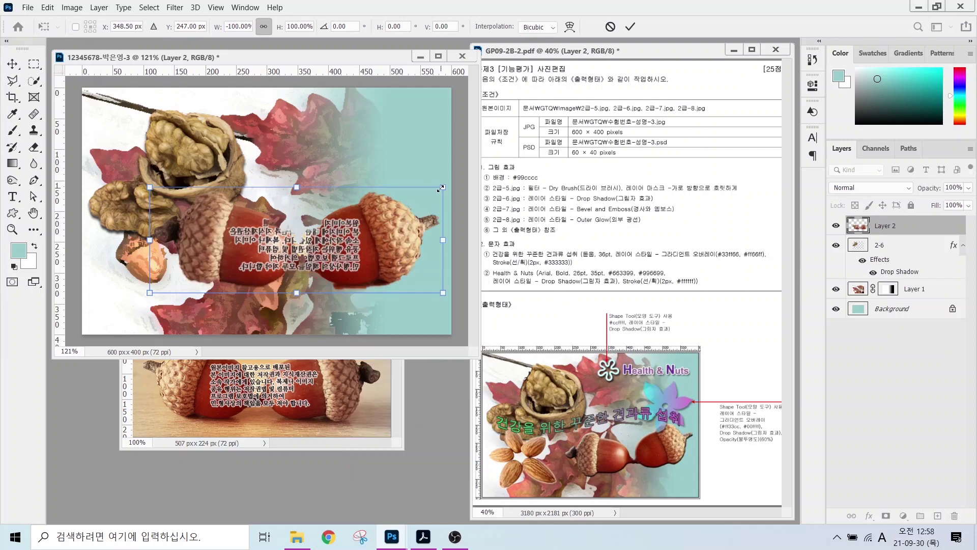
{"action": "left_click_drag", "start_coordinate": [443, 188], "coordinate": [386, 224]}
{"action": "mouse_move", "coordinate": [207, 242]}
{"action": "left_mouse_down"}
{"action": "mouse_move", "coordinate": [212, 263]}
{"action": "mouse_move", "coordinate": [212, 253]}
{"action": "left_mouse_up"}
{"action": "left_click_drag", "start_coordinate": [441, 206], "coordinate": [436, 198]}
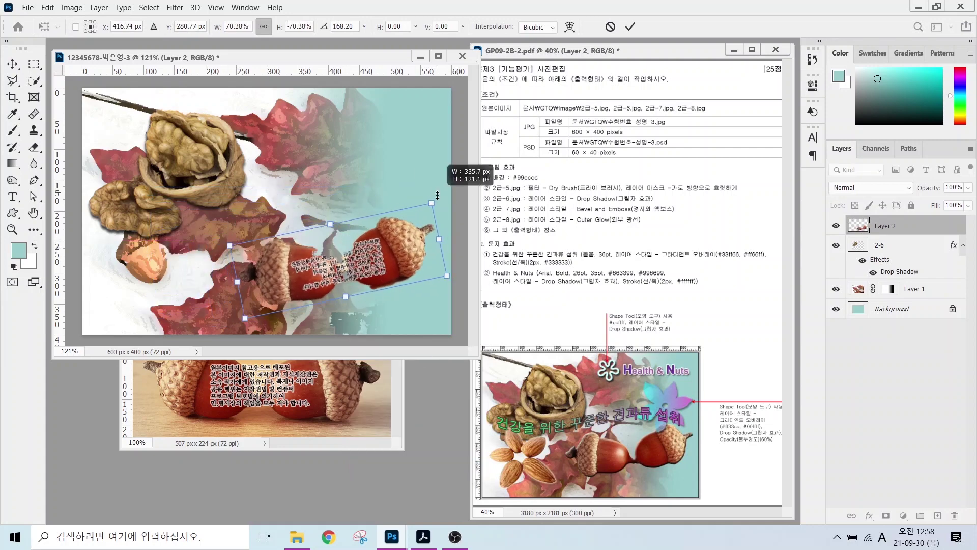
{"action": "key", "text": "Return"}
- Name the acorn layer 2-7, add Bevel & Emboss, and close the acorn source image
{"action": "double_click", "coordinate": [885, 225]}
{"action": "type", "text": "2-7"}
{"action": "key", "text": "Return"}
{"action": "left_click", "coordinate": [869, 516]}
{"action": "left_click", "coordinate": [909, 403]}
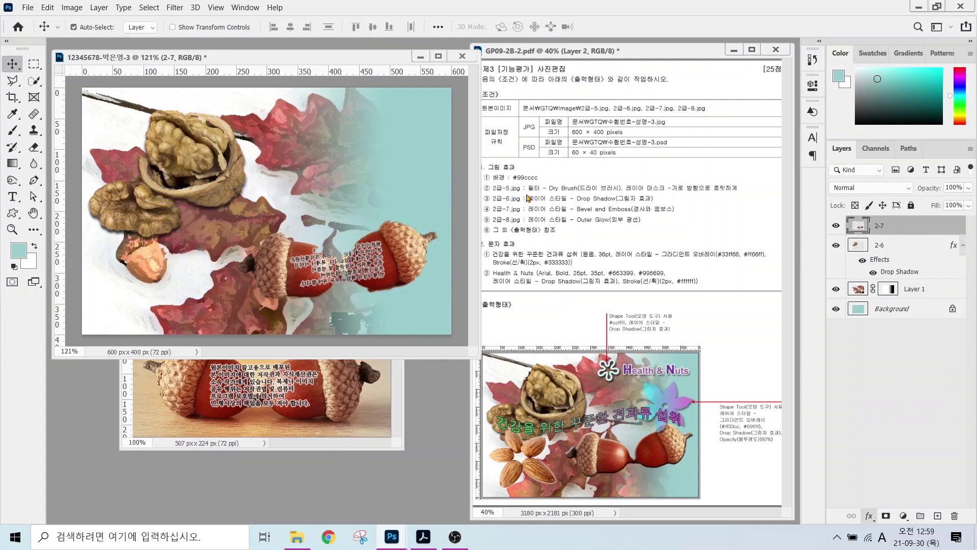
{"action": "key", "text": "Return"}
{"action": "left_click", "coordinate": [365, 394]}
{"action": "key", "text": "ctrl+w"}
{"action": "key", "text": "ctrl+o"}
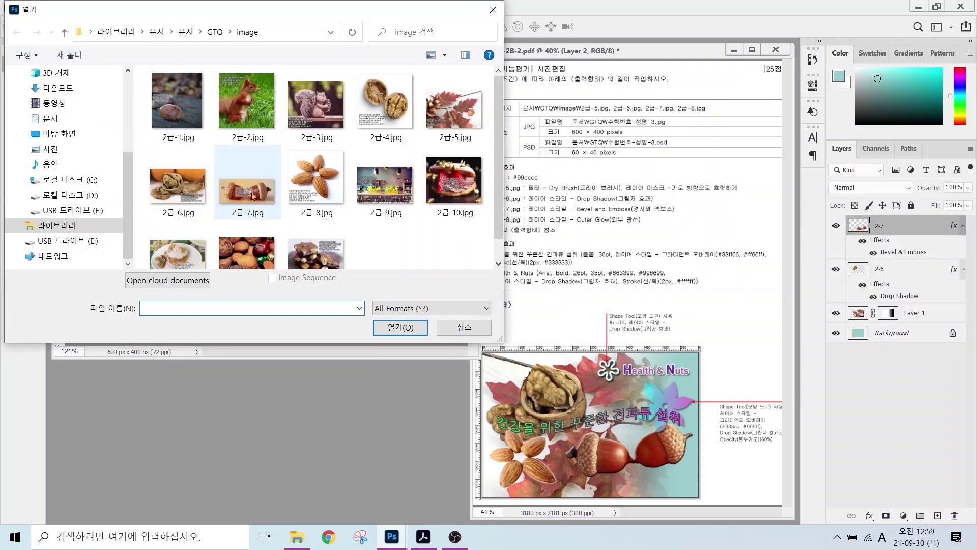
- Open 2급-8.jpg and select the almonds, subtracting the gap between them
{"action": "double_click", "coordinate": [315, 178]}
{"action": "right_click", "coordinate": [33, 81]}
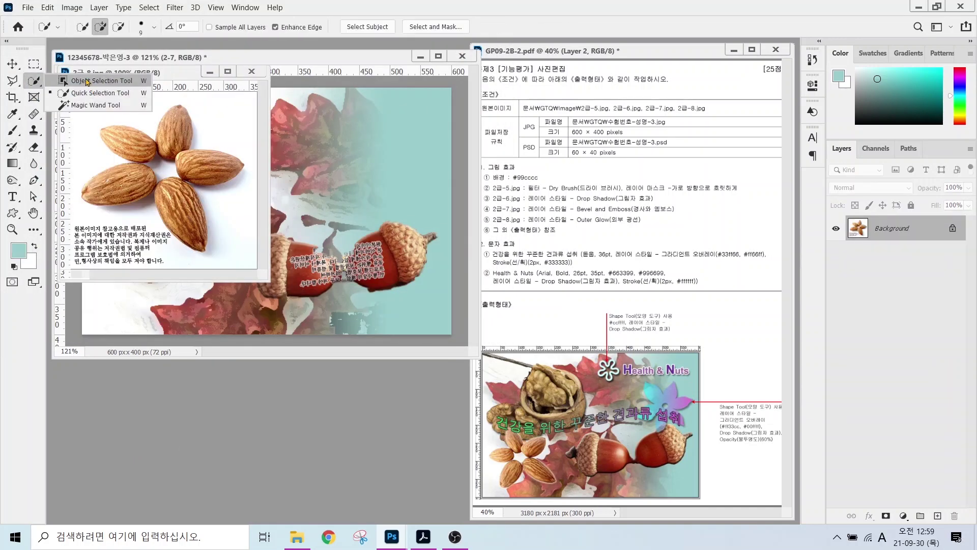
{"action": "left_click", "coordinate": [86, 81]}
{"action": "mouse_move", "coordinate": [160, 101]}
{"action": "left_mouse_down"}
{"action": "mouse_move", "coordinate": [146, 123]}
{"action": "mouse_move", "coordinate": [79, 135]}
{"action": "mouse_move", "coordinate": [80, 175]}
{"action": "mouse_move", "coordinate": [98, 217]}
{"action": "mouse_move", "coordinate": [153, 221]}
{"action": "left_mouse_up"}
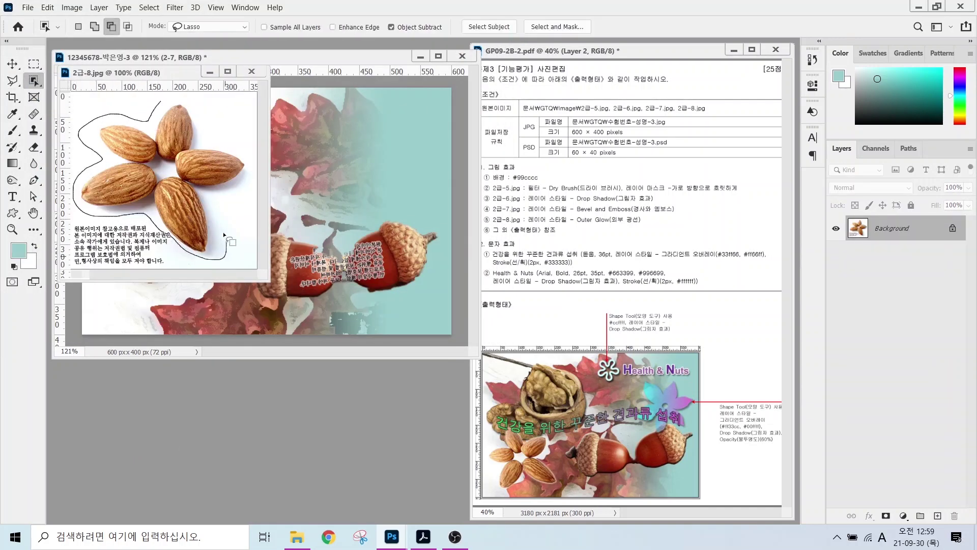
{"action": "left_click_drag", "start_coordinate": [218, 144], "coordinate": [159, 103]}
{"action": "right_click", "coordinate": [34, 80]}
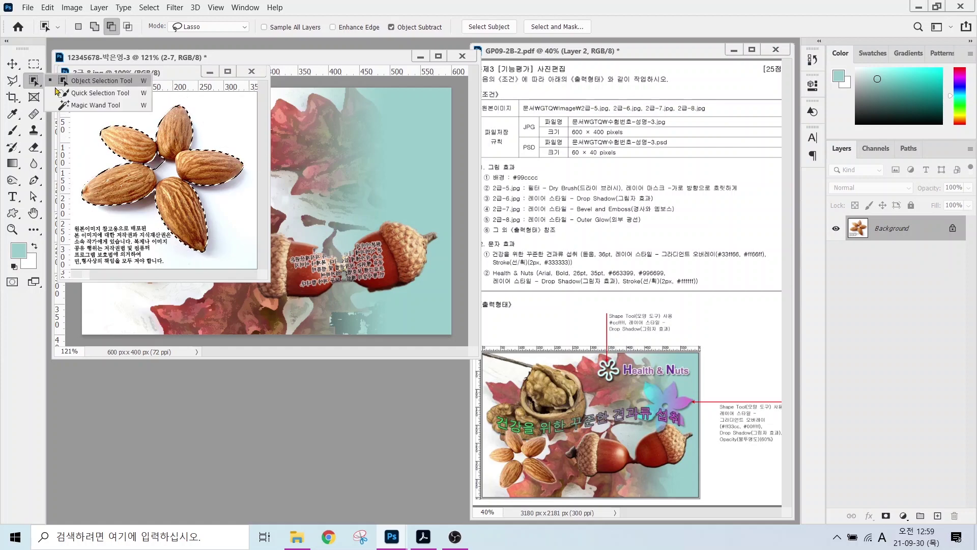
{"action": "left_click", "coordinate": [86, 95]}
{"action": "left_click", "coordinate": [118, 28]}
{"action": "left_click_drag", "start_coordinate": [164, 162], "coordinate": [156, 166]}
{"action": "left_click_drag", "start_coordinate": [152, 72], "coordinate": [205, 236]}
- Move the almonds into the composition, flip horizontally, scale to about 71% and rotate about -27°
{"action": "left_click", "coordinate": [12, 64]}
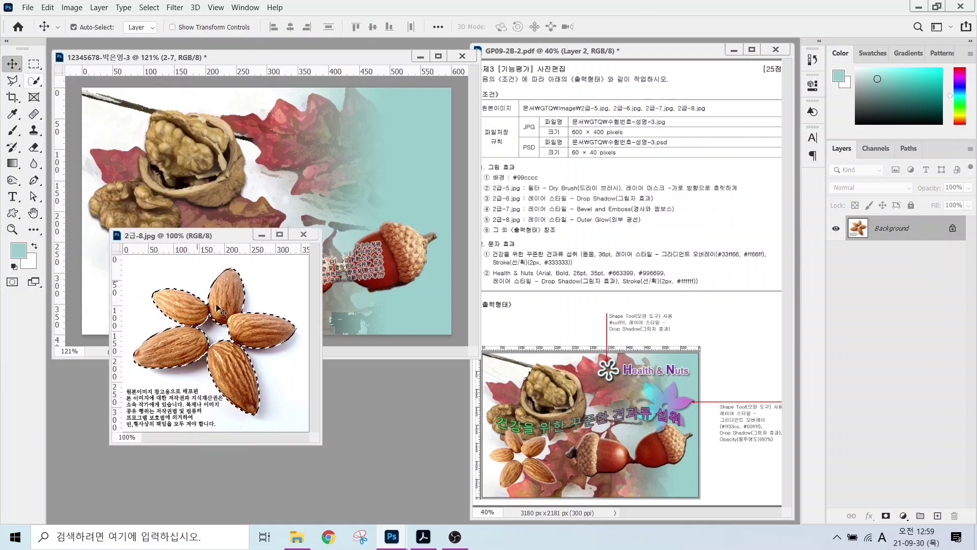
{"action": "left_click_drag", "start_coordinate": [249, 333], "coordinate": [292, 228]}
{"action": "key", "text": "ctrl+t"}
{"action": "left_click_drag", "start_coordinate": [307, 163], "coordinate": [211, 250]}
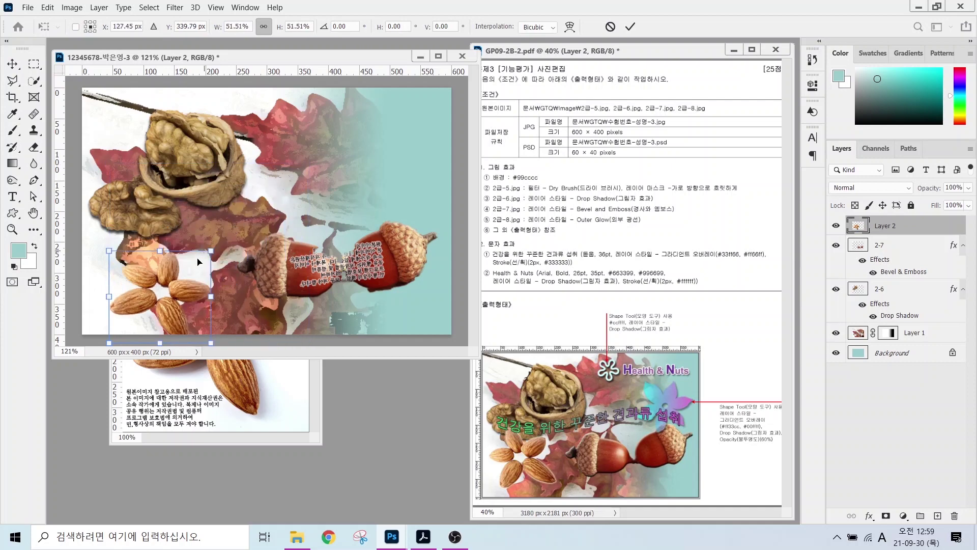
{"action": "right_click", "coordinate": [176, 286]}
{"action": "left_click", "coordinate": [211, 498]}
{"action": "left_click_drag", "start_coordinate": [177, 302], "coordinate": [192, 265]}
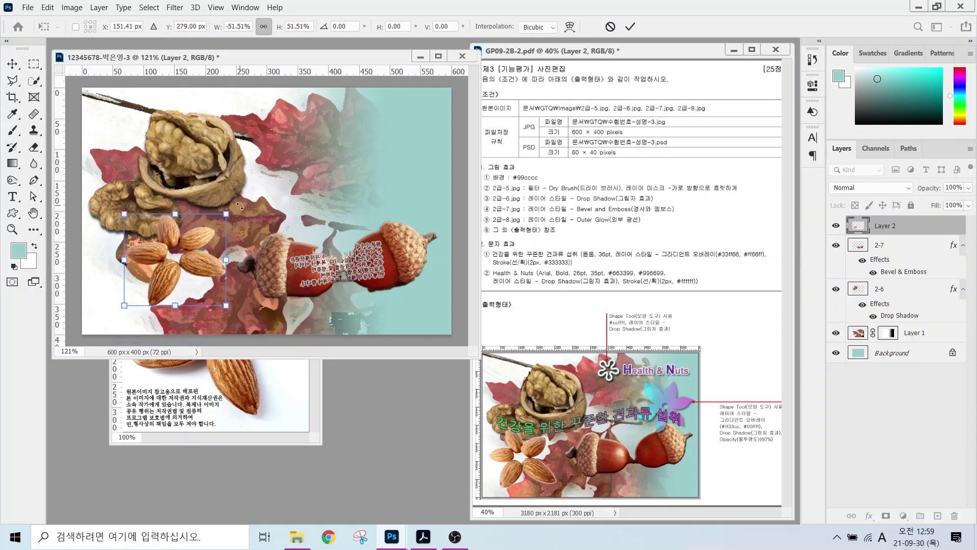
{"action": "left_click_drag", "start_coordinate": [239, 206], "coordinate": [219, 282]}
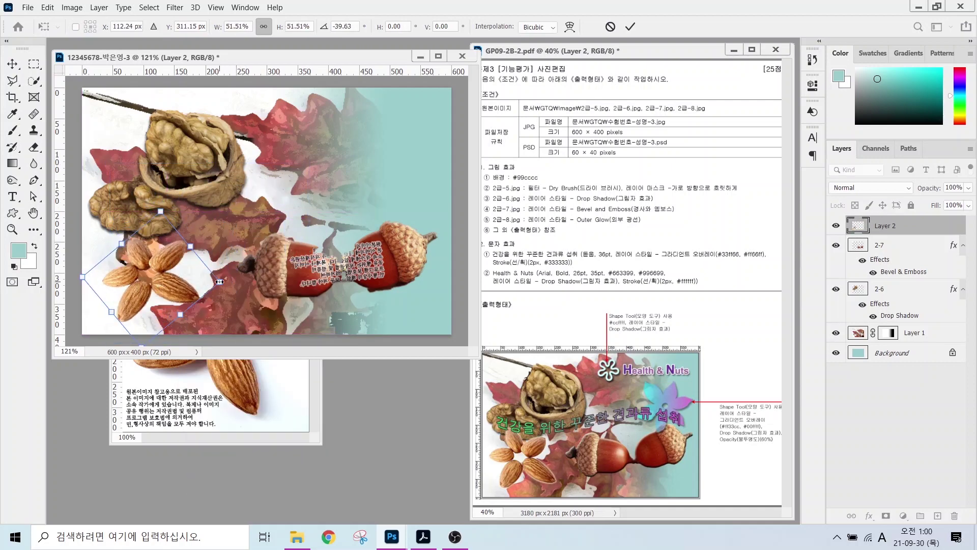
{"action": "left_click_drag", "start_coordinate": [191, 246], "coordinate": [218, 222]}
{"action": "left_click_drag", "start_coordinate": [189, 191], "coordinate": [214, 175]}
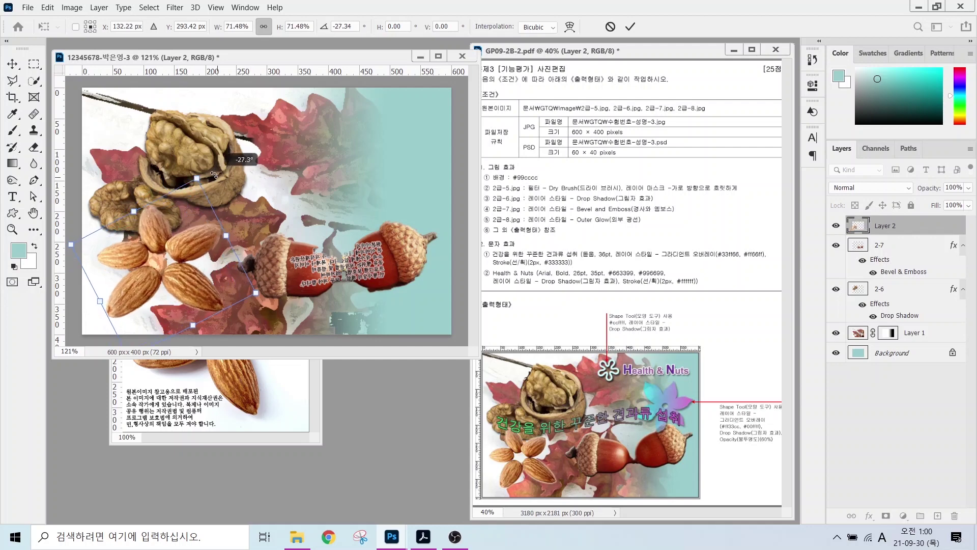
- Name the almond layer 2-8 and give it an Outer Glow
{"action": "key", "text": "Return"}
{"action": "double_click", "coordinate": [885, 226]}
{"action": "type", "text": "2-8"}
{"action": "key", "text": "Return"}
{"action": "left_click", "coordinate": [869, 515]}
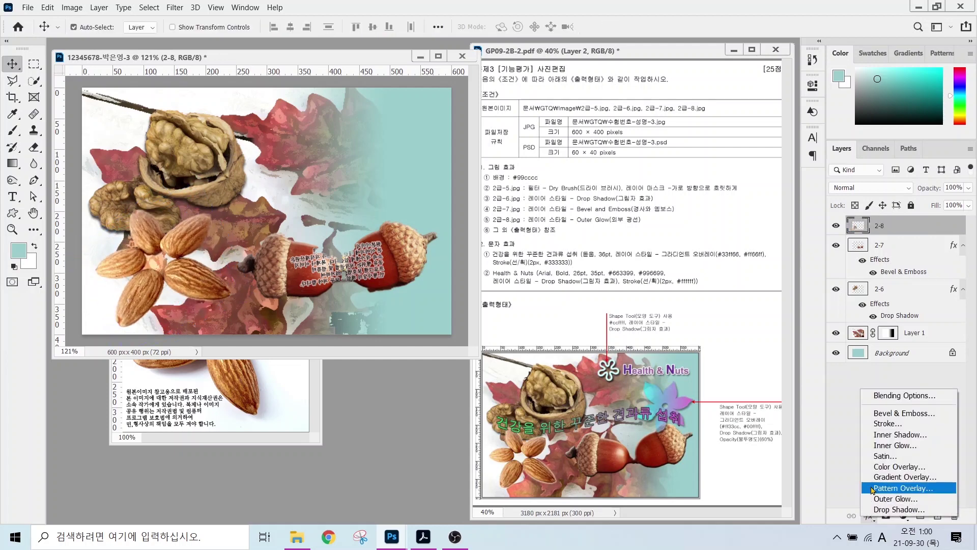
{"action": "left_click", "coordinate": [874, 499]}
{"action": "key", "text": "Return"}
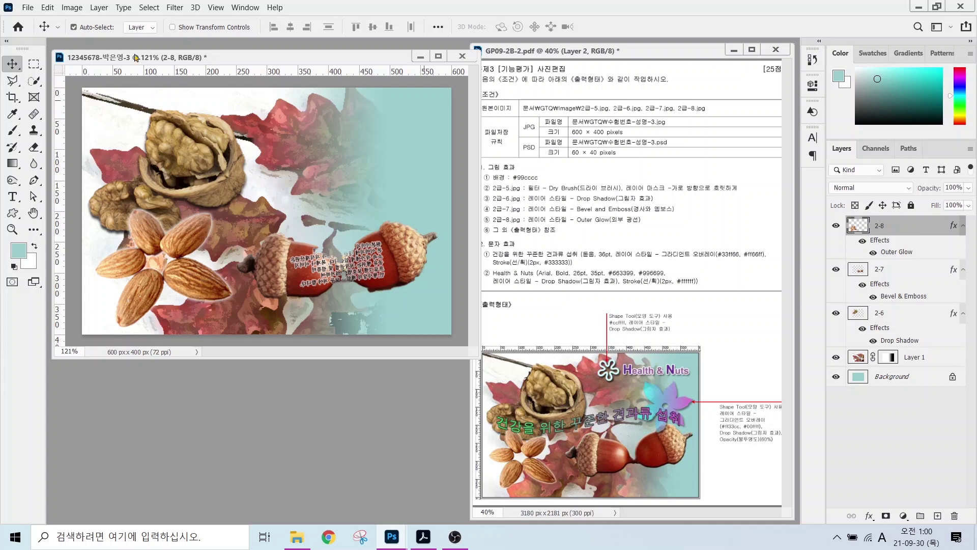
- Type the Korean title 건강을 위한 꾸준한 견과류 섭취 near the top left of the image
{"action": "left_click", "coordinate": [12, 197]}
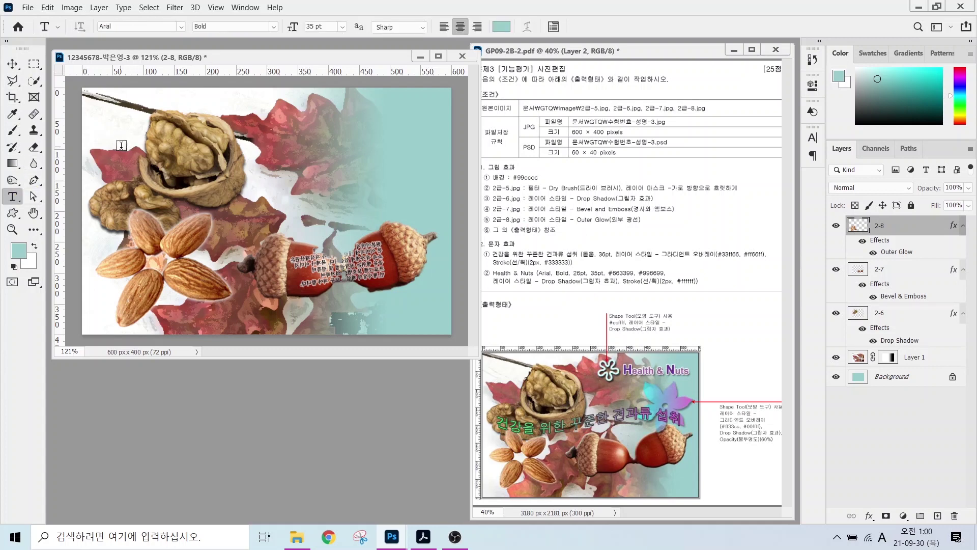
{"action": "left_click", "coordinate": [125, 148]}
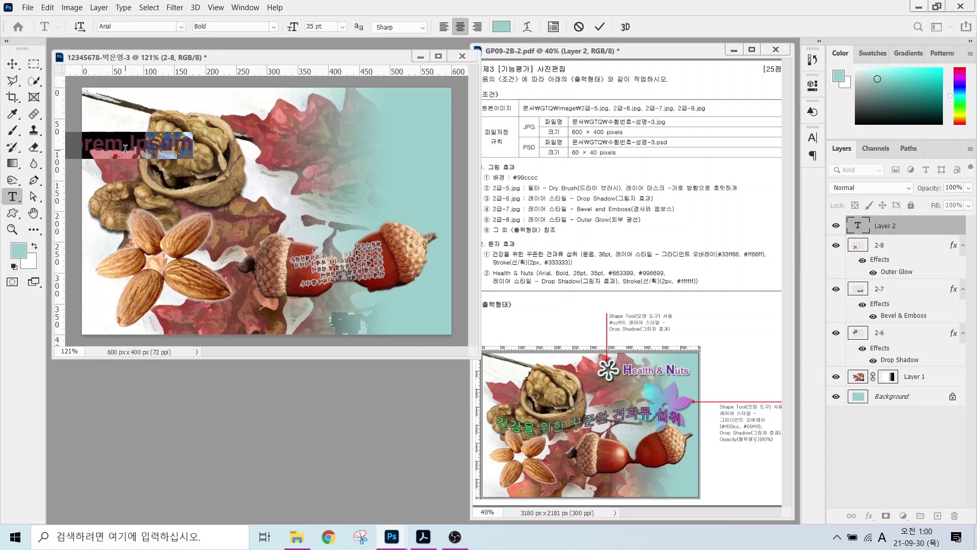
{"action": "key", "text": "Hangul"}
{"action": "key", "text": "BackSpace"}
{"action": "type", "text": "건강을"}
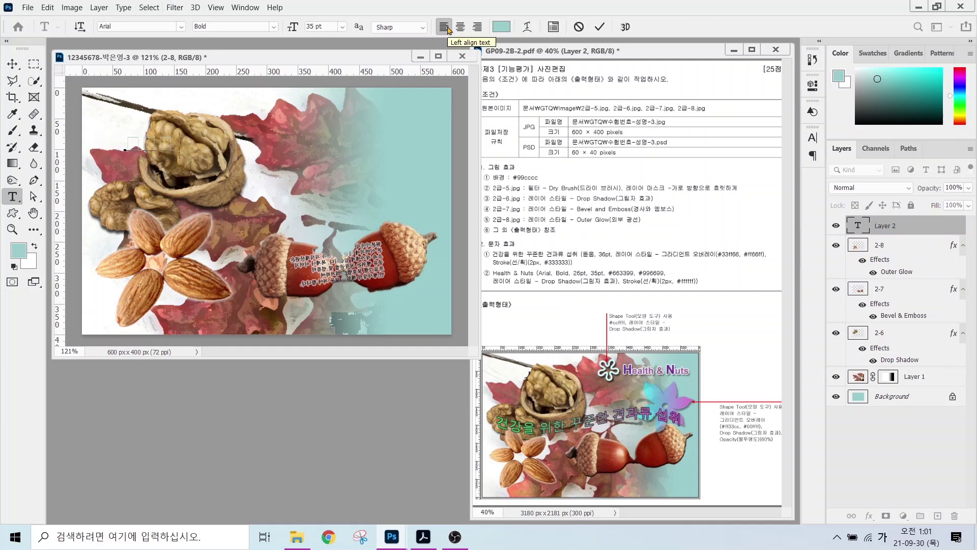
{"action": "type", "text": " 위한 꾸준한 견과류 섭취"}
{"action": "key", "text": "ctrl+Return"}
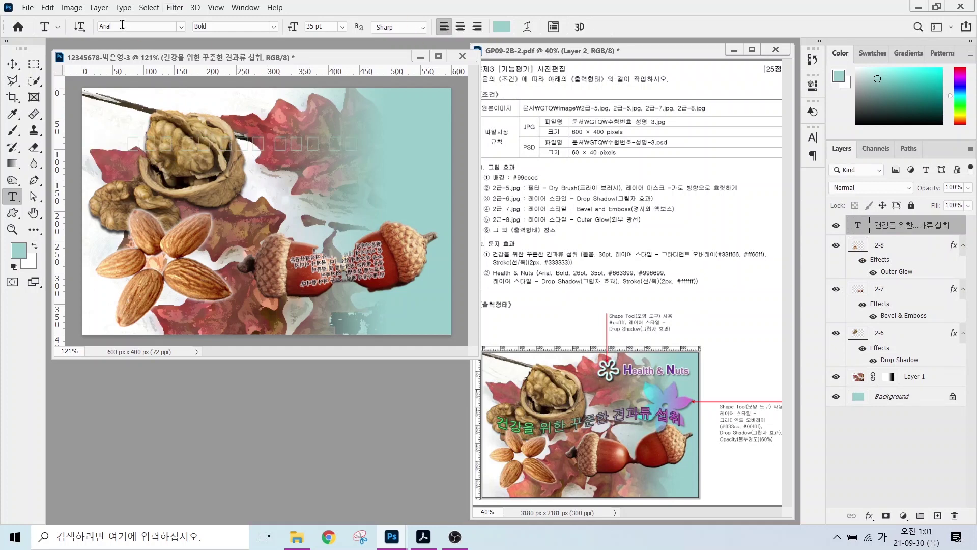
- Set the title's font to 돋움 at 36 pt
{"action": "left_click", "coordinate": [181, 28]}
{"action": "left_click", "coordinate": [146, 101]}
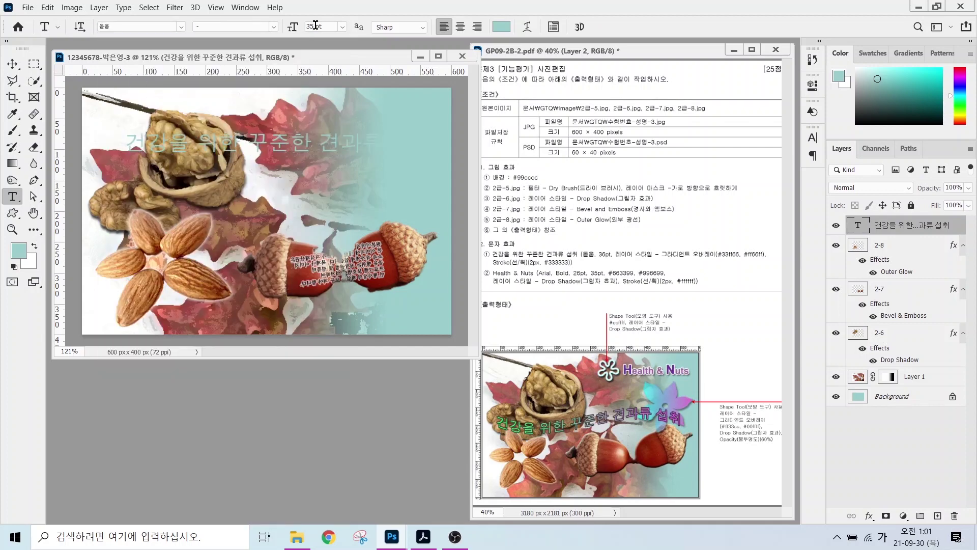
{"action": "left_click", "coordinate": [316, 26]}
{"action": "type", "text": "36"}
{"action": "key", "text": "Return"}
{"action": "left_click", "coordinate": [869, 516]}
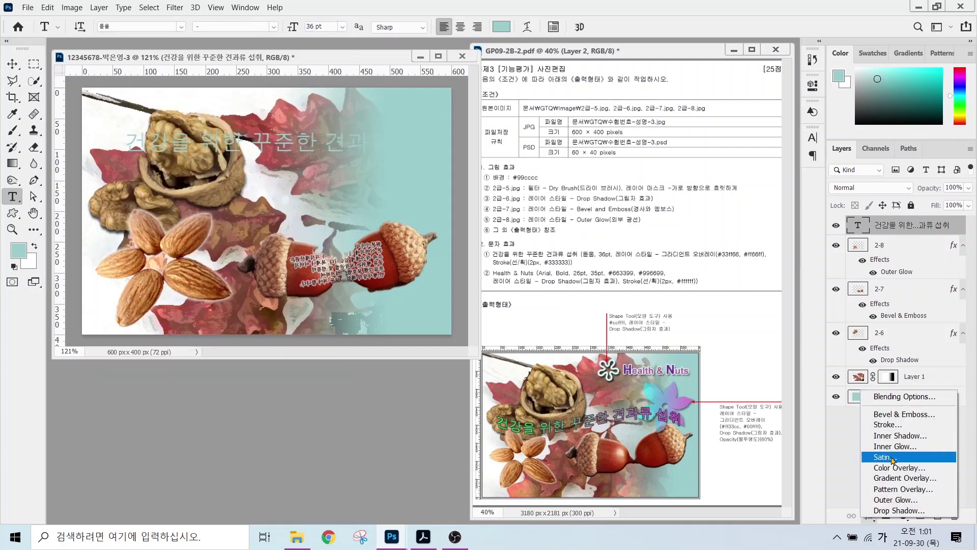
- Give the title a Gradient Overlay from green #33ff66 to magenta #ff66ff at angle 0
{"action": "left_click", "coordinate": [900, 477]}
{"action": "left_click", "coordinate": [646, 291]}
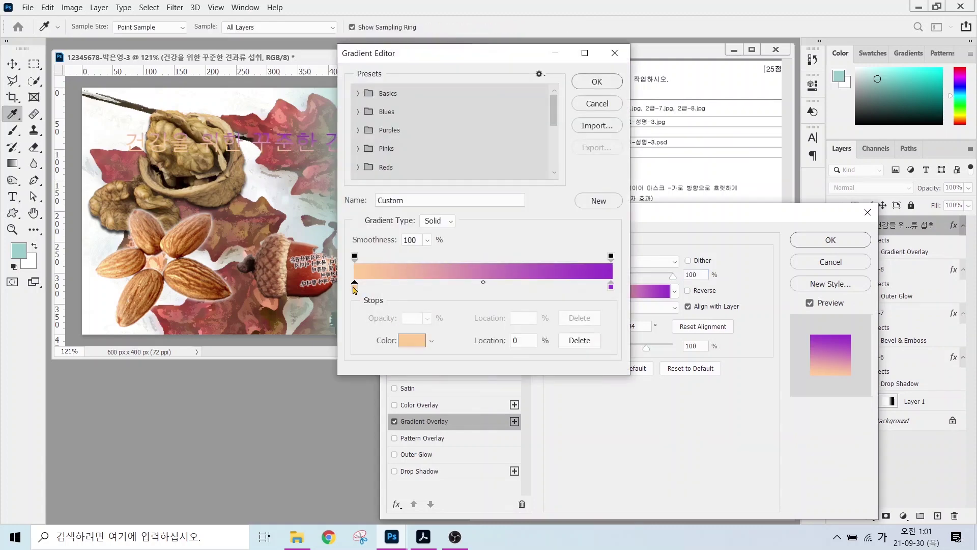
{"action": "double_click", "coordinate": [354, 288]}
{"action": "type", "text": "33ff66"}
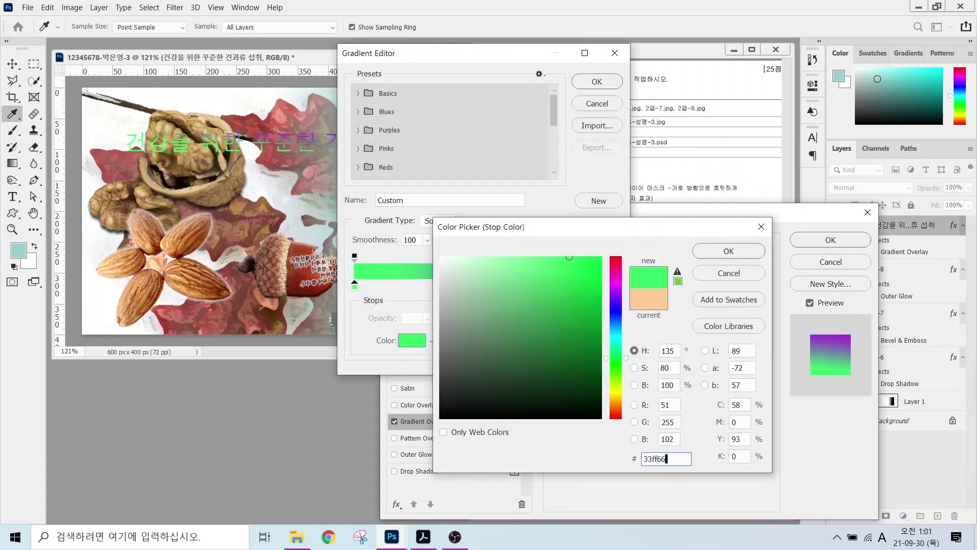
{"action": "key", "text": "Return"}
{"action": "double_click", "coordinate": [611, 285]}
{"action": "type", "text": "ff66ff"}
{"action": "key", "text": "Return"}
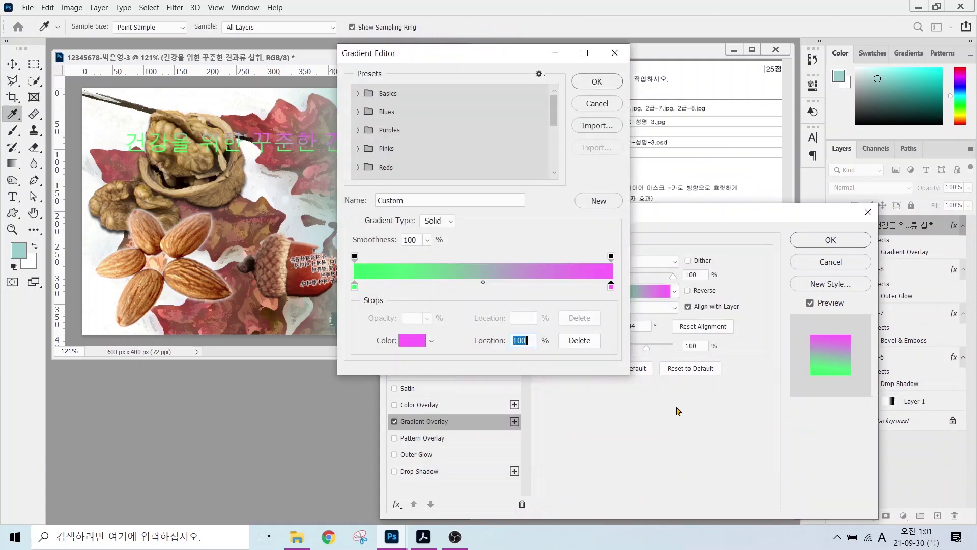
{"action": "left_click", "coordinate": [597, 81]}
{"action": "key", "text": "Tab"}
{"action": "type", "text": "0"}
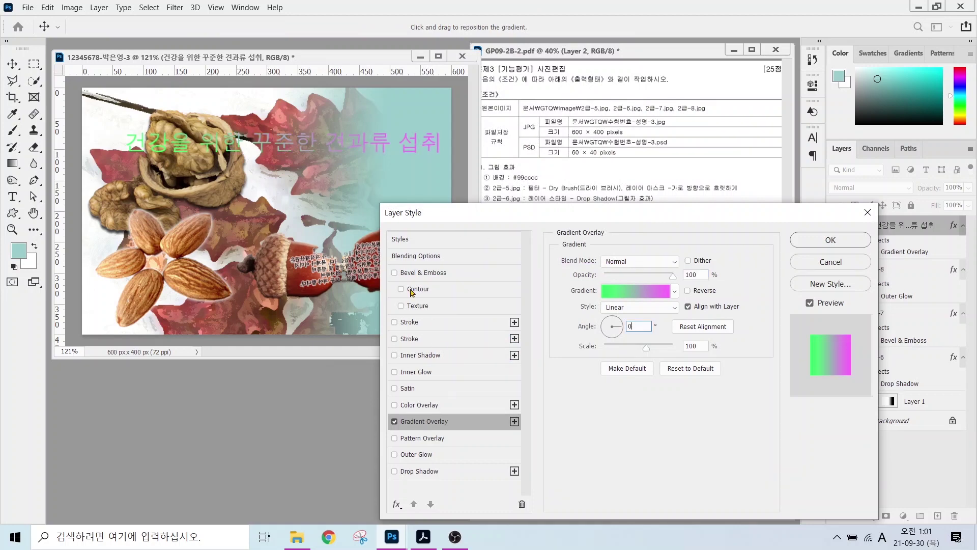
- Add a dark grey #333333 stroke around the title
{"action": "left_click", "coordinate": [410, 322]}
{"action": "left_click", "coordinate": [586, 353]}
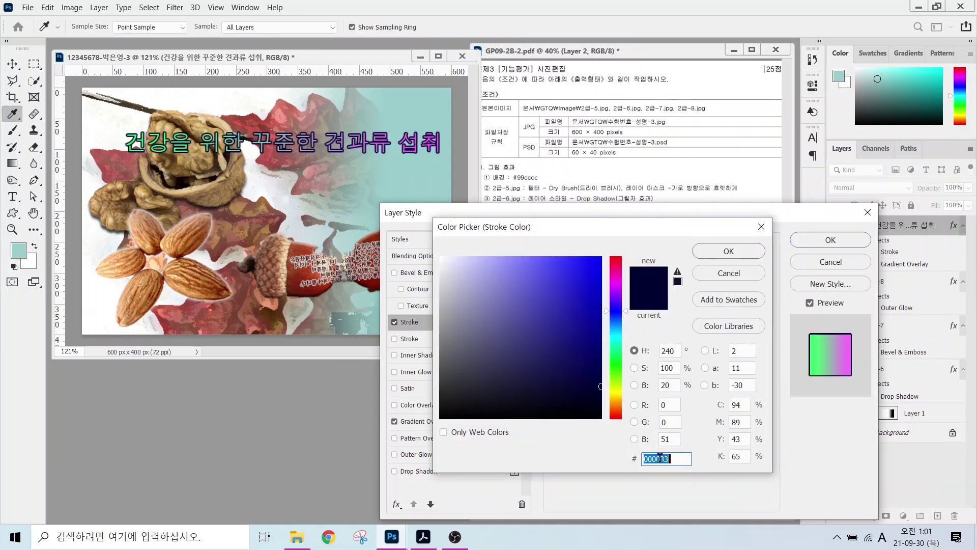
{"action": "type", "text": "333333"}
{"action": "key", "text": "Return"}
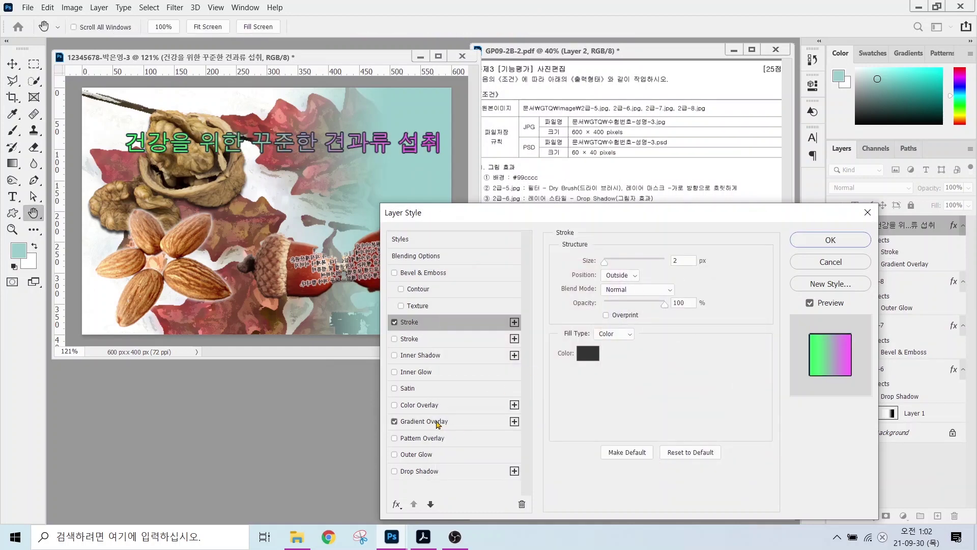
{"action": "left_click", "coordinate": [437, 422]}
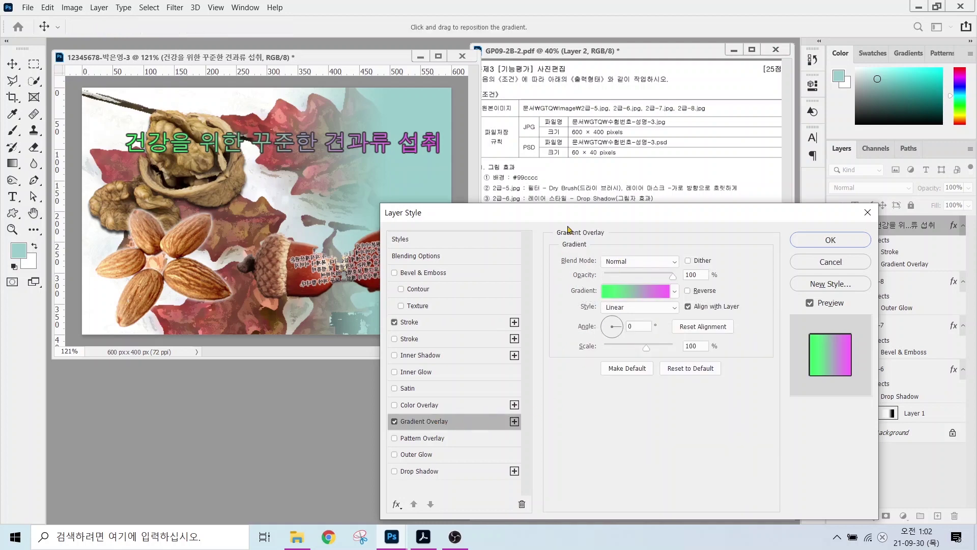
- Check the title's green-to-pink gradient against the reference and apply the layer style
{"action": "left_click_drag", "start_coordinate": [576, 215], "coordinate": [157, 341]}
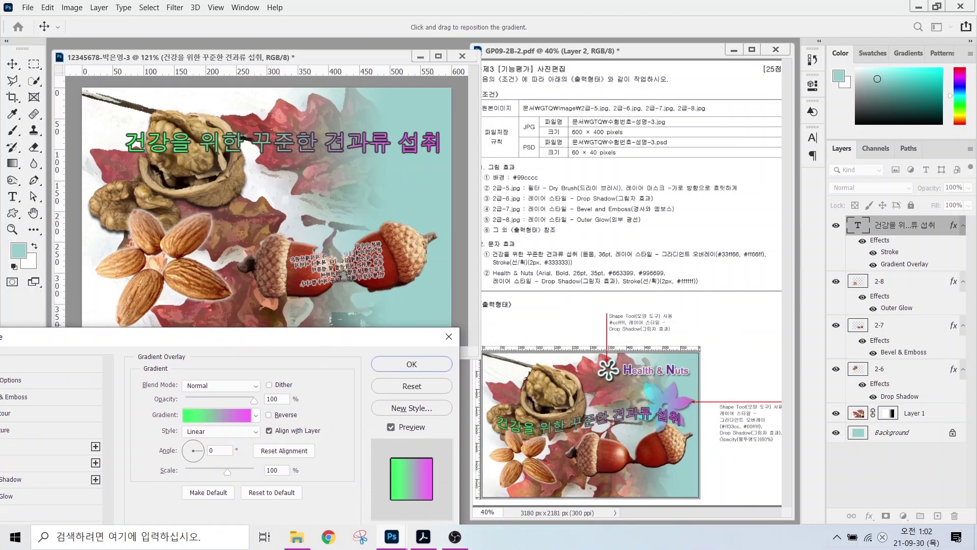
{"action": "mouse_move", "coordinate": [159, 162]}
{"action": "left_mouse_down"}
{"action": "mouse_move", "coordinate": [111, 162]}
{"action": "mouse_move", "coordinate": [159, 145]}
{"action": "left_mouse_up"}
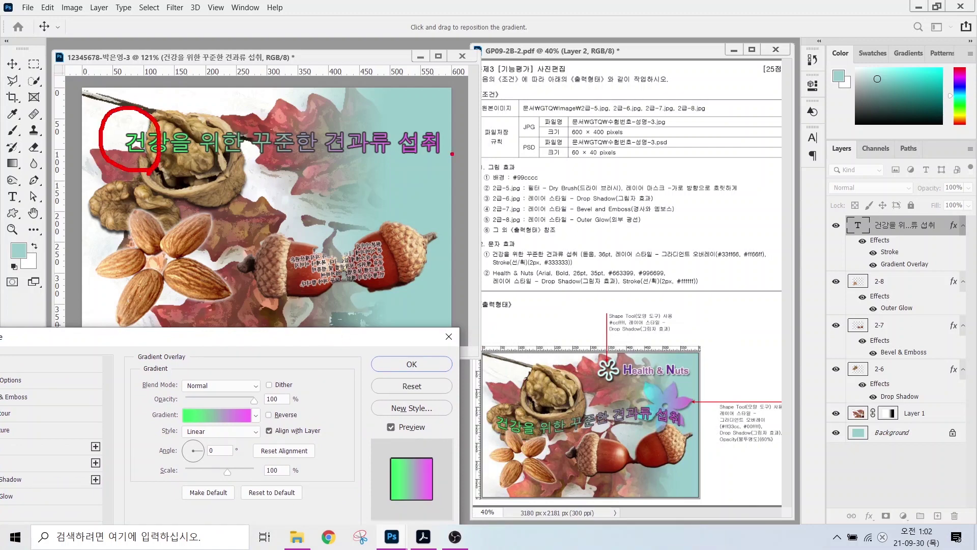
{"action": "mouse_move", "coordinate": [452, 154]}
{"action": "left_mouse_down"}
{"action": "mouse_move", "coordinate": [392, 162]}
{"action": "mouse_move", "coordinate": [423, 108]}
{"action": "mouse_move", "coordinate": [443, 170]}
{"action": "left_mouse_up"}
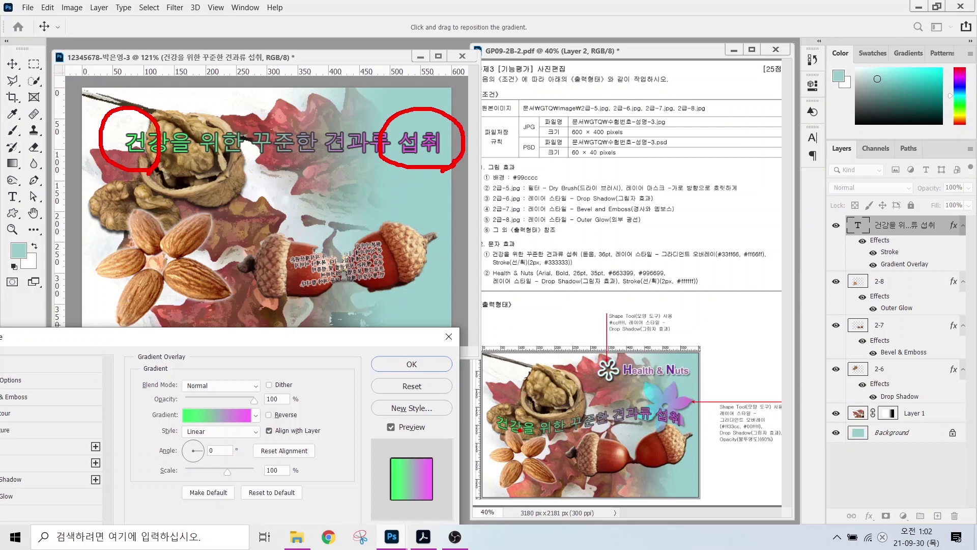
{"action": "mouse_move", "coordinate": [523, 437]}
{"action": "left_mouse_down"}
{"action": "mouse_move", "coordinate": [478, 428]}
{"action": "mouse_move", "coordinate": [525, 433]}
{"action": "left_mouse_up"}
{"action": "mouse_move", "coordinate": [686, 427]}
{"action": "left_mouse_down"}
{"action": "mouse_move", "coordinate": [690, 393]}
{"action": "mouse_move", "coordinate": [687, 437]}
{"action": "left_mouse_up"}
{"action": "key", "text": "Escape"}
{"action": "left_click_drag", "start_coordinate": [249, 337], "coordinate": [405, 142]}
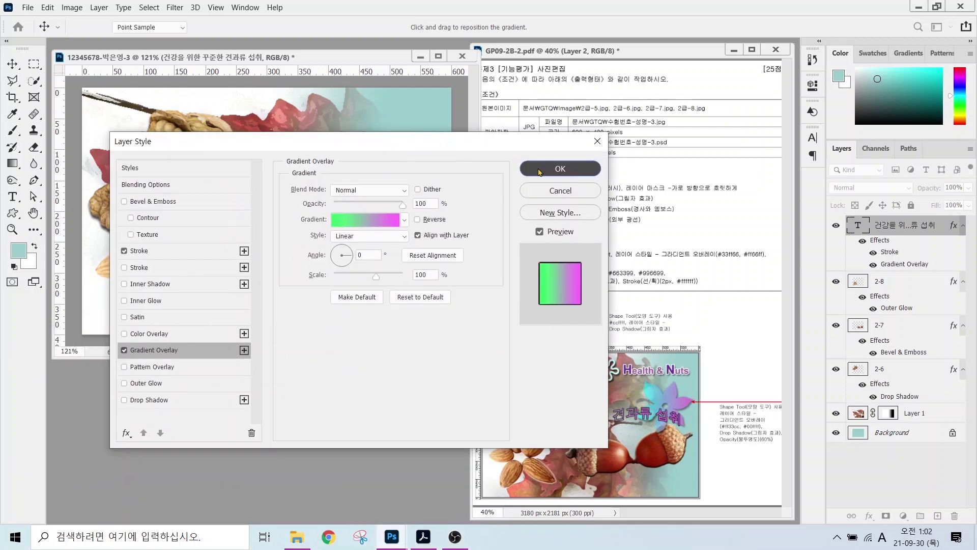
{"action": "left_click", "coordinate": [539, 170]}
- Warp the title with the Flag style at about -45 bend and nudge it down-left
{"action": "left_click", "coordinate": [527, 28]}
{"action": "left_click", "coordinate": [473, 231]}
{"action": "left_click", "coordinate": [472, 334]}
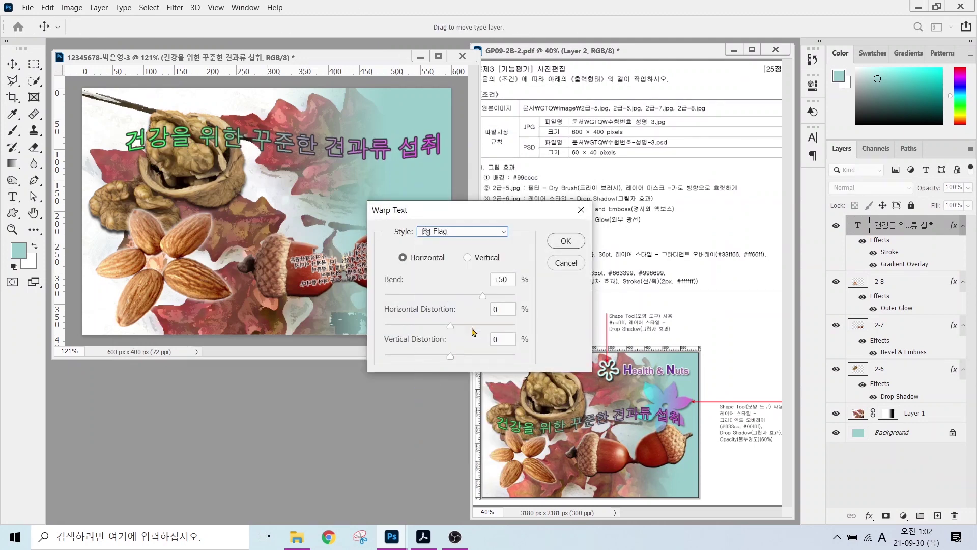
{"action": "left_click", "coordinate": [421, 296]}
{"action": "left_click", "coordinate": [565, 241]}
{"action": "key", "text": "v"}
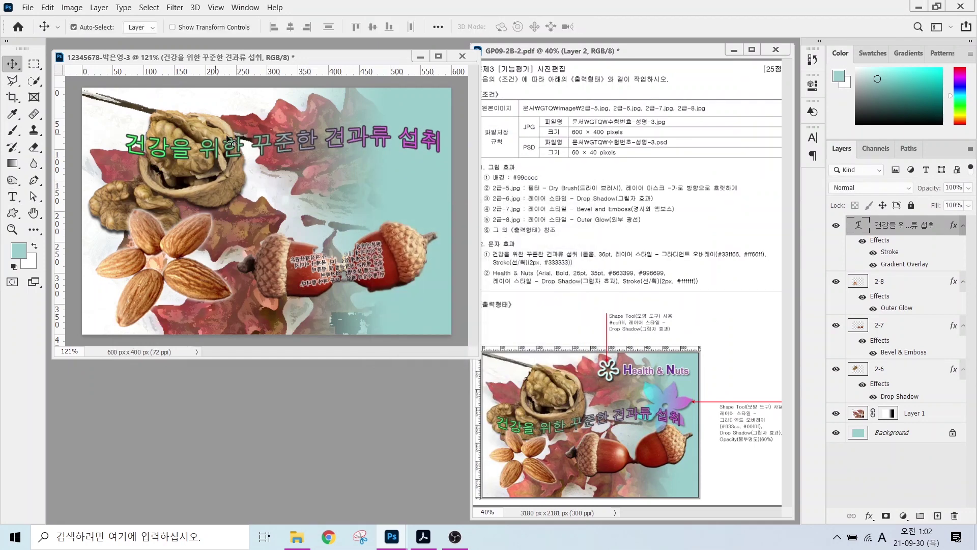
{"action": "left_click_drag", "start_coordinate": [207, 150], "coordinate": [227, 215]}
- Type 'Health & Nuts' on a new text line above the Korean title
{"action": "key", "text": "t"}
{"action": "left_click", "coordinate": [195, 157]}
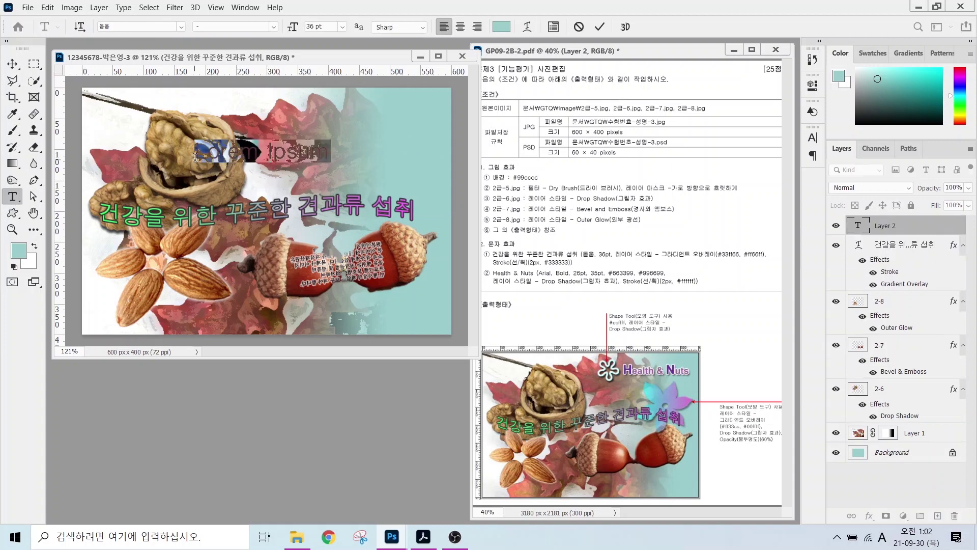
{"action": "type", "text": "Health"}
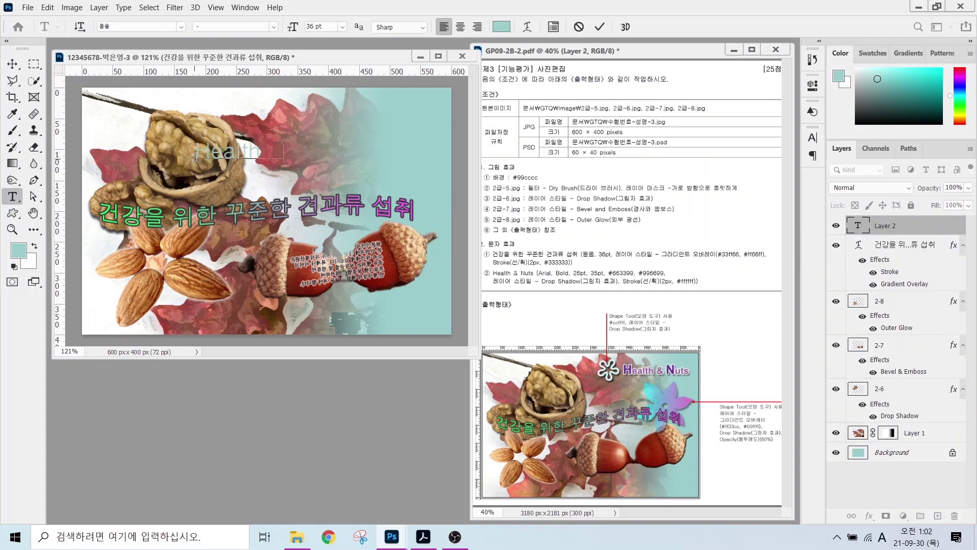
{"action": "type", "text": " & Nuts"}
{"action": "key", "text": "ctrl+Return"}
- Format Health & Nuts as Arial Bold, 26 pt, in purple #663399
{"action": "left_click", "coordinate": [181, 29]}
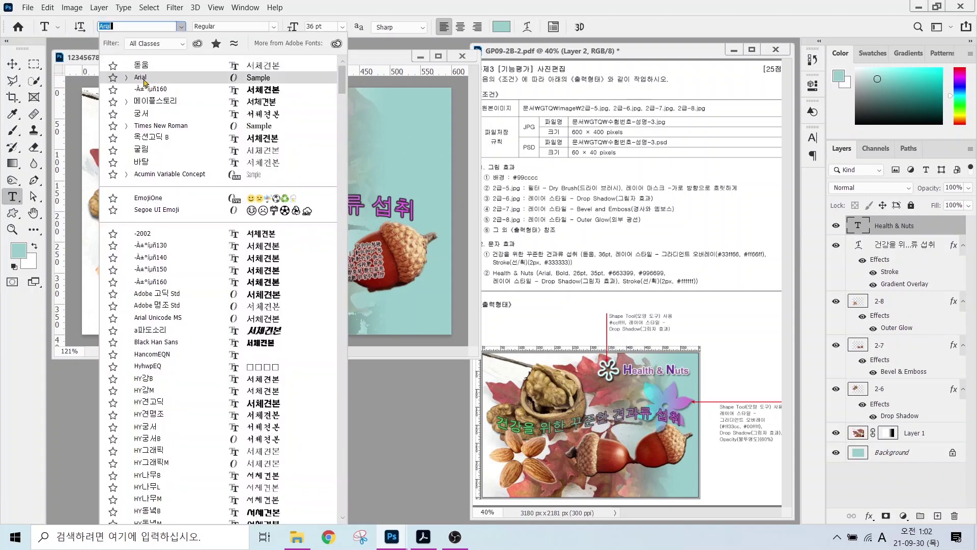
{"action": "left_click", "coordinate": [142, 79]}
{"action": "left_click", "coordinate": [274, 28]}
{"action": "left_click", "coordinate": [218, 102]}
{"action": "key", "text": "Tab"}
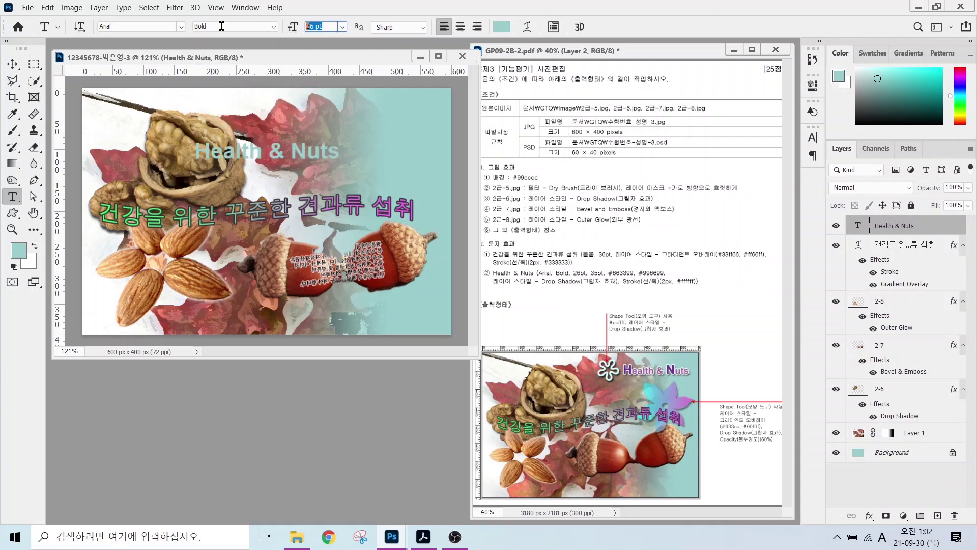
{"action": "key", "text": "Return"}
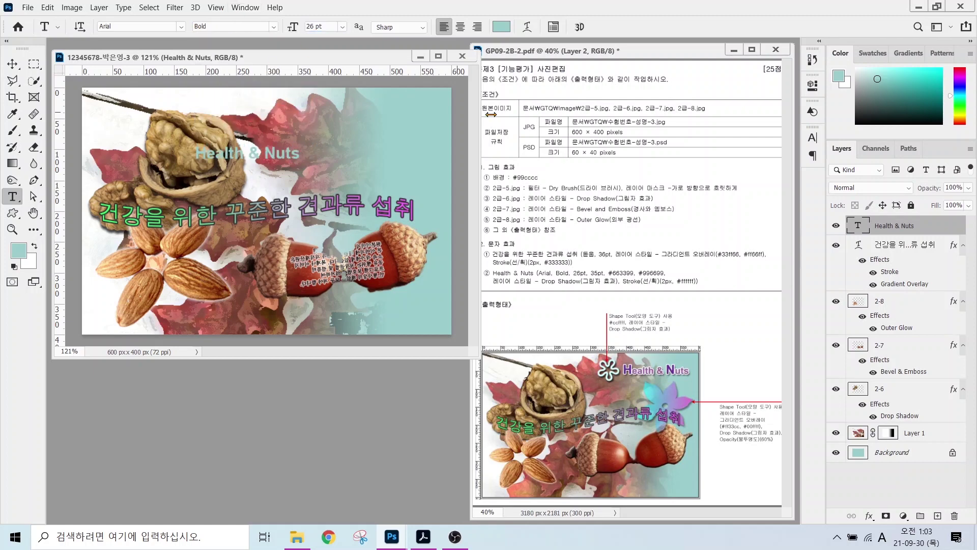
{"action": "left_click", "coordinate": [505, 28]}
{"action": "type", "text": "663399"}
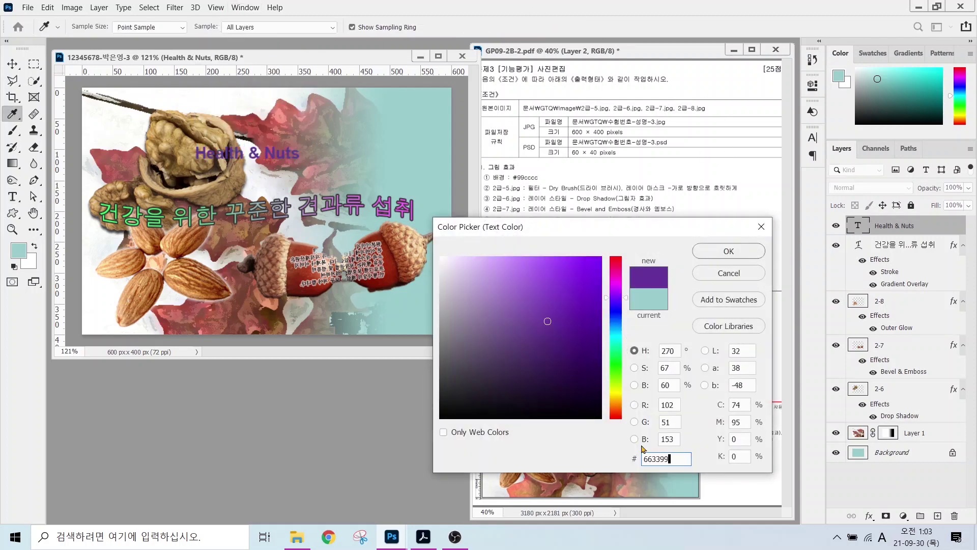
{"action": "key", "text": "Return"}
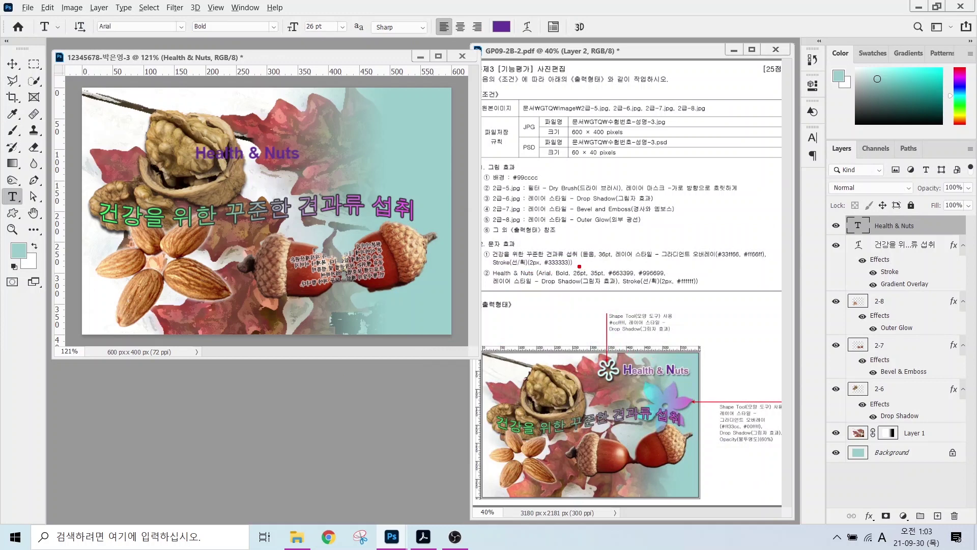
- Review the reference's requirements for text sizes, stroke width and the larger H
{"action": "left_click_drag", "start_coordinate": [577, 265], "coordinate": [624, 231]}
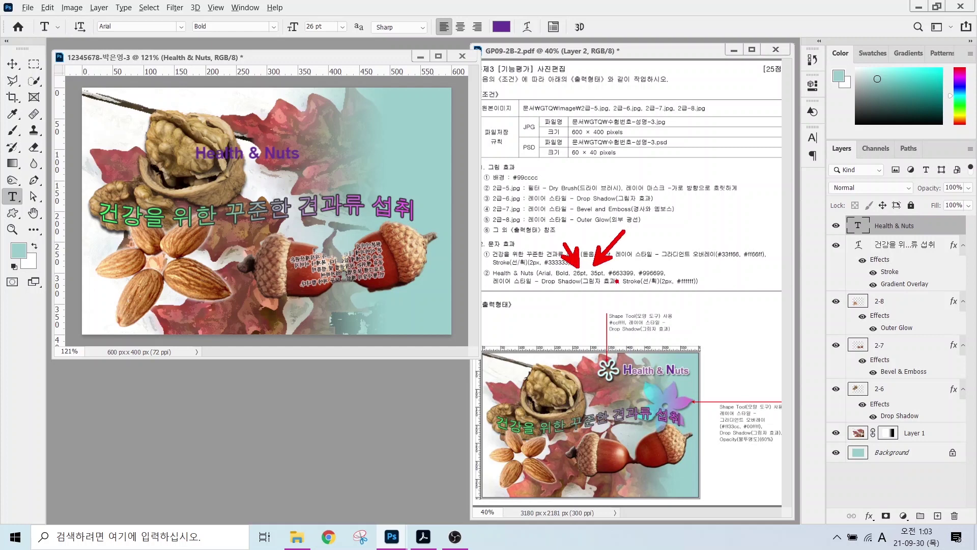
{"action": "left_click_drag", "start_coordinate": [622, 278], "coordinate": [598, 316]}
{"action": "left_click_drag", "start_coordinate": [651, 280], "coordinate": [679, 314]}
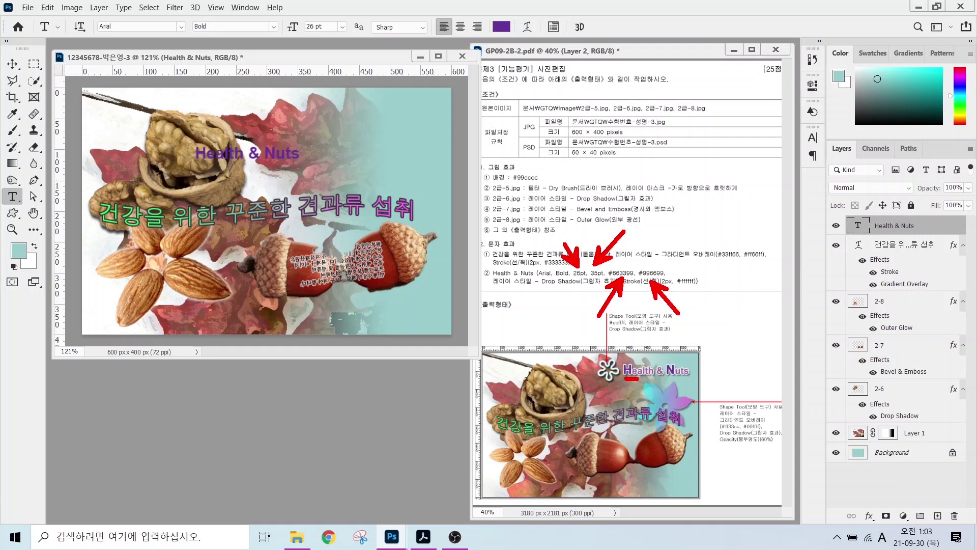
{"action": "mouse_move", "coordinate": [648, 379]}
{"action": "left_mouse_down"}
{"action": "mouse_move", "coordinate": [662, 405]}
{"action": "mouse_move", "coordinate": [665, 371]}
{"action": "mouse_move", "coordinate": [713, 409]}
{"action": "left_mouse_up"}
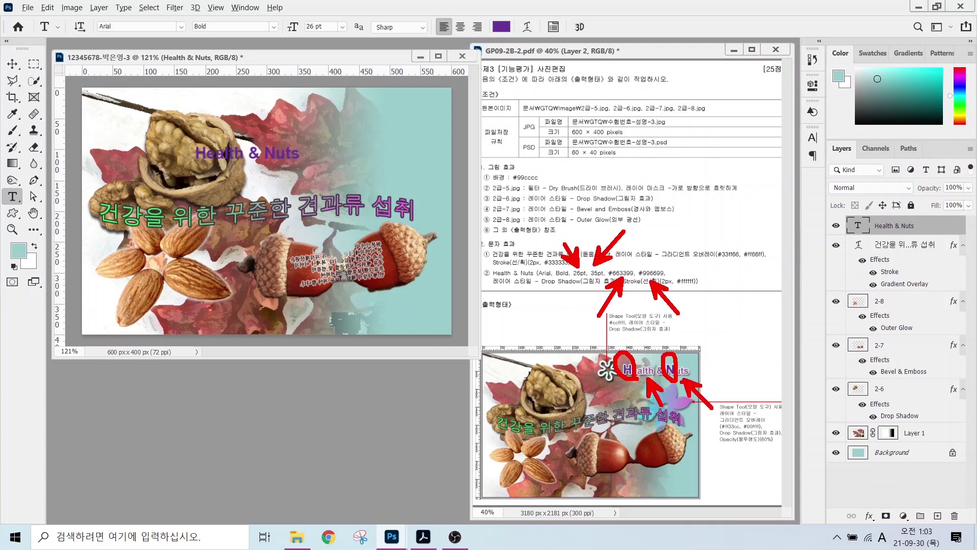
{"action": "key", "text": "Escape"}
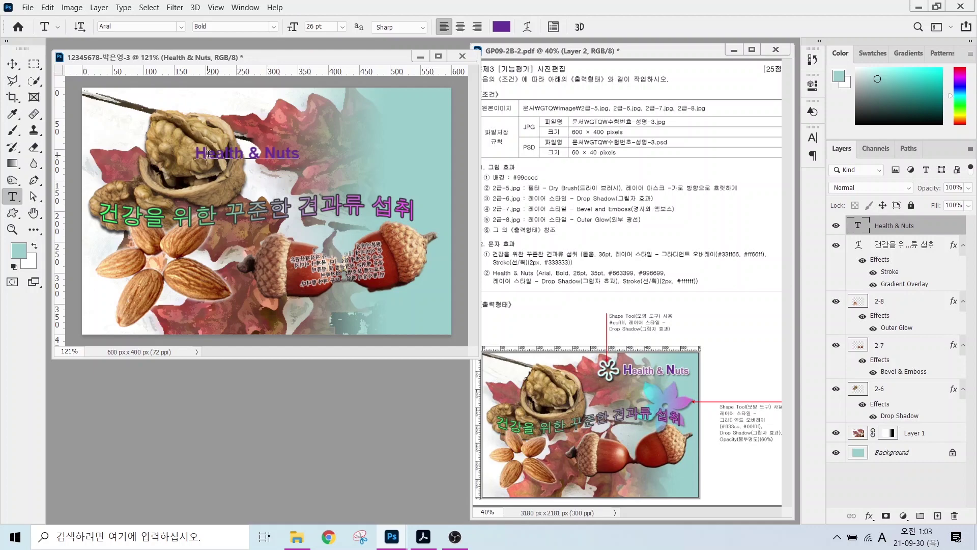
- Enlarge the H and N of Health & Nuts to 35 pt
{"action": "left_click_drag", "start_coordinate": [209, 153], "coordinate": [196, 154]}
{"action": "type", "text": "35"}
{"action": "key", "text": "Return"}
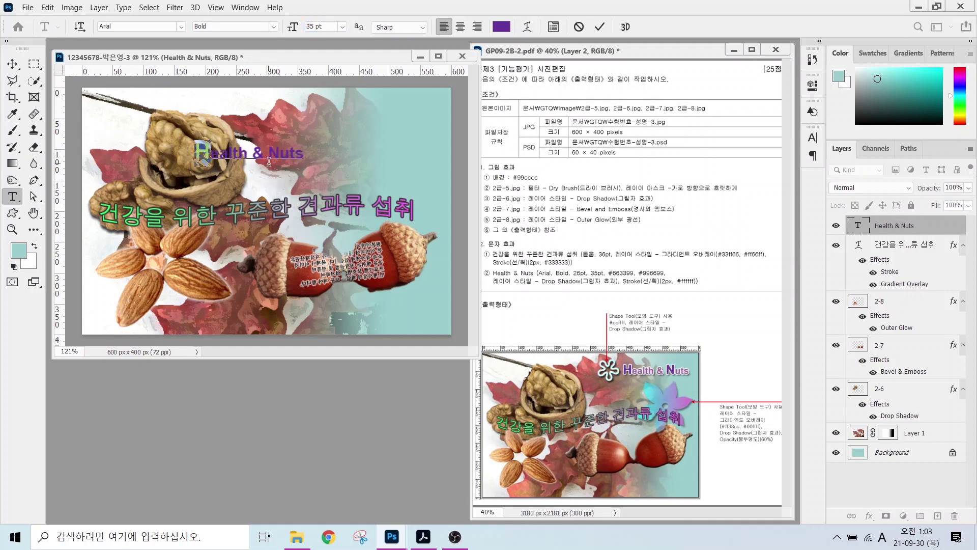
{"action": "left_click_drag", "start_coordinate": [281, 153], "coordinate": [268, 154]}
{"action": "left_click_drag", "start_coordinate": [323, 27], "coordinate": [216, 28]}
{"action": "type", "text": "35"}
{"action": "key", "text": "Return"}
- Recolour the remaining letters of Health & Nuts to #996699
{"action": "left_click_drag", "start_coordinate": [264, 153], "coordinate": [209, 154]}
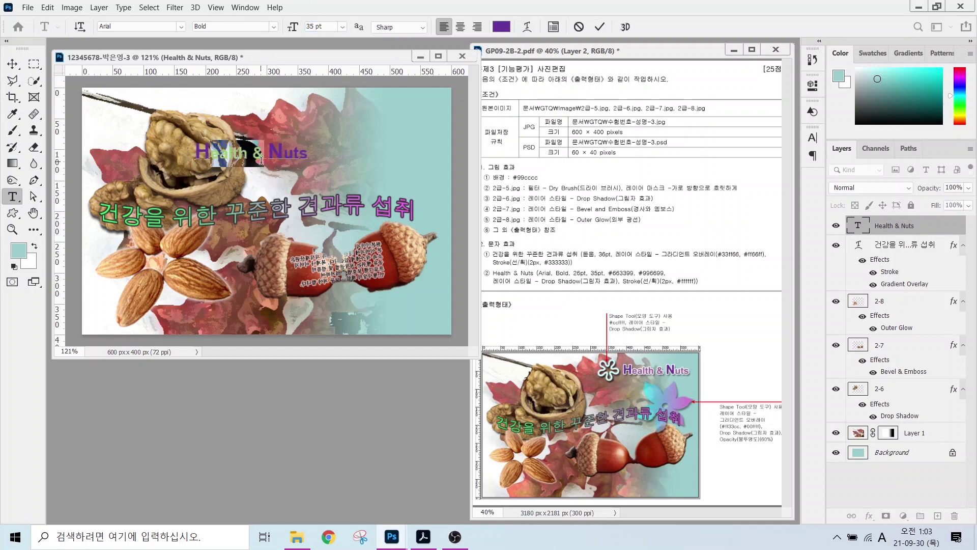
{"action": "left_click", "coordinate": [501, 26]}
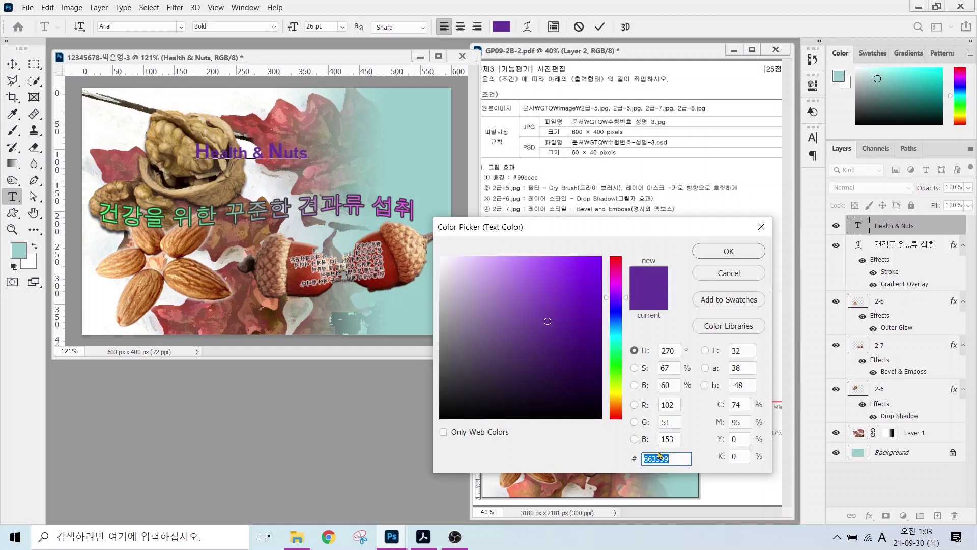
{"action": "type", "text": "996699"}
{"action": "key", "text": "Return"}
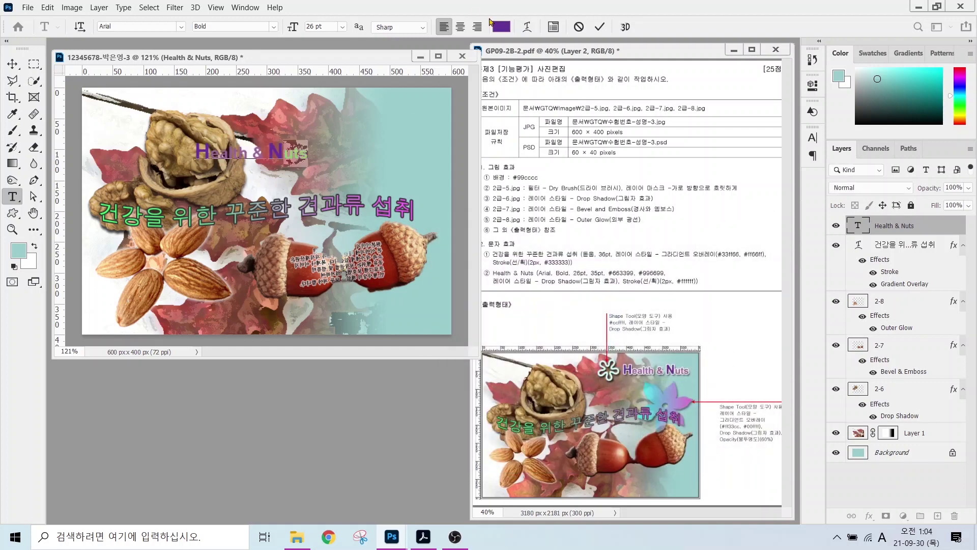
{"action": "left_click", "coordinate": [501, 26]}
{"action": "type", "text": "996699"}
{"action": "key", "text": "Return"}
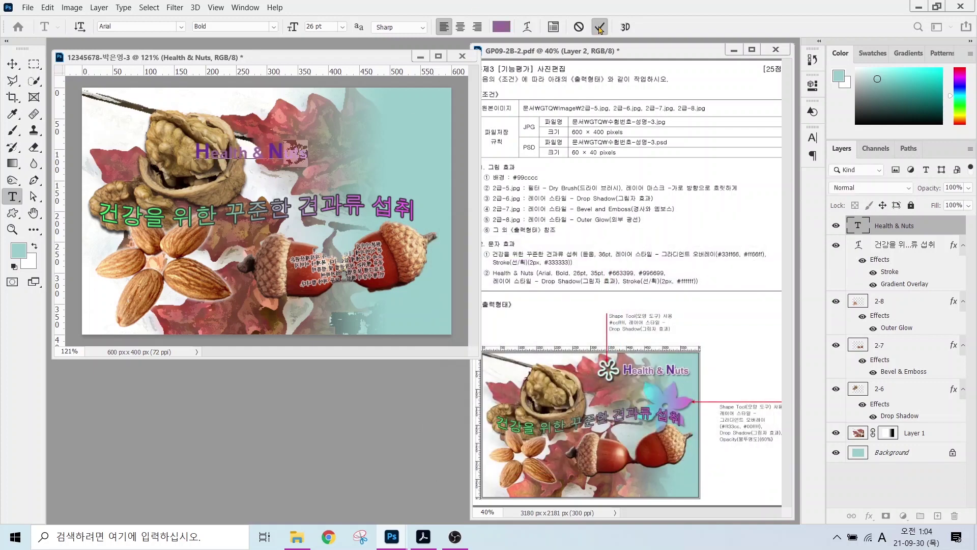
{"action": "left_click", "coordinate": [599, 26]}
- Add a Stroke and Drop Shadow to Health & Nuts and move it to the top-right
{"action": "left_click", "coordinate": [869, 515]}
{"action": "left_click", "coordinate": [887, 421]}
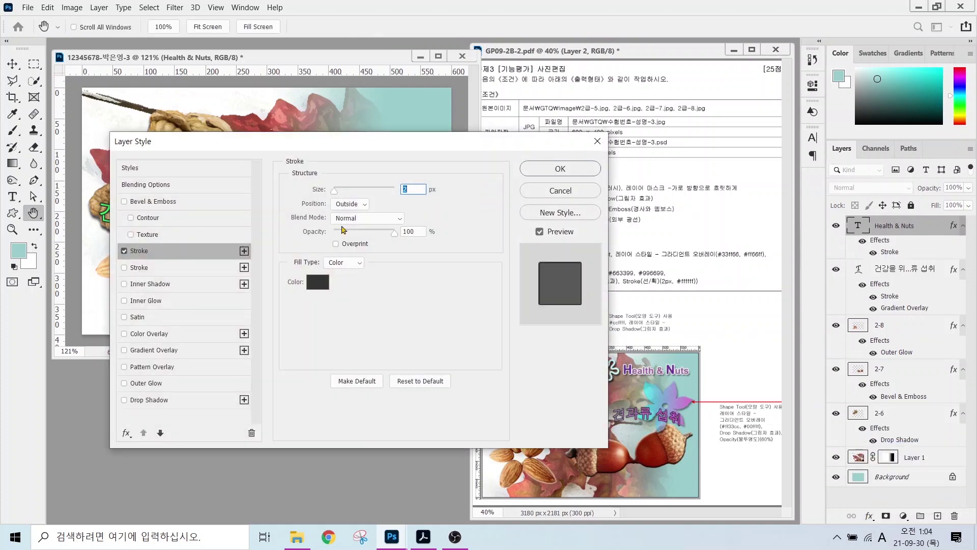
{"action": "left_click", "coordinate": [317, 281]}
{"action": "key", "text": "Return"}
{"action": "left_click", "coordinate": [149, 400]}
{"action": "left_click_drag", "start_coordinate": [417, 141], "coordinate": [559, 233]}
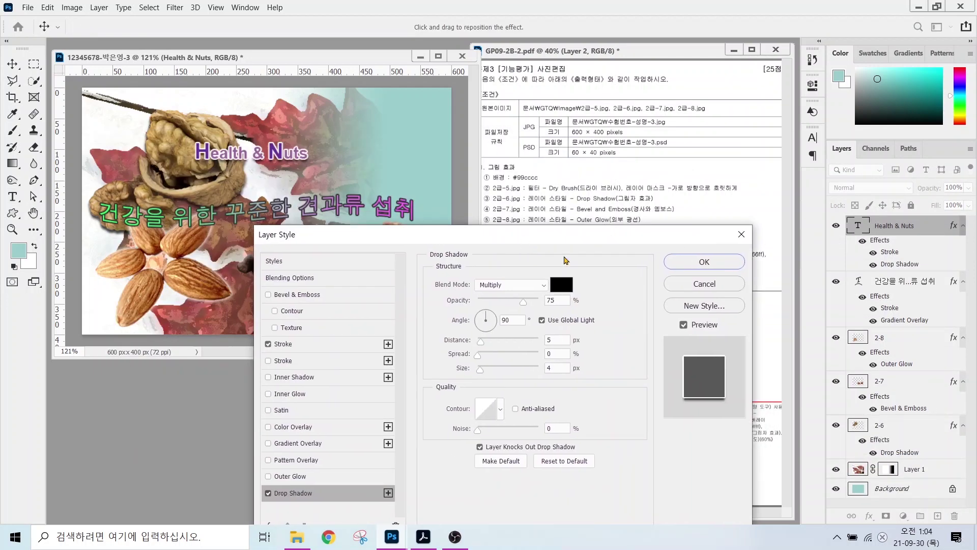
{"action": "left_click", "coordinate": [702, 259]}
{"action": "mouse_move", "coordinate": [261, 171]}
{"action": "left_mouse_down"}
{"action": "mouse_move", "coordinate": [386, 155]}
{"action": "mouse_move", "coordinate": [390, 142]}
{"action": "left_mouse_up"}
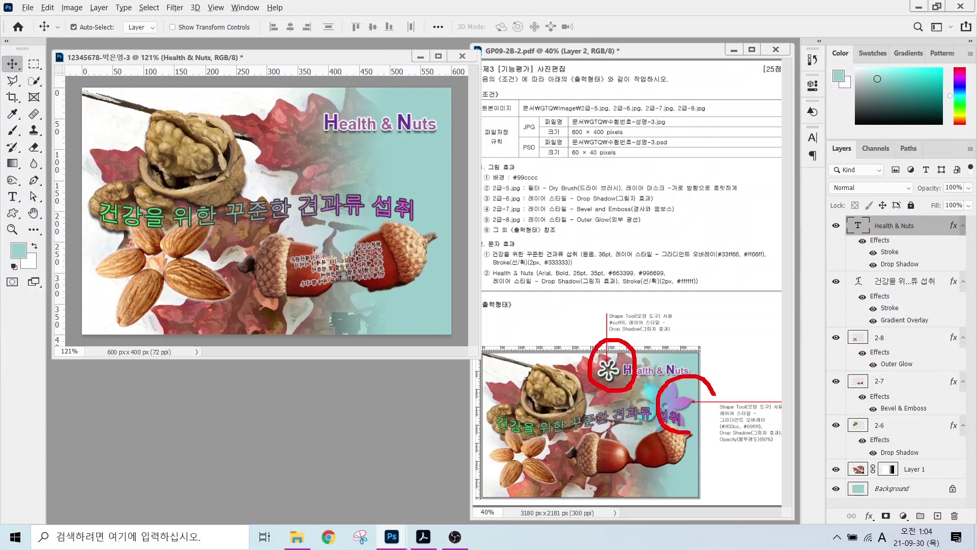
- Draw a flower custom shape to the right of the title
{"action": "left_click", "coordinate": [13, 213]}
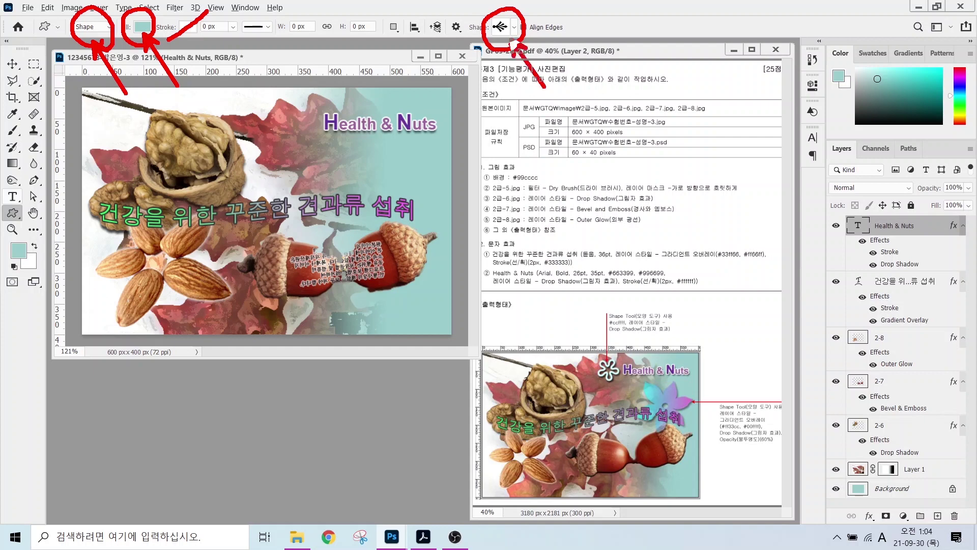
{"action": "left_click", "coordinate": [514, 27]}
{"action": "left_click", "coordinate": [351, 304]}
{"action": "double_click", "coordinate": [528, 345]}
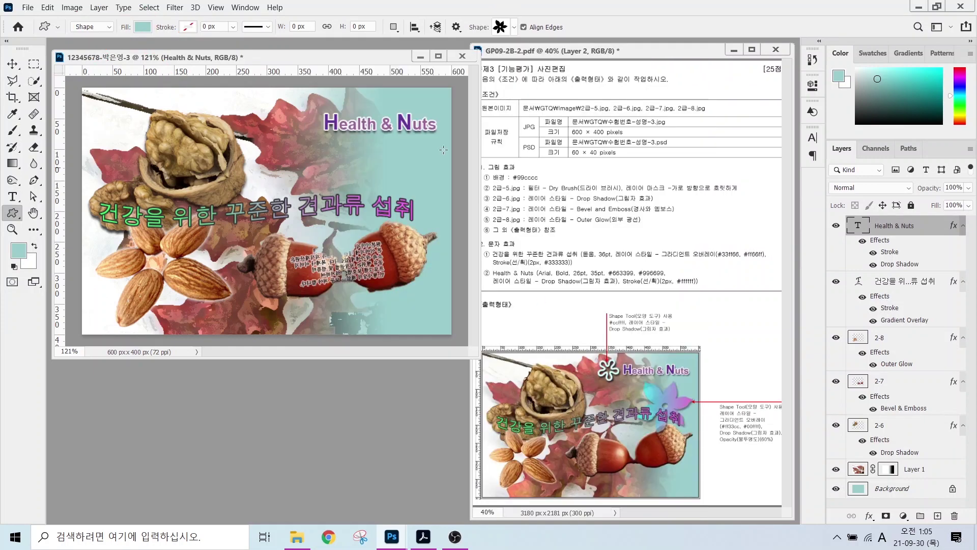
{"action": "left_click_drag", "start_coordinate": [356, 157], "coordinate": [436, 225]}
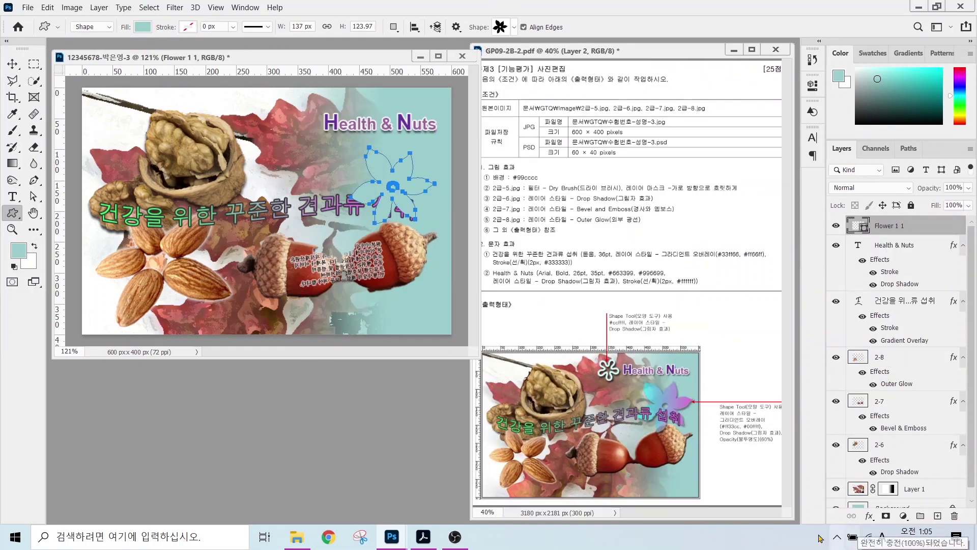
- Give the flower a #ff33cc-to-#66ffff Gradient Overlay and a Drop Shadow
{"action": "left_click", "coordinate": [869, 515]}
{"action": "left_click", "coordinate": [905, 478]}
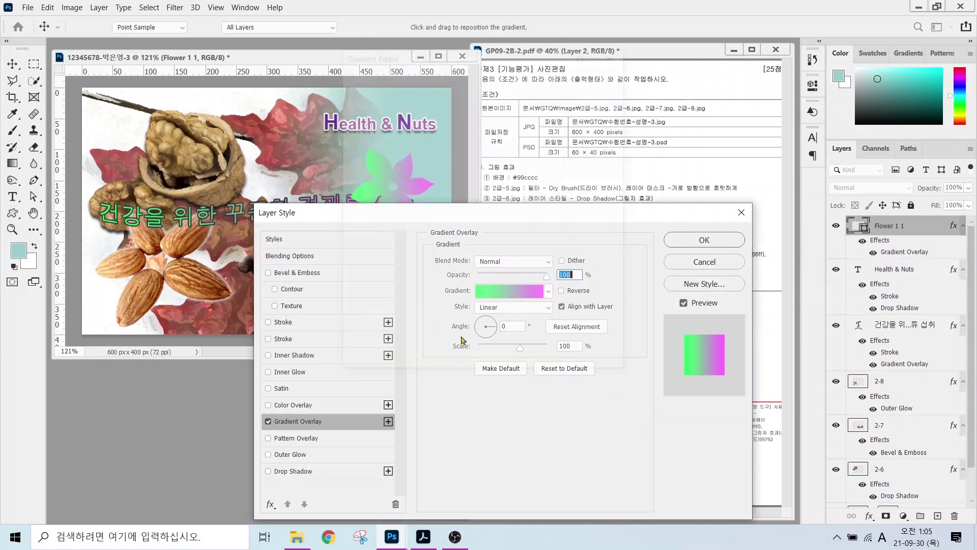
{"action": "left_click", "coordinate": [500, 312]}
{"action": "left_click", "coordinate": [354, 284]}
{"action": "double_click", "coordinate": [355, 287]}
{"action": "type", "text": "ff33cc"}
{"action": "key", "text": "Return"}
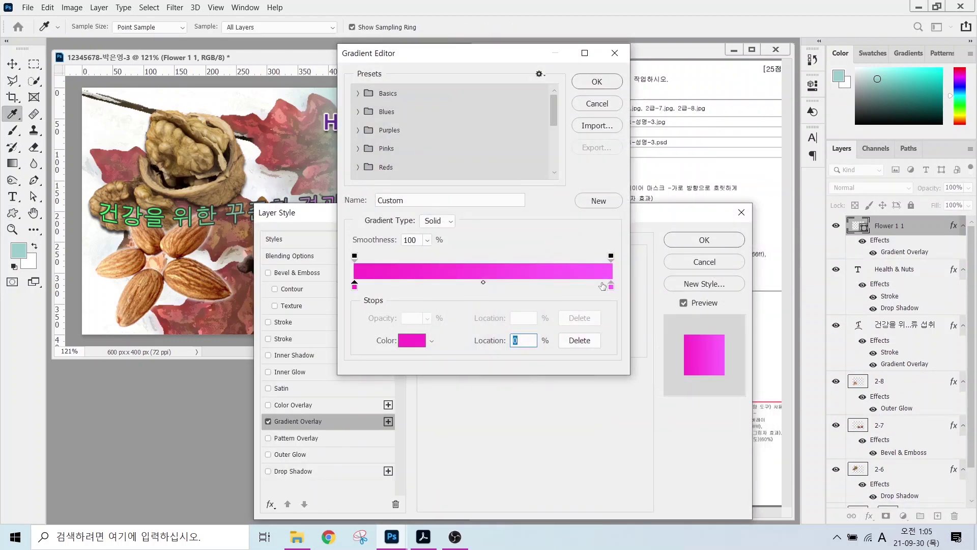
{"action": "double_click", "coordinate": [611, 287]}
{"action": "type", "text": "66ffff"}
{"action": "key", "text": "Return"}
{"action": "left_click", "coordinate": [595, 83]}
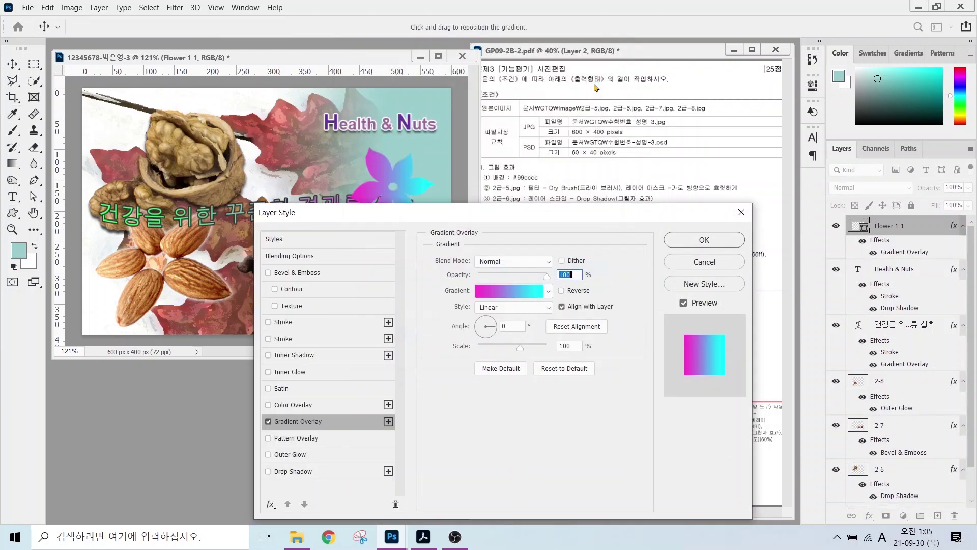
{"action": "left_click", "coordinate": [294, 472]}
{"action": "left_click", "coordinate": [703, 239]}
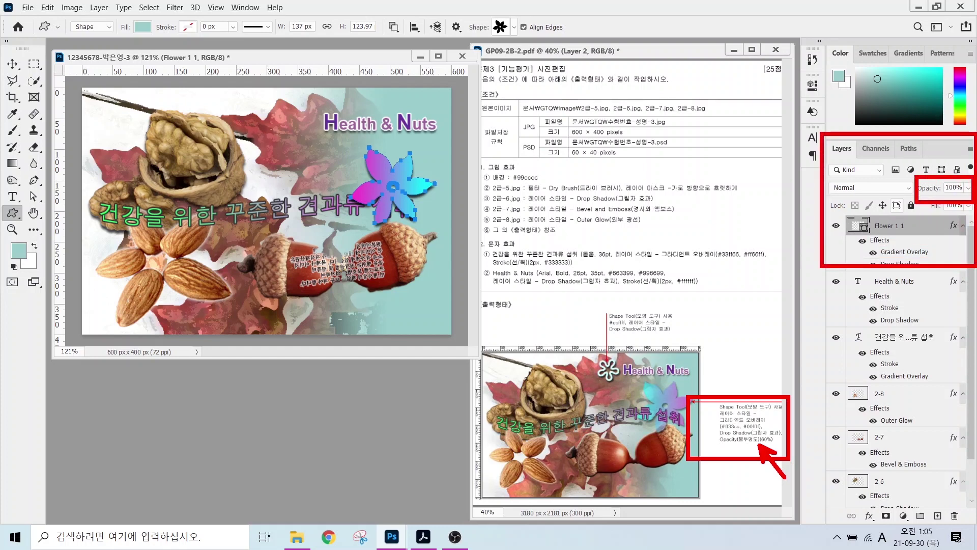
- Set the flower layer to 60% opacity, nudge it right, and send it beneath the title layers
{"action": "left_click", "coordinate": [953, 187]}
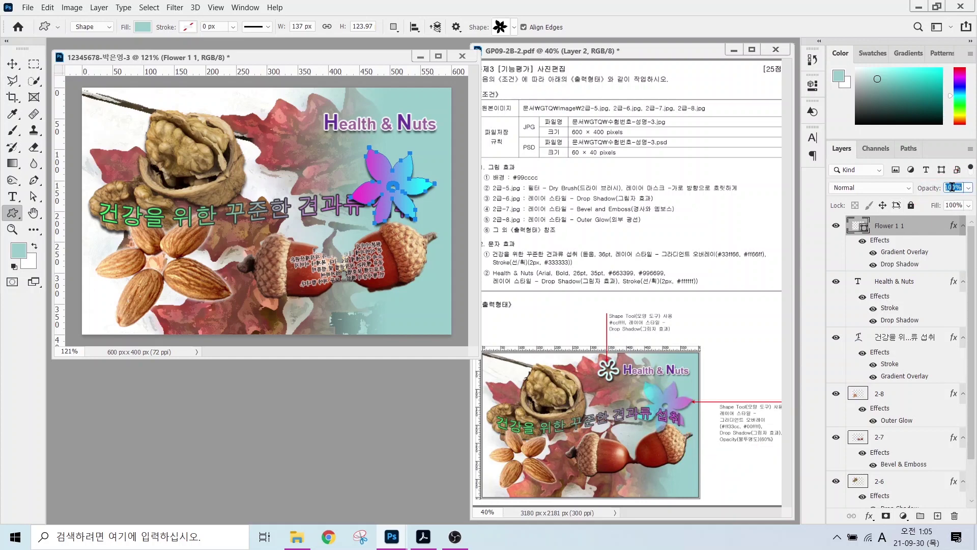
{"action": "type", "text": "60"}
{"action": "key", "text": "Return"}
{"action": "key", "text": "v"}
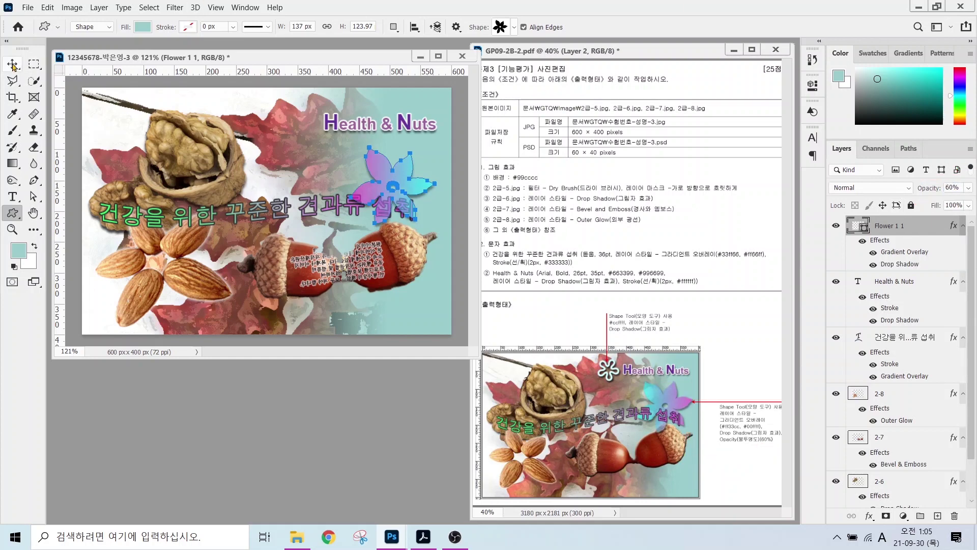
{"action": "left_click_drag", "start_coordinate": [384, 188], "coordinate": [393, 194]}
{"action": "key", "text": "ctrl+bracketleft"}
{"action": "key", "text": "ctrl+bracketleft"}
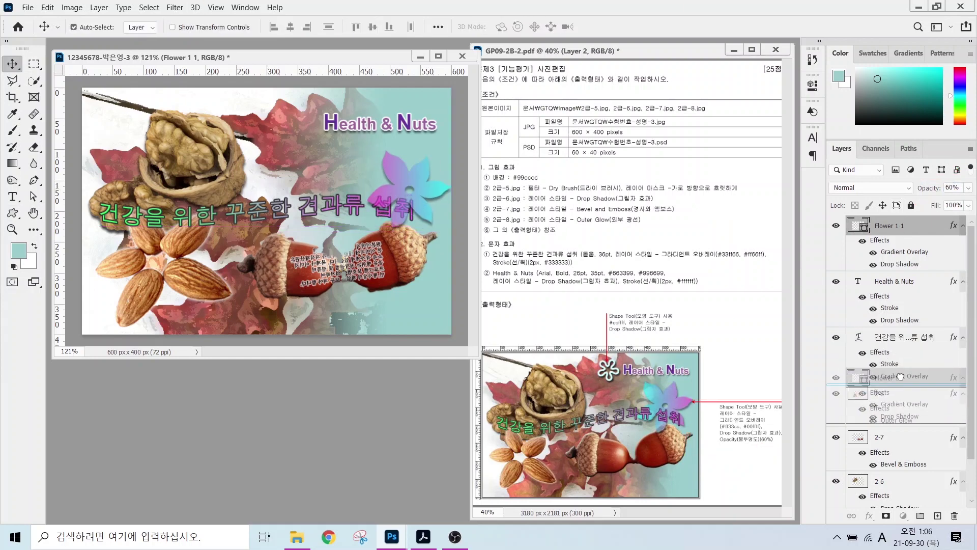
{"action": "key", "text": "u"}
{"action": "left_click", "coordinate": [513, 27]}
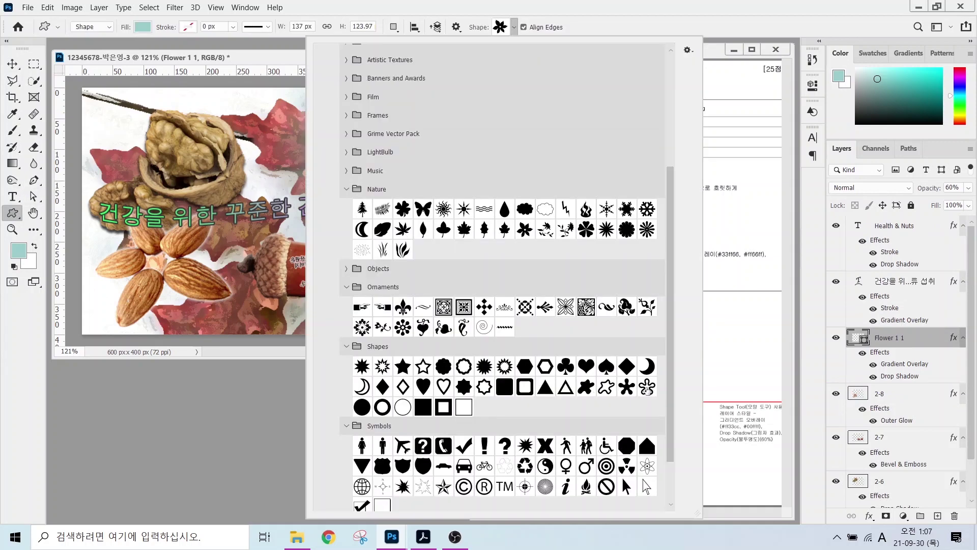
- Draw a Blob 2 Frame shape left of Health & Nuts and fill it #ccffff
{"action": "double_click", "coordinate": [646, 386]}
{"action": "left_click_drag", "start_coordinate": [283, 104], "coordinate": [317, 137]}
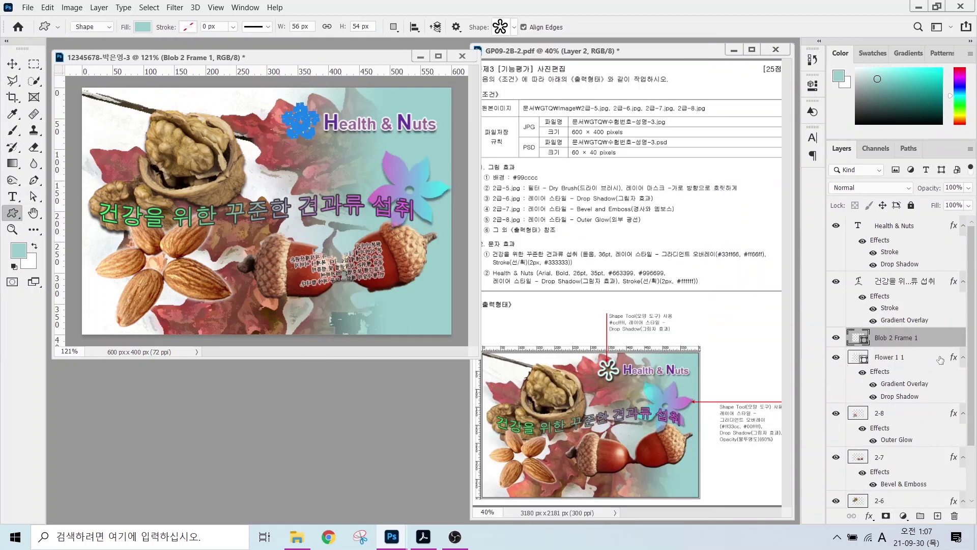
{"action": "double_click", "coordinate": [856, 336]}
{"action": "type", "text": "ccffff"}
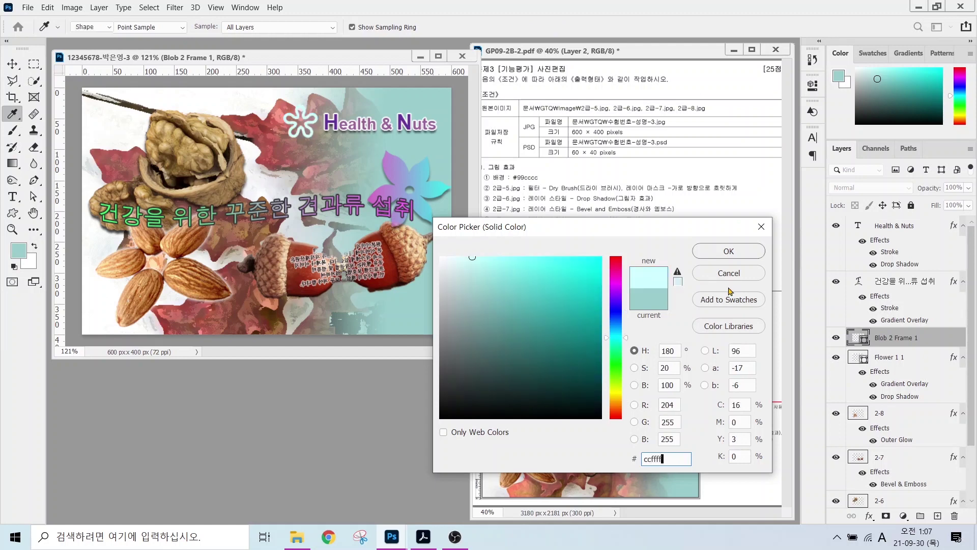
{"action": "key", "text": "Return"}
- Add a Drop Shadow to the blob, then rotate it about 11 degrees and enlarge it slightly
{"action": "left_click", "coordinate": [869, 515]}
{"action": "left_click", "coordinate": [834, 393]}
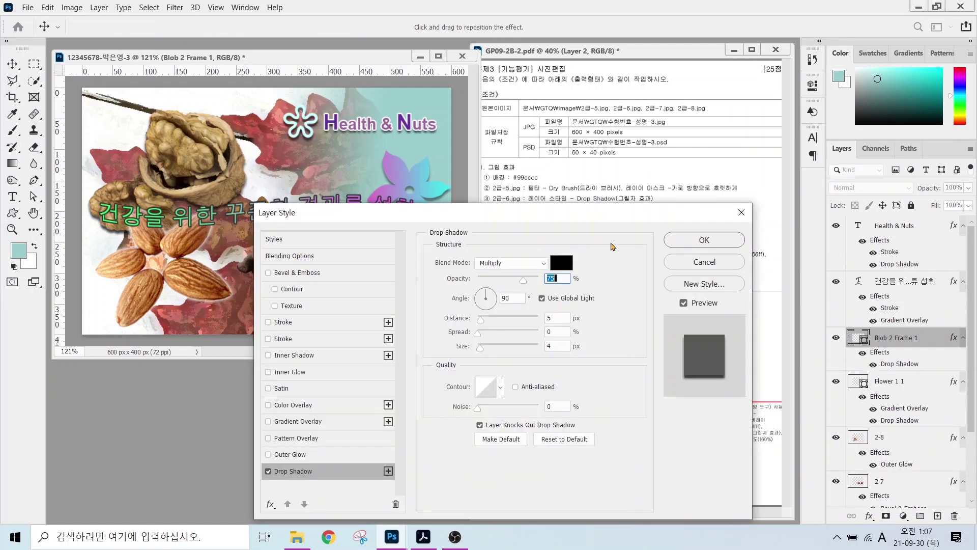
{"action": "left_click", "coordinate": [691, 246]}
{"action": "key", "text": "ctrl+t"}
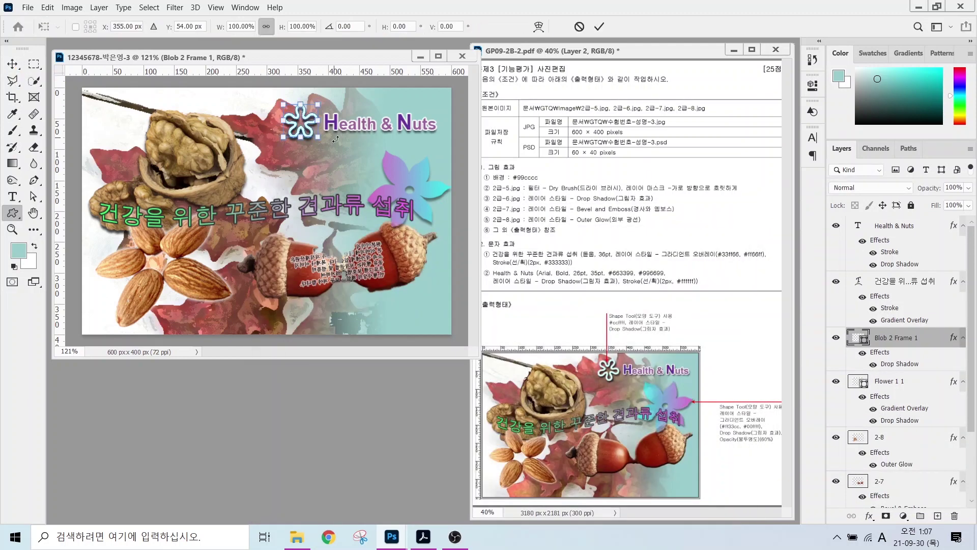
{"action": "left_click_drag", "start_coordinate": [329, 156], "coordinate": [322, 162]}
{"action": "left_click_drag", "start_coordinate": [302, 105], "coordinate": [303, 100]}
{"action": "key", "text": "Return"}
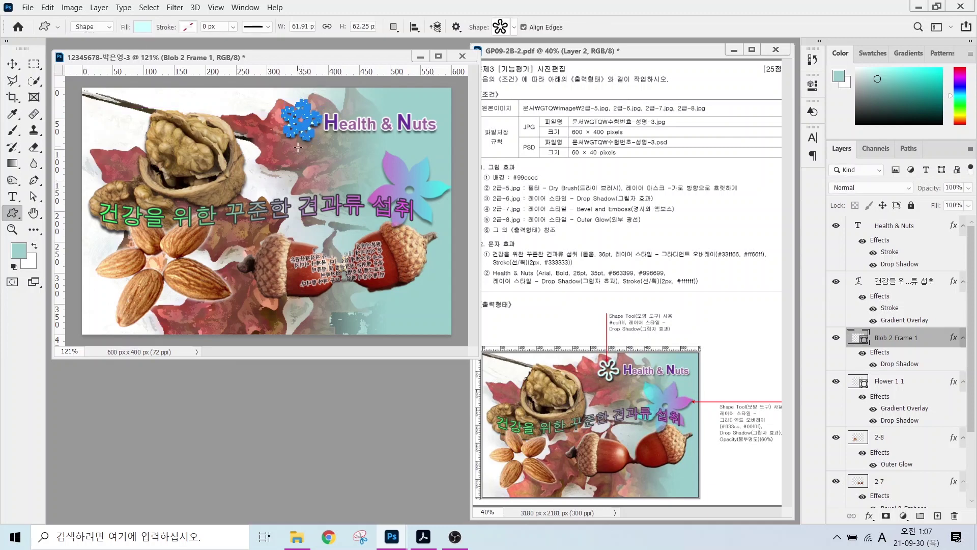
{"action": "key", "text": "alt+]"}
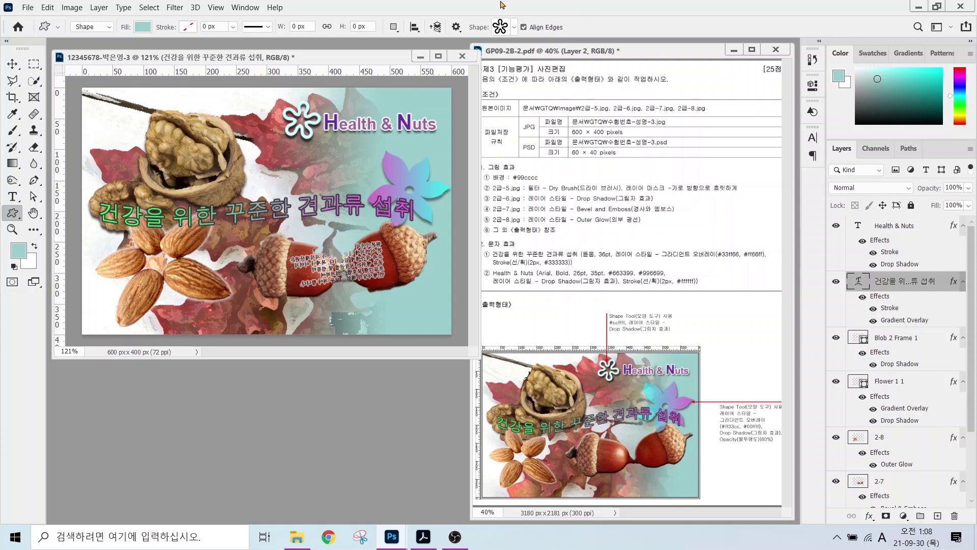
- Hide the rulers and save the page as a JPEG in the GTQ folder
{"action": "left_click", "coordinate": [214, 7]}
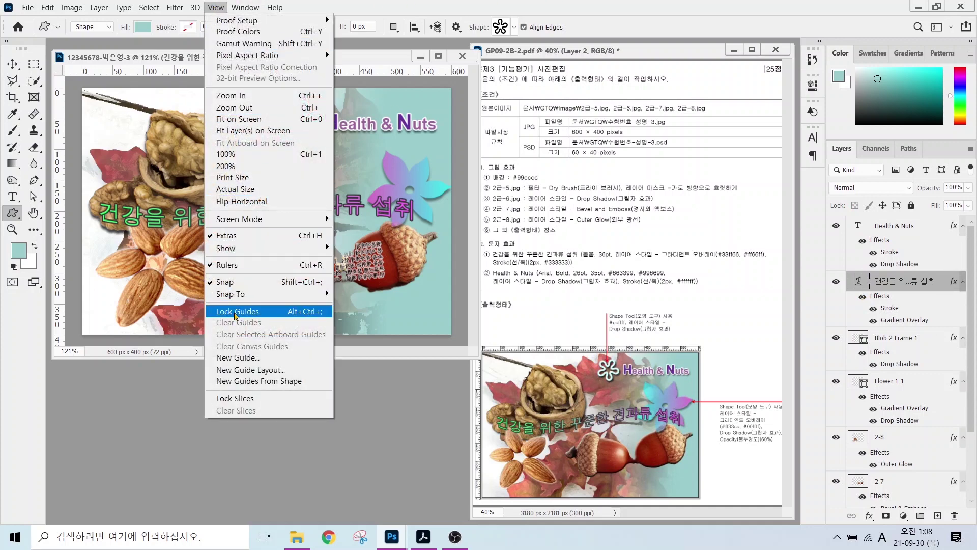
{"action": "left_click", "coordinate": [235, 265]}
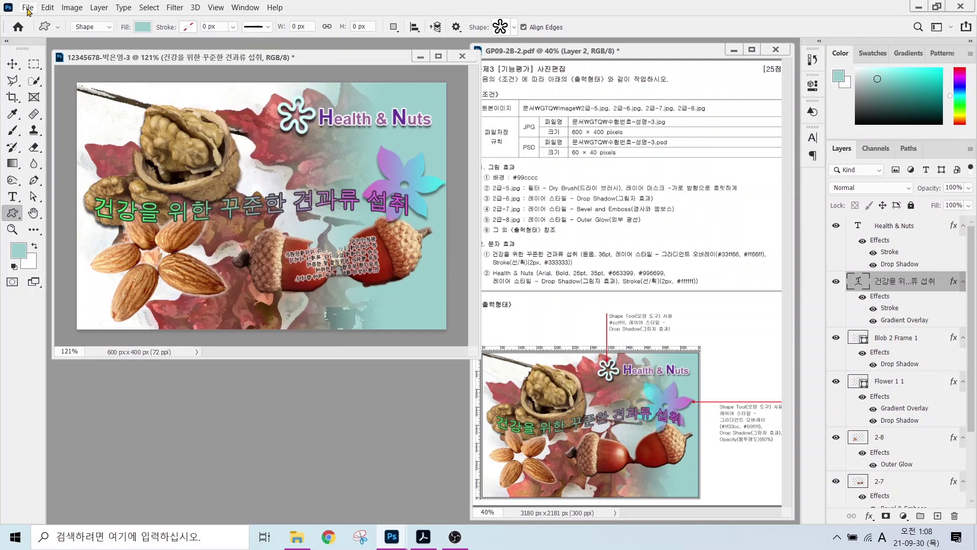
{"action": "left_click", "coordinate": [28, 9]}
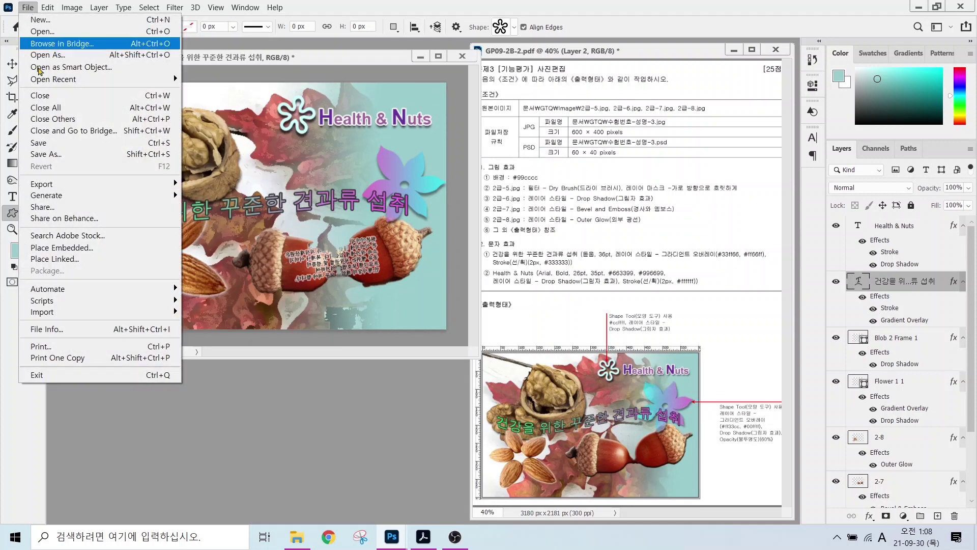
{"action": "left_click", "coordinate": [44, 153]}
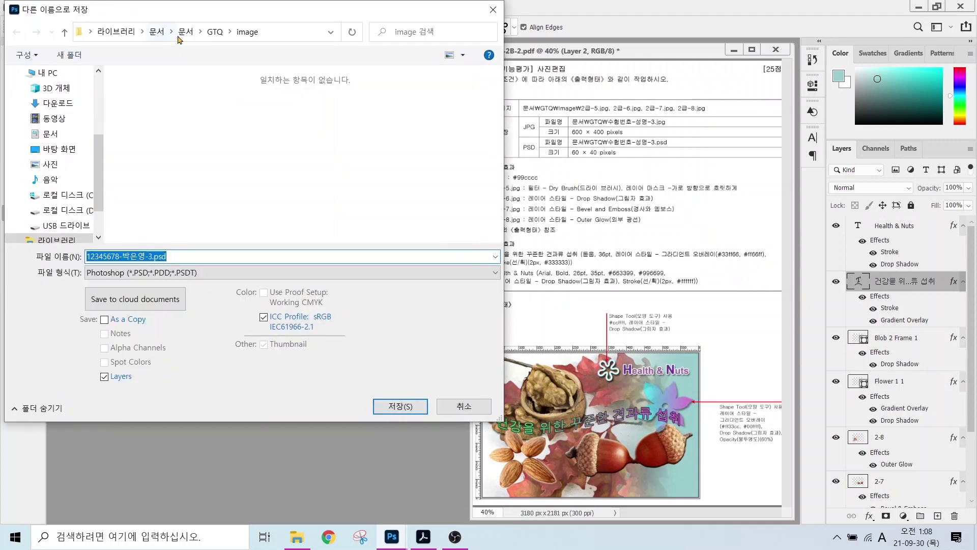
{"action": "left_click", "coordinate": [215, 32]}
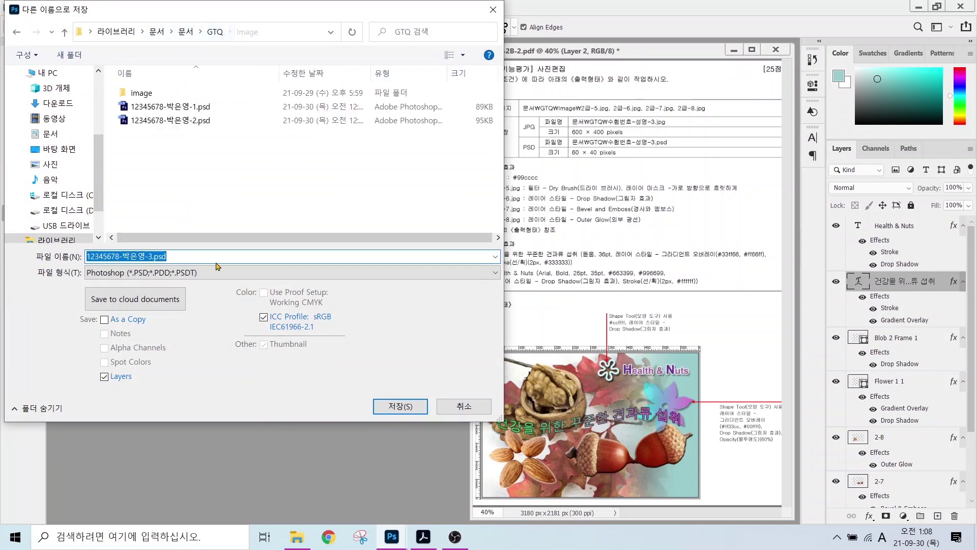
{"action": "left_click", "coordinate": [160, 275]}
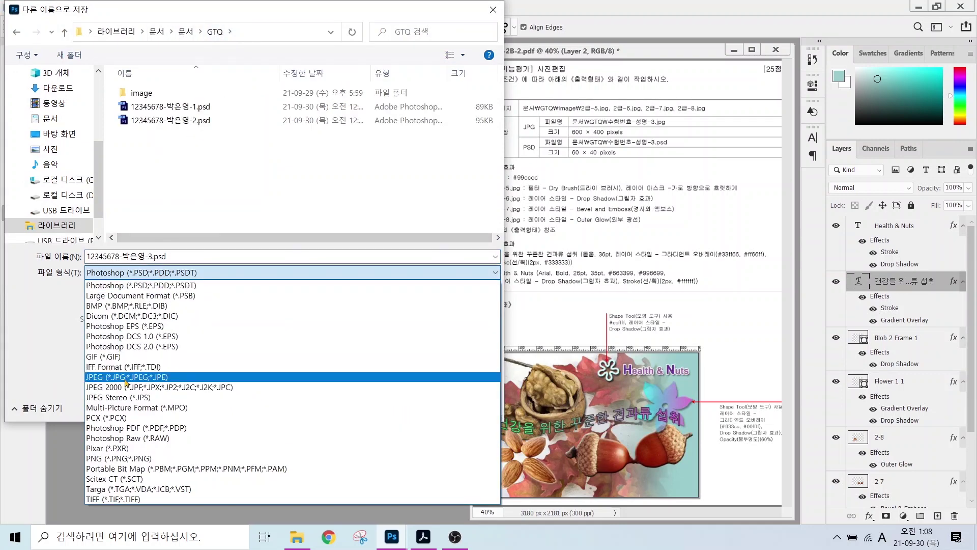
{"action": "left_click", "coordinate": [204, 348]}
{"action": "left_click", "coordinate": [392, 406]}
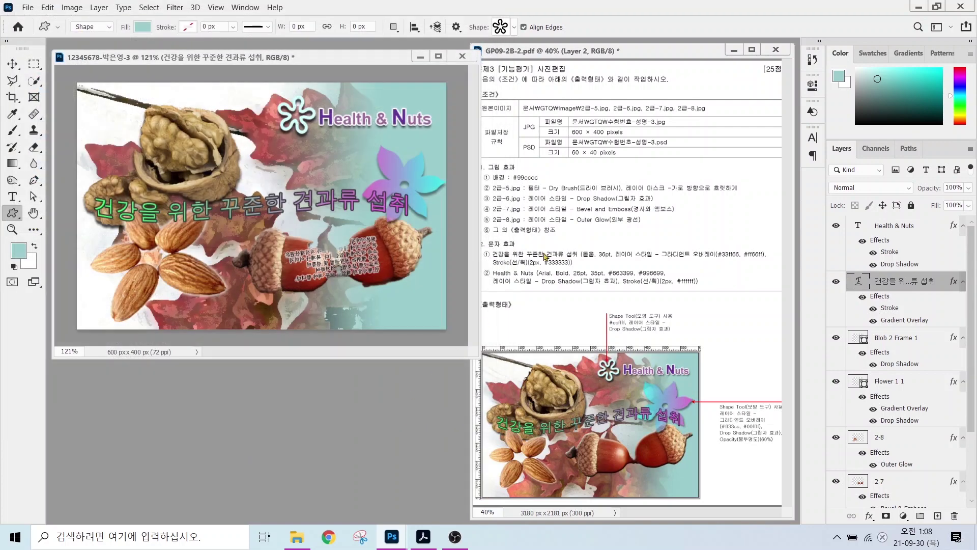
- Resize the image to 60×40 pixels and save it as a PSD
{"action": "left_click", "coordinate": [71, 7]}
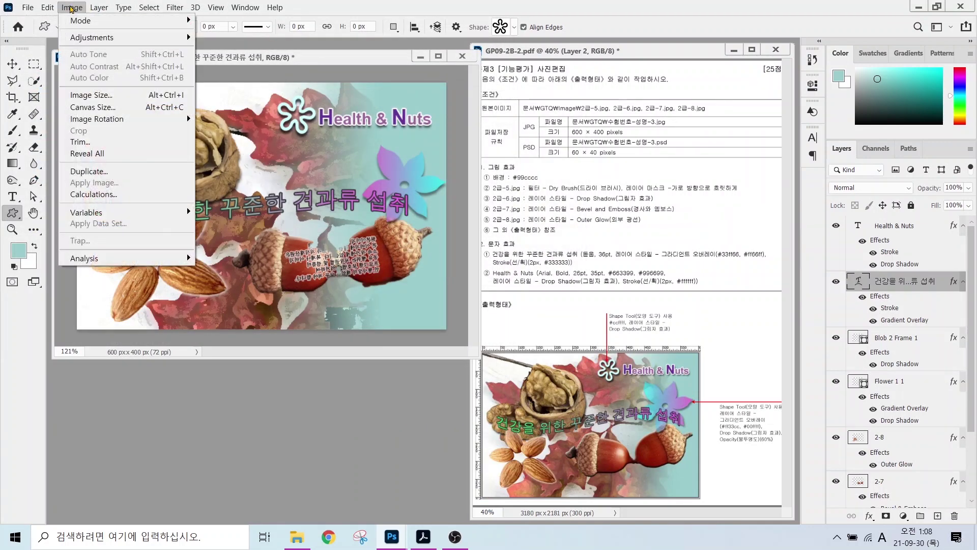
{"action": "left_click", "coordinate": [98, 94]}
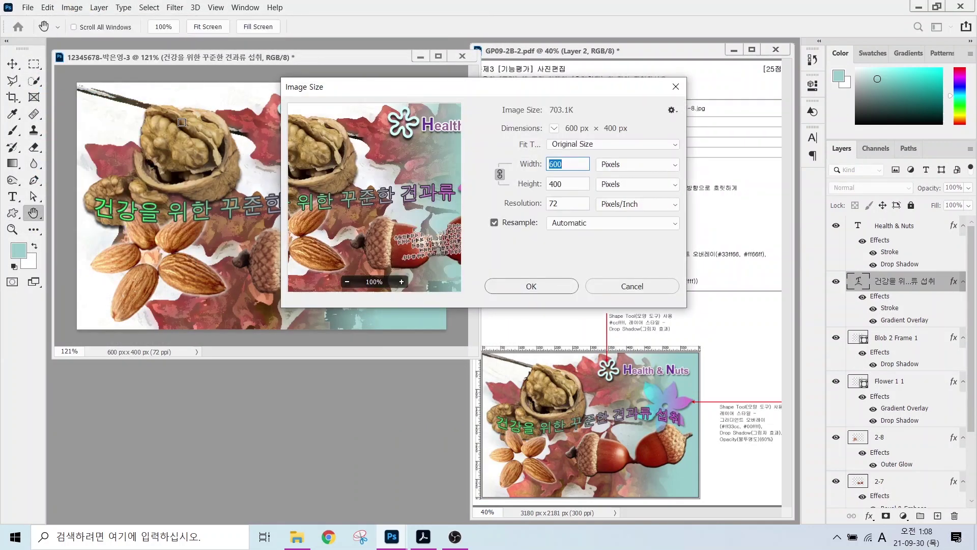
{"action": "type", "text": "60"}
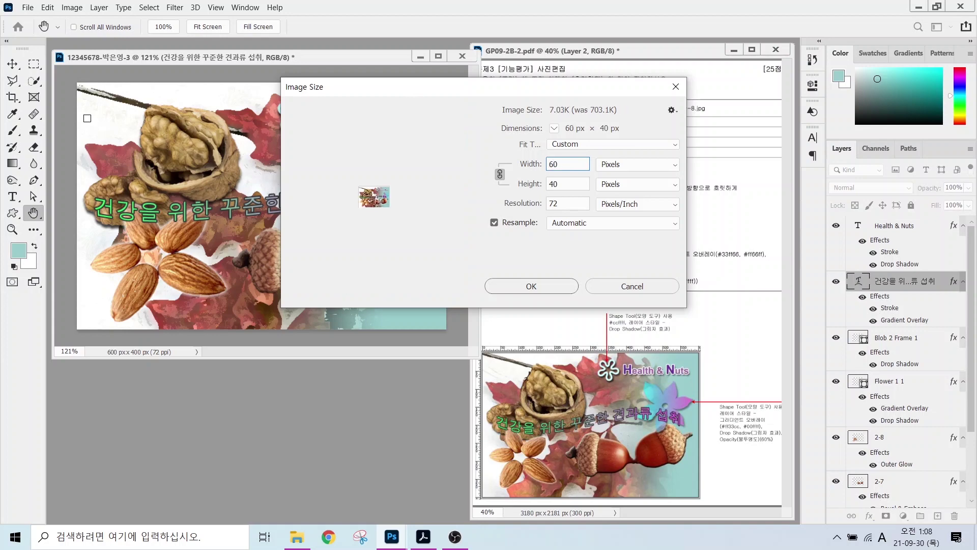
{"action": "left_click", "coordinate": [524, 285]}
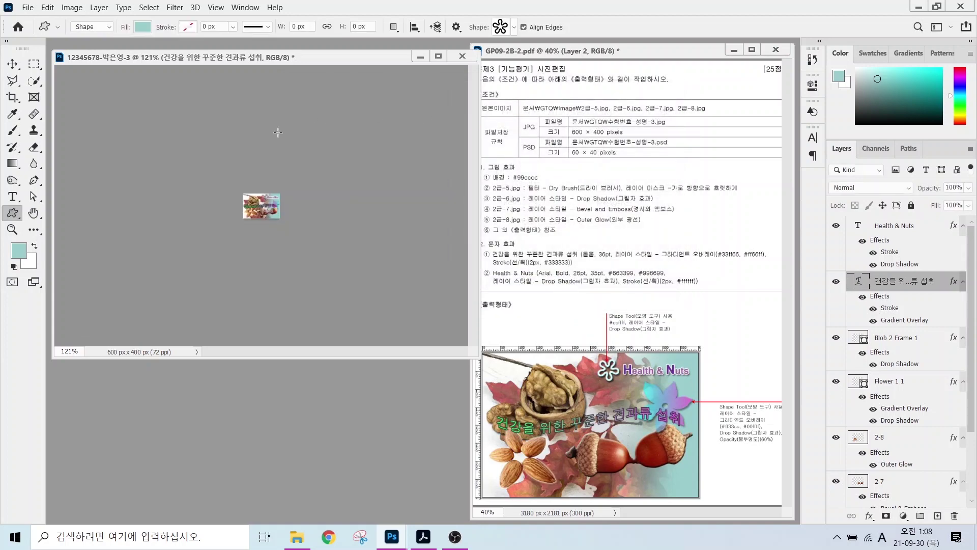
{"action": "left_click", "coordinate": [28, 7]}
{"action": "left_click", "coordinate": [48, 154]}
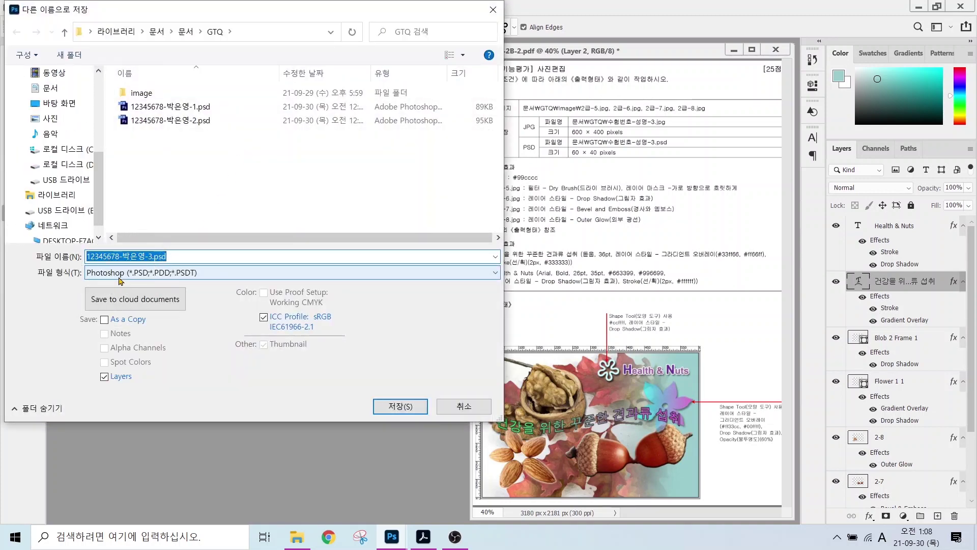
{"action": "left_click", "coordinate": [400, 406]}
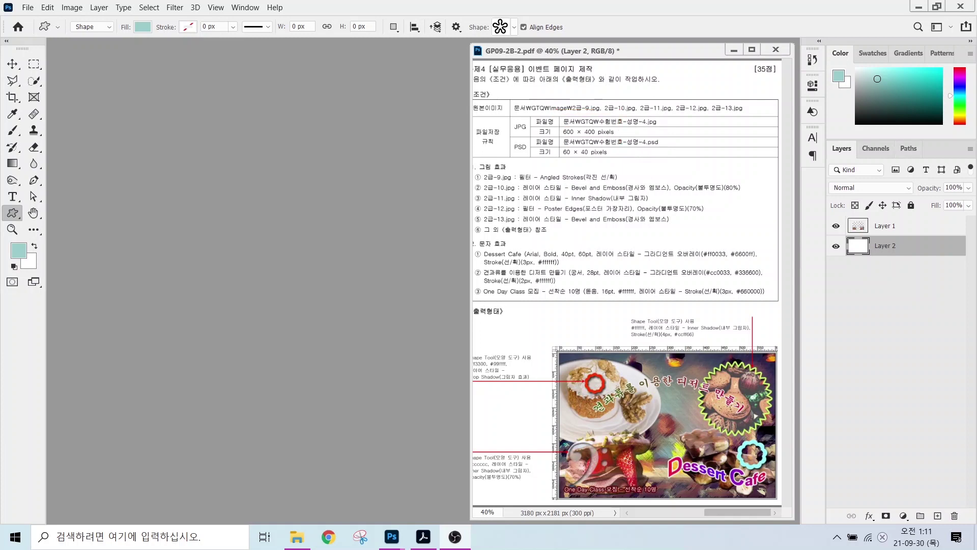
- Start a new document named with the exam number and the candidate's name
{"action": "left_click", "coordinate": [28, 9]}
{"action": "left_click", "coordinate": [28, 8]}
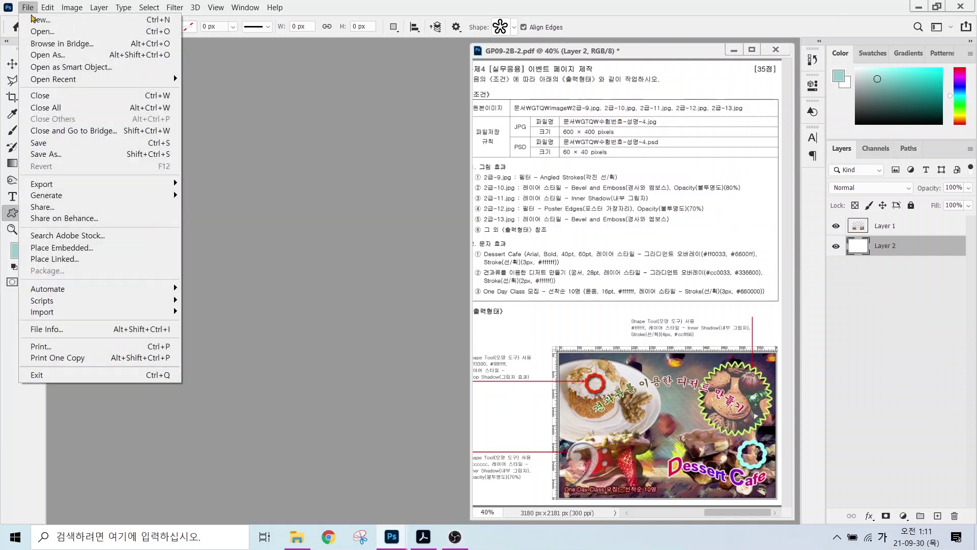
{"action": "left_click", "coordinate": [34, 20]}
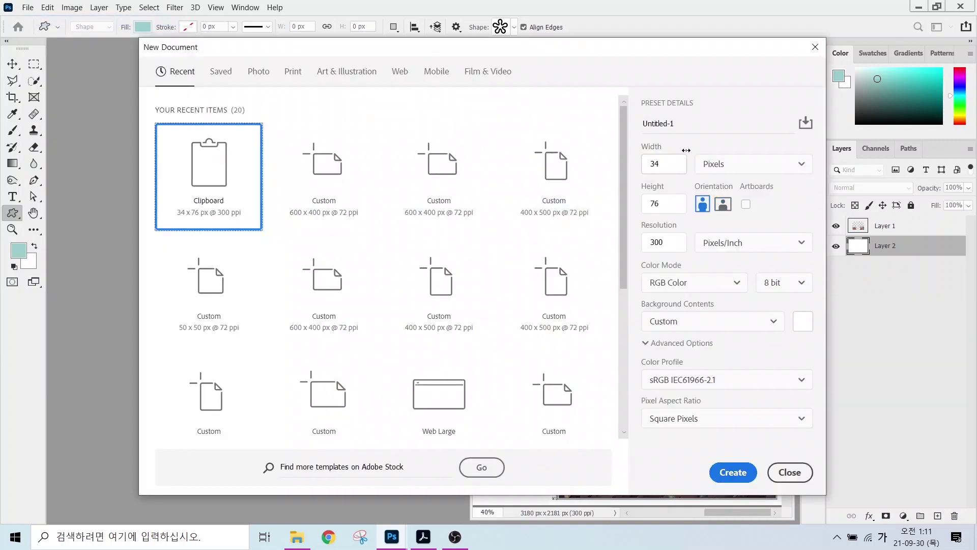
{"action": "left_click", "coordinate": [682, 124]}
{"action": "type", "text": "12345678-"}
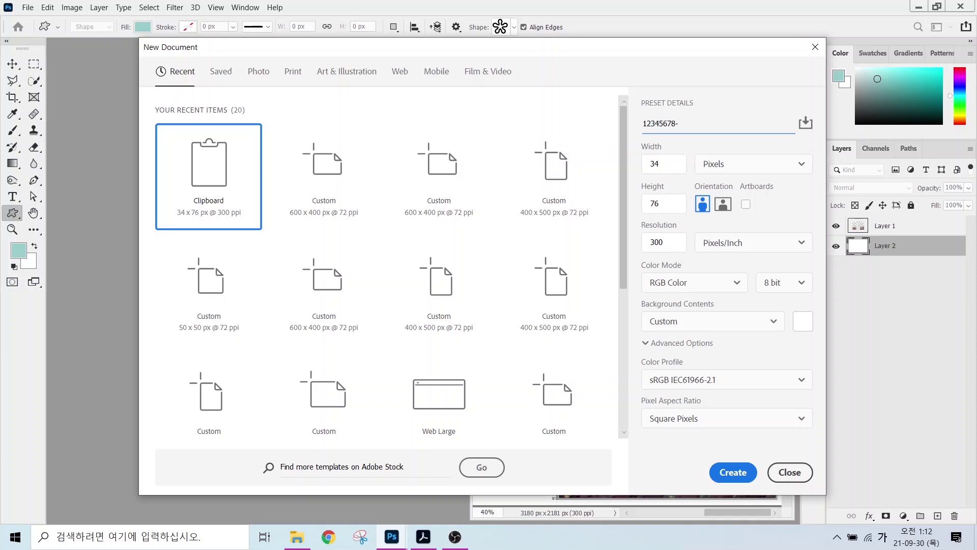
- Create it at 600×400 px, 72 ppi, with a white background
{"action": "key", "text": "Tab"}
{"action": "type", "text": "60"}
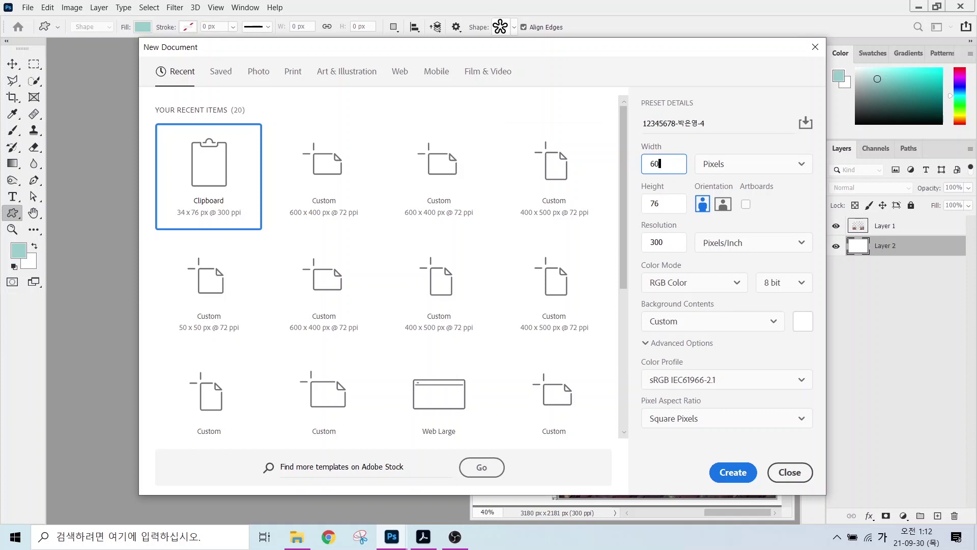
{"action": "type", "text": "0"}
{"action": "key", "text": "Tab"}
{"action": "type", "text": "4"}
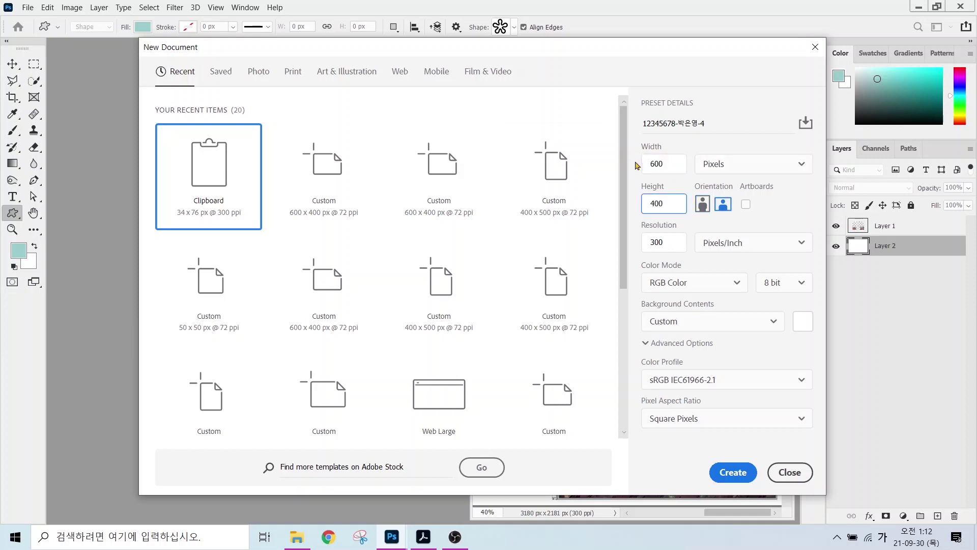
{"action": "left_click", "coordinate": [669, 242]}
{"action": "type", "text": "72"}
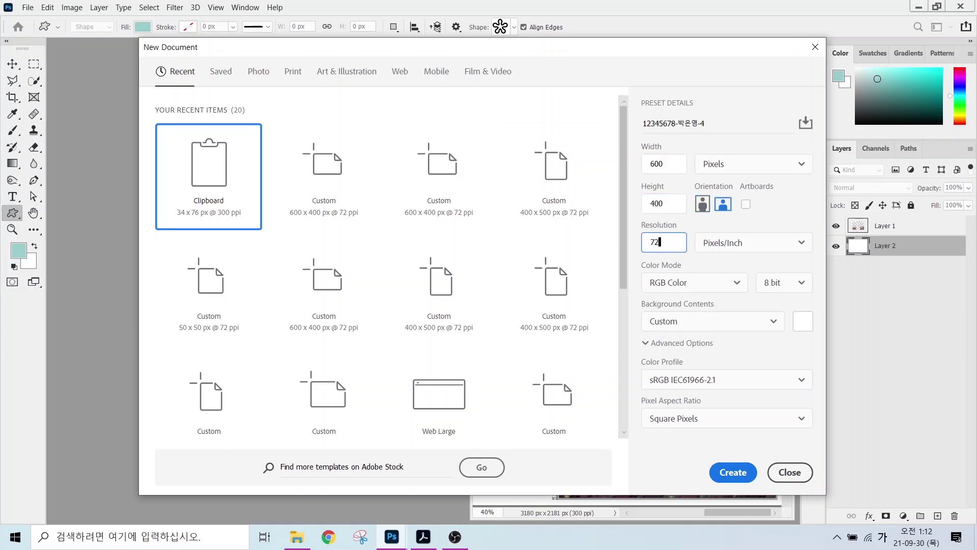
{"action": "left_click", "coordinate": [684, 321]}
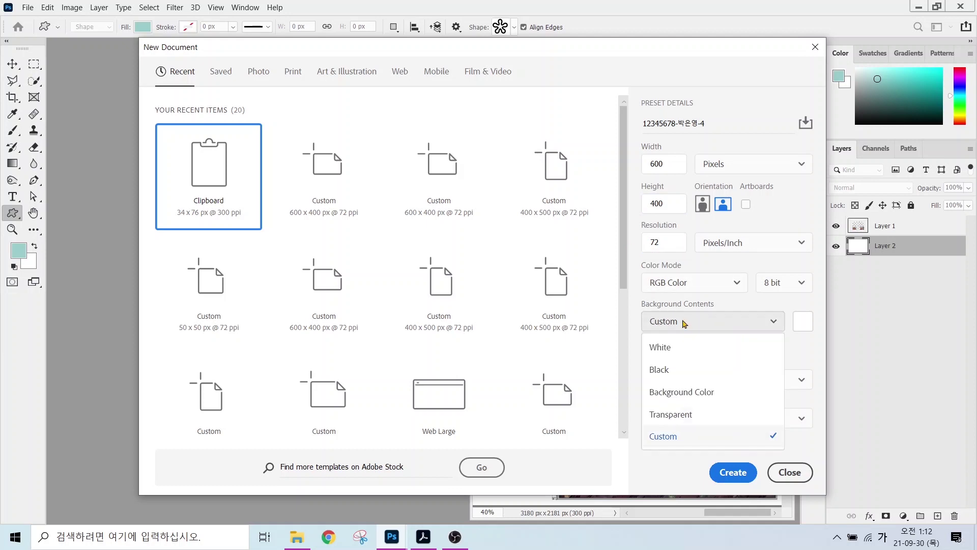
{"action": "left_click", "coordinate": [667, 346]}
{"action": "left_click", "coordinate": [719, 462]}
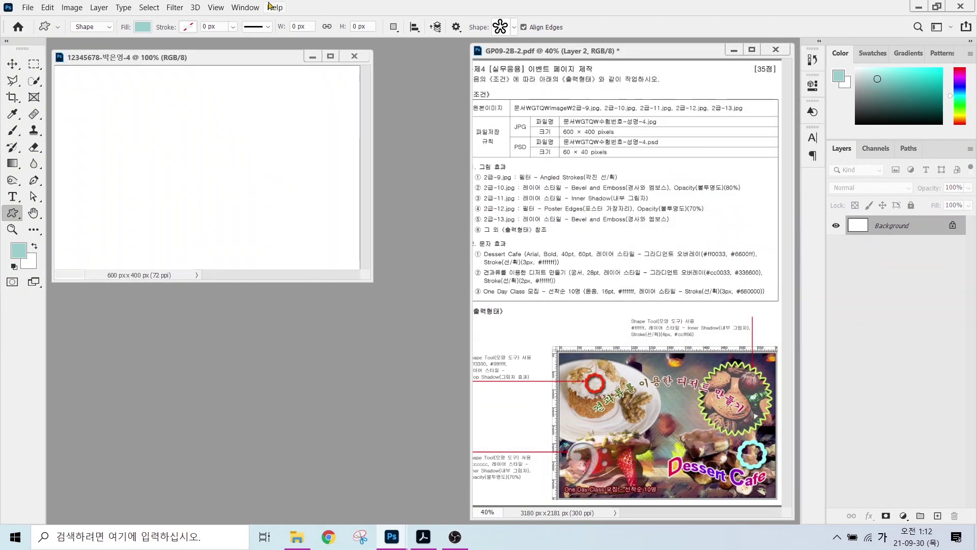
- Turn on rulers and fit the blank event canvas to the screen
{"action": "left_click", "coordinate": [216, 7]}
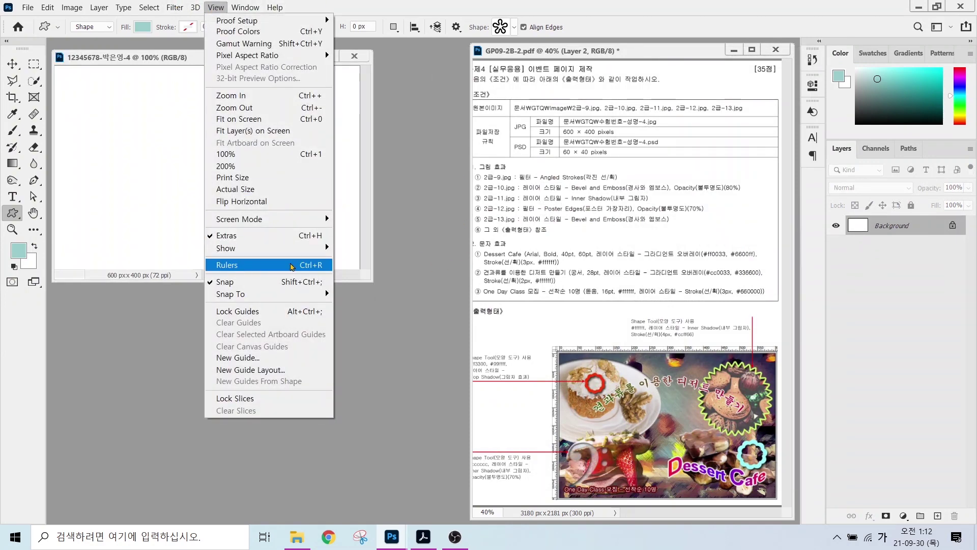
{"action": "left_click", "coordinate": [292, 266]}
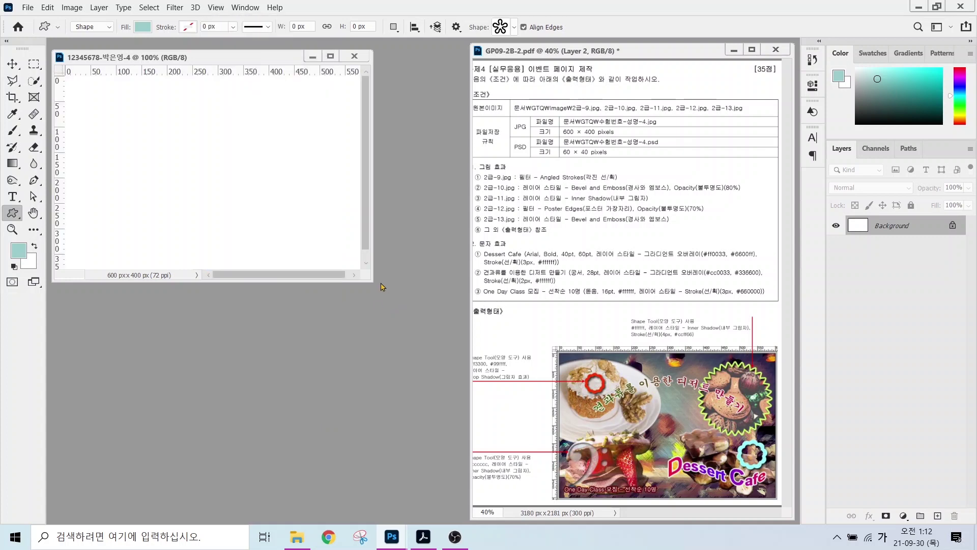
{"action": "key", "text": "ctrl+0"}
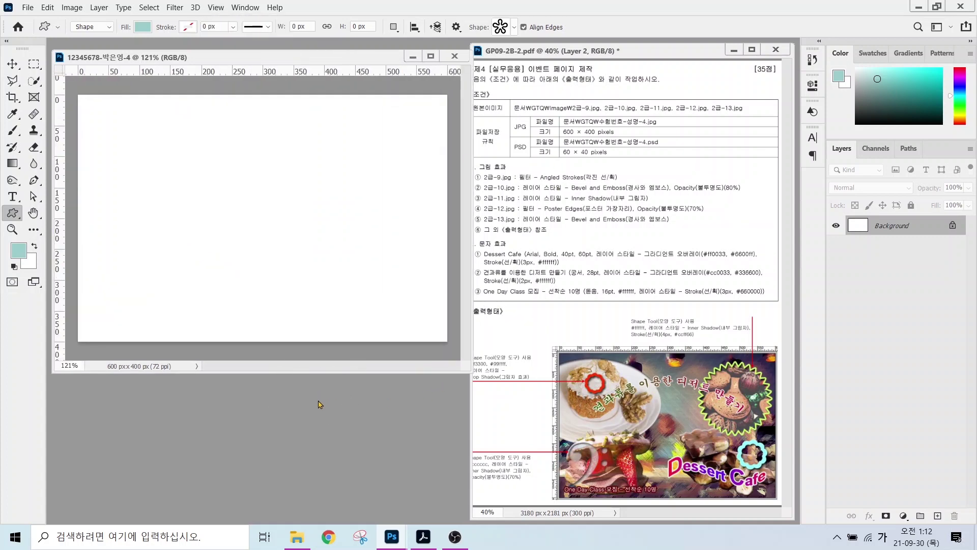
- Open the cafe photo 2급-9.jpg and arrange its window beside the event page
{"action": "key", "text": "ctrl+o"}
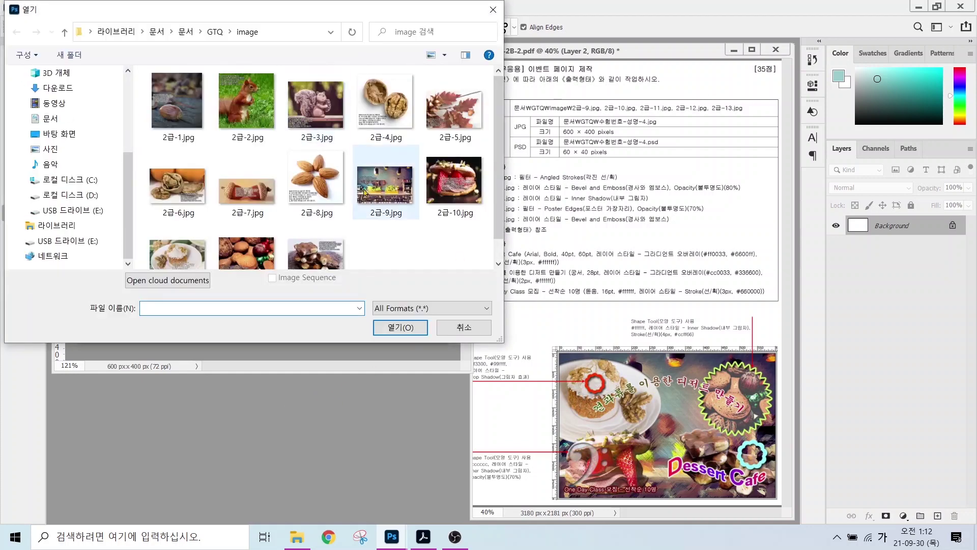
{"action": "left_click", "coordinate": [415, 187]}
{"action": "left_click", "coordinate": [390, 326]}
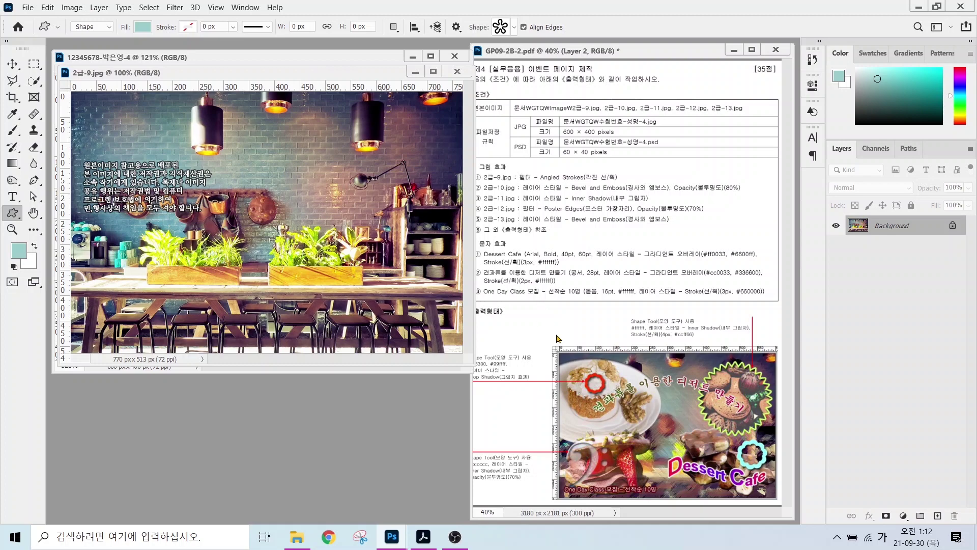
{"action": "mouse_move", "coordinate": [692, 348]}
{"action": "left_mouse_down"}
{"action": "mouse_move", "coordinate": [688, 369]}
{"action": "mouse_move", "coordinate": [660, 346]}
{"action": "left_mouse_up"}
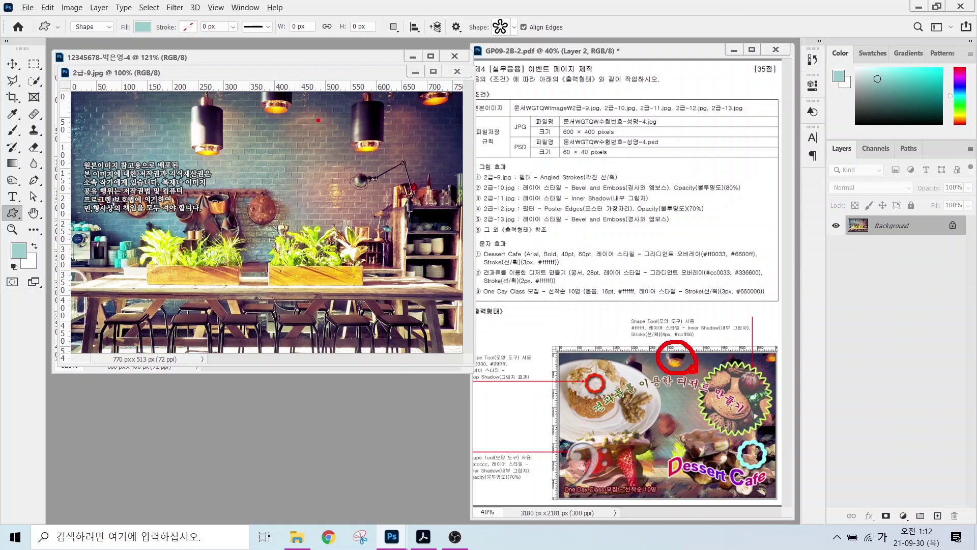
{"action": "mouse_move", "coordinate": [318, 120]}
{"action": "left_mouse_down"}
{"action": "mouse_move", "coordinate": [250, 109]}
{"action": "mouse_move", "coordinate": [274, 79]}
{"action": "mouse_move", "coordinate": [296, 132]}
{"action": "left_mouse_up"}
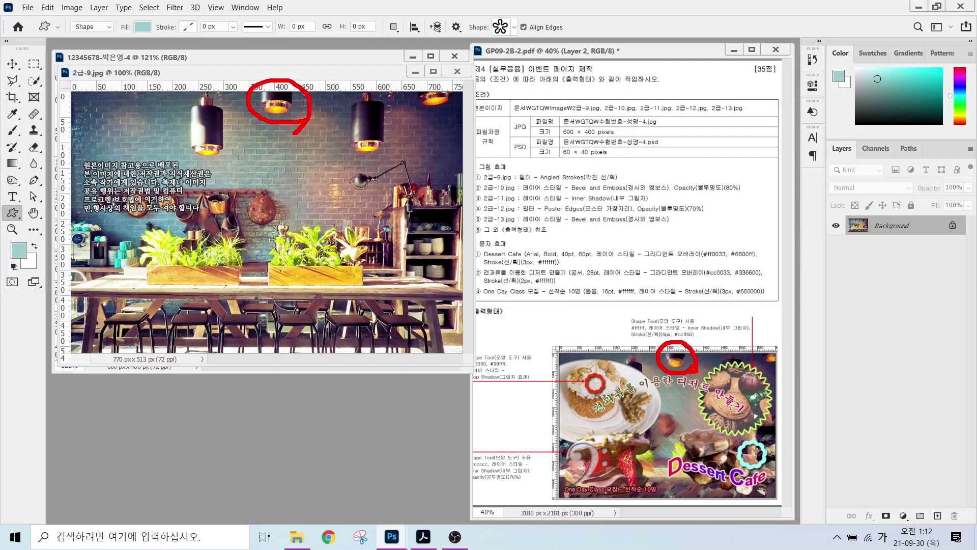
{"action": "mouse_move", "coordinate": [645, 433]}
{"action": "left_mouse_down"}
{"action": "mouse_move", "coordinate": [686, 433]}
{"action": "mouse_move", "coordinate": [666, 454]}
{"action": "left_mouse_up"}
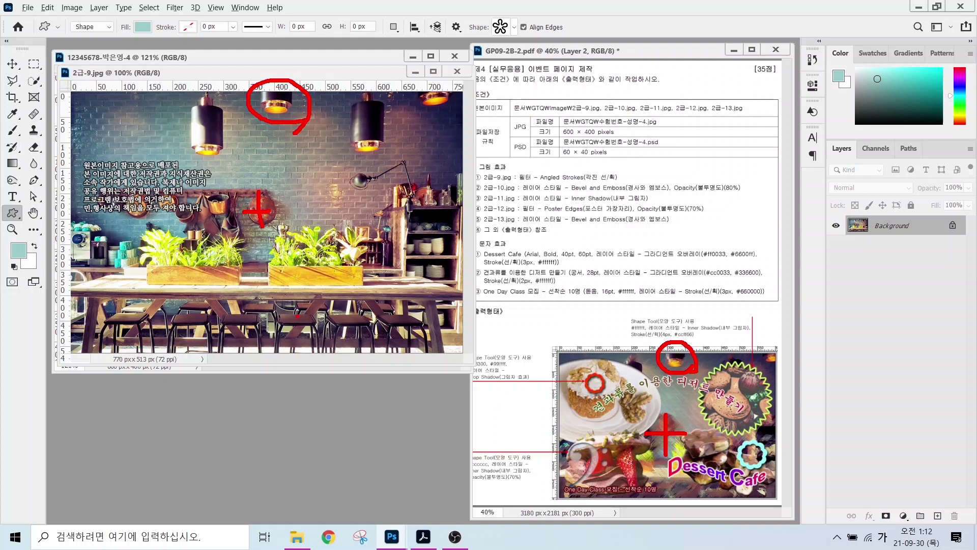
{"action": "left_click_drag", "start_coordinate": [296, 321], "coordinate": [438, 321]}
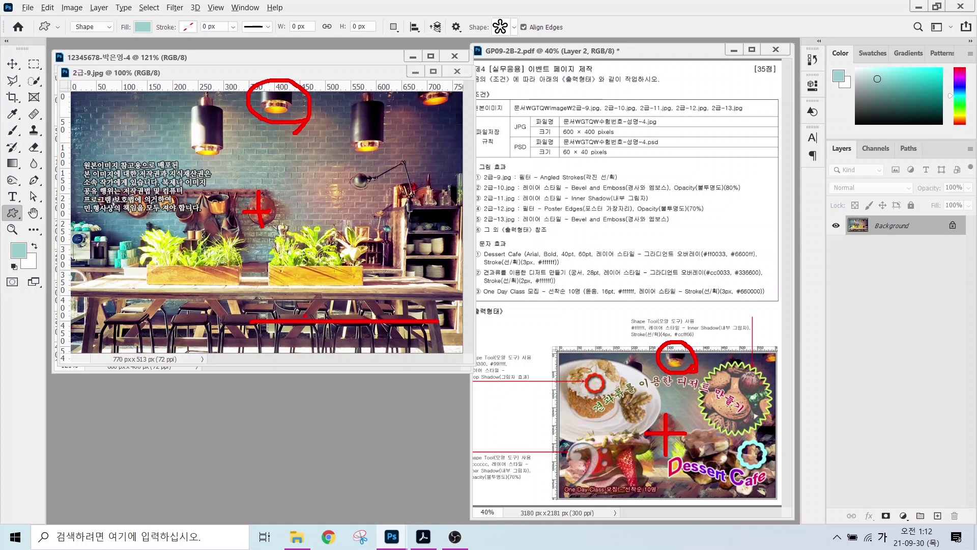
{"action": "left_click_drag", "start_coordinate": [331, 330], "coordinate": [295, 352]}
{"action": "left_click_drag", "start_coordinate": [304, 326], "coordinate": [355, 365]}
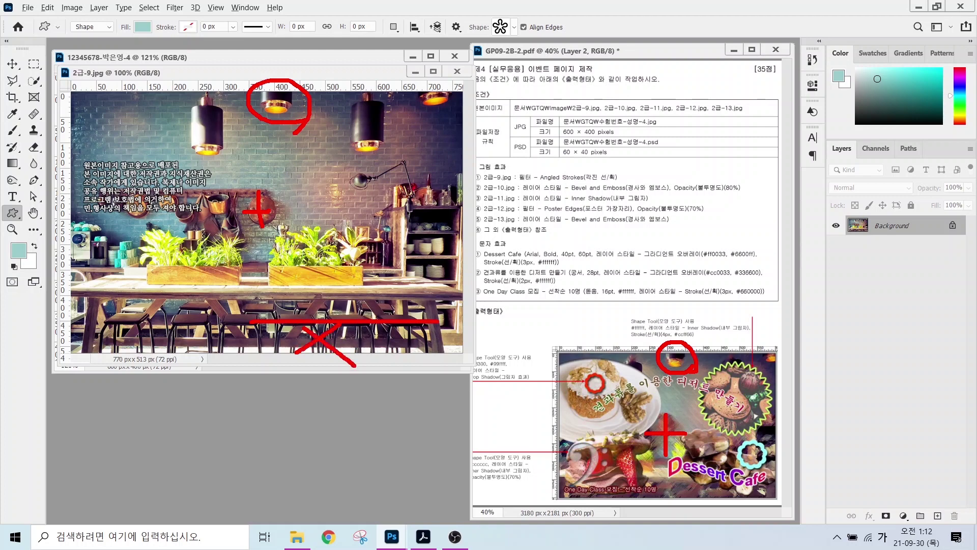
{"action": "key", "text": "Escape"}
{"action": "left_click", "coordinate": [81, 8]}
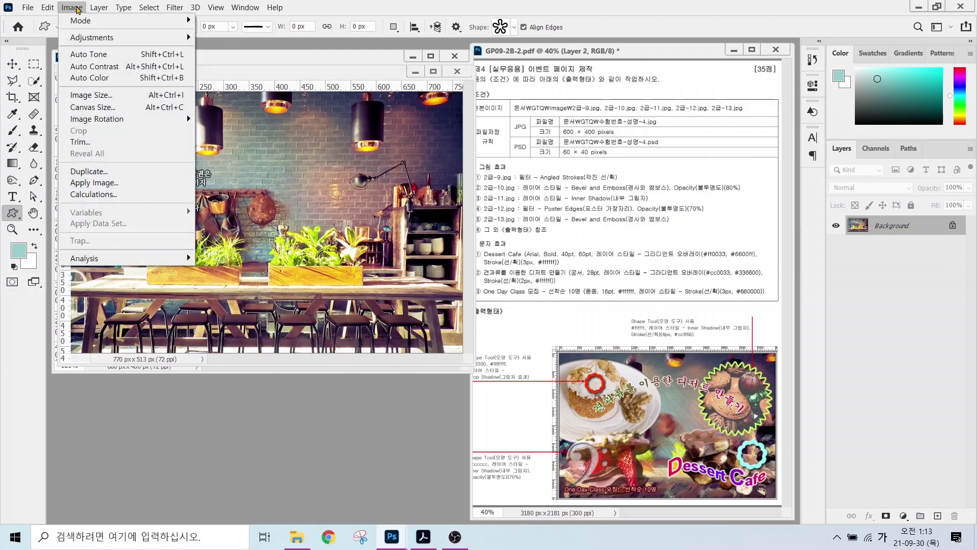
- Check the cafe photo's pixel size and copy it into the 600x400 event document
{"action": "left_click", "coordinate": [92, 95]}
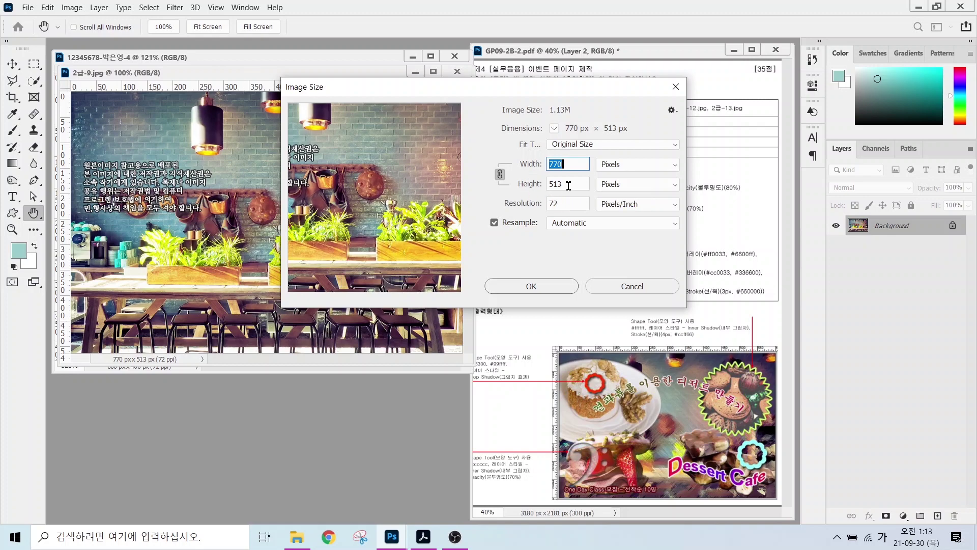
{"action": "key", "text": "Return"}
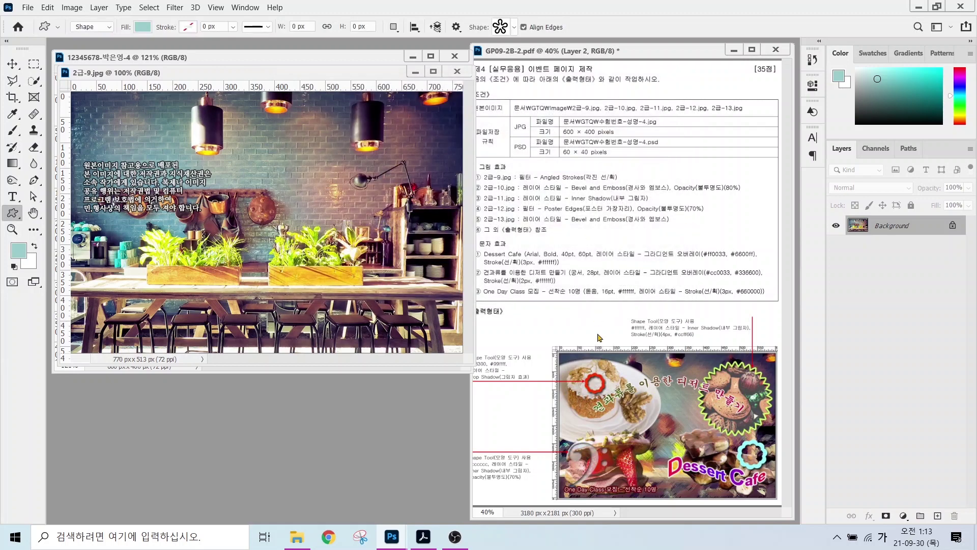
{"action": "left_click_drag", "start_coordinate": [269, 73], "coordinate": [373, 201]}
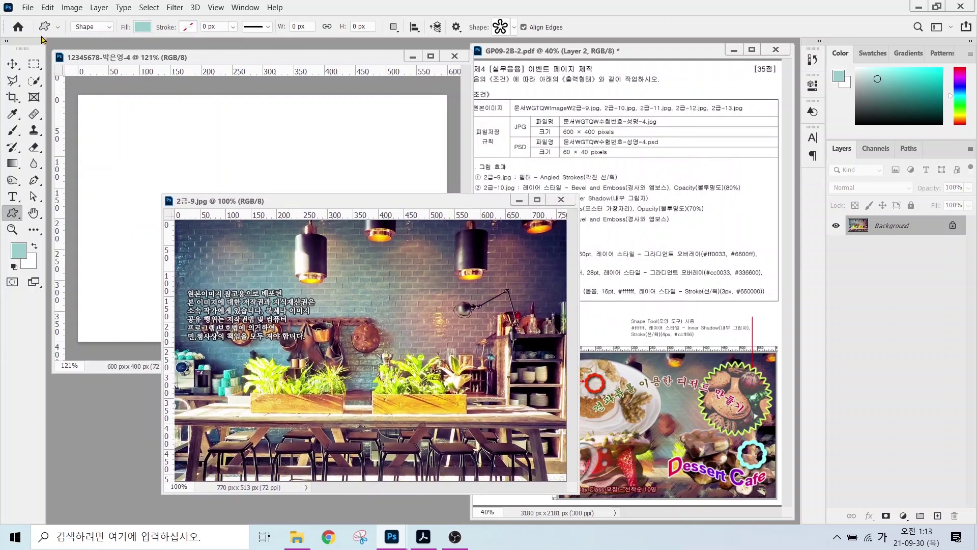
{"action": "key", "text": "v"}
{"action": "left_click_drag", "start_coordinate": [304, 253], "coordinate": [183, 135]}
{"action": "left_click_drag", "start_coordinate": [328, 194], "coordinate": [272, 200]}
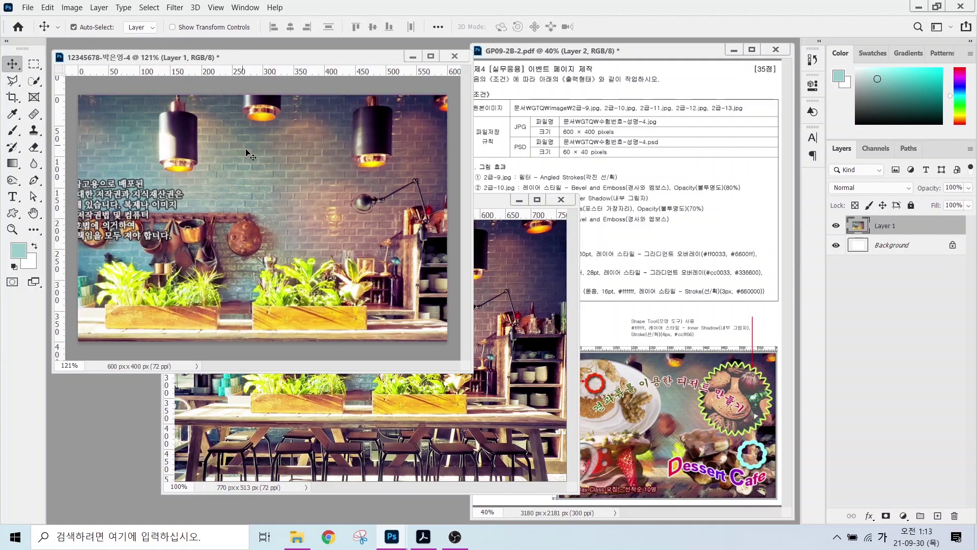
- Scale the cafe photo to about 94% and nudge it left to cover the canvas
{"action": "key", "text": "ctrl+t"}
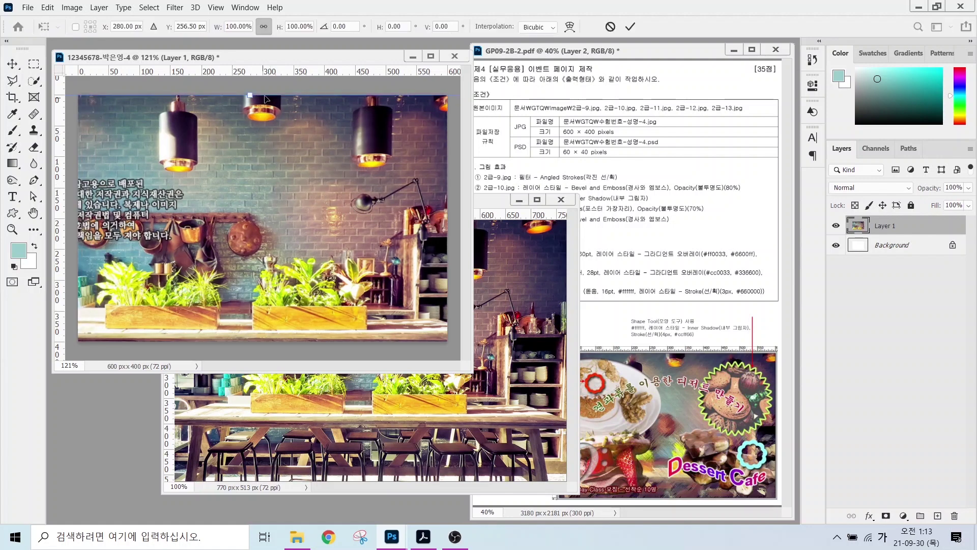
{"action": "left_click_drag", "start_coordinate": [252, 96], "coordinate": [295, 118]}
{"action": "left_click_drag", "start_coordinate": [332, 145], "coordinate": [319, 144]}
{"action": "key", "text": "Return"}
- Close the original 2급-9.jpg and rename the photo layer to 2-9
{"action": "left_click", "coordinate": [561, 200]}
{"action": "double_click", "coordinate": [884, 225]}
{"action": "type", "text": "2-9"}
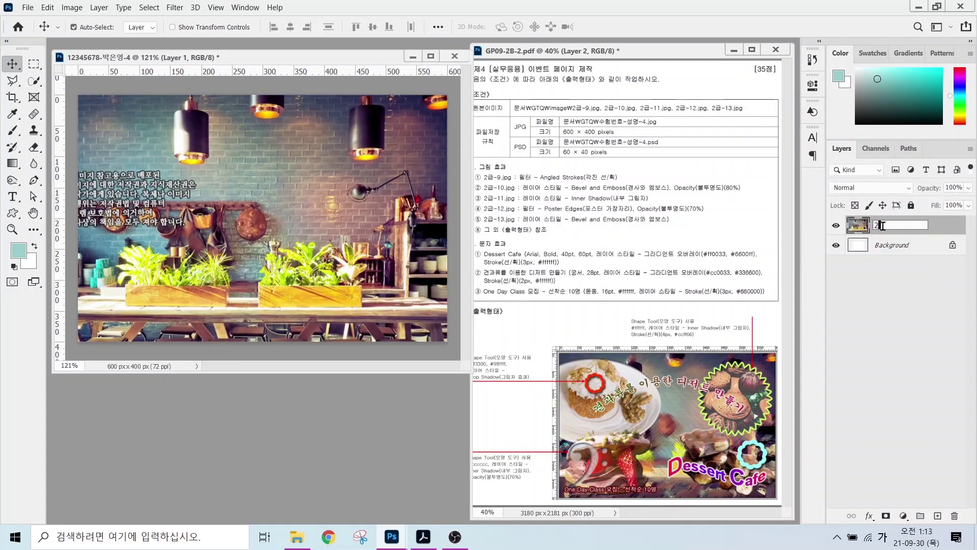
{"action": "key", "text": "Return"}
{"action": "left_click_drag", "start_coordinate": [553, 168], "coordinate": [589, 127]}
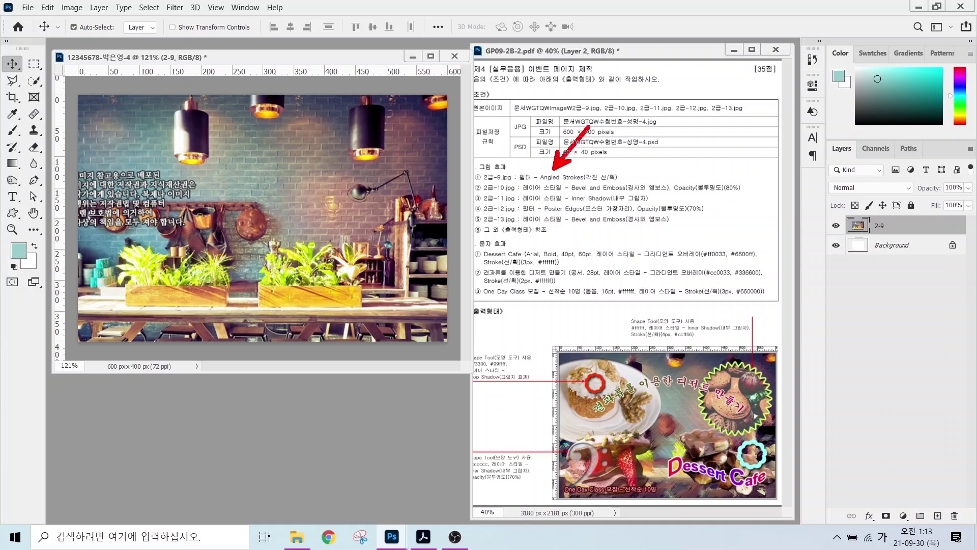
- Apply the Brush Strokes > Angled Strokes filter from the Filter Gallery to layer 2-9
{"action": "left_click", "coordinate": [173, 8]}
{"action": "left_click", "coordinate": [186, 55]}
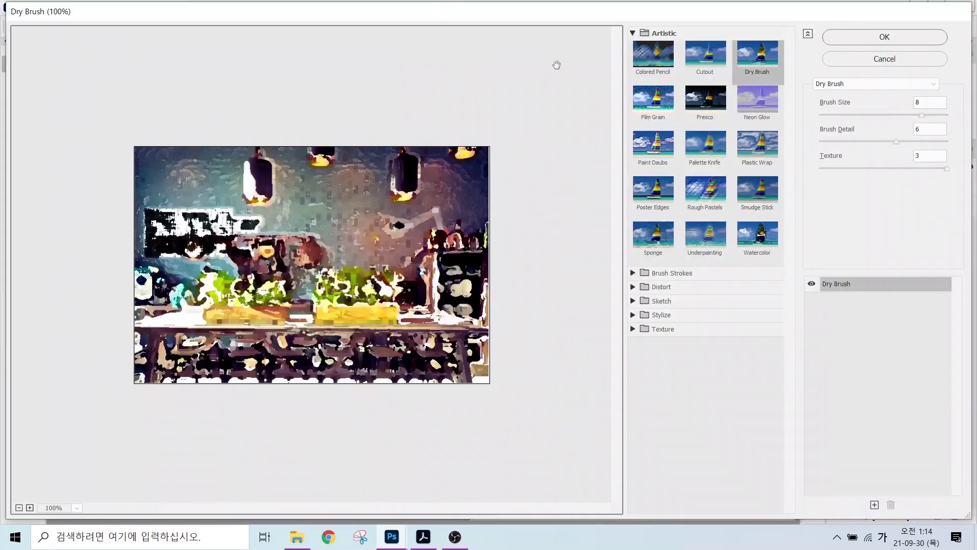
{"action": "left_click", "coordinate": [633, 34]}
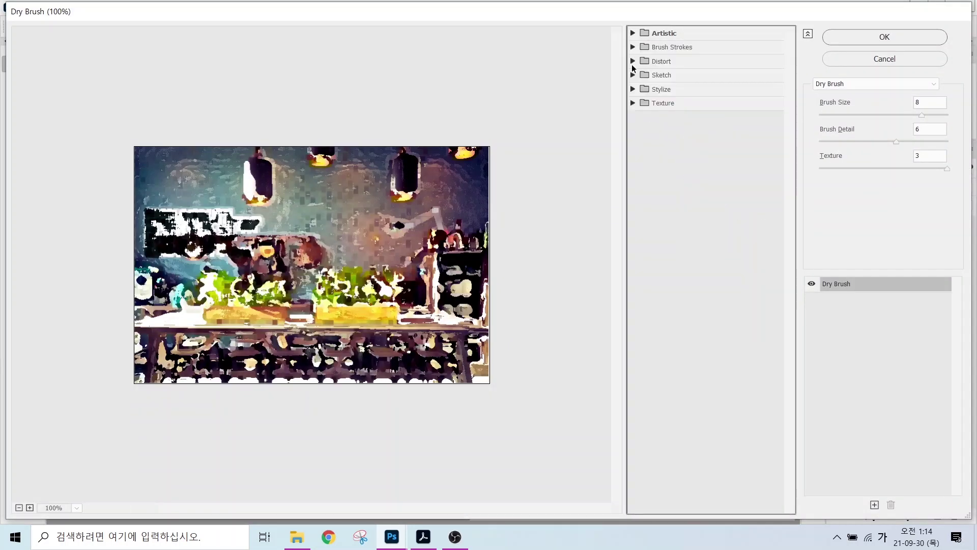
{"action": "left_click", "coordinate": [681, 47]}
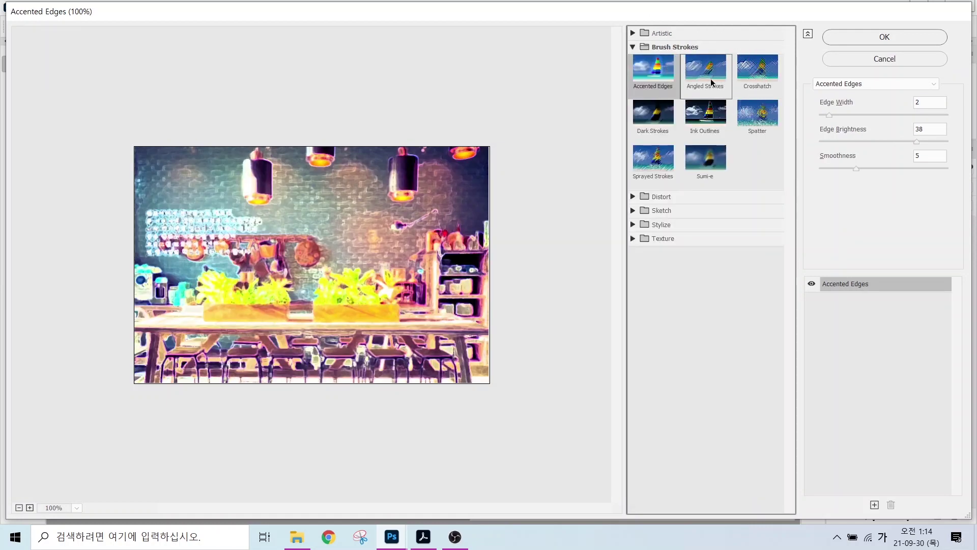
{"action": "left_click", "coordinate": [711, 81]}
{"action": "left_click", "coordinate": [882, 38]}
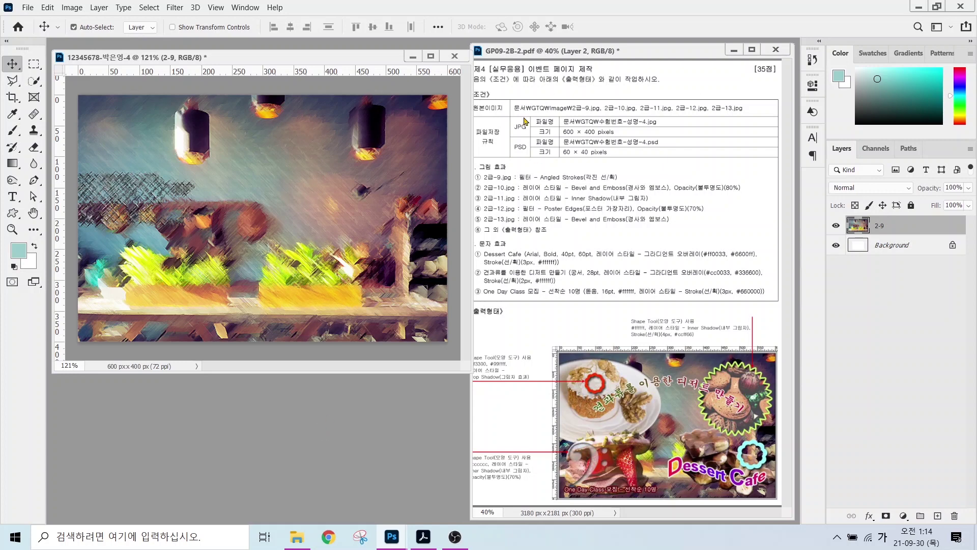
{"action": "key", "text": "ctrl+o"}
- Open 2급-10.jpg, select the pastry with Object Selection and copy it into the event page
{"action": "left_click", "coordinate": [433, 178]}
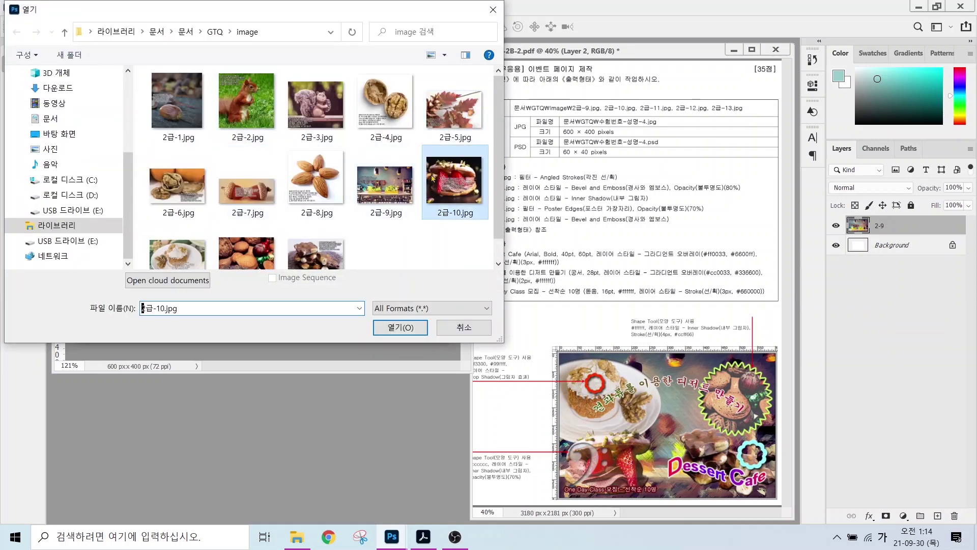
{"action": "left_click", "coordinate": [424, 319]}
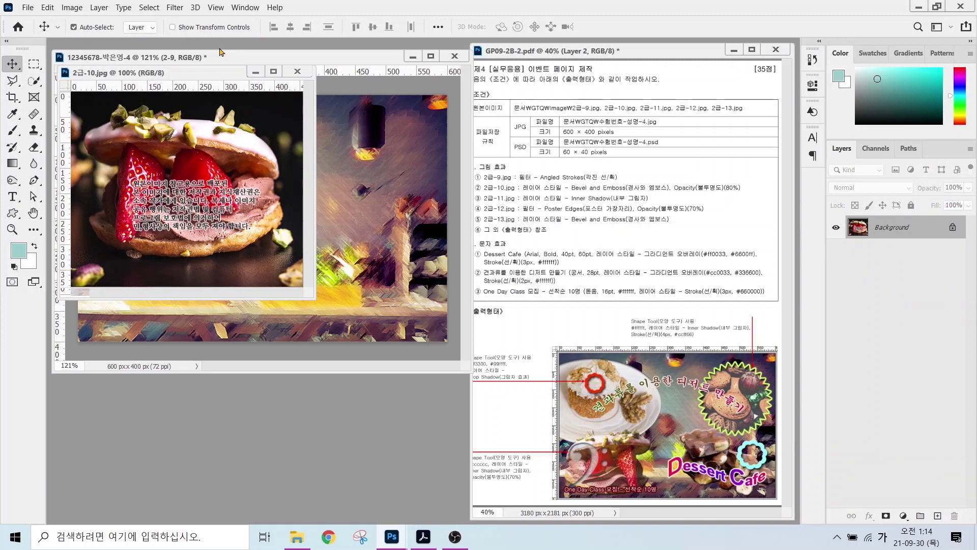
{"action": "left_click_drag", "start_coordinate": [73, 73], "coordinate": [178, 191]}
{"action": "key", "text": "w"}
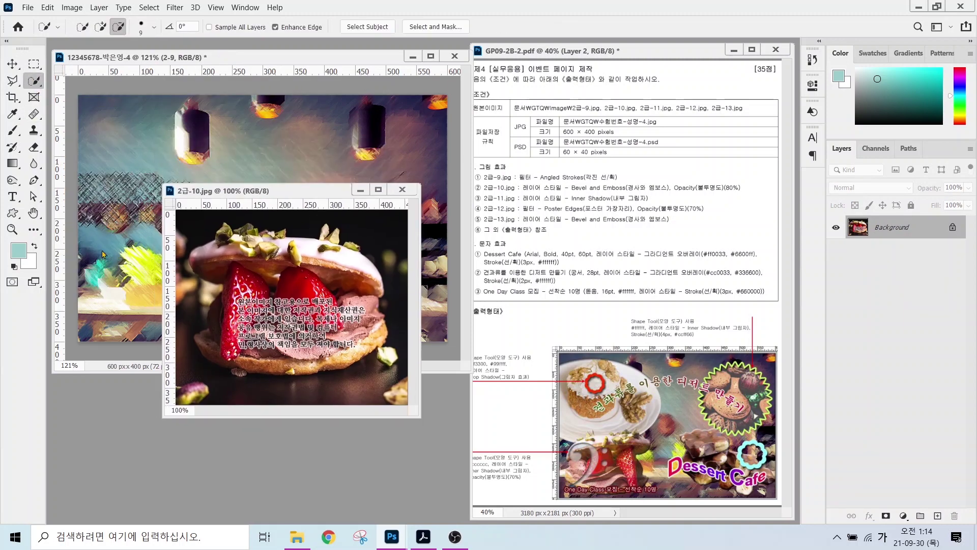
{"action": "right_click", "coordinate": [34, 82]}
{"action": "left_click", "coordinate": [77, 81]}
{"action": "mouse_move", "coordinate": [224, 216]}
{"action": "left_mouse_down"}
{"action": "mouse_move", "coordinate": [182, 278]}
{"action": "mouse_move", "coordinate": [190, 326]}
{"action": "mouse_move", "coordinate": [287, 386]}
{"action": "mouse_move", "coordinate": [381, 366]}
{"action": "mouse_move", "coordinate": [400, 314]}
{"action": "mouse_move", "coordinate": [382, 257]}
{"action": "mouse_move", "coordinate": [320, 211]}
{"action": "mouse_move", "coordinate": [224, 218]}
{"action": "left_mouse_up"}
{"action": "key", "text": "v"}
{"action": "left_click_drag", "start_coordinate": [290, 305], "coordinate": [134, 243]}
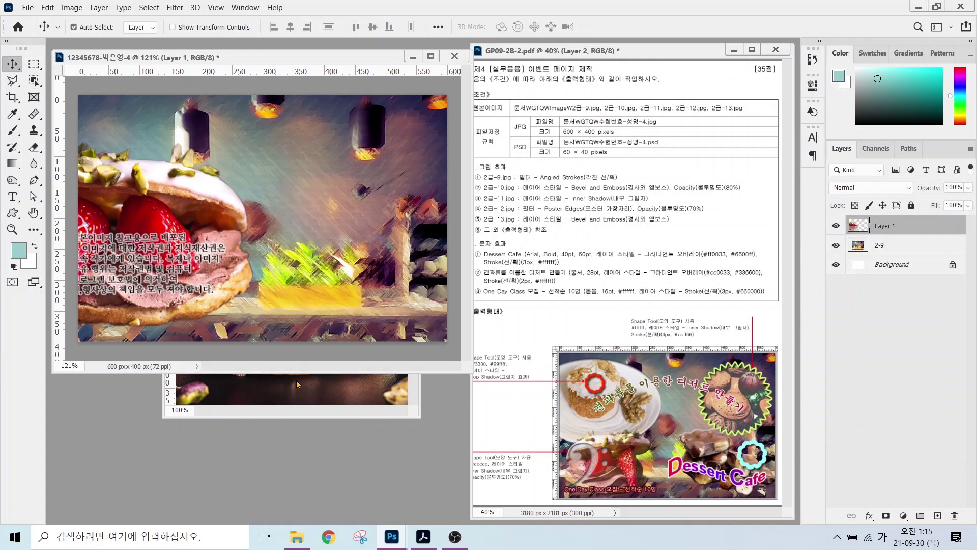
- Rename the pastry layer 2-10, add Bevel & Emboss and set its opacity to 80%
{"action": "double_click", "coordinate": [885, 225]}
{"action": "type", "text": "2-10"}
{"action": "key", "text": "Return"}
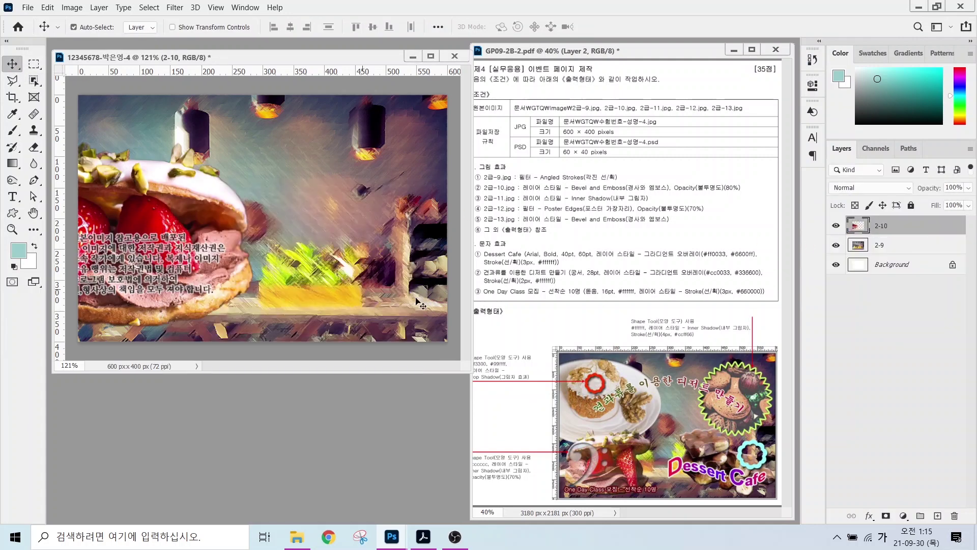
{"action": "left_click", "coordinate": [870, 516]}
{"action": "left_click", "coordinate": [893, 409]}
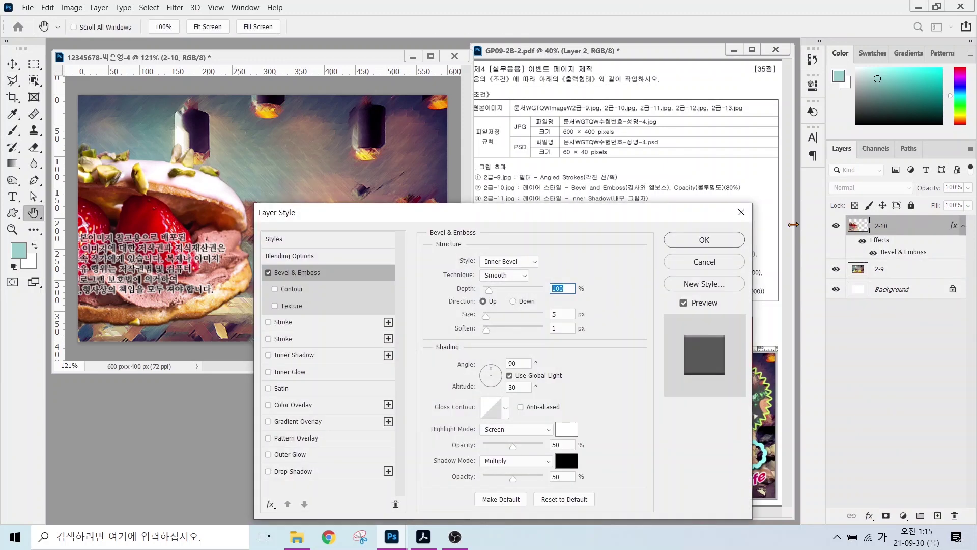
{"action": "left_click", "coordinate": [703, 240]}
{"action": "left_click", "coordinate": [952, 187]}
{"action": "type", "text": "80"}
{"action": "key", "text": "Return"}
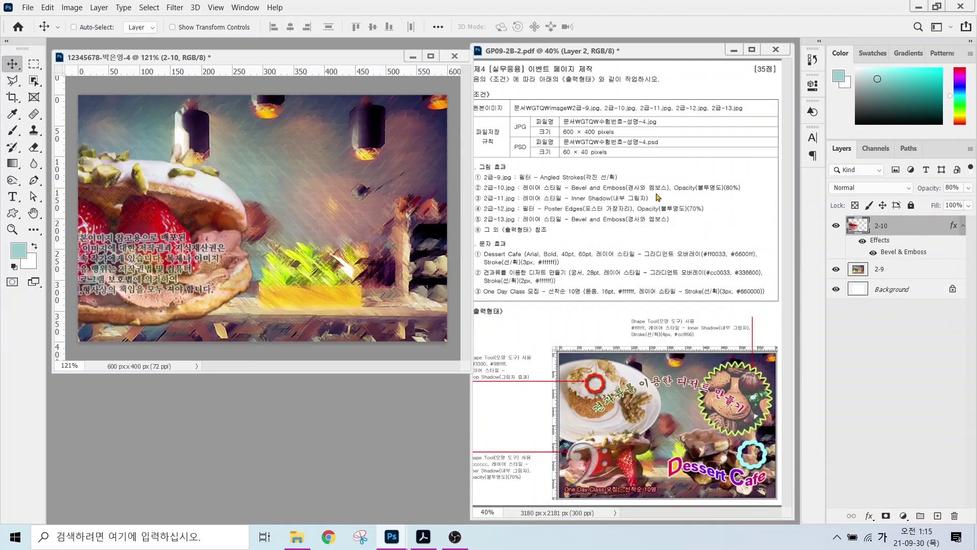
- Shrink layer 2-10 to about 65%, flip it horizontally and move it lower left
{"action": "key", "text": "ctrl+t"}
{"action": "left_click_drag", "start_coordinate": [77, 142], "coordinate": [119, 200]}
{"action": "right_click", "coordinate": [221, 248]}
{"action": "left_click", "coordinate": [262, 464]}
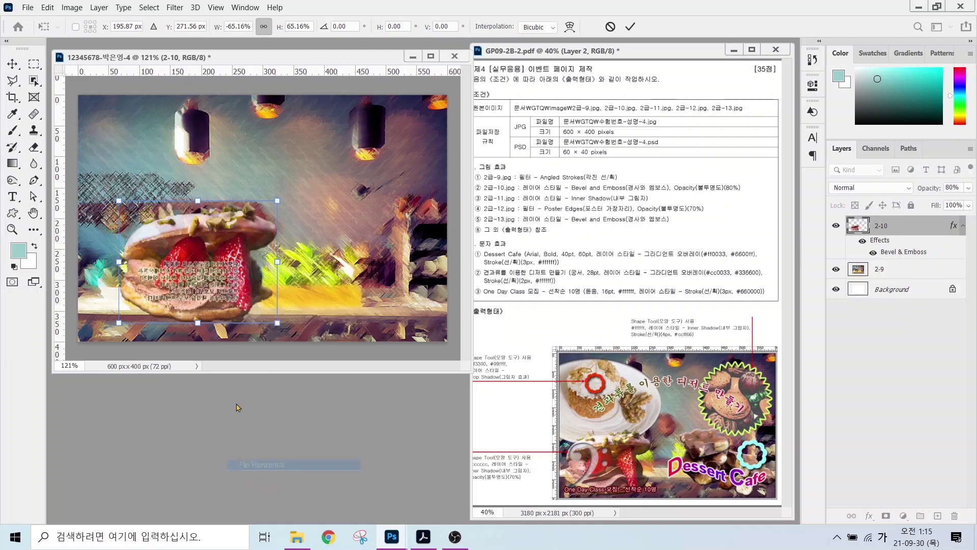
{"action": "left_click_drag", "start_coordinate": [243, 219], "coordinate": [214, 229]}
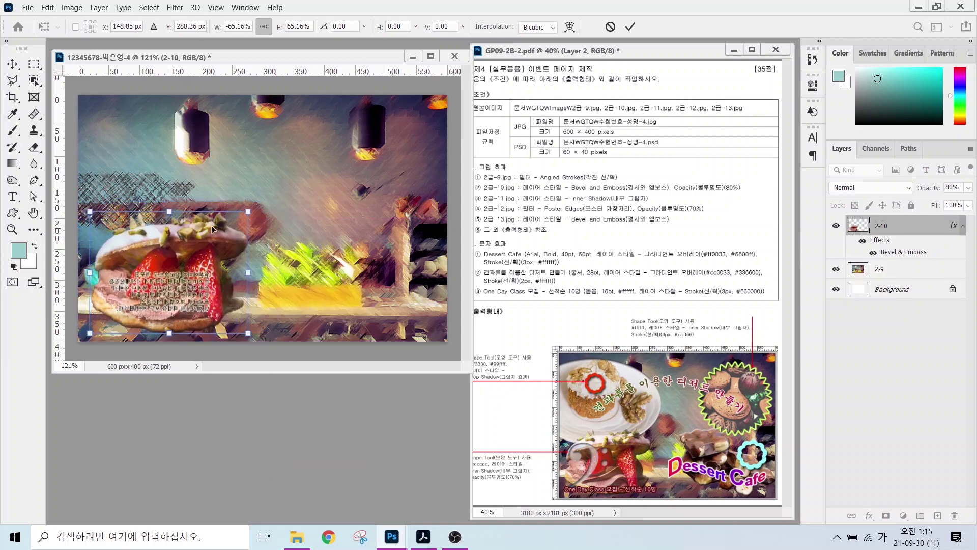
{"action": "key", "text": "Return"}
- Open 2급-11.jpg, select the walnut cake plate and copy it into the event page
{"action": "key", "text": "ctrl+o"}
{"action": "left_click", "coordinate": [178, 234]}
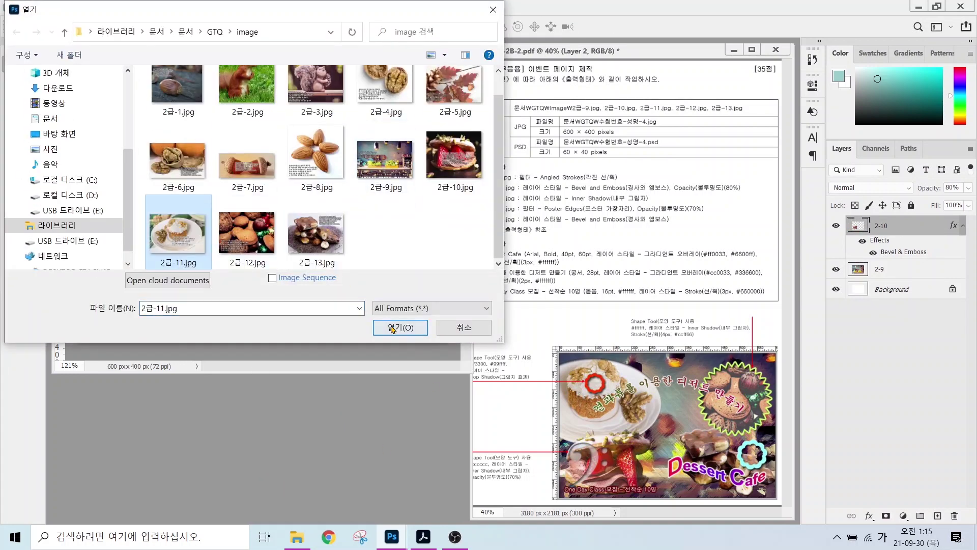
{"action": "left_click", "coordinate": [392, 327]}
{"action": "left_click", "coordinate": [34, 80]}
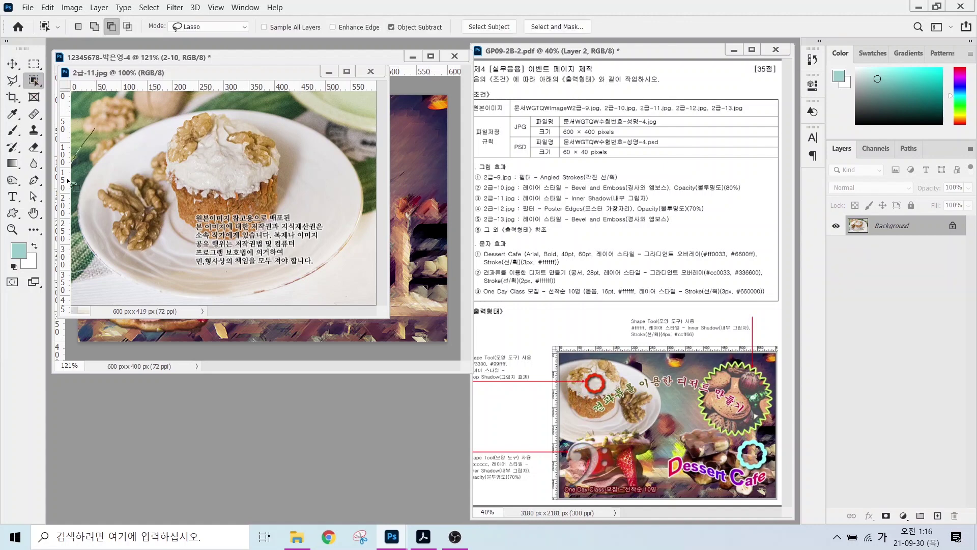
{"action": "mouse_move", "coordinate": [74, 185]}
{"action": "left_mouse_down"}
{"action": "mouse_move", "coordinate": [176, 308]}
{"action": "mouse_move", "coordinate": [259, 308]}
{"action": "mouse_move", "coordinate": [331, 275]}
{"action": "mouse_move", "coordinate": [364, 233]}
{"action": "mouse_move", "coordinate": [372, 171]}
{"action": "mouse_move", "coordinate": [314, 121]}
{"action": "mouse_move", "coordinate": [213, 97]}
{"action": "mouse_move", "coordinate": [92, 130]}
{"action": "left_mouse_up"}
{"action": "left_click_drag", "start_coordinate": [227, 73], "coordinate": [270, 185]}
{"action": "key", "text": "v"}
{"action": "mouse_move", "coordinate": [243, 262]}
{"action": "left_mouse_down"}
{"action": "mouse_move", "coordinate": [271, 145]}
{"action": "mouse_move", "coordinate": [275, 224]}
{"action": "left_mouse_up"}
- Shrink the plate and flip it horizontally at the upper left
{"action": "key", "text": "ctrl+t"}
{"action": "left_click_drag", "start_coordinate": [356, 163], "coordinate": [214, 202]}
{"action": "right_click", "coordinate": [218, 193]}
{"action": "left_click", "coordinate": [251, 392]}
{"action": "key", "text": "Return"}
- Rename the plate layer 2-11 and give it a Drop Shadow
{"action": "double_click", "coordinate": [884, 226]}
{"action": "type", "text": "2-11"}
{"action": "key", "text": "Return"}
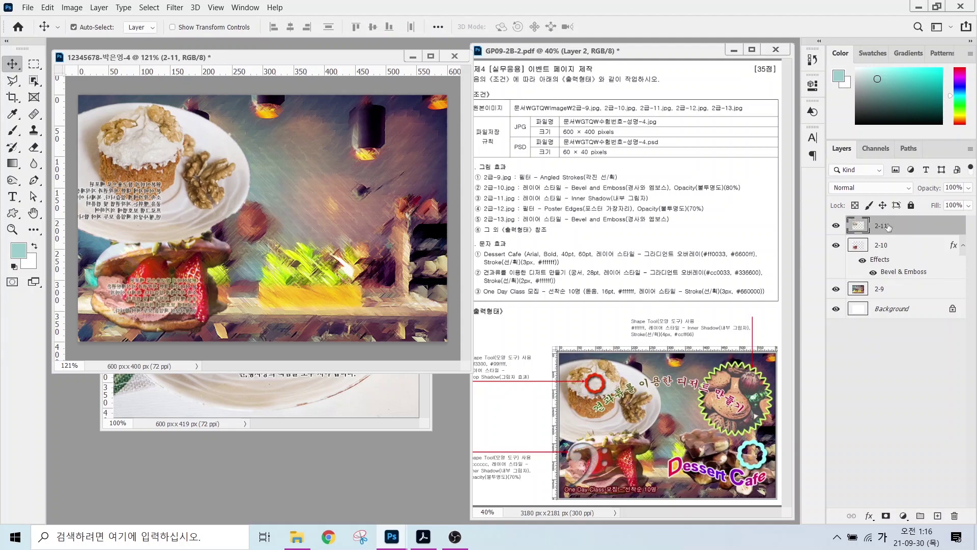
{"action": "left_click", "coordinate": [869, 515]}
{"action": "left_click", "coordinate": [885, 503]}
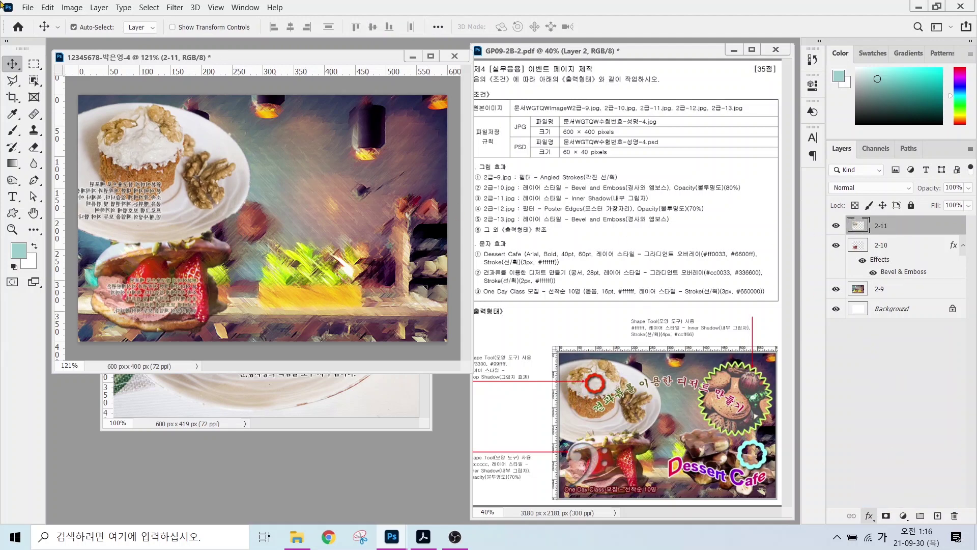
{"action": "key", "text": "Return"}
- Close the 2급-11.jpg source photo and select 2급-12.jpg in the Open dialog
{"action": "left_click", "coordinate": [249, 407]}
{"action": "key", "text": "ctrl+w"}
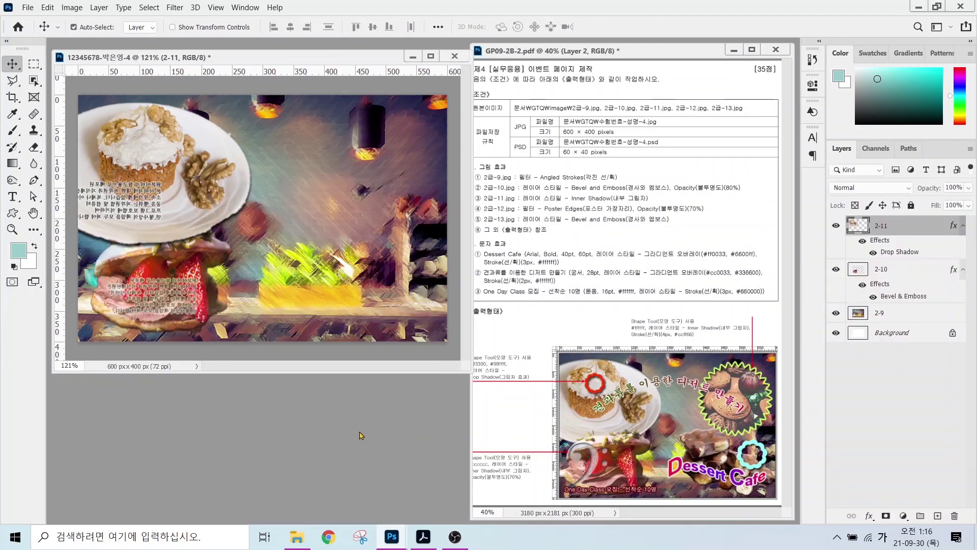
{"action": "key", "text": "ctrl+o"}
{"action": "left_click", "coordinate": [249, 255]}
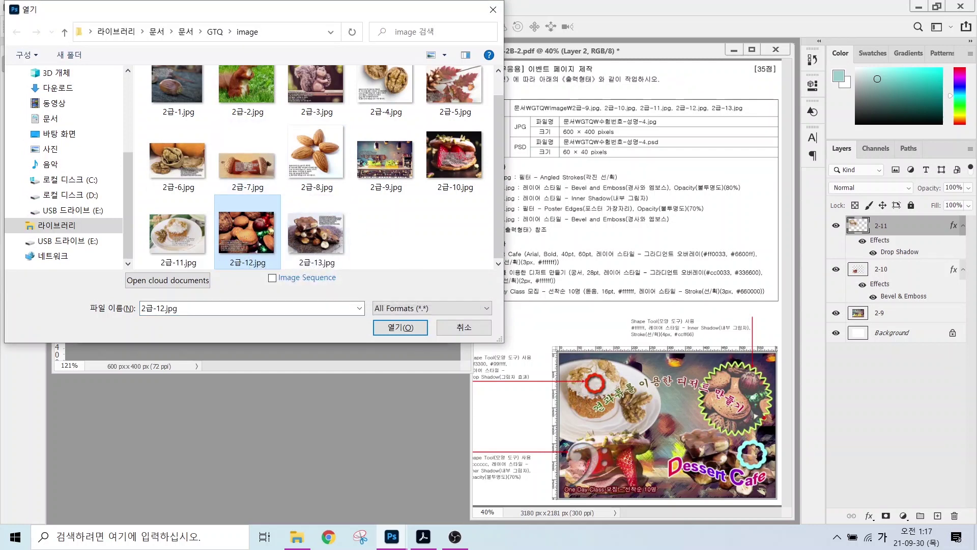
- Open 2급-12.jpg, copy the almond photo into the event page as layer 2-12, and close the source
{"action": "mouse_move", "coordinate": [735, 441]}
{"action": "left_mouse_down"}
{"action": "mouse_move", "coordinate": [708, 437]}
{"action": "mouse_move", "coordinate": [693, 384]}
{"action": "mouse_move", "coordinate": [735, 362]}
{"action": "mouse_move", "coordinate": [775, 405]}
{"action": "mouse_move", "coordinate": [728, 452]}
{"action": "left_mouse_up"}
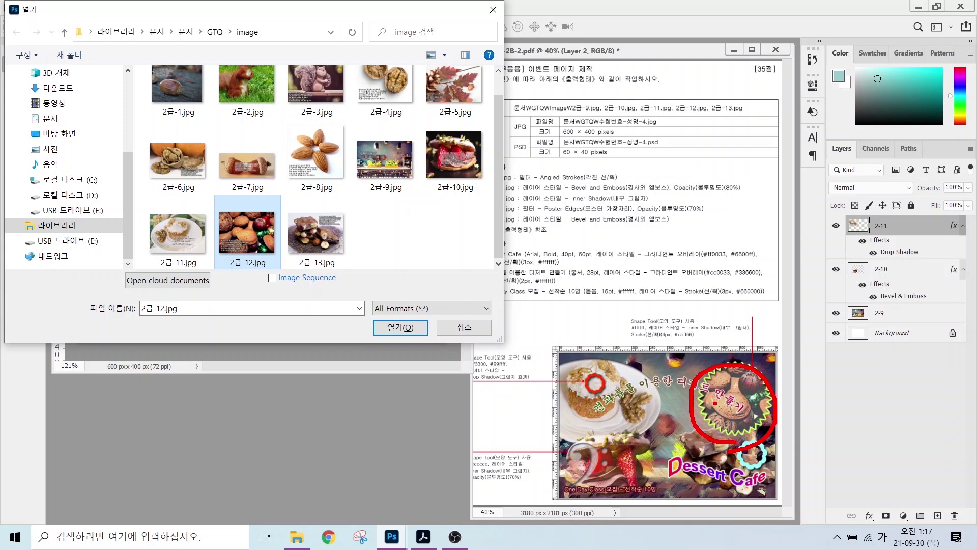
{"action": "key", "text": "Escape"}
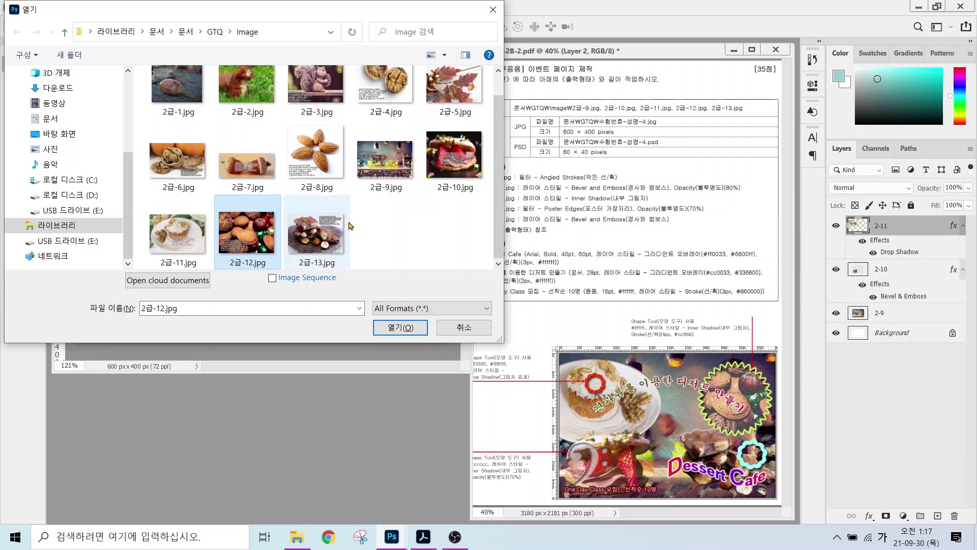
{"action": "left_click", "coordinate": [390, 326]}
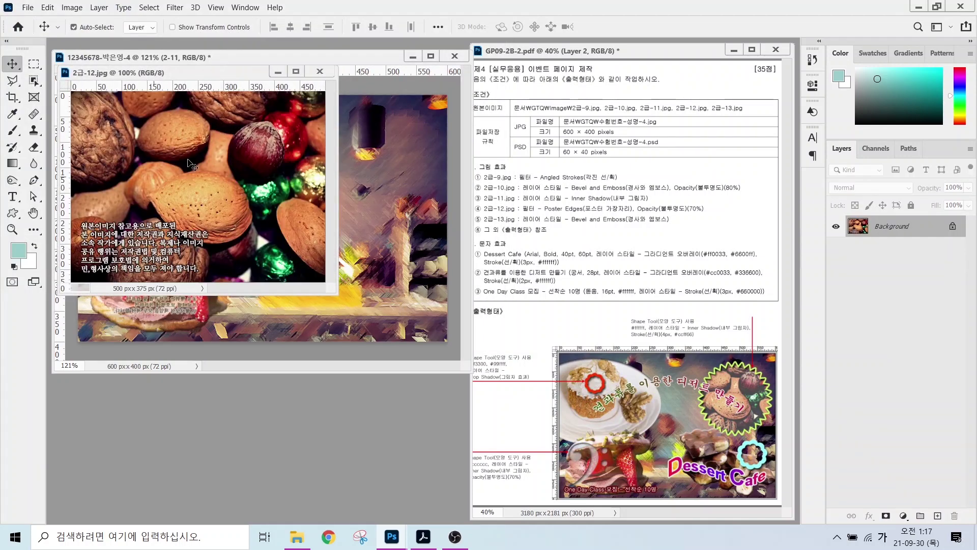
{"action": "left_click_drag", "start_coordinate": [222, 78], "coordinate": [286, 244]}
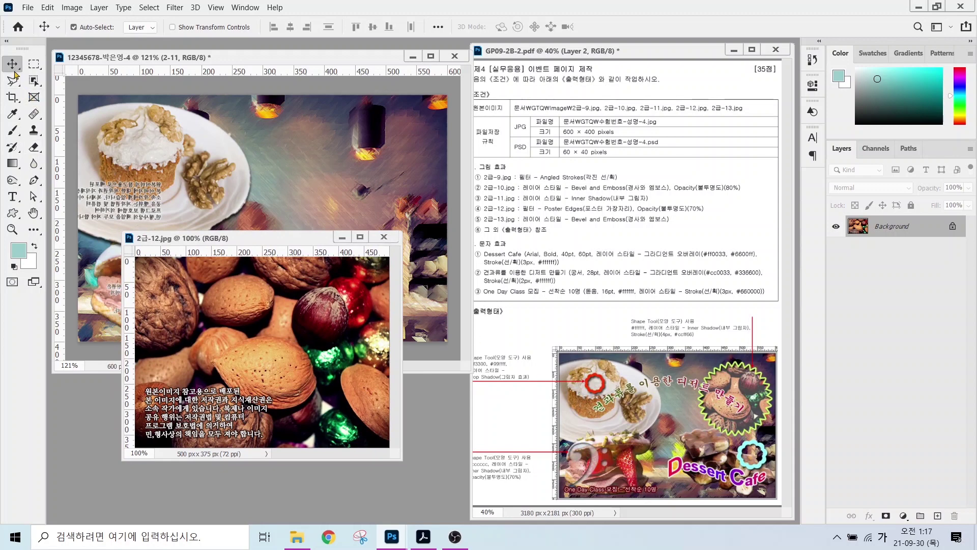
{"action": "left_click_drag", "start_coordinate": [239, 301], "coordinate": [254, 218]}
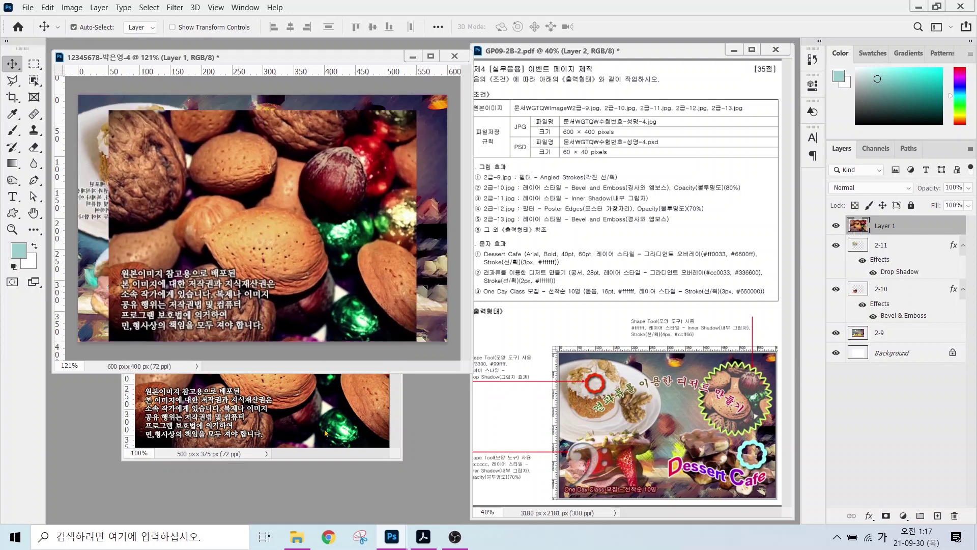
{"action": "left_click", "coordinate": [316, 437]}
{"action": "key", "text": "ctrl+w"}
{"action": "double_click", "coordinate": [885, 225]}
{"action": "type", "text": "2-12"}
{"action": "key", "text": "Return"}
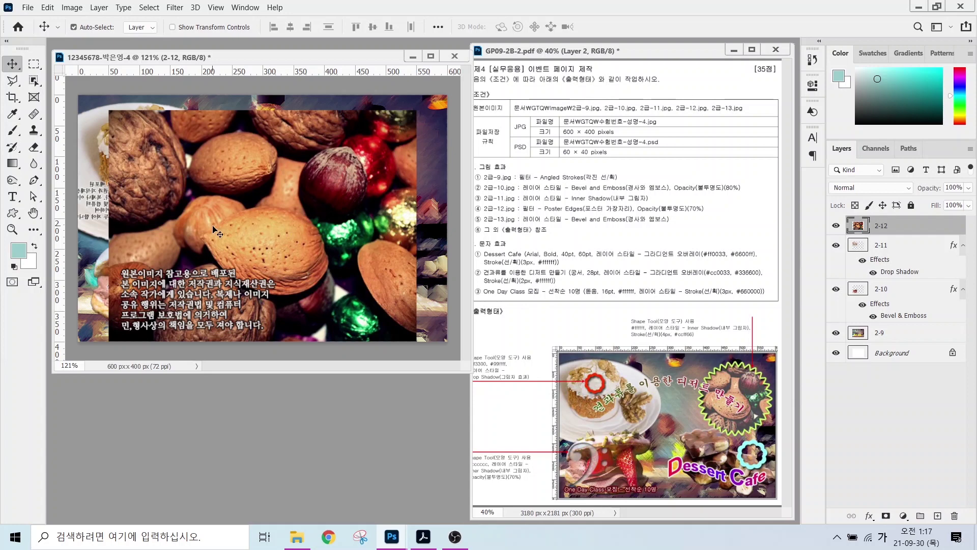
- Shrink layer 2-12 to about 62% and move it to the canvas's top-right corner
{"action": "key", "text": "ctrl+t"}
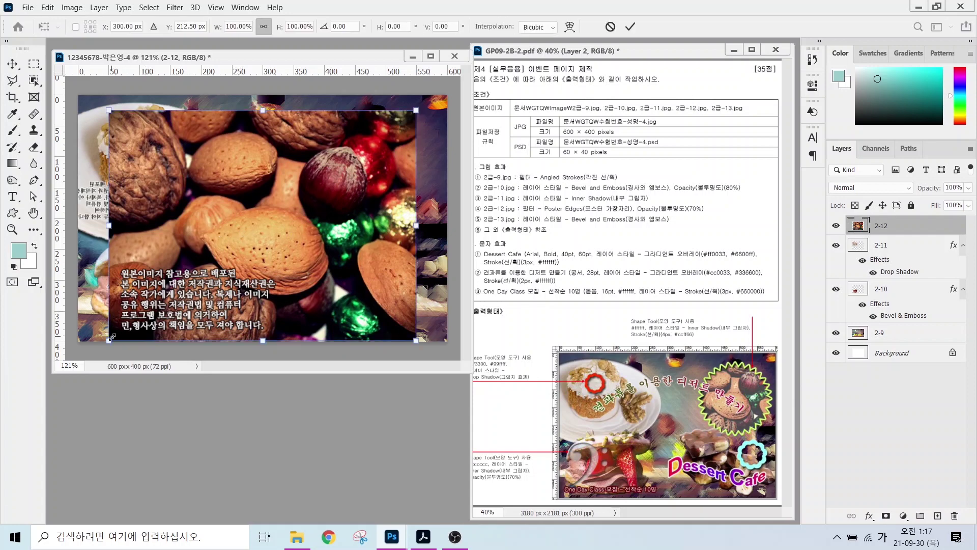
{"action": "left_click_drag", "start_coordinate": [111, 337], "coordinate": [225, 253]}
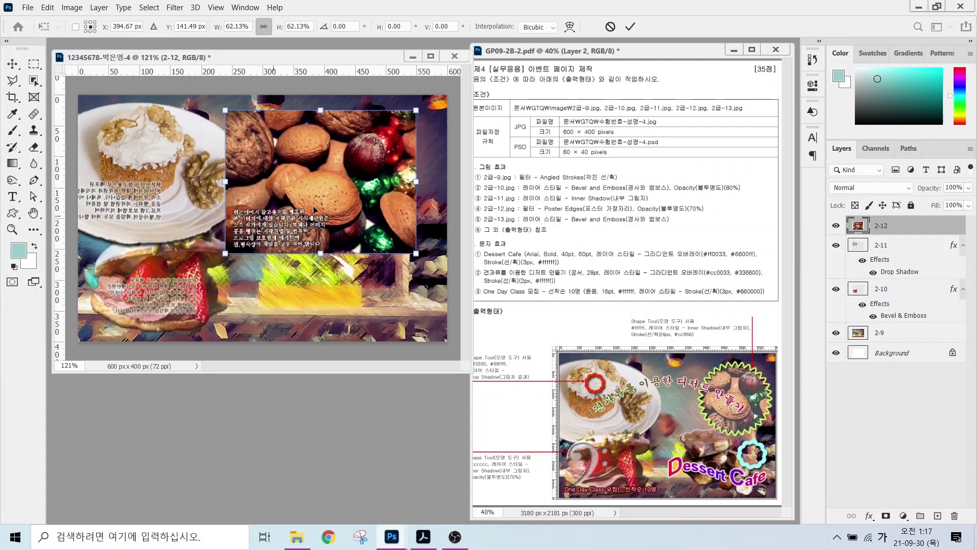
{"action": "left_click_drag", "start_coordinate": [334, 199], "coordinate": [371, 175]}
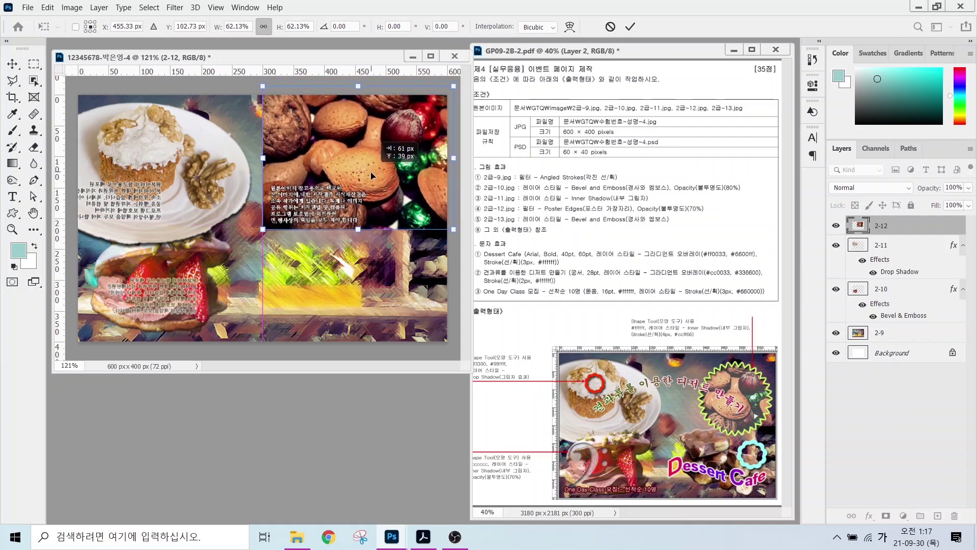
{"action": "key", "text": "Return"}
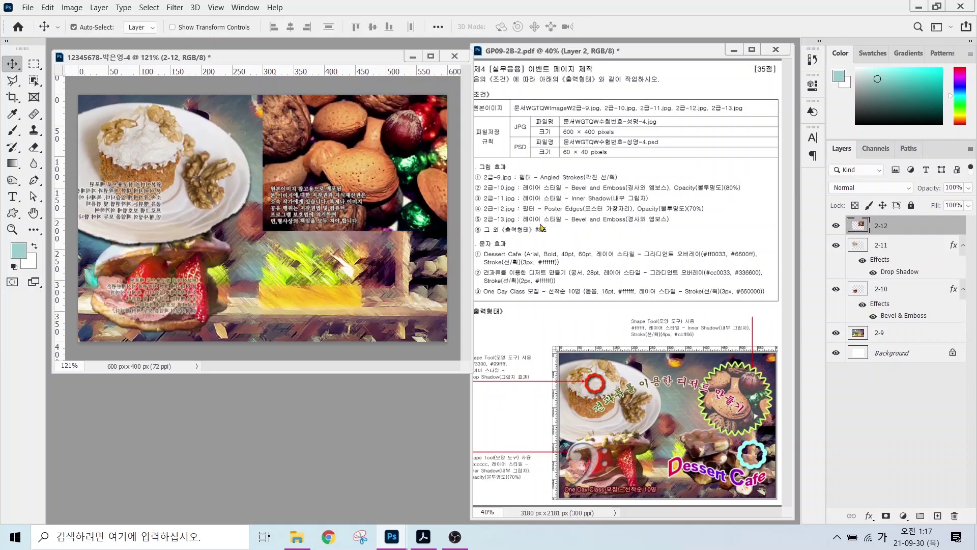
{"action": "left_click_drag", "start_coordinate": [546, 206], "coordinate": [519, 171]}
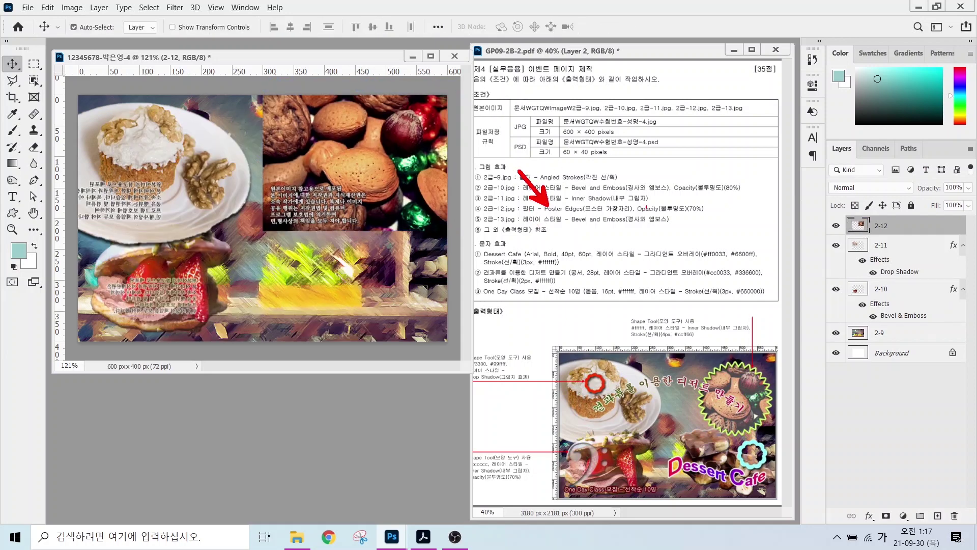
{"action": "left_click_drag", "start_coordinate": [674, 207], "coordinate": [703, 170]}
{"action": "key", "text": "Escape"}
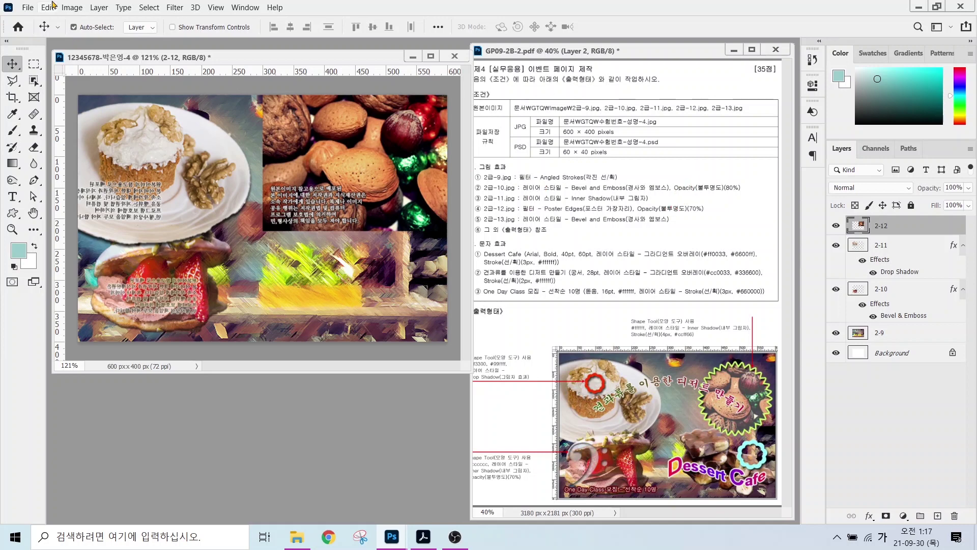
- Apply the Artistic > Poster Edges filter from the Filter Gallery to the almond layer
{"action": "left_click", "coordinate": [174, 8]}
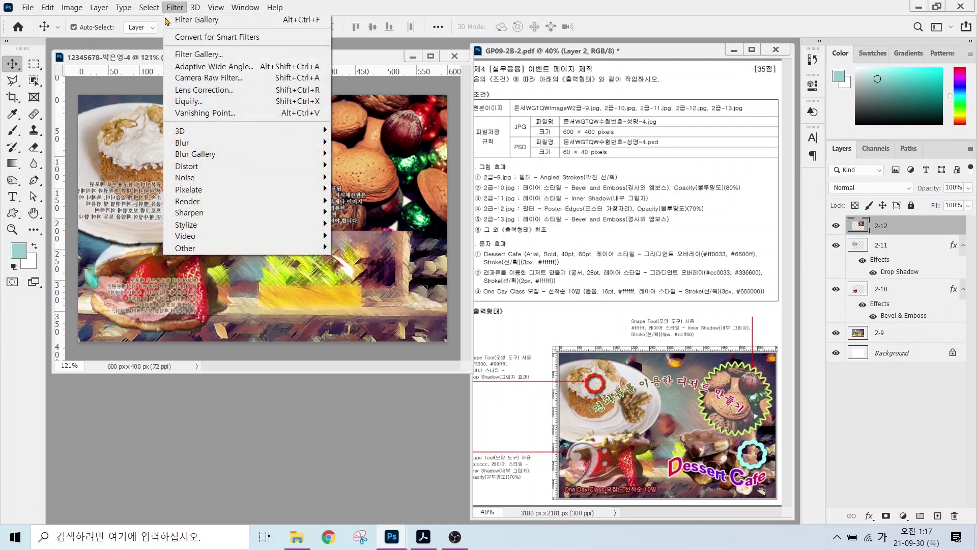
{"action": "left_click", "coordinate": [186, 54]}
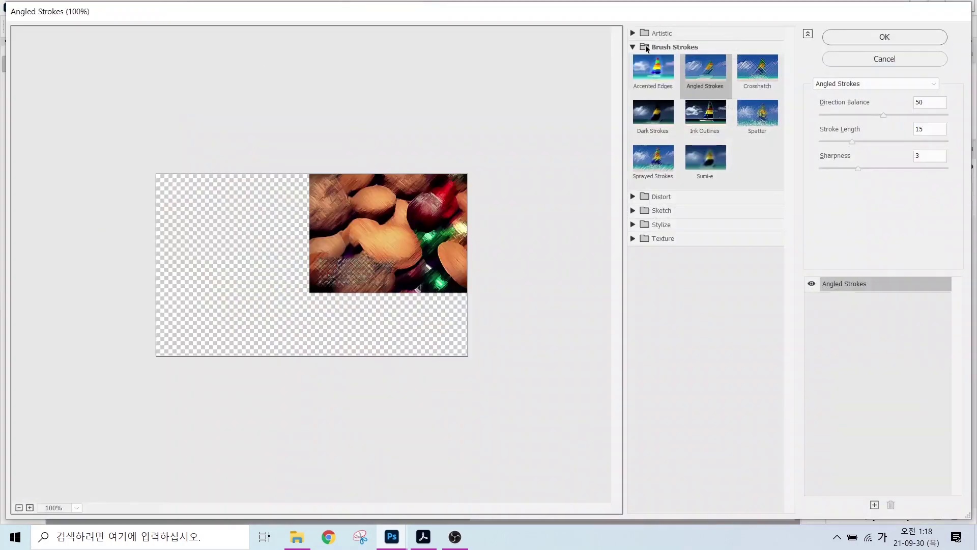
{"action": "left_click", "coordinate": [661, 33]}
{"action": "left_click", "coordinate": [653, 188]}
{"action": "left_click", "coordinate": [884, 37]}
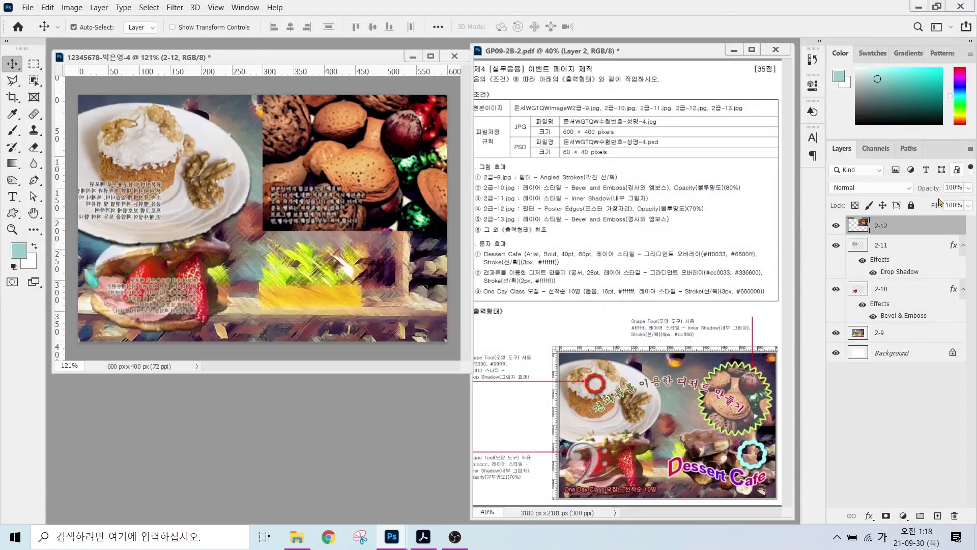
- Set the almond layer 2-12's opacity to 70%
{"action": "left_click", "coordinate": [952, 187]}
{"action": "type", "text": "70"}
{"action": "key", "text": "Return"}
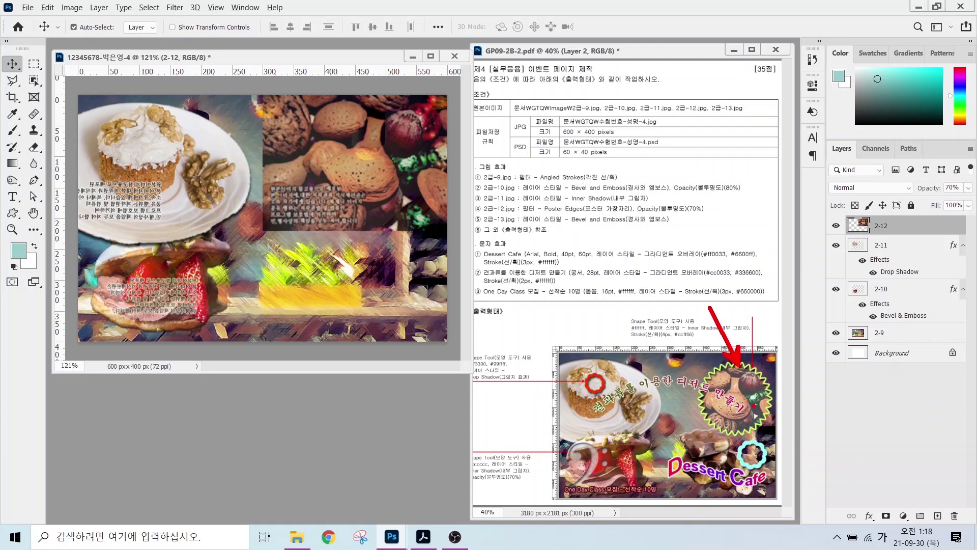
{"action": "left_click", "coordinate": [11, 213]}
- Draw a seal shape from the Banners and Awards set at the canvas's upper right
{"action": "left_click", "coordinate": [501, 28]}
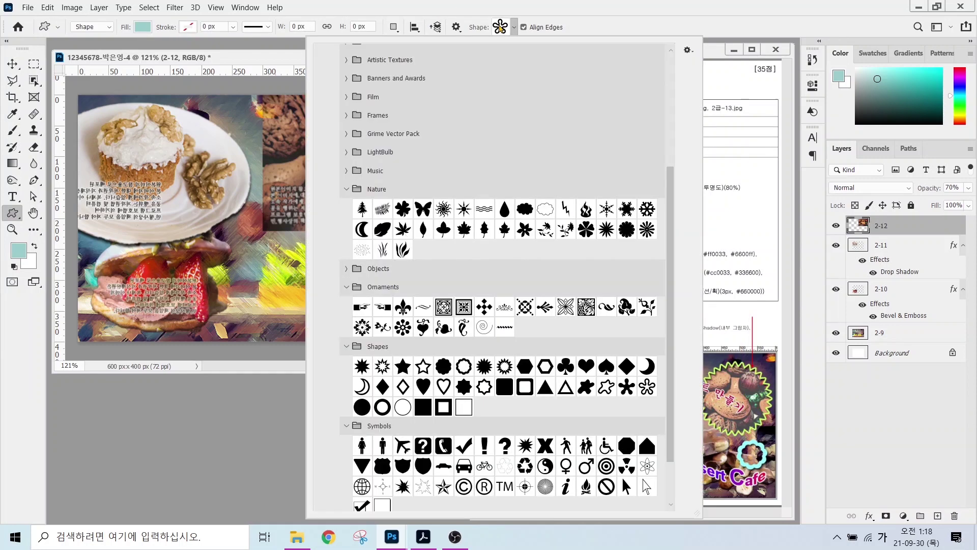
{"action": "left_click", "coordinate": [347, 268]}
{"action": "scroll", "coordinate": [503, 305], "scroll_direction": "up", "scroll_amount": 3}
{"action": "left_click", "coordinate": [346, 150]}
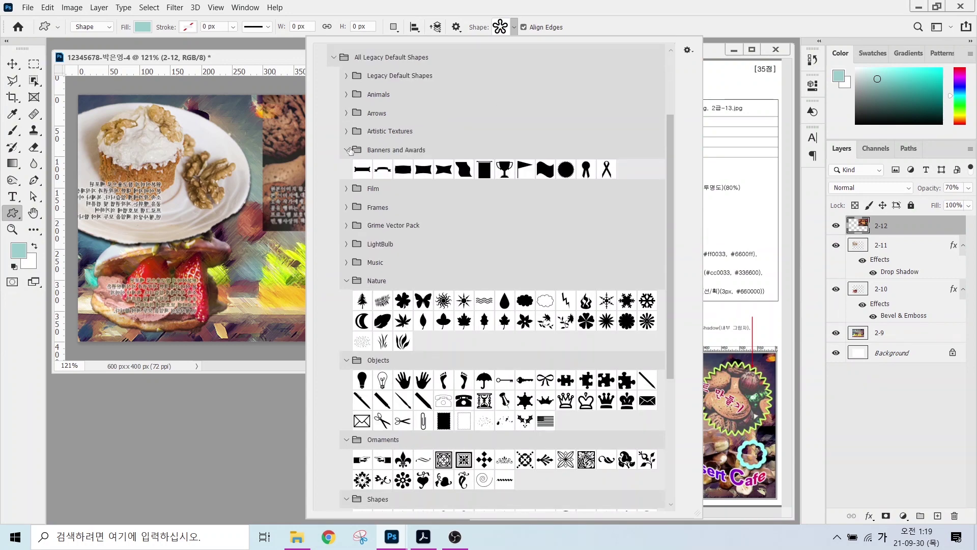
{"action": "left_click", "coordinate": [565, 169]}
{"action": "left_click", "coordinate": [305, 105]}
{"action": "left_click_drag", "start_coordinate": [305, 105], "coordinate": [431, 232]}
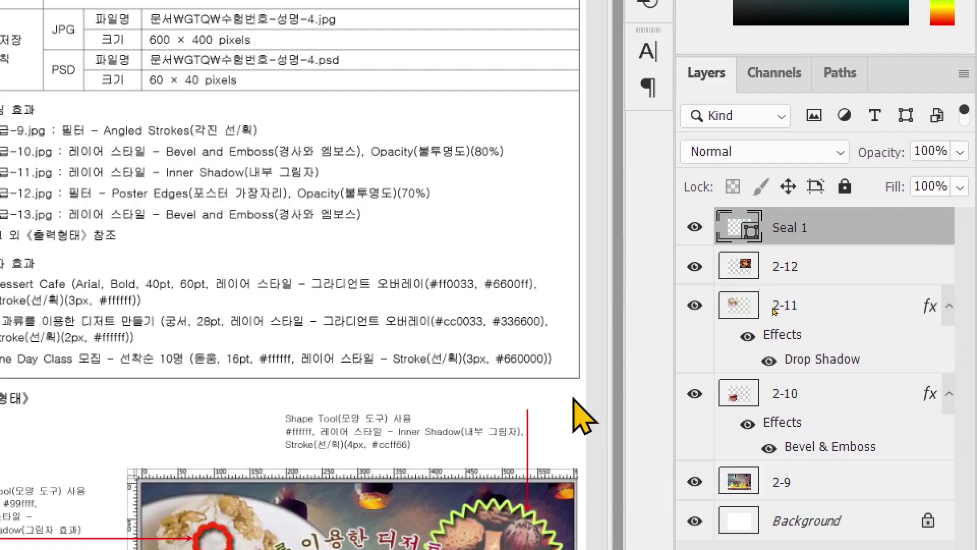
- Move Seal 1 below layer 2-12 and make 2-12 a clipping mask of it
{"action": "left_click_drag", "start_coordinate": [830, 230], "coordinate": [831, 285]}
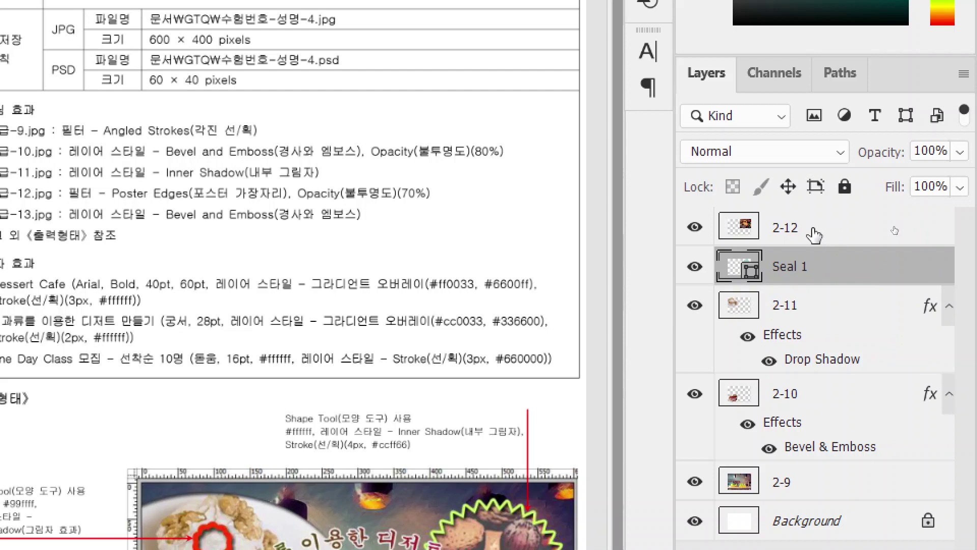
{"action": "left_click", "coordinate": [812, 235]}
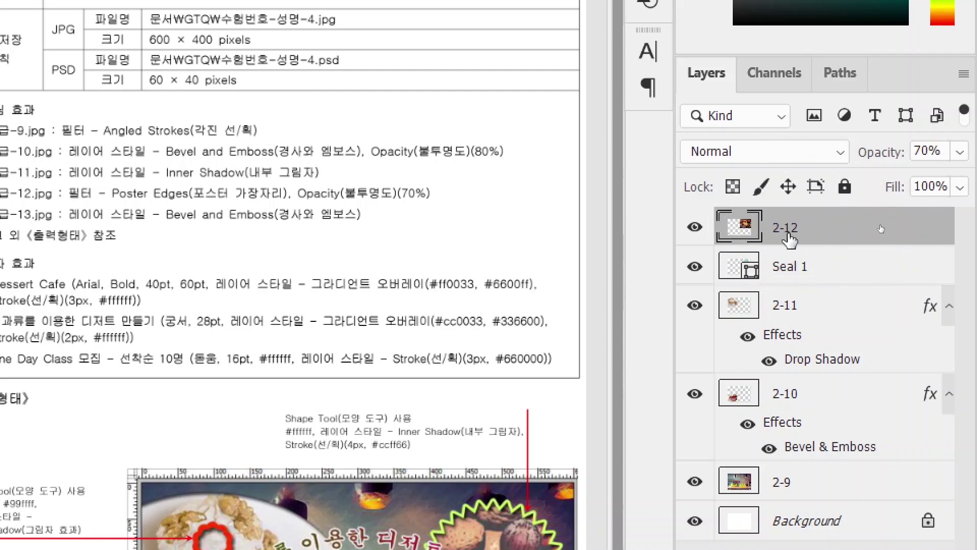
{"action": "right_click", "coordinate": [830, 226]}
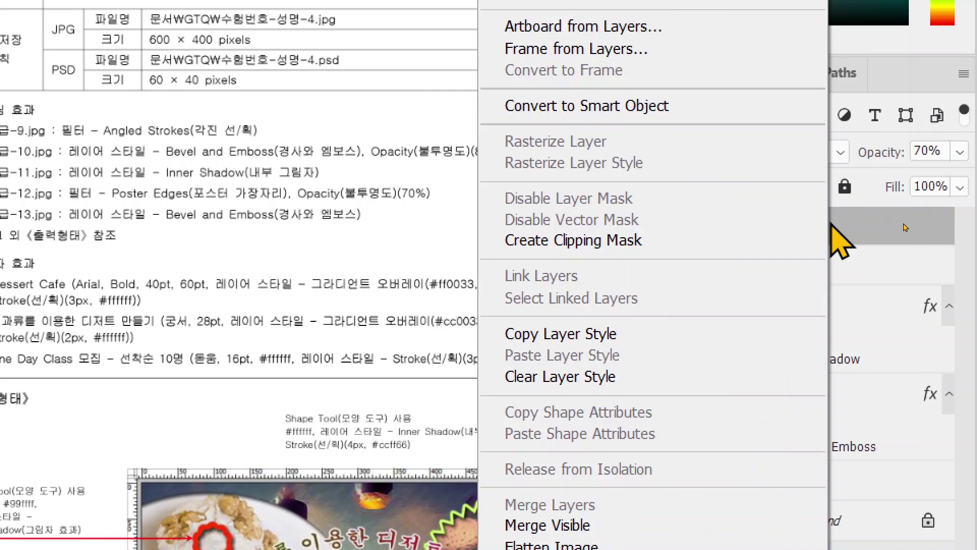
{"action": "left_click", "coordinate": [787, 235]}
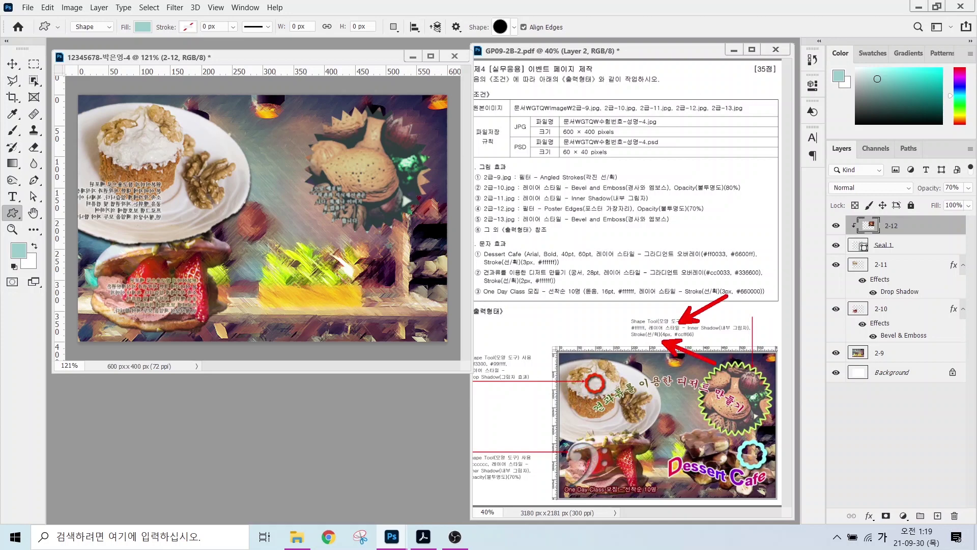
- Add a second Stroke in #ccff66 yellow-green to the Seal 1 layer
{"action": "left_click", "coordinate": [877, 245]}
{"action": "left_click", "coordinate": [869, 515]}
{"action": "left_click", "coordinate": [899, 434]}
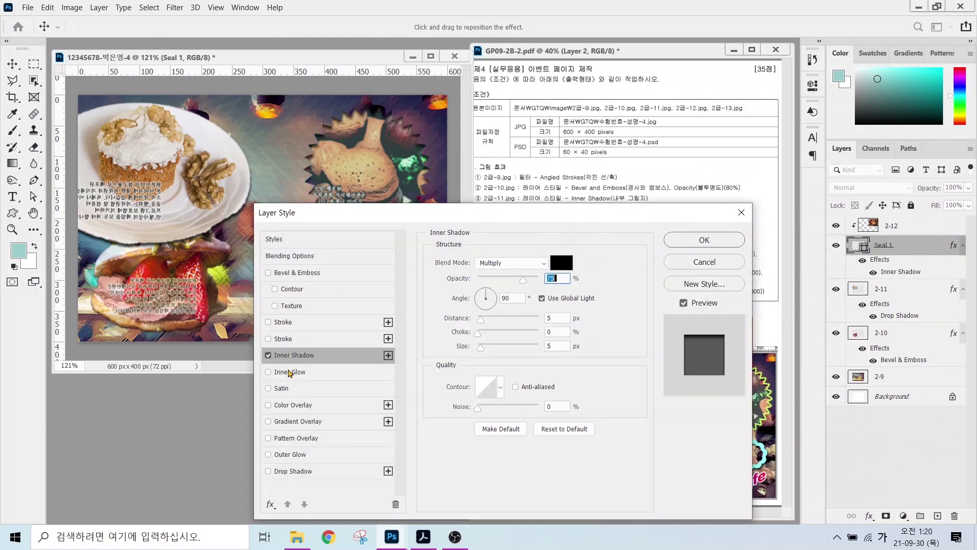
{"action": "left_click", "coordinate": [283, 338]}
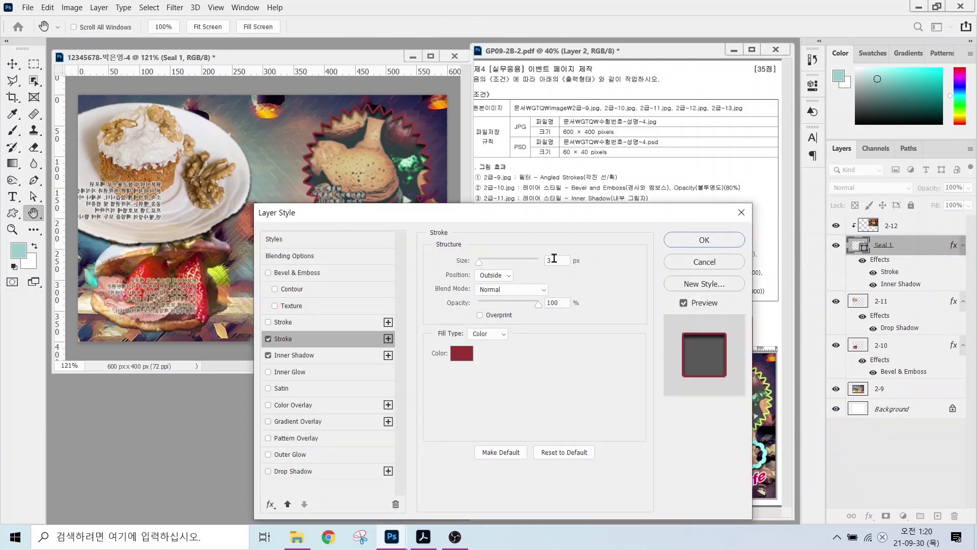
{"action": "left_click", "coordinate": [461, 353]}
{"action": "type", "text": "ccff66"}
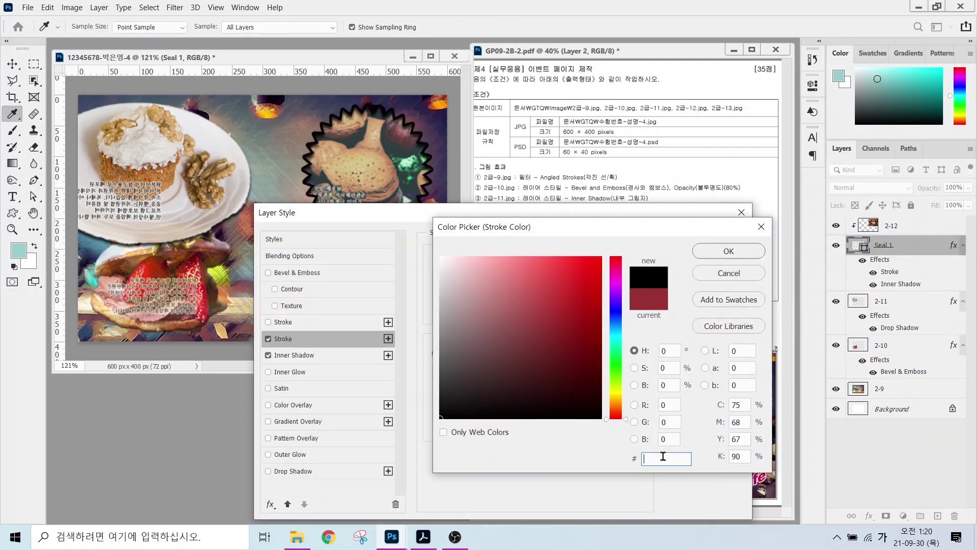
{"action": "key", "text": "Return"}
{"action": "key", "text": "Return"}
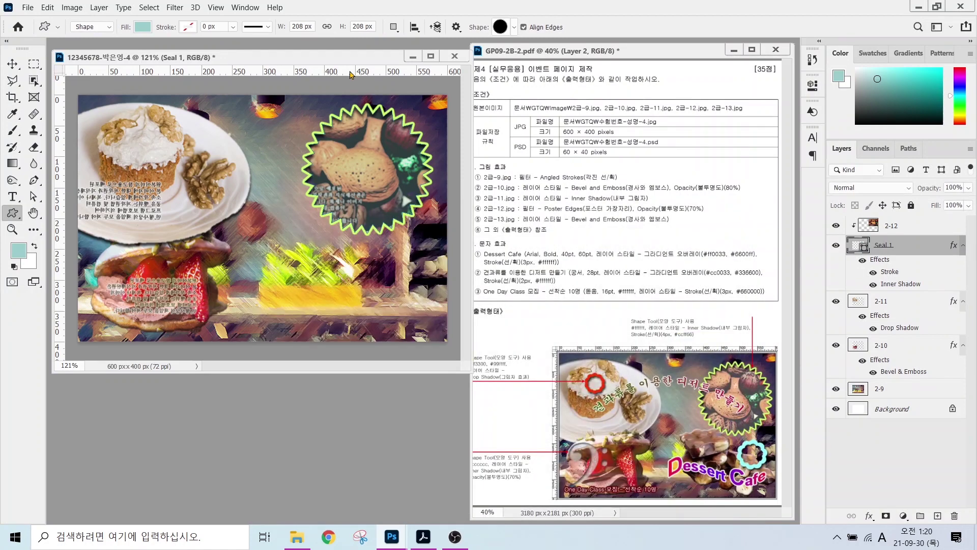
- Nudge the seal slightly right, then bring up the Open dialog
{"action": "key", "text": "v"}
{"action": "left_click_drag", "start_coordinate": [395, 132], "coordinate": [400, 132]}
{"action": "key", "text": "u"}
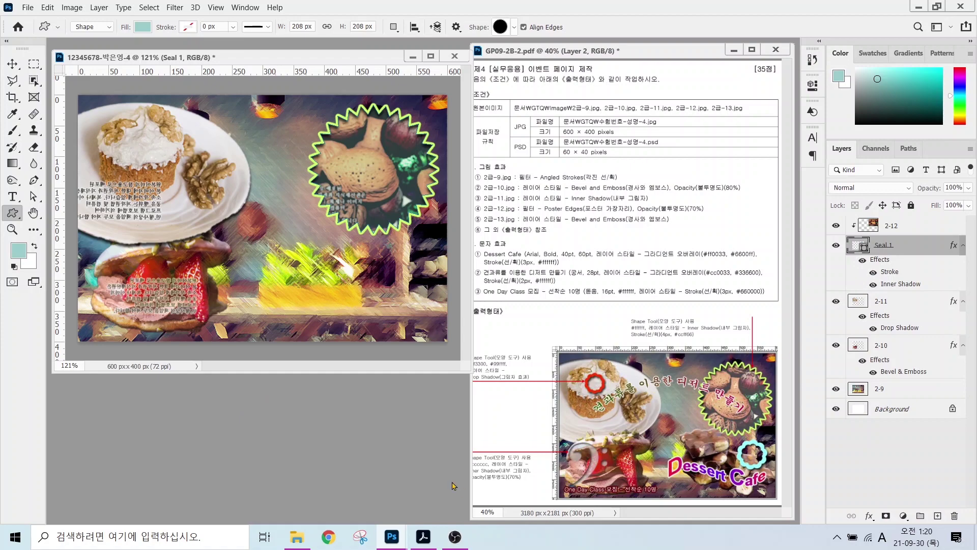
{"action": "key", "text": "ctrl+o"}
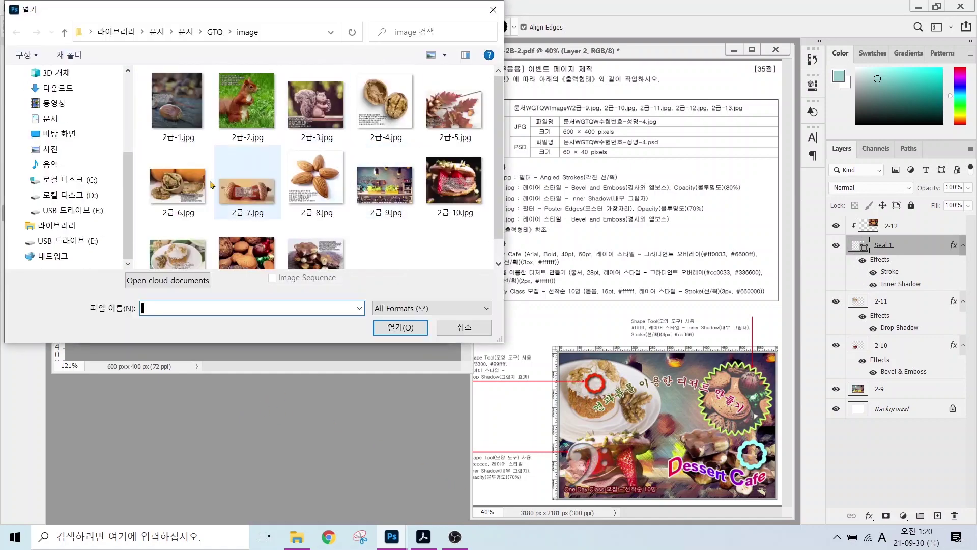
- Open 2급-13.jpg and select the chocolate pieces with Object Selection
{"action": "left_click", "coordinate": [323, 265]}
{"action": "left_click", "coordinate": [409, 326]}
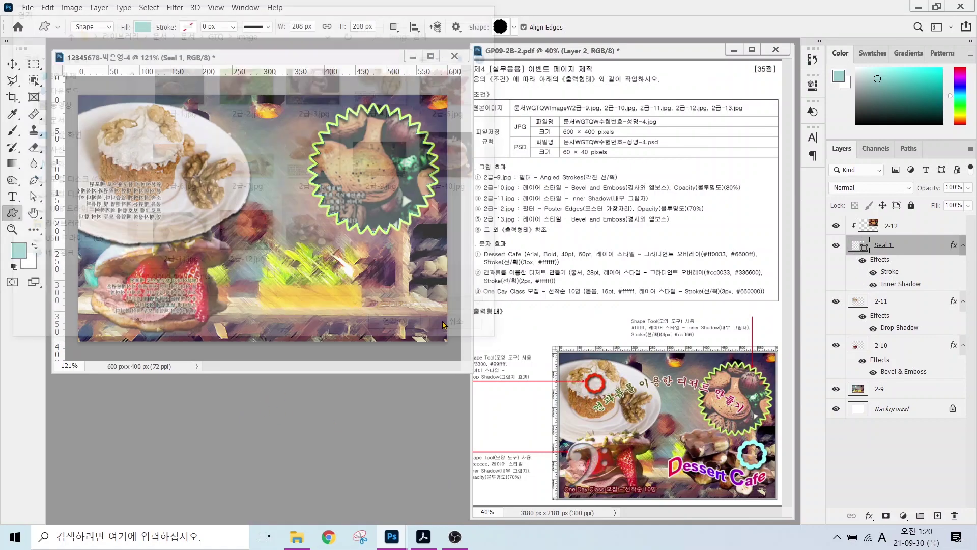
{"action": "left_click_drag", "start_coordinate": [153, 73], "coordinate": [248, 248]}
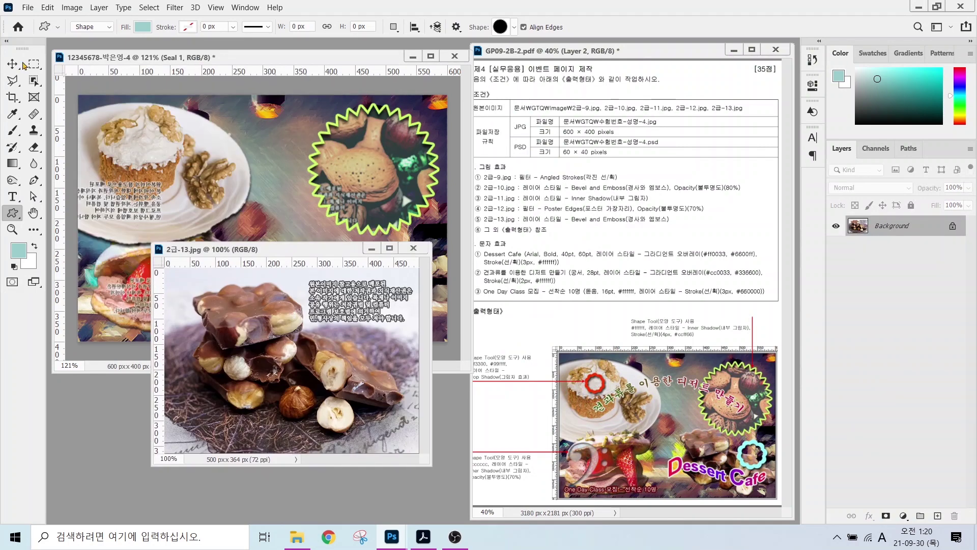
{"action": "key", "text": "w"}
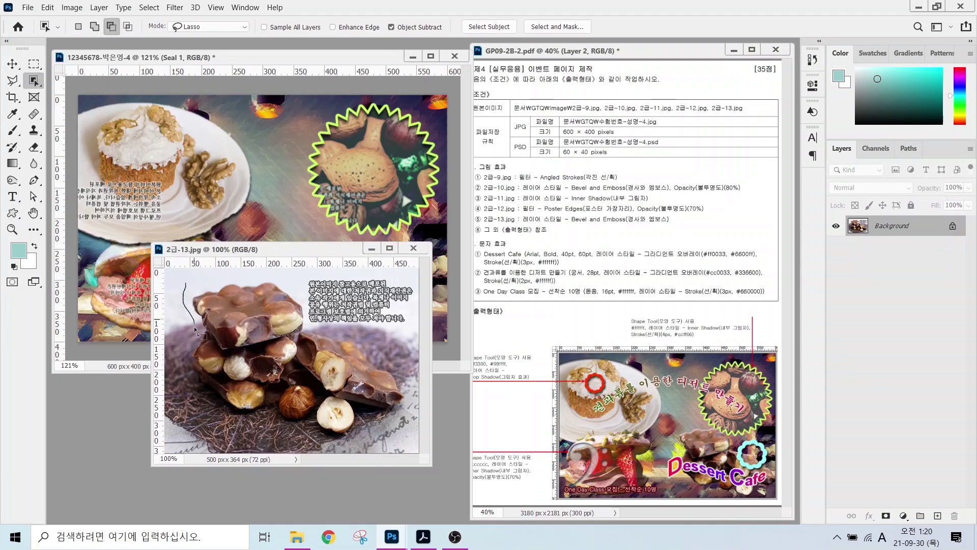
{"action": "mouse_move", "coordinate": [196, 329]}
{"action": "left_mouse_down"}
{"action": "mouse_move", "coordinate": [198, 378]}
{"action": "mouse_move", "coordinate": [223, 421]}
{"action": "mouse_move", "coordinate": [286, 435]}
{"action": "mouse_move", "coordinate": [404, 420]}
{"action": "mouse_move", "coordinate": [385, 356]}
{"action": "mouse_move", "coordinate": [305, 324]}
{"action": "mouse_move", "coordinate": [287, 279]}
{"action": "mouse_move", "coordinate": [187, 297]}
{"action": "left_mouse_up"}
- Copy the chocolate into the event page as Layer 1 above layer 2-12 and release its clipping mask
{"action": "key", "text": "v"}
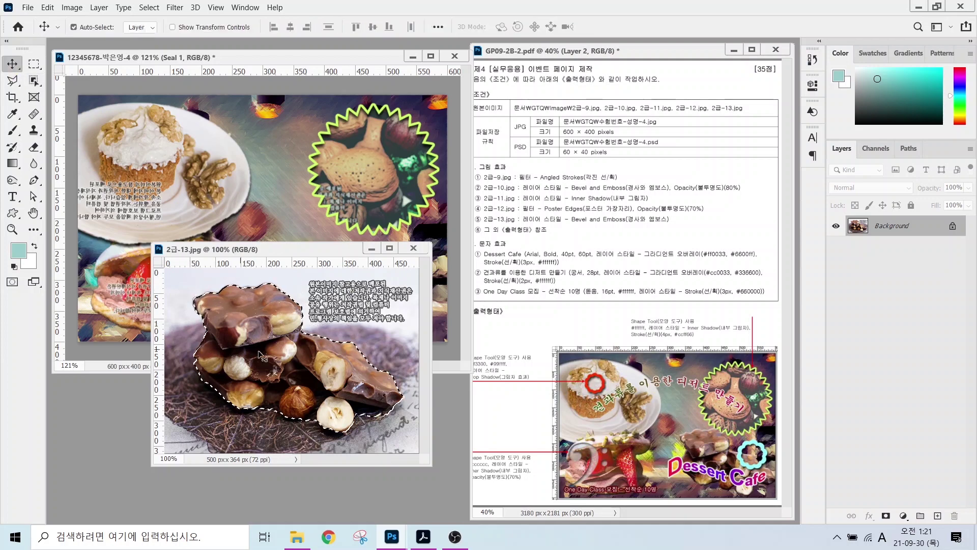
{"action": "left_click_drag", "start_coordinate": [261, 354], "coordinate": [391, 208]}
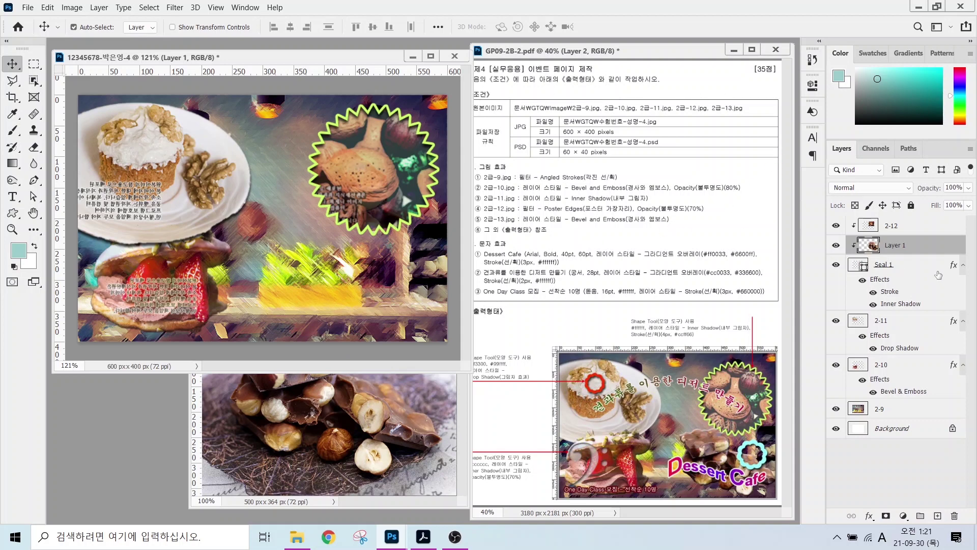
{"action": "left_click", "coordinate": [905, 247]}
{"action": "left_click", "coordinate": [898, 247]}
{"action": "left_click_drag", "start_coordinate": [899, 246], "coordinate": [897, 226]}
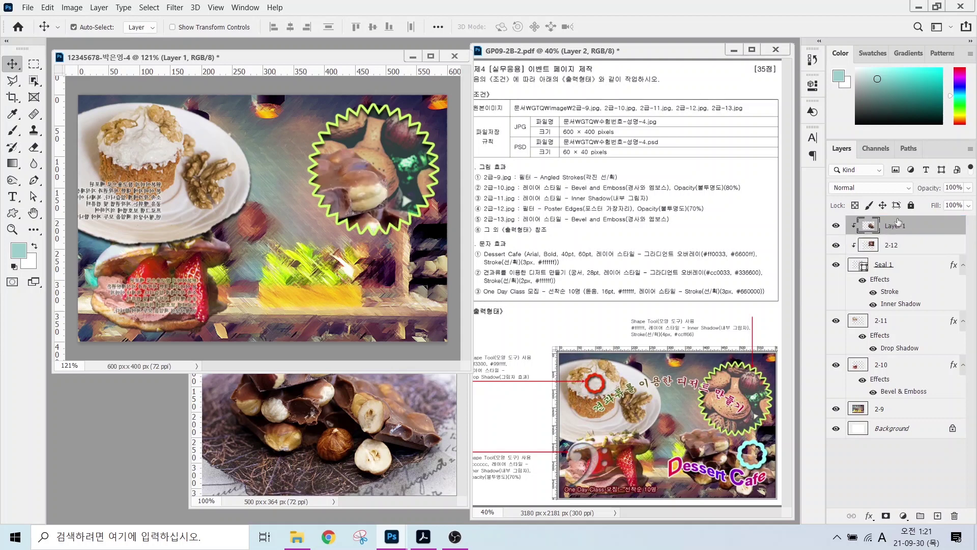
{"action": "right_click", "coordinate": [935, 227]}
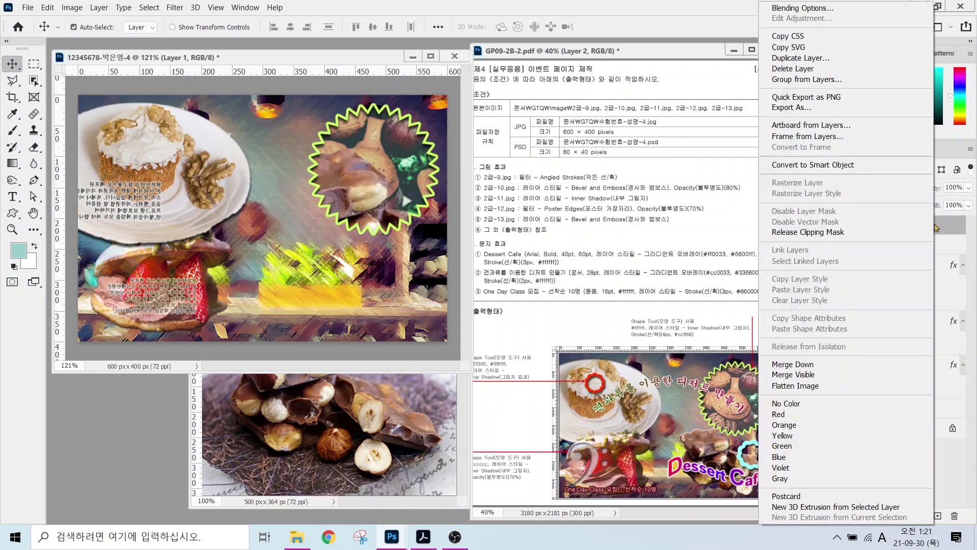
{"action": "left_click", "coordinate": [806, 232]}
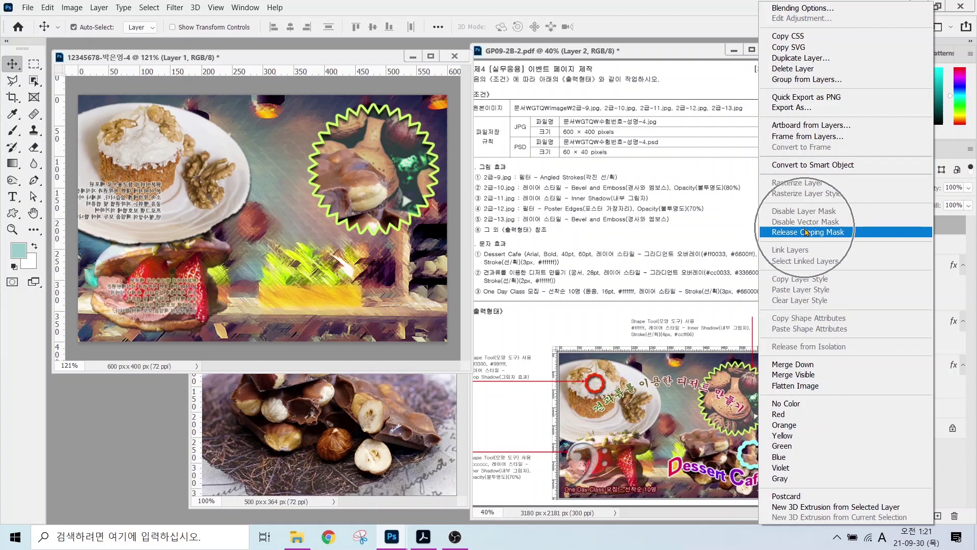
{"action": "left_click", "coordinate": [806, 232]}
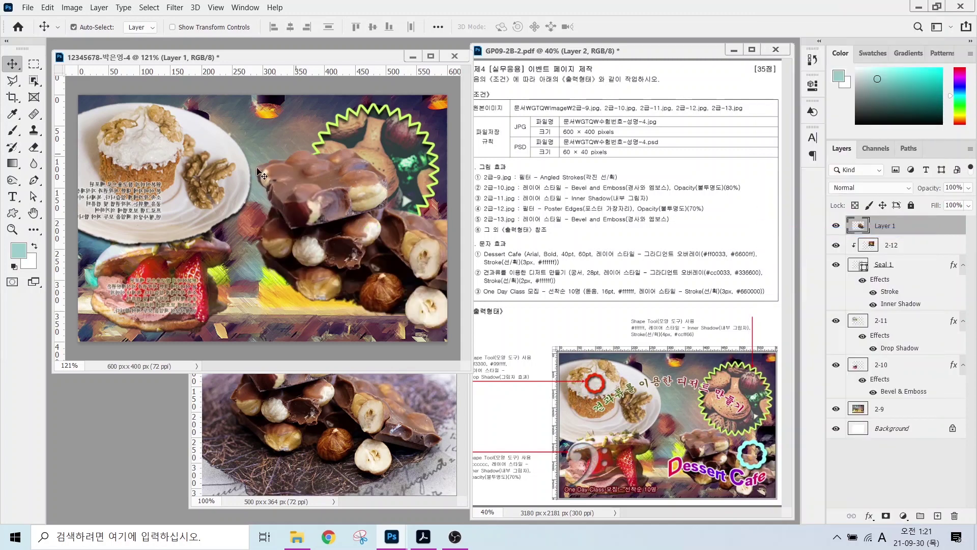
- Scale the chocolate to about 65% at the lower right and close 2급-13.jpg
{"action": "left_click_drag", "start_coordinate": [311, 237], "coordinate": [227, 243]}
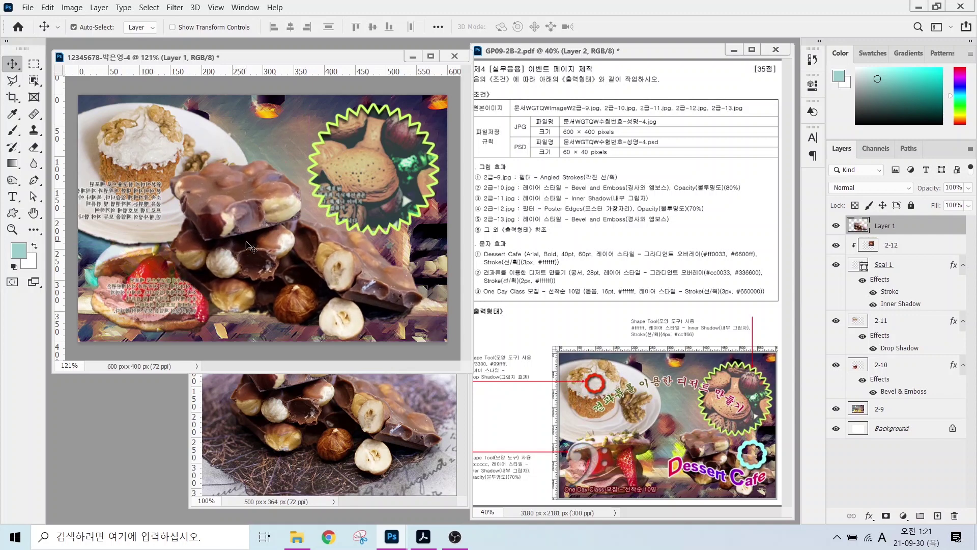
{"action": "key", "text": "ctrl+r"}
{"action": "key", "text": "ctrl+r"}
{"action": "key", "text": "ctrl+t"}
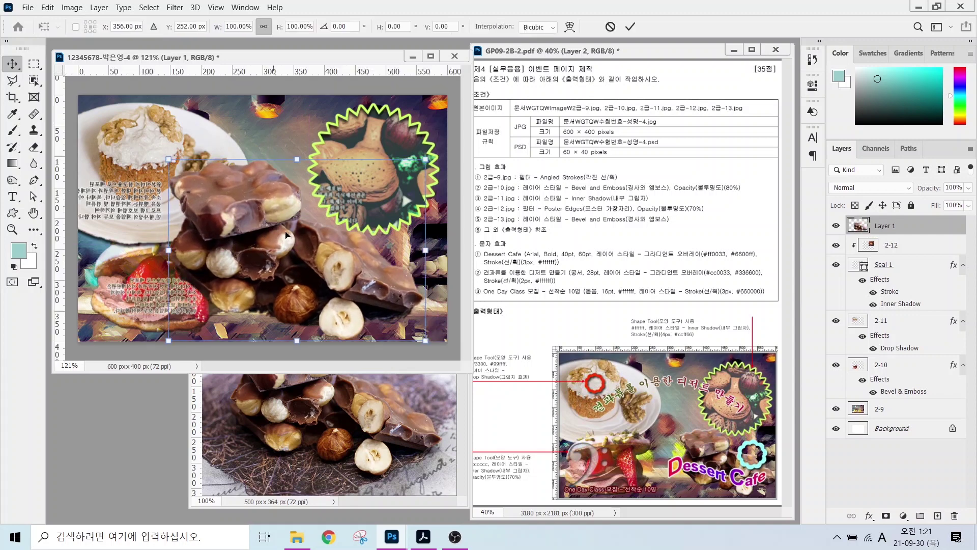
{"action": "left_click_drag", "start_coordinate": [167, 161], "coordinate": [253, 219]}
{"action": "left_click_drag", "start_coordinate": [299, 287], "coordinate": [377, 283]}
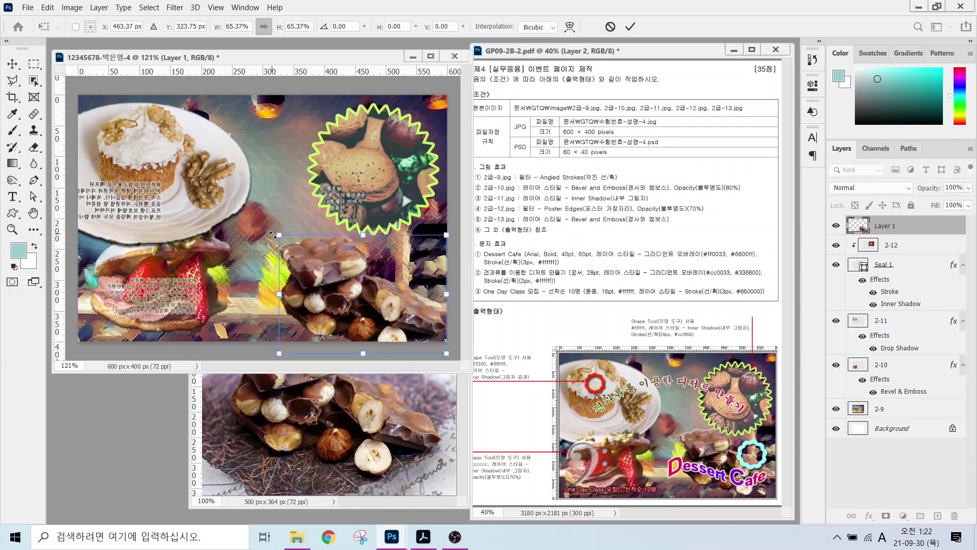
{"action": "left_click_drag", "start_coordinate": [275, 235], "coordinate": [280, 237]}
{"action": "key", "text": "Return"}
{"action": "left_click", "coordinate": [415, 396]}
{"action": "left_click", "coordinate": [450, 290]}
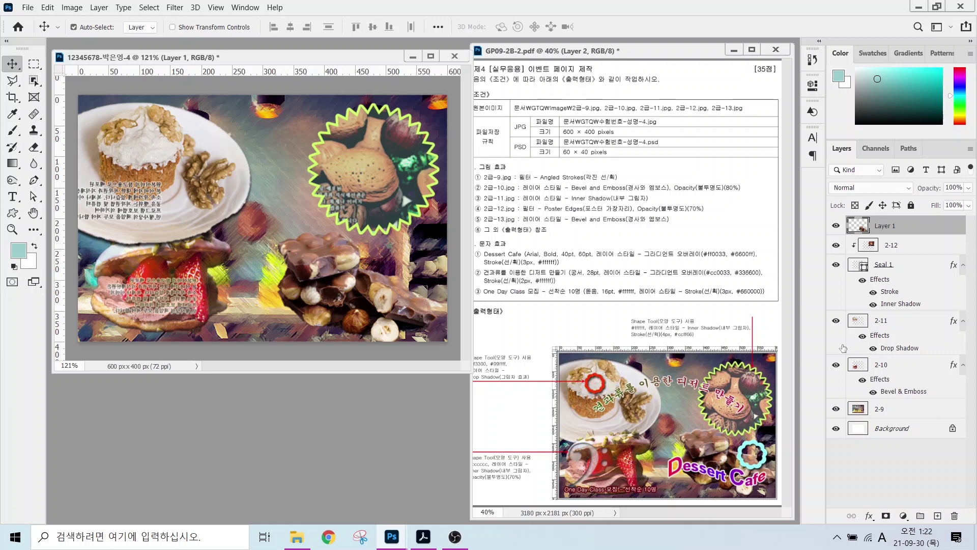
- Draw a flower ring custom shape at the lower right of the page
{"action": "left_click", "coordinate": [12, 213]}
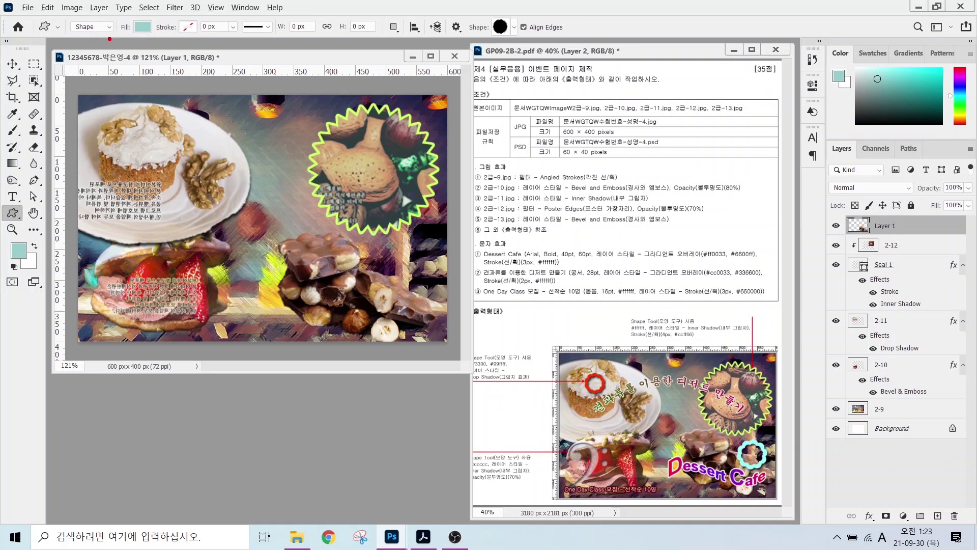
{"action": "mouse_move", "coordinate": [109, 39]}
{"action": "left_mouse_down"}
{"action": "mouse_move", "coordinate": [70, 9]}
{"action": "mouse_move", "coordinate": [104, 33]}
{"action": "mouse_move", "coordinate": [139, 40]}
{"action": "mouse_move", "coordinate": [128, 15]}
{"action": "mouse_move", "coordinate": [145, 10]}
{"action": "mouse_move", "coordinate": [146, 45]}
{"action": "left_mouse_up"}
{"action": "mouse_move", "coordinate": [506, 39]}
{"action": "left_mouse_down"}
{"action": "mouse_move", "coordinate": [447, 16]}
{"action": "mouse_move", "coordinate": [512, 43]}
{"action": "left_mouse_up"}
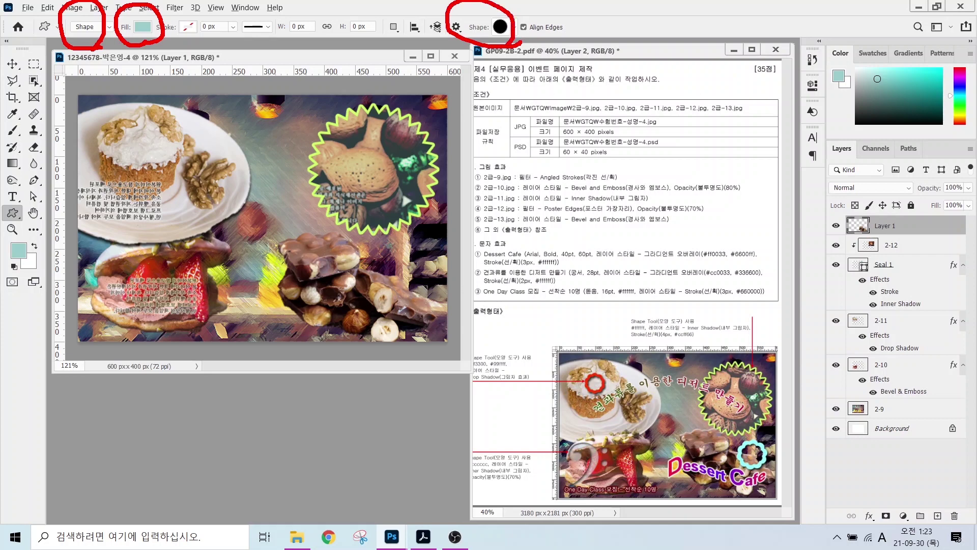
{"action": "key", "text": "Escape"}
{"action": "left_click", "coordinate": [513, 27]}
{"action": "scroll", "coordinate": [478, 356], "scroll_direction": "down", "scroll_amount": 2}
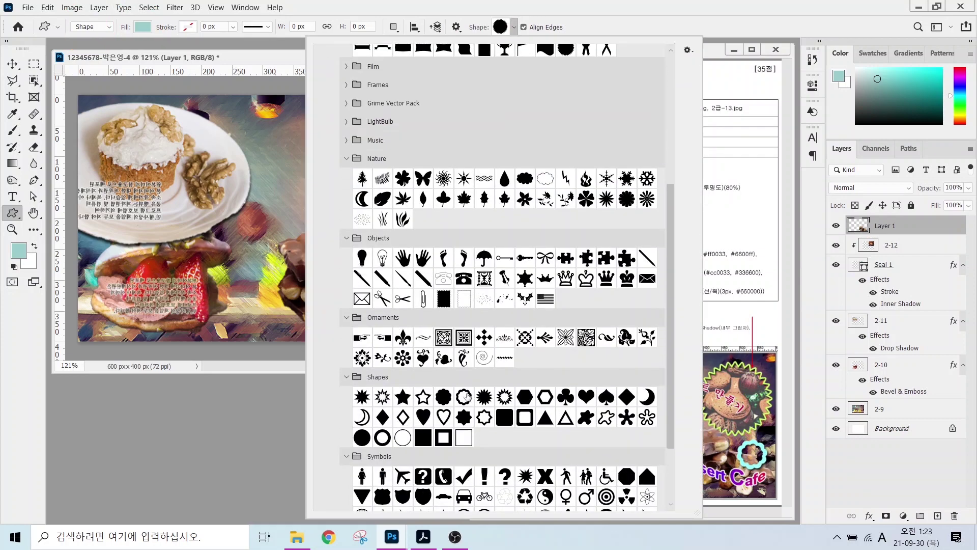
{"action": "double_click", "coordinate": [464, 395]}
{"action": "mouse_move", "coordinate": [387, 240]}
{"action": "left_mouse_down"}
{"action": "mouse_move", "coordinate": [432, 262]}
{"action": "mouse_move", "coordinate": [444, 298]}
{"action": "left_mouse_up"}
- Fill the flower ring with #00cccc and give it a drop shadow
{"action": "double_click", "coordinate": [857, 227]}
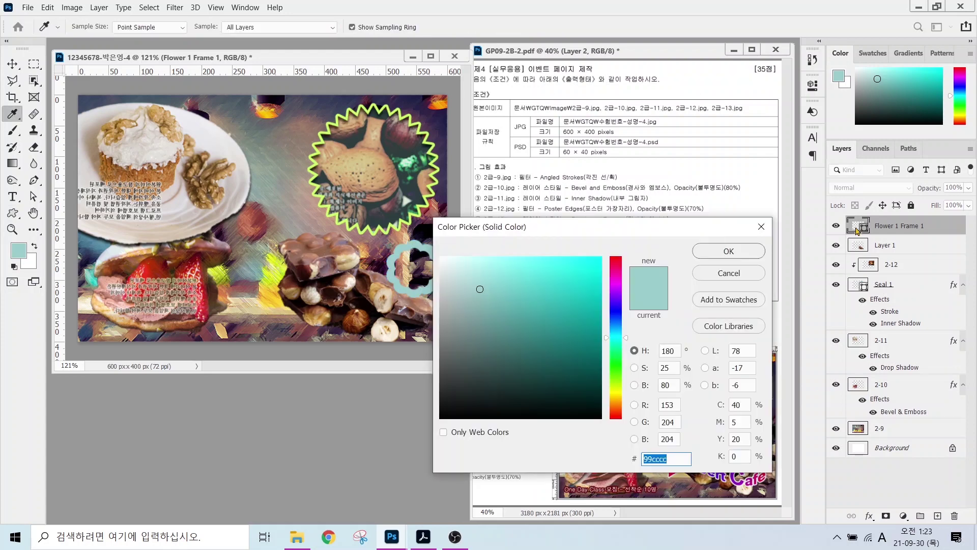
{"action": "type", "text": "00cccc"}
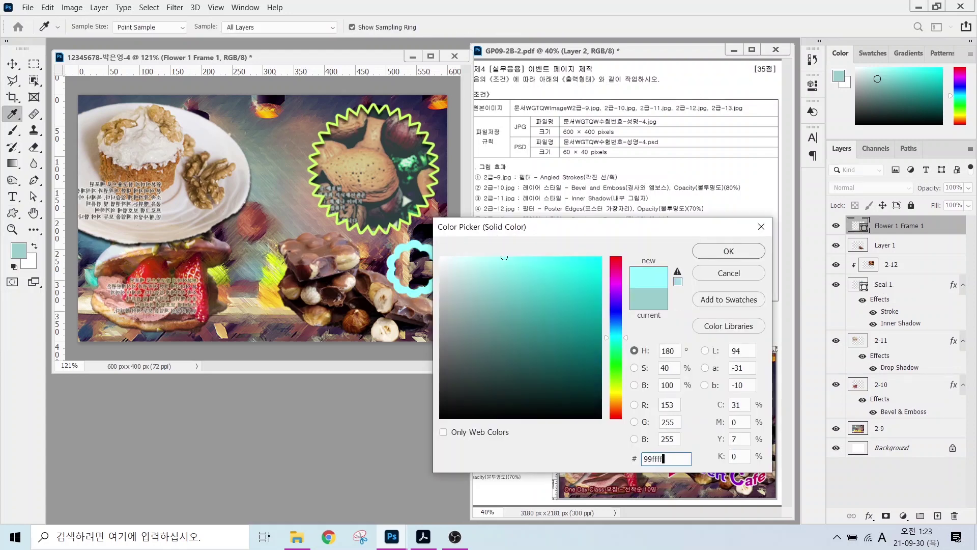
{"action": "key", "text": "Return"}
{"action": "left_click", "coordinate": [869, 515]}
{"action": "left_click", "coordinate": [885, 504]}
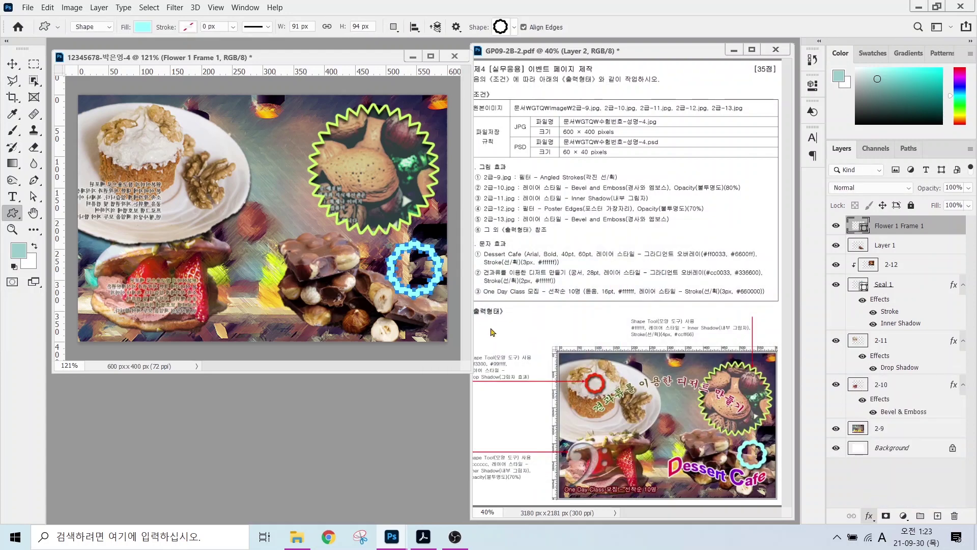
{"action": "key", "text": "Return"}
- Duplicate the flower ring, shrink it over the top-left cake and fill it #ff3300
{"action": "key", "text": "ctrl+j"}
{"action": "key", "text": "v"}
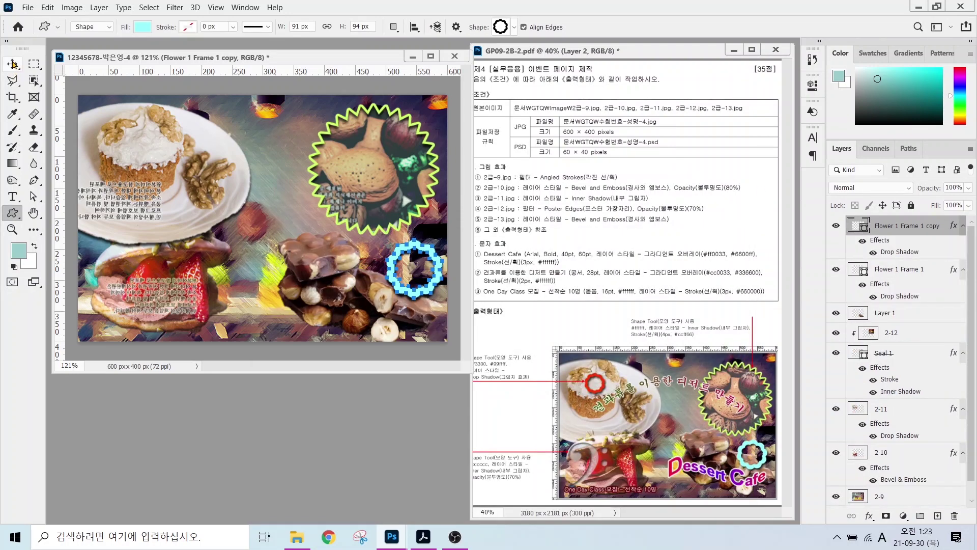
{"action": "left_click_drag", "start_coordinate": [405, 283], "coordinate": [158, 158]}
{"action": "key", "text": "ctrl+t"}
{"action": "key", "text": "Return"}
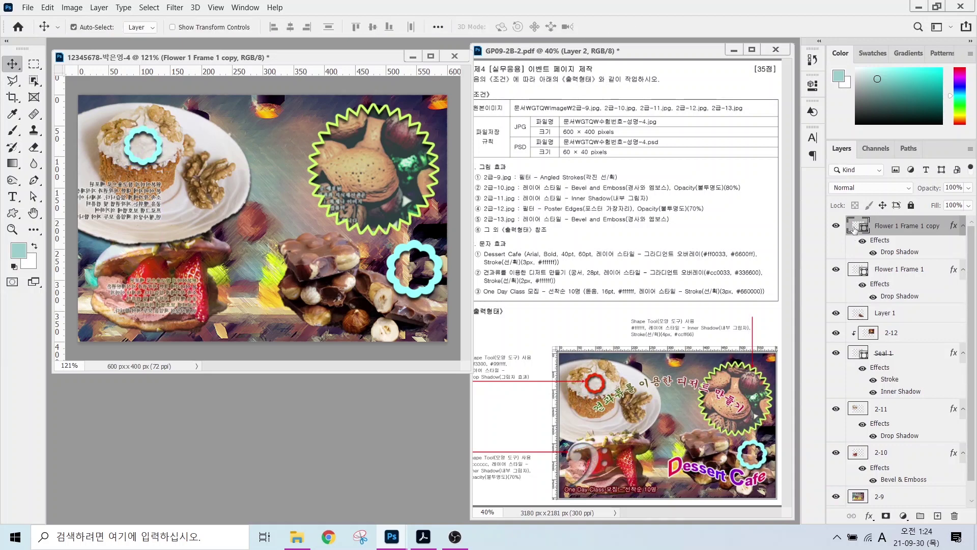
{"action": "double_click", "coordinate": [854, 229]}
{"action": "type", "text": "ff3300"}
{"action": "key", "text": "Return"}
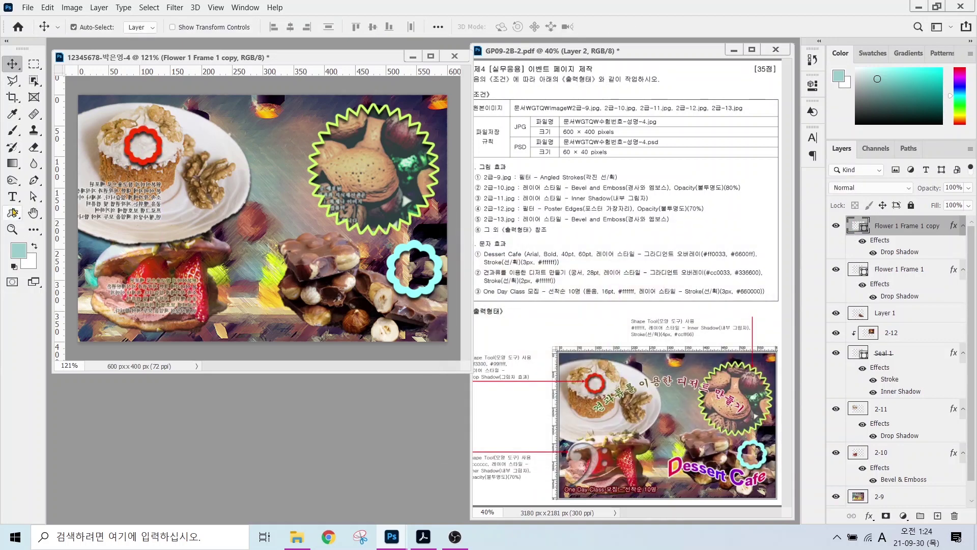
- Draw a bass clef custom shape over the cake
{"action": "left_click", "coordinate": [13, 213]}
{"action": "left_click", "coordinate": [514, 26]}
{"action": "double_click", "coordinate": [486, 162]}
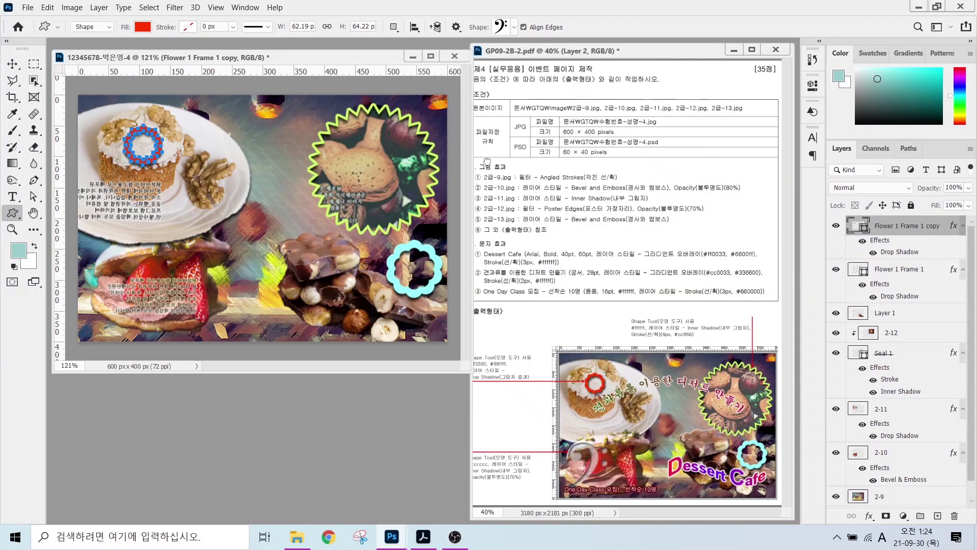
{"action": "mouse_move", "coordinate": [79, 245]}
{"action": "left_mouse_down"}
{"action": "mouse_move", "coordinate": [203, 320]}
{"action": "mouse_move", "coordinate": [168, 328]}
{"action": "left_mouse_up"}
- Give the bass clef a #cccccc fill, an Inner Shadow and 70% layer opacity
{"action": "double_click", "coordinate": [857, 224]}
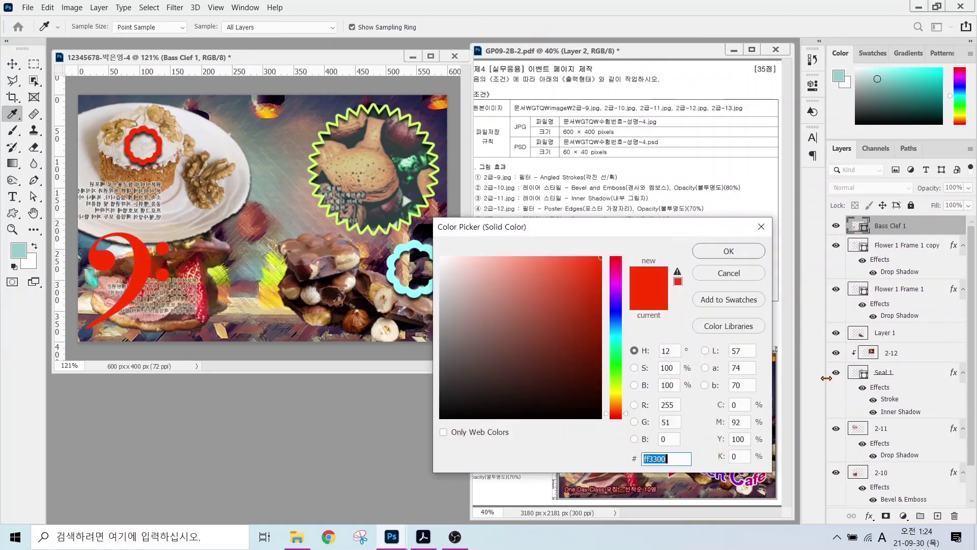
{"action": "type", "text": "cccccc"}
{"action": "key", "text": "Return"}
{"action": "left_click", "coordinate": [869, 515]}
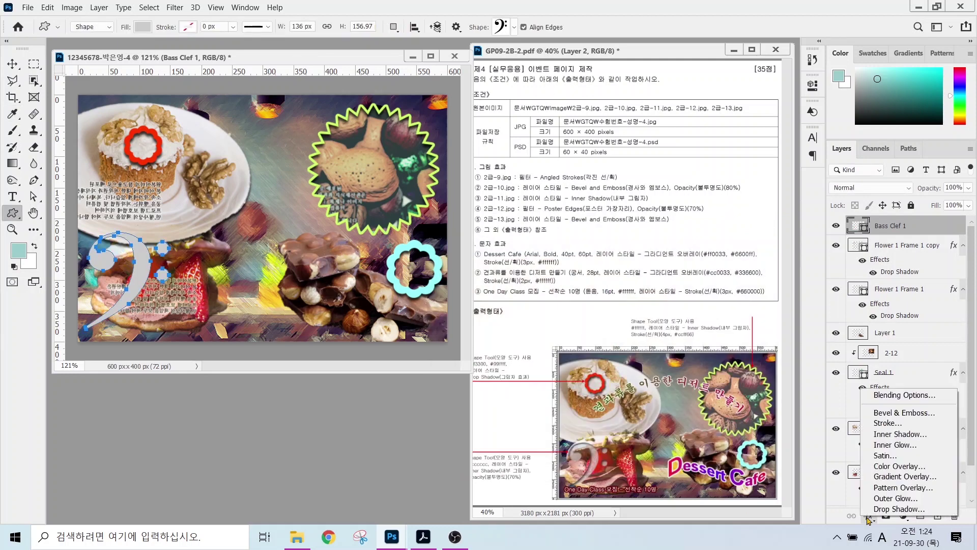
{"action": "left_click", "coordinate": [888, 434]}
{"action": "left_click", "coordinate": [702, 240]}
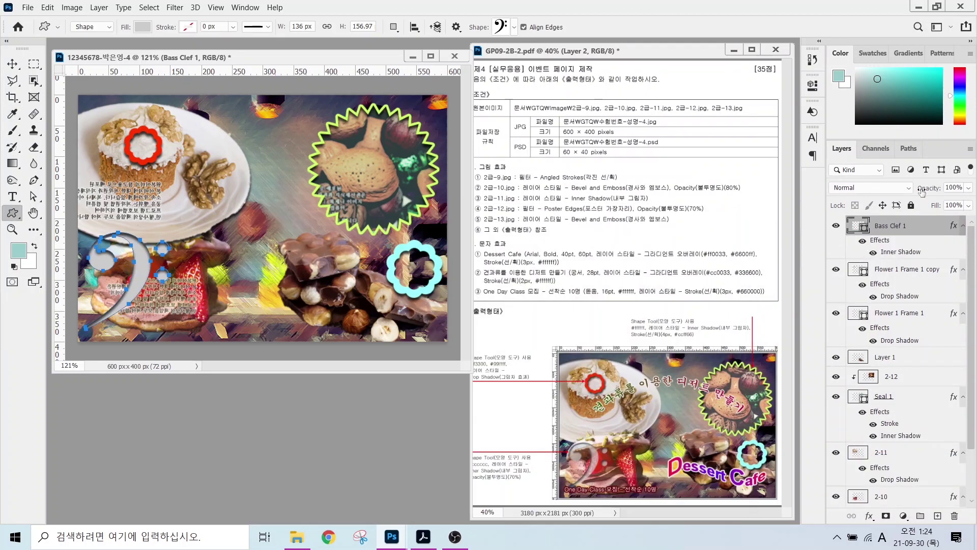
{"action": "double_click", "coordinate": [947, 188]}
{"action": "type", "text": "70"}
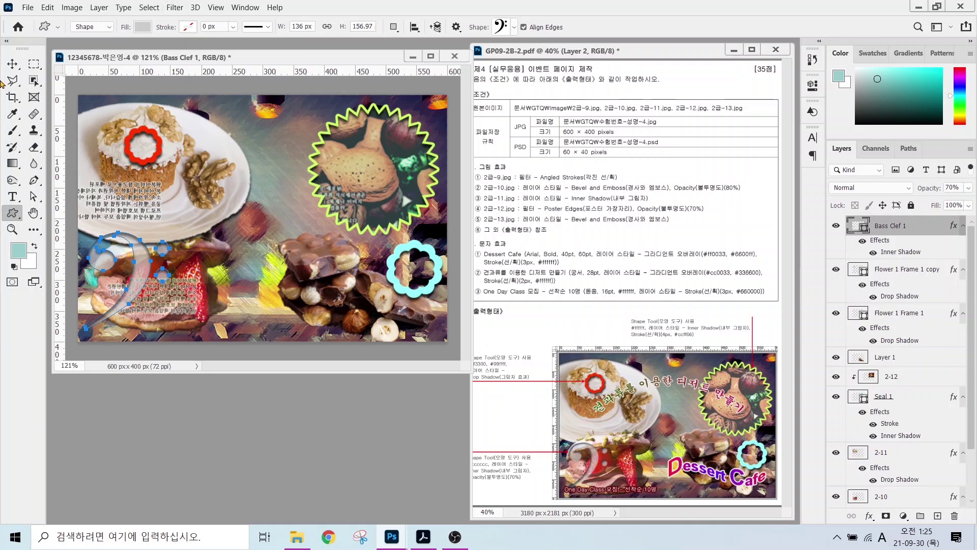
{"action": "left_click", "coordinate": [11, 201]}
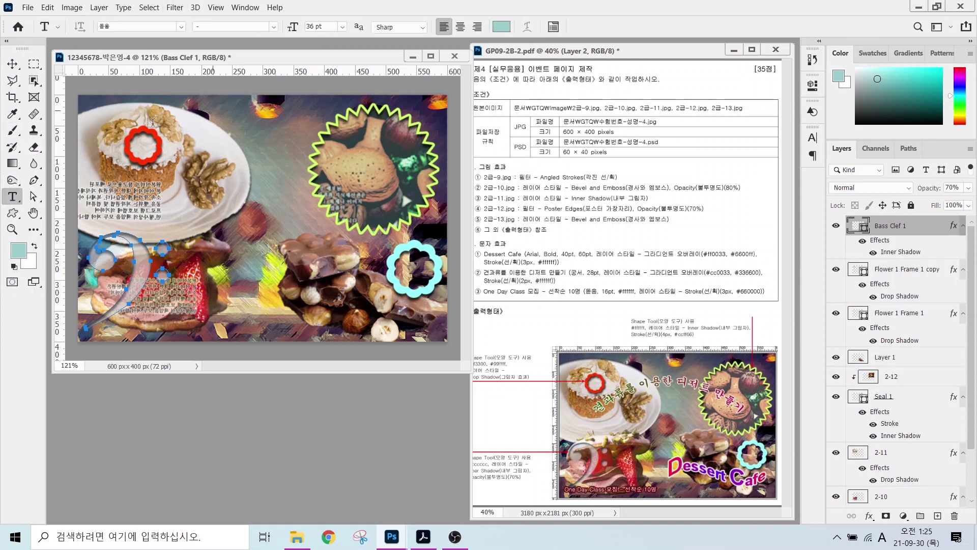
- Type the title 'Dessert Cafe' and set it in Arial Bold
{"action": "left_click", "coordinate": [169, 206]}
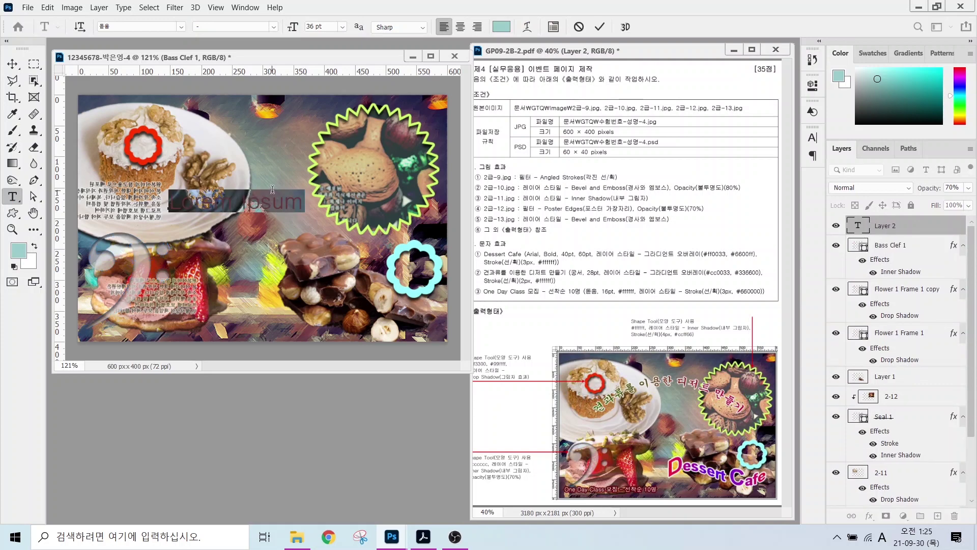
{"action": "key", "text": "Delete"}
{"action": "type", "text": "Dessert Cafe"}
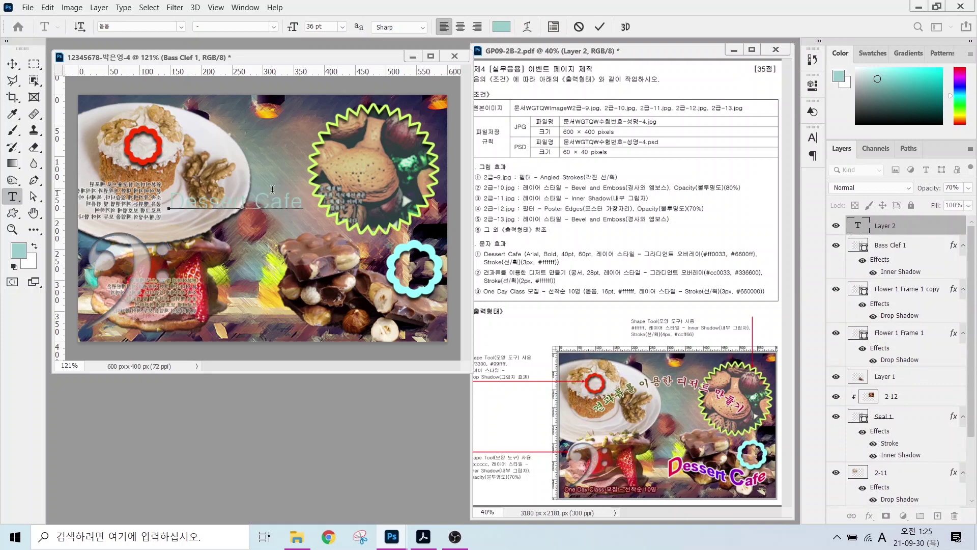
{"action": "key", "text": "ctrl+Return"}
{"action": "left_click", "coordinate": [180, 26]}
{"action": "left_click", "coordinate": [140, 65]}
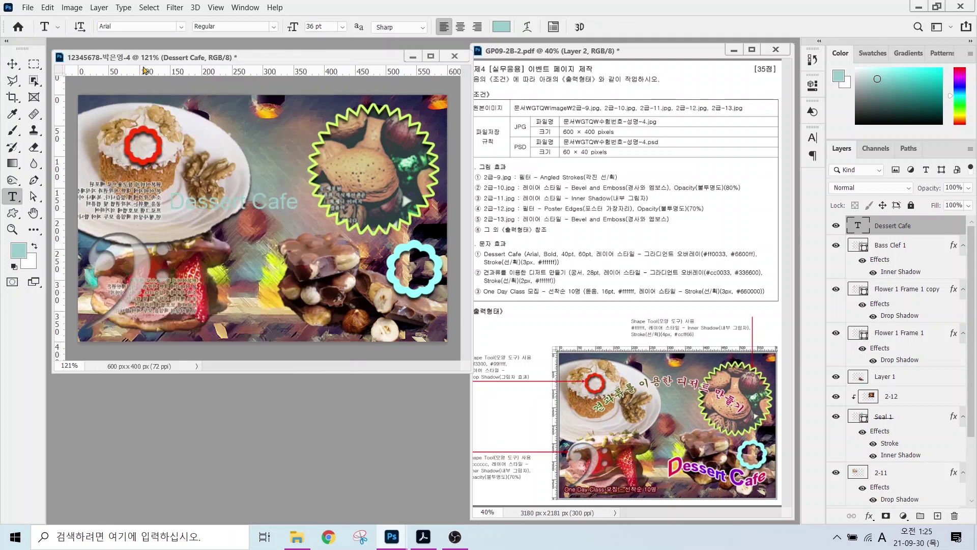
{"action": "left_click", "coordinate": [274, 27]}
{"action": "left_click", "coordinate": [265, 99]}
{"action": "key", "text": "Tab"}
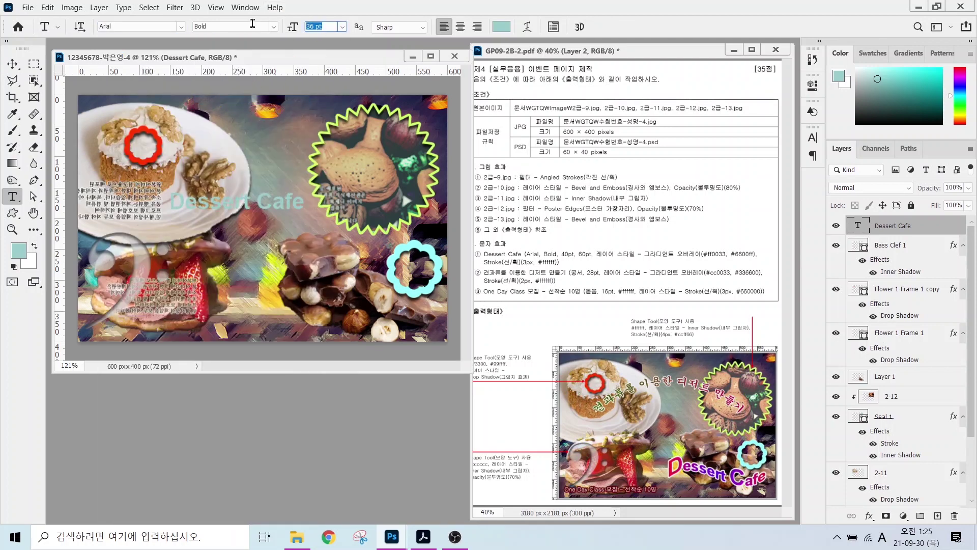
{"action": "type", "text": "3"}
{"action": "type", "text": "0"}
{"action": "key", "text": "Return"}
- Add a #ff0033-to-#6600ff Gradient Overlay and a Stroke to the title
{"action": "left_click", "coordinate": [869, 516]}
{"action": "left_click", "coordinate": [886, 481]}
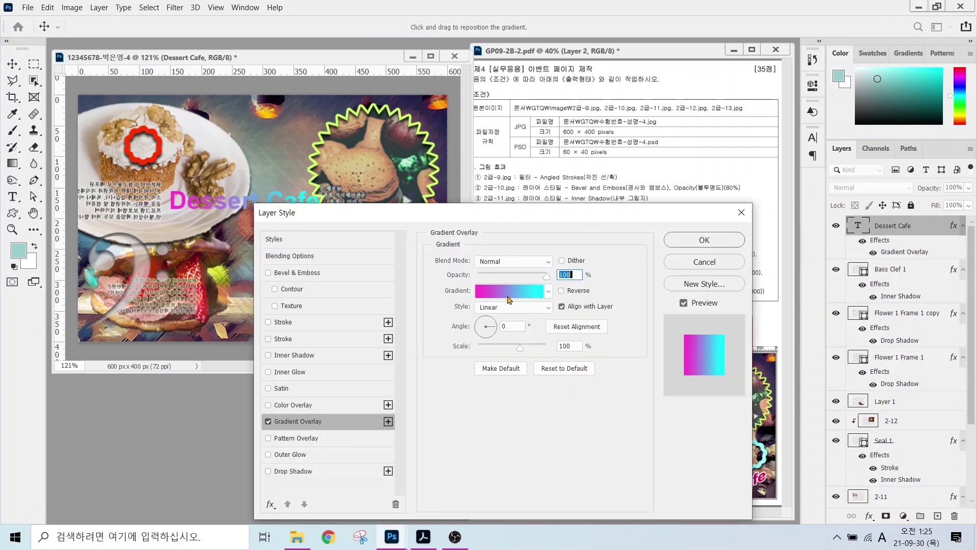
{"action": "left_click", "coordinate": [508, 301]}
{"action": "left_click", "coordinate": [354, 284]}
{"action": "left_click", "coordinate": [411, 340]}
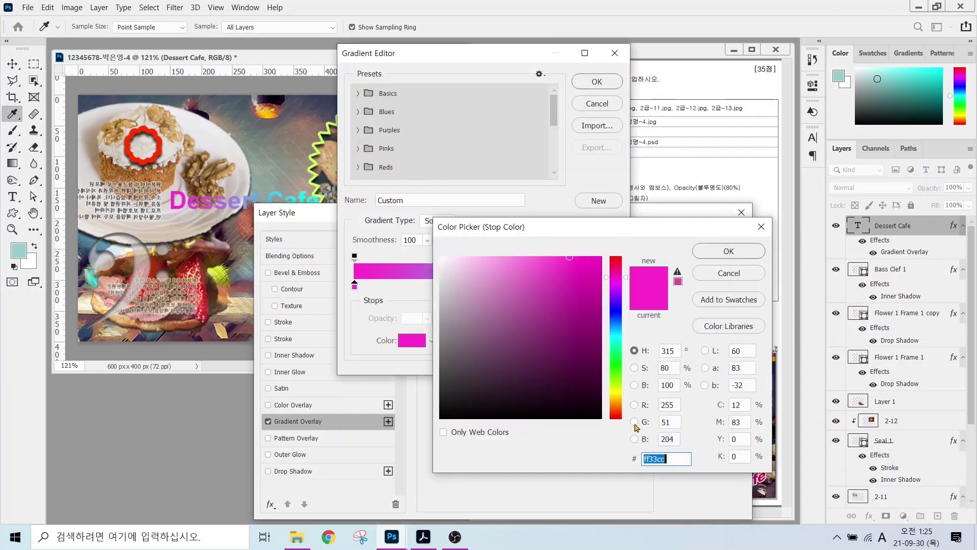
{"action": "type", "text": "ff0033"}
{"action": "key", "text": "Return"}
{"action": "left_click", "coordinate": [612, 286]}
{"action": "left_click", "coordinate": [412, 340]}
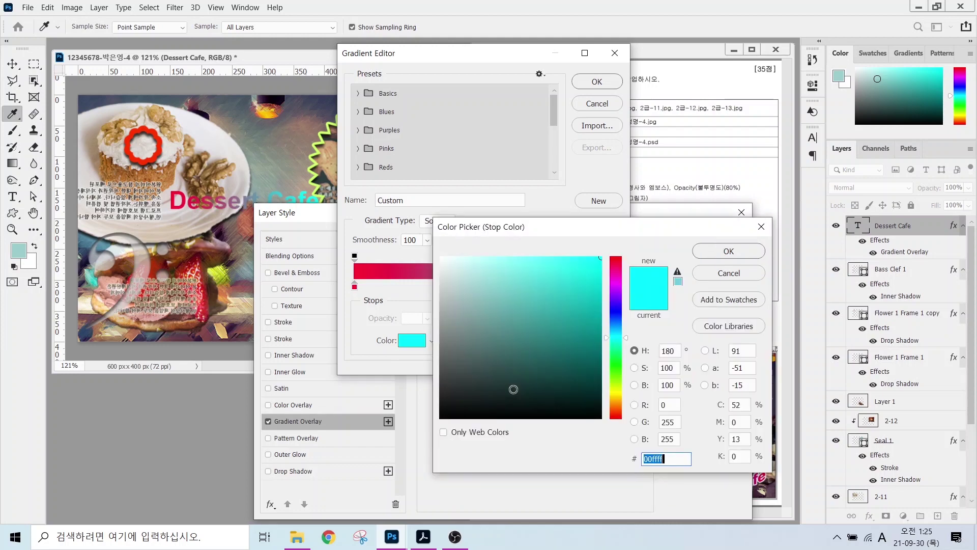
{"action": "type", "text": "6600ff"}
{"action": "key", "text": "Return"}
{"action": "left_click", "coordinate": [597, 81]}
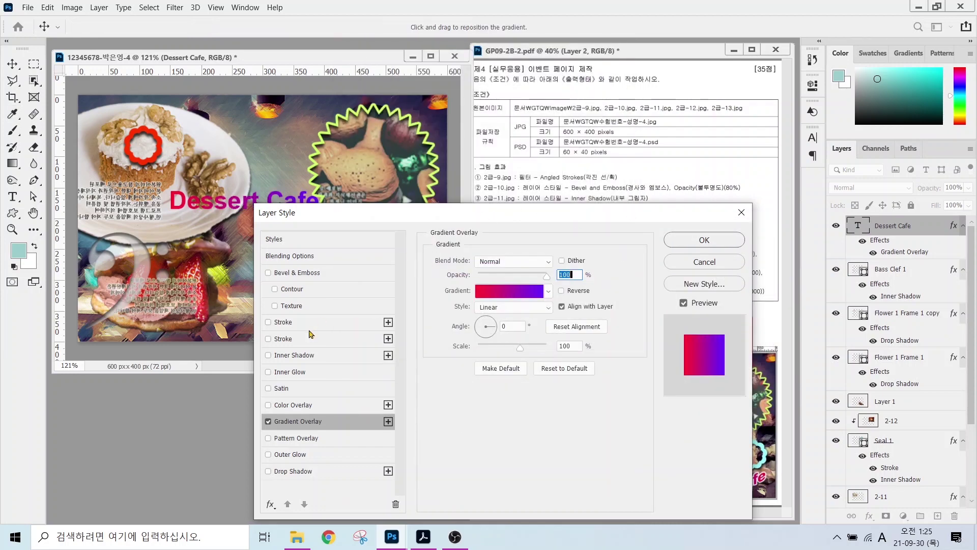
{"action": "left_click", "coordinate": [284, 323]}
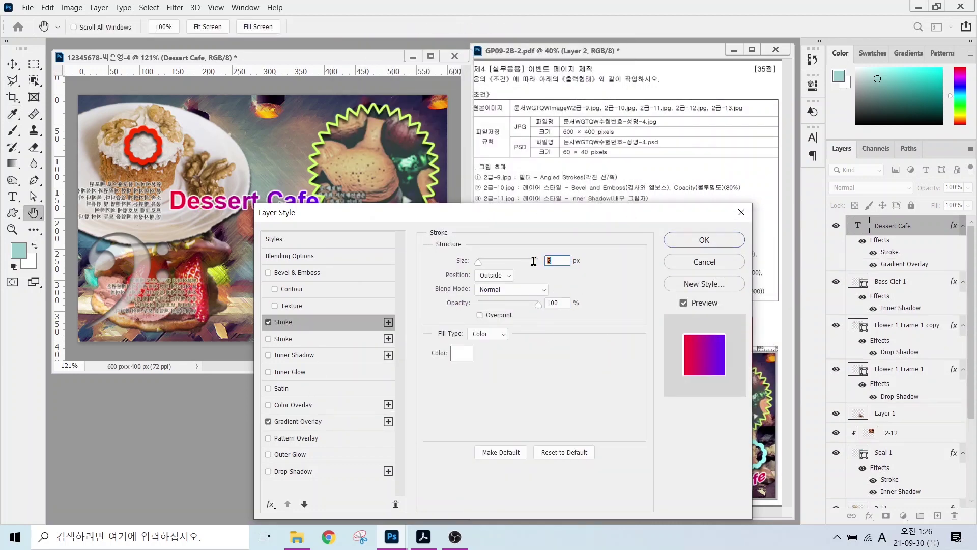
{"action": "left_click", "coordinate": [703, 240]}
- Warp the title text with the Flag style
{"action": "left_click", "coordinate": [527, 27]}
{"action": "left_click", "coordinate": [462, 231]}
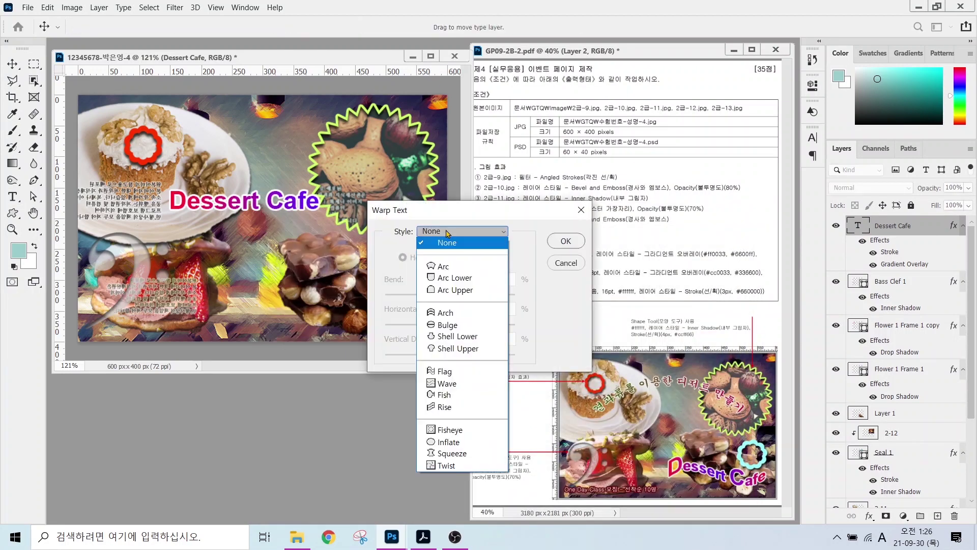
{"action": "left_click", "coordinate": [448, 372]}
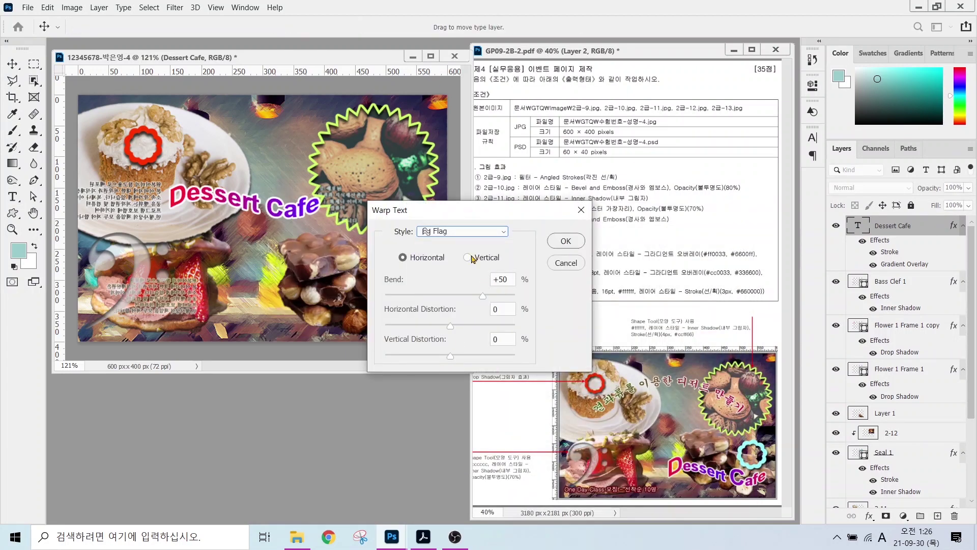
{"action": "left_click", "coordinate": [565, 241]}
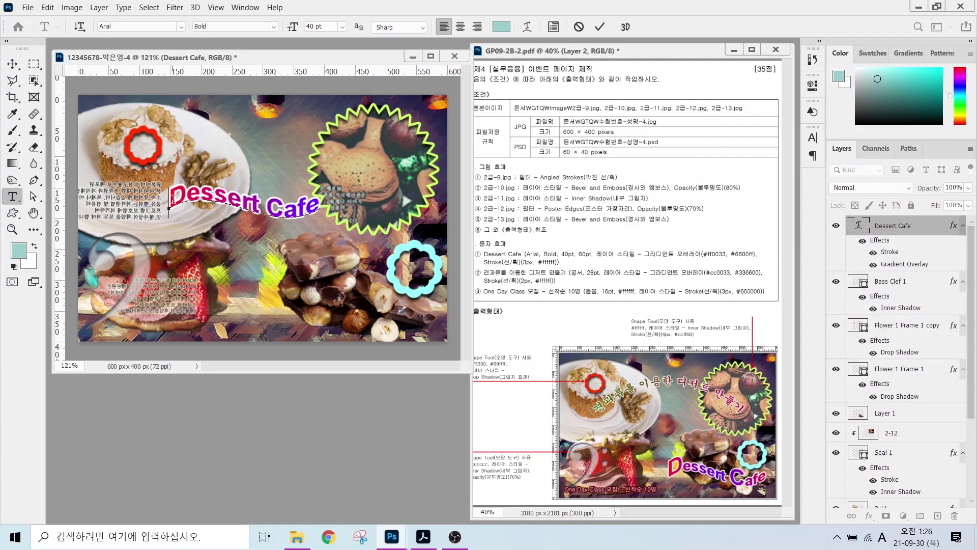
- Enlarge the D and C to 60 pt and move the title to the lower right
{"action": "left_click_drag", "start_coordinate": [173, 198], "coordinate": [186, 195]}
{"action": "left_click_drag", "start_coordinate": [324, 26], "coordinate": [251, 20]}
{"action": "type", "text": "60"}
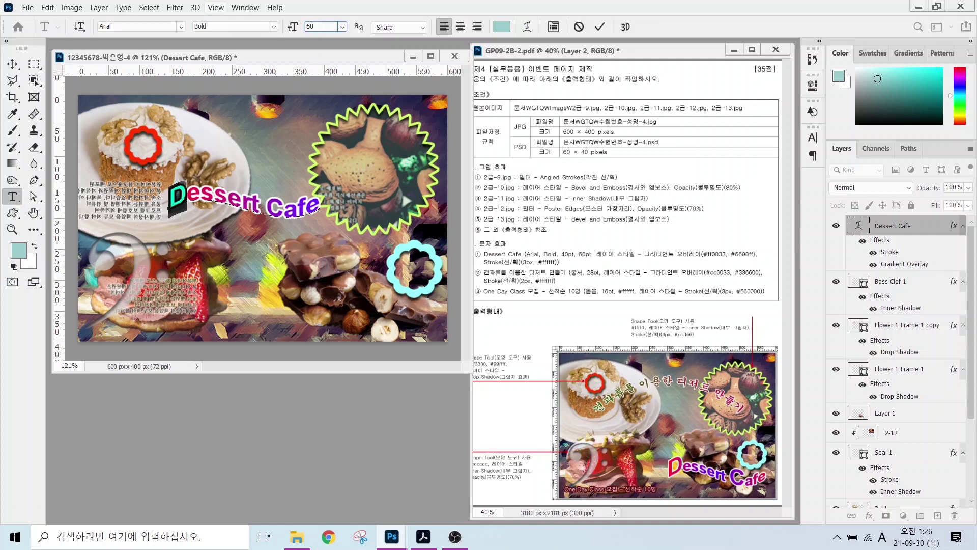
{"action": "key", "text": "Return"}
{"action": "left_click_drag", "start_coordinate": [277, 212], "coordinate": [292, 211]}
{"action": "left_click_drag", "start_coordinate": [325, 26], "coordinate": [307, 26]}
{"action": "type", "text": "60"}
{"action": "key", "text": "Return"}
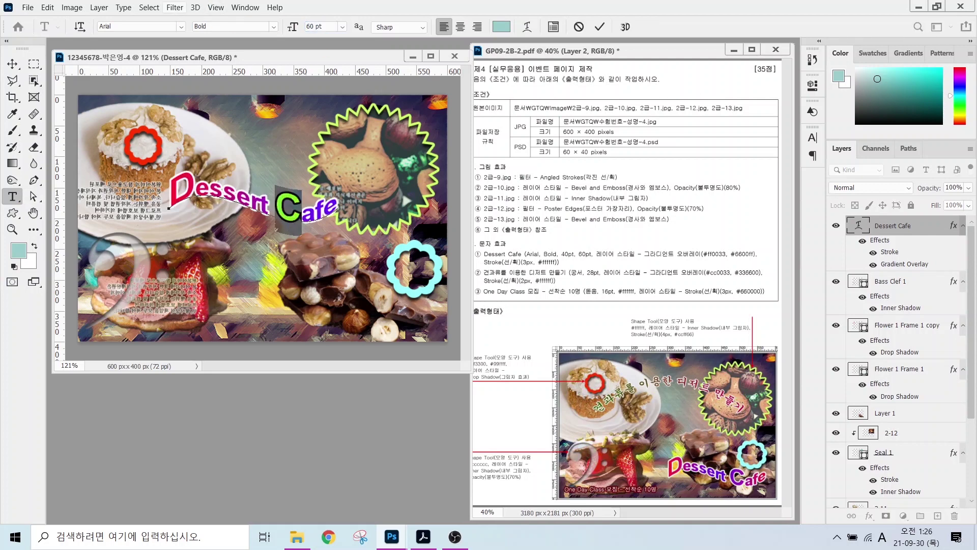
{"action": "left_click", "coordinate": [12, 64]}
{"action": "left_click_drag", "start_coordinate": [266, 229], "coordinate": [353, 310]}
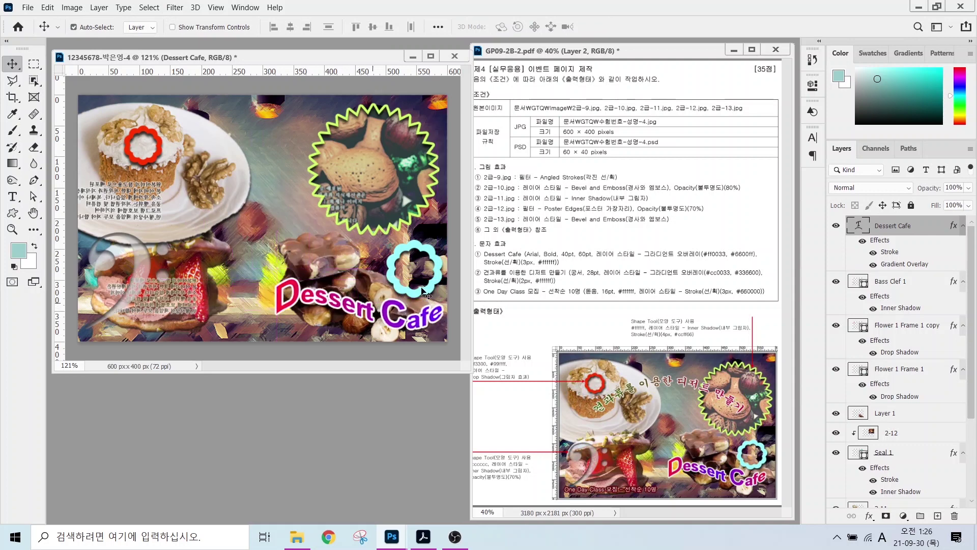
- Paste the Korean subtitle as a new text layer in 궁서 at 28 pt
{"action": "key", "text": "t"}
{"action": "left_click", "coordinate": [170, 194]}
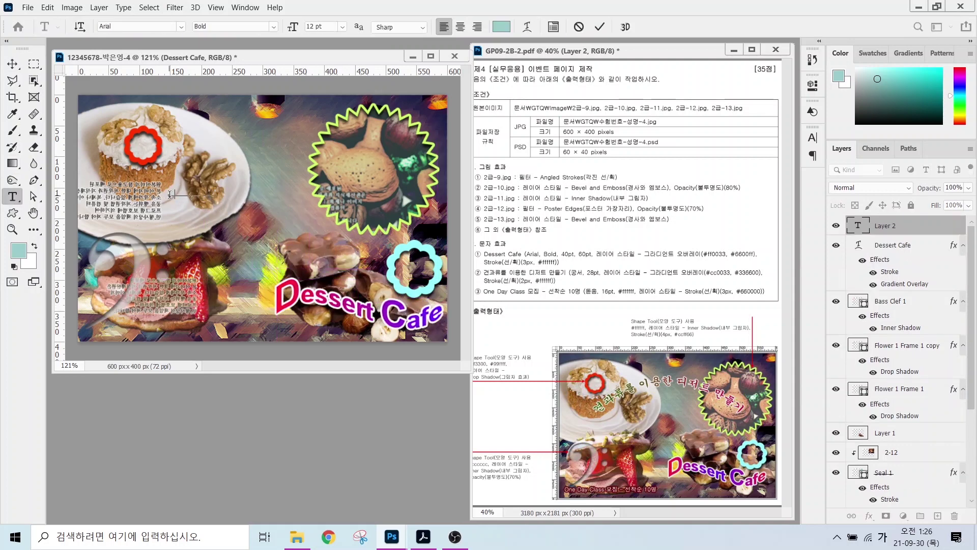
{"action": "type", "text": "견과류를 이용한디저트 만들기"}
{"action": "key", "text": "ctrl+Return"}
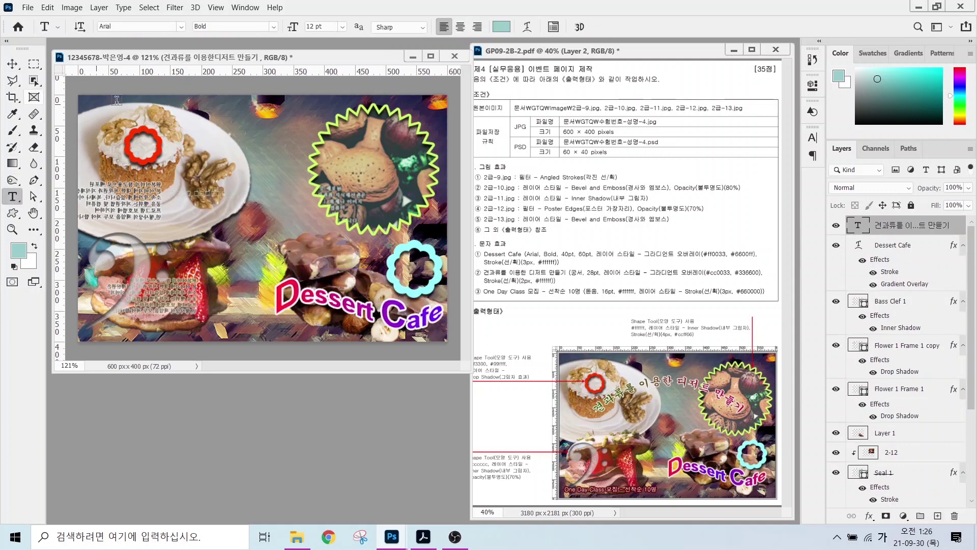
{"action": "left_click", "coordinate": [181, 27]}
{"action": "left_click", "coordinate": [132, 71]}
{"action": "left_click", "coordinate": [323, 27]}
{"action": "type", "text": "28"}
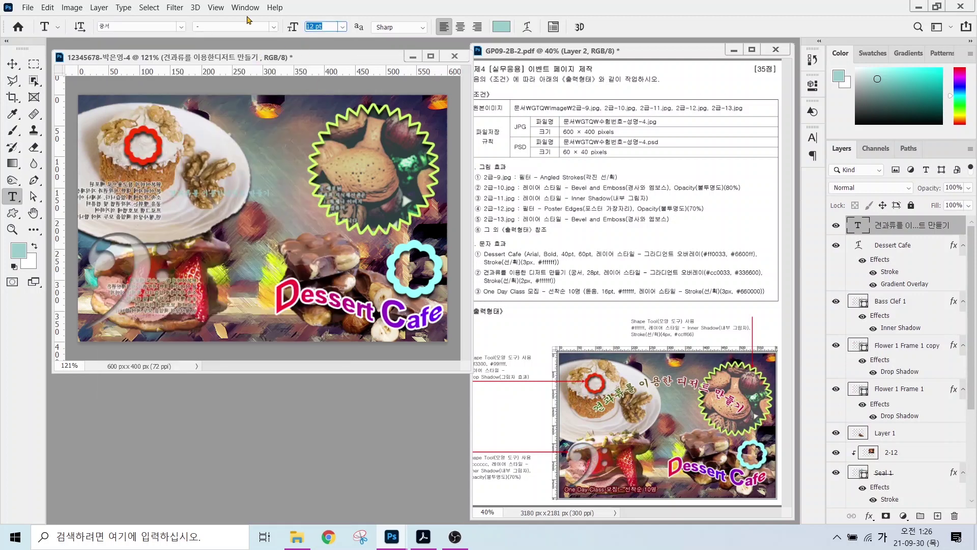
{"action": "key", "text": "Return"}
- Add a #cc0033-to-#336600 Gradient Overlay and a size 2 Stroke to the subtitle
{"action": "left_click", "coordinate": [869, 515]}
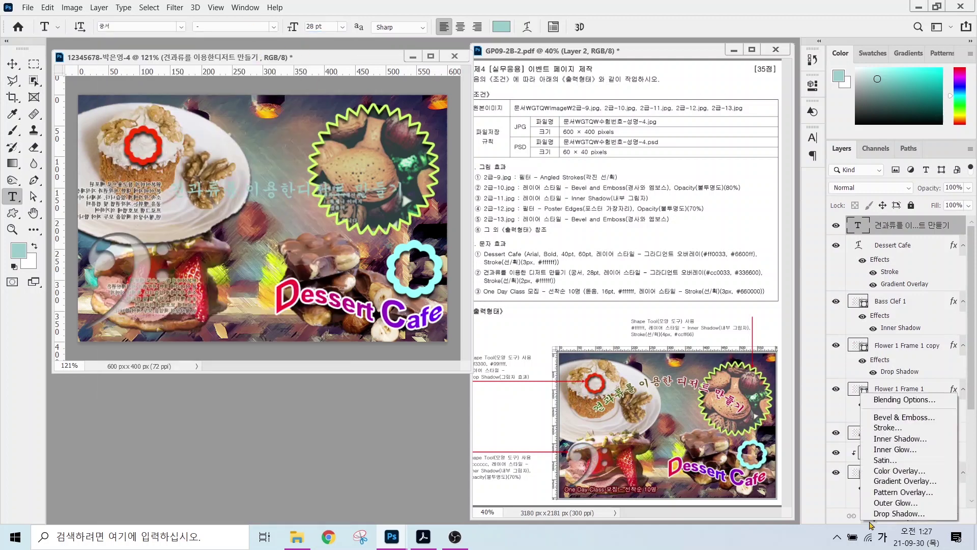
{"action": "left_click", "coordinate": [894, 481]}
{"action": "left_click", "coordinate": [479, 272]}
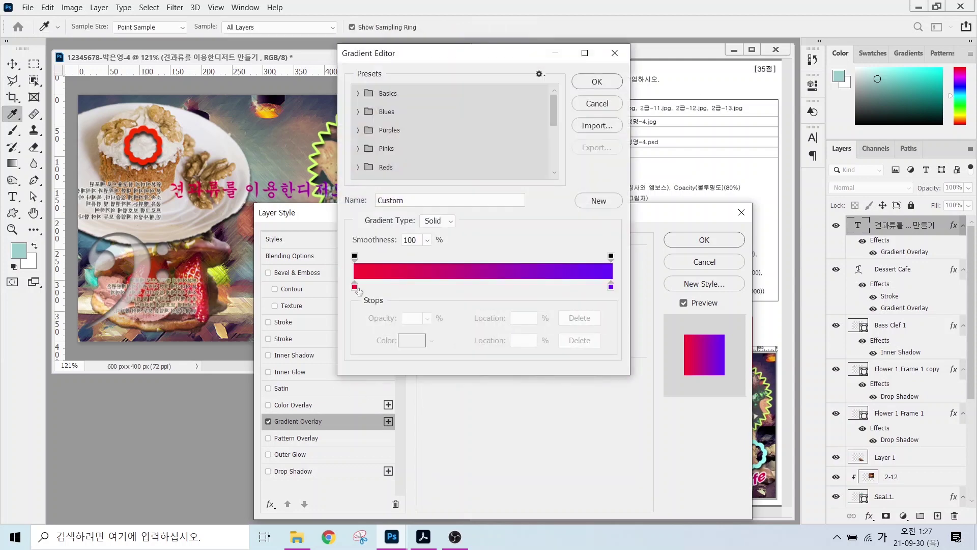
{"action": "double_click", "coordinate": [354, 288]}
{"action": "type", "text": "cc0033"}
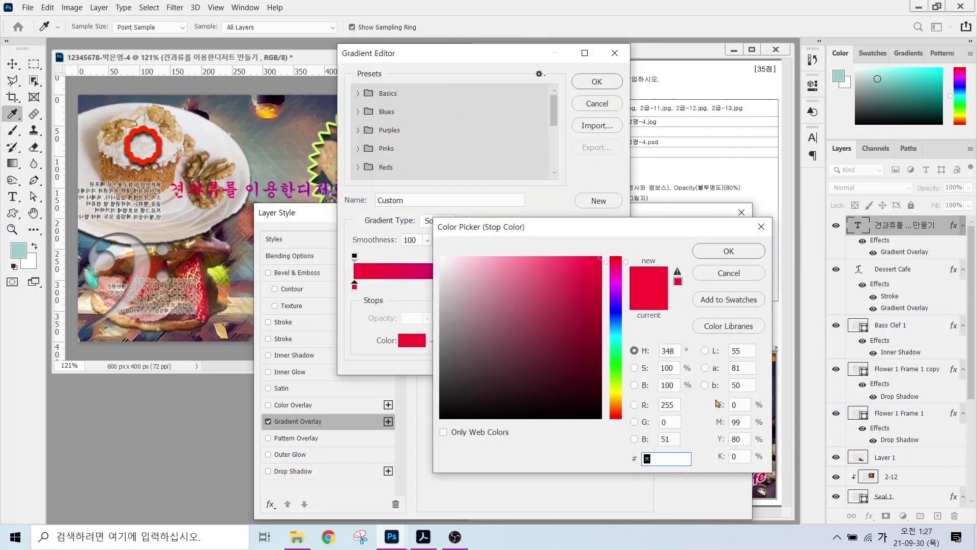
{"action": "key", "text": "Return"}
{"action": "double_click", "coordinate": [610, 287]}
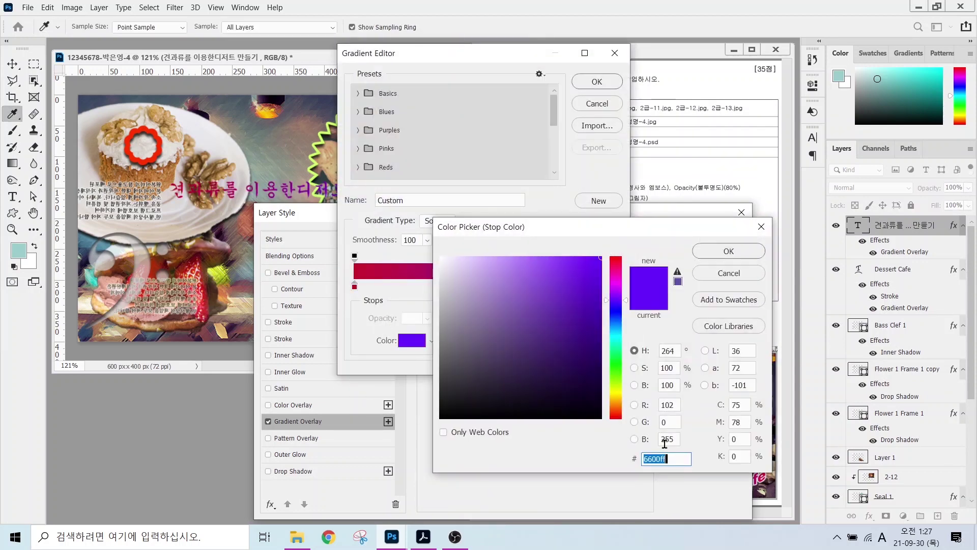
{"action": "type", "text": "336600"}
{"action": "key", "text": "Return"}
{"action": "left_click", "coordinate": [595, 81]}
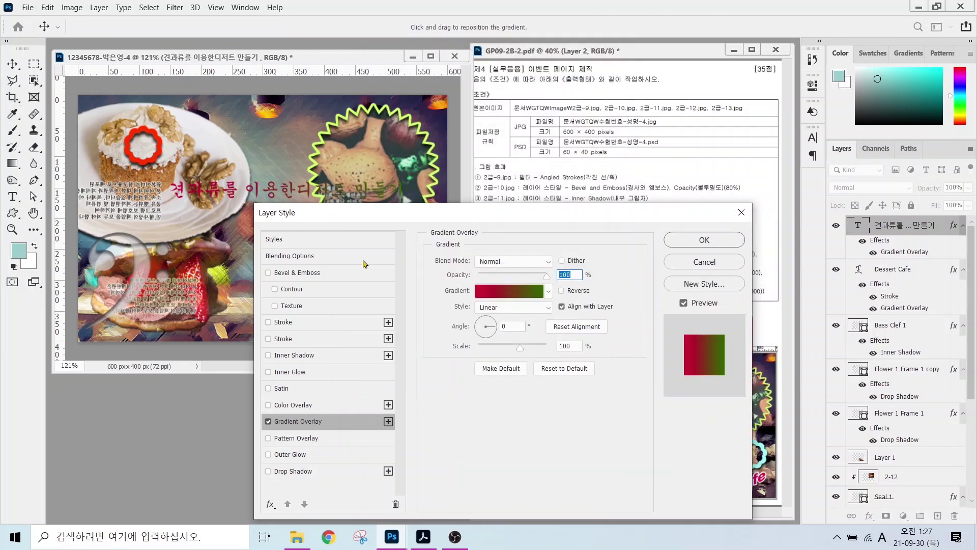
{"action": "left_click", "coordinate": [283, 321]}
{"action": "type", "text": "2"}
{"action": "key", "text": "Return"}
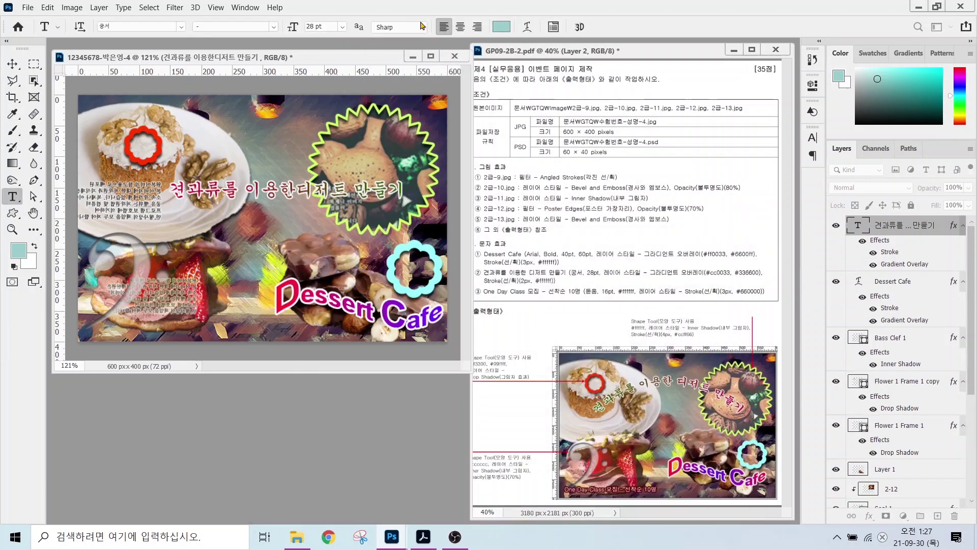
- Reposition the subtitle, warp it into a +50 Arc, and begin a new text line at left
{"action": "key", "text": "v"}
{"action": "mouse_move", "coordinate": [278, 199]}
{"action": "left_mouse_down"}
{"action": "mouse_move", "coordinate": [269, 154]}
{"action": "mouse_move", "coordinate": [261, 191]}
{"action": "left_mouse_up"}
{"action": "key", "text": "t"}
{"action": "left_click", "coordinate": [526, 27]}
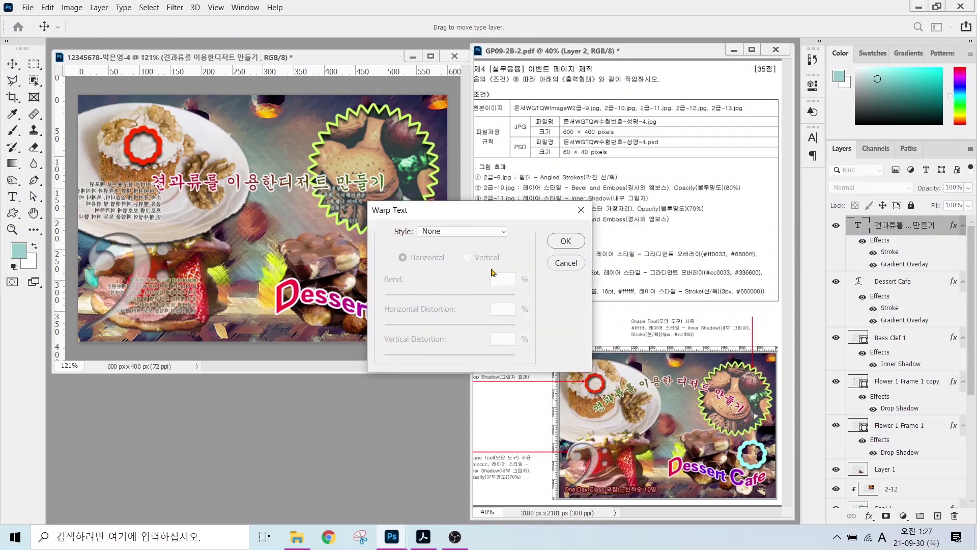
{"action": "left_click", "coordinate": [500, 232]}
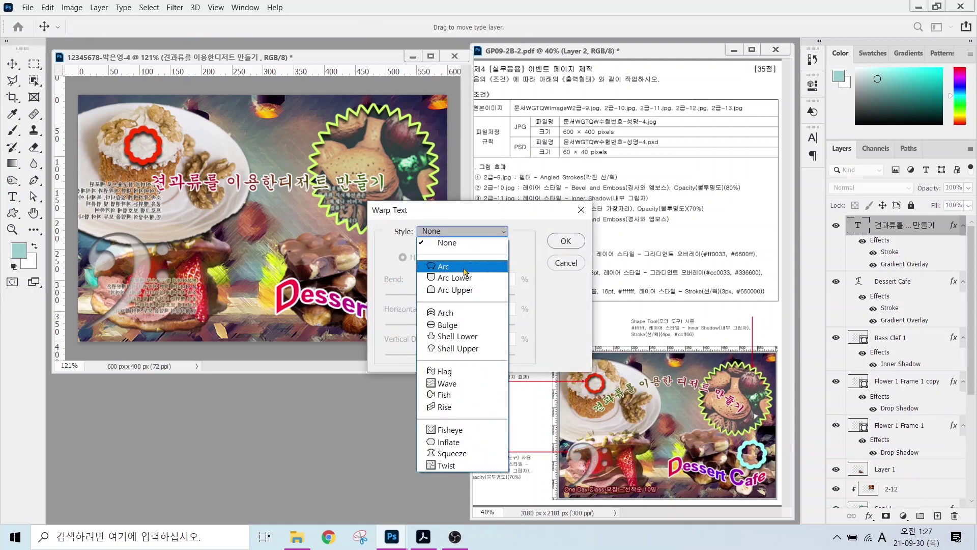
{"action": "left_click", "coordinate": [453, 269]}
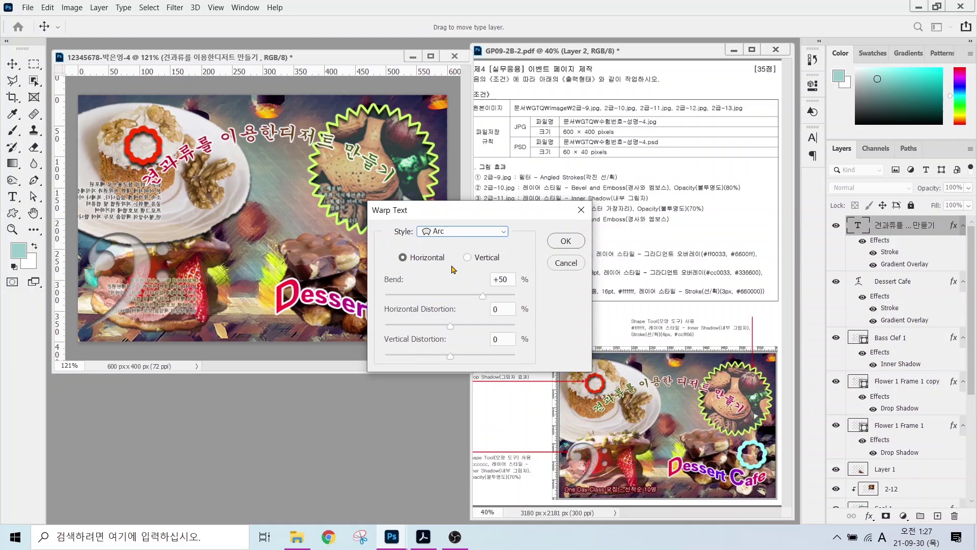
{"action": "left_click", "coordinate": [565, 241]}
{"action": "left_click", "coordinate": [168, 264]}
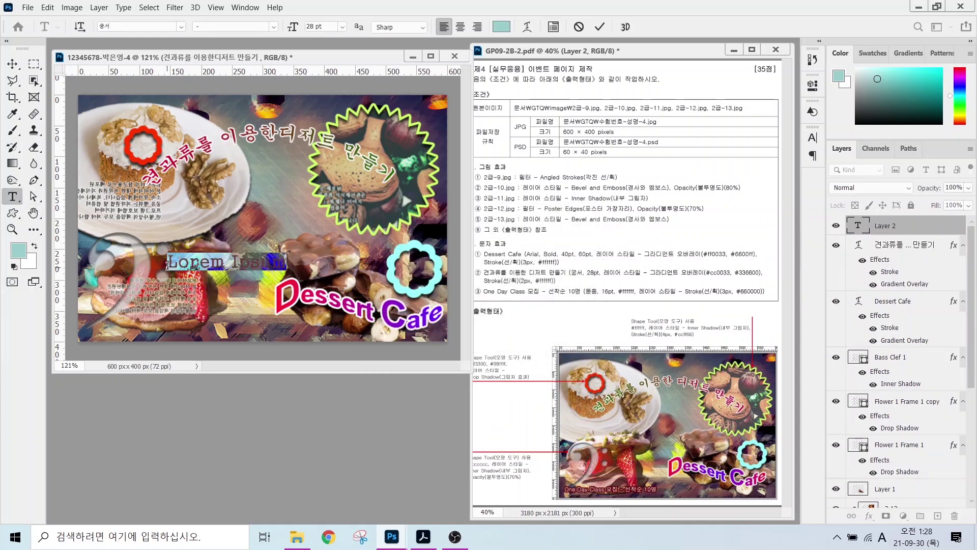
- Type the caption 'One Day Class' in 16 pt 돋움, colored white
{"action": "type", "text": "One Day Class"}
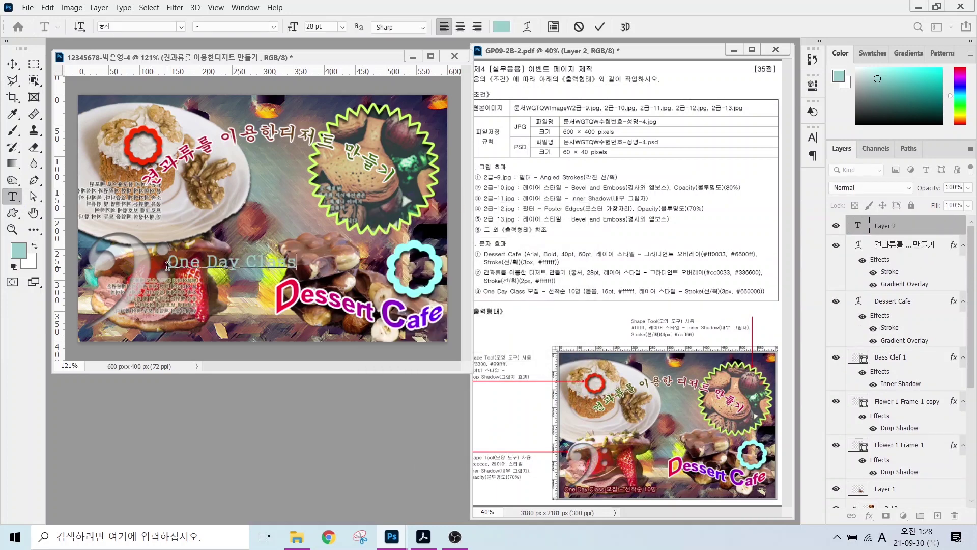
{"action": "key", "text": "ctrl+Return"}
{"action": "left_click", "coordinate": [181, 26]}
{"action": "left_click", "coordinate": [136, 93]}
{"action": "key", "text": "Tab"}
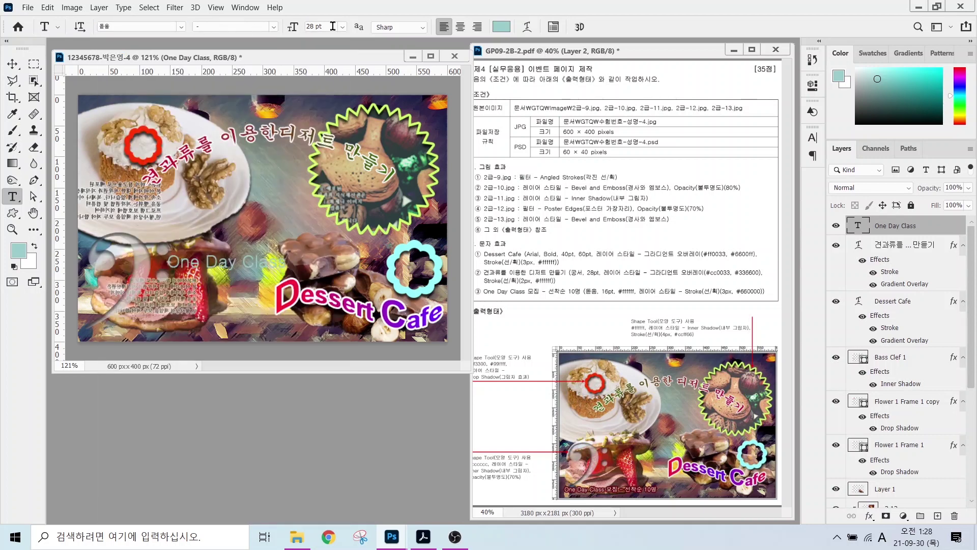
{"action": "key", "text": "Tab"}
{"action": "type", "text": "16"}
{"action": "key", "text": "Return"}
{"action": "left_click", "coordinate": [501, 26]}
{"action": "key", "text": "Return"}
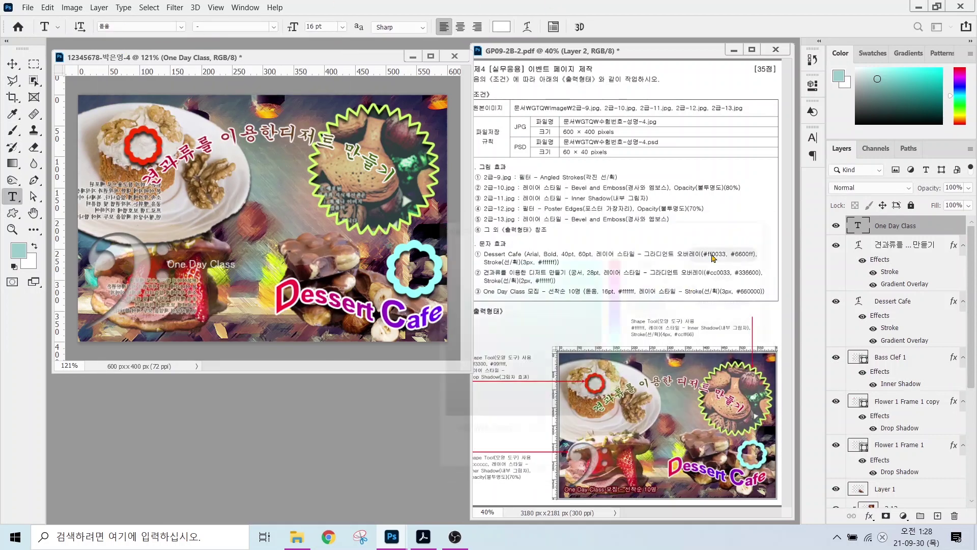
- Give the caption a dark red #660000 Stroke layer style
{"action": "left_click", "coordinate": [869, 515]}
{"action": "left_click", "coordinate": [885, 425]}
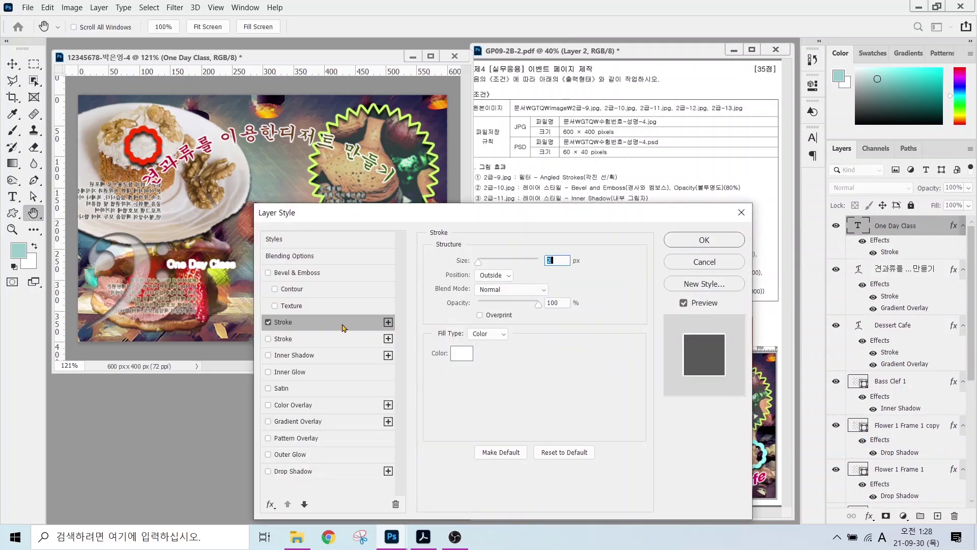
{"action": "left_click", "coordinate": [462, 353]}
{"action": "type", "text": "660000"}
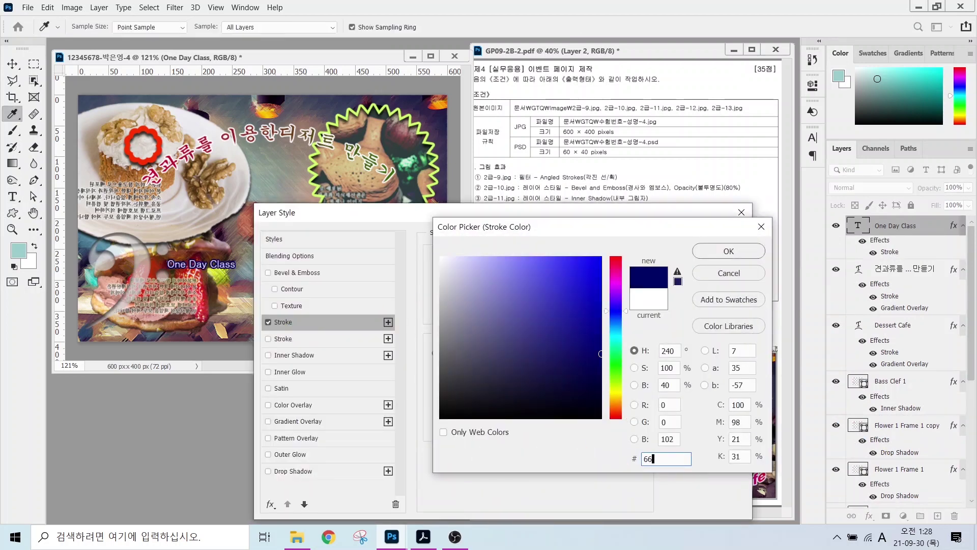
{"action": "key", "text": "Return"}
{"action": "left_click", "coordinate": [704, 240]}
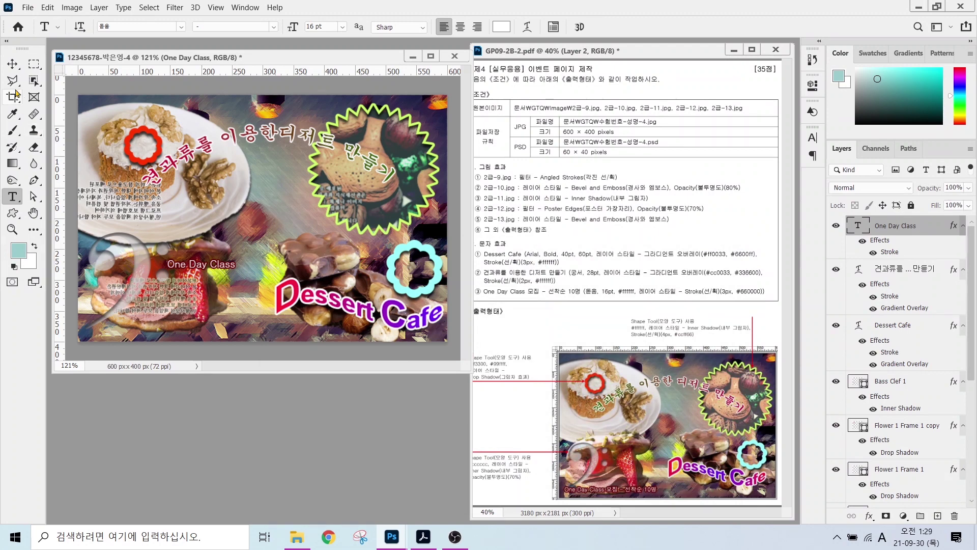
- Move the caption to the bottom-left and extend it with '모집 - 선착순 10명'
{"action": "key", "text": "v"}
{"action": "left_click_drag", "start_coordinate": [191, 270], "coordinate": [108, 334]}
{"action": "key", "text": "t"}
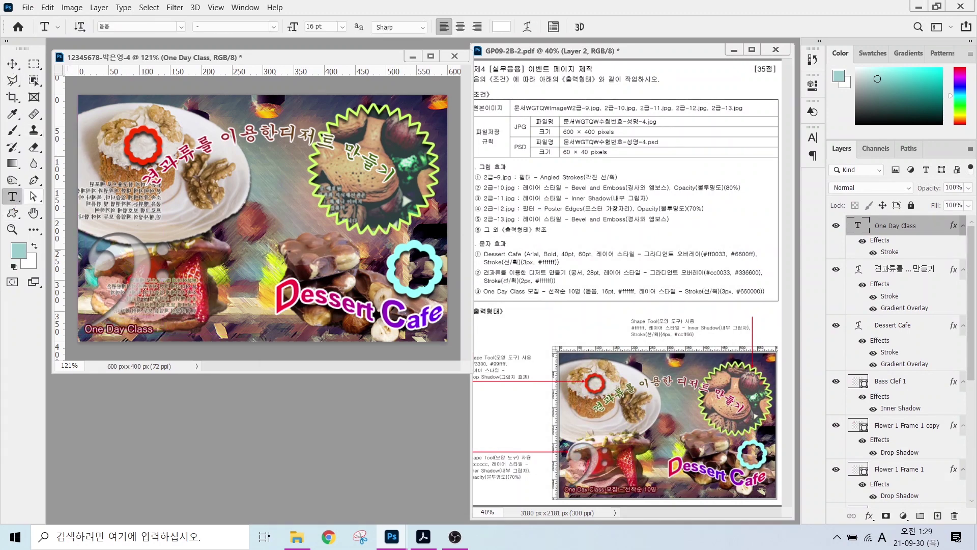
{"action": "left_click", "coordinate": [148, 328]}
{"action": "key", "text": "Hangul"}
{"action": "type", "text": "모집"}
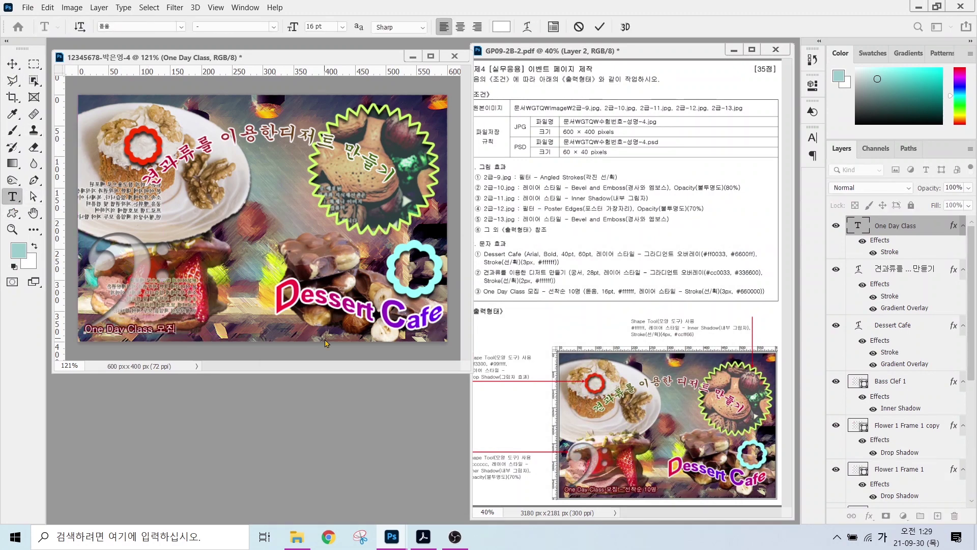
{"action": "type", "text": " - 선착순 10명"}
{"action": "key", "text": "ctrl+Return"}
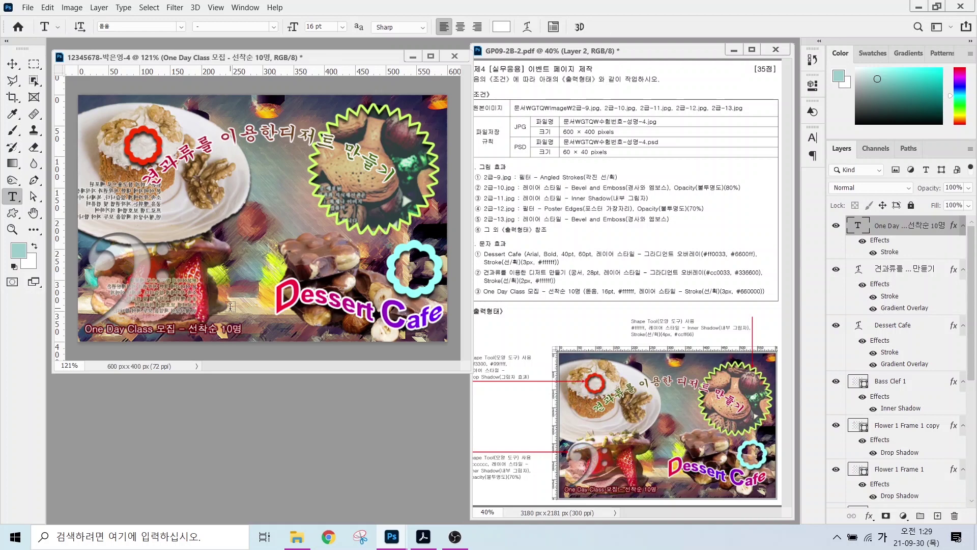
{"action": "key", "text": "v"}
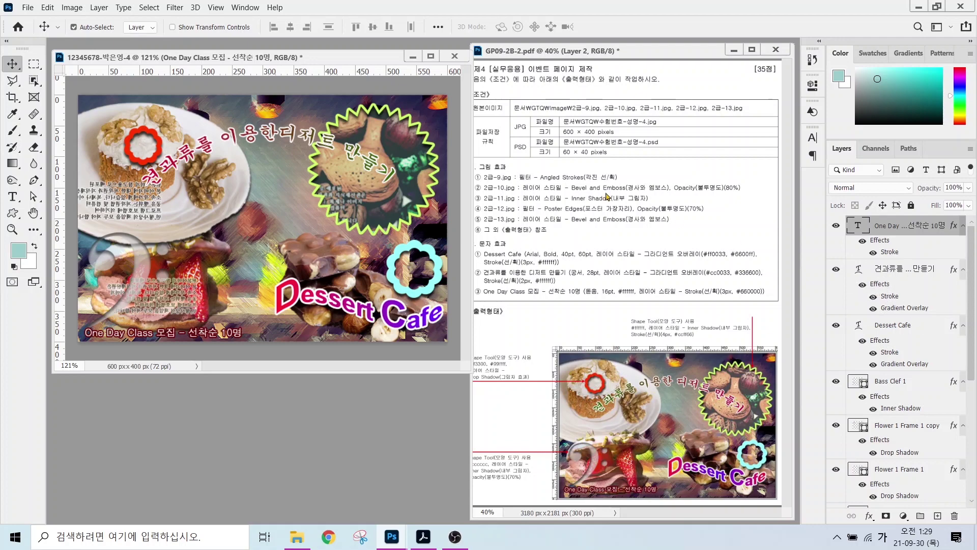
- Hide the rulers from the View menu
{"action": "left_click", "coordinate": [175, 7]}
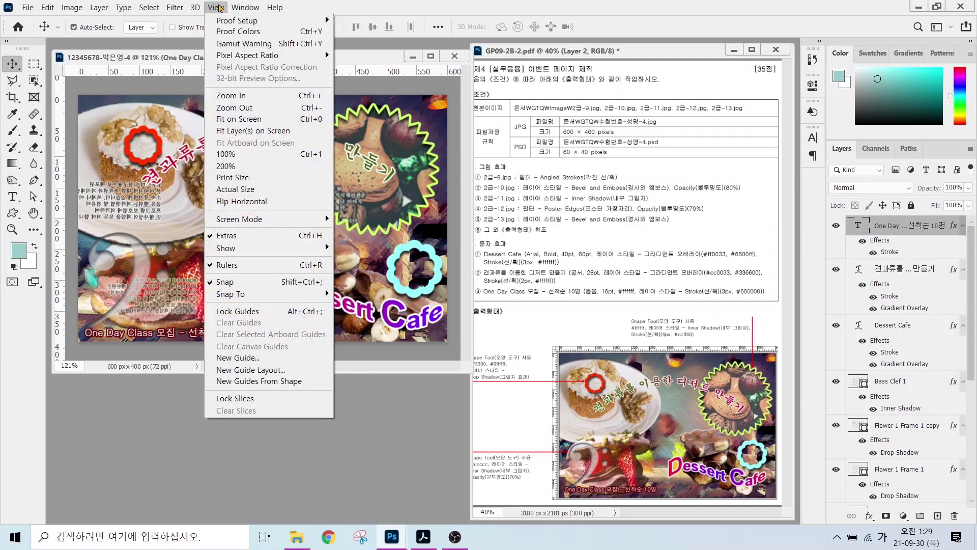
{"action": "left_click", "coordinate": [216, 7]}
{"action": "left_click", "coordinate": [213, 9]}
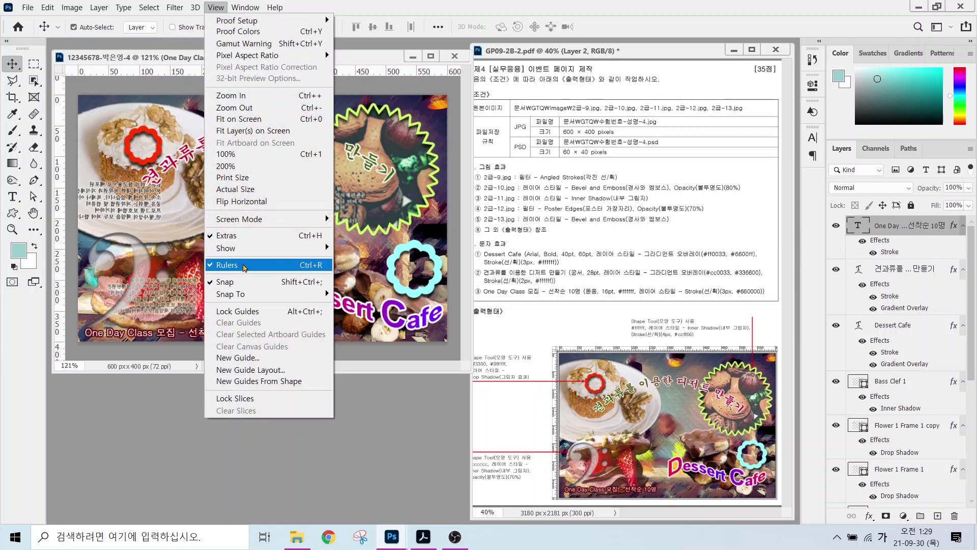
{"action": "left_click", "coordinate": [239, 264]}
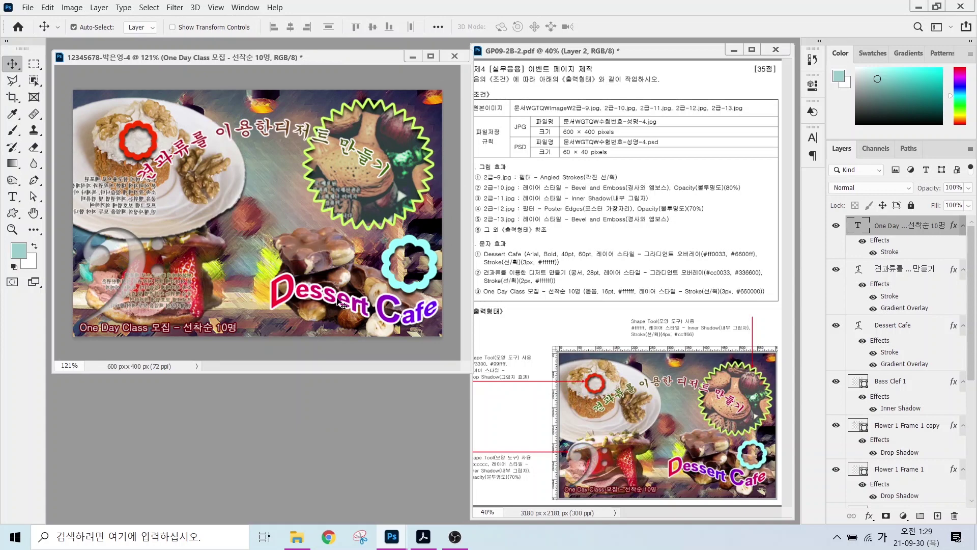
- Save the page as a JPEG in the GTQ folder, accepting the default JPEG options
{"action": "left_click", "coordinate": [30, 8]}
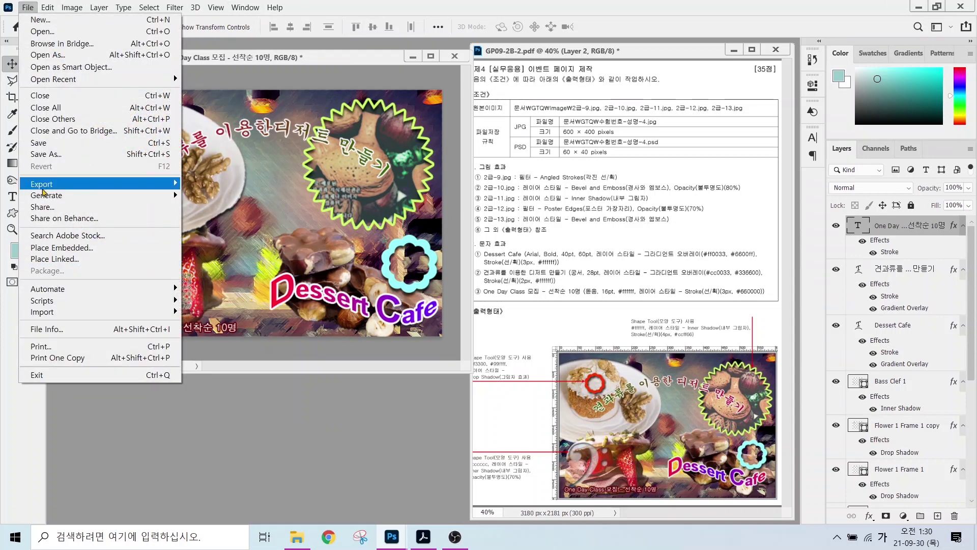
{"action": "left_click", "coordinate": [46, 147]}
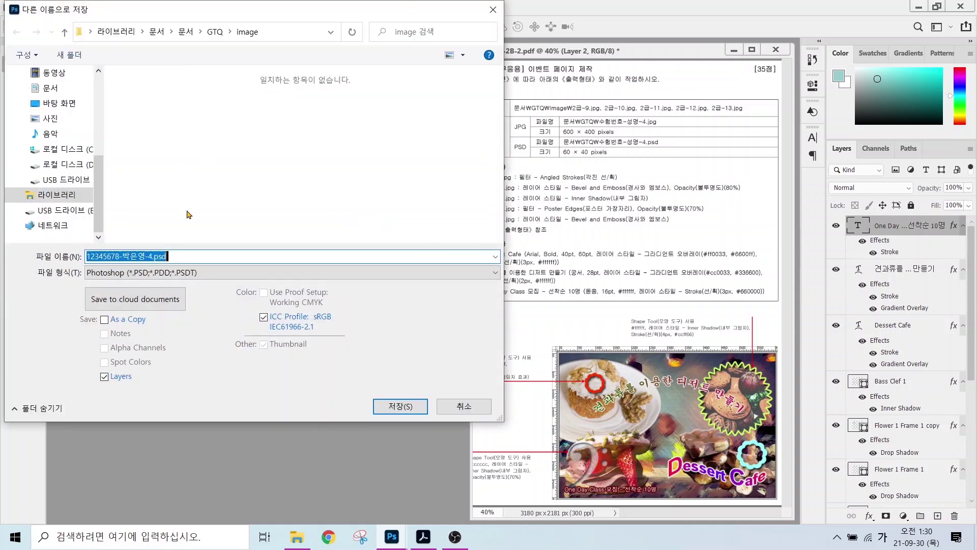
{"action": "left_click", "coordinate": [215, 32]}
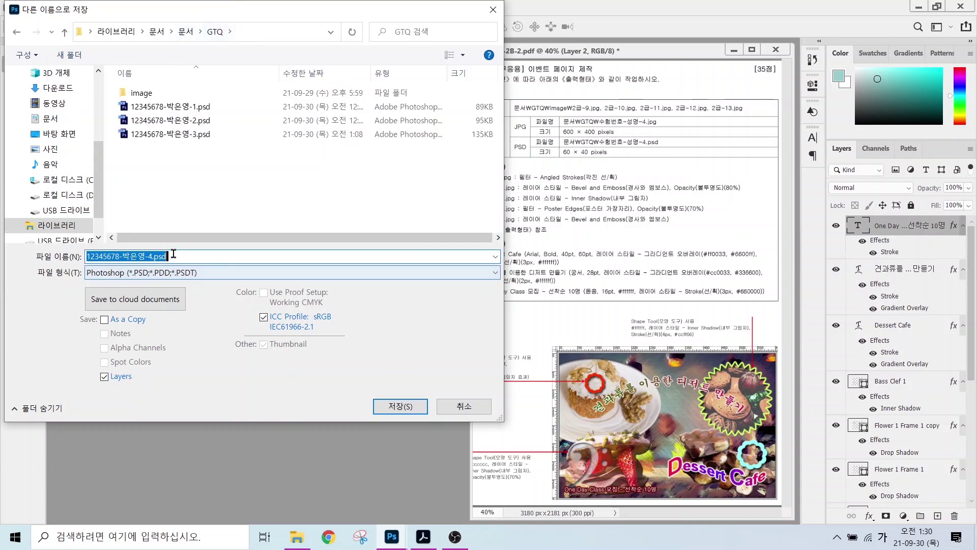
{"action": "left_click", "coordinate": [152, 272]}
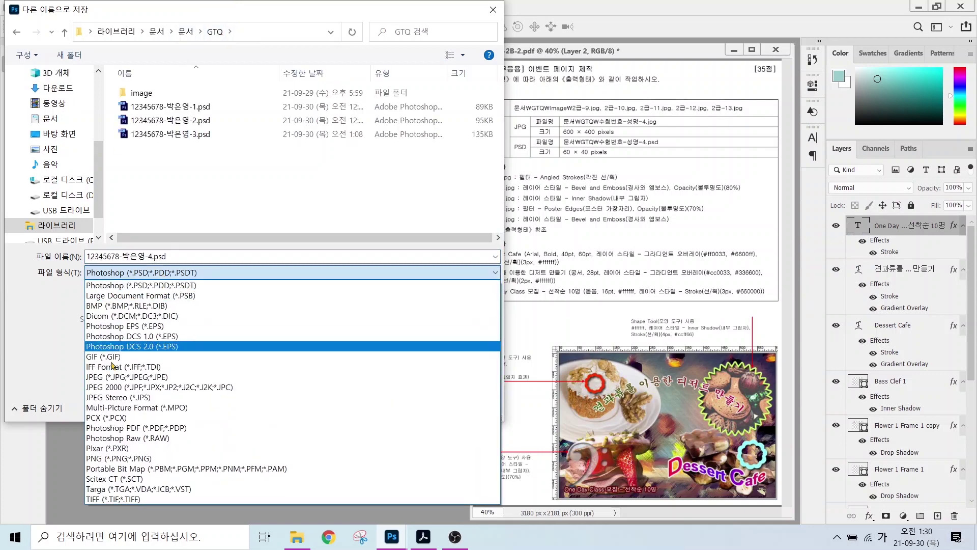
{"action": "left_click", "coordinate": [119, 377]}
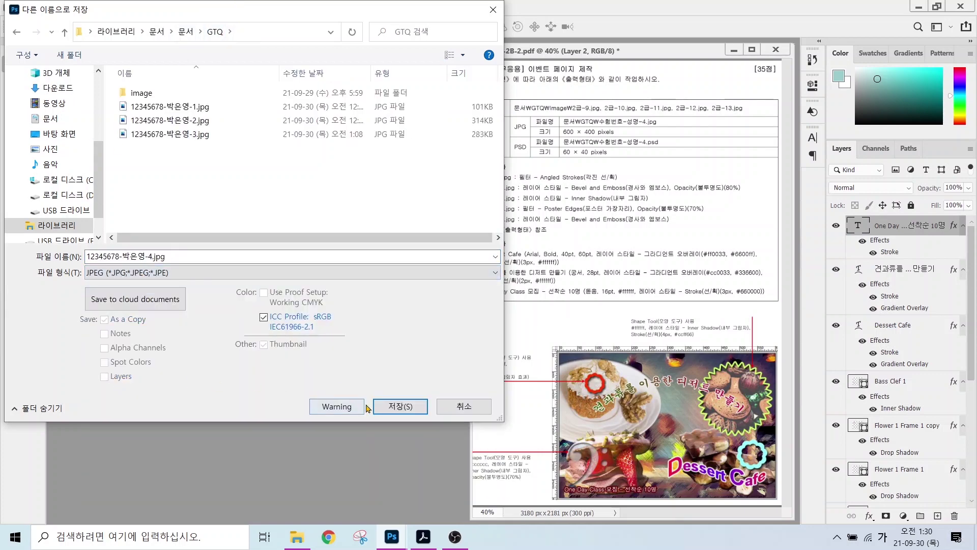
{"action": "left_click", "coordinate": [400, 464]}
{"action": "left_click", "coordinate": [557, 122]}
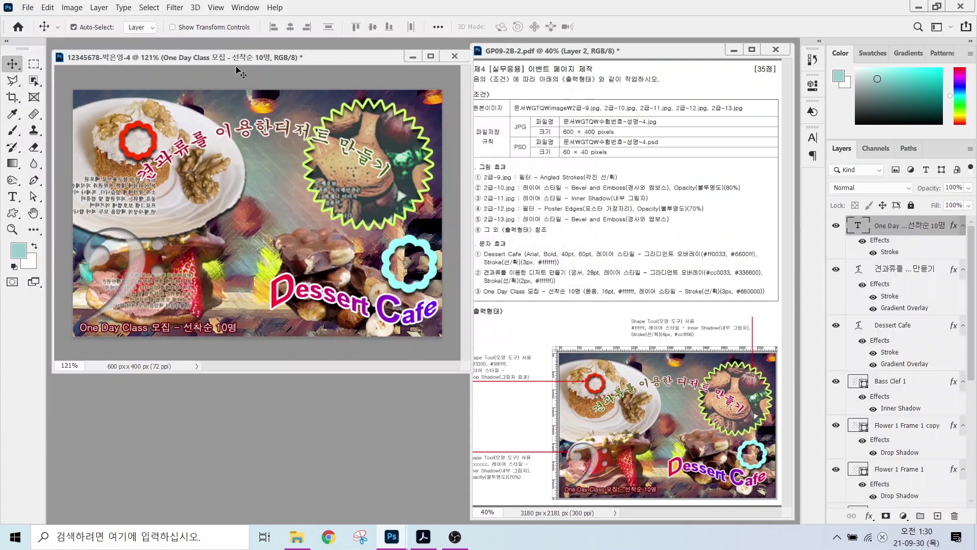
- Resize the image to 60 × 40 pixels in Image Size
{"action": "left_click", "coordinate": [72, 7]}
{"action": "left_click", "coordinate": [91, 95]}
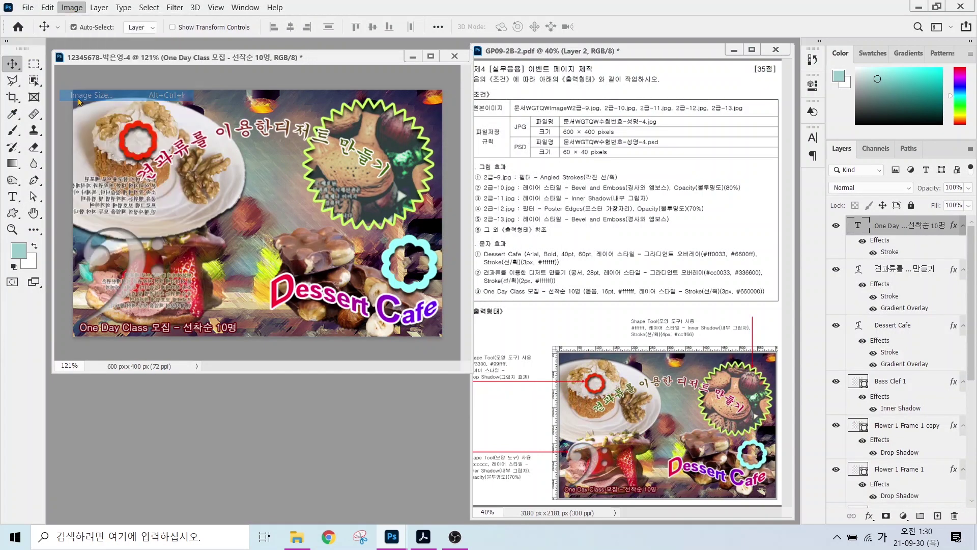
{"action": "type", "text": "60"}
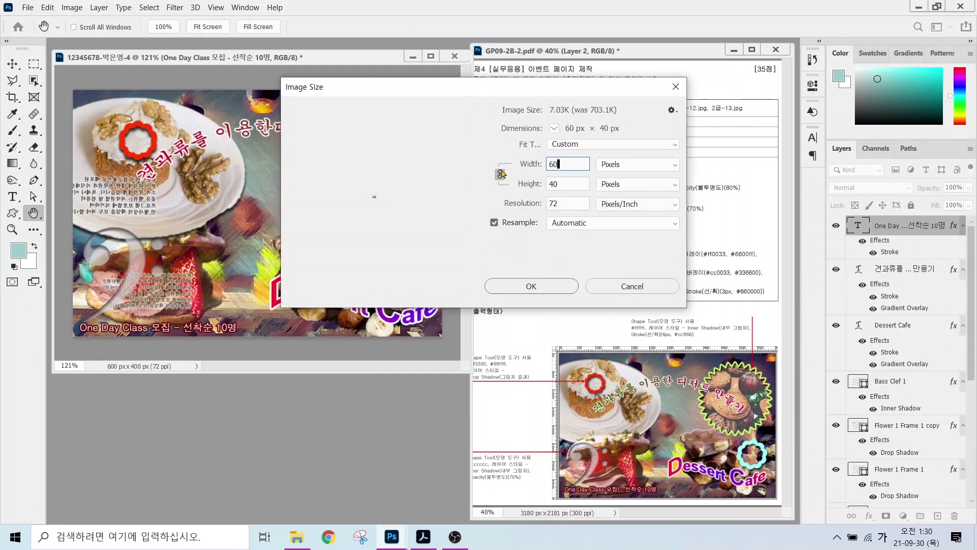
{"action": "key", "text": "Return"}
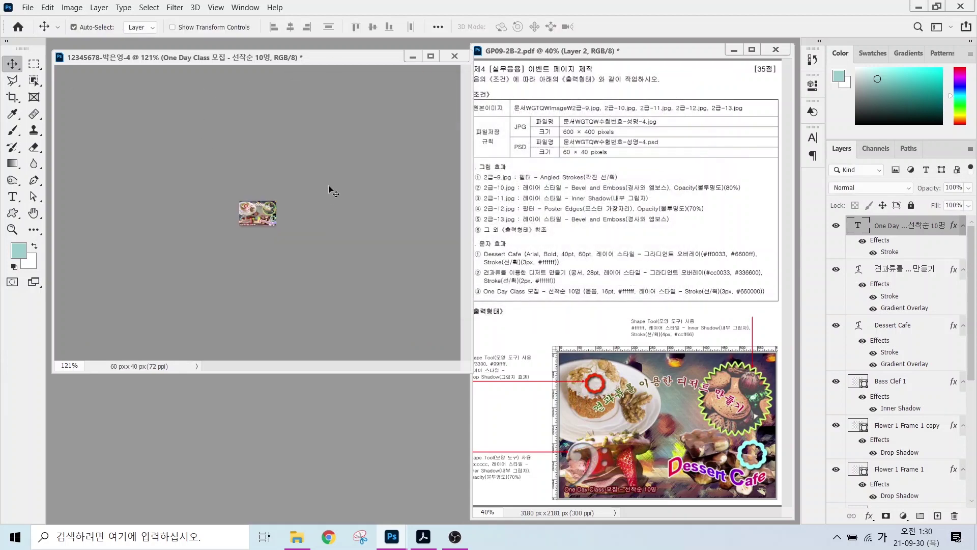
- Save the resized image as a Photoshop PSD
{"action": "left_click", "coordinate": [28, 7]}
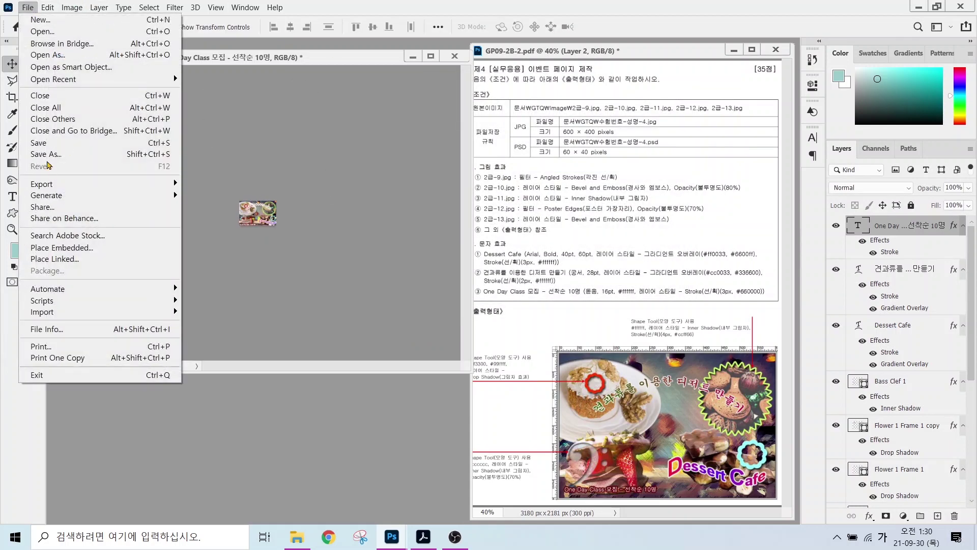
{"action": "left_click", "coordinate": [46, 152]}
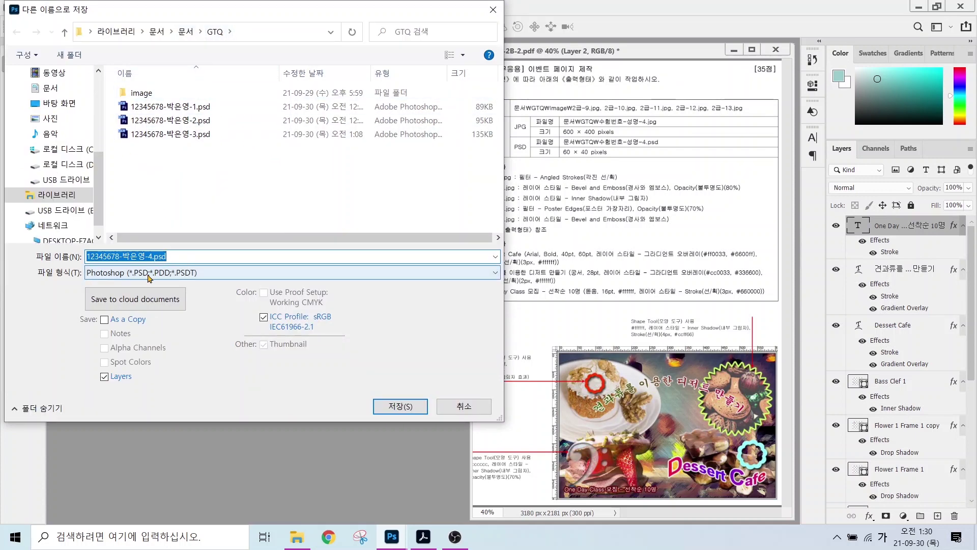
{"action": "left_click", "coordinate": [400, 406]}
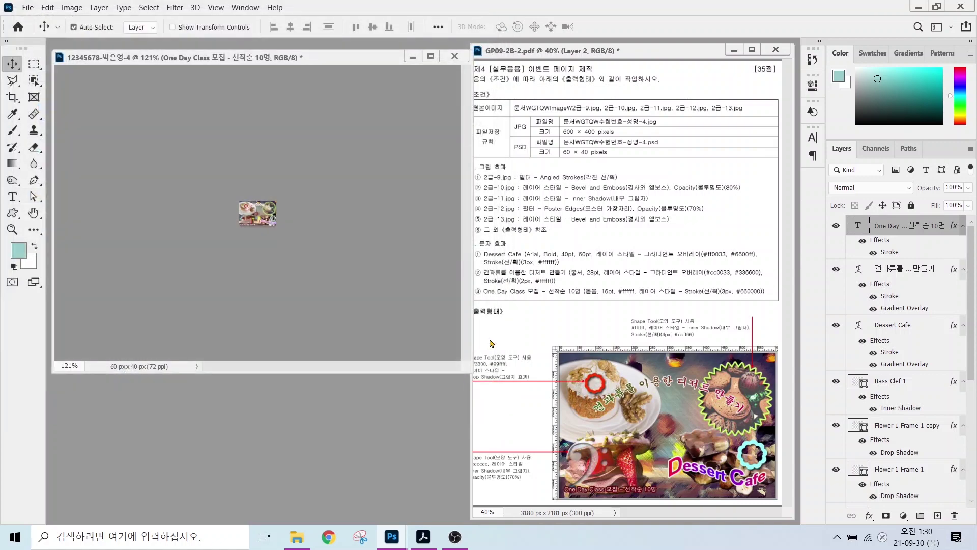